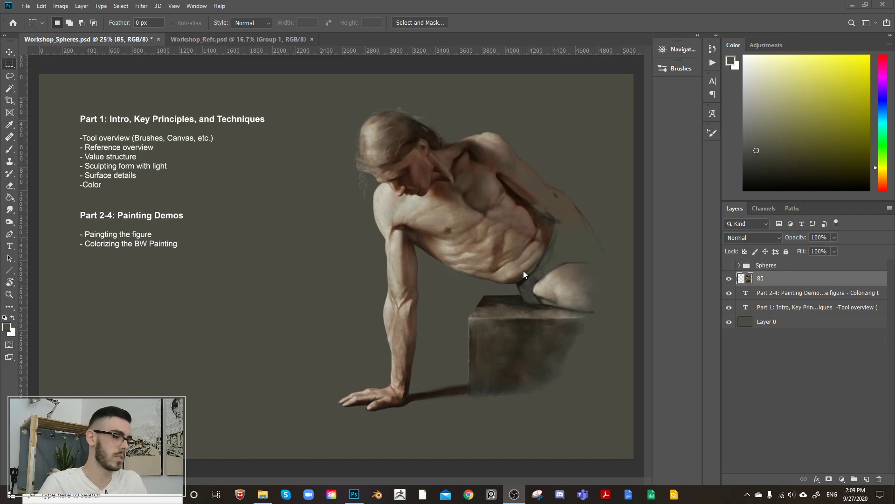
Step: Hide layer 85, which holds the figure painting
click(728, 278)
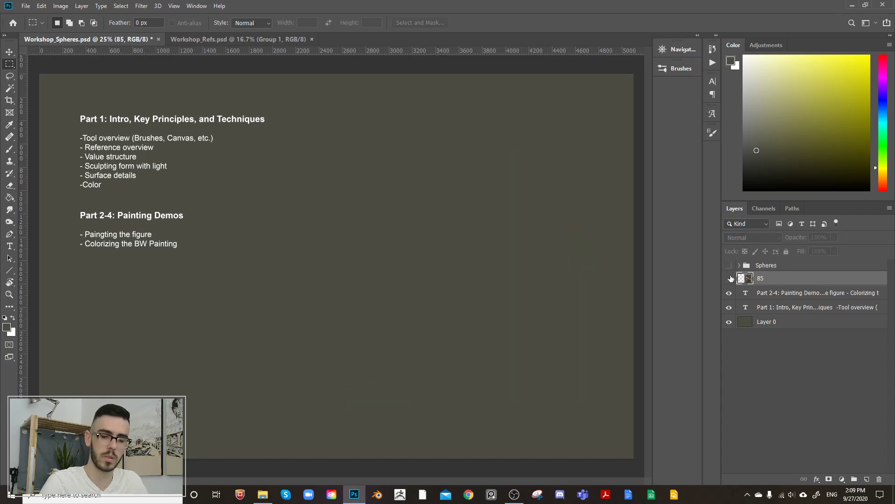
click(729, 278)
click(728, 279)
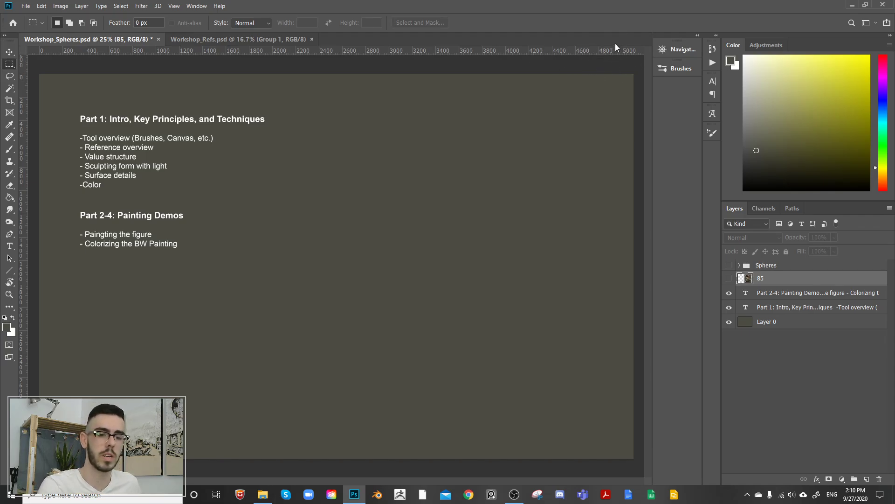
Step: Change the ruler units to inches
double_click(584, 50)
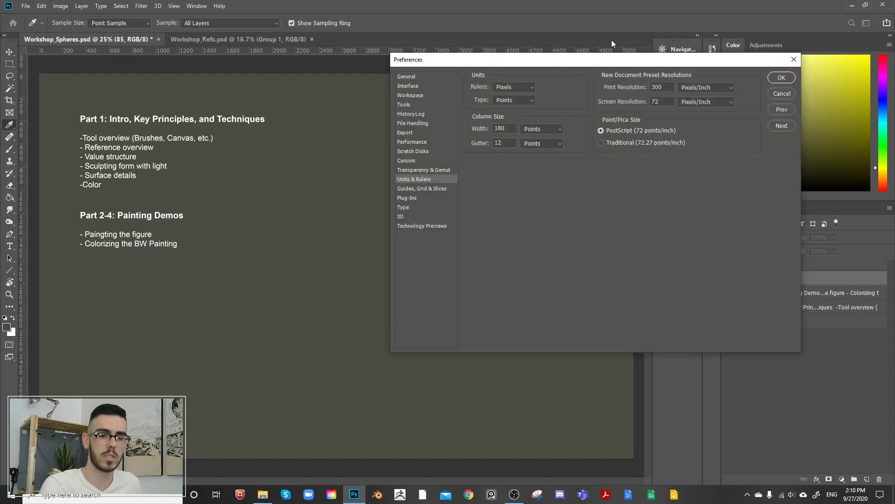
click(782, 94)
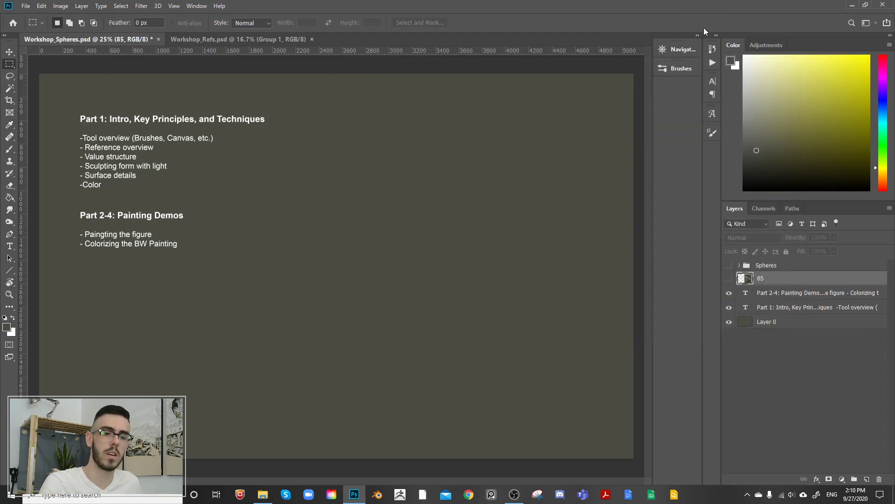
right_click(573, 52)
click(606, 62)
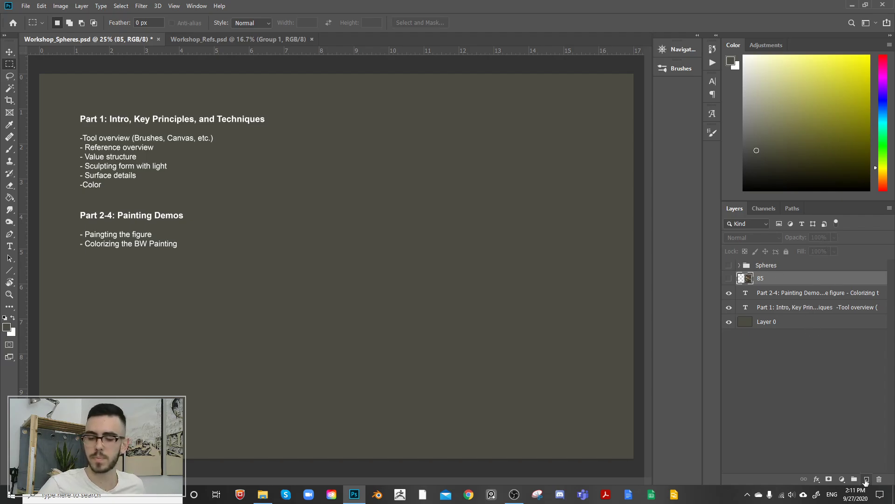
Step: Add a new empty layer and place it above the Spheres group
click(866, 479)
drag(774, 279, 776, 256)
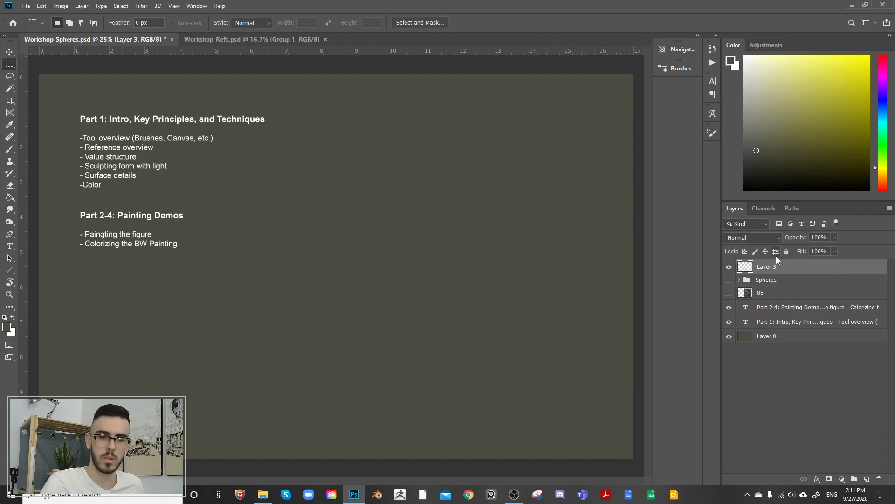
Step: Collapse the Clouds brush group, choose the Round Textured brush at 500 px and set the foreground color to white
click(687, 70)
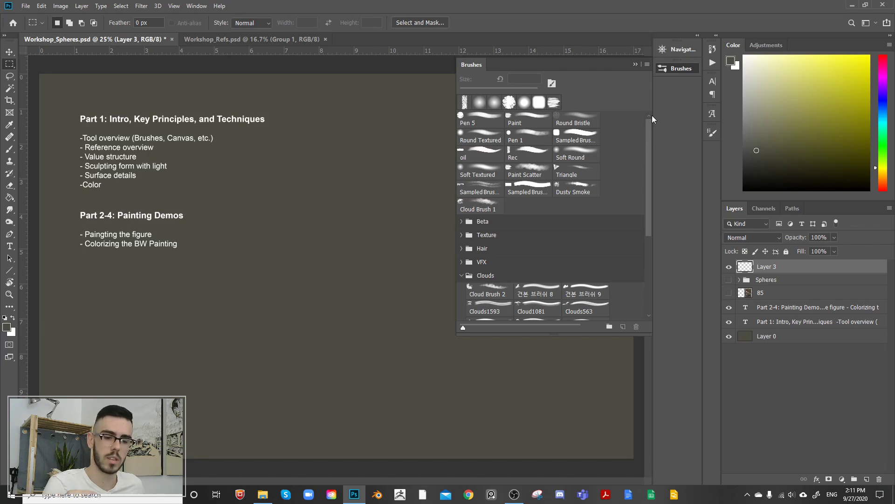
click(462, 275)
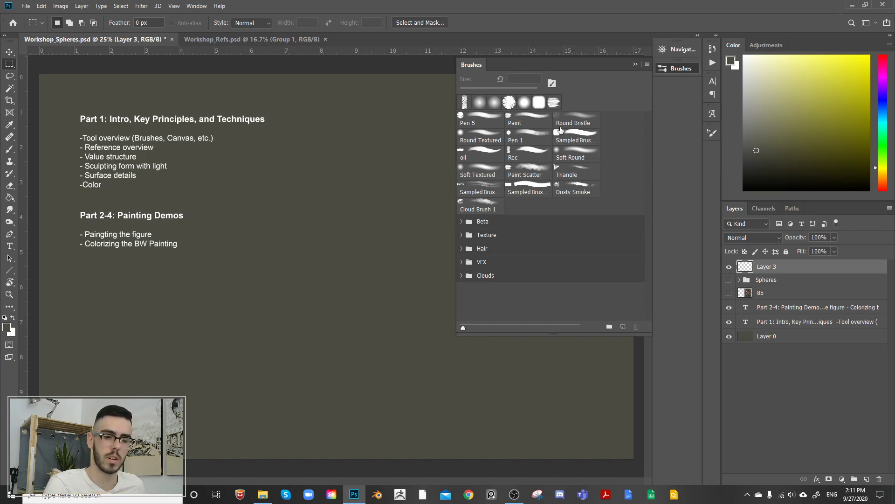
click(500, 141)
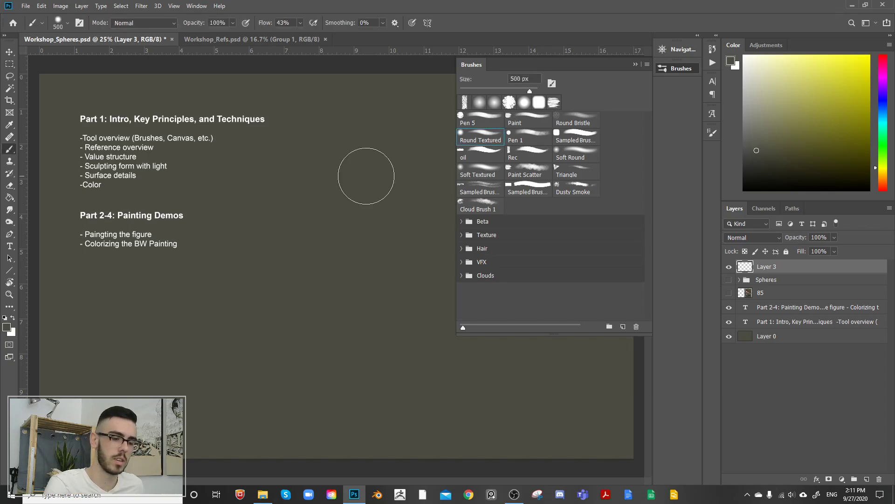
click(745, 60)
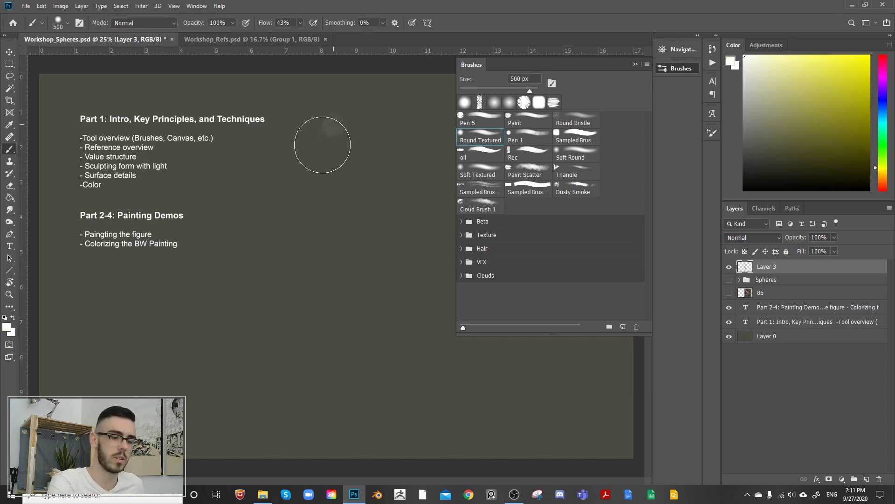
Step: Paint a long textured zigzag down the middle of the canvas and a solid white oval beside its upper part
mouse_move(322, 145)
mouse_down()
mouse_move(321, 347)
mouse_move(392, 387)
mouse_up()
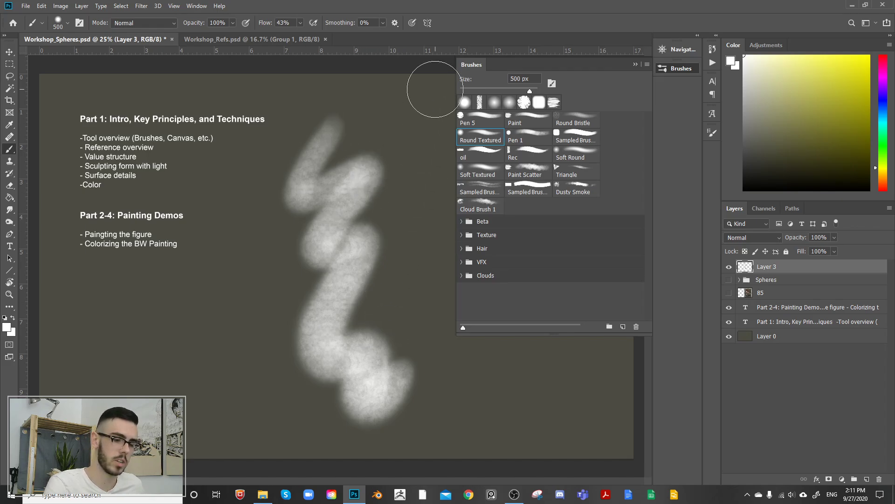
click(412, 182)
mouse_move(413, 181)
mouse_down()
mouse_move(413, 161)
mouse_move(410, 190)
mouse_up()
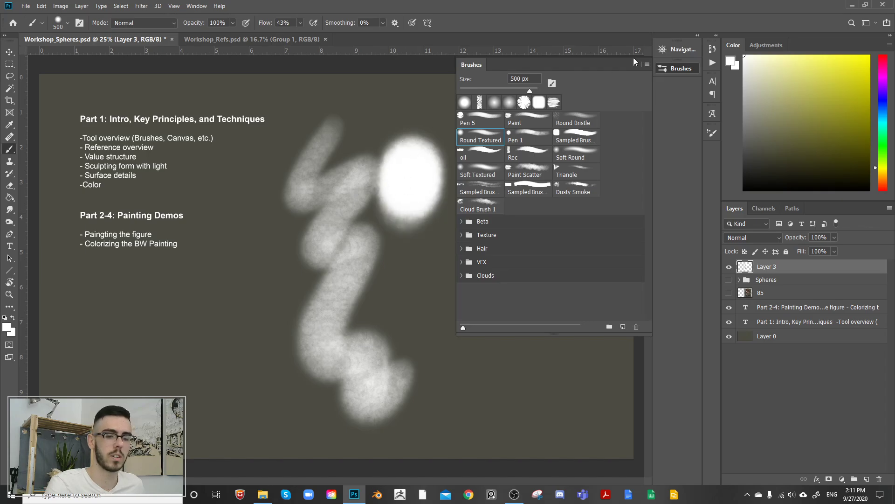
click(636, 64)
Step: Return to the Brush tool and reduce the brush size to 30 px
key(m)
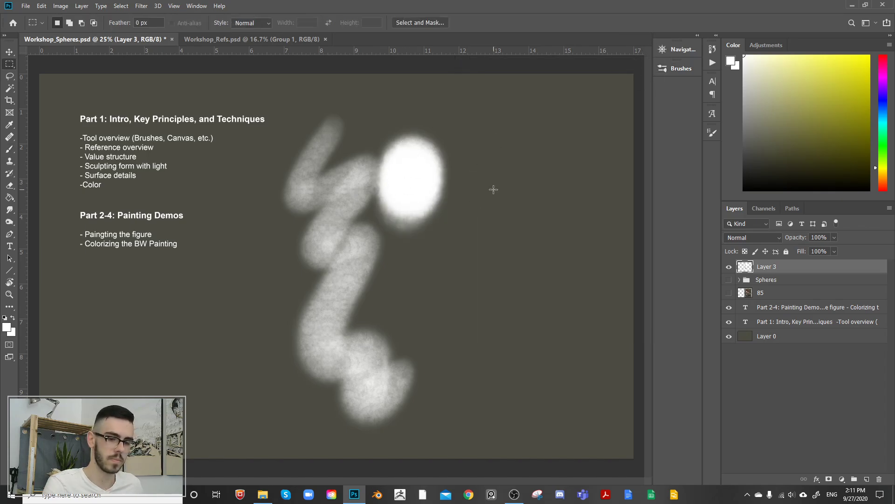
key(b)
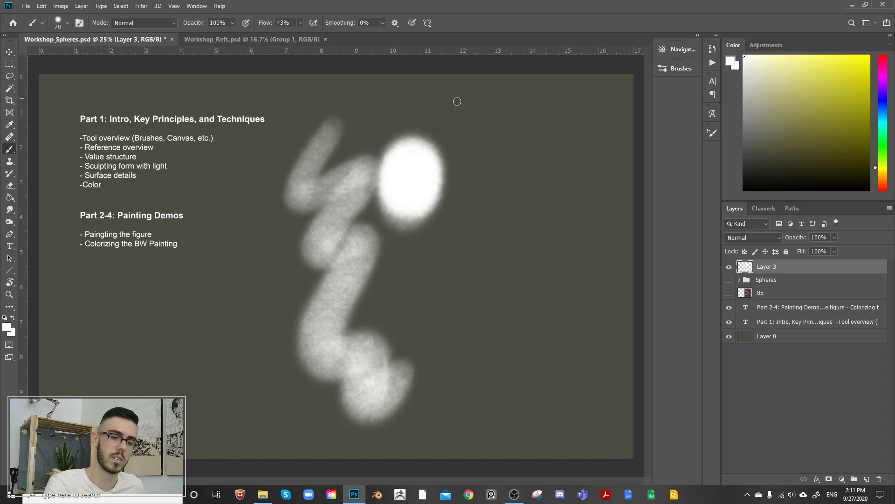
key(bracketleft)
key(bracketleft)
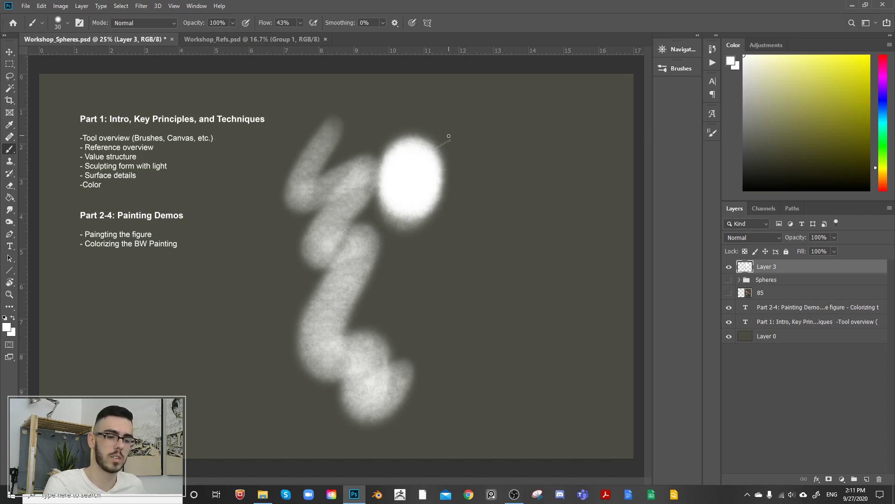
key(ctrl)
click(678, 68)
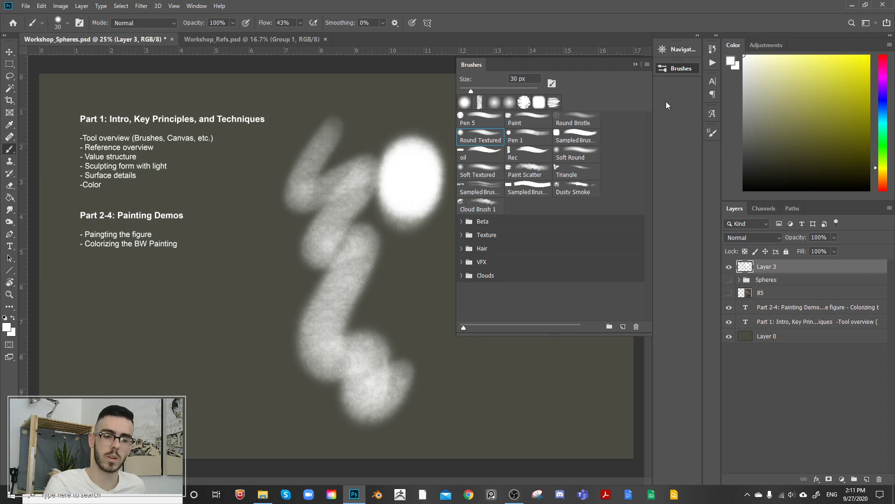
click(684, 68)
Step: Enlarge the brush to 500 px, try strokes on the empty canvas area beyond the oval and undo them
key(bracketright)
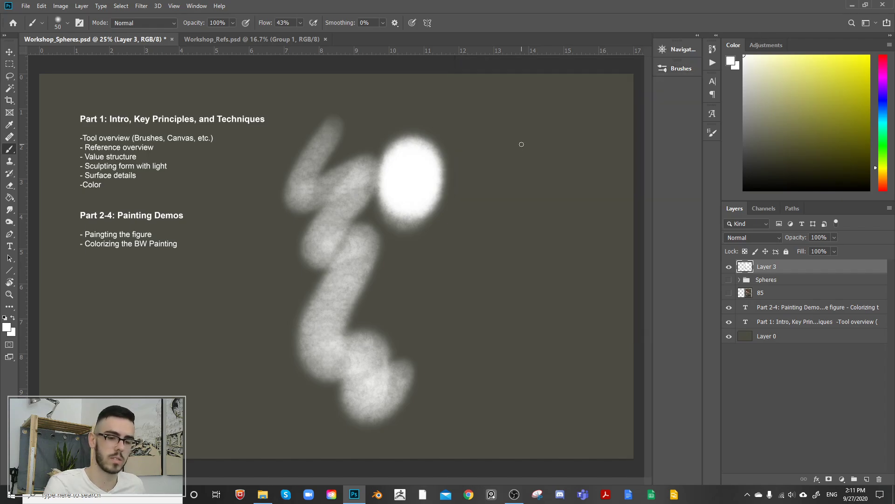
key(bracketright)
key(bracketright)
key(bracketright)
key(bracketright)
key(bracketright)
key(bracketright)
key(bracketright)
key(bracketright)
key(bracketright)
key(bracketright)
key(bracketright)
key(bracketright)
key(bracketright)
key(bracketright)
key(bracketright)
key(bracketright)
key(bracketright)
mouse_move(518, 108)
mouse_down()
mouse_move(495, 299)
mouse_move(563, 150)
mouse_up()
key(ctrl+z)
key(ctrl+z)
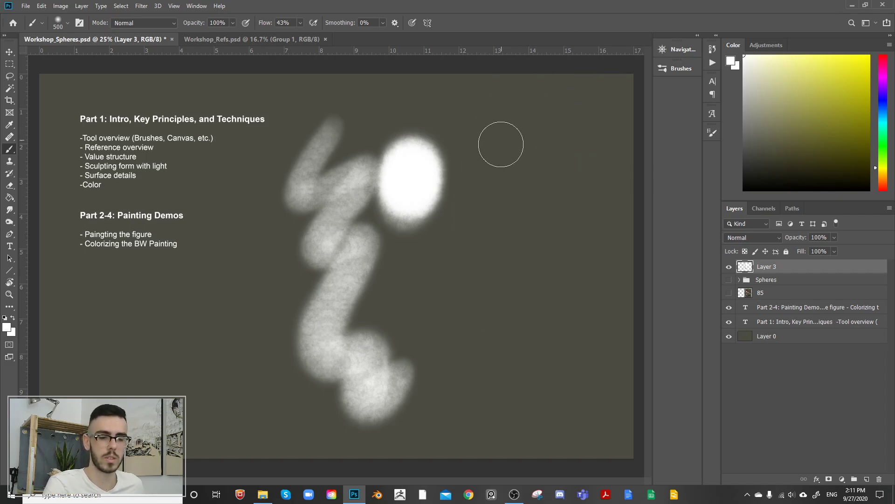
mouse_move(500, 144)
mouse_down()
mouse_move(494, 253)
mouse_move(568, 149)
mouse_up()
key(ctrl+z)
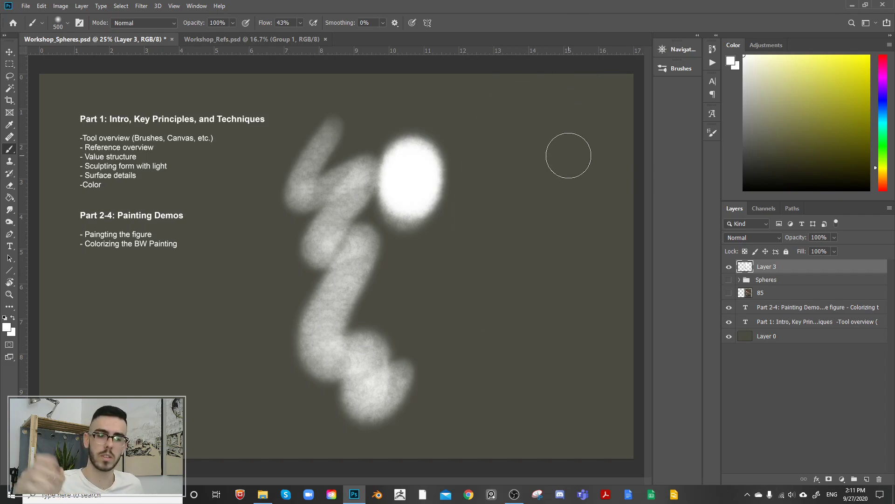
Step: Undo the earlier test strokes and paint a white zigzag down the canvas with the Rec brush at 500 px
click(679, 69)
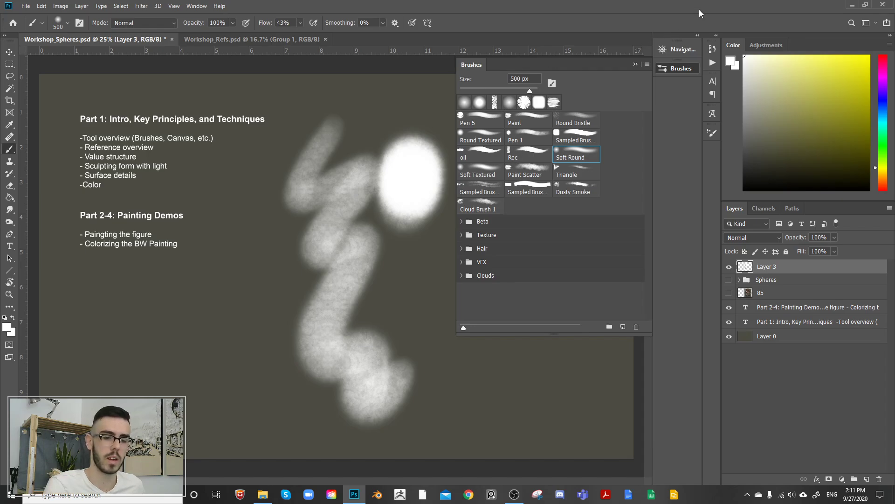
click(484, 195)
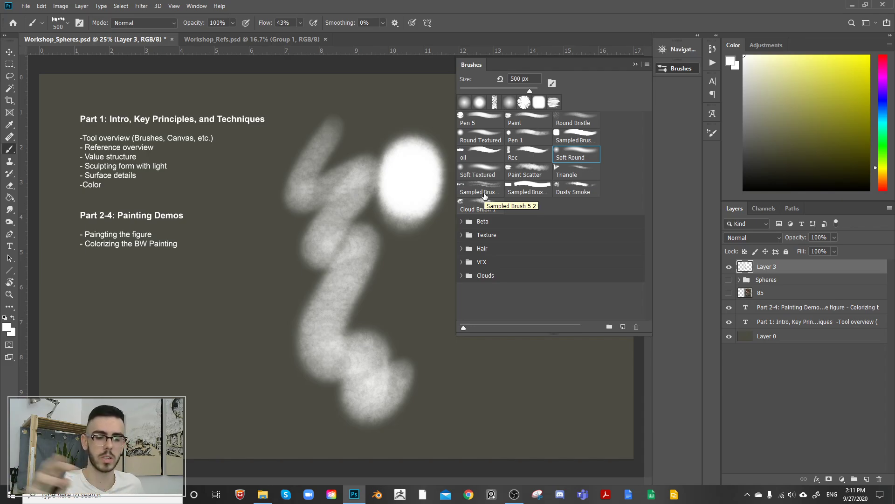
click(532, 157)
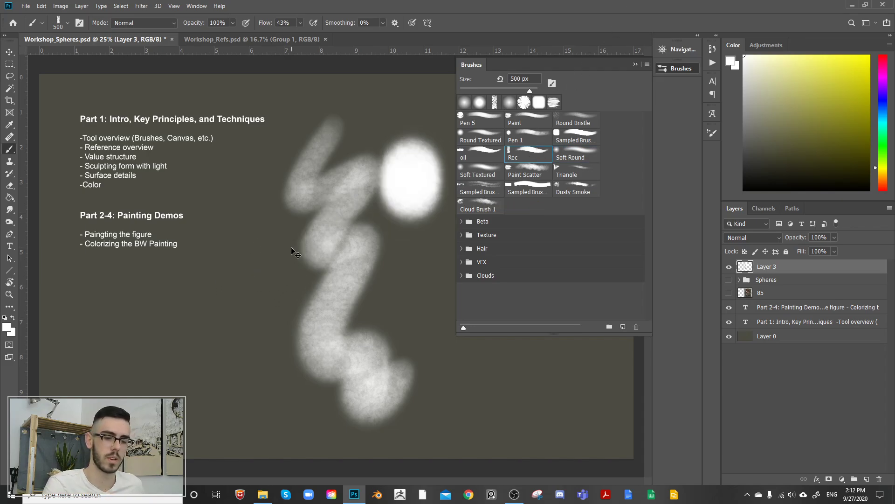
key(ctrl+z)
key(ctrl+z)
mouse_move(326, 163)
mouse_down()
mouse_move(362, 373)
mouse_move(411, 373)
mouse_up()
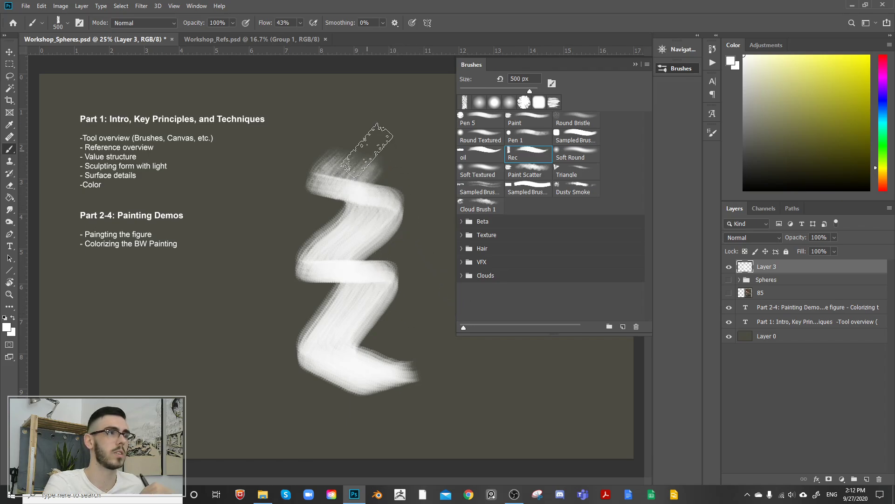
Step: Try a Rec brush stroke above the zigzag, then undo it together with the zigzag
mouse_move(320, 113)
mouse_down()
mouse_move(363, 112)
mouse_move(361, 128)
mouse_move(404, 127)
mouse_up()
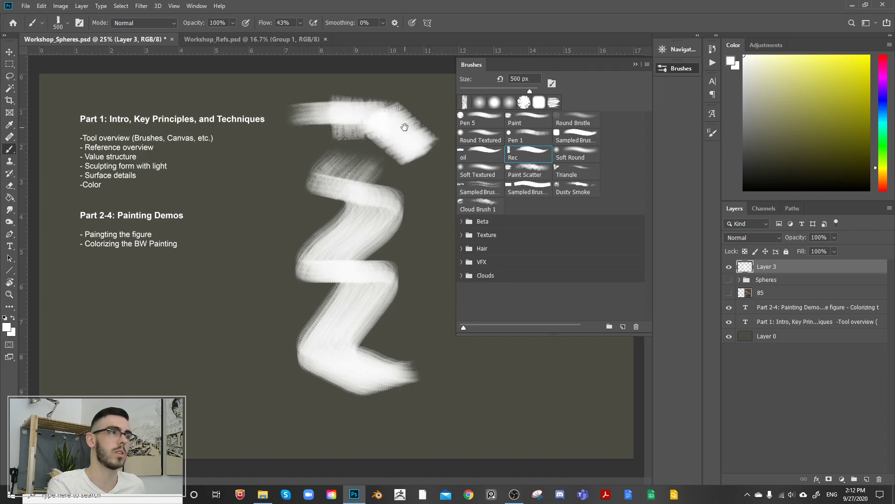
key(ctrl+z)
key(ctrl+z)
key(ctrl+z)
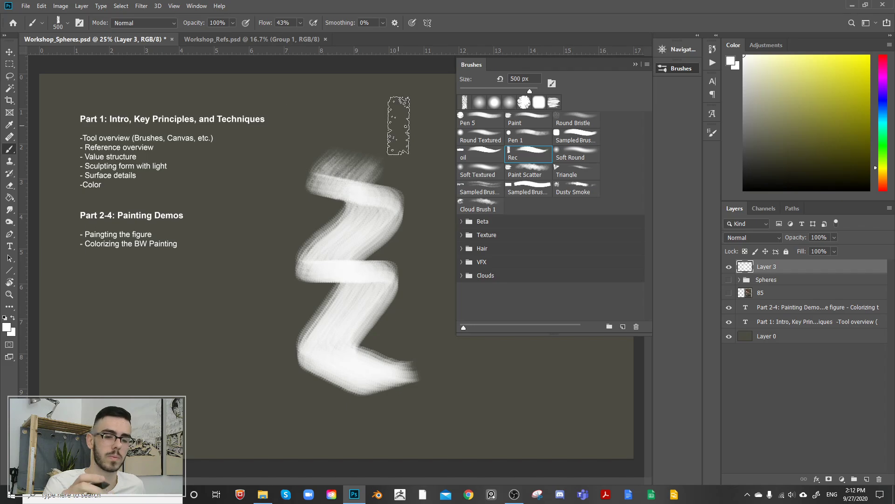
key(ctrl+z)
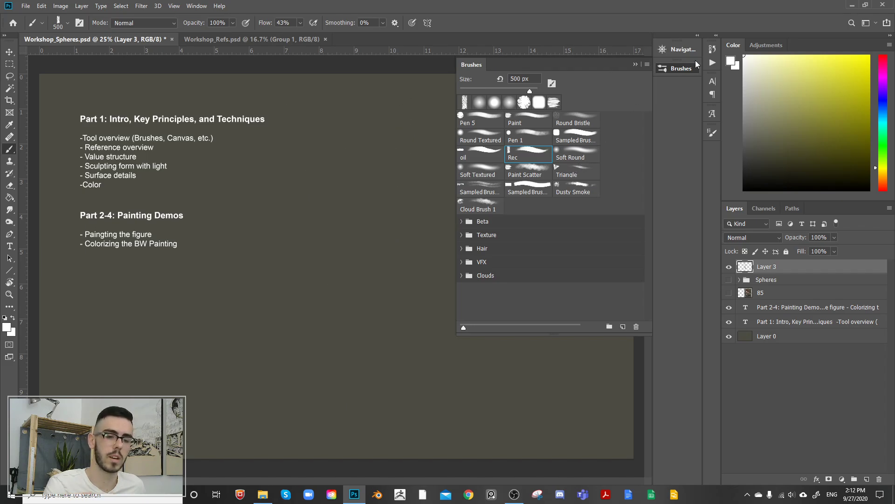
Step: Try the Triangle brush at 500 px with a long S-shaped stroke and shorter strokes, and undo them
click(578, 172)
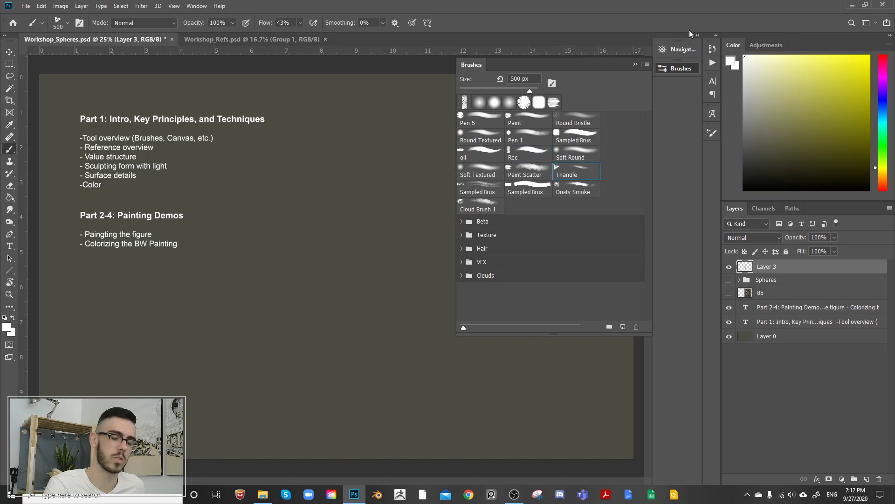
drag(379, 99, 371, 331)
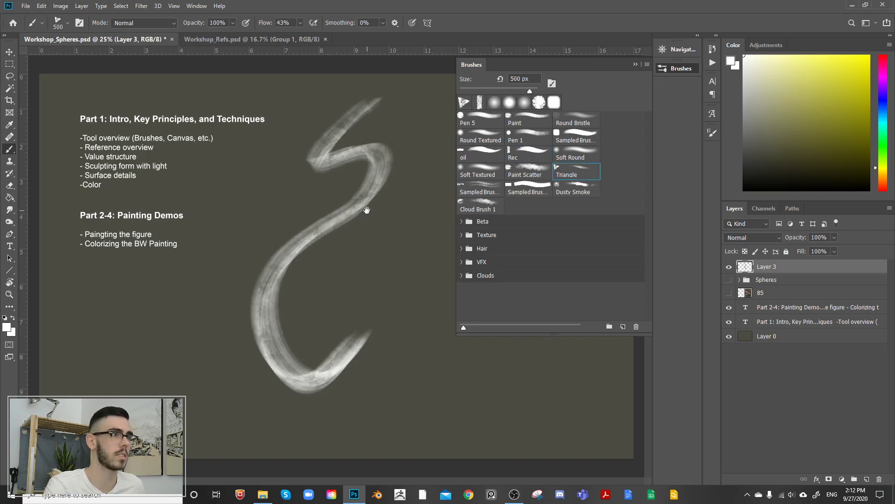
key(ctrl+z)
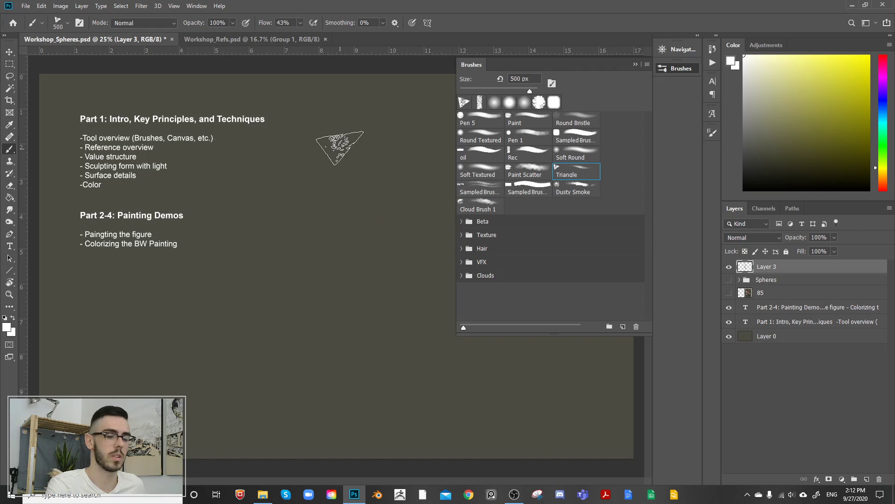
mouse_move(344, 143)
mouse_down()
mouse_move(353, 242)
mouse_move(394, 276)
mouse_move(389, 104)
mouse_up()
key(ctrl+z)
key(ctrl+z)
key(ctrl+z)
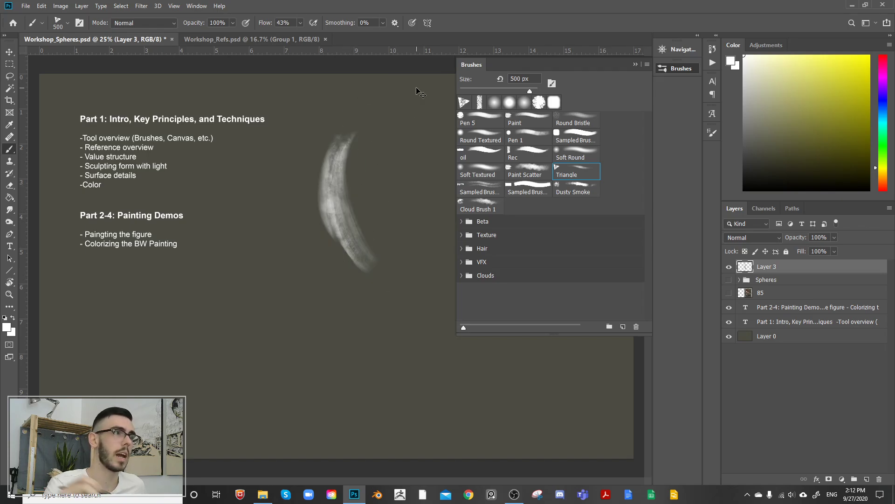
Step: Reduce the Triangle brush to 40 px, try strokes in the middle of the canvas and undo them
key(bracketleft)
key(bracketleft)
key(bracketleft)
key(bracketleft)
key(bracketleft)
key(bracketleft)
key(bracketleft)
key(bracketleft)
key(bracketleft)
key(bracketleft)
key(bracketleft)
key(bracketleft)
key(bracketleft)
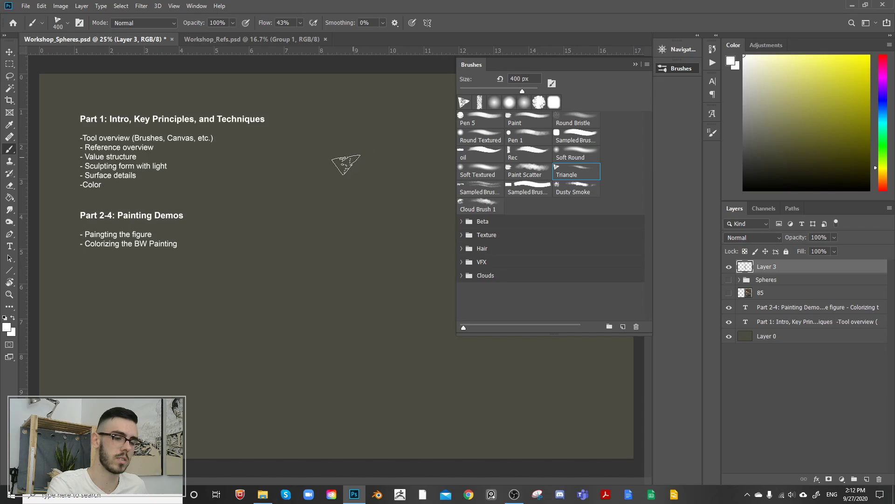
key(bracketleft)
key(bracketleft)
mouse_move(312, 264)
mouse_down()
mouse_move(381, 136)
mouse_move(370, 240)
mouse_move(411, 202)
mouse_move(434, 252)
mouse_up()
key(ctrl+z)
key(ctrl+z)
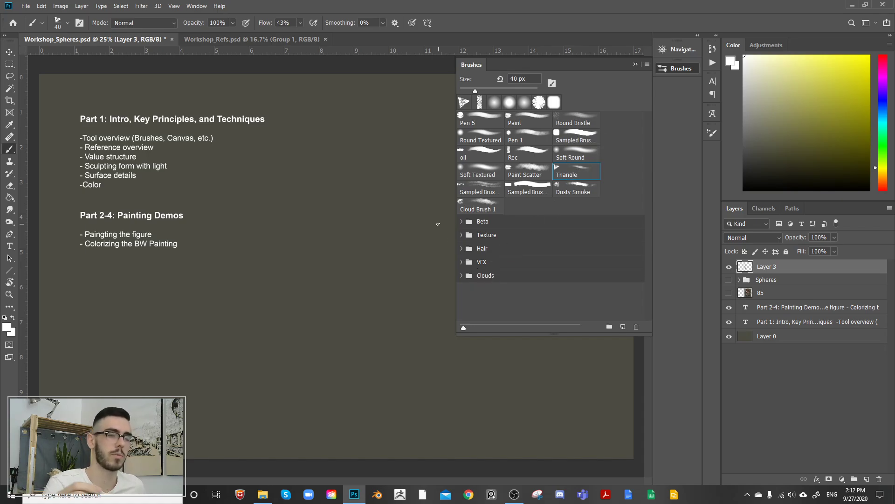
Step: Paint a thin white zigzag with the Sampled Brush beside Dusty Smoke and enlarge that brush to 700 px
click(528, 189)
mouse_move(317, 186)
mouse_down()
mouse_move(326, 169)
mouse_move(362, 300)
mouse_move(384, 291)
mouse_up()
key(bracketright)
key(bracketright)
key(bracketright)
key(bracketright)
key(bracketright)
key(bracketright)
key(bracketright)
key(bracketright)
key(bracketright)
key(bracketright)
key(bracketright)
key(bracketright)
key(bracketright)
key(bracketright)
key(bracketright)
key(bracketright)
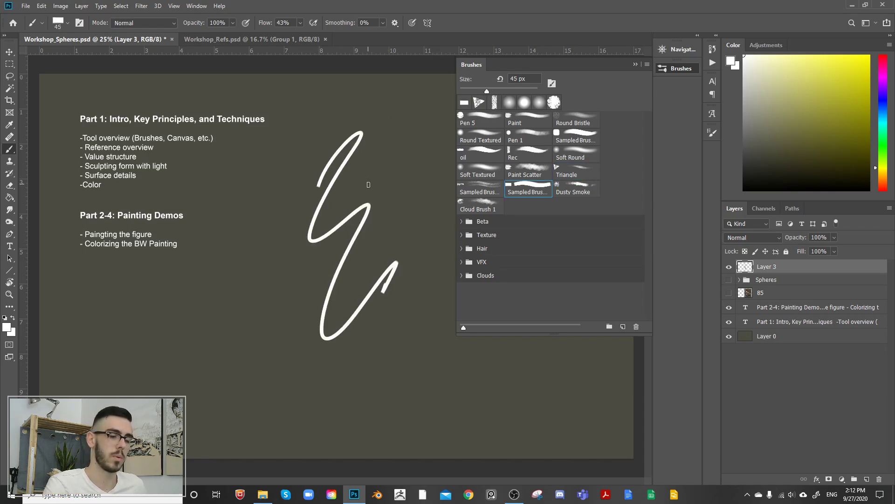
Step: Undo the test strokes and paint a broad white zigzag with the 700 px Sampled Brush in the middle of the canvas
mouse_move(350, 201)
mouse_down()
mouse_move(379, 242)
mouse_move(436, 210)
mouse_up()
key(ctrl+z)
key(ctrl+z)
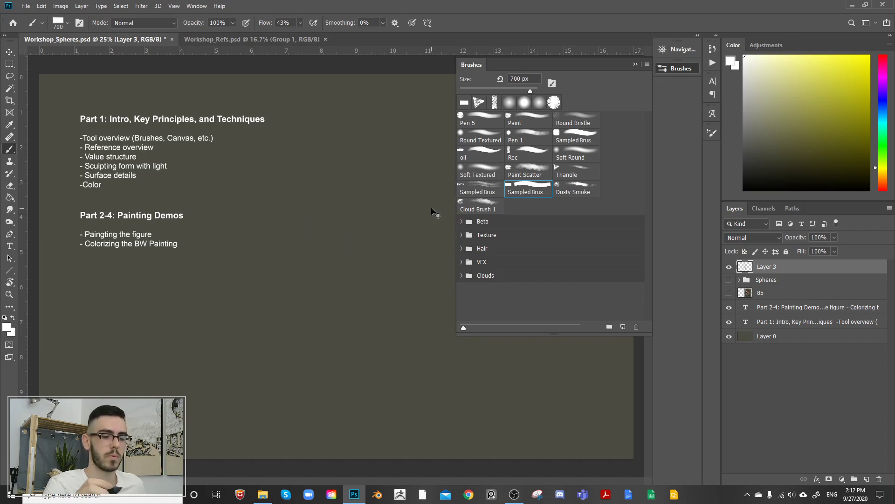
mouse_move(293, 252)
mouse_down()
mouse_move(341, 238)
mouse_move(345, 301)
mouse_move(400, 280)
mouse_up()
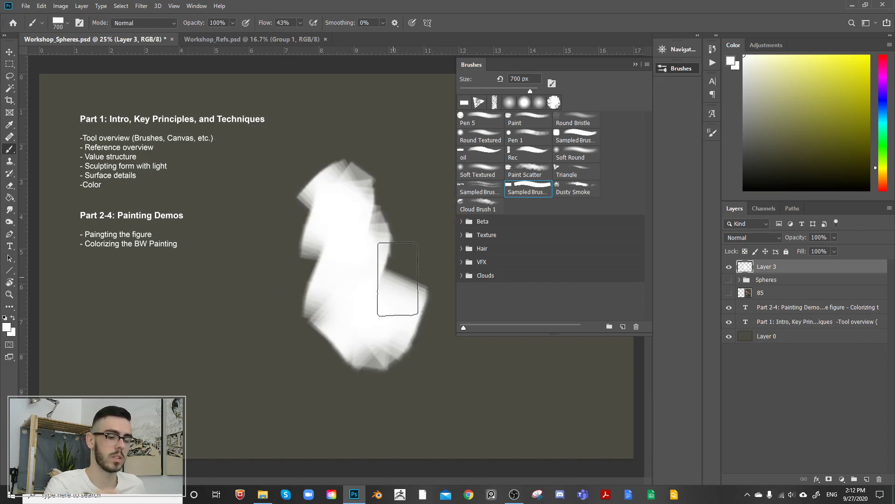
Step: Undo the zigzag and dab two soft white blobs with the Round Textured brush at 400 px in the canvas's upper middle
key(ctrl+z)
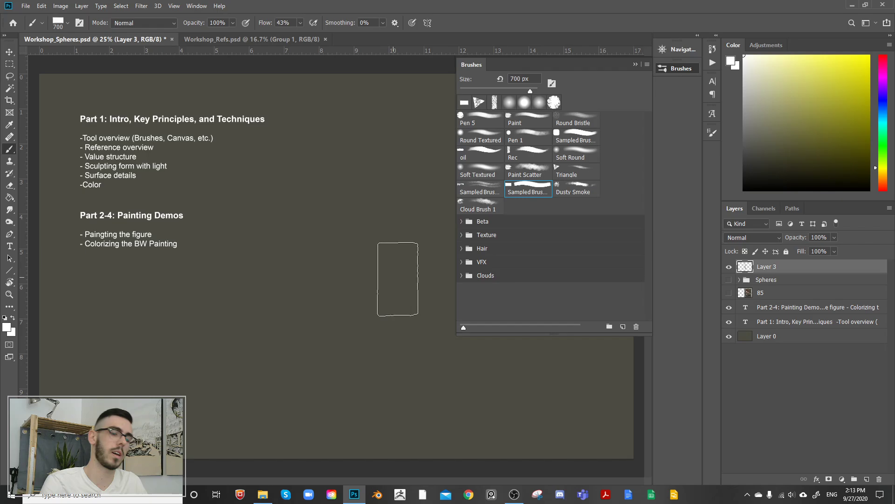
click(486, 136)
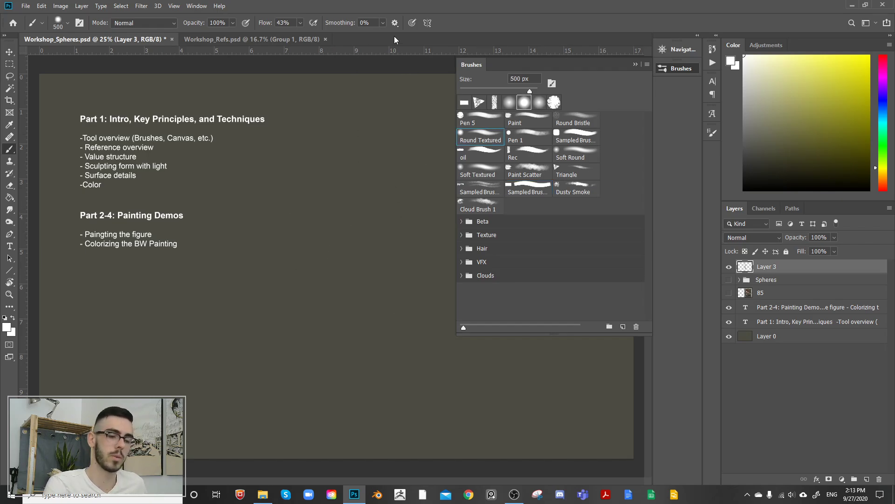
key(bracketleft)
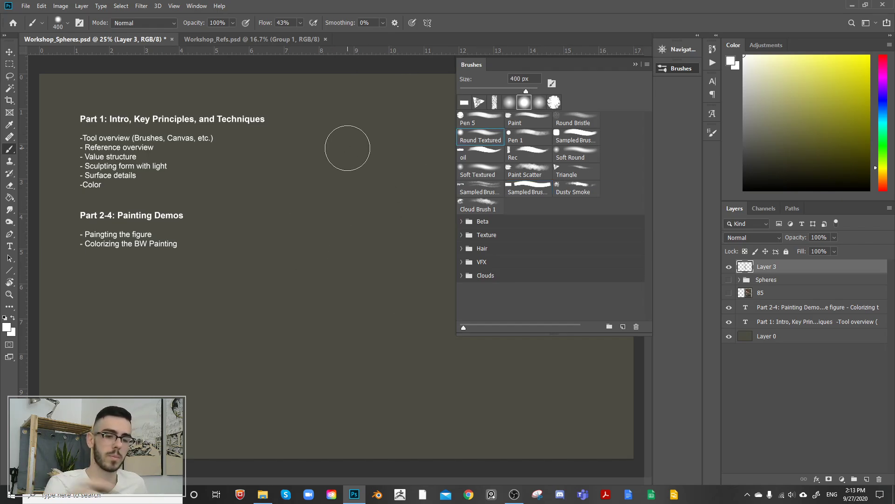
mouse_move(354, 176)
mouse_down()
mouse_move(339, 175)
mouse_move(353, 165)
mouse_up()
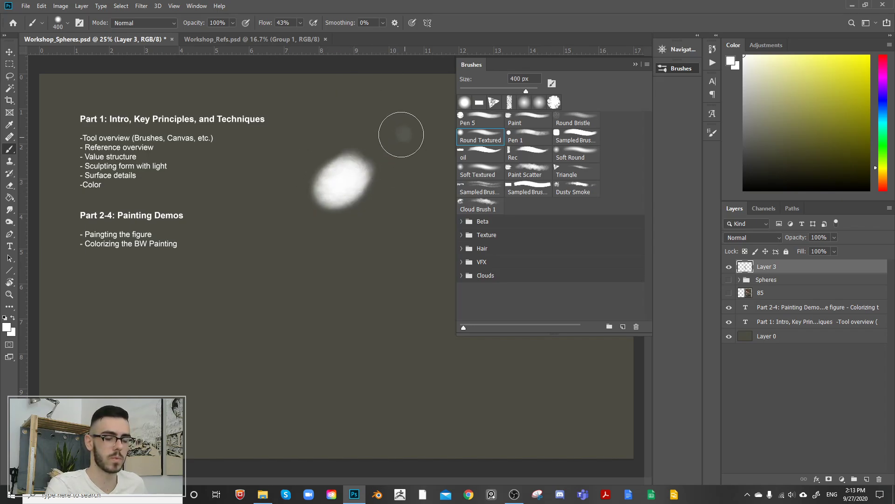
drag(401, 135, 414, 124)
Step: Reduce the Round Textured brush to 60 px and paint one thin diagonal white stroke below the blobs, undoing the first attempt
key(m)
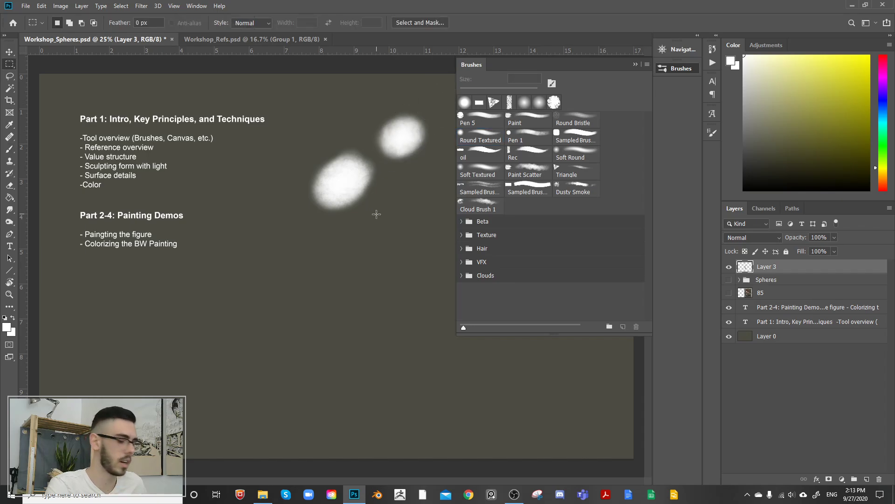
key(b)
key(bracketleft)
key(bracketleft)
key(bracketleft)
key(bracketleft)
key(bracketleft)
key(bracketleft)
key(bracketleft)
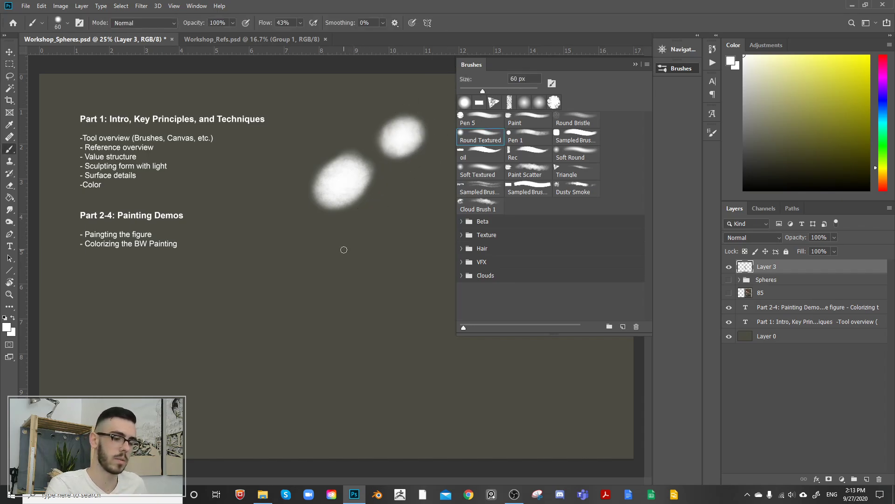
drag(344, 249, 398, 192)
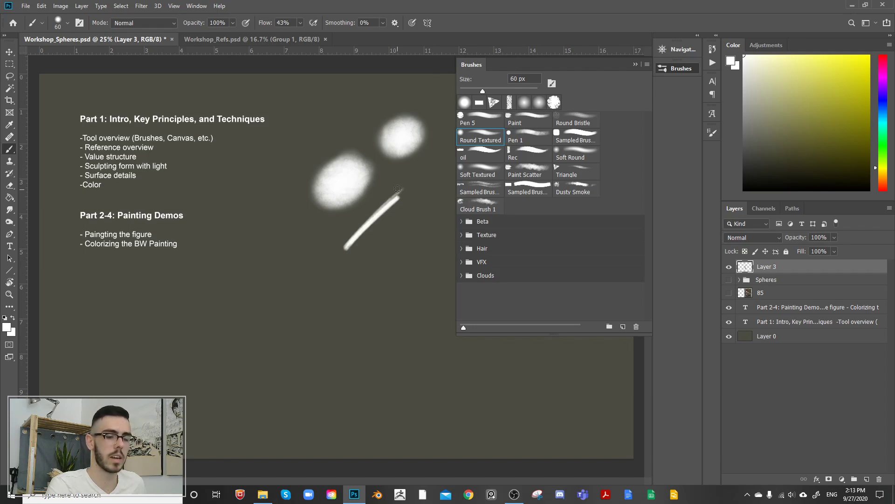
key(ctrl+z)
drag(357, 237, 415, 181)
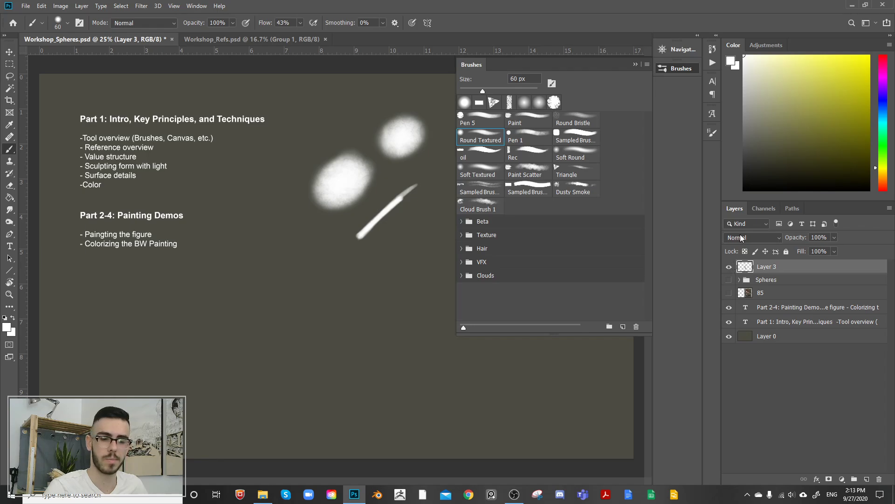
Step: Hide Layer 3 and briefly show the figure painting on layer 85 and the Spheres group to preview them
click(633, 63)
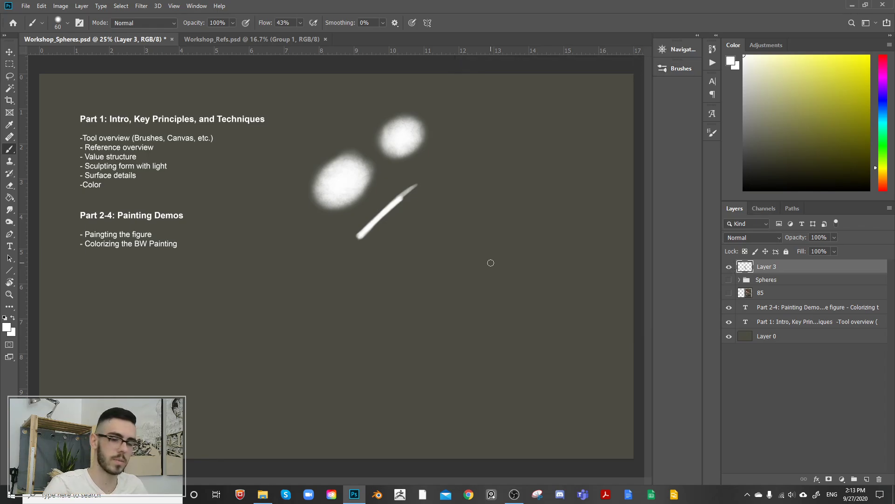
click(729, 267)
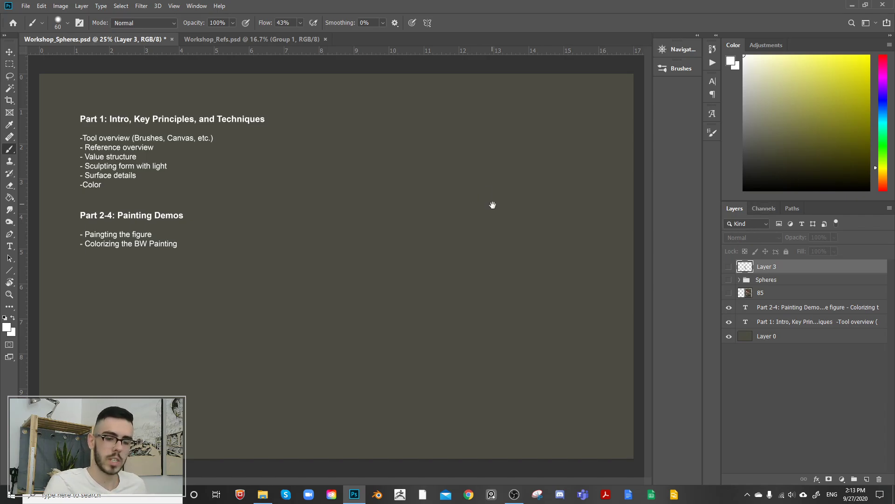
click(729, 293)
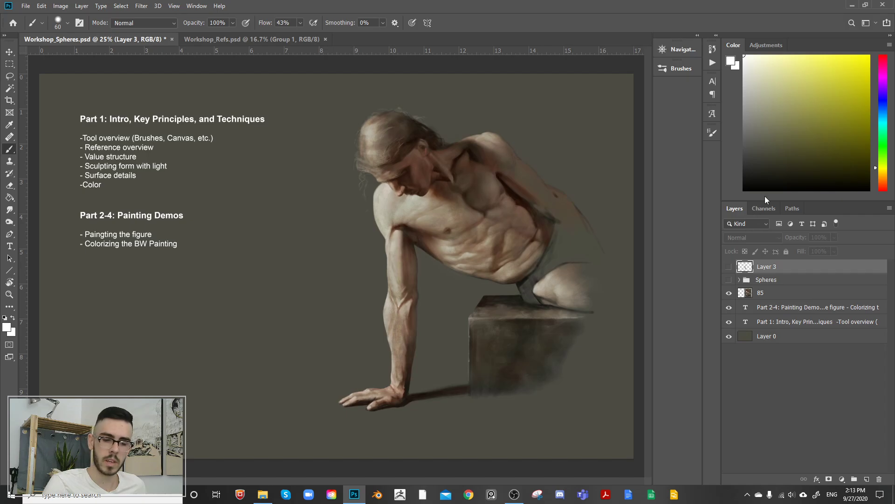
click(729, 280)
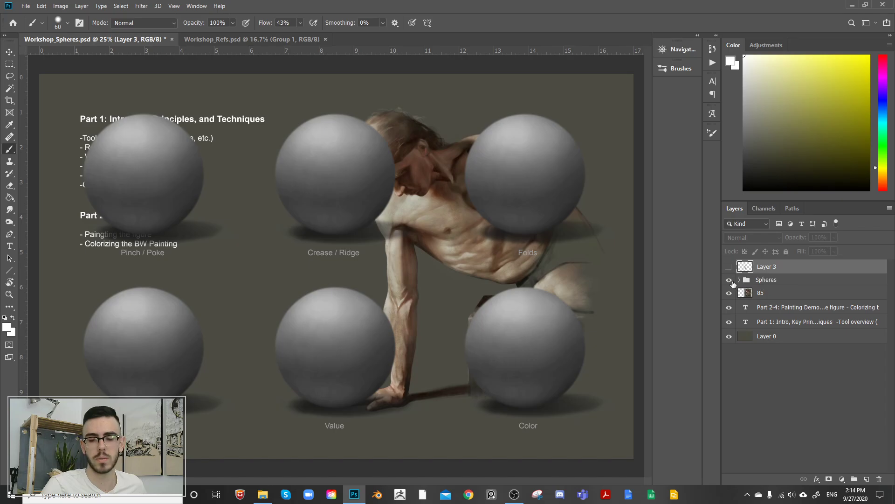
click(729, 279)
click(730, 293)
Step: Leave only the Spheres group visible over the Layer 0 background and delete Layer 3
click(730, 308)
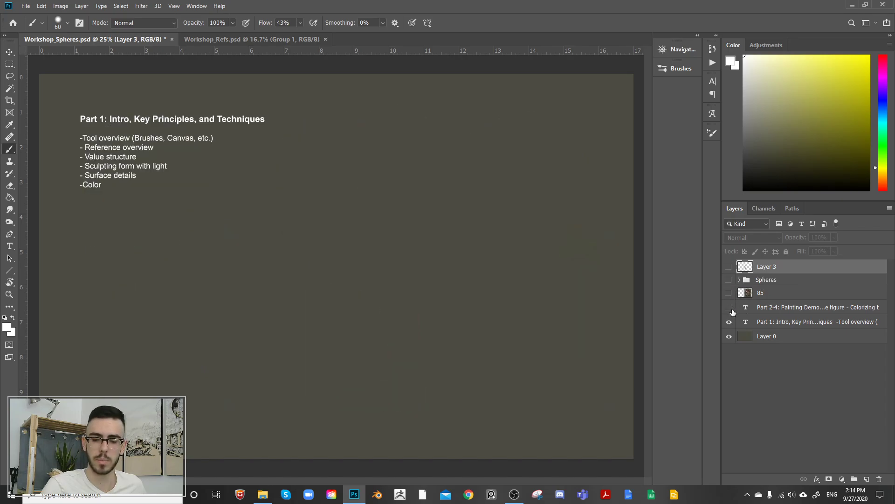
click(729, 322)
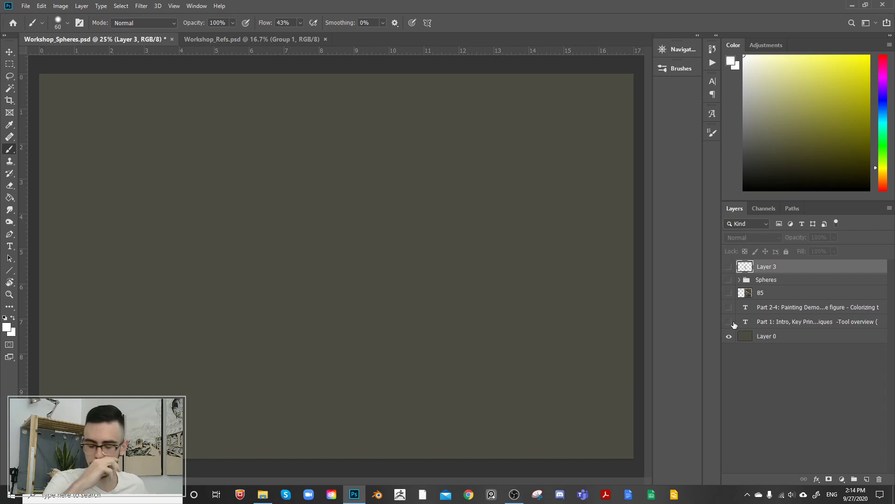
click(729, 279)
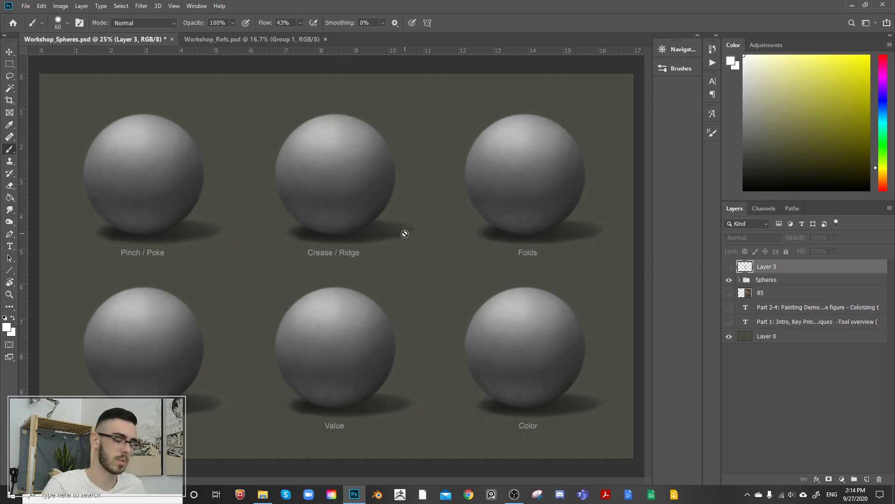
click(728, 267)
key(Delete)
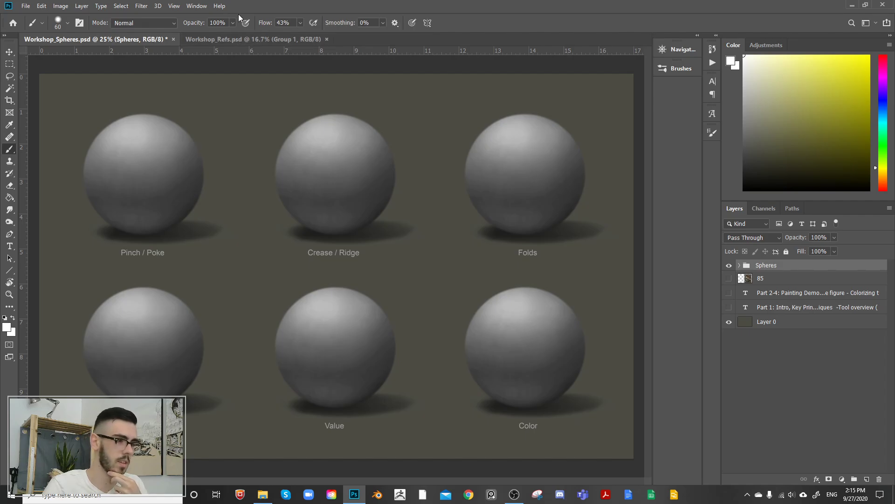
Step: Examine the three black-and-white figure photos in Workshop_Refs.psd up close, from the large reclining pose to the two lower poses
click(222, 42)
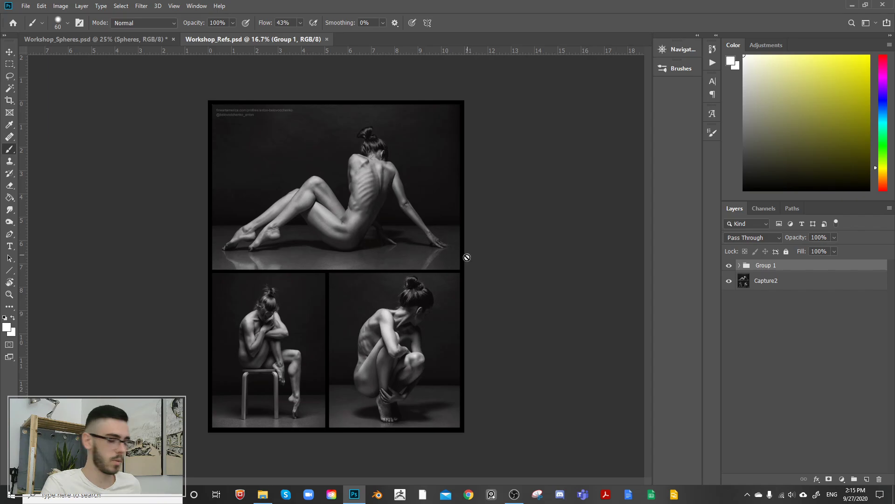
key(ctrl+plus)
key(ctrl+plus)
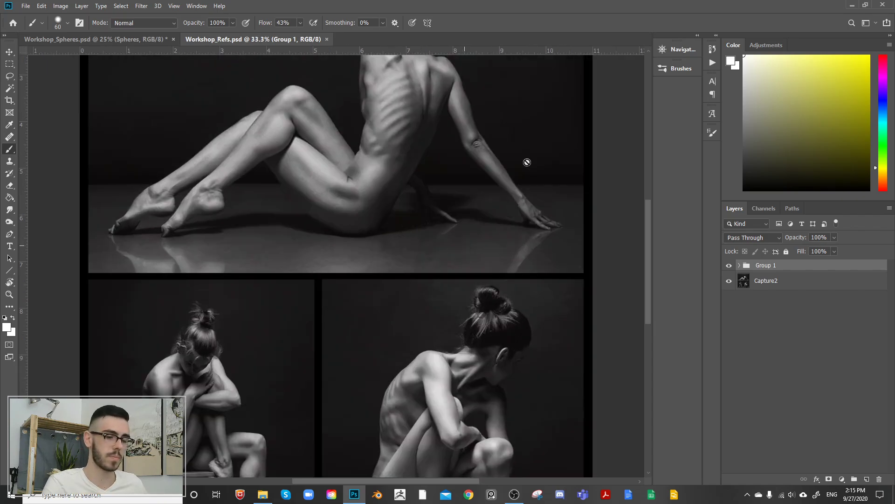
drag(496, 115, 495, 255)
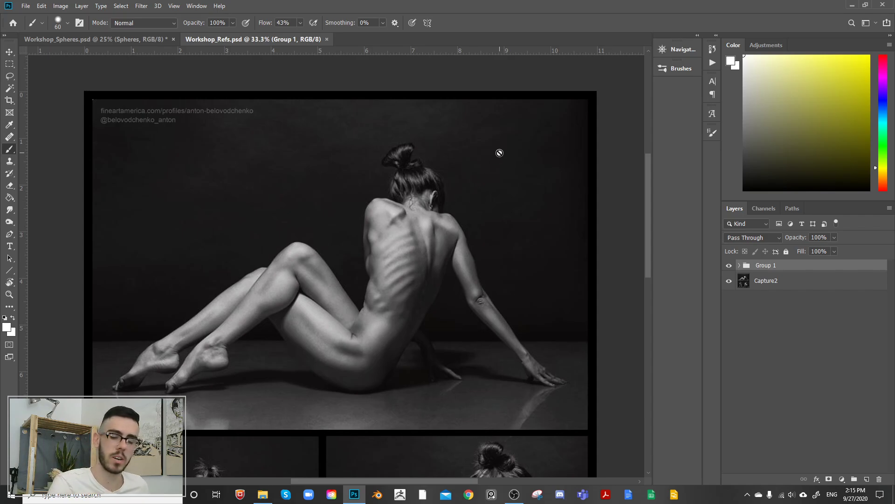
drag(508, 280, 502, 256)
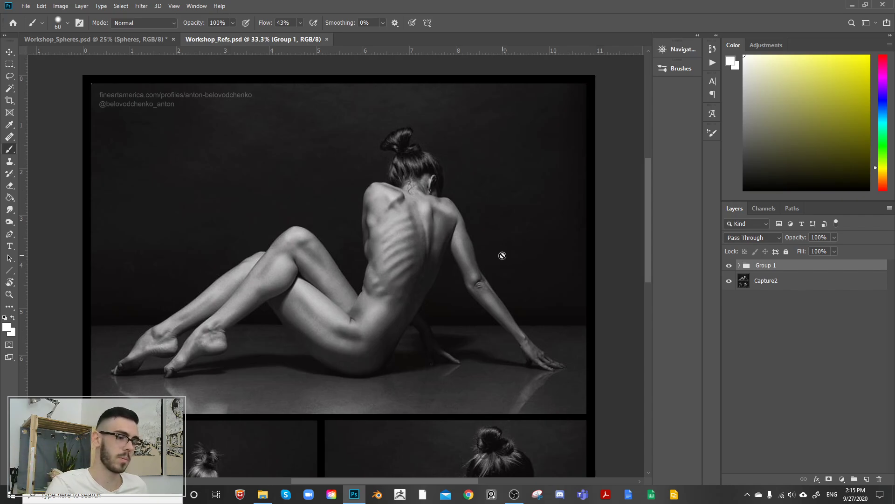
drag(508, 230, 508, 229)
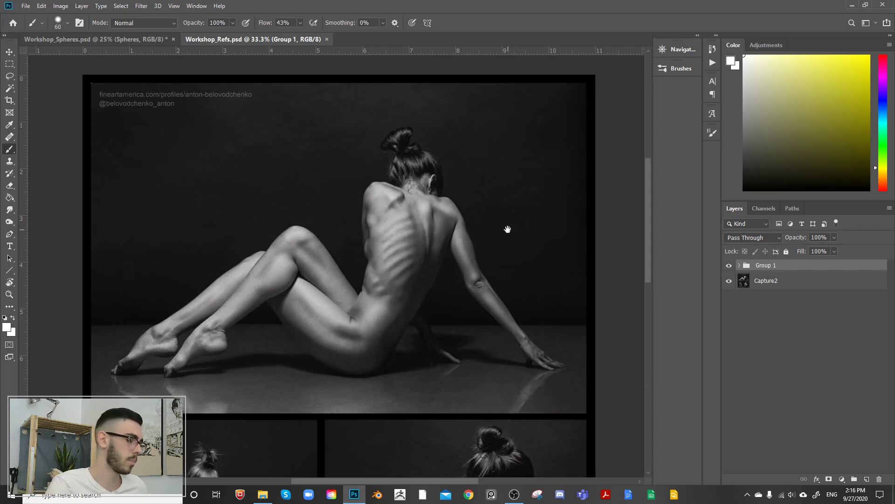
key(ctrl+minus)
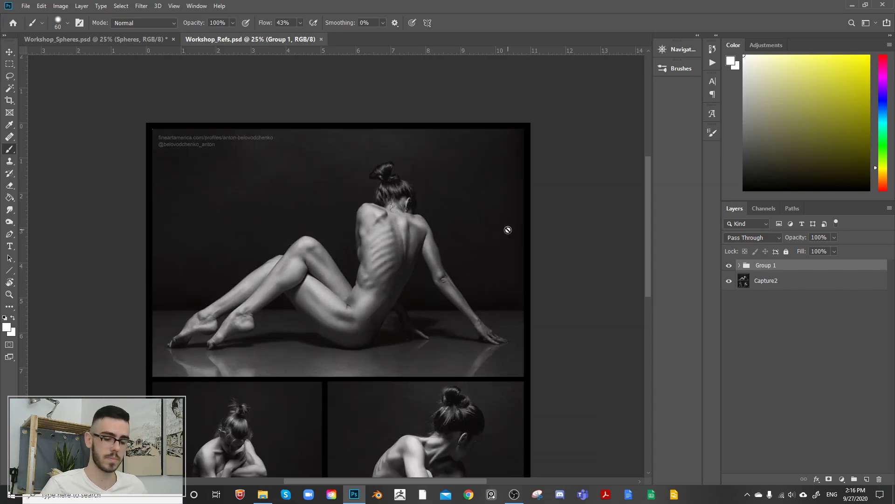
drag(555, 376, 547, 323)
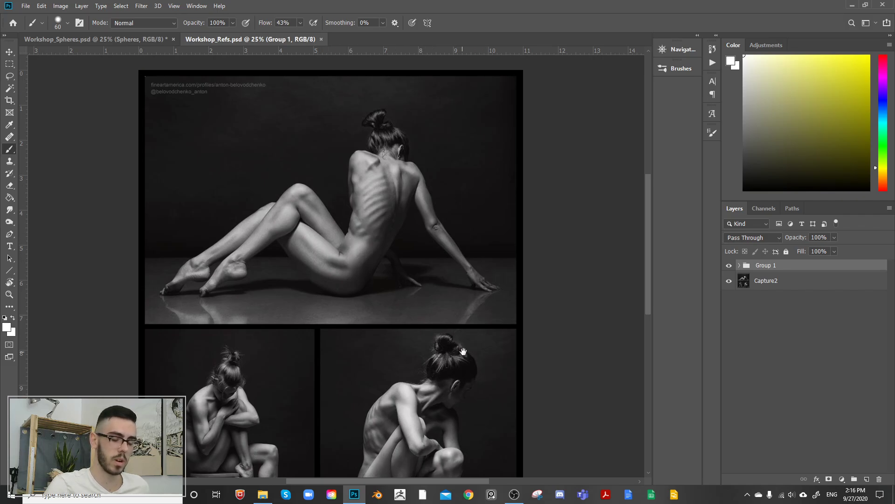
scroll(600, 313, down, 3)
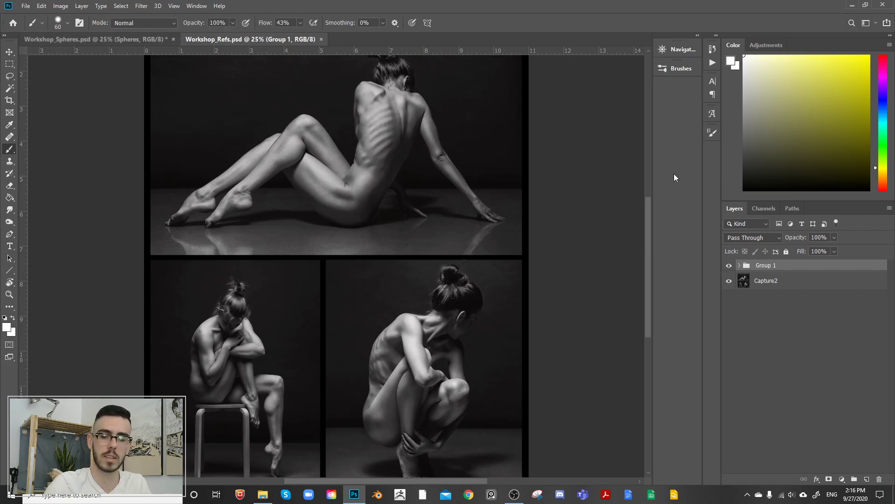
Step: Return to Workshop_Spheres.psd and add a new layer above the Spheres group for work on the Value sphere
click(117, 41)
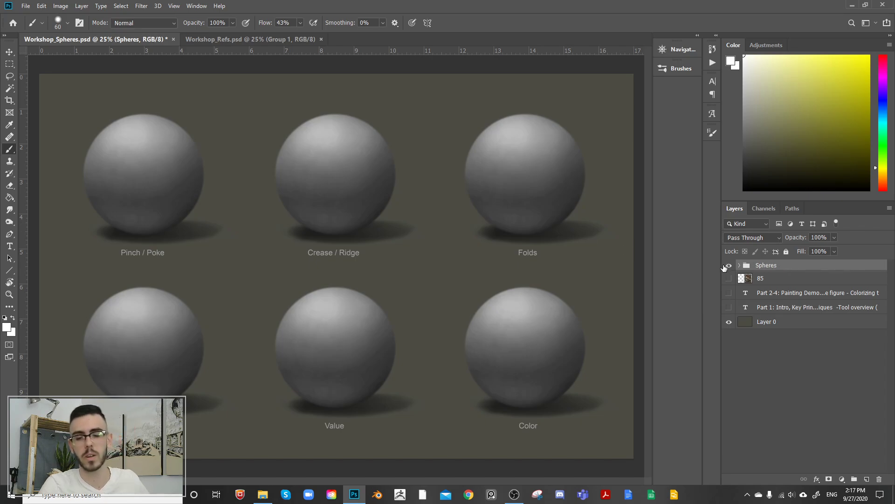
key(ctrl+plus)
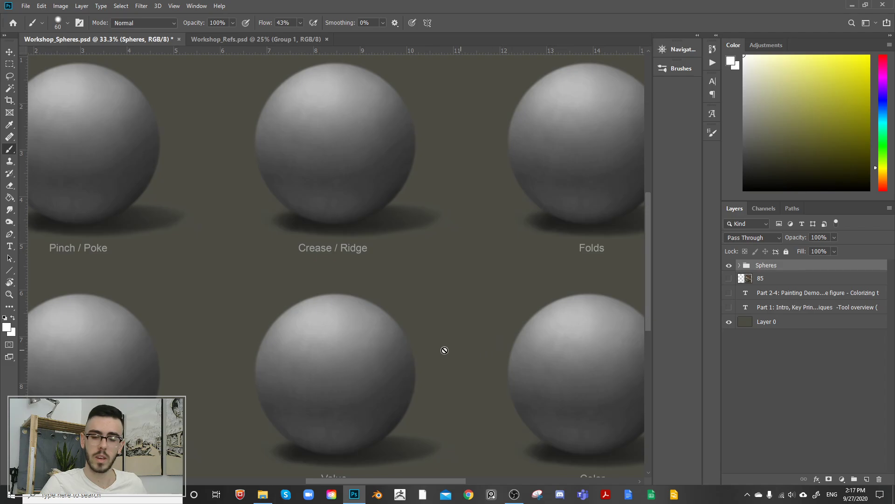
drag(454, 366, 406, 245)
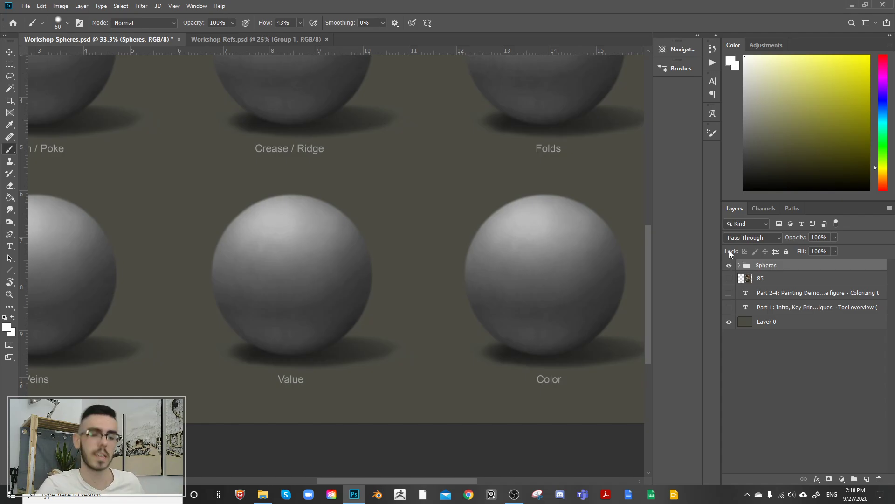
drag(365, 204, 442, 210)
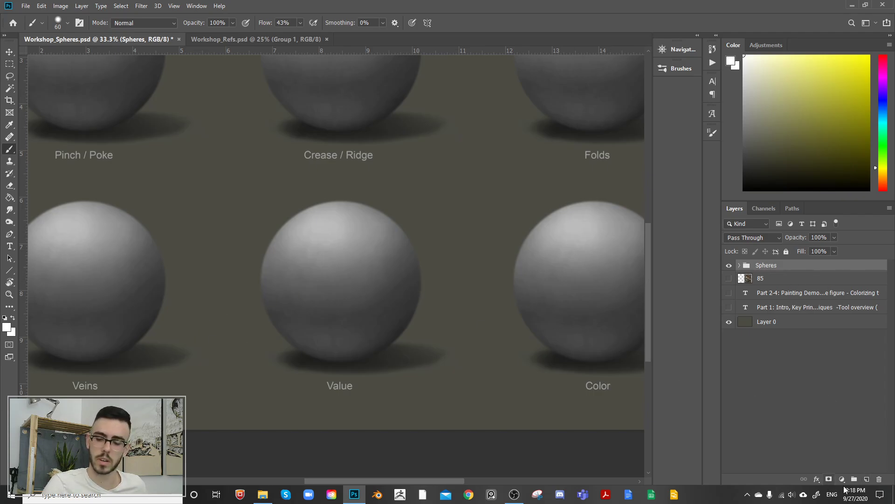
click(866, 479)
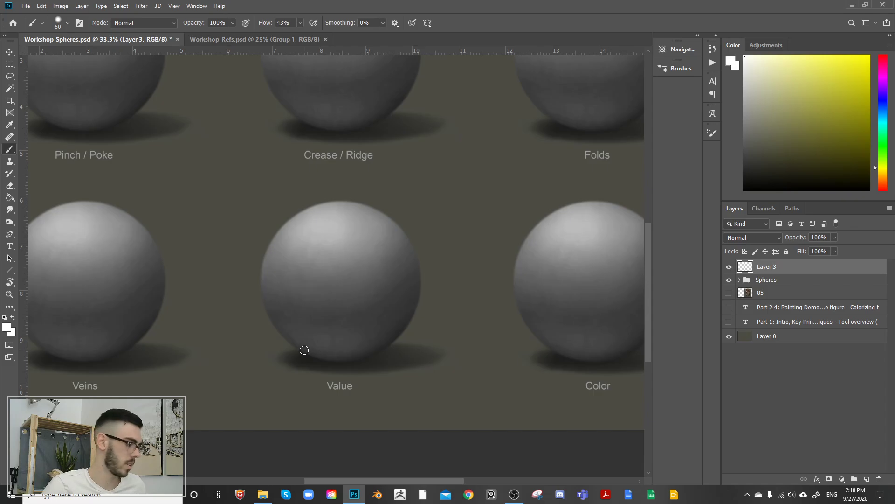
Step: Sample a mid grey from the Value sphere as the foreground colour and enlarge the brush to 90 px
alt+click(350, 287)
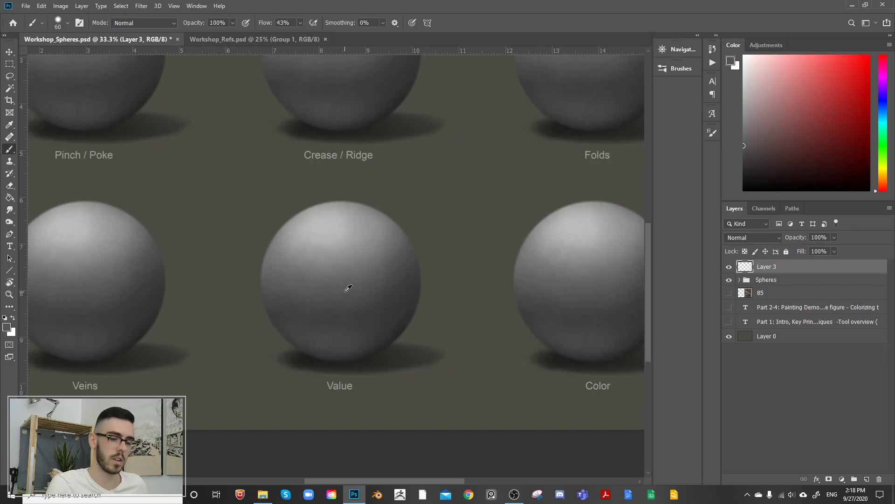
mouse_move(357, 261)
alt+mouse_down()
mouse_move(359, 274)
mouse_move(351, 274)
mouse_move(368, 272)
alt+mouse_up()
key(bracketright)
key(bracketright)
key(bracketright)
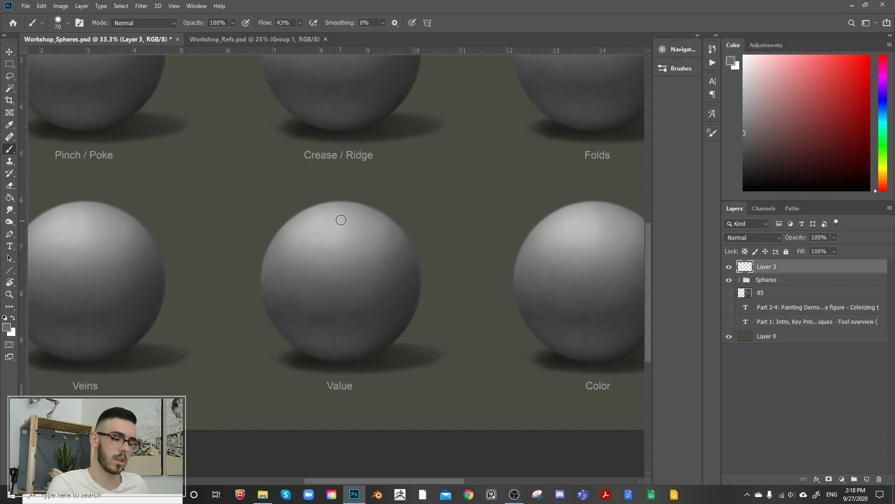
Step: Try ring-shaped grey strokes on the right side of the Value sphere, undo them and sample another grey from its upper middle
alt+click(329, 219)
alt+click(383, 290)
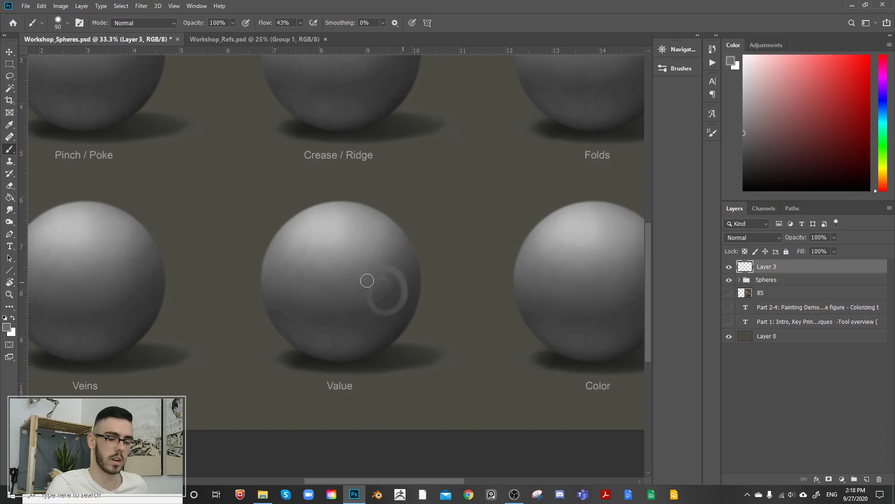
drag(399, 288, 397, 283)
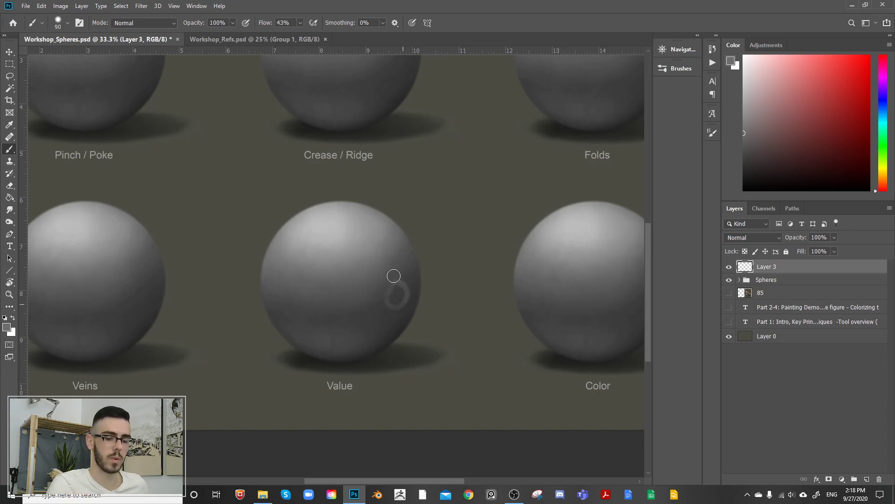
key(ctrl+z)
alt+click(337, 255)
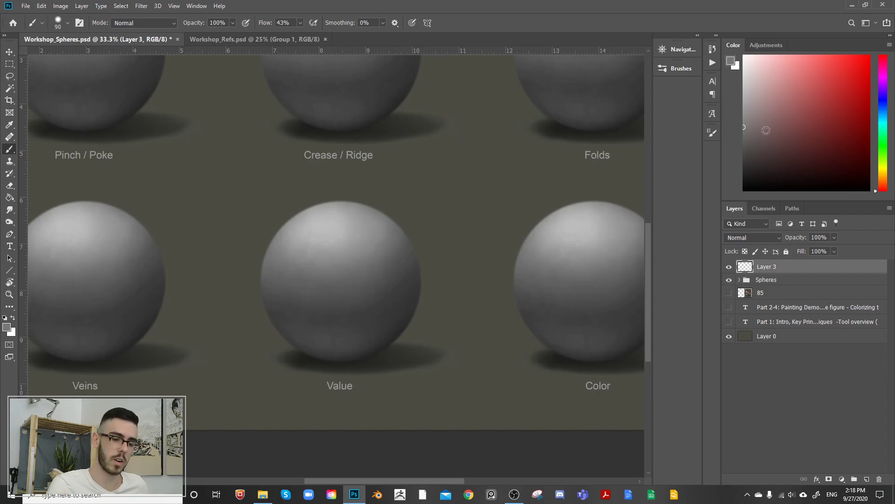
drag(447, 235, 438, 236)
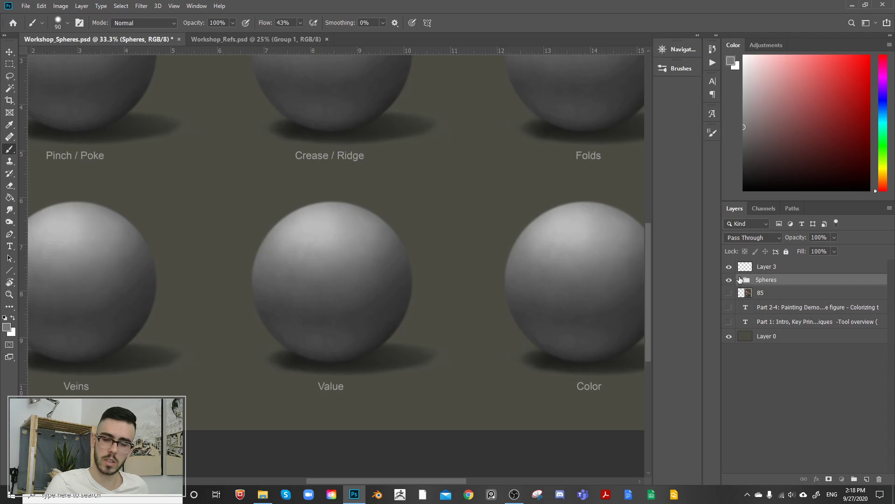
Step: Expand the Spheres group, identify the Value sphere's group 5 by toggling visibility, and select its Layer 1
click(739, 280)
click(730, 304)
click(729, 303)
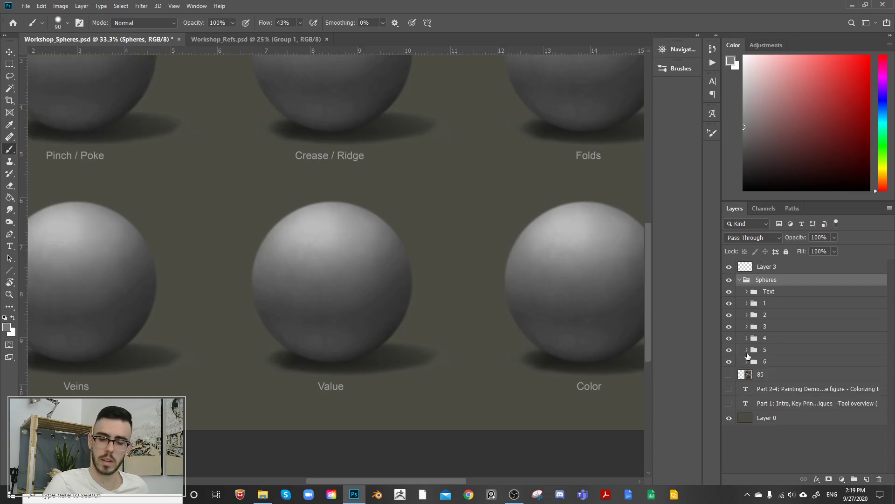
click(729, 350)
click(729, 350)
click(747, 349)
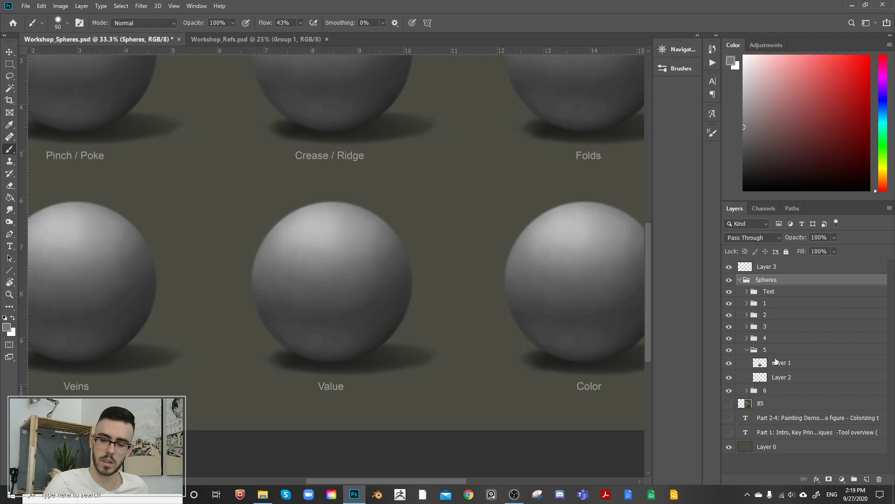
click(781, 363)
Step: Try brightening the Value sphere with Levels by setting the midtone input level to 1.48
key(ctrl+l)
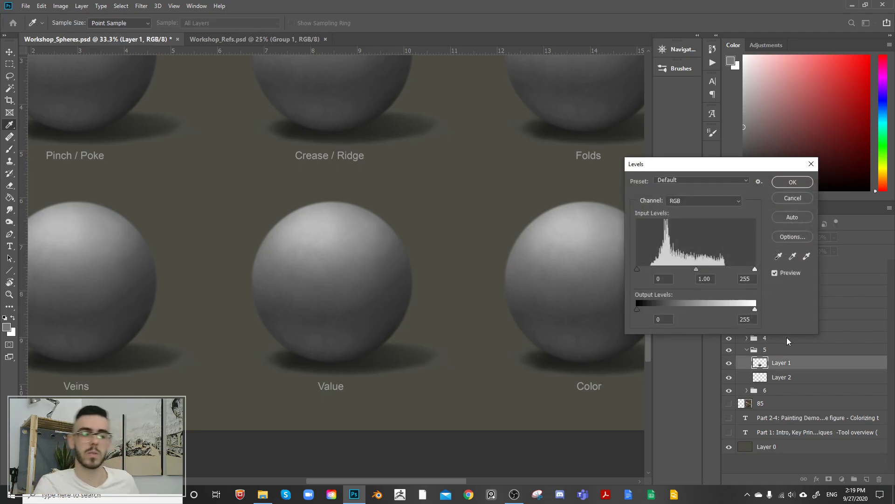
drag(704, 161, 650, 66)
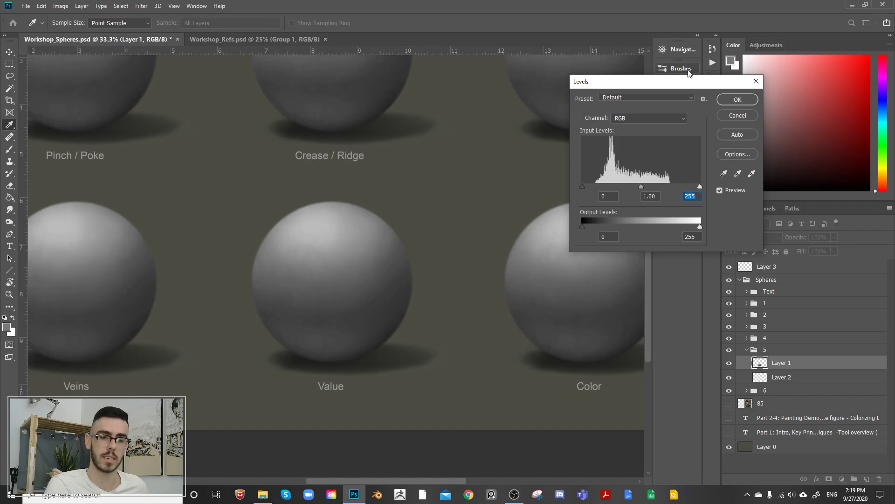
drag(690, 85, 767, 54)
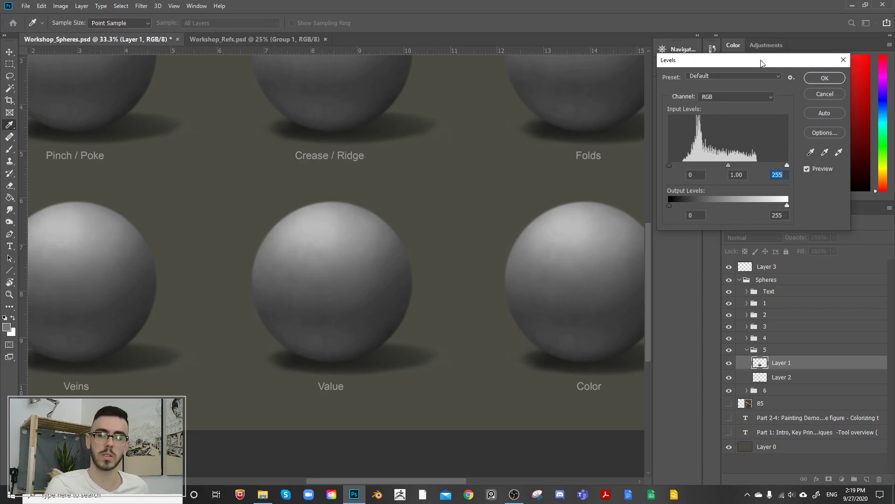
drag(767, 54, 797, 65)
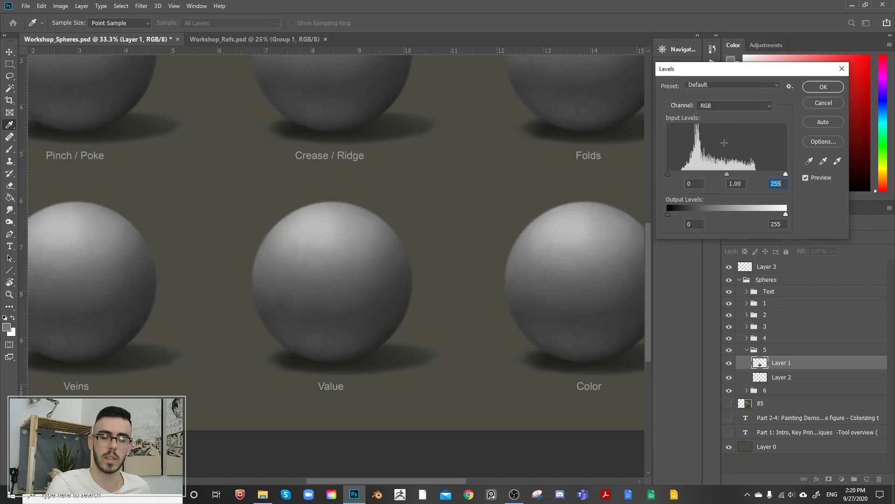
mouse_move(729, 174)
mouse_down()
mouse_move(752, 174)
mouse_move(711, 176)
mouse_up()
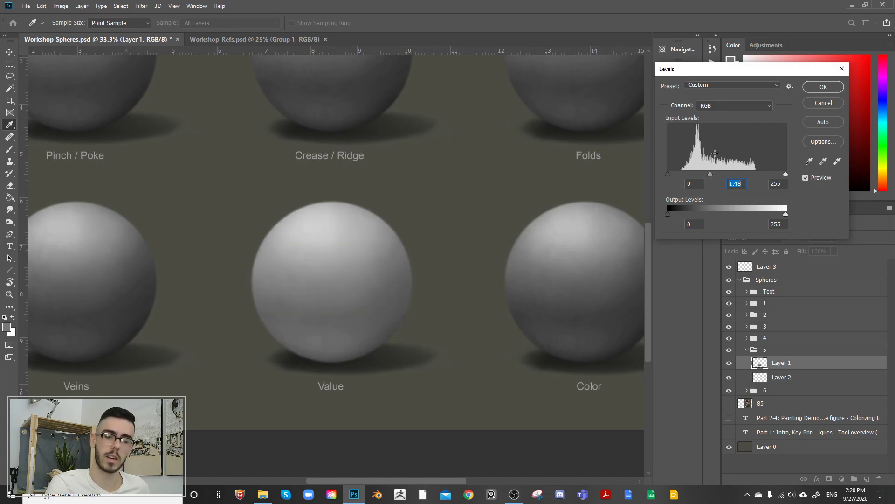
click(824, 87)
Step: Check Levels again without applying anything and undo the brightening of the Value sphere
key(ctrl+l)
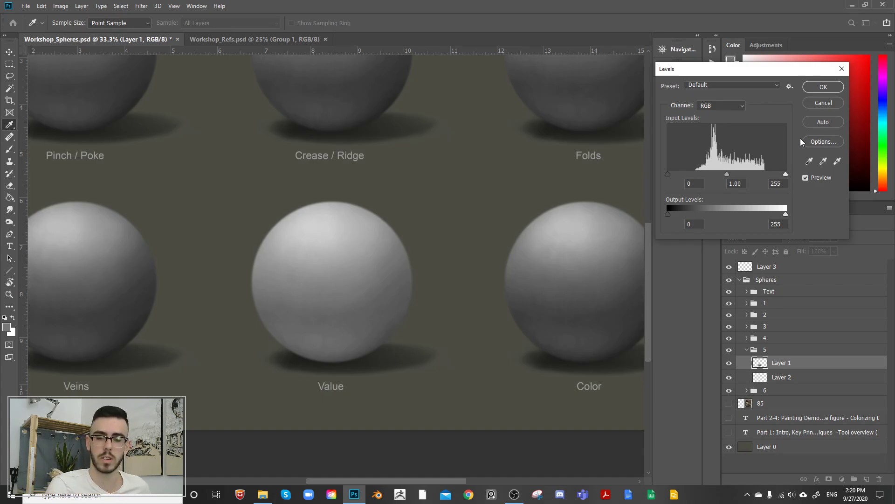
click(837, 102)
key(b)
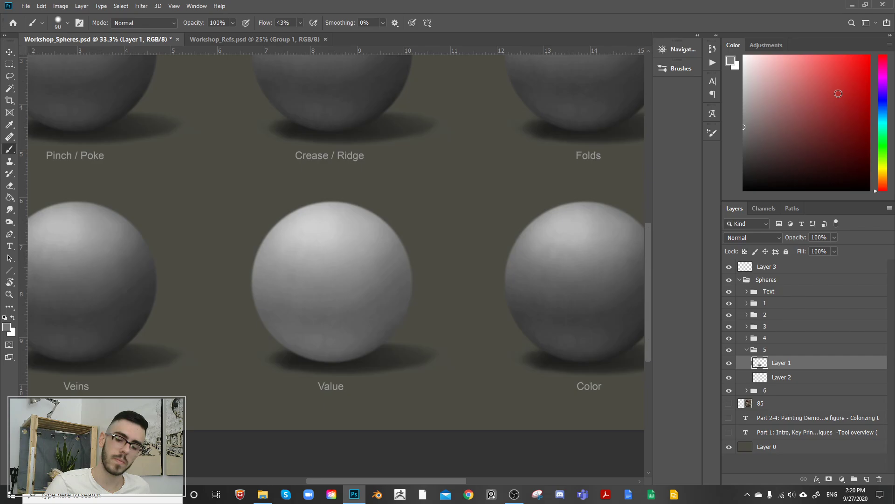
key(ctrl+x)
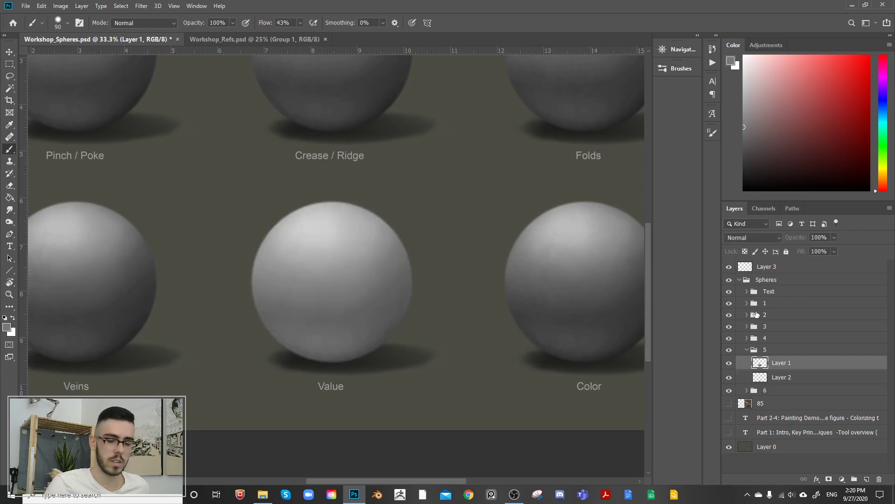
key(ctrl+z)
key(ctrl+z)
key(ctrl+z)
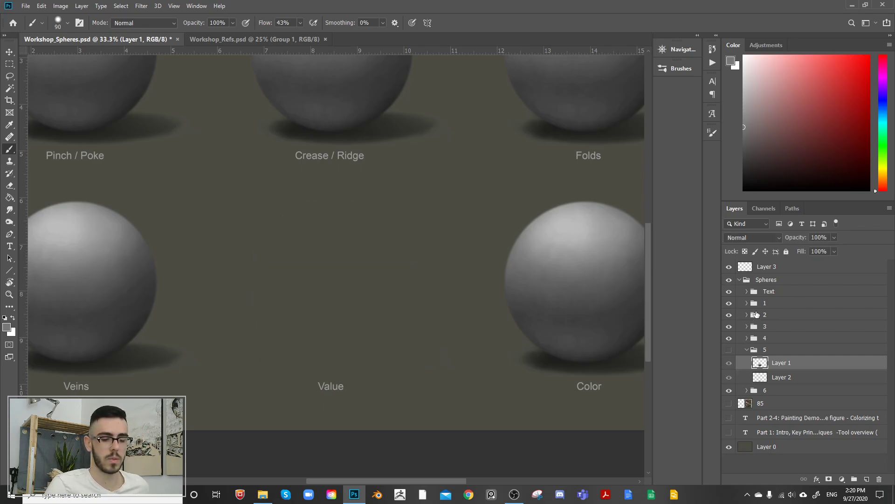
key(ctrl+shift+z)
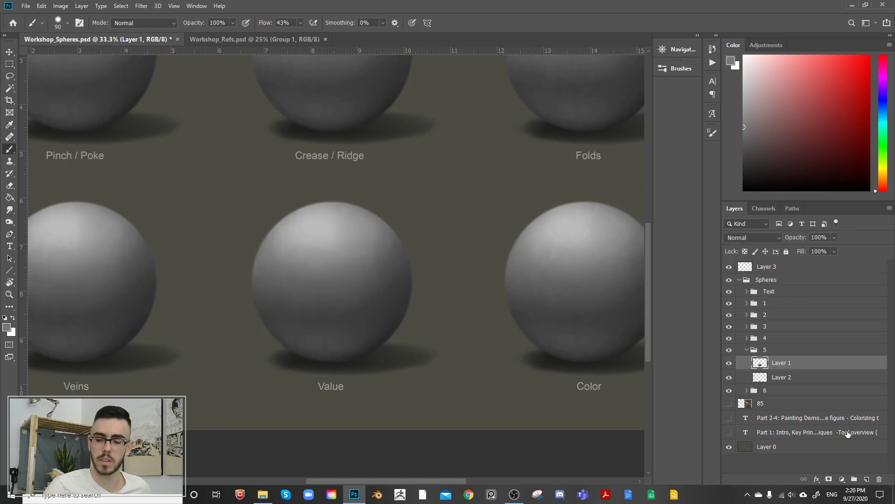
Step: Add a new layer above Layer 1 in group 5 and set up the flat rectangular sampled brush at 250 px
click(867, 479)
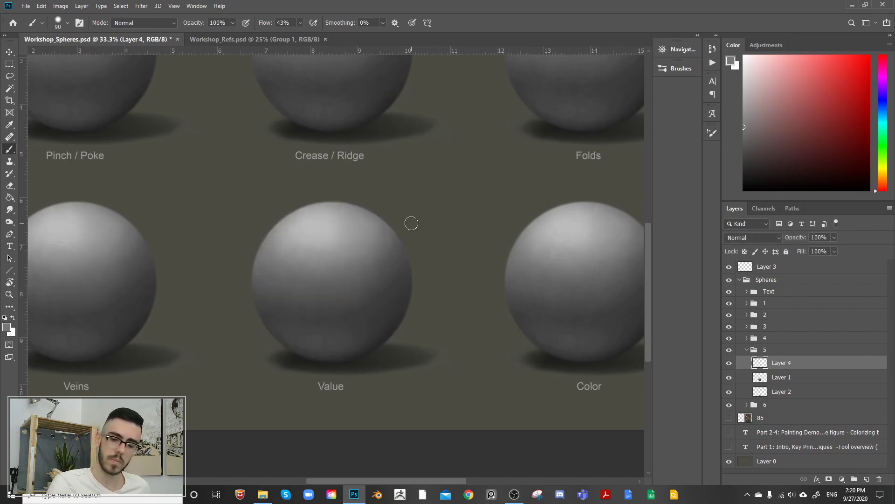
click(689, 66)
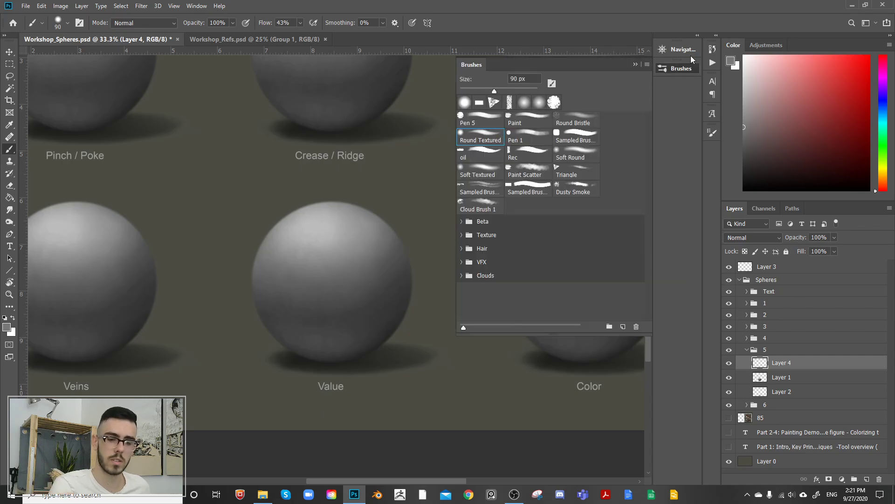
click(527, 186)
click(683, 69)
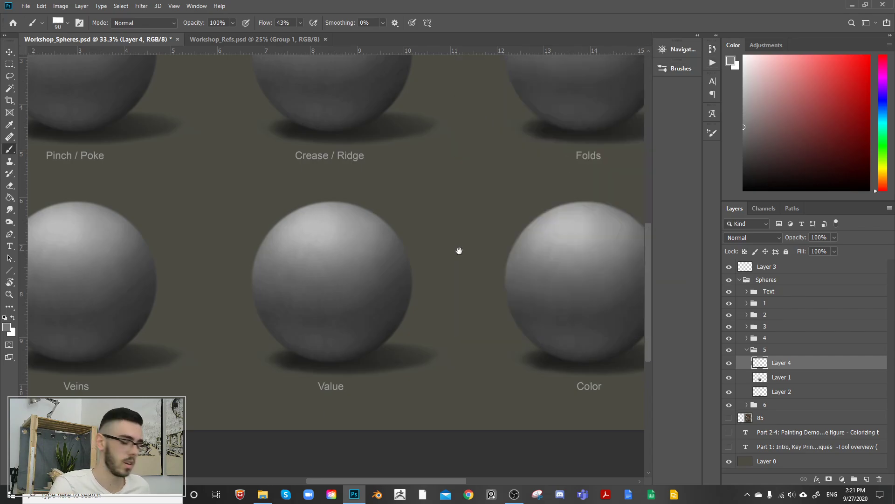
key(bracketright)
key(bracketright)
key(bracketright)
key(bracketright)
key(bracketright)
key(bracketright)
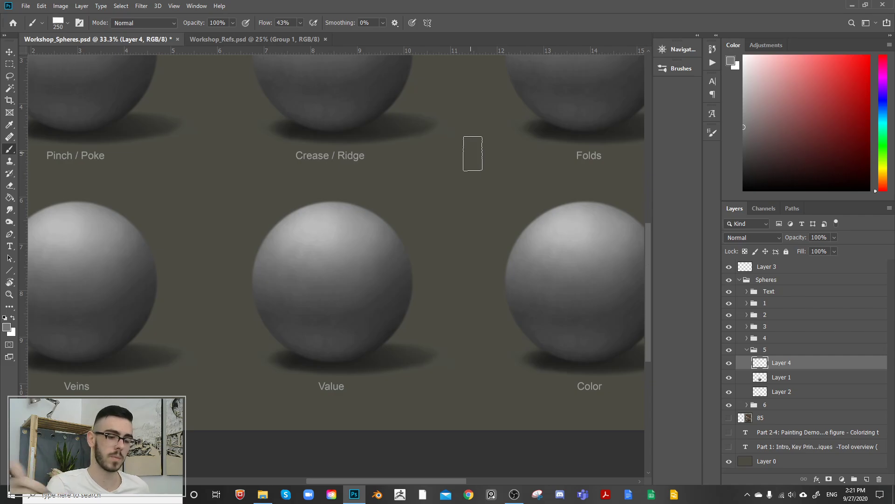
Step: Paint a mid-grey swatch sampled from the Value sphere beside it, with a light-grey swatch sampled from its highlight above
alt+click(329, 270)
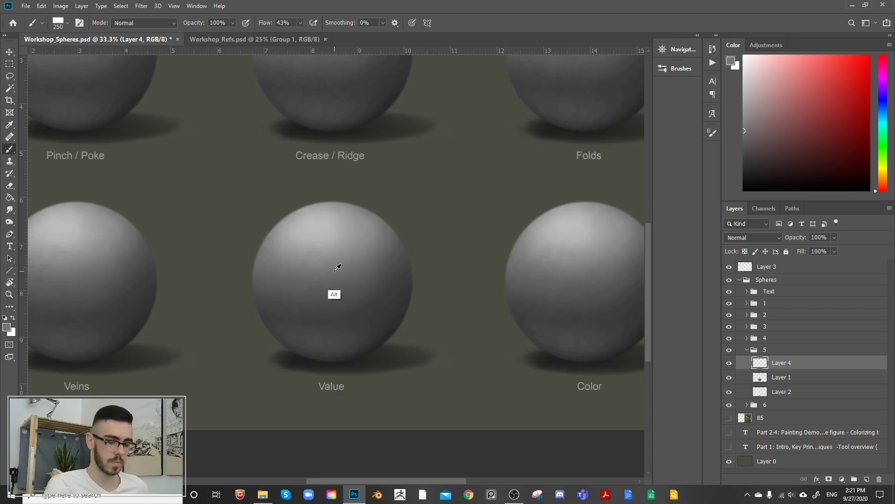
alt+click(331, 267)
mouse_move(447, 252)
mouse_down()
mouse_move(471, 236)
mouse_move(483, 208)
mouse_up()
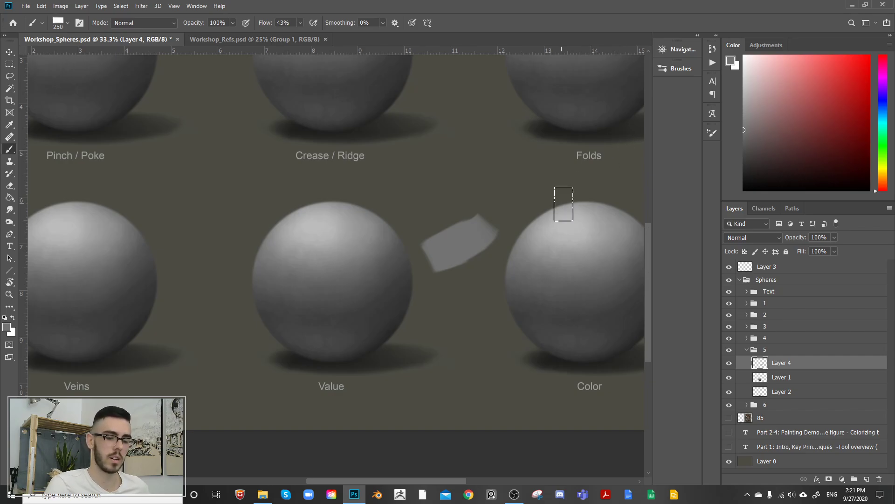
alt+click(320, 215)
drag(428, 217, 490, 187)
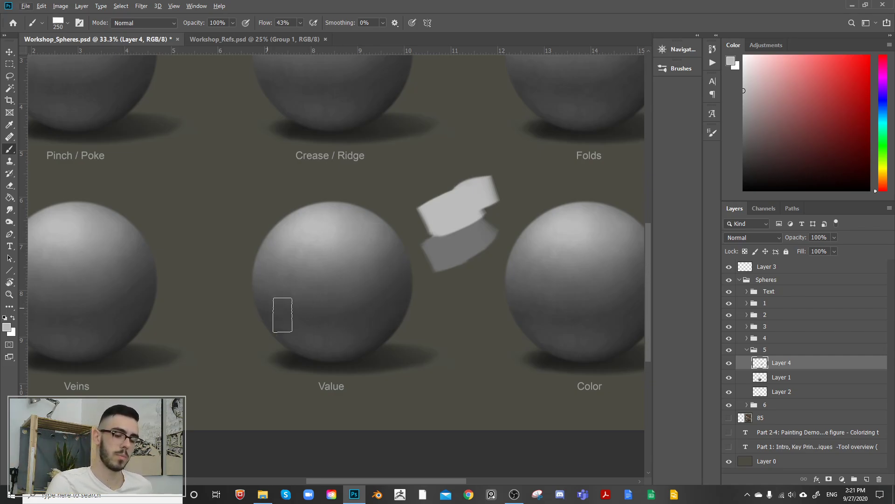
Step: Sample the dark grey of the Value sphere's core shadow and paint it as a swatch below the mid-grey one
key(alt)
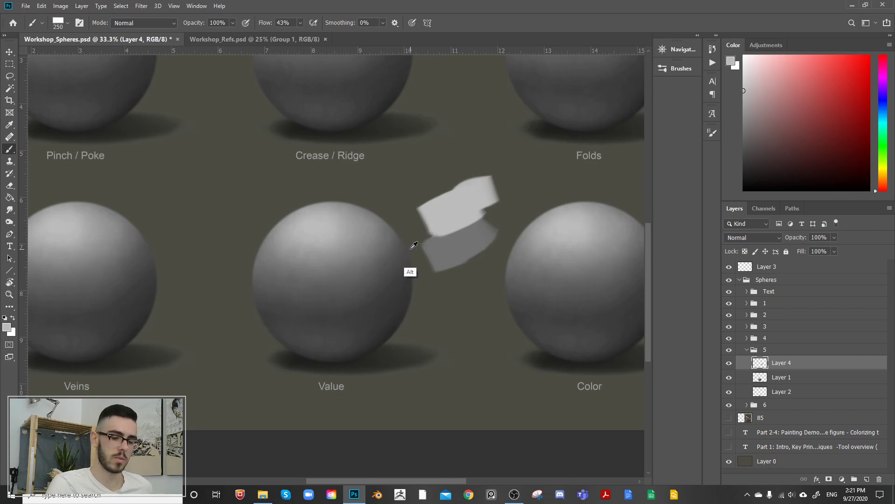
alt+click(324, 311)
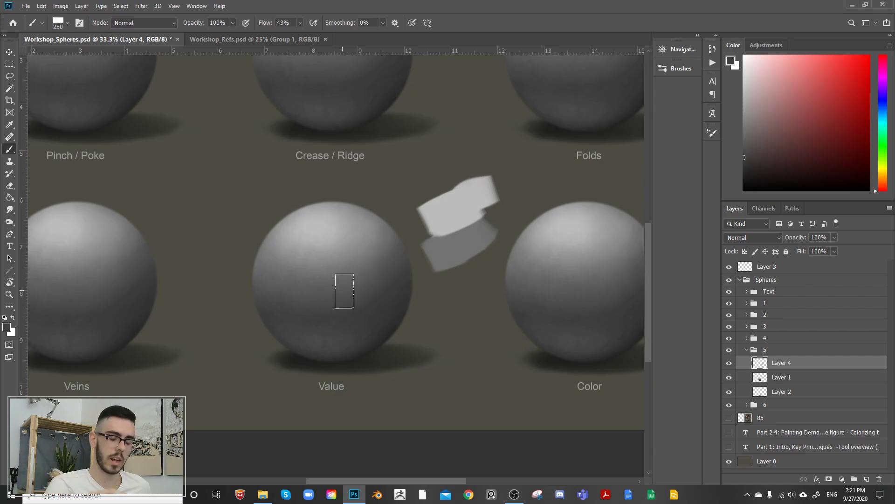
alt+click(322, 318)
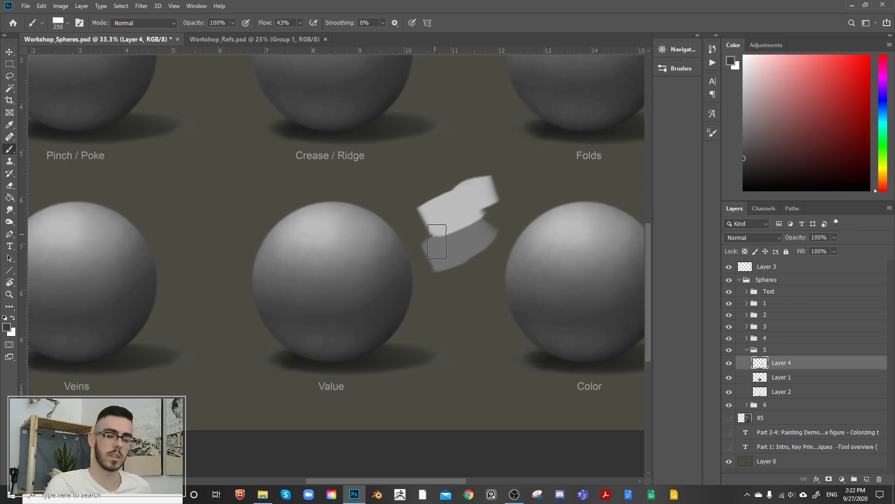
drag(452, 279, 494, 240)
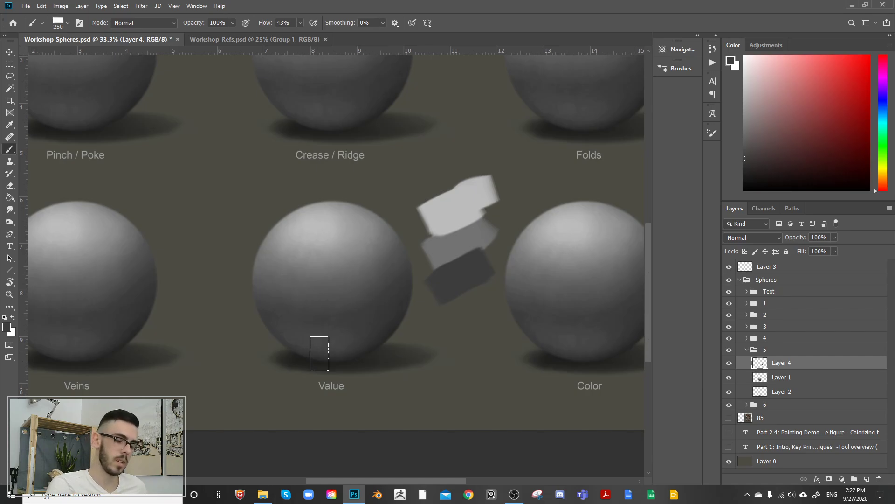
Step: Sample the darkest grey where the Value sphere meets its cast shadow and paint it as the lowest swatch
key(alt)
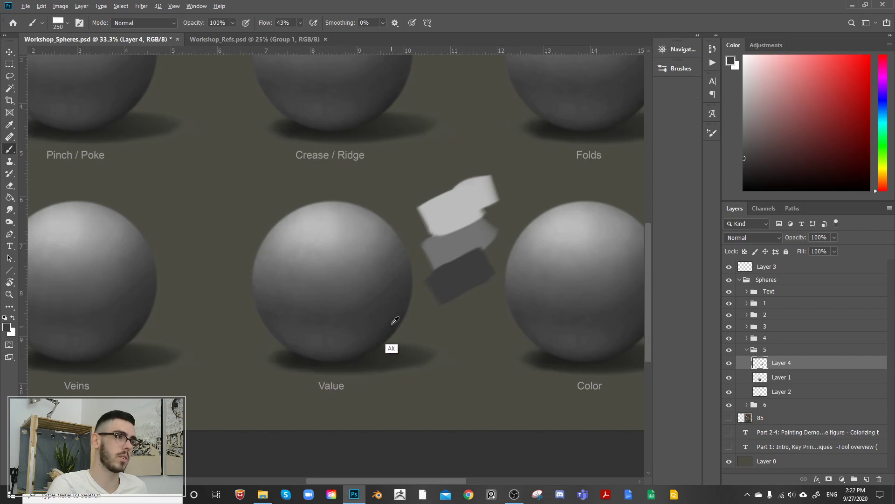
alt+click(314, 357)
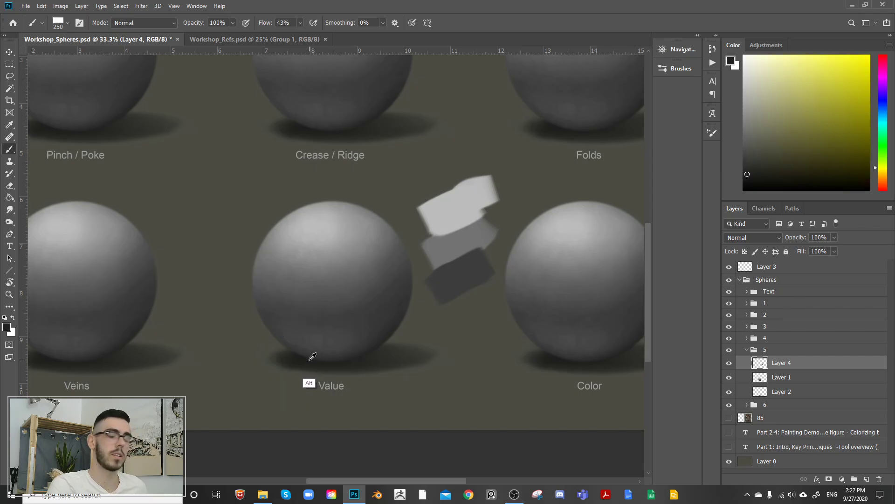
drag(313, 353, 320, 356)
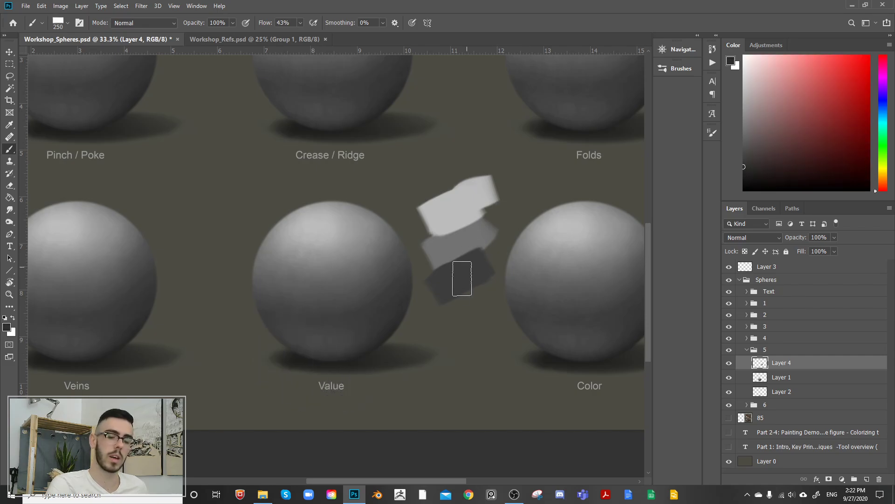
mouse_move(460, 276)
mouse_down()
mouse_move(449, 310)
mouse_move(487, 286)
mouse_up()
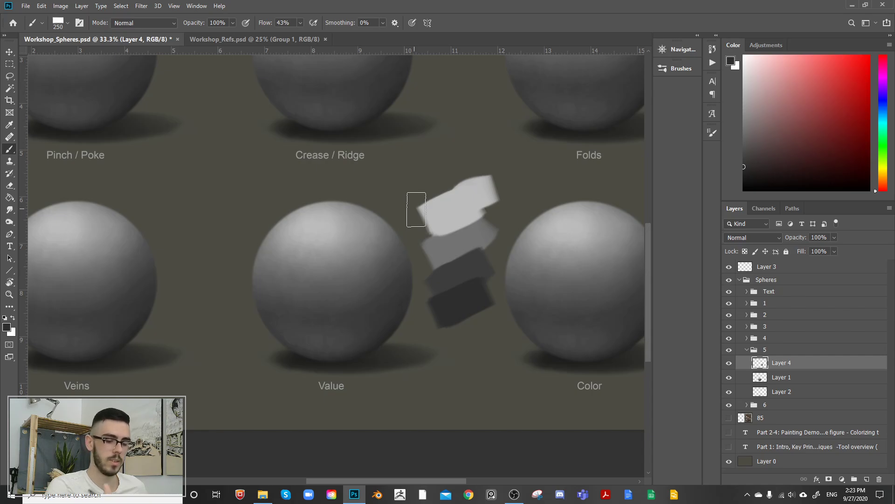
Step: Sample the core-shadow swatch and compare the sphere's core shadow with its reflected light, picking up the reflected-light grey
alt+click(468, 267)
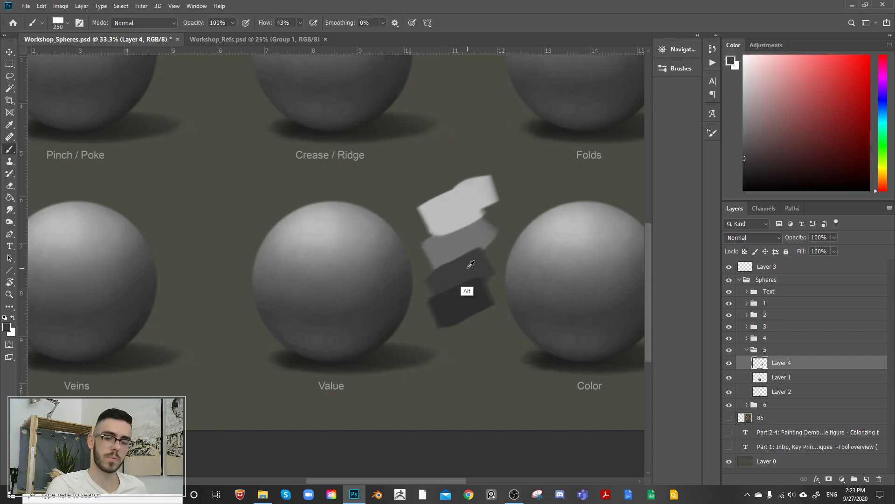
alt+click(470, 267)
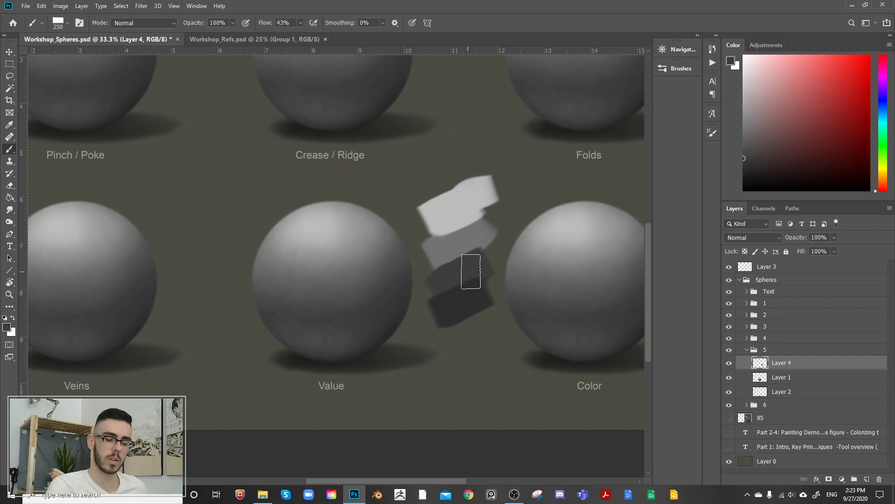
alt+click(331, 339)
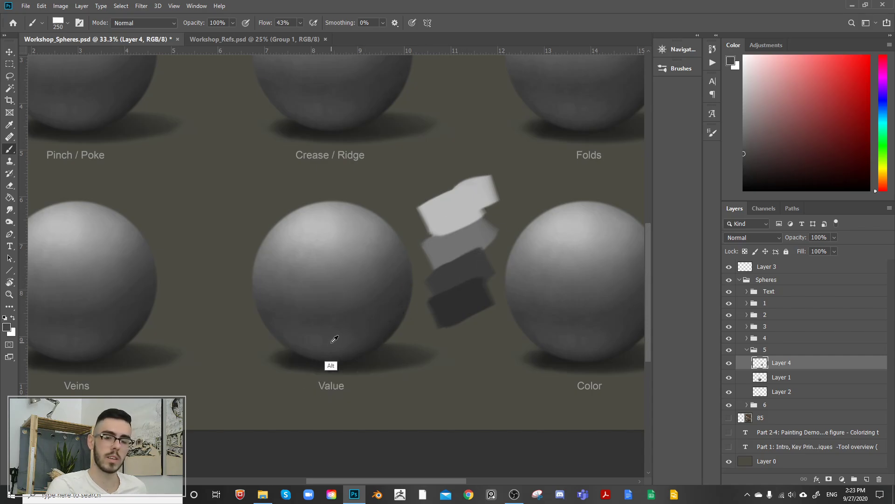
alt+click(349, 314)
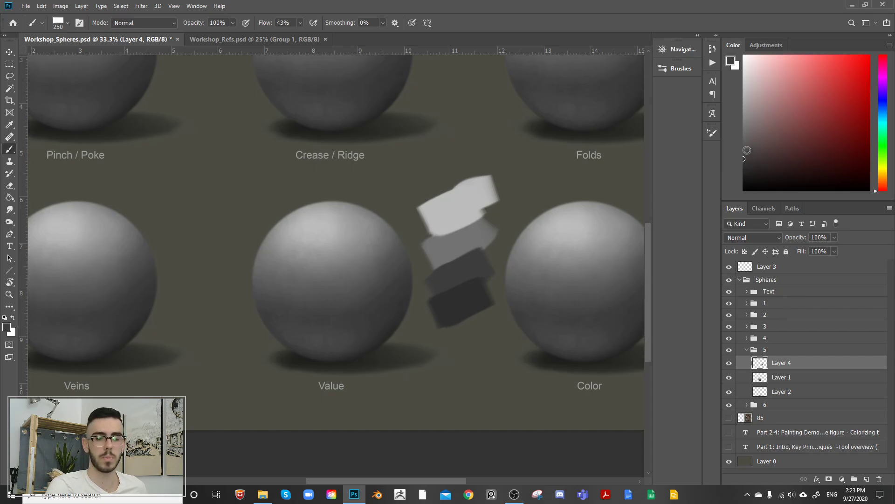
alt+click(329, 343)
alt+click(351, 317)
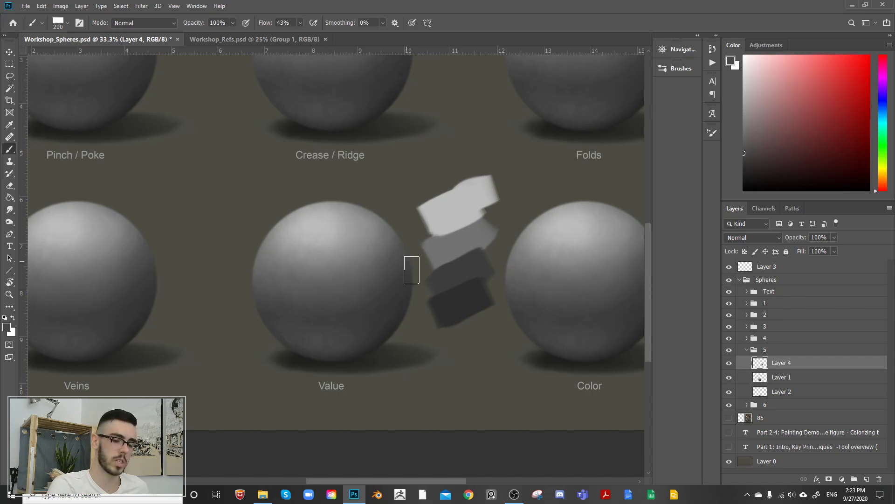
Step: Reduce the brush to 150 px, paint a reflected-light swatch between the two darkest ones, and toggle Layer 4's visibility
key(bracketleft)
key(bracketleft)
key(bracketleft)
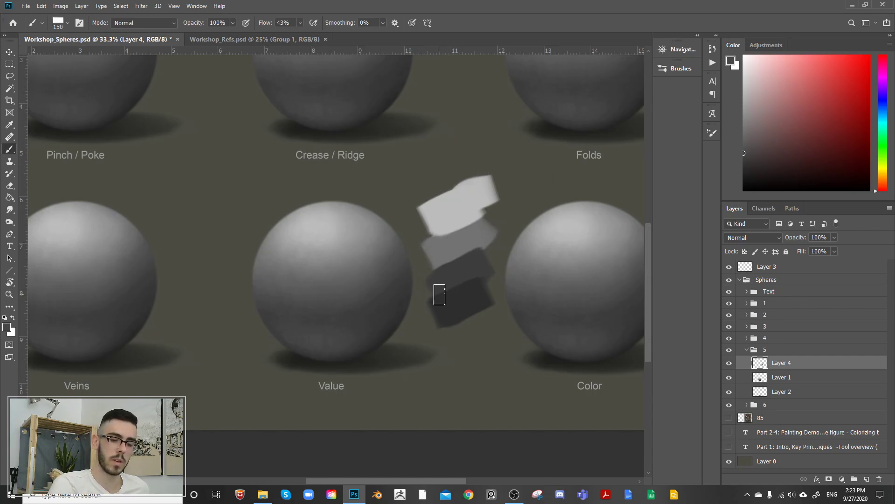
drag(439, 294, 478, 285)
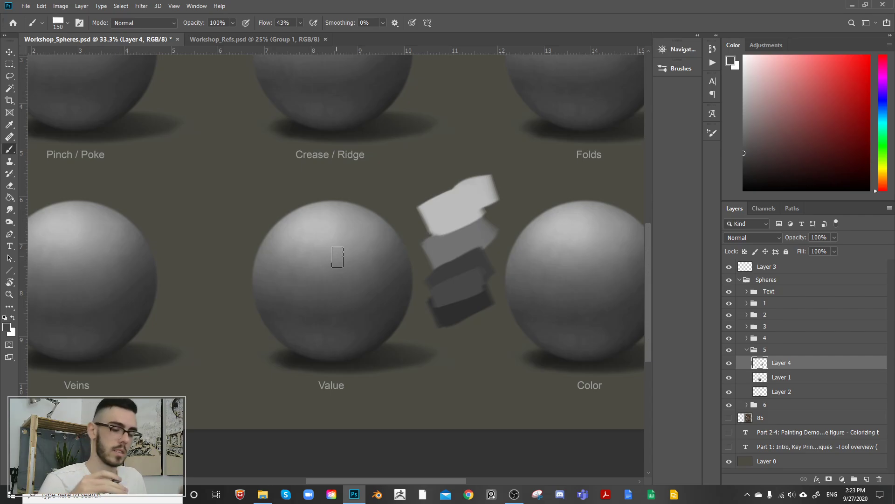
click(730, 362)
click(729, 363)
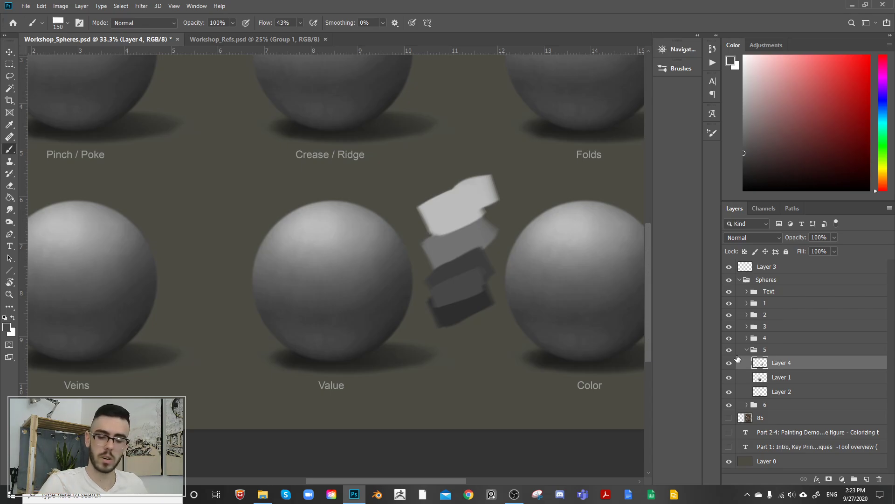
Step: Move the swatch stack to the gap between the Veins and Value spheres and scale it to about 79%
key(v)
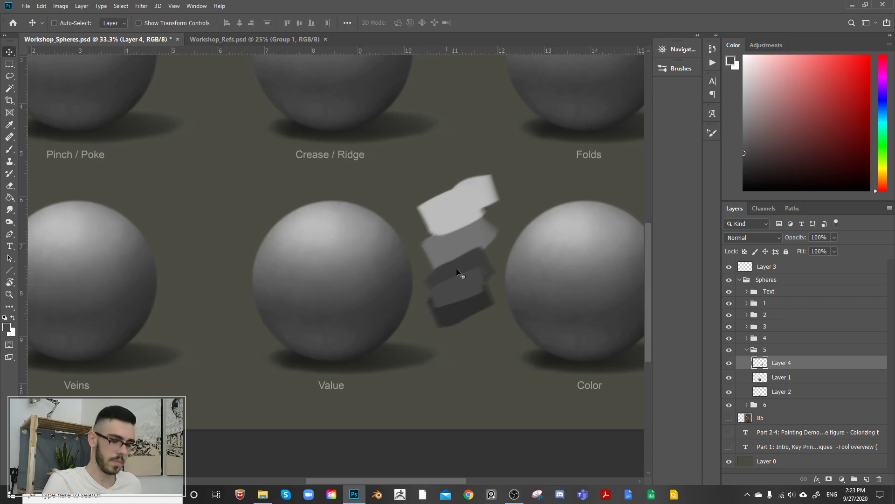
drag(458, 308, 201, 307)
key(ctrl+t)
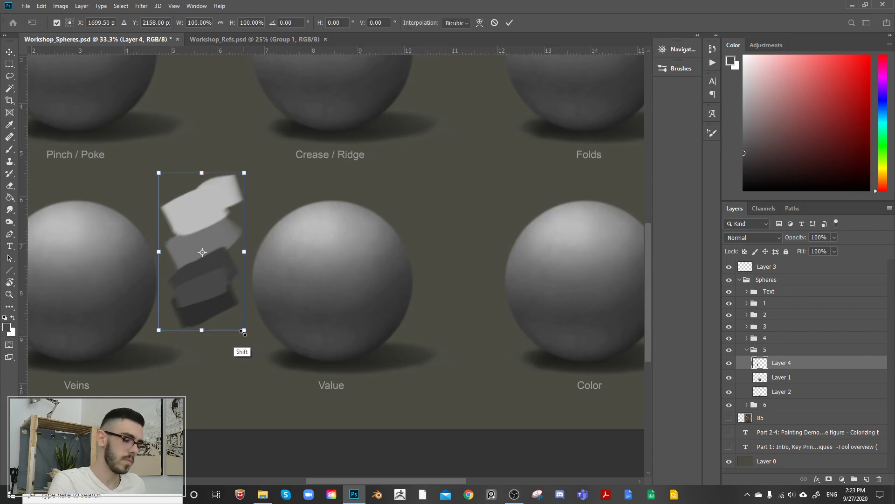
mouse_move(243, 327)
mouse_down()
mouse_move(215, 306)
mouse_move(225, 283)
mouse_up()
key(Return)
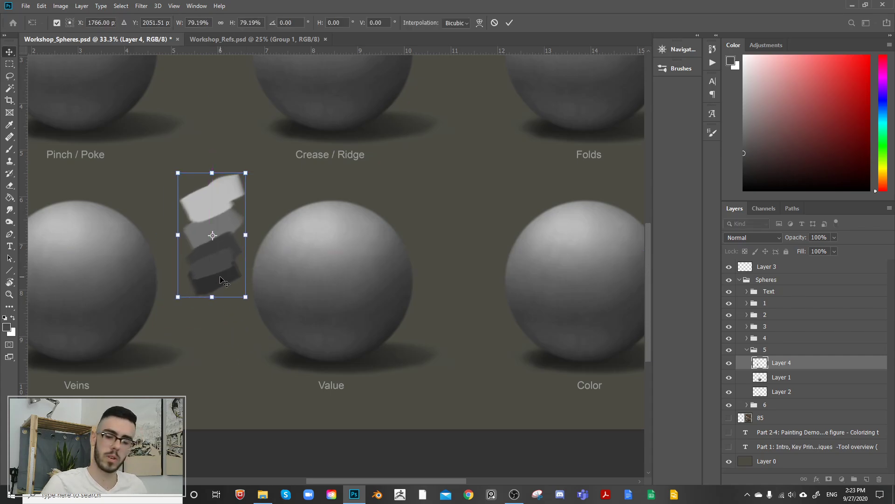
Step: Duplicate the Value sphere's Layer 1 and shrink the copy to under half size, placing it between the Value and Color spheres
click(764, 377)
key(ctrl+j)
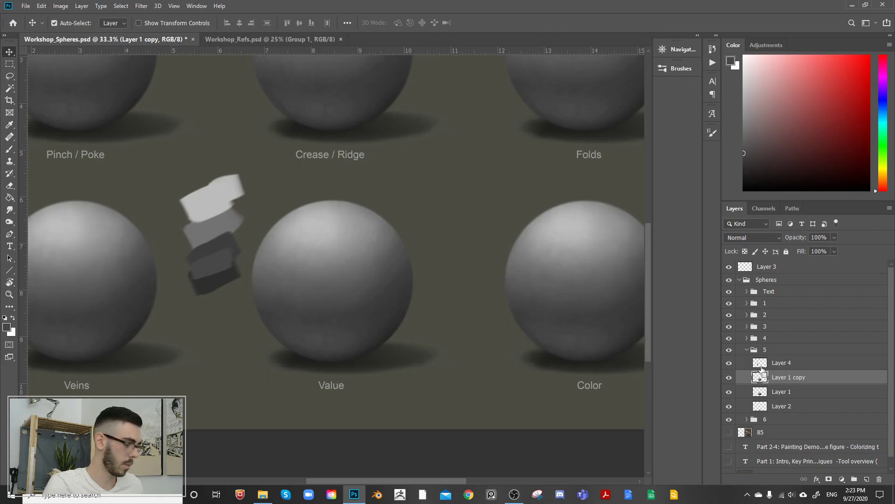
key(ctrl+t)
drag(417, 370, 464, 295)
key(Return)
Step: Duplicate the small sphere, place the copy directly below it, and shift both slightly toward the Color sphere
key(ctrl+j)
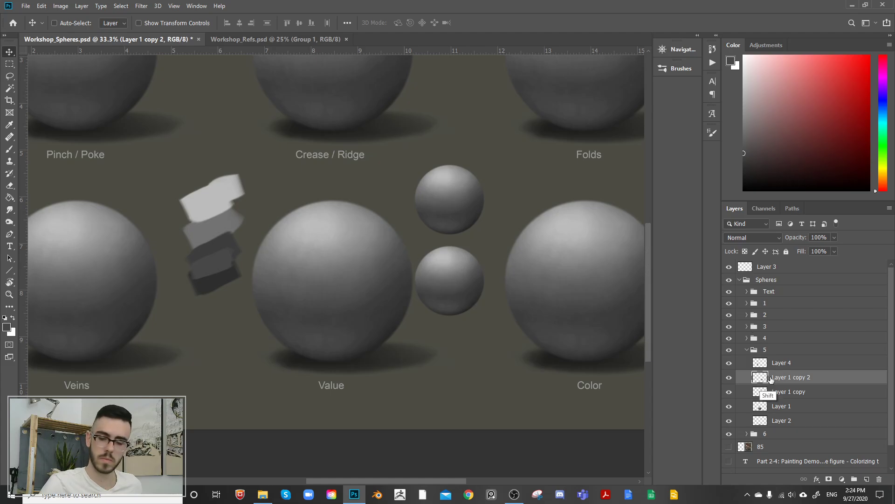
shift+click(780, 393)
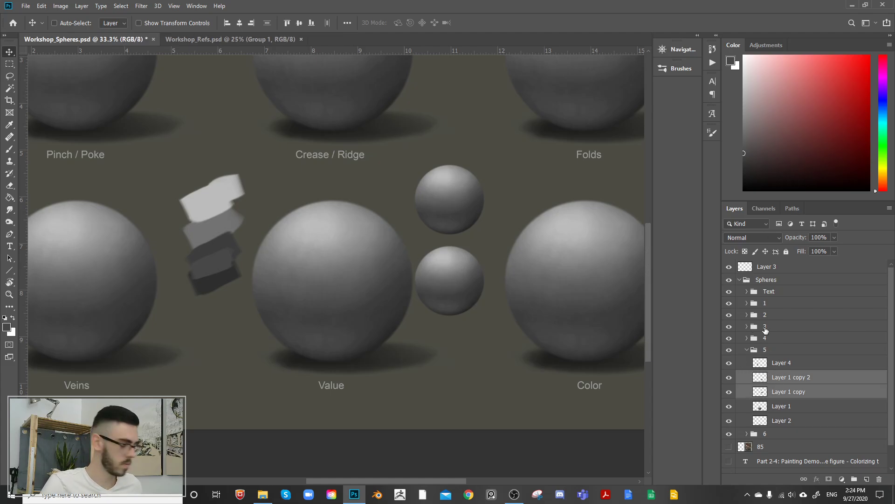
drag(488, 261, 499, 256)
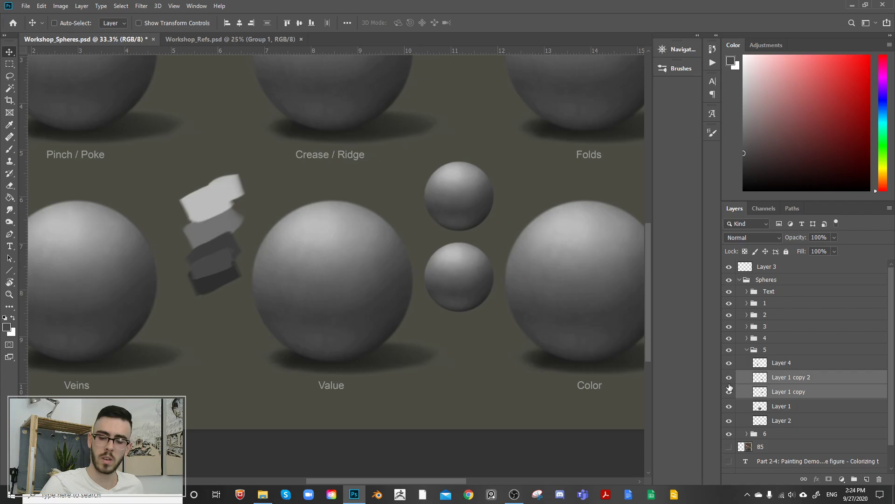
Step: Brighten the upper small sphere on Layer 1 copy with Levels, raising the midtone input to 1.51
click(790, 394)
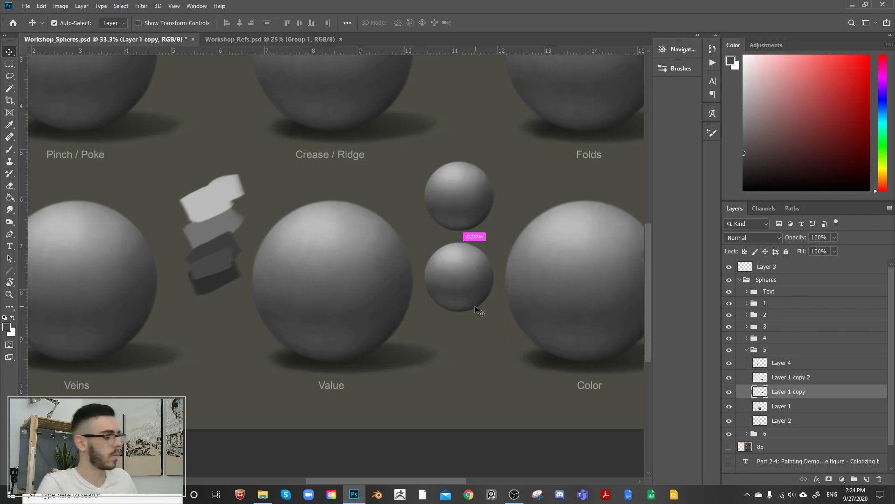
key(ctrl+l)
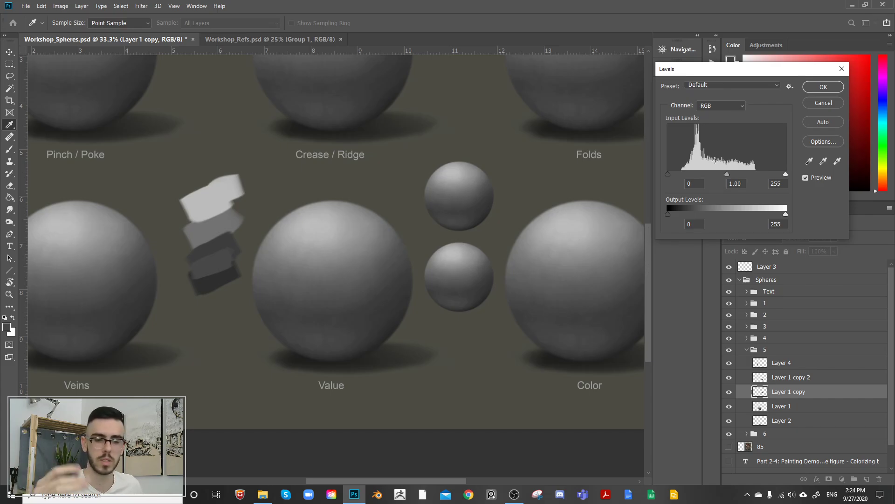
drag(733, 68, 742, 66)
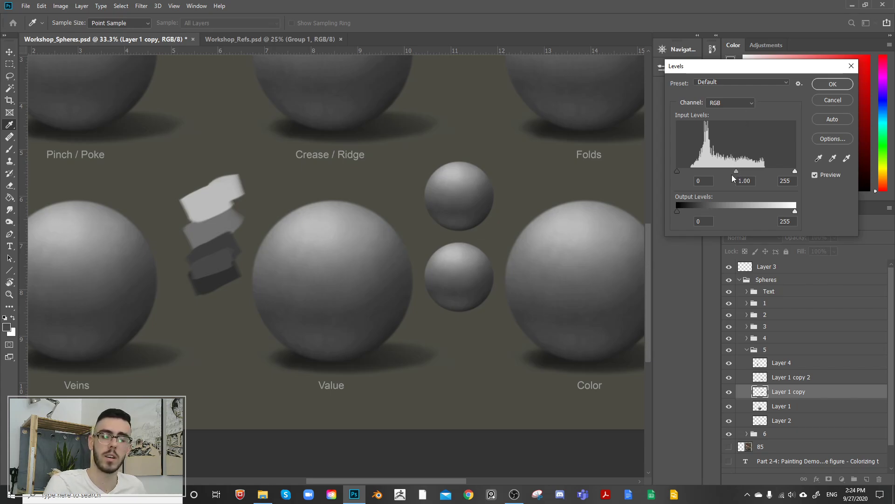
drag(737, 171, 722, 173)
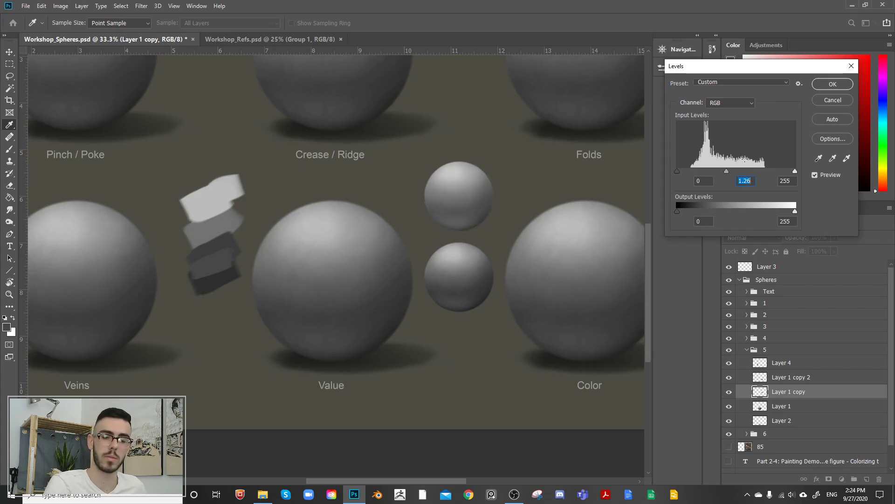
drag(726, 172, 720, 175)
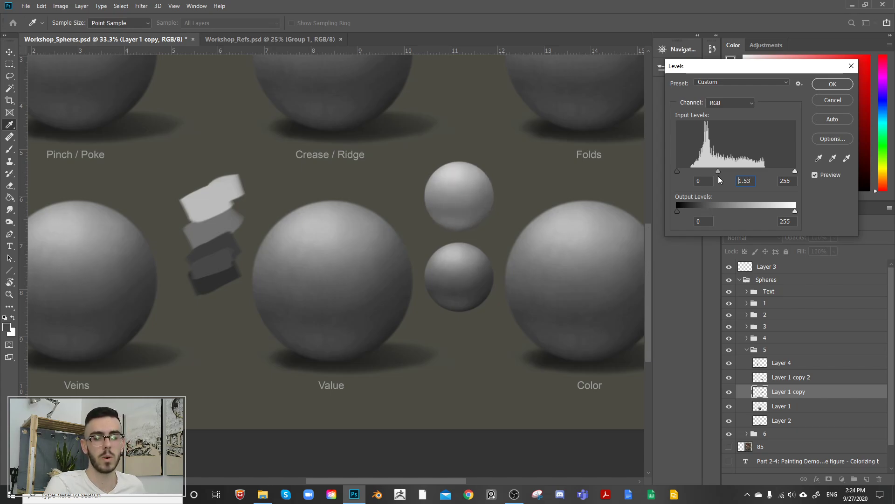
drag(718, 175, 718, 171)
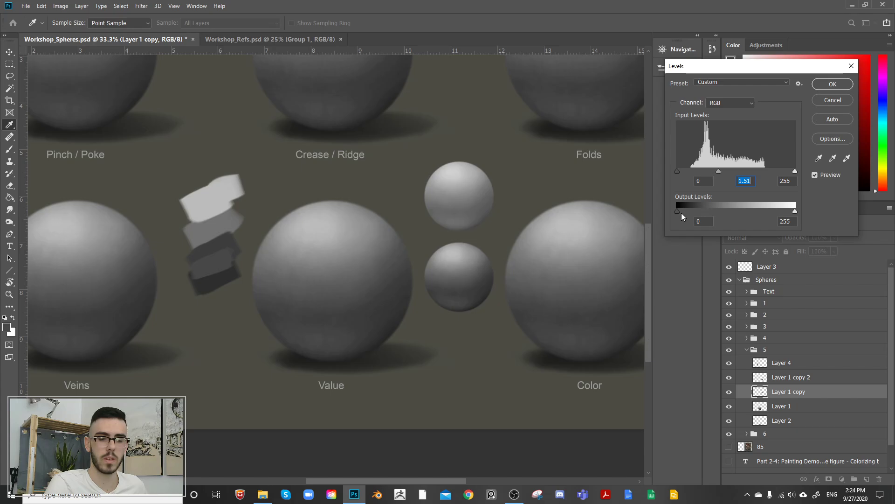
Step: Try compressing the upper small sphere's output levels to about 34 and 223, and restore them to 0 and 255
drag(683, 210, 677, 211)
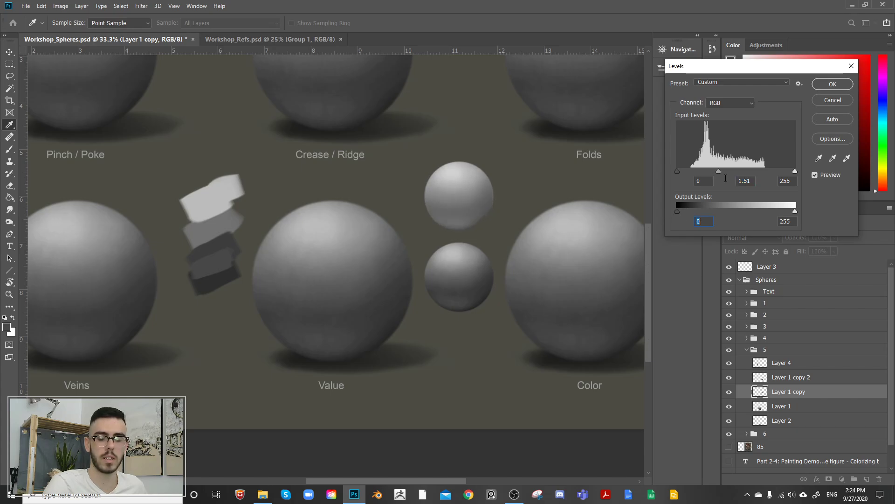
click(796, 211)
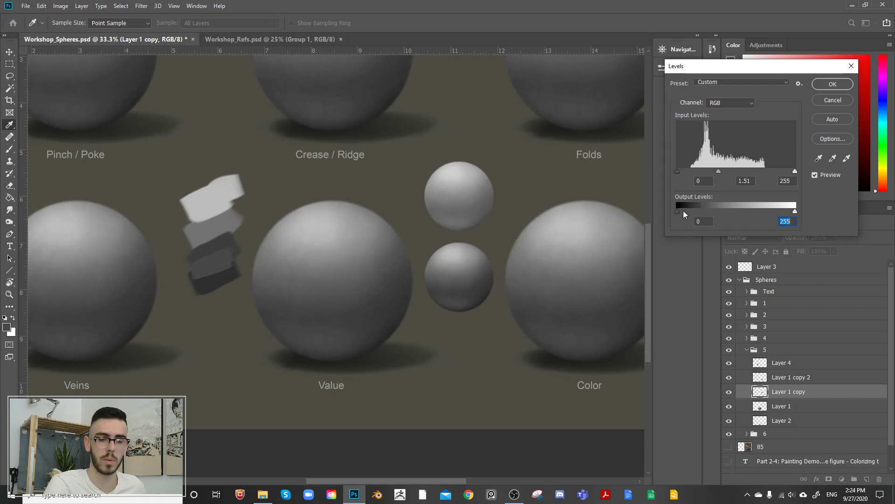
drag(683, 211, 693, 209)
mouse_move(788, 212)
mouse_down()
mouse_move(766, 211)
mouse_move(780, 210)
mouse_up()
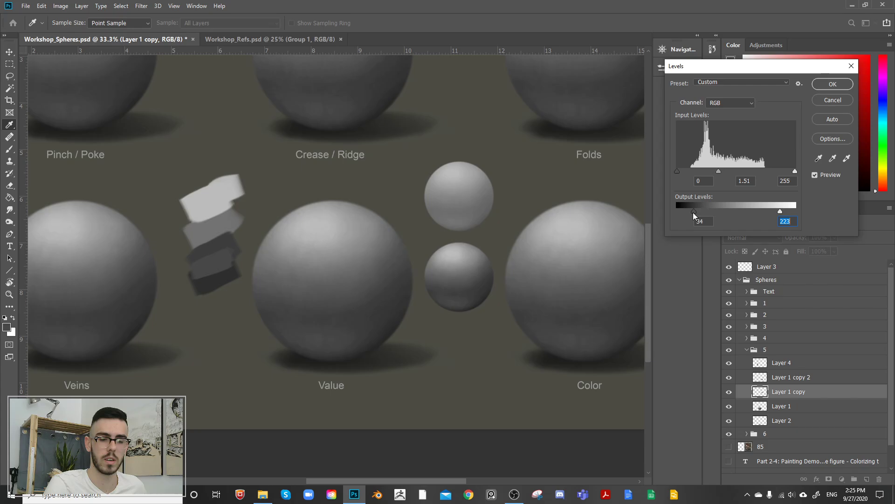
drag(693, 212, 701, 211)
drag(784, 211, 819, 202)
drag(695, 213, 661, 197)
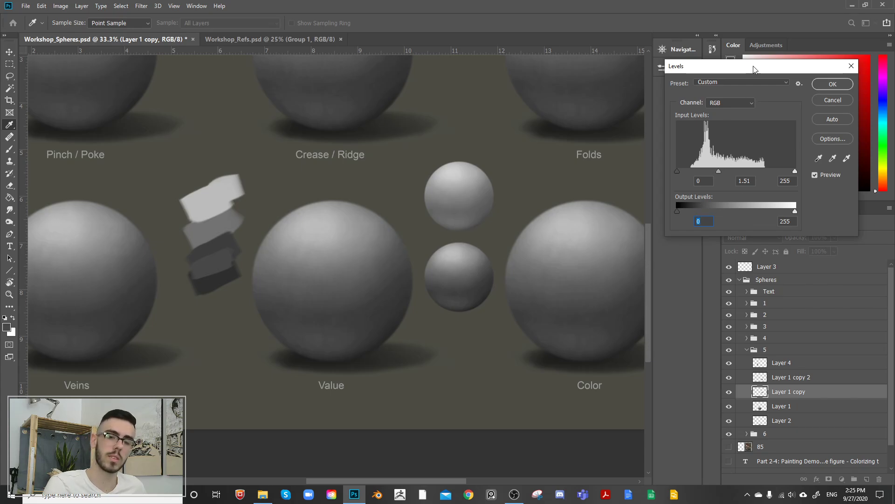
Step: Set the upper small sphere's output levels to 7 and 228, raise the midtone input to about 1.6, and apply Levels
drag(754, 66, 745, 74)
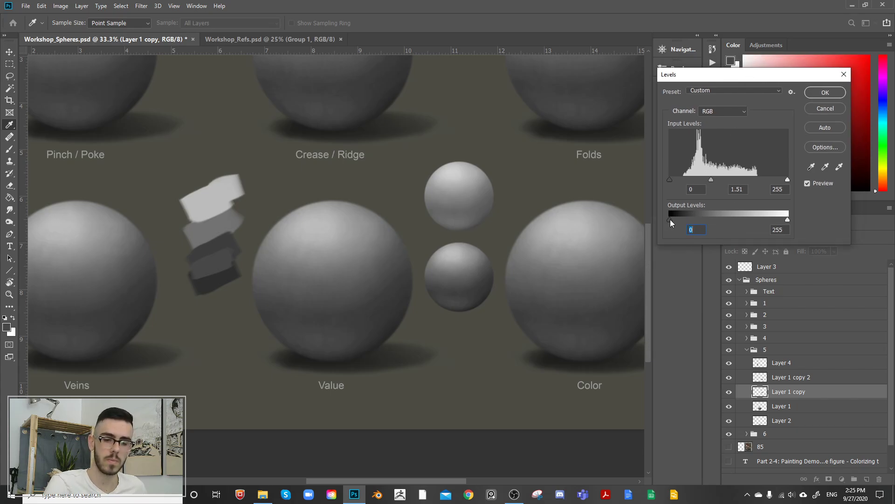
drag(674, 217, 673, 218)
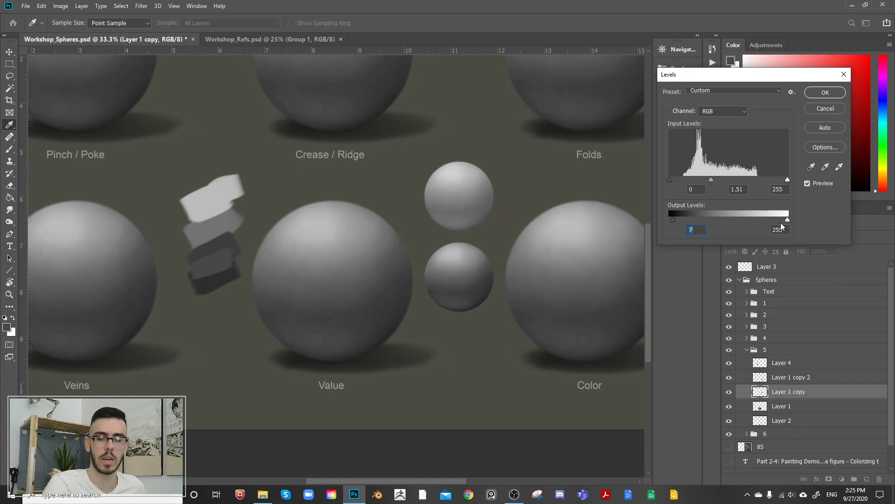
drag(787, 219, 775, 220)
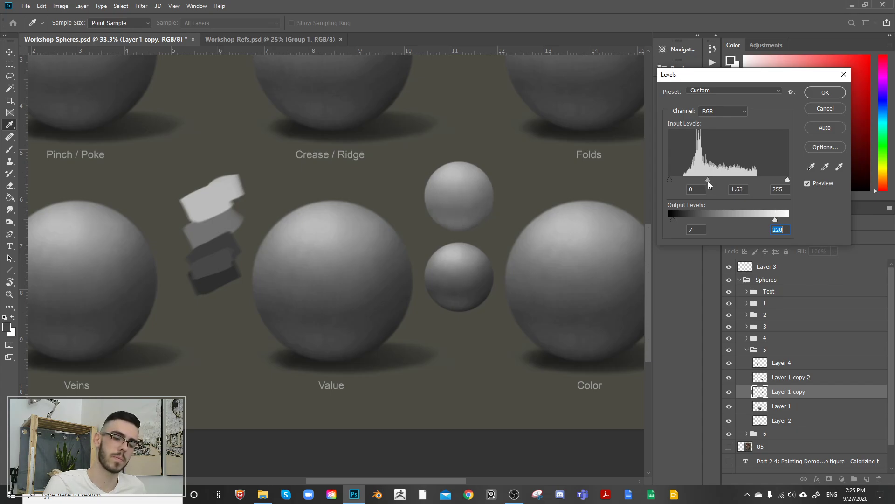
drag(708, 180, 710, 180)
click(826, 93)
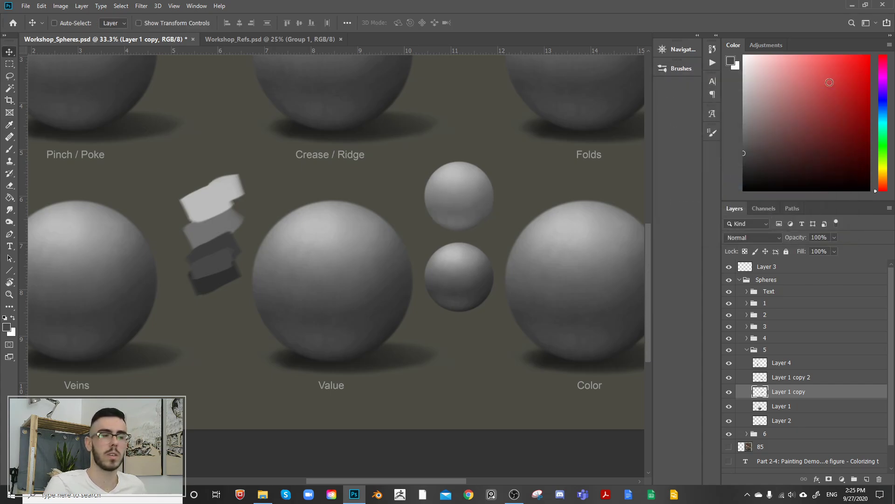
Step: Lighten the upper small sphere again with a Levels midtone input of 1.05, toggling its layer's visibility to compare
click(729, 392)
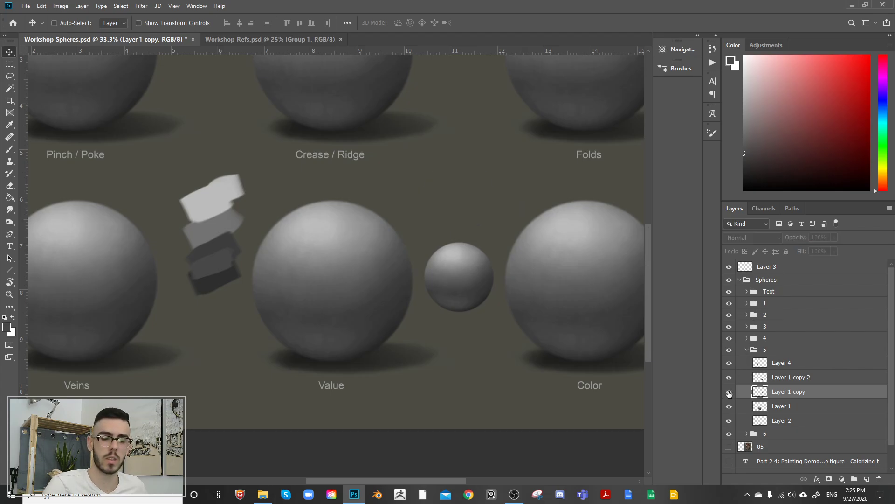
click(729, 393)
key(ctrl+l)
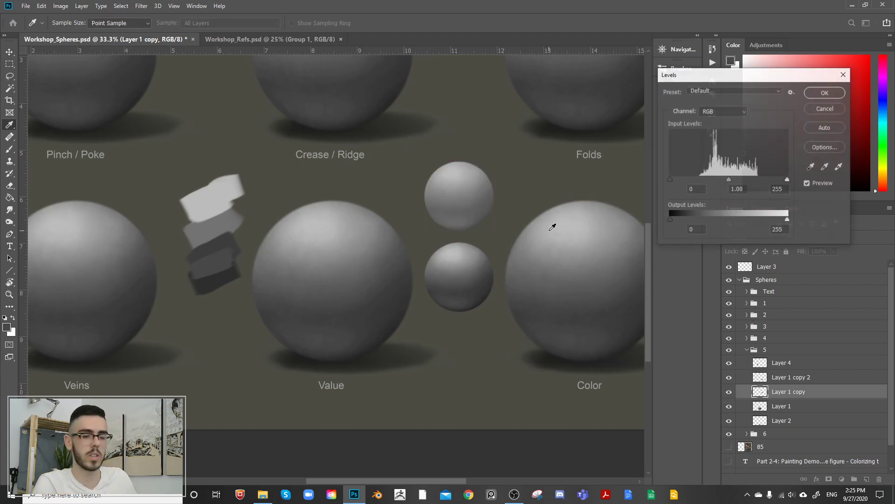
drag(728, 180, 719, 180)
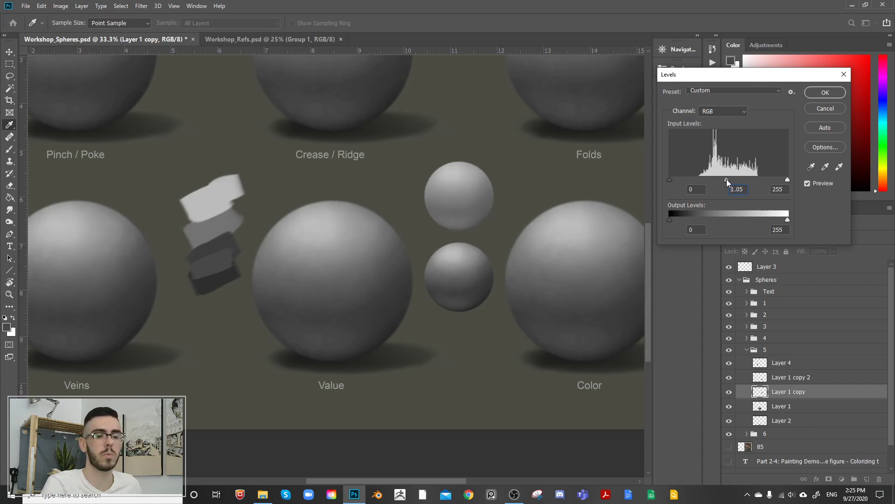
click(832, 92)
click(730, 377)
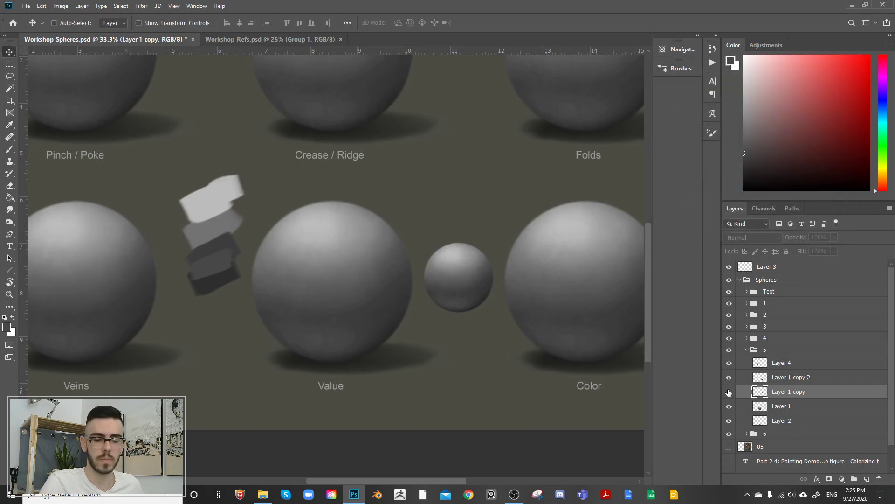
click(730, 377)
Step: Darken the lower small sphere on Layer 1 copy 2 with Levels, using midtone input 0.69 and output levels 15 and 177
click(774, 377)
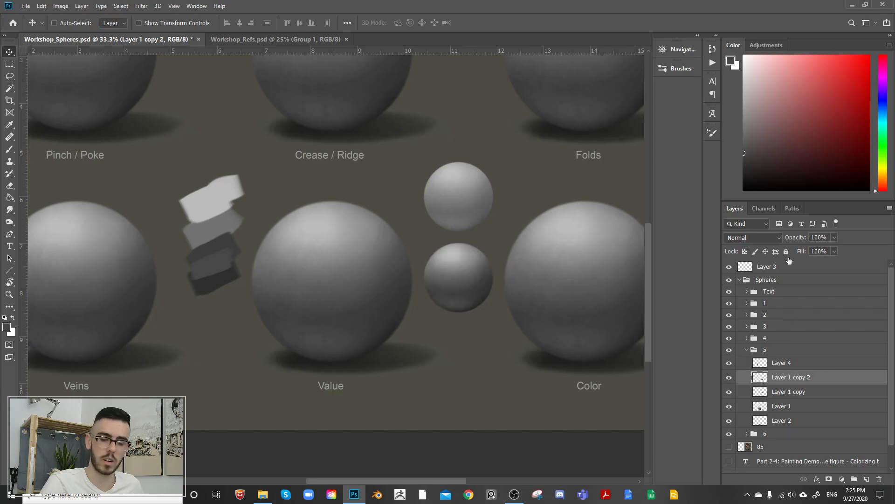
key(ctrl)
key(ctrl+l)
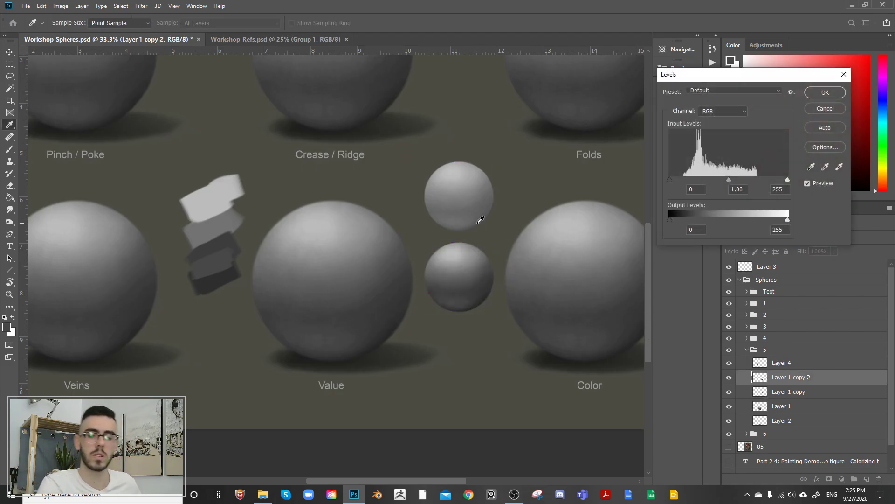
drag(729, 179, 743, 180)
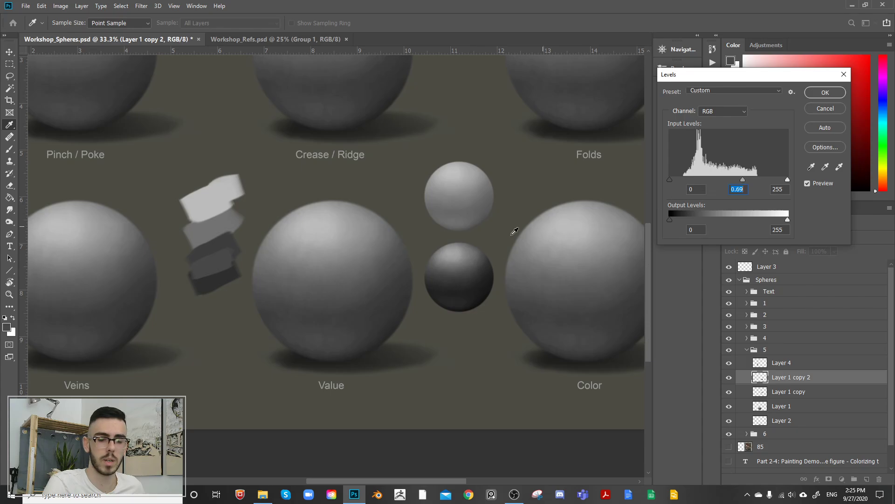
drag(788, 219, 765, 222)
drag(671, 223, 676, 220)
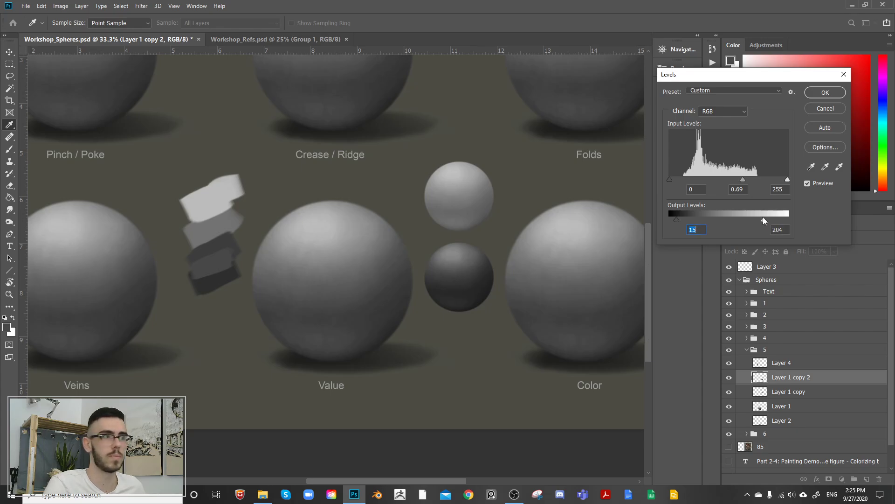
drag(764, 220, 751, 219)
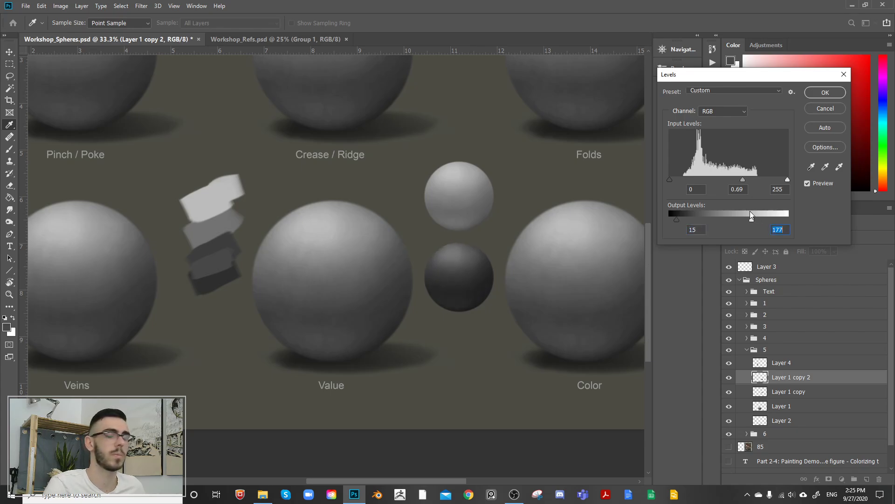
click(826, 92)
Step: Toggle the light and dark small spheres' visibility to compare their value ranges with the Value sphere
key(v)
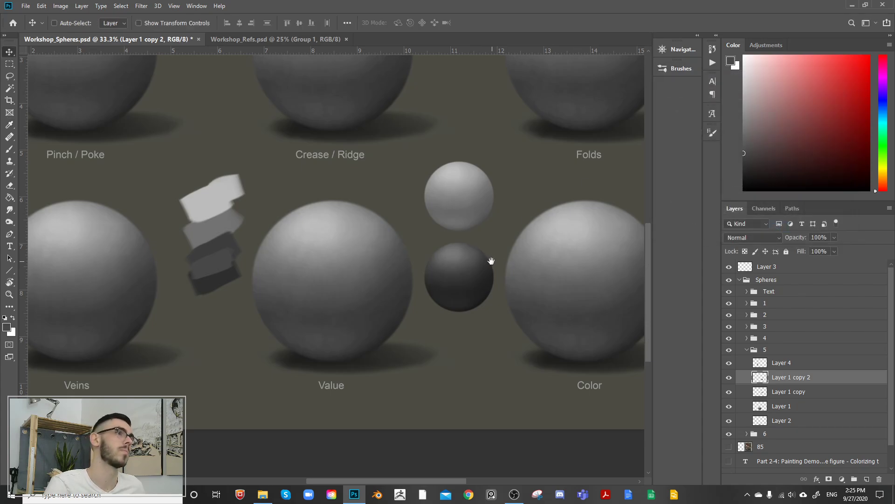
drag(490, 260, 465, 303)
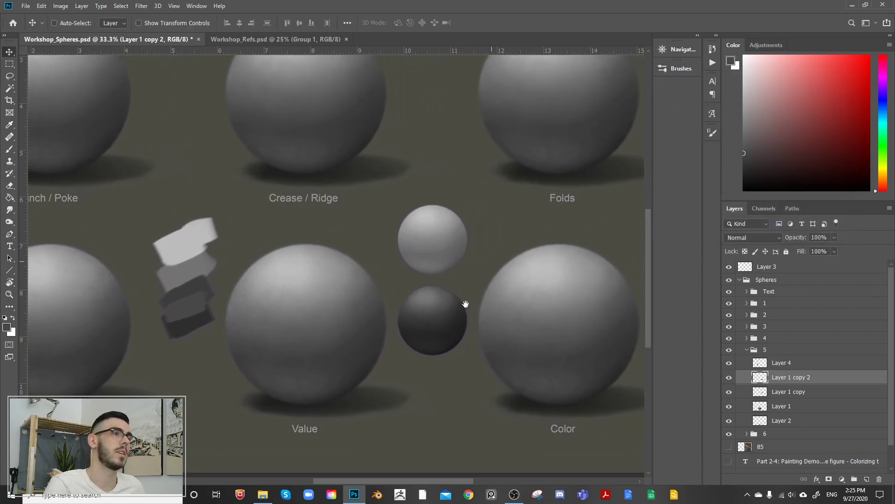
click(730, 379)
click(731, 392)
click(731, 378)
click(731, 393)
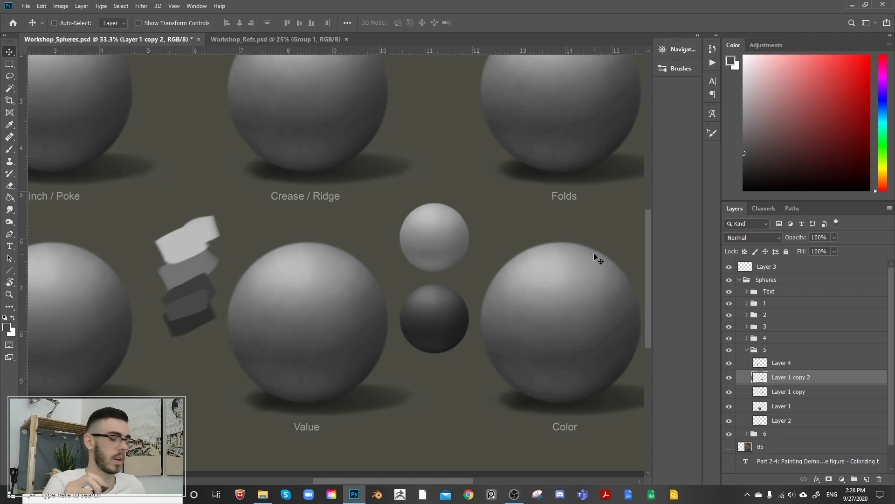
key(ctrl+minus)
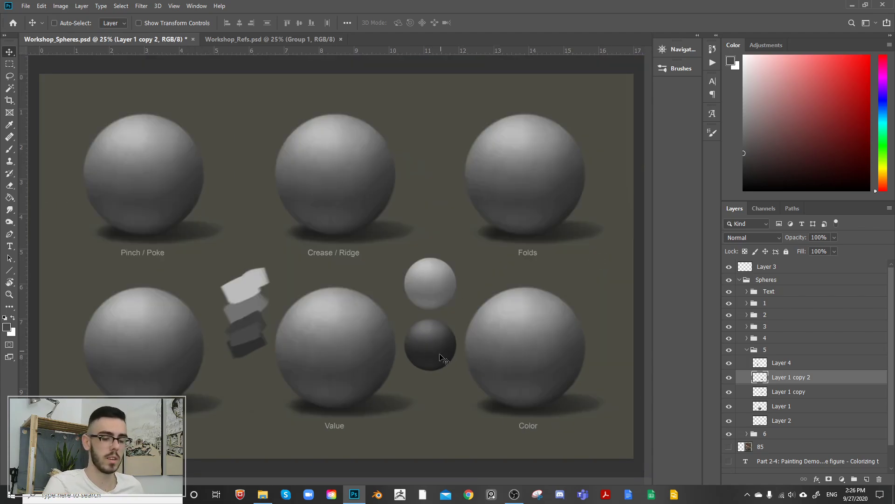
click(729, 378)
click(729, 378)
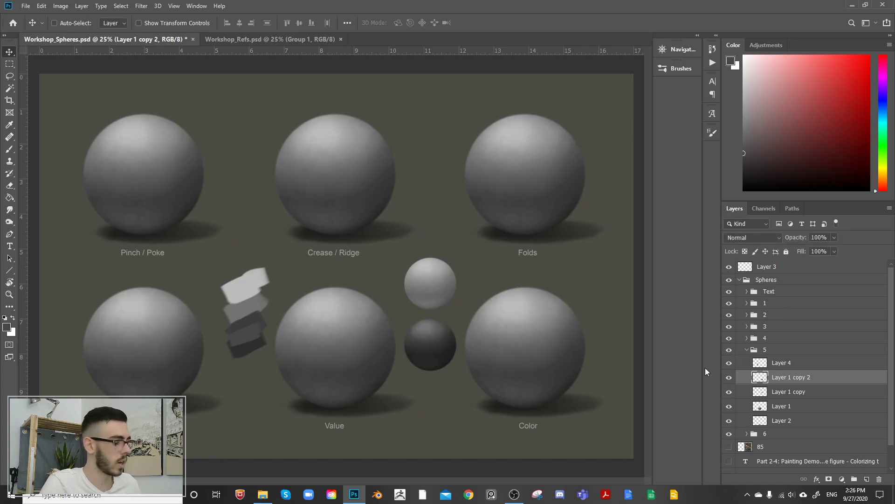
key(i)
key(ctrl+l)
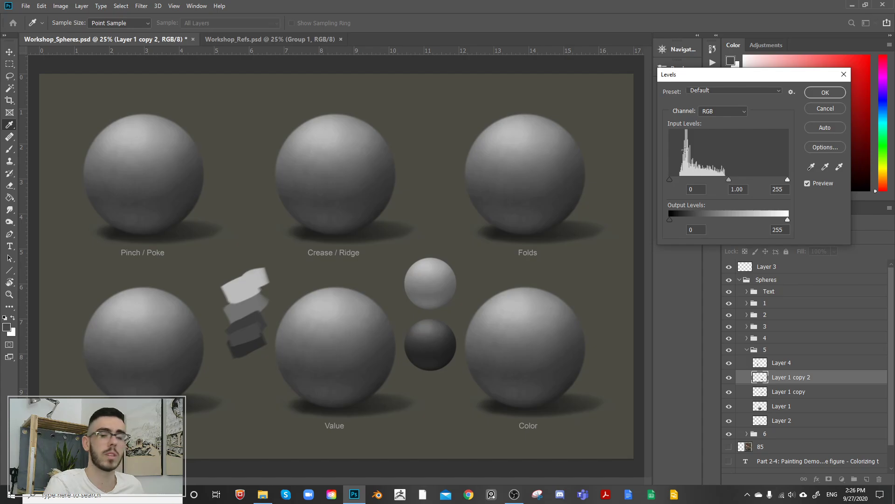
click(825, 108)
Step: Toggle the small spheres' visibility beside the Value sphere to compare their values, and collapse layer group 5
click(729, 363)
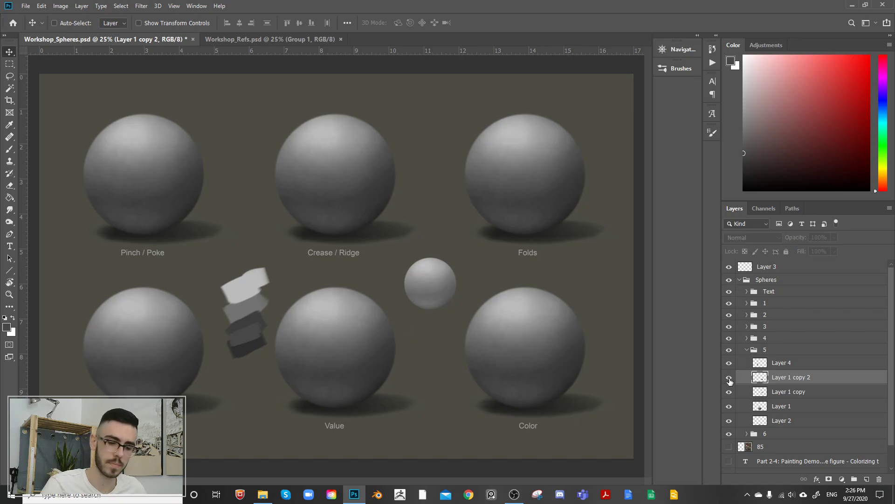
click(730, 363)
key(ctrl+plus)
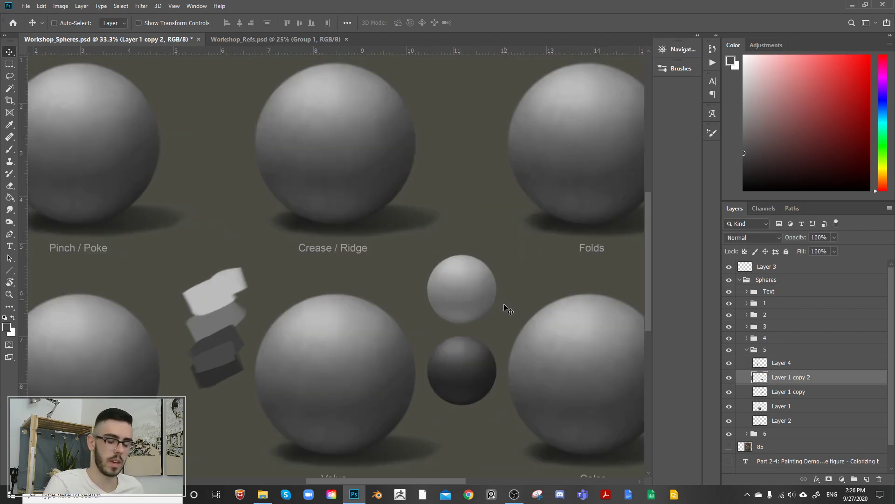
drag(507, 320, 469, 305)
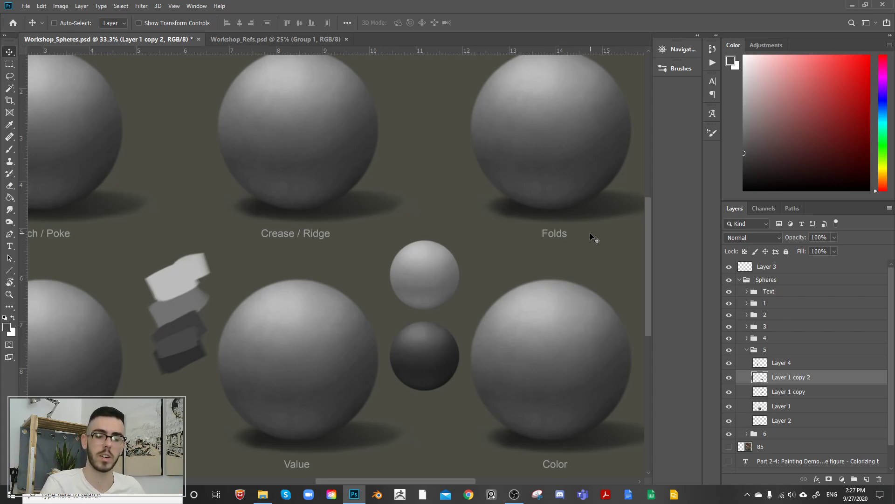
click(730, 364)
click(729, 363)
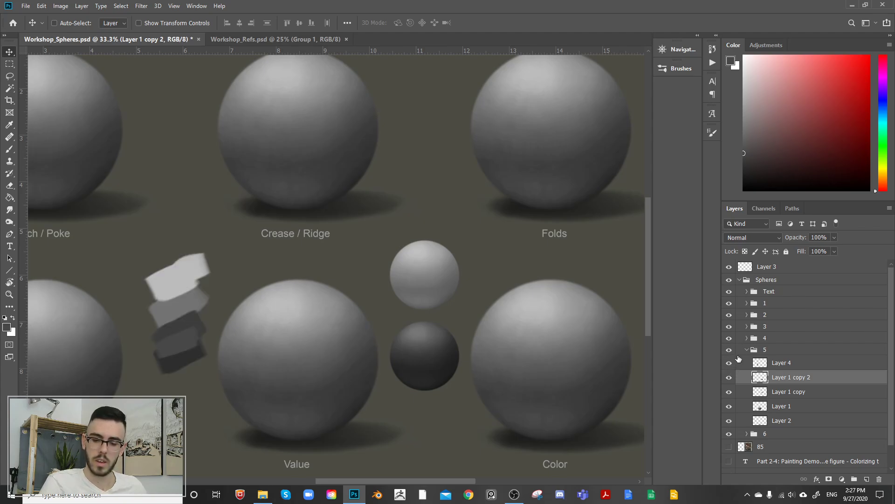
click(746, 350)
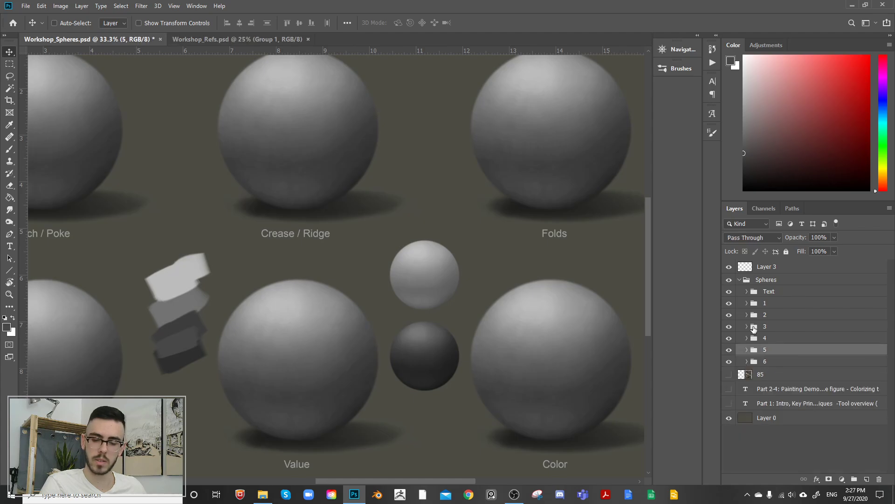
click(730, 351)
click(730, 351)
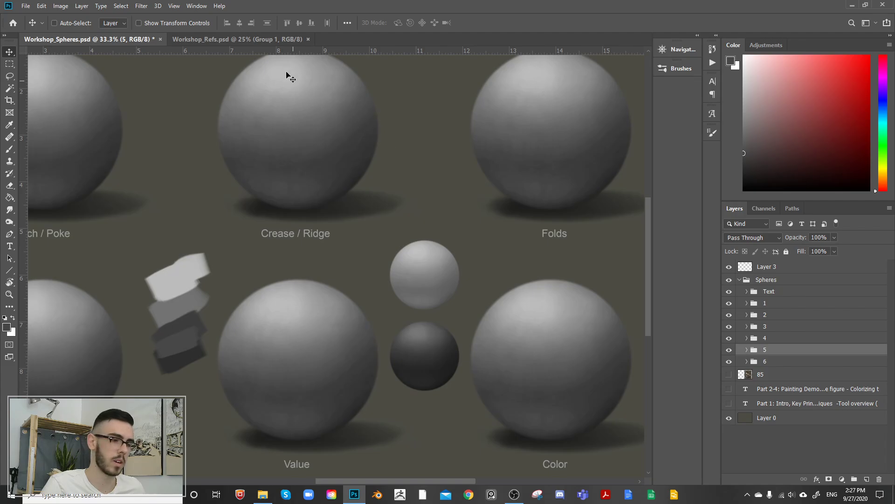
Step: Switch to Workshop_Refs.psd and examine the lighting on the seated back-view figure in the top photo
click(280, 38)
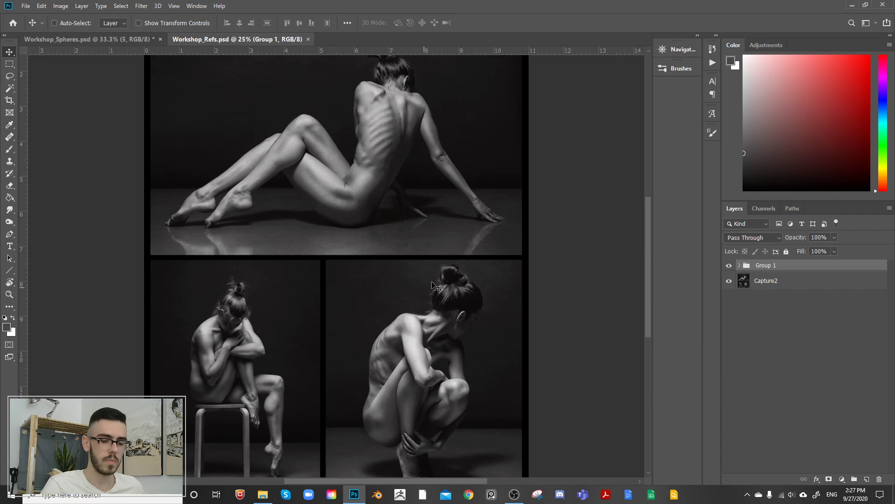
drag(488, 250, 494, 265)
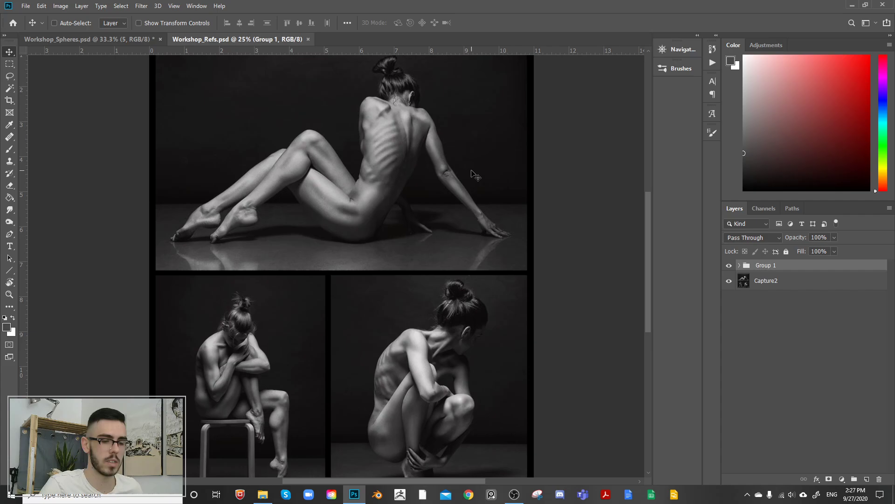
drag(424, 171, 452, 240)
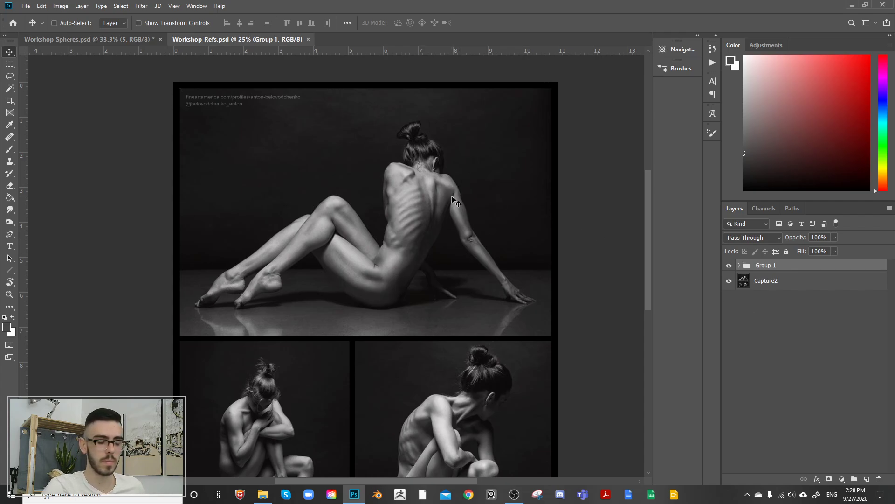
drag(441, 232, 429, 235)
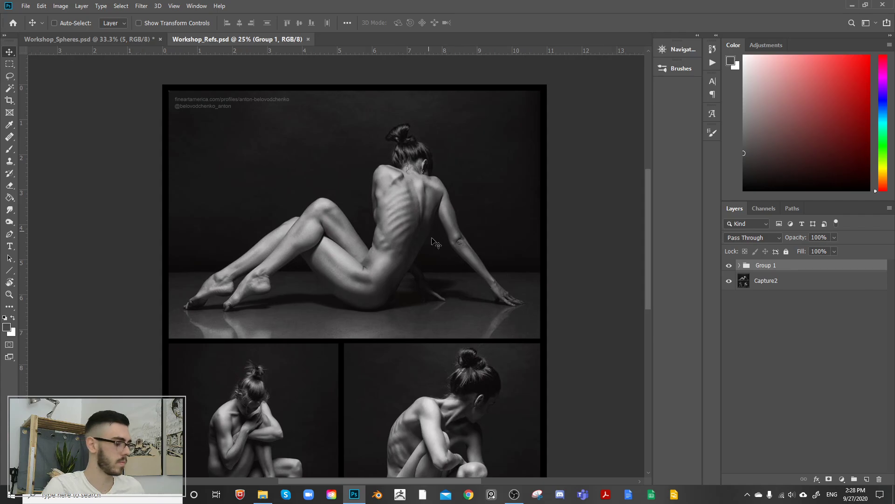
key(ctrl+plus)
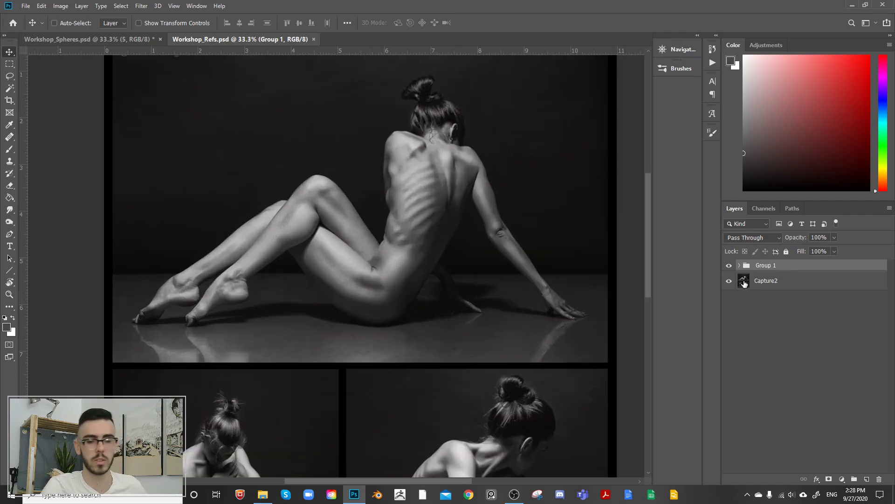
Step: Add a new empty layer above Capture2 and activate the Brush tool
click(729, 281)
click(755, 280)
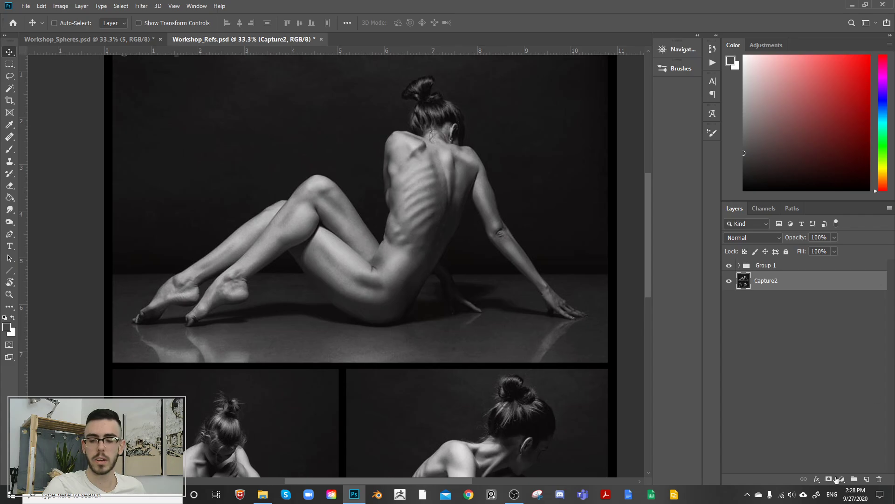
click(866, 479)
drag(417, 226, 411, 252)
key(b)
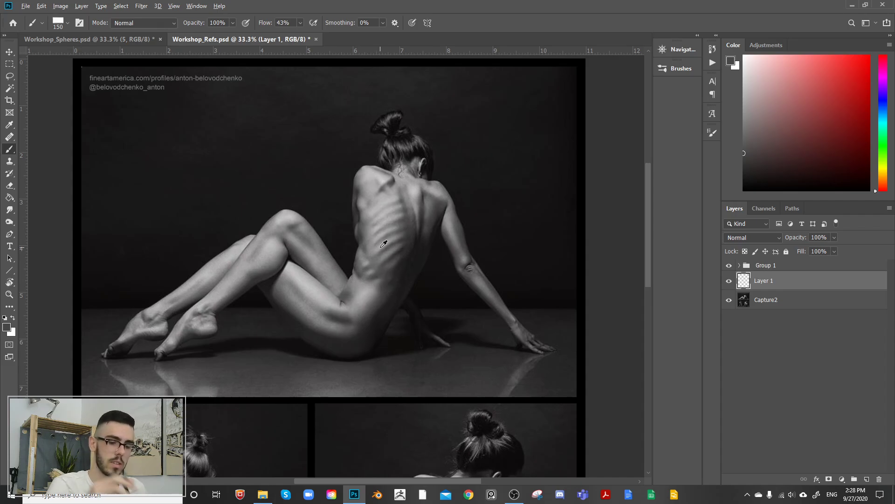
Step: Sample the shadow under the top figure's hip and the highlights on the upper back to compare their values in the color picker
alt+click(363, 353)
drag(363, 353, 346, 362)
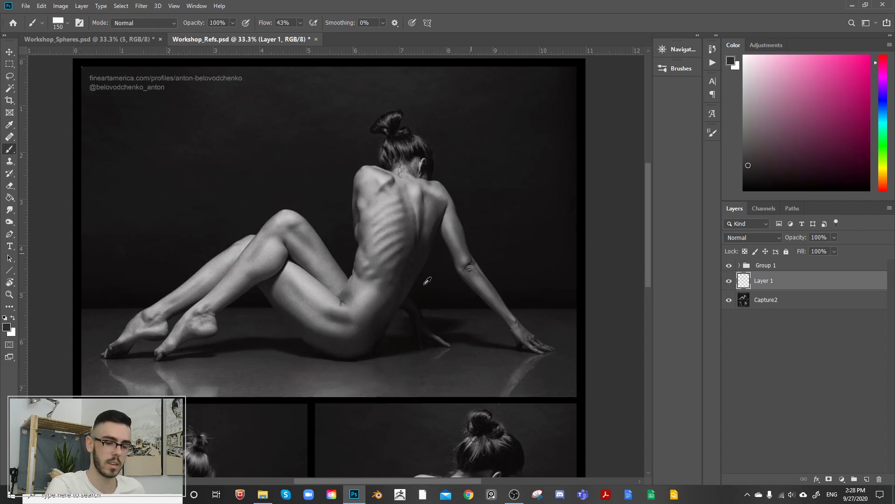
drag(369, 294, 299, 261)
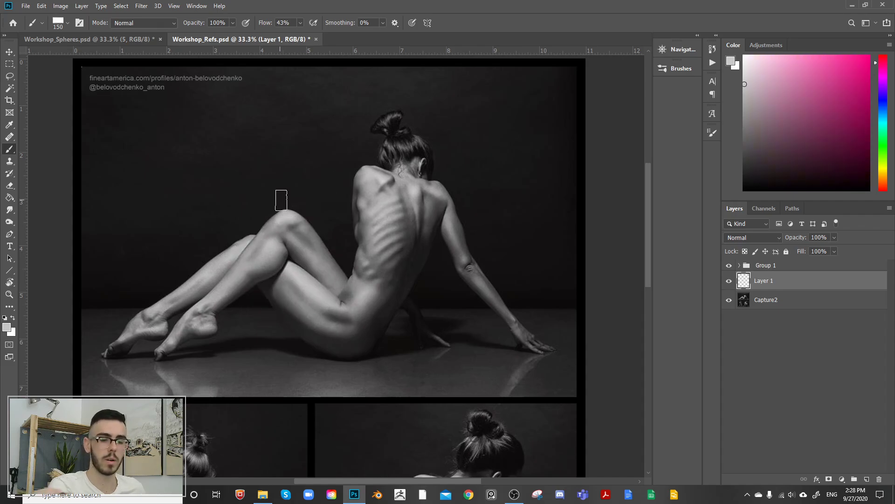
alt+click(386, 177)
alt+click(386, 177)
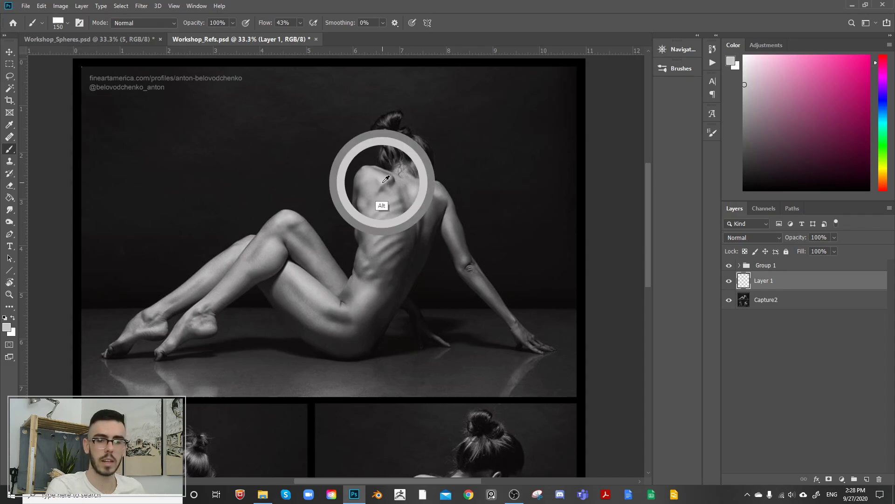
alt+click(386, 177)
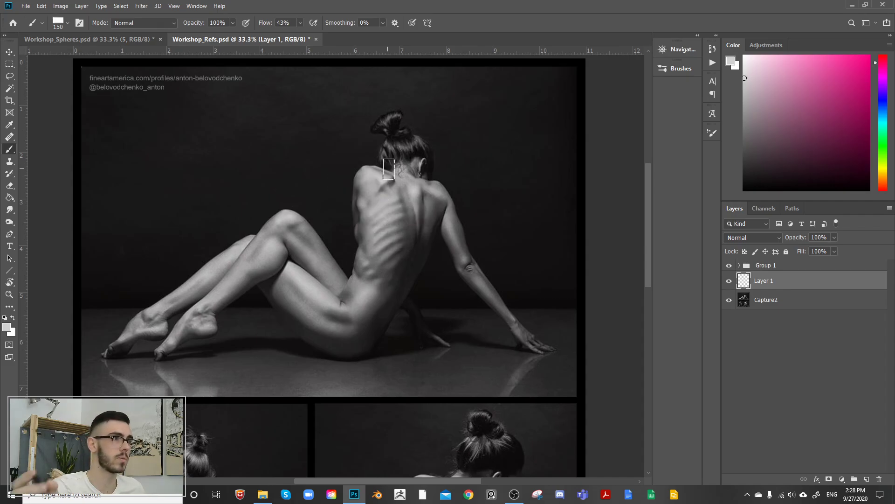
alt+click(383, 198)
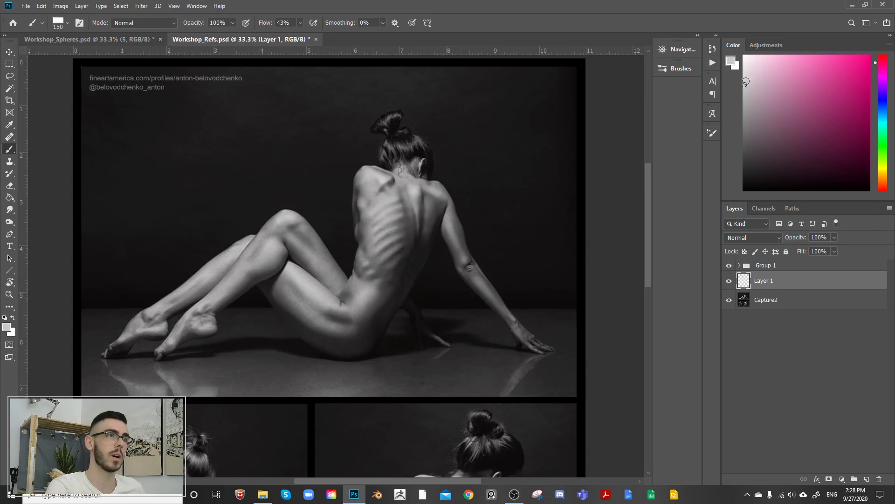
click(745, 84)
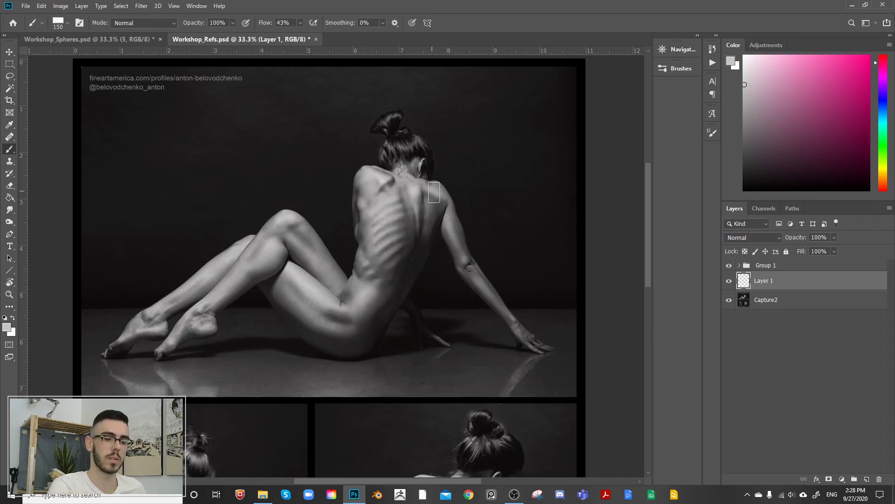
Step: Sample the dark values of the top figure's hair and the shadow side of the hip
drag(438, 185, 450, 189)
alt+click(433, 158)
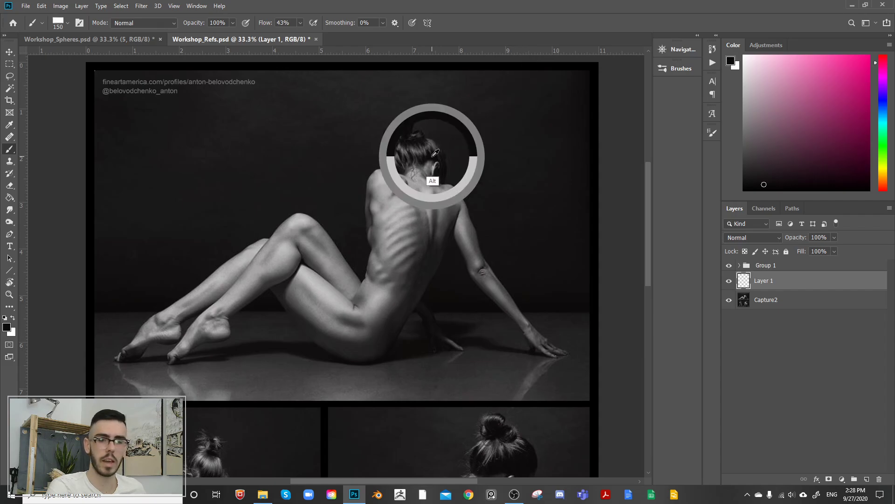
alt+click(436, 160)
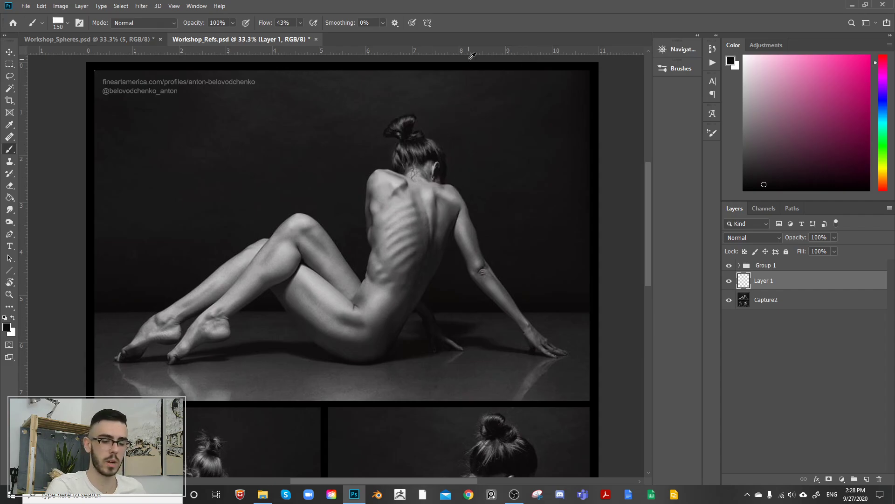
alt+click(387, 339)
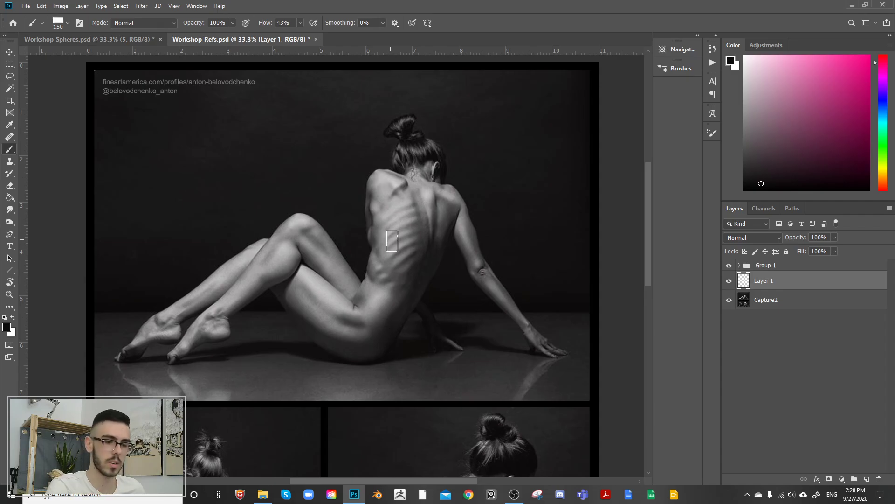
Step: Increase the contrast of the Capture2 layer with Levels, pulling the black and white input points inward, and apply it
drag(402, 249, 446, 203)
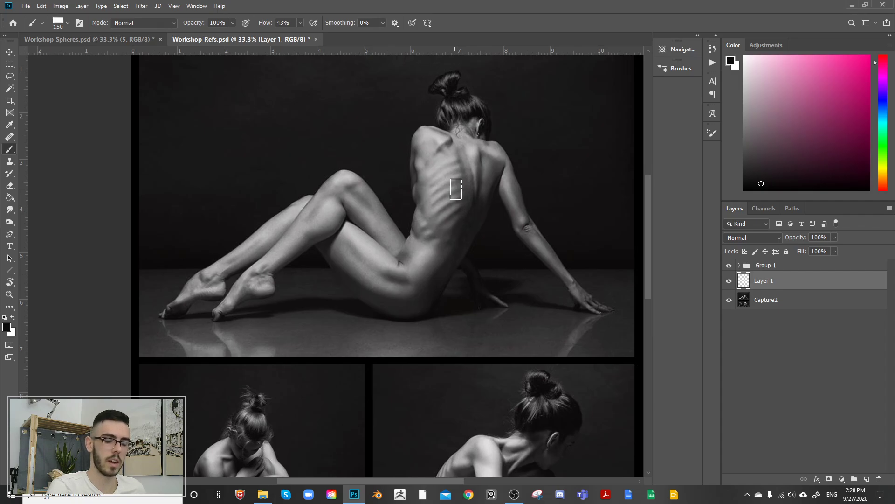
drag(447, 304, 470, 190)
drag(564, 160, 543, 256)
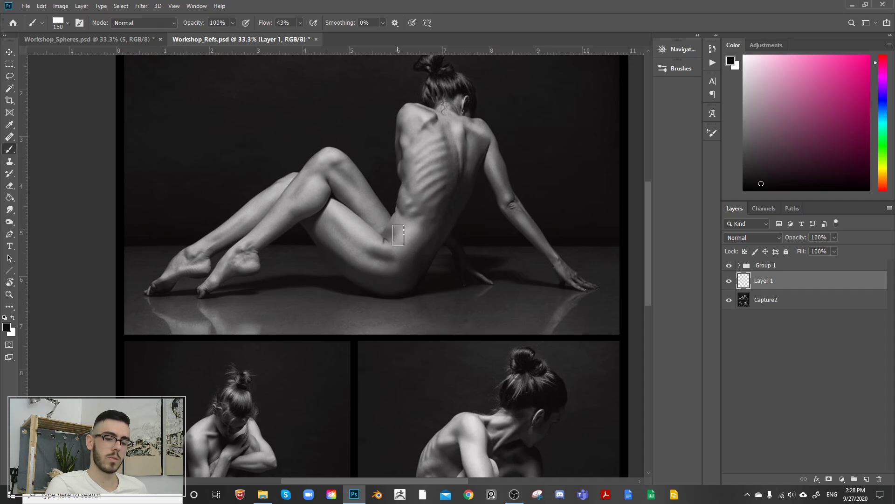
drag(514, 179, 528, 196)
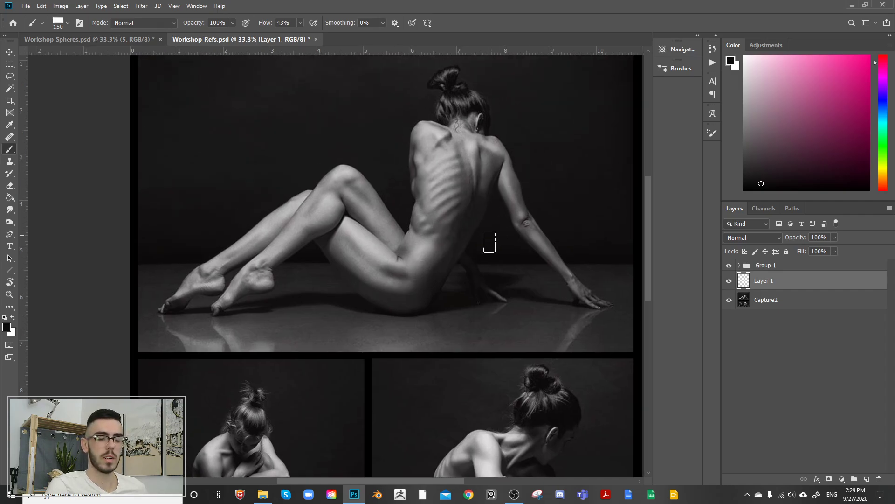
click(761, 300)
key(ctrl+l)
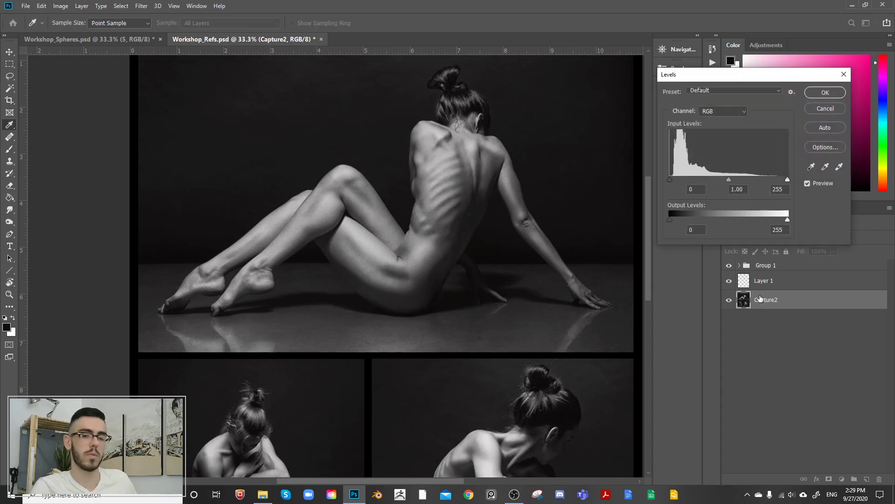
drag(787, 179, 774, 179)
drag(671, 180, 676, 179)
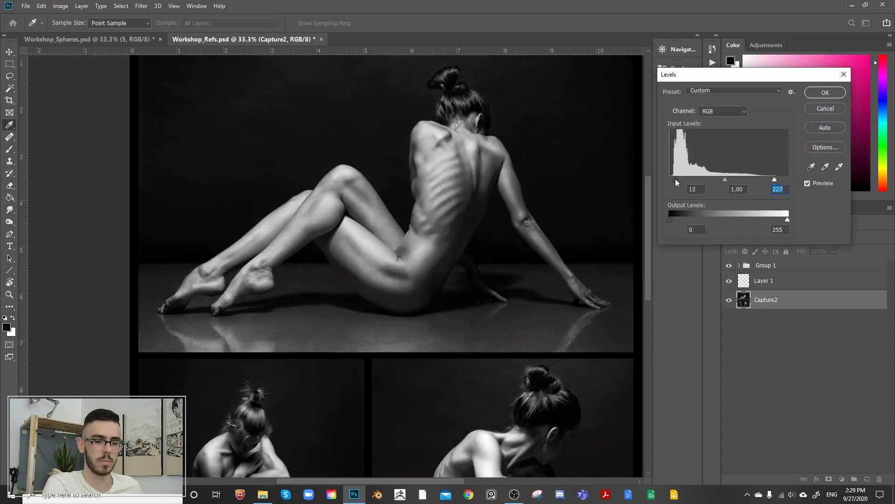
drag(775, 180, 680, 172)
click(820, 94)
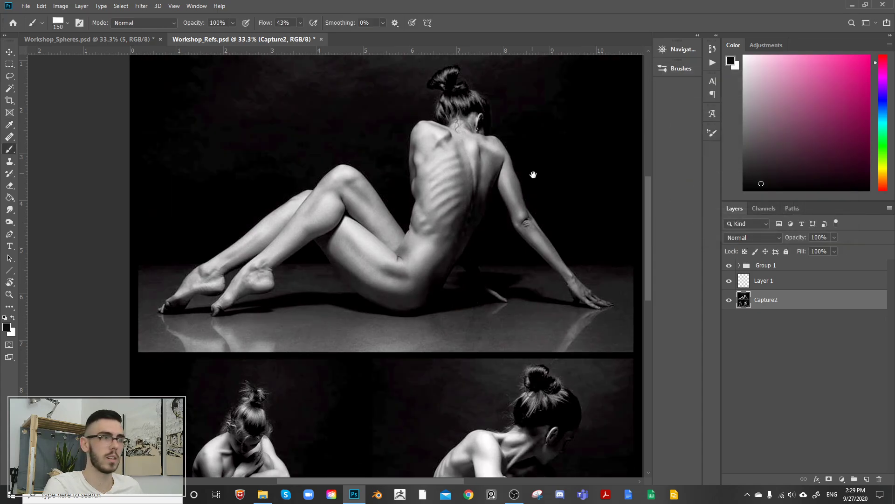
Step: Toggle the Capture2 layer's visibility and examine the higher-contrast top figure
drag(535, 197, 512, 224)
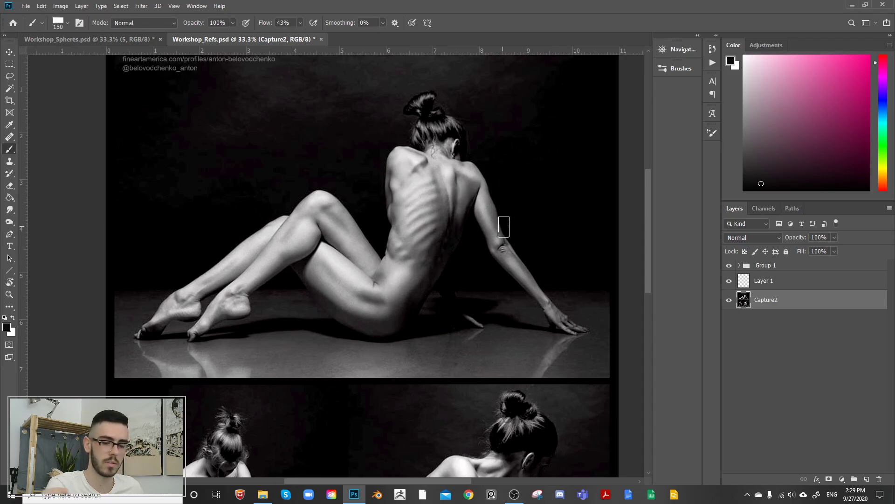
click(729, 300)
click(729, 300)
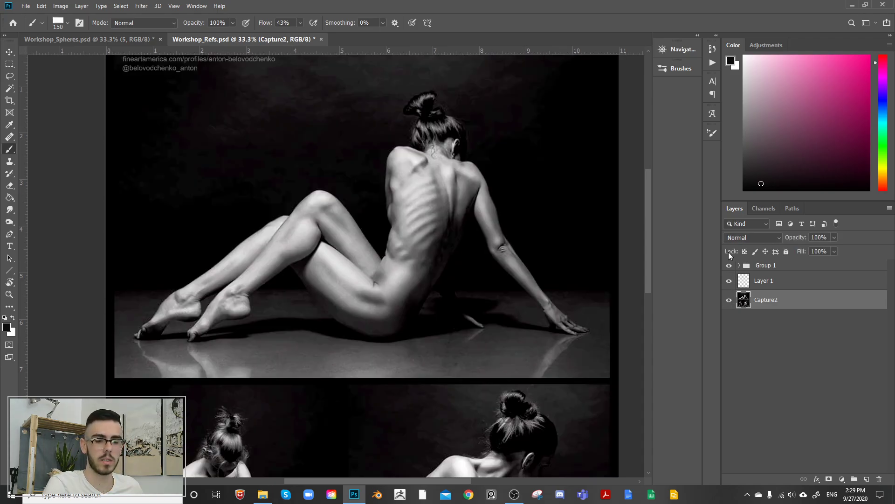
drag(519, 252, 548, 260)
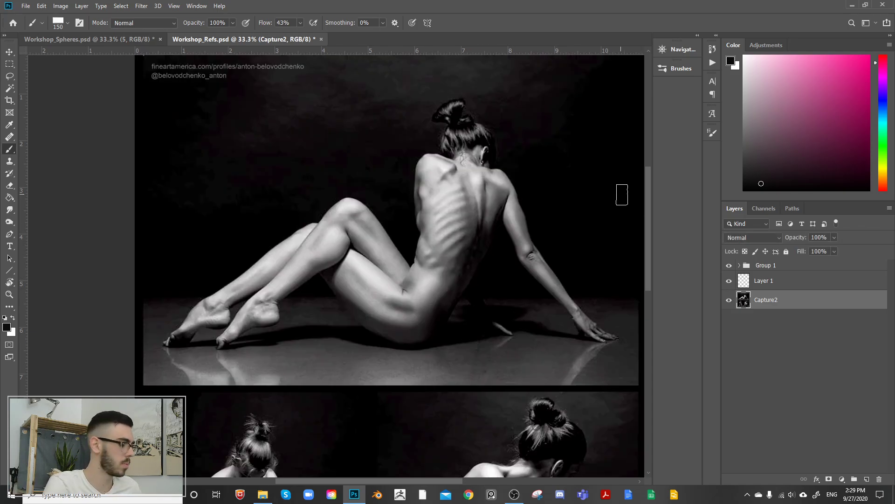
Step: Sample the contrast-adjusted photo's shadow beside the hip and the highlights on the shoulder and thigh to compare the value range
alt+click(450, 326)
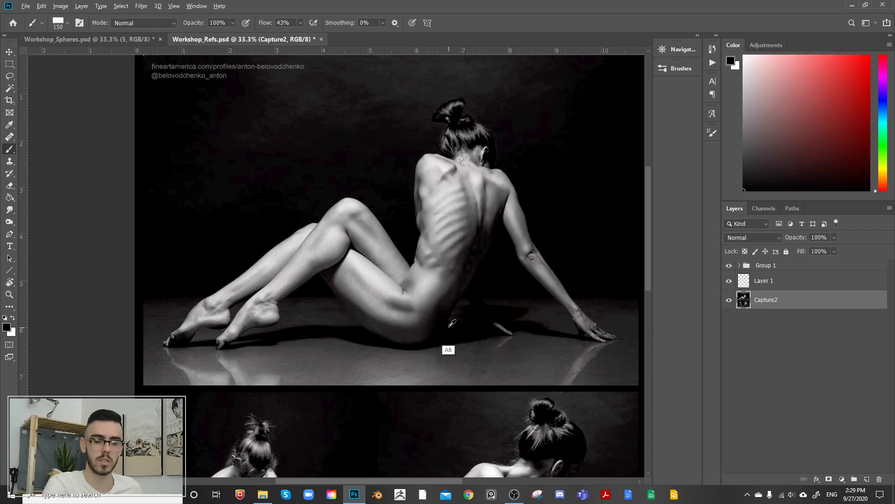
alt+click(451, 325)
alt+click(447, 169)
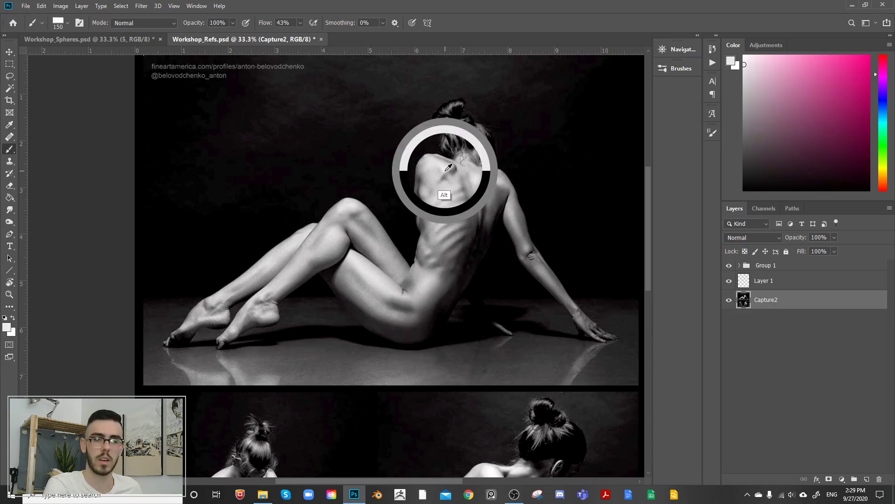
alt+click(361, 266)
alt+click(362, 261)
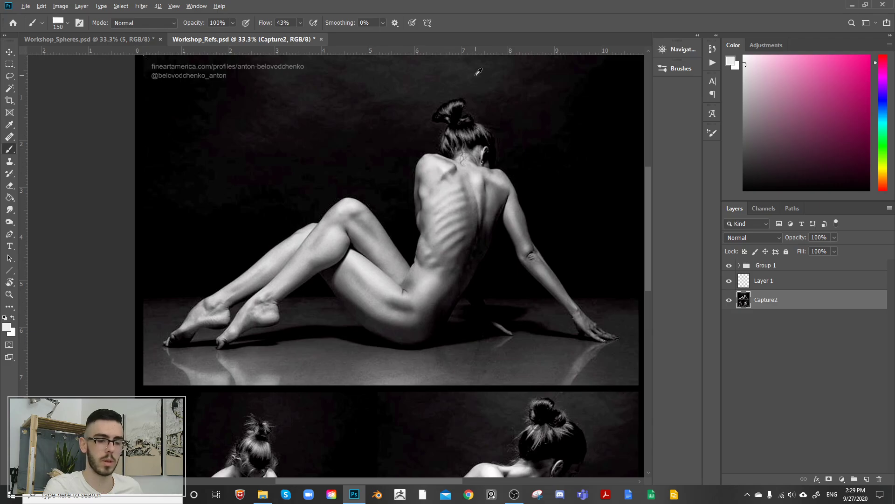
Step: Add a new layer above Capture2 in Workshop_Refs.psd and choose pure red as the painting color
drag(447, 171, 444, 182)
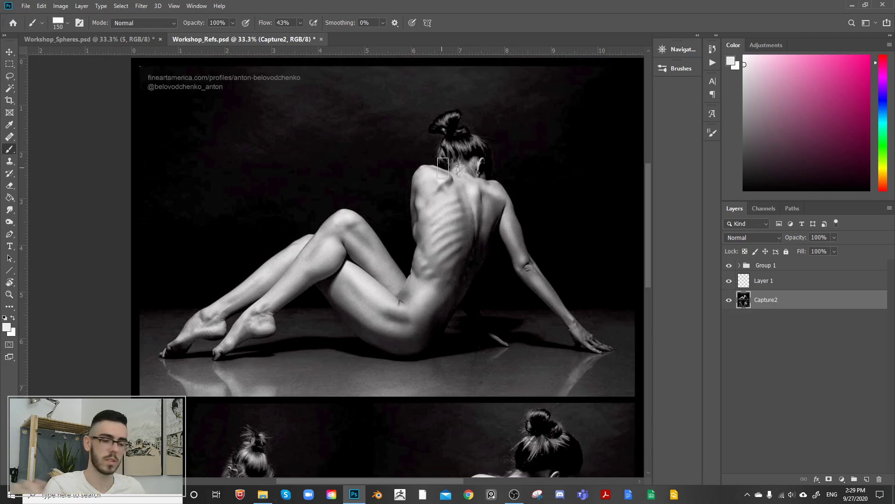
key(ctrl+minus)
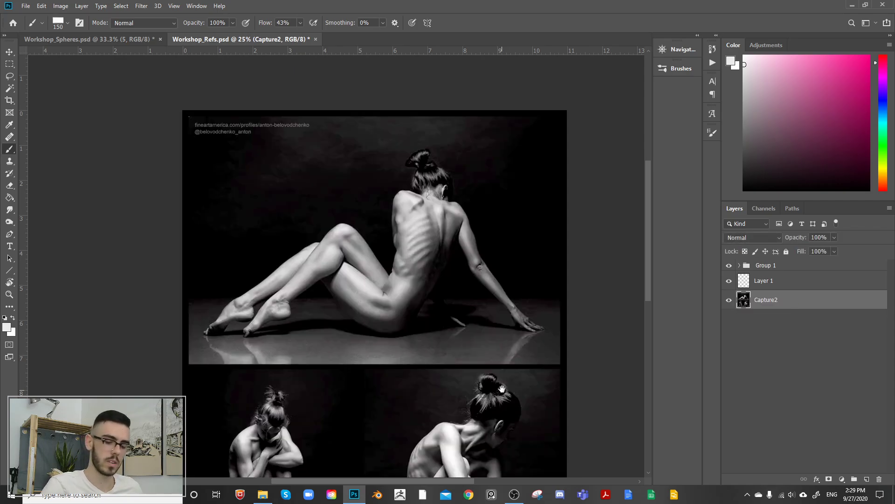
drag(502, 389, 503, 248)
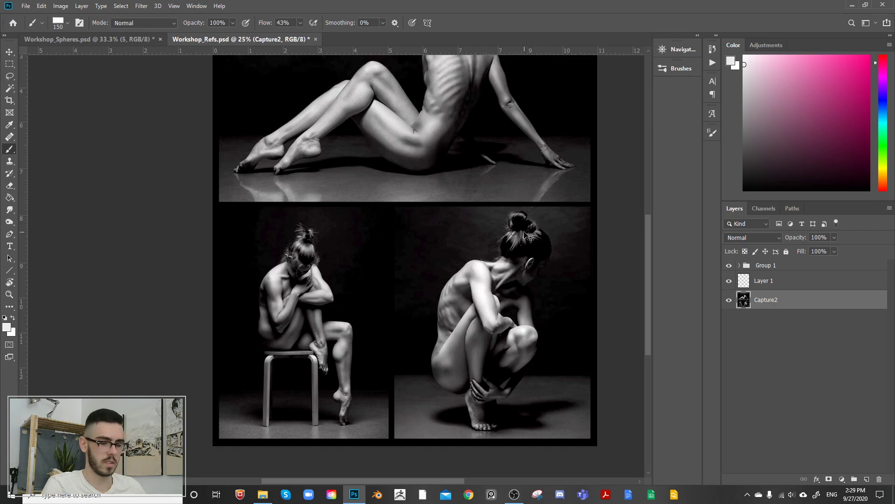
key(ctrl+plus)
key(ctrl+plus)
drag(575, 302, 424, 290)
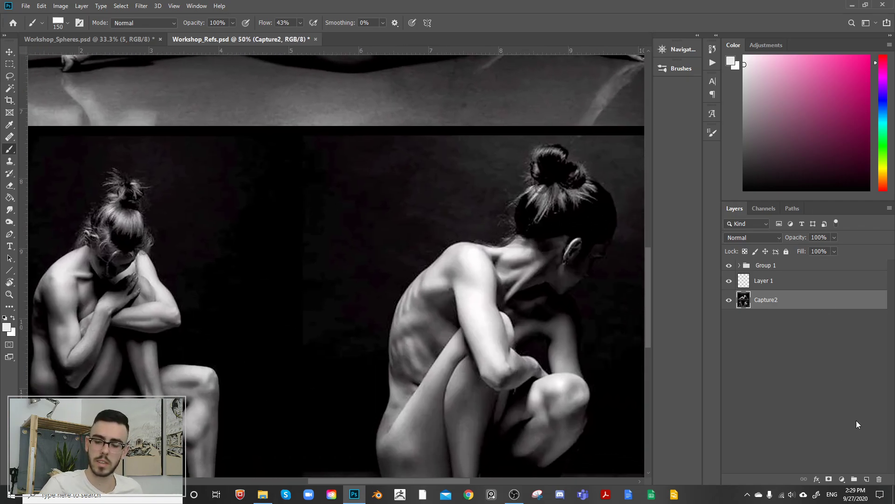
key(ctrl+shift+alt+n)
click(869, 56)
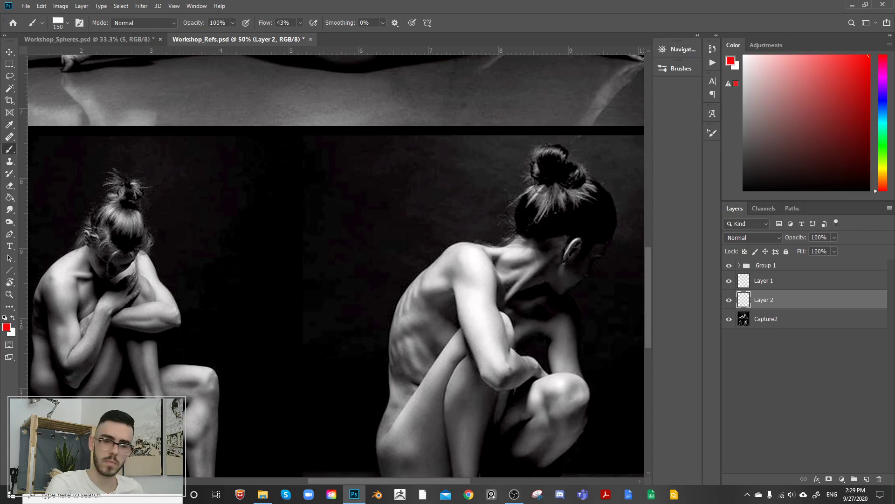
Step: Outline the lightest shapes on the crouching figure's neck, shoulder and upper arm in red with a 15 px brush
key(bracketleft)
key(bracketleft)
key(bracketleft)
key(bracketleft)
key(bracketleft)
key(bracketleft)
key(bracketleft)
key(bracketleft)
key(bracketleft)
key(bracketleft)
key(bracketleft)
key(bracketleft)
key(bracketleft)
key(bracketleft)
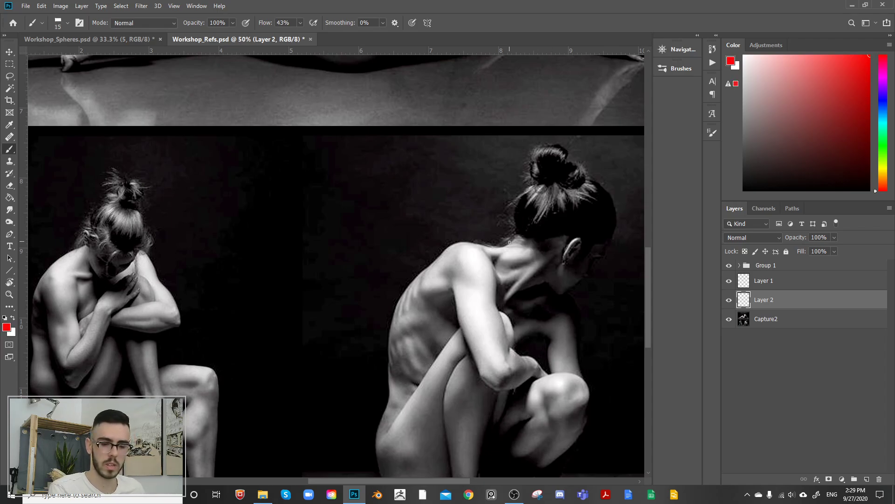
mouse_move(506, 245)
mouse_down()
mouse_move(489, 254)
mouse_move(537, 251)
mouse_up()
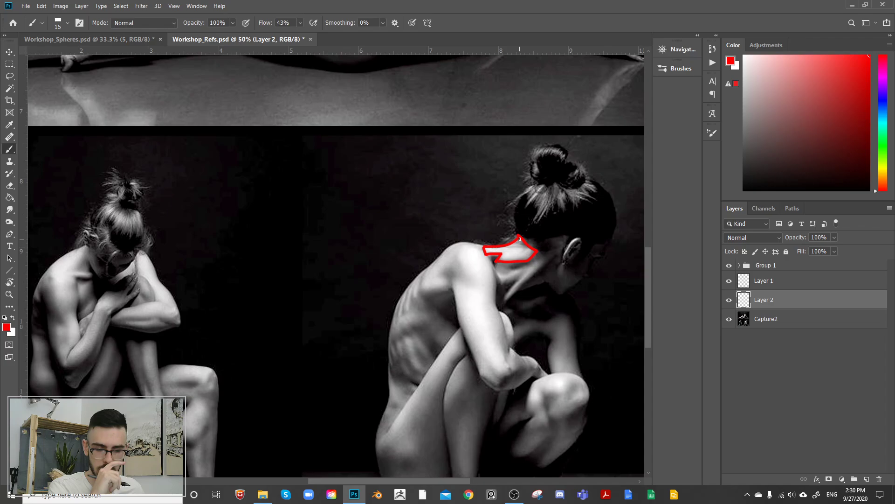
mouse_move(469, 246)
mouse_down()
mouse_move(456, 261)
mouse_move(473, 285)
mouse_move(454, 282)
mouse_move(459, 311)
mouse_move(496, 370)
mouse_move(509, 370)
mouse_move(487, 308)
mouse_move(492, 268)
mouse_move(472, 244)
mouse_up()
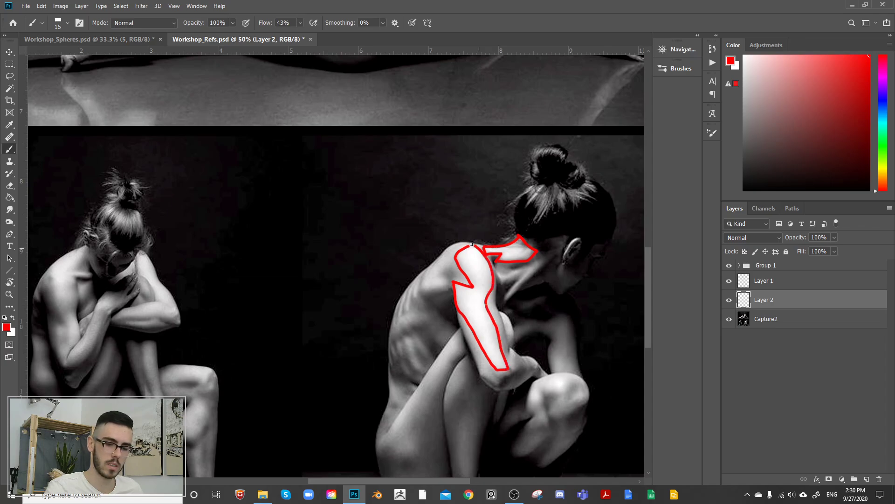
Step: Undo the red outlines, the added layers and the Levels contrast adjustment on Capture2
drag(532, 248, 497, 203)
key(ctrl+z)
key(ctrl+z)
key(ctrl+z)
key(ctrl+z)
key(ctrl+z)
key(ctrl+z)
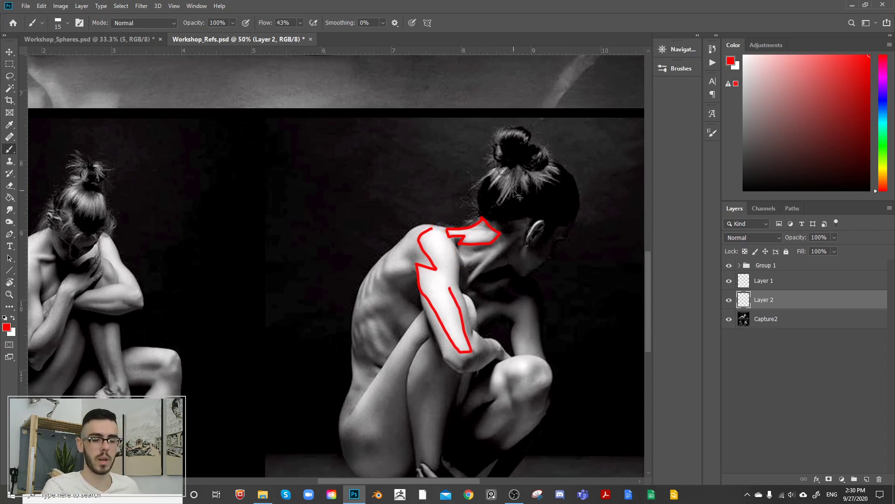
key(ctrl+z)
key(ctrl+z)
key(ctrl+z)
key(ctrl+z)
key(ctrl+z)
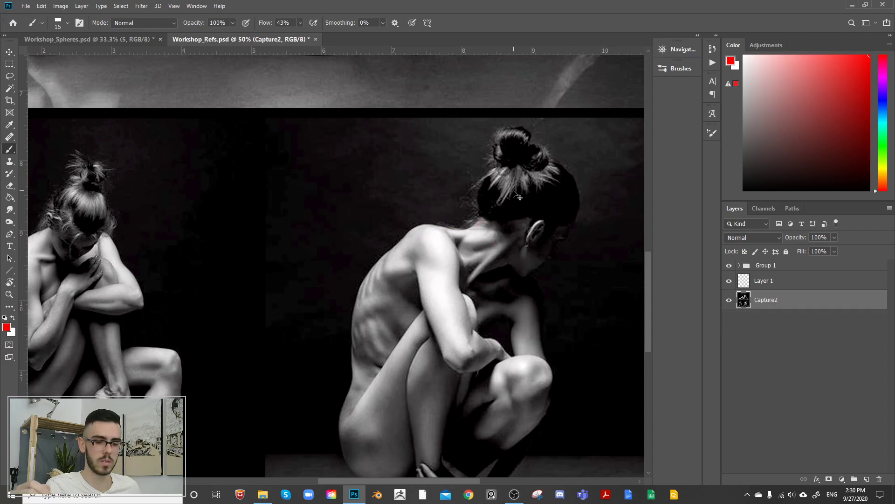
key(ctrl+z)
key(ctrl+z)
key(ctrl+z)
key(ctrl+z)
key(ctrl+z)
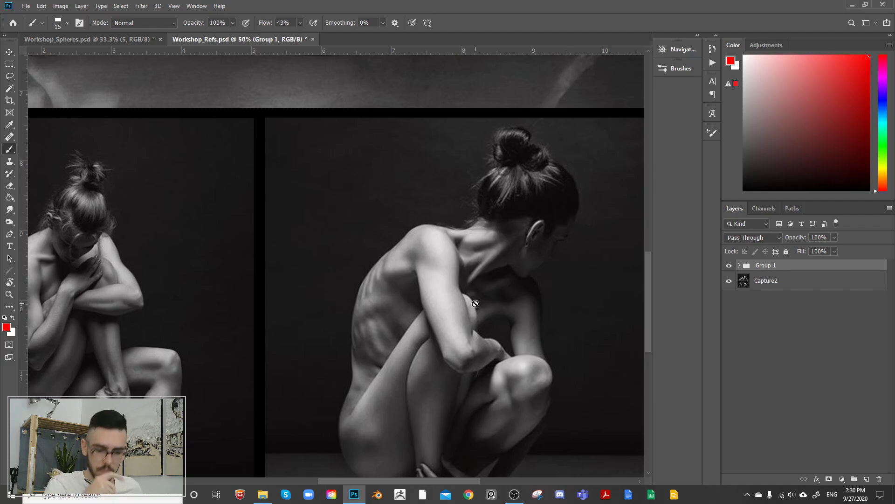
Step: Outline the light shapes on the crouching figure's shoulder and arm in near-white and red on a new layer, and delete that layer
click(867, 479)
drag(788, 274, 790, 289)
drag(752, 73, 713, 65)
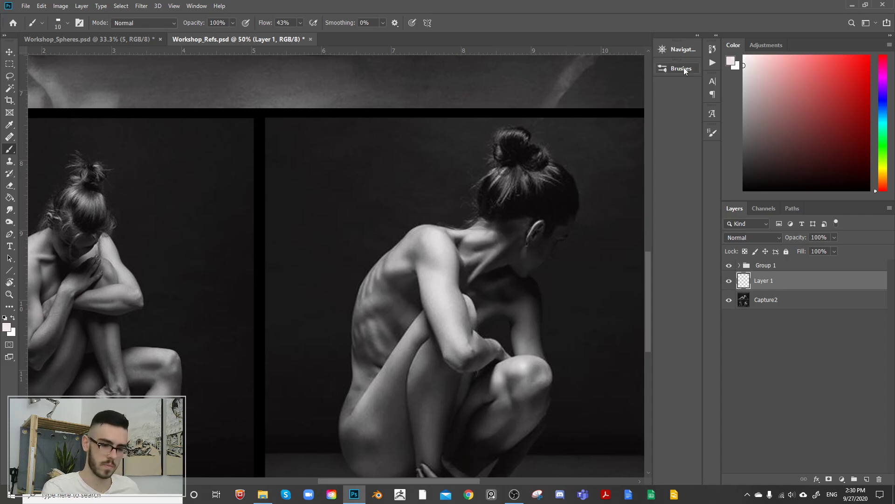
mouse_move(425, 275)
mouse_down()
mouse_move(446, 326)
mouse_move(450, 295)
mouse_up()
mouse_move(423, 261)
mouse_down()
mouse_move(449, 276)
mouse_move(470, 339)
mouse_move(456, 348)
mouse_move(421, 284)
mouse_move(430, 225)
mouse_move(448, 234)
mouse_move(435, 246)
mouse_move(447, 245)
mouse_move(431, 227)
mouse_move(431, 250)
mouse_move(453, 265)
mouse_move(454, 251)
mouse_move(433, 226)
mouse_move(434, 249)
mouse_move(420, 231)
mouse_move(429, 258)
mouse_move(417, 266)
mouse_move(430, 317)
mouse_move(458, 358)
mouse_move(475, 348)
mouse_move(445, 216)
mouse_up()
click(869, 55)
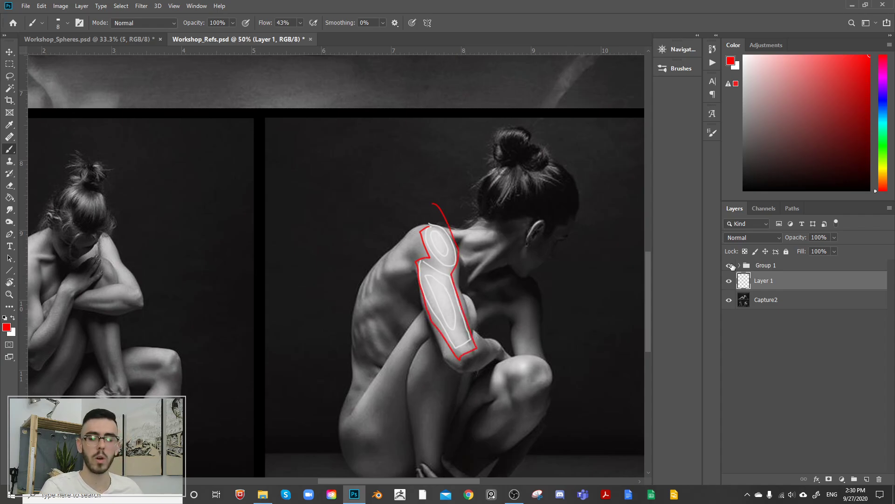
key(Delete)
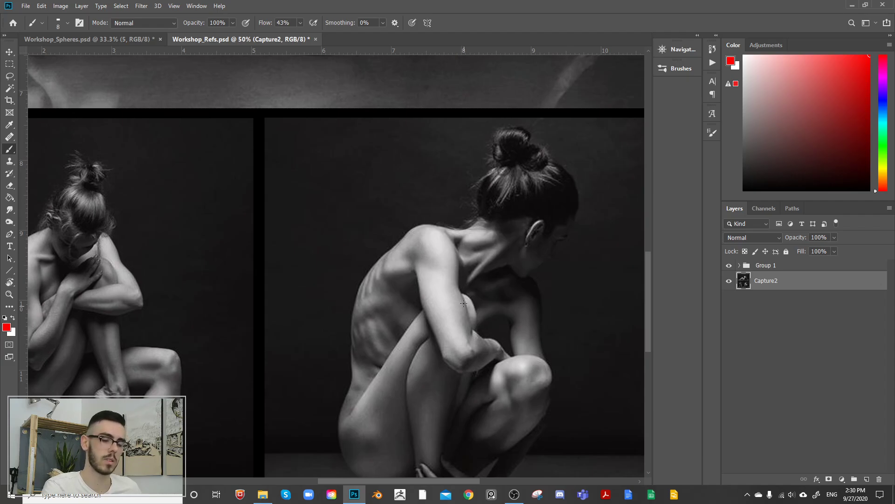
Step: Switch to Workshop_Spheres.psd, collapse the Spheres group and add a new layer directly above it
drag(498, 314, 493, 243)
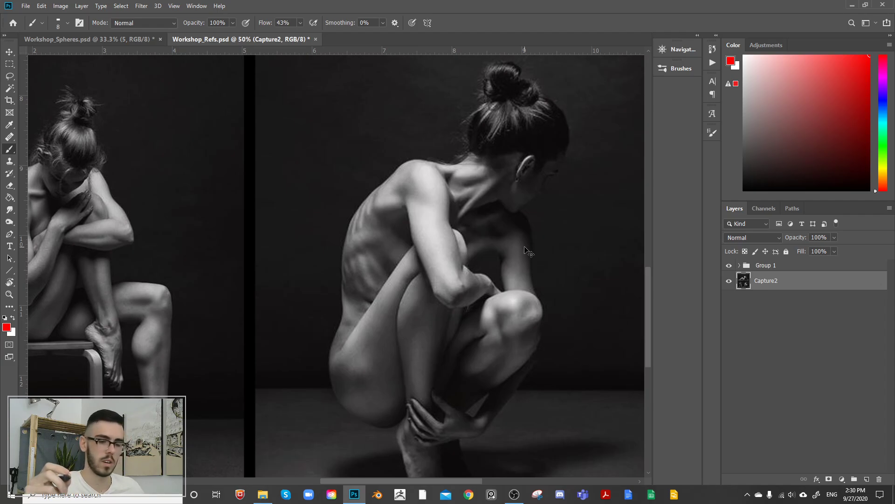
key(ctrl+minus)
key(ctrl+minus)
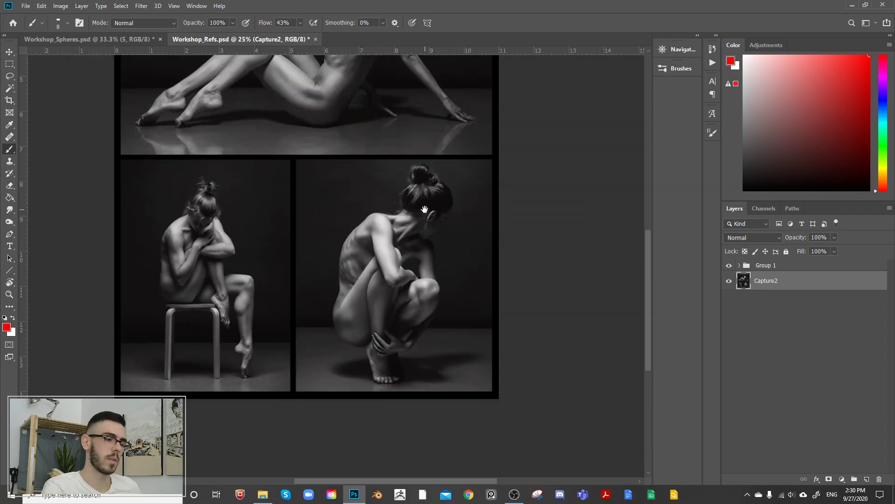
drag(424, 209, 457, 247)
click(115, 39)
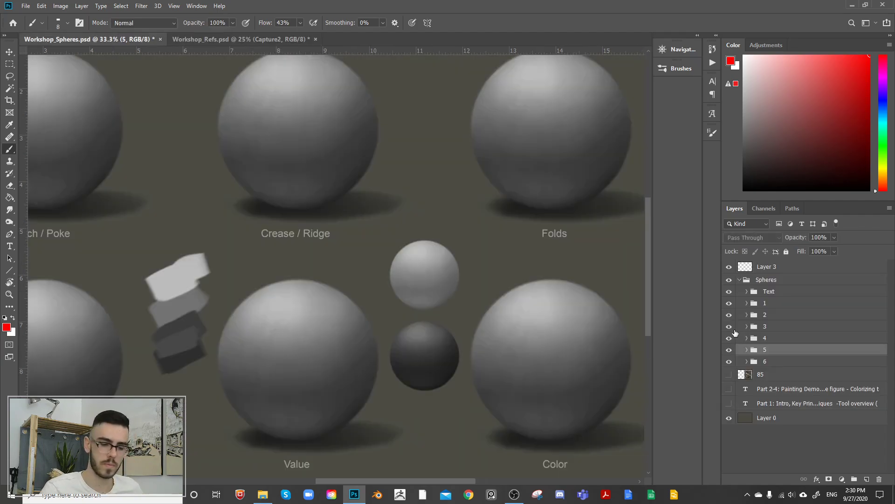
mouse_move(438, 354)
mouse_down()
mouse_move(554, 369)
mouse_move(581, 384)
mouse_up()
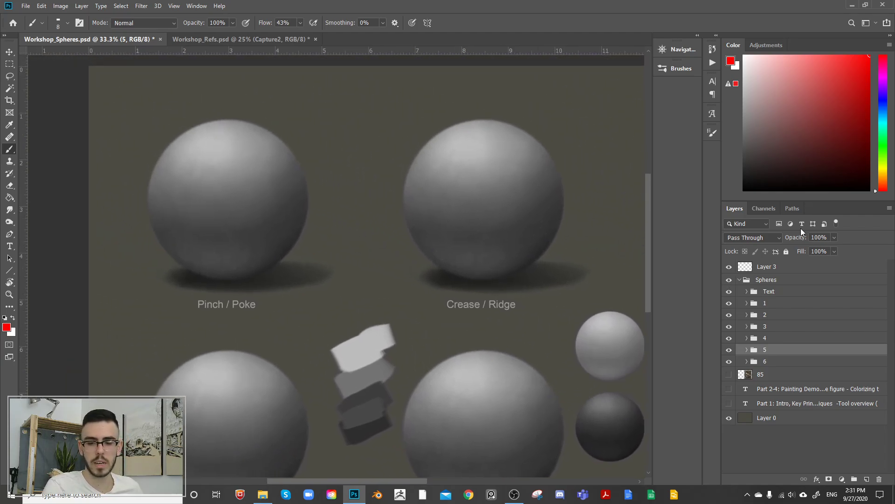
click(746, 303)
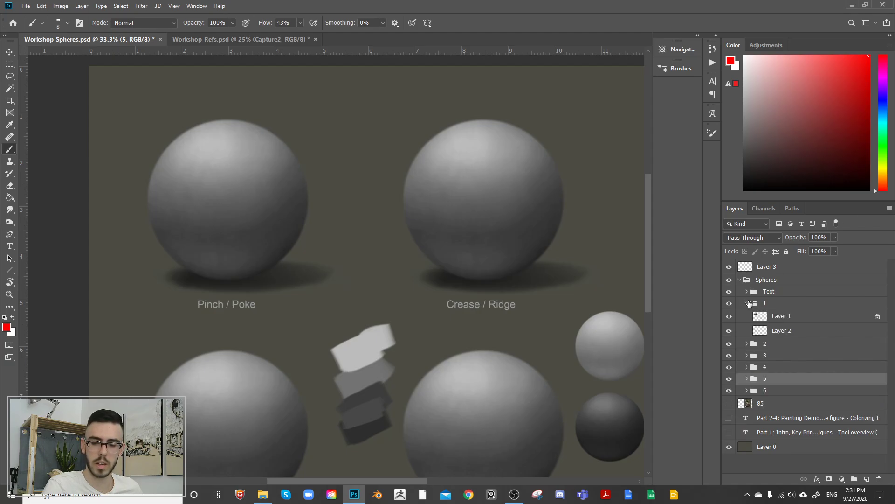
click(747, 304)
click(739, 279)
click(729, 281)
click(729, 280)
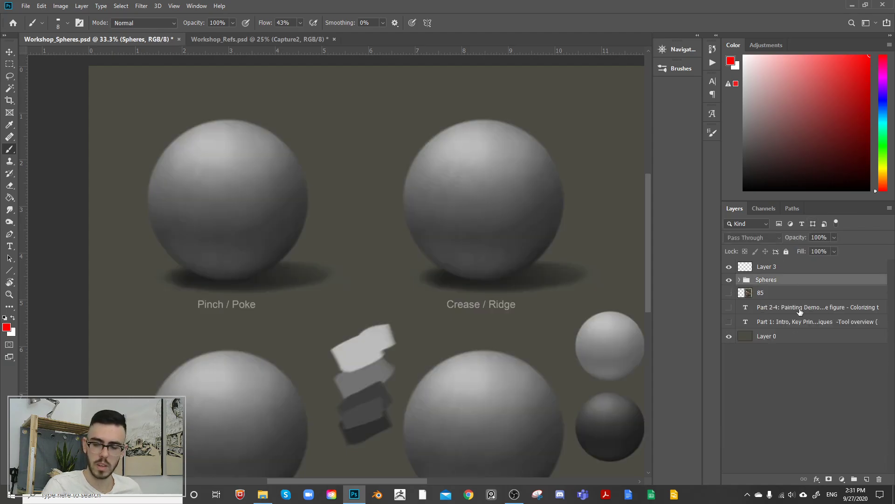
click(866, 479)
Step: Choose the Round Textured brush and enlarge it to 250 px
click(687, 68)
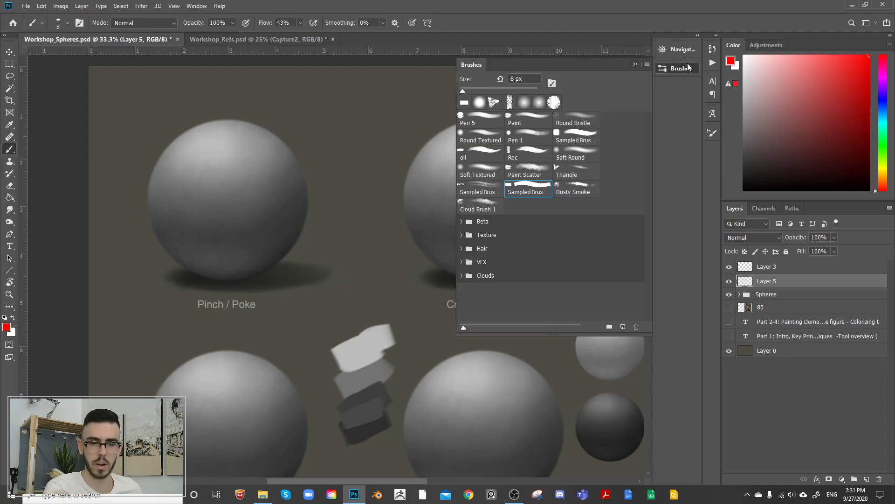
click(482, 138)
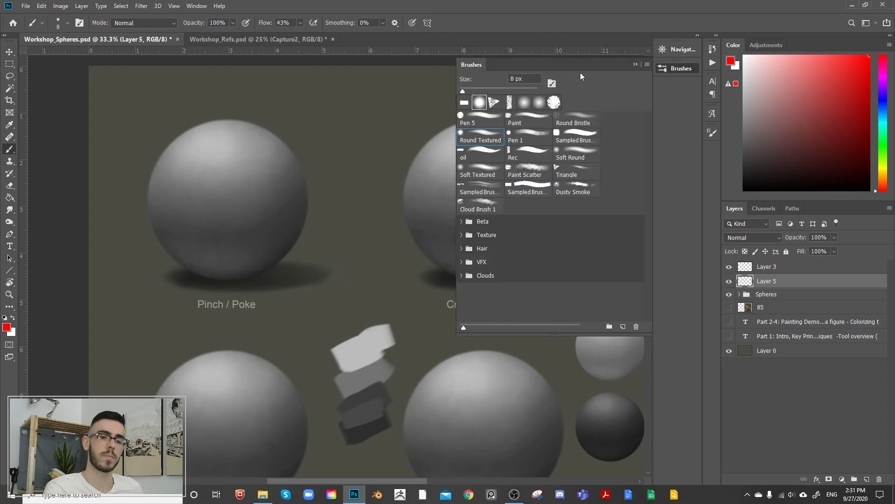
click(671, 69)
drag(318, 232, 361, 242)
key(bracketright)
key(bracketright)
key(bracketright)
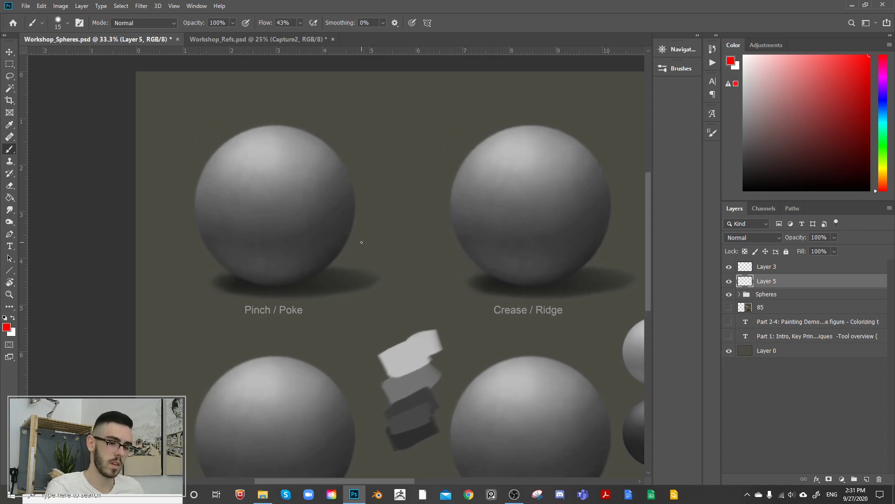
key(bracketright)
key(bracketright)
key(bracketright)
key(bracketright)
key(bracketright)
key(bracketright)
key(bracketright)
key(bracketright)
key(bracketright)
key(bracketright)
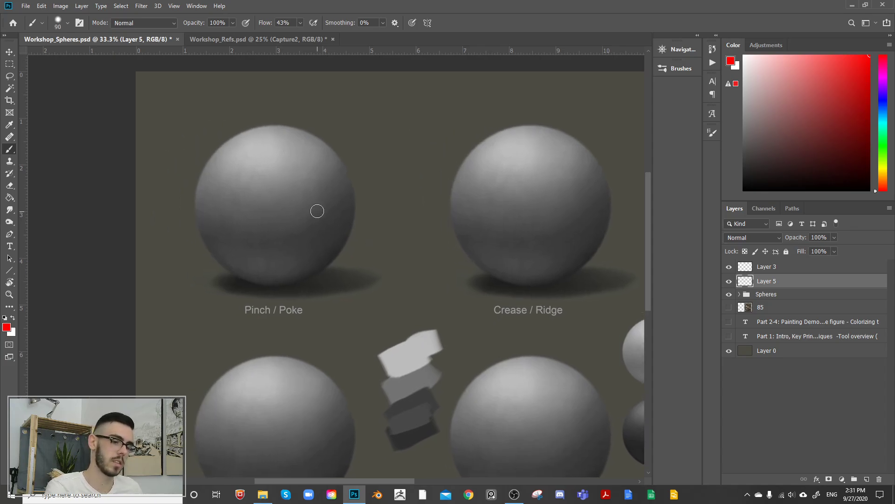
key(bracketright)
Step: Sample the dark value on the shadow side of the Pinch / Poke sphere and toggle Layer 5's visibility to check it
alt+click(341, 196)
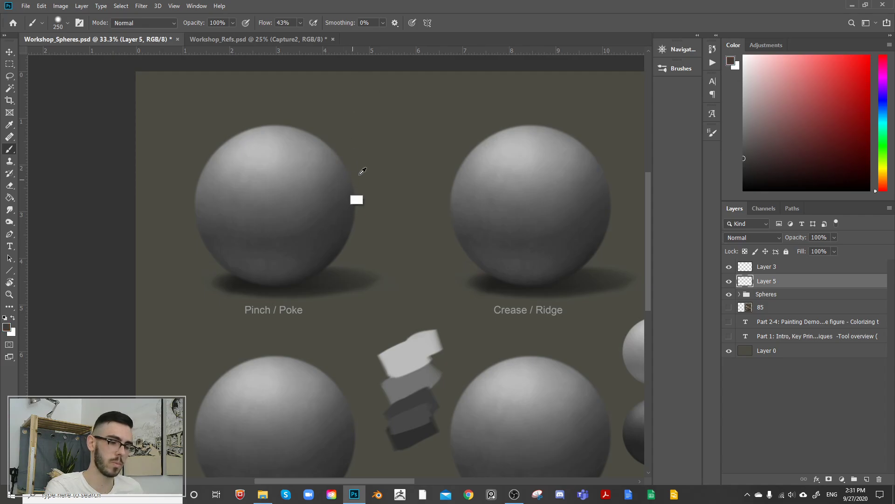
mouse_move(384, 184)
mouse_down()
mouse_move(410, 180)
mouse_move(465, 220)
mouse_up()
click(465, 220)
key(ctrl+plus)
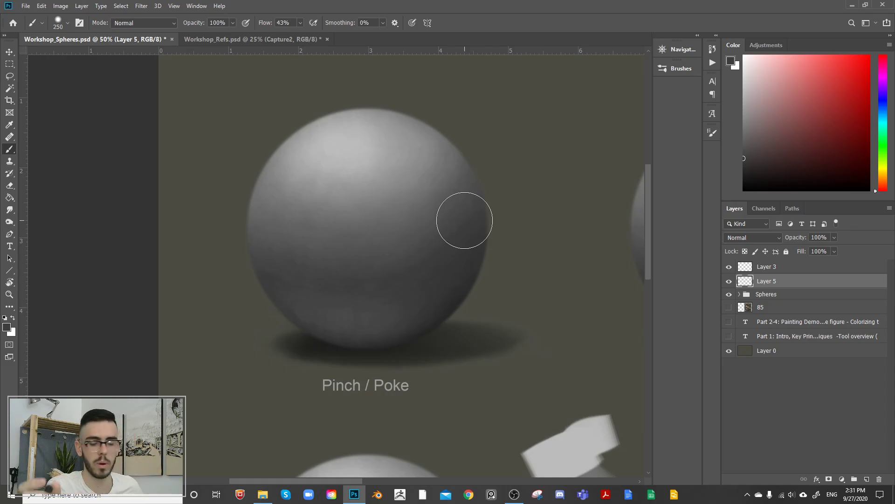
drag(491, 199, 434, 228)
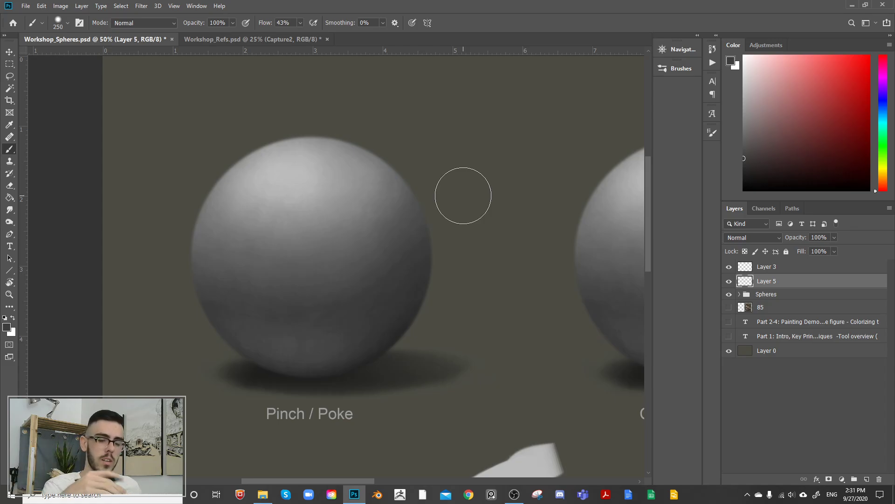
drag(460, 234, 444, 236)
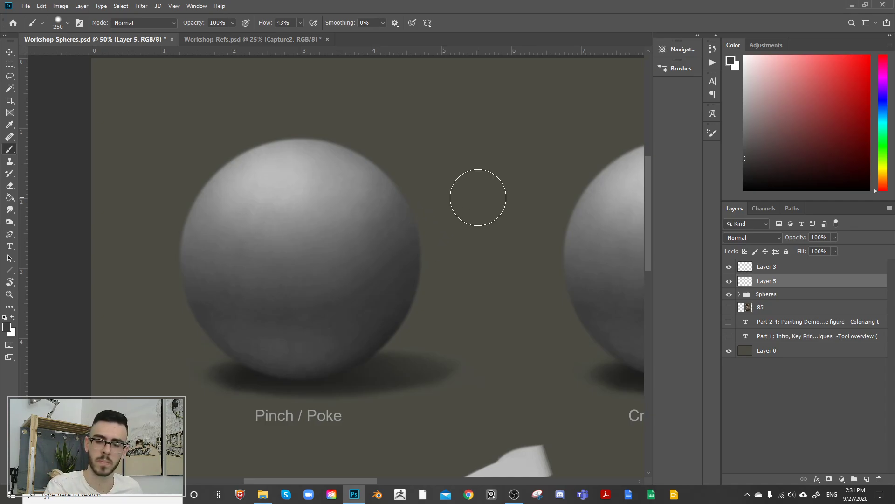
click(729, 281)
click(729, 280)
Step: On another new layer, paint a small light spot on the Pinch / Poke sphere's right side using its sampled highlight value, brush at 175 px
drag(458, 246, 515, 270)
key(bracketleft)
click(867, 479)
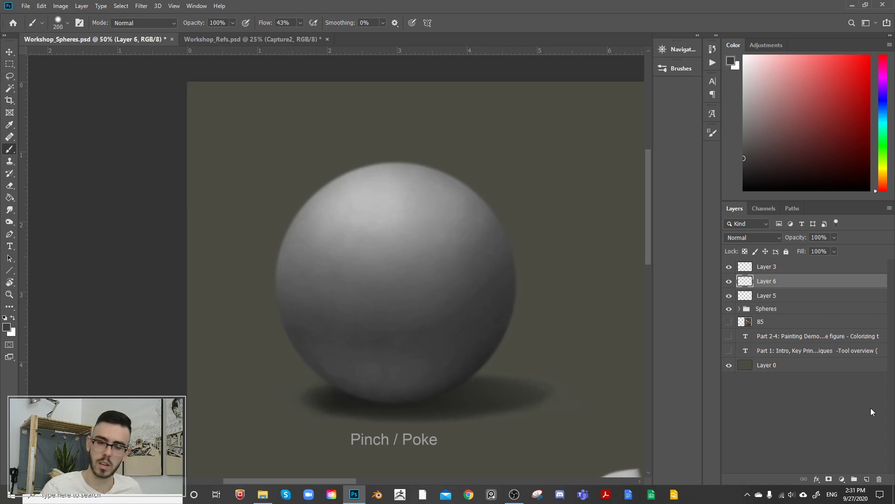
alt+click(382, 203)
key(bracketright)
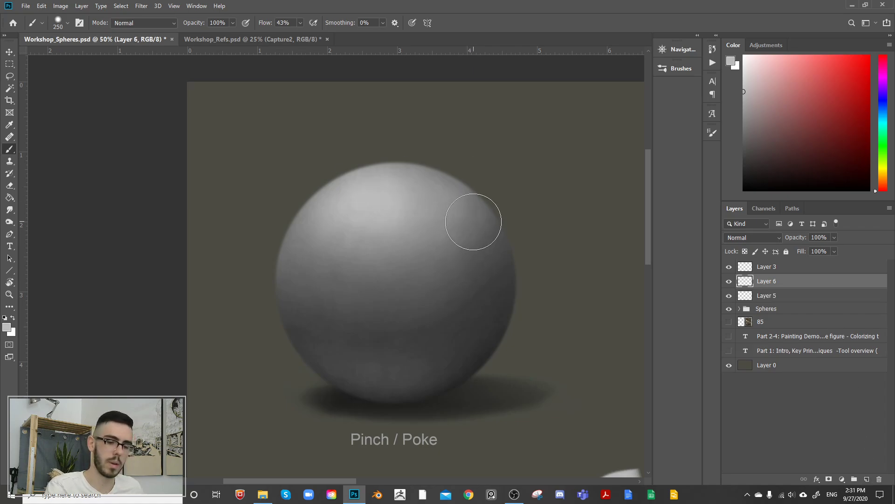
key(bracketleft)
key(bracketleft)
key(bracketleft)
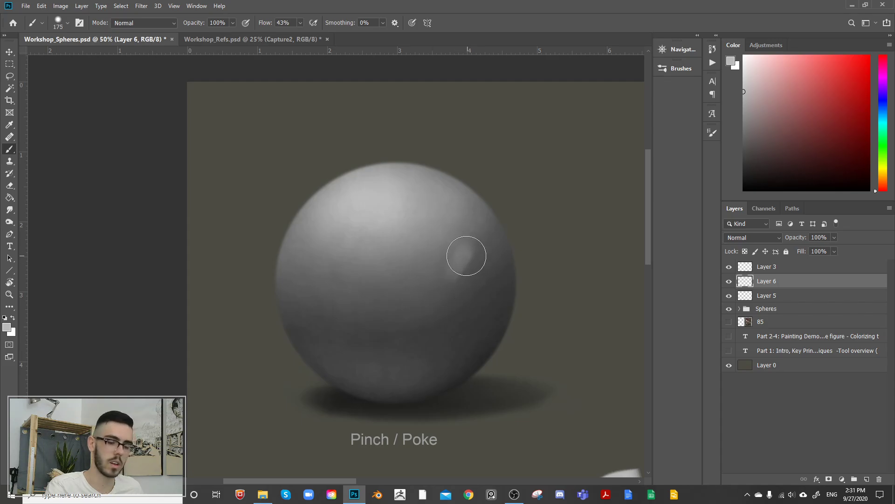
drag(468, 246, 452, 264)
Step: Soften the light spot's edges into the sphere with sampled mid-grey values and a 250 px brush
key(bracketright)
key(bracketright)
key(bracketright)
key(bracketright)
alt+click(469, 248)
alt+click(440, 224)
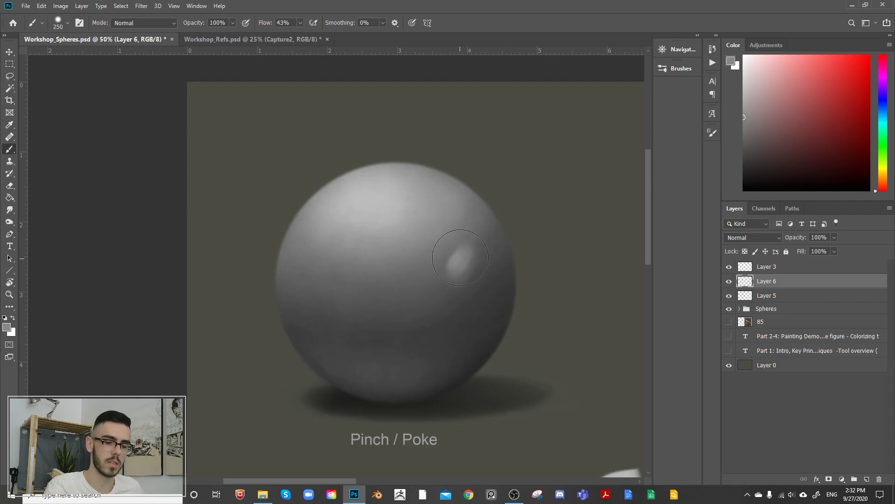
alt+click(459, 275)
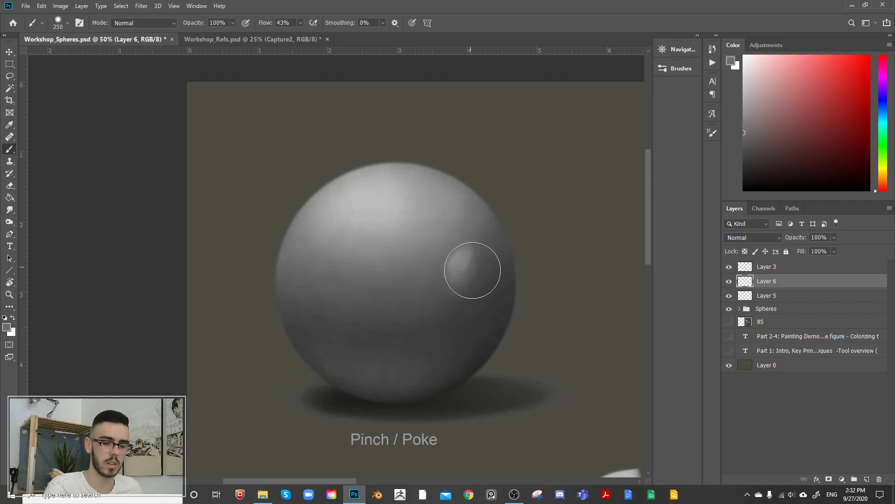
Step: Paint a dark dent next to the light spot on the Pinch / Poke sphere, blending it with sampled grey values at 250 px
alt+click(471, 254)
alt+click(458, 322)
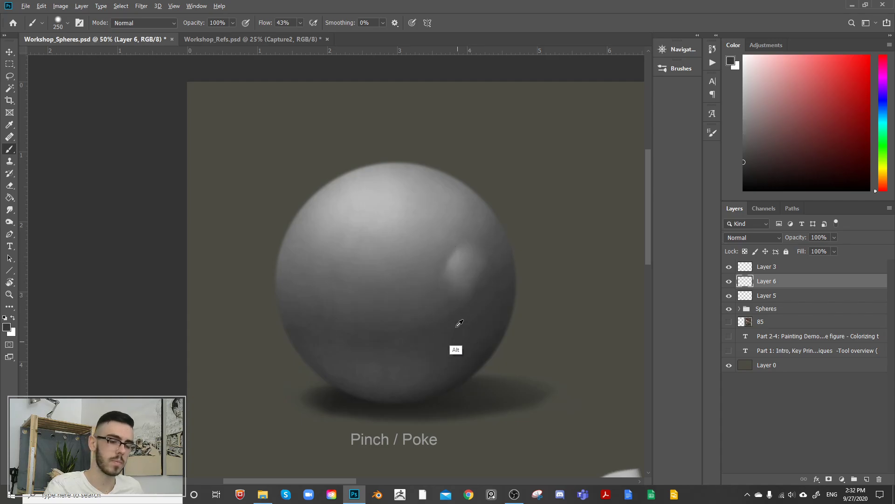
alt+click(449, 246)
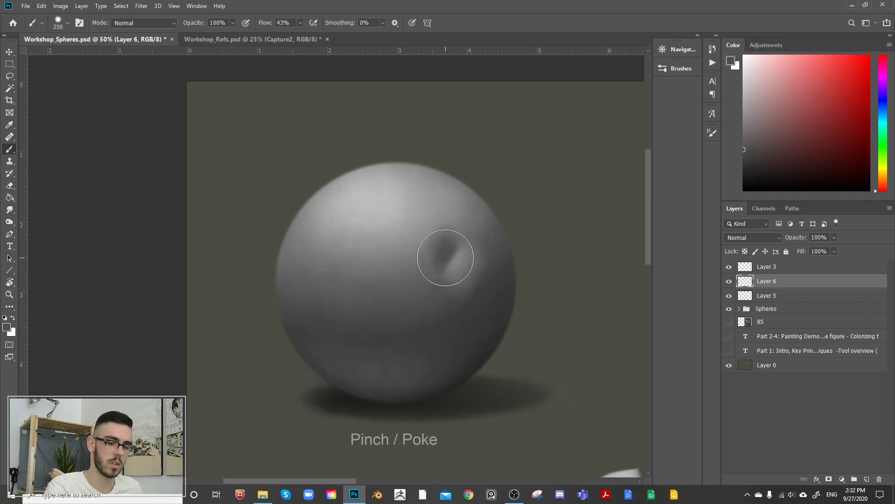
alt+click(434, 217)
alt+click(439, 250)
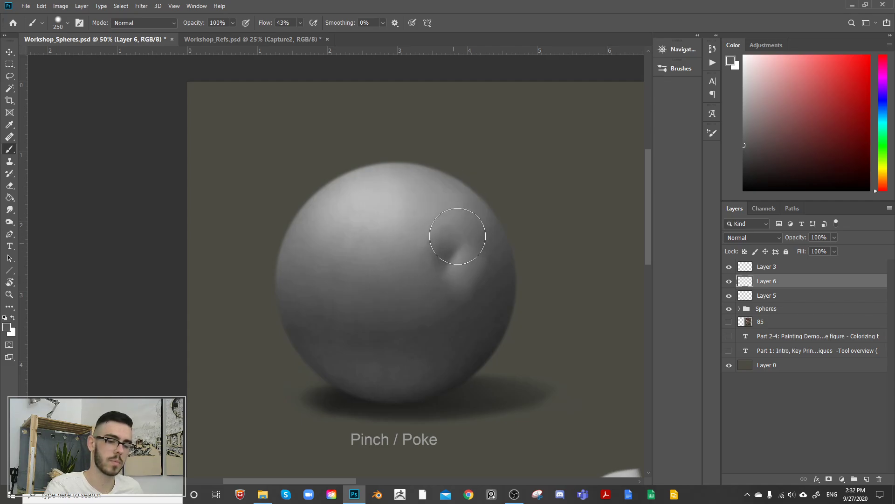
Step: Deepen the core of the dent with a sampled darker value and the brush reduced to 100 px
key(bracketleft)
key(bracketleft)
key(bracketleft)
key(bracketleft)
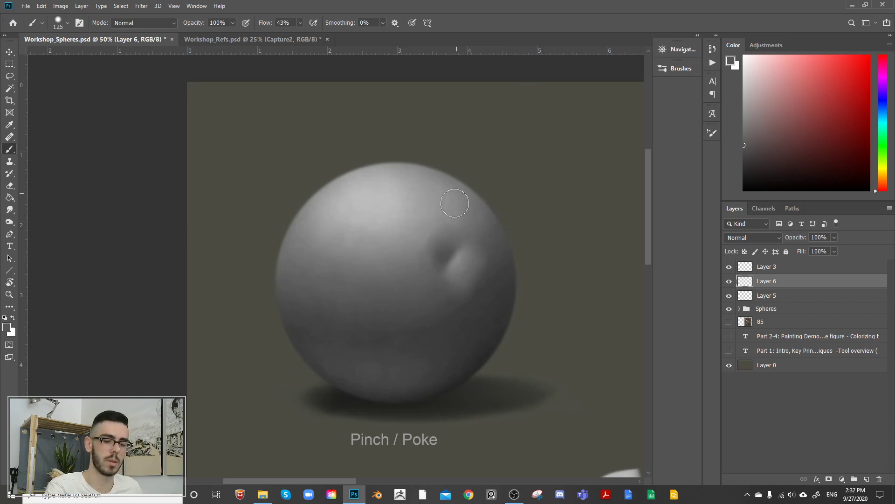
alt+click(465, 275)
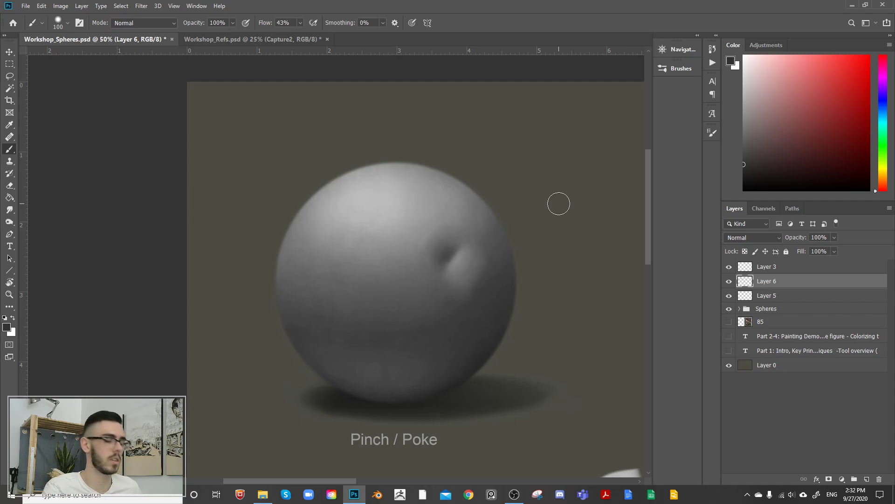
key(bracketright)
key(bracketright)
key(bracketright)
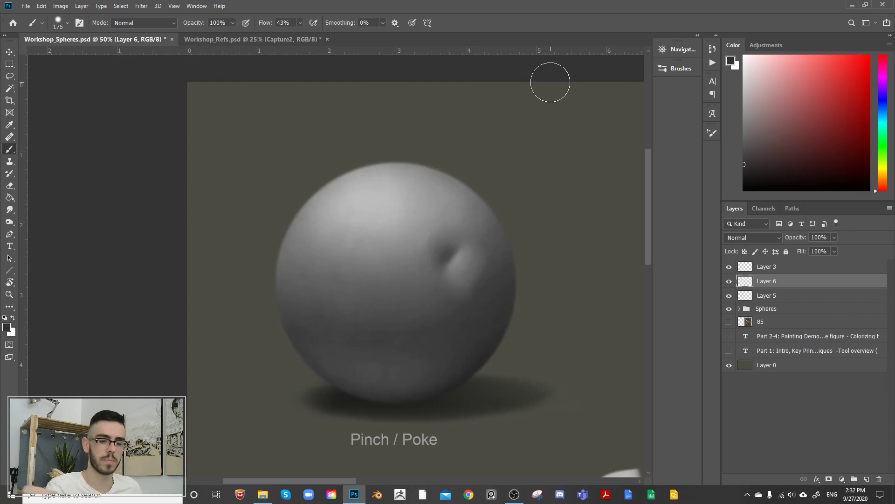
key(bracketleft)
key(bracketleft)
key(bracketleft)
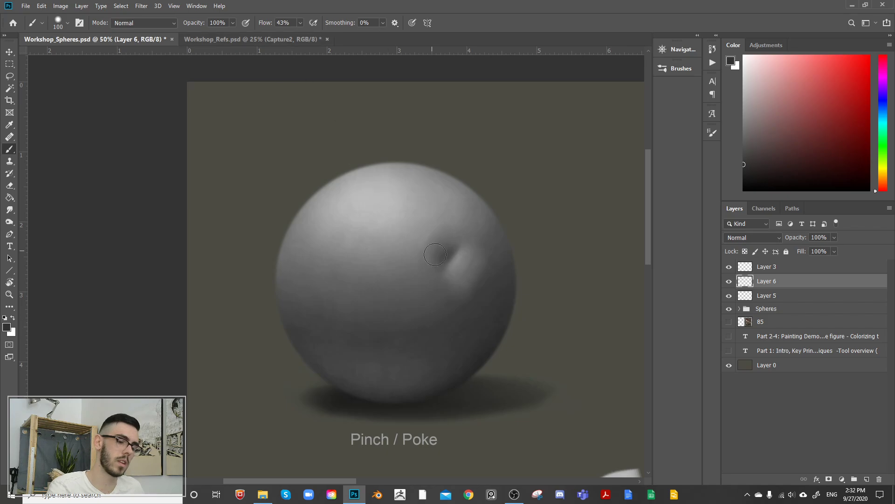
Step: In Workshop_Refs.psd, add a new layer above Capture2 and prepare a red 35 px brush for marking the crouching figure
click(290, 41)
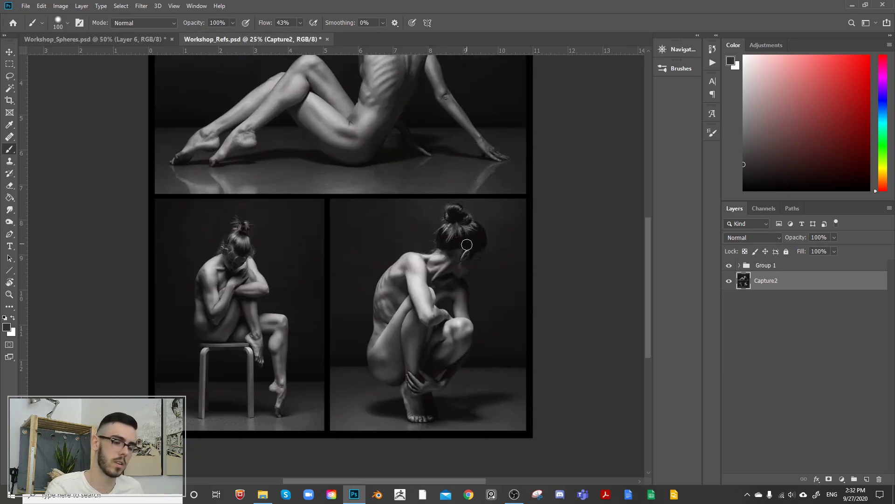
key(ctrl+plus)
key(ctrl+plus)
key(ctrl+plus)
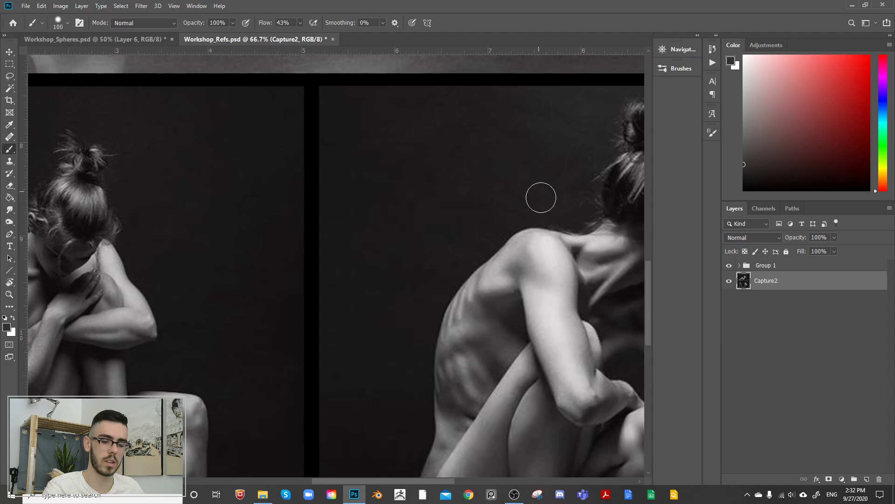
drag(522, 128, 334, 120)
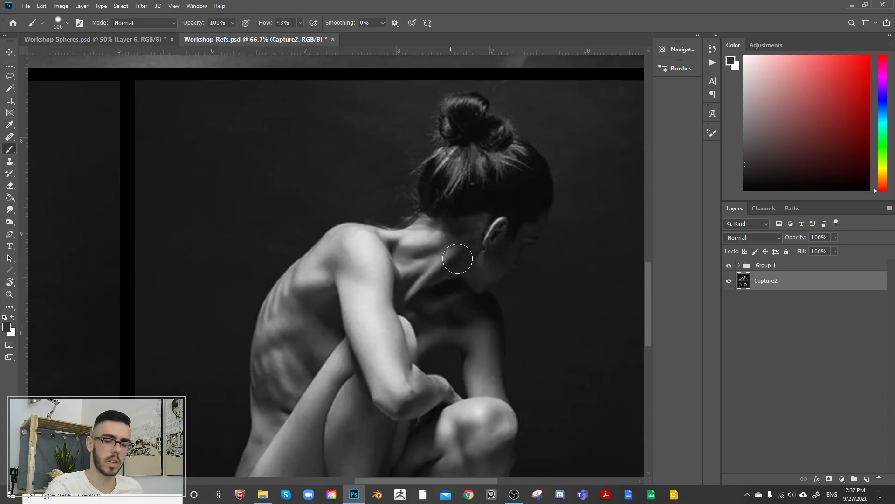
click(867, 478)
click(829, 80)
key(bracketleft)
key(bracketleft)
key(bracketleft)
key(bracketleft)
key(bracketleft)
key(bracketleft)
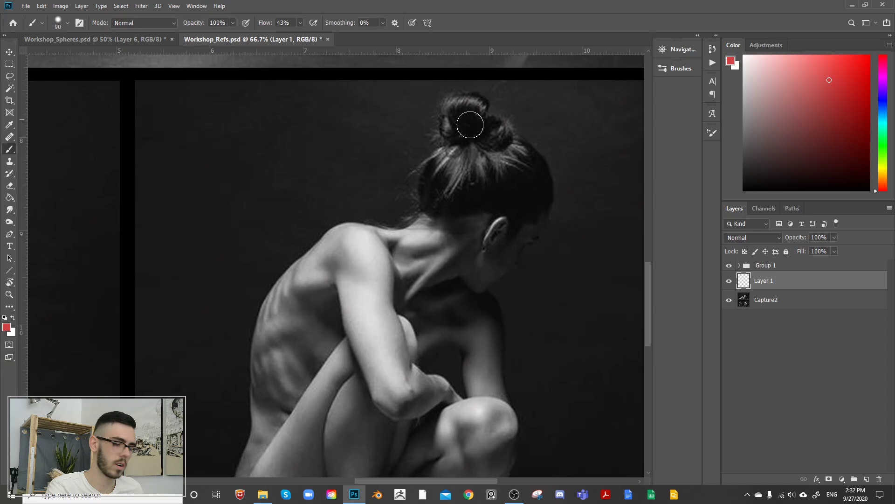
Step: Circle the dent-like forms at the crouching figure's collarbone, elbow, knee and ribs in red
mouse_move(404, 237)
mouse_down()
mouse_move(403, 271)
mouse_move(398, 224)
mouse_up()
scroll(446, 285, down, 4)
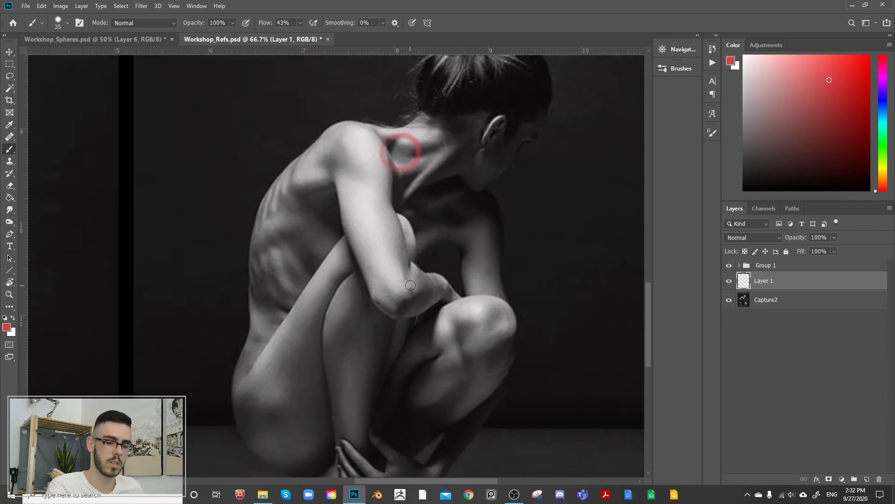
drag(410, 284, 419, 281)
drag(557, 277, 589, 214)
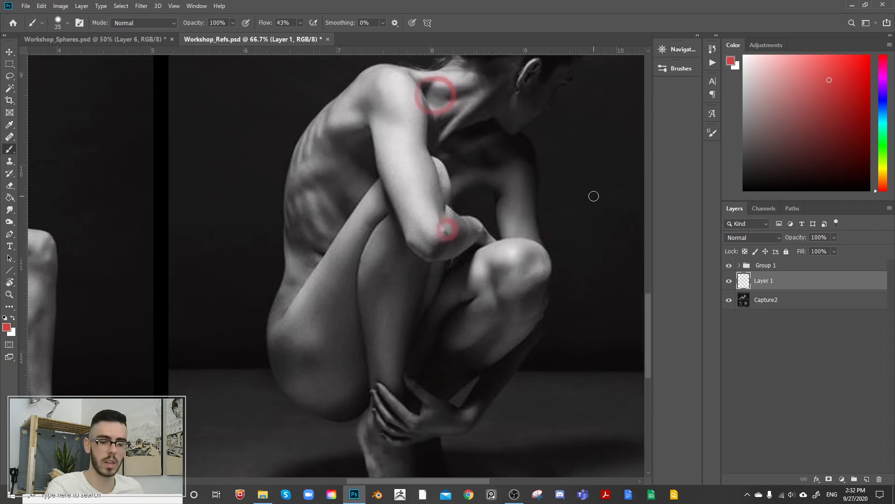
mouse_move(495, 273)
mouse_down()
mouse_move(485, 298)
mouse_move(489, 270)
mouse_move(526, 271)
mouse_move(547, 351)
mouse_up()
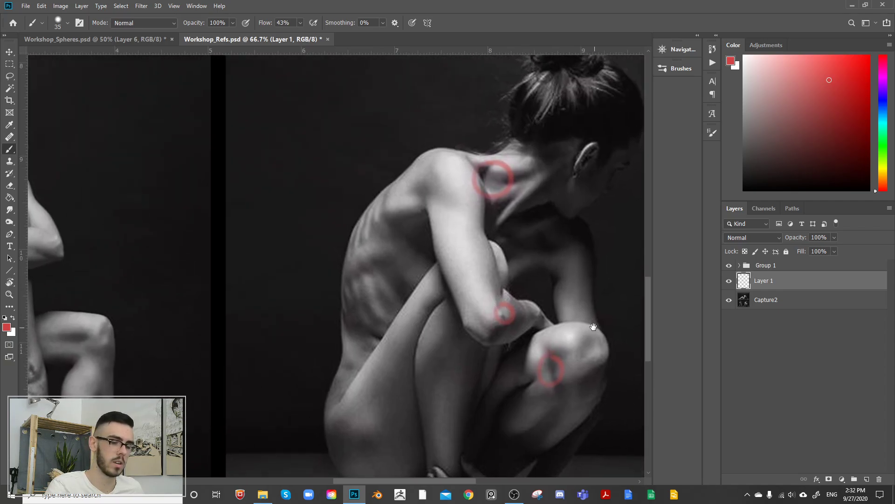
mouse_move(369, 264)
mouse_down()
mouse_move(386, 258)
mouse_move(382, 208)
mouse_move(359, 237)
mouse_move(355, 278)
mouse_up()
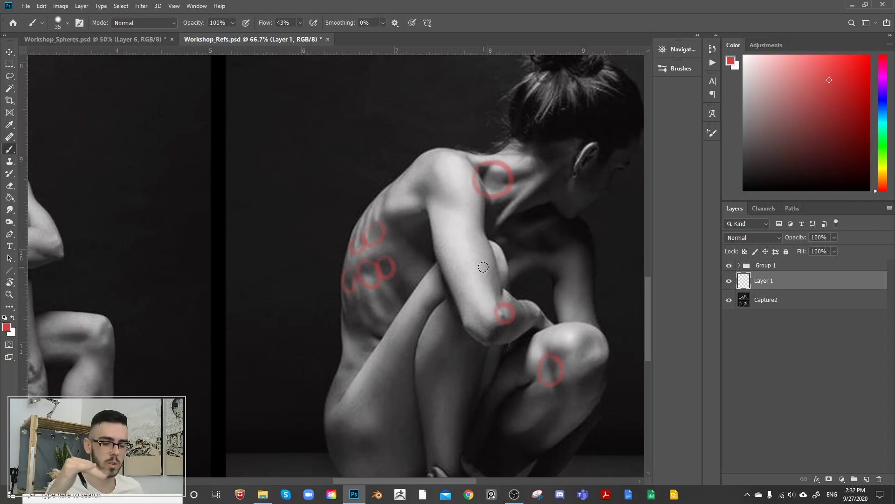
Step: Compare the crouching figure with and without the red circles, then delete the annotation layer
drag(536, 162, 457, 243)
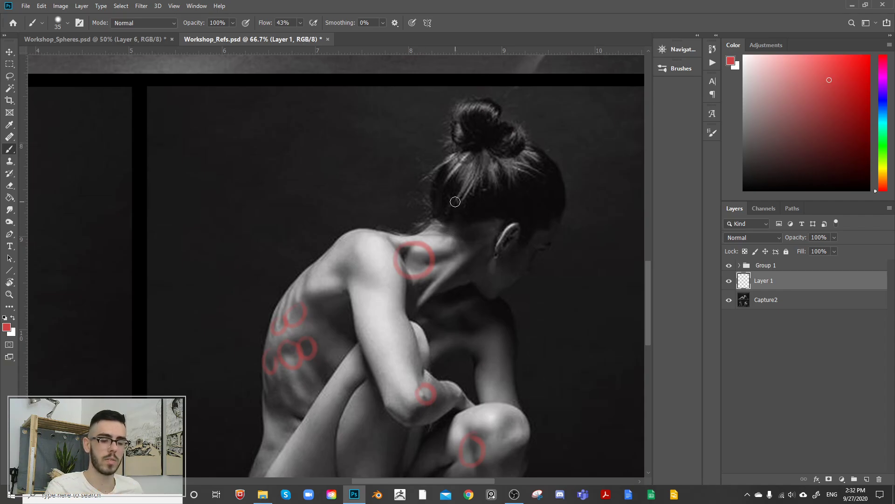
drag(525, 235, 524, 235)
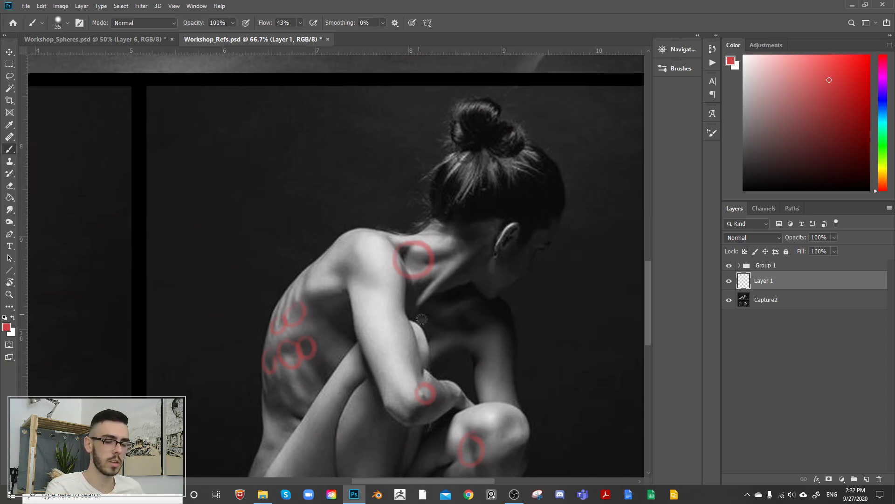
mouse_move(409, 354)
mouse_down()
mouse_move(575, 182)
mouse_move(576, 233)
mouse_up()
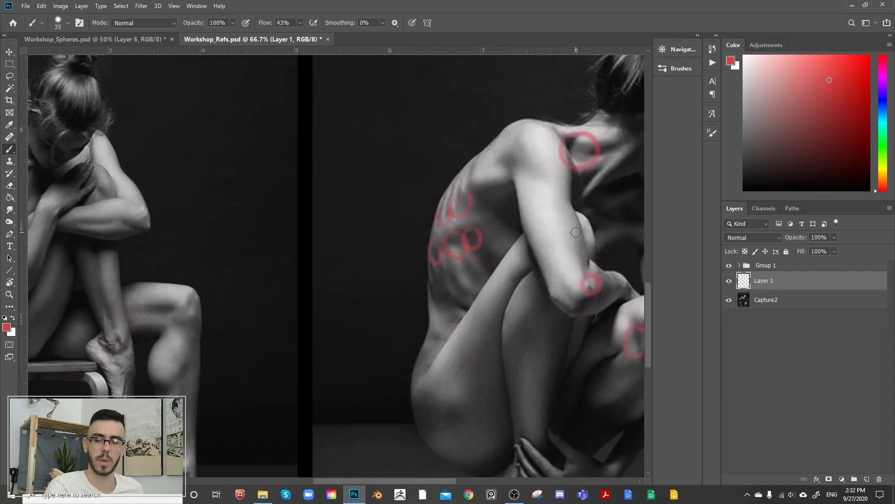
click(730, 281)
click(730, 281)
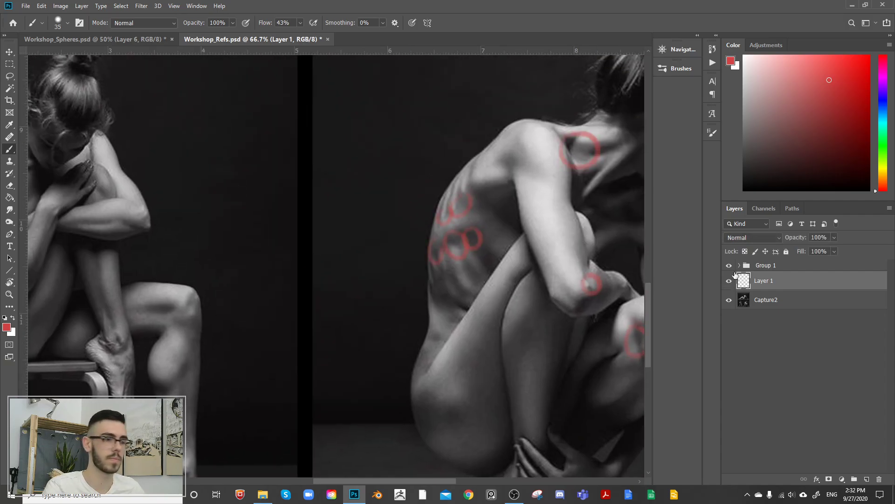
key(Delete)
Step: Return to Workshop_Spheres.psd and toggle Layer 6's visibility to check the painted dent
click(154, 39)
drag(505, 250, 454, 273)
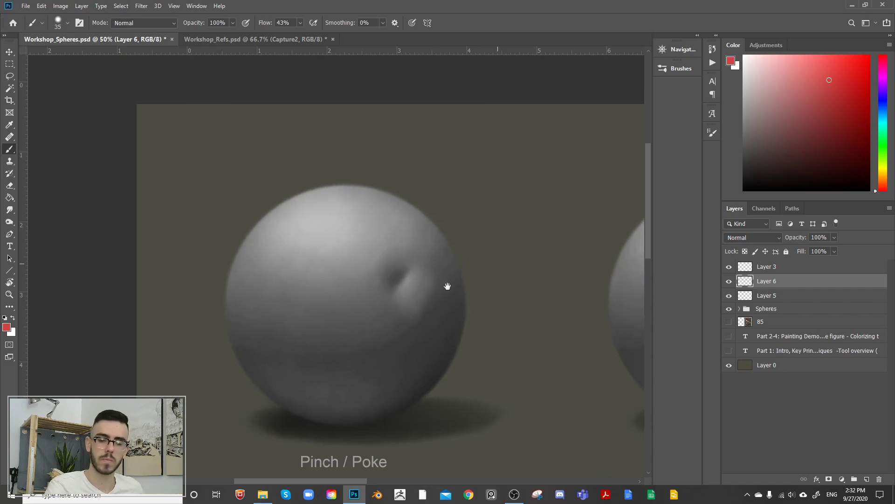
click(729, 281)
click(729, 282)
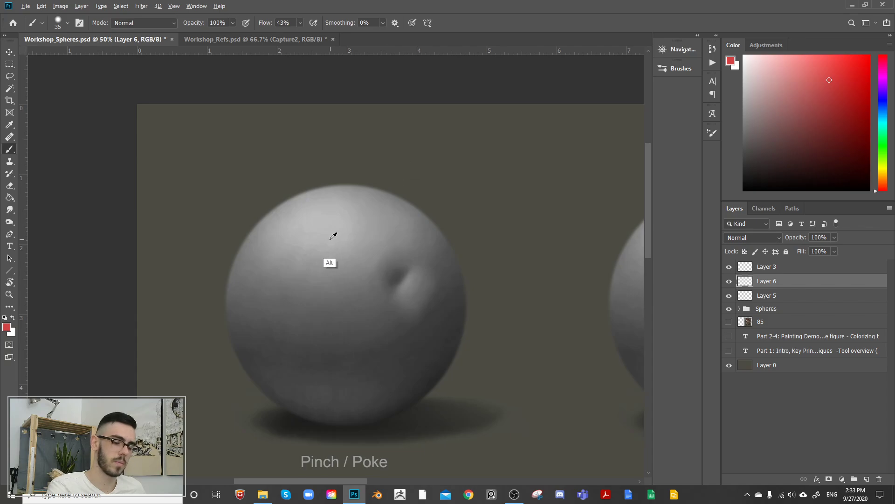
Step: Sample the sphere's highlight and mid-grey values to examine how the surface darkens away from the light
alt+click(346, 223)
key(bracketright)
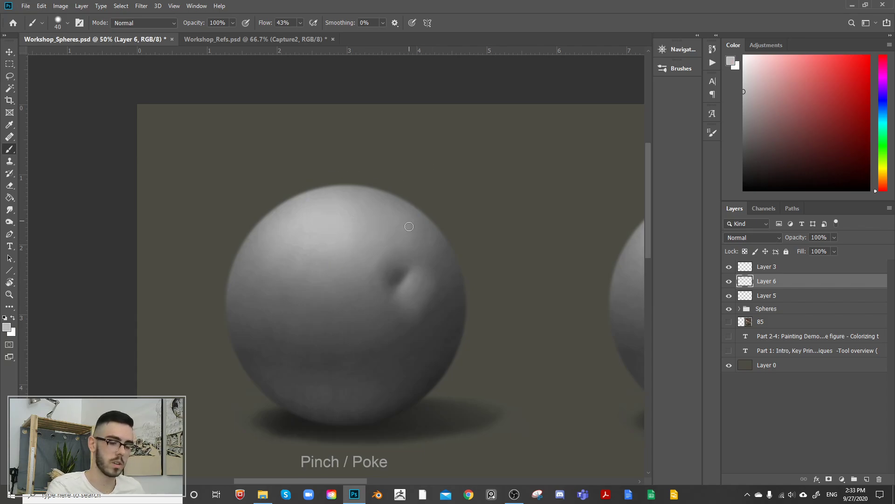
key(bracketright)
key(bracketright)
key(bracketright)
key(bracketright)
key(bracketright)
alt+click(360, 293)
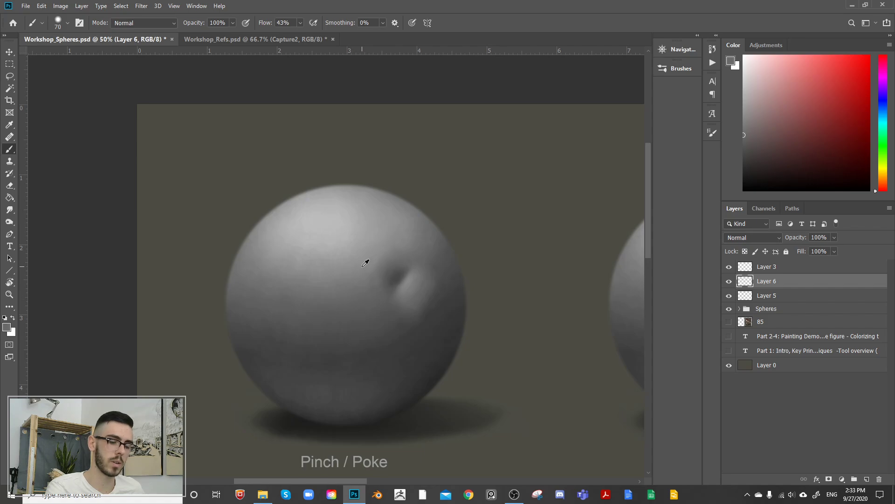
alt+click(353, 295)
alt+click(352, 294)
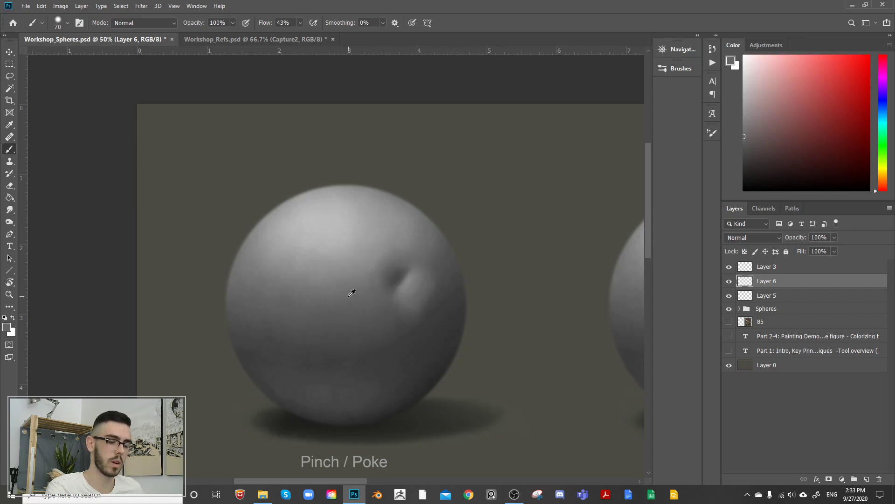
alt+click(351, 302)
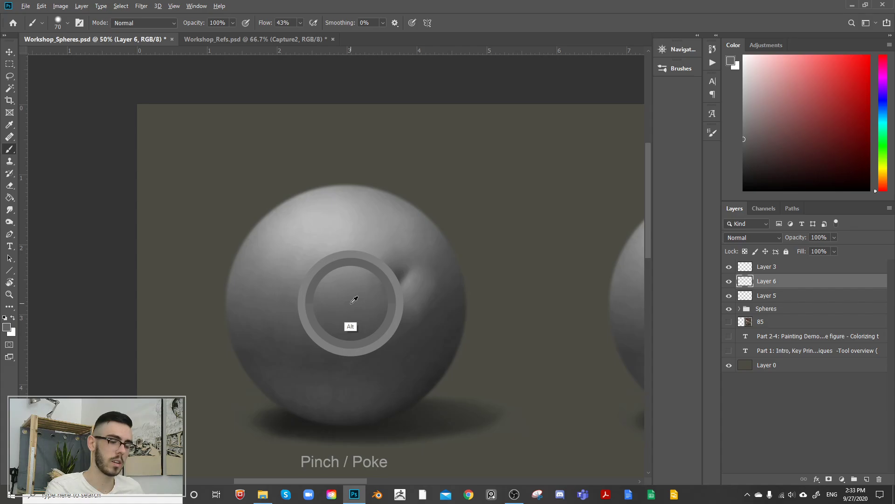
Step: Add a new layer above Layer 6 and set up a white 35 px brush for a side-profile diagram
click(867, 479)
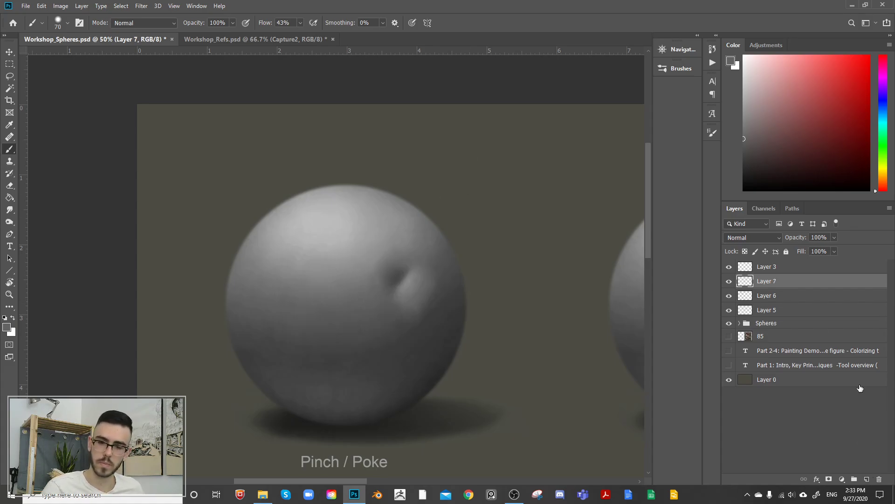
drag(780, 90, 712, 40)
key(bracketleft)
key(bracketleft)
key(bracketleft)
key(bracketleft)
key(bracketleft)
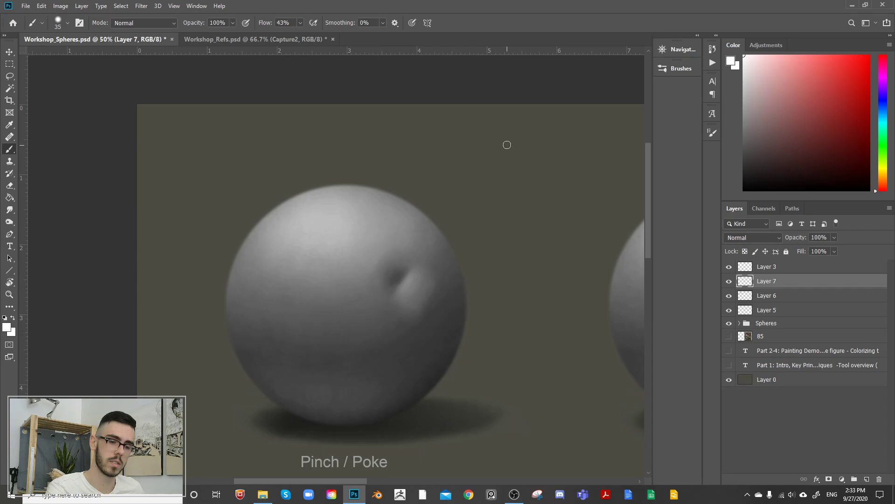
Step: Try drawing a straight vertical profile line with an inward pinch beside the sphere
drag(509, 127, 515, 290)
key(ctrl+z)
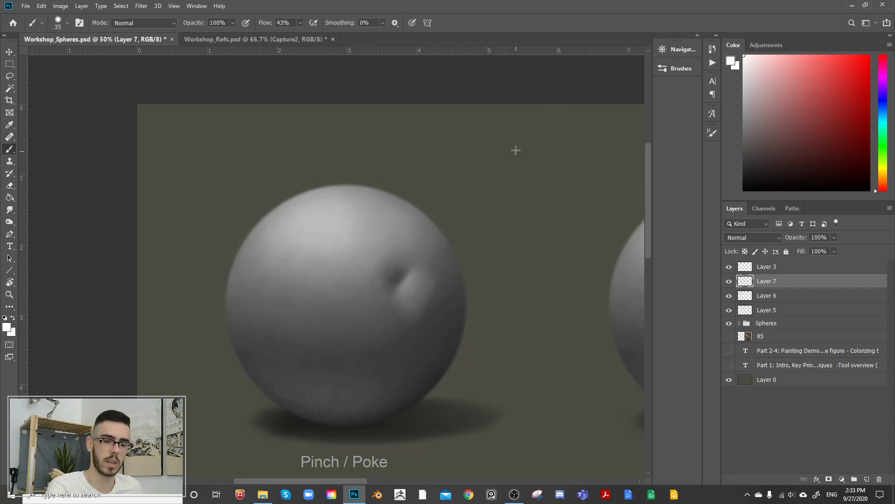
drag(513, 122, 521, 359)
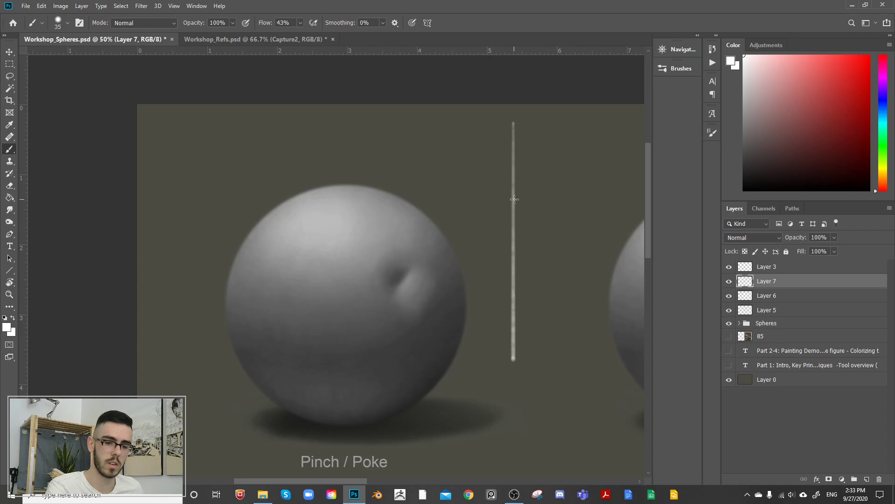
mouse_move(514, 165)
mouse_down()
mouse_move(487, 240)
mouse_move(499, 252)
mouse_move(513, 310)
mouse_up()
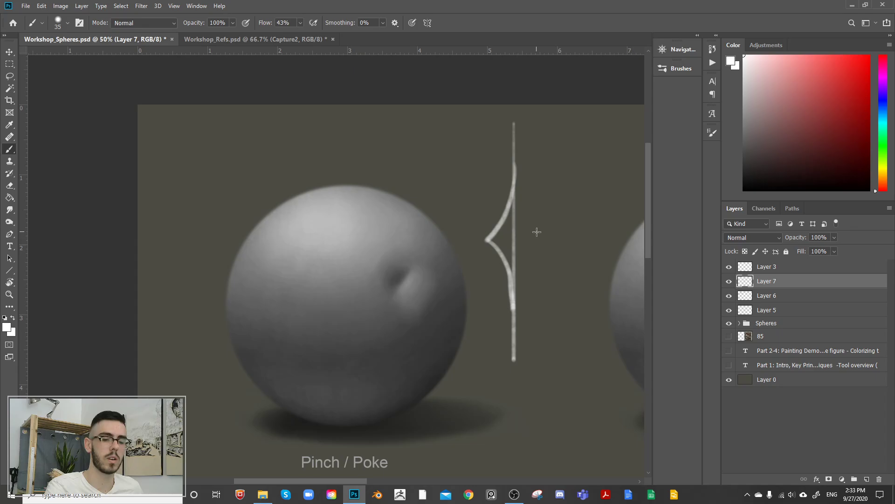
key(ctrl+z)
key(ctrl+z)
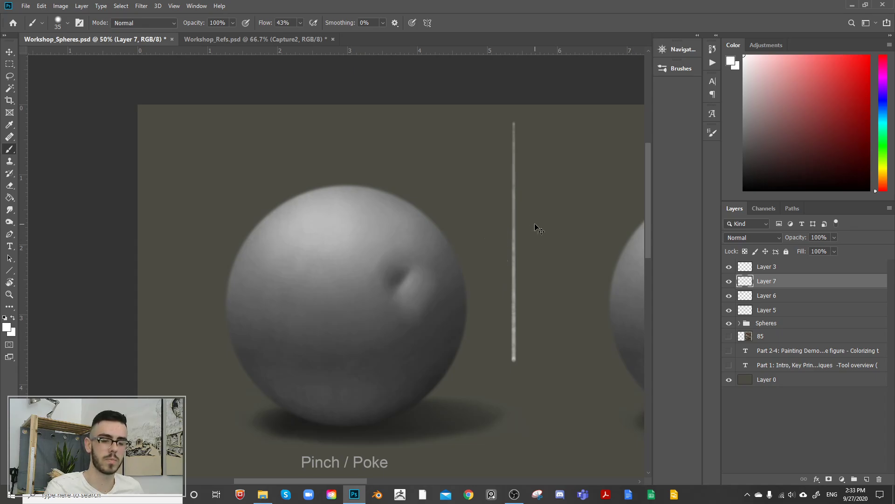
key(ctrl+z)
Step: Draw a curved side profile of the sphere with an inward notch, and erase the original arc across the notch
mouse_move(422, 135)
mouse_down()
mouse_move(505, 206)
mouse_move(516, 325)
mouse_up()
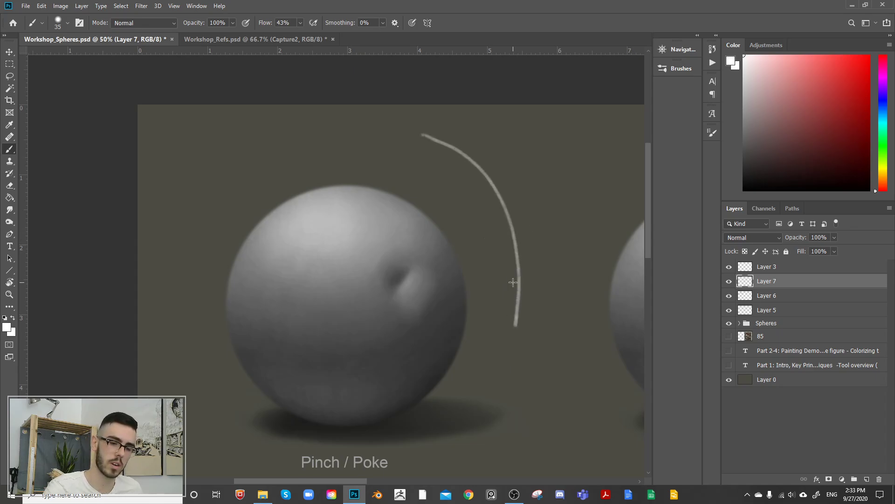
mouse_move(488, 177)
mouse_down()
mouse_move(491, 234)
mouse_move(513, 262)
mouse_move(517, 293)
mouse_up()
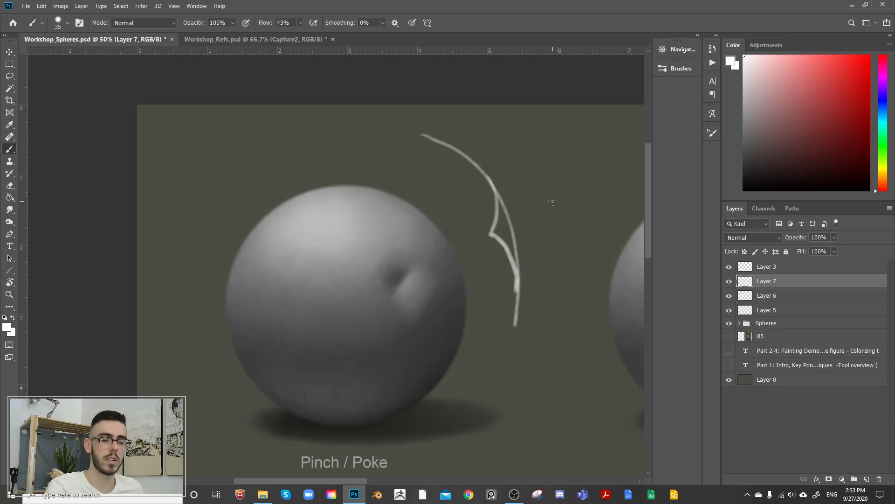
key(e)
mouse_move(503, 196)
mouse_down()
mouse_move(517, 220)
mouse_move(508, 176)
mouse_move(533, 278)
mouse_move(490, 268)
mouse_move(506, 275)
mouse_move(513, 261)
mouse_move(518, 311)
mouse_up()
key(ctrl+z)
key(b)
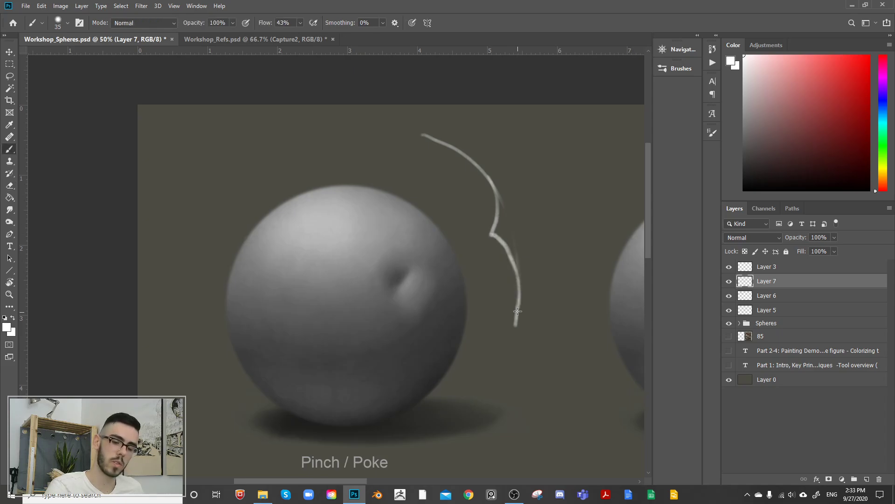
Step: Draw outward-pointing arrows from the upper and lower faces of the notch to show their surface directions
mouse_move(508, 247)
mouse_down()
mouse_move(537, 224)
mouse_move(520, 202)
mouse_move(544, 208)
mouse_up()
key(ctrl+z)
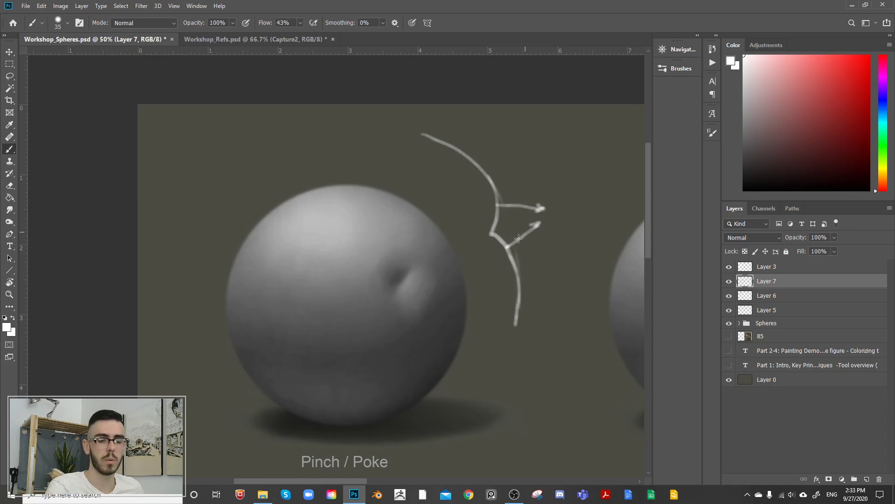
Step: Thicken the white stroke of the notch's lower face and the arrow that points outward from it
mouse_move(496, 239)
mouse_down()
mouse_move(516, 269)
mouse_move(501, 239)
mouse_up()
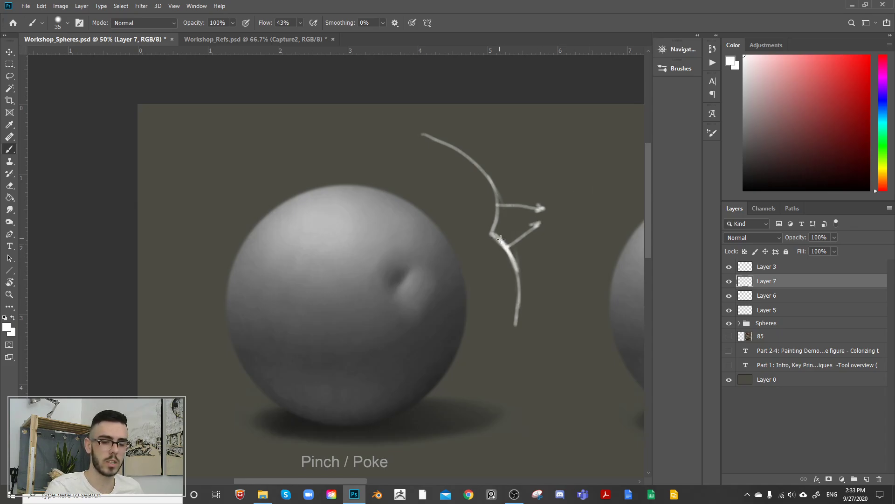
key(space)
drag(568, 183, 568, 184)
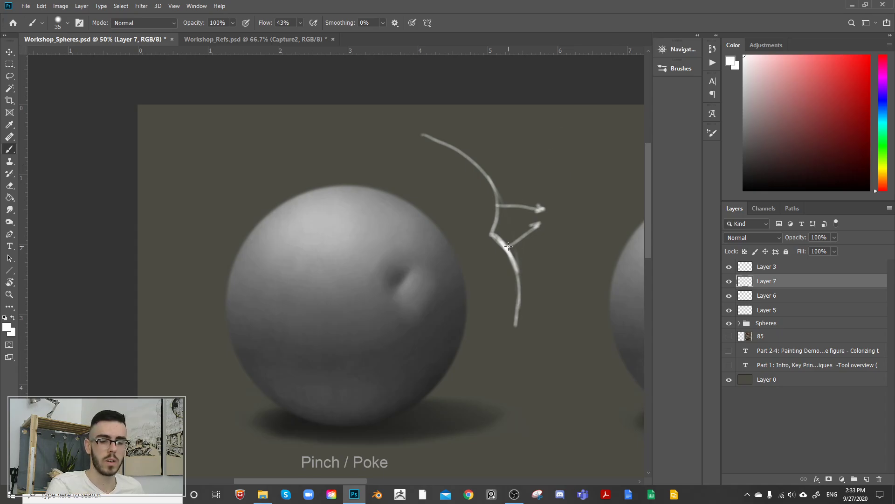
mouse_move(518, 239)
mouse_down()
mouse_move(538, 224)
mouse_move(536, 232)
mouse_up()
key(space)
drag(558, 208, 559, 208)
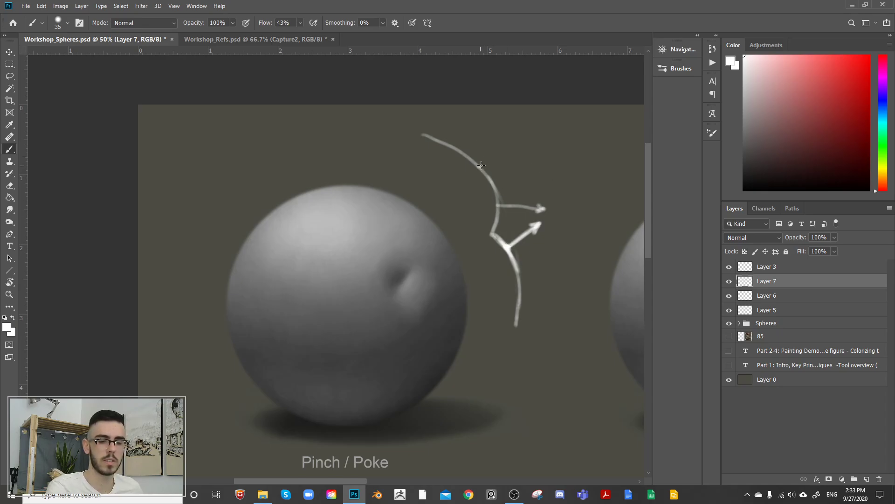
Step: Draw outward-pointing white arrows from the profile curve above and below the notch, marking the surface points with dots
mouse_move(480, 165)
mouse_down()
mouse_move(512, 138)
mouse_move(507, 144)
mouse_up()
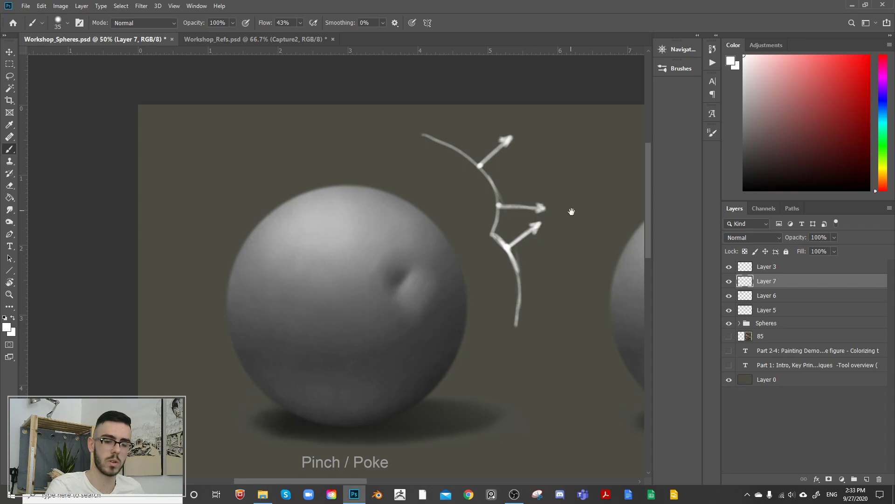
key(space)
drag(571, 209, 517, 187)
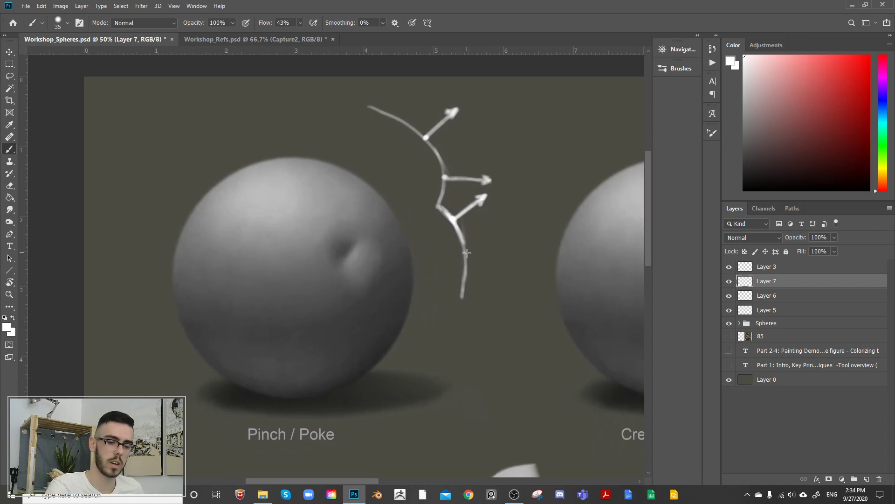
mouse_move(471, 266)
mouse_down()
mouse_move(519, 262)
mouse_move(508, 267)
mouse_up()
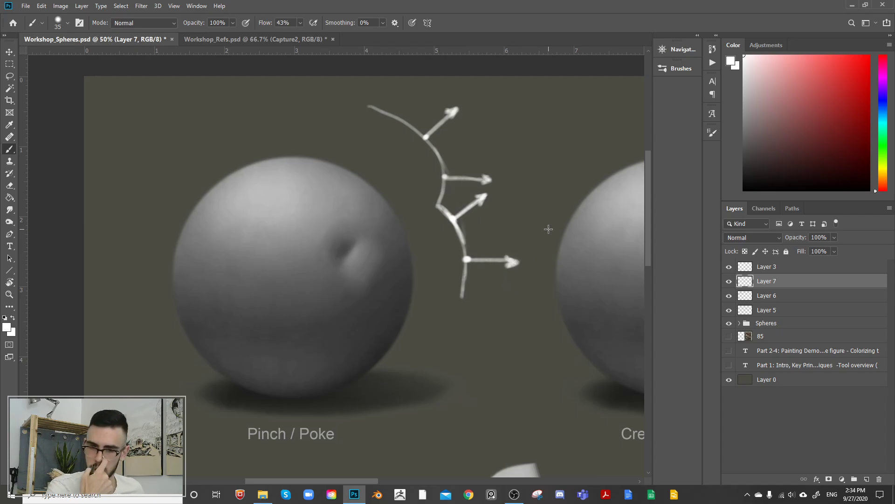
Step: Paint over the two horizontal arrows, at the notch's upper face and on the lower curve, in bright red
drag(855, 68, 869, 55)
drag(444, 177, 493, 178)
drag(466, 260, 515, 260)
mouse_move(503, 255)
mouse_down()
mouse_move(517, 261)
mouse_move(505, 267)
mouse_up()
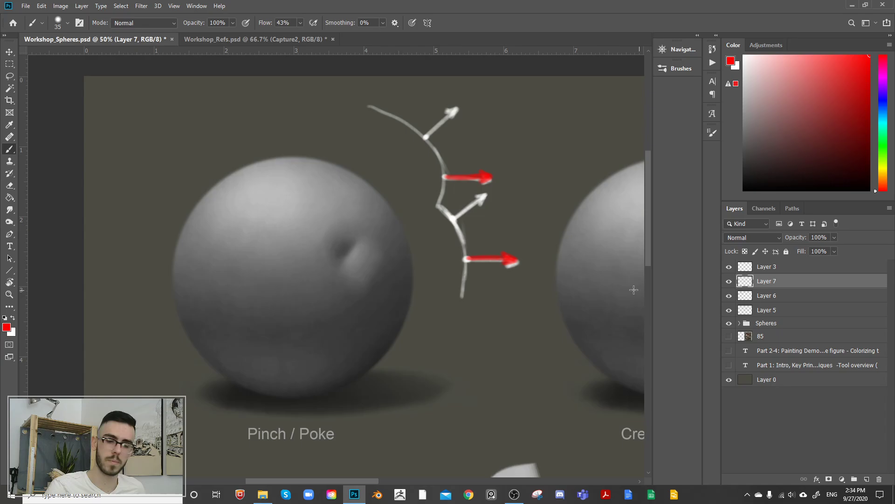
Step: On Layer 6, paint a light grey patch near the sphere's centre as a second dent's lower lip, enlarging the soft brush to 175 px
drag(381, 269, 463, 259)
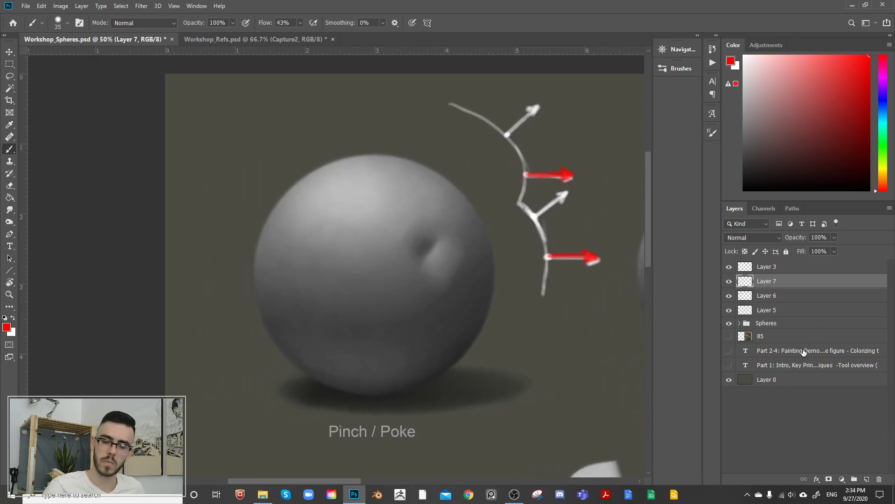
click(775, 299)
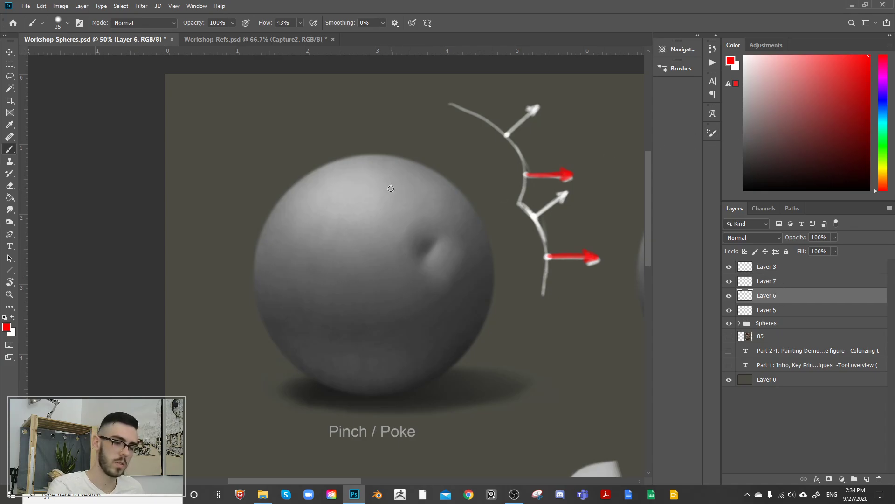
alt+click(353, 269)
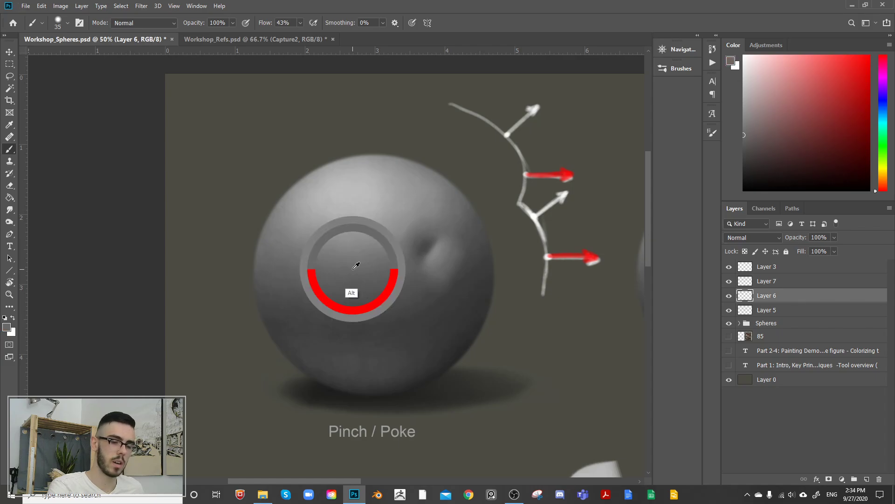
alt+click(359, 217)
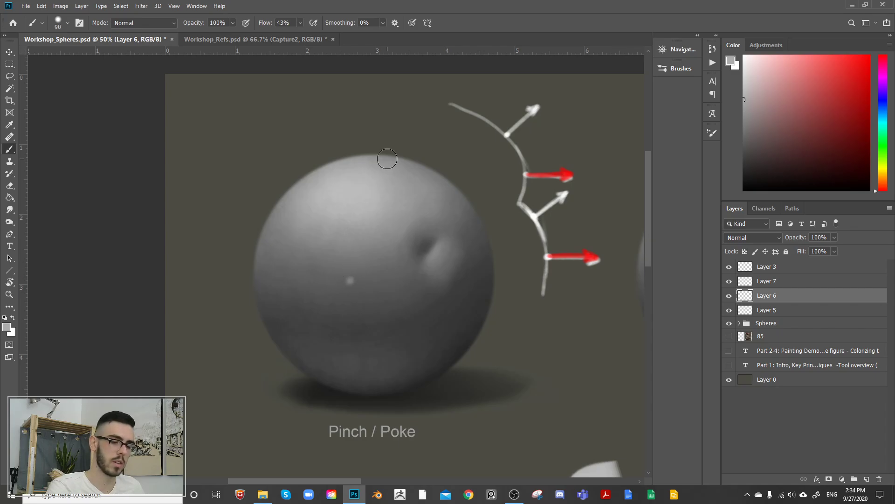
key(bracketright)
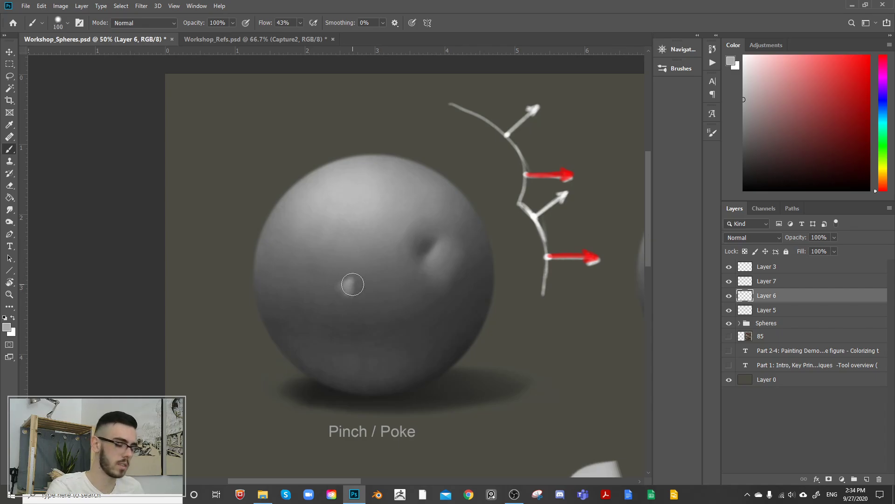
key(bracketright)
key(bracketright)
key(bracketright)
mouse_move(351, 288)
mouse_down()
mouse_move(338, 287)
mouse_move(353, 314)
mouse_up()
alt+click(358, 292)
alt+click(350, 282)
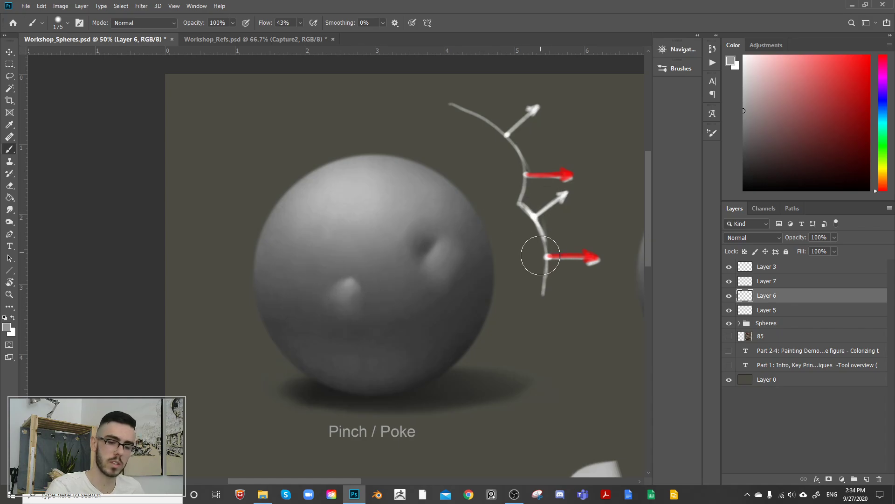
Step: Paint a small dark hollow directly above the new light patch with sampled darker greys, reducing the brush to 50 px
alt+click(347, 286)
alt+click(353, 260)
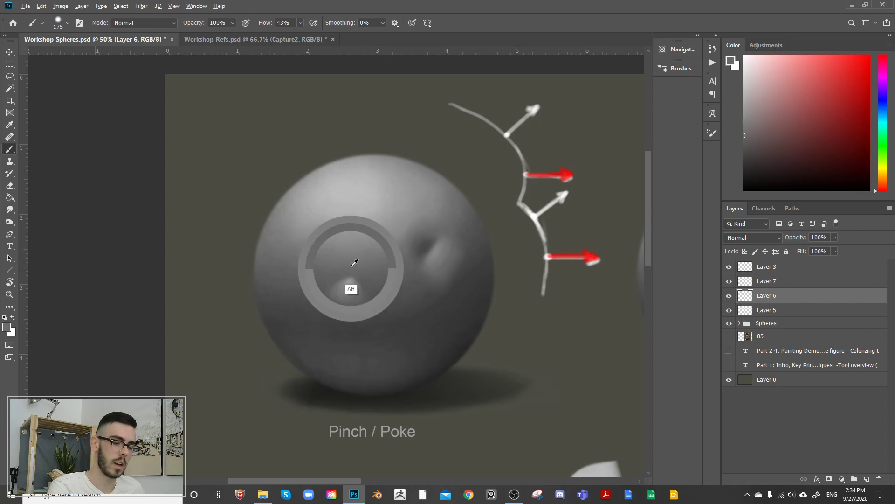
alt+click(395, 299)
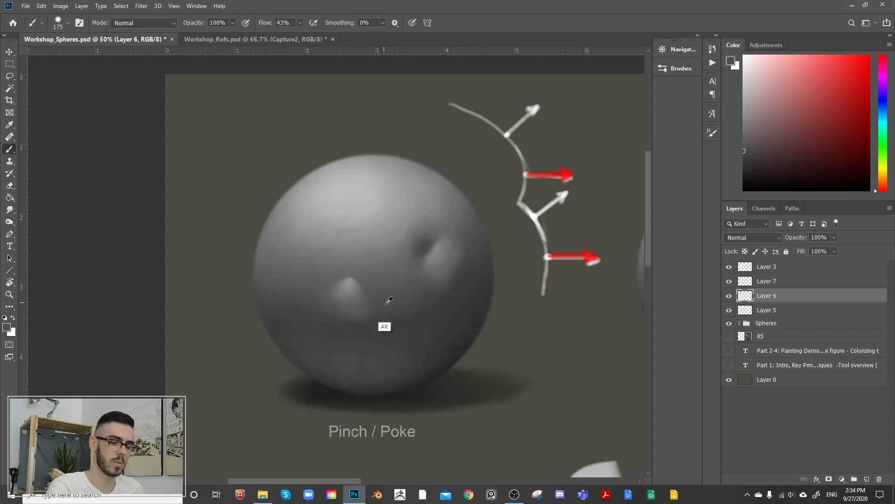
alt+click(396, 302)
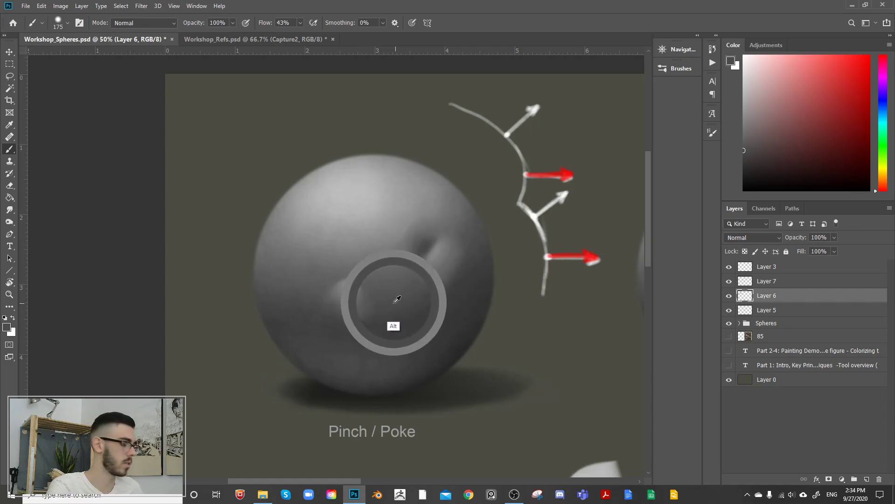
key(bracketleft)
key(bracketleft)
key(bracketleft)
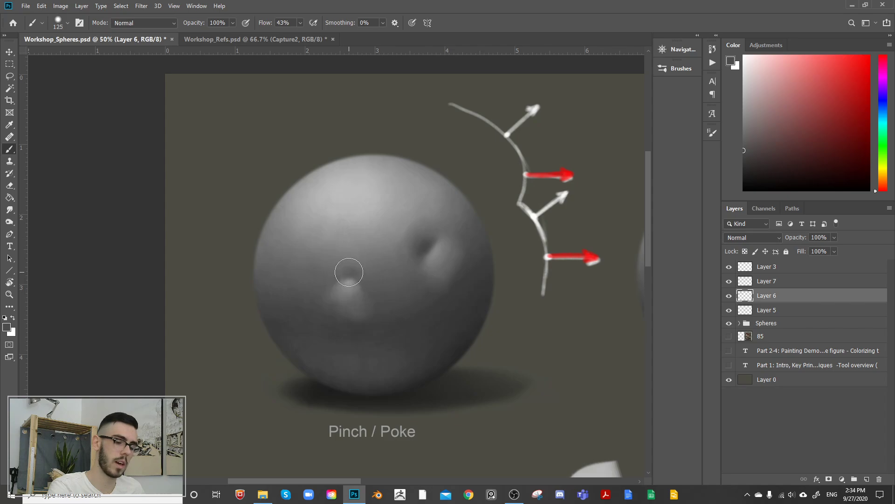
key(bracketleft)
key(bracketleft)
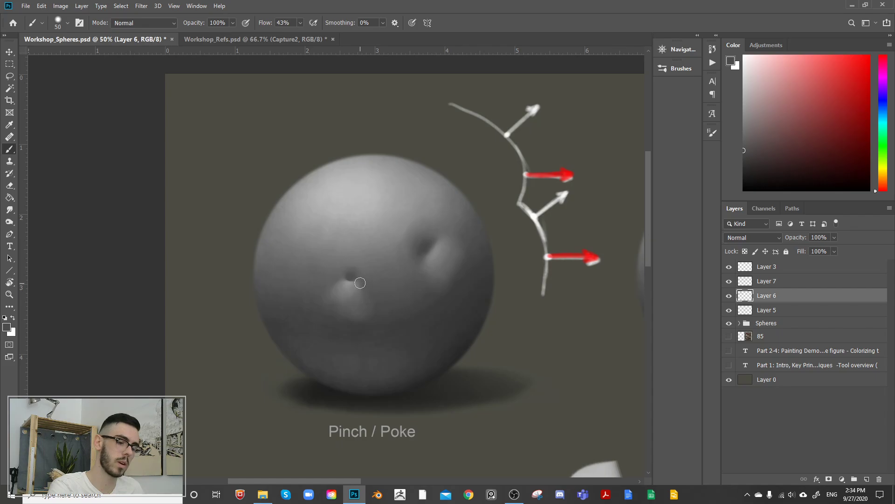
Step: Blend a soft mid-grey shadow around and above the new hollow, enlarging the brush to 300 px
key(bracketright)
key(bracketright)
key(bracketright)
key(bracketright)
key(bracketright)
key(bracketright)
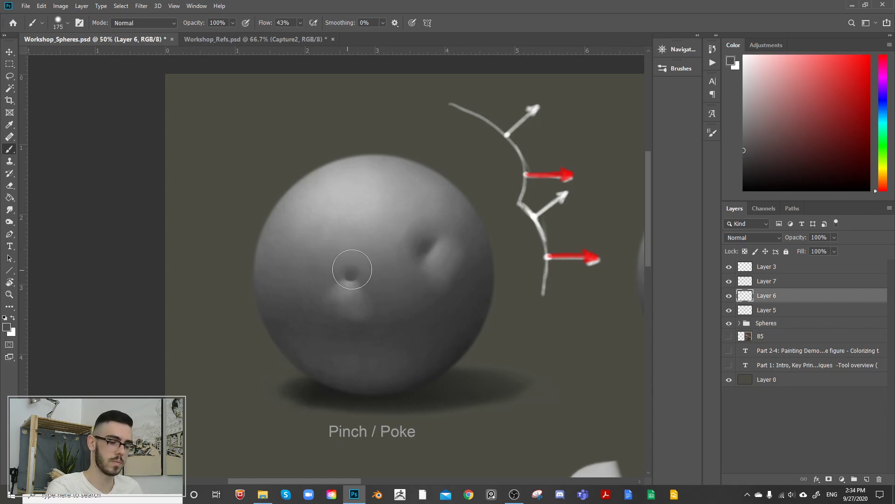
key(bracketright)
key(bracketright)
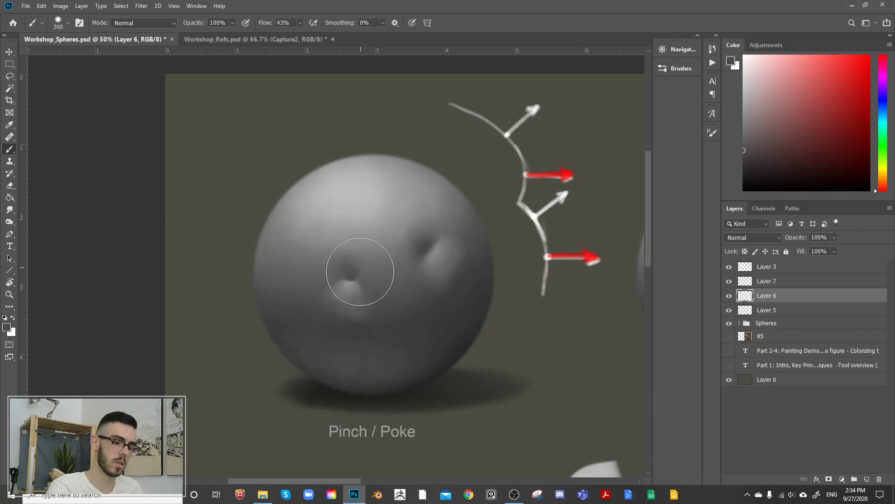
key(bracketright)
alt+click(342, 254)
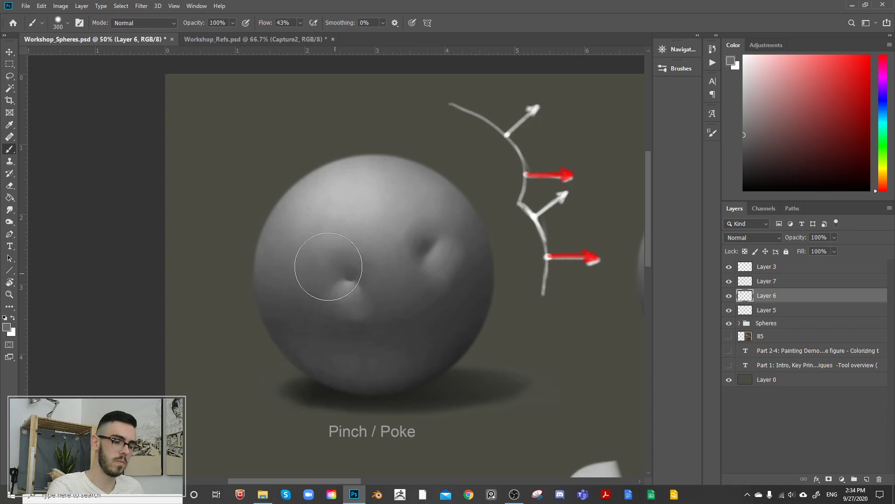
alt+click(352, 262)
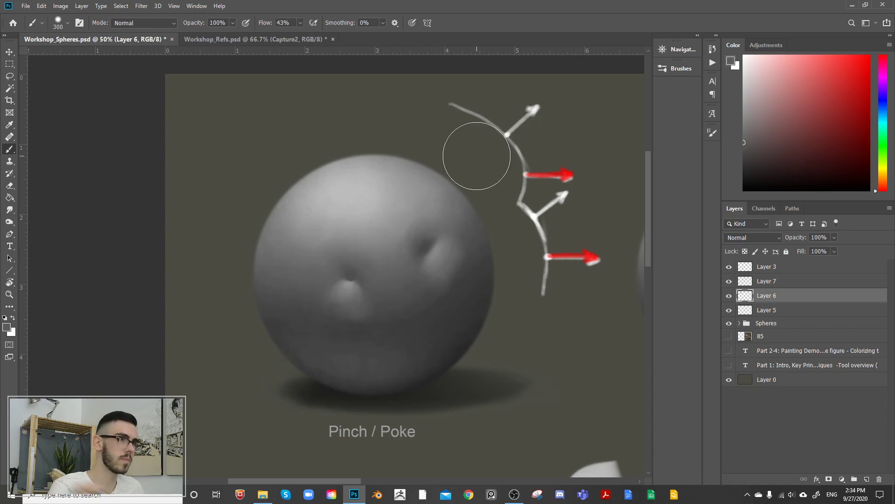
Step: Reshape the central dent's dark core and its upper transition with sampled darker greys, reducing the brush from 200 to 50 px
alt+click(349, 294)
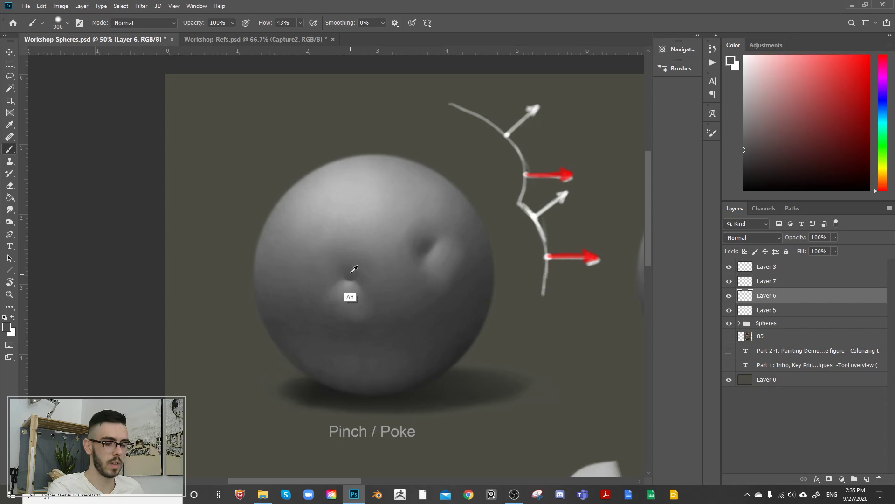
key(bracketleft)
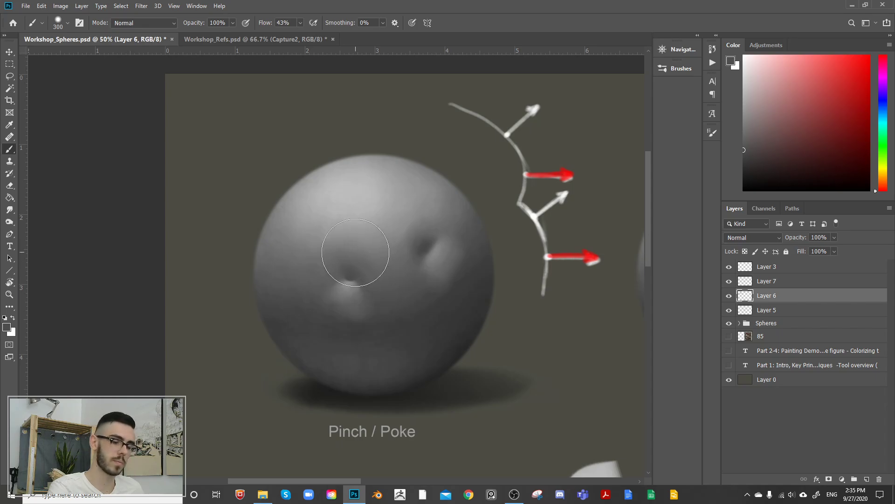
alt+click(352, 280)
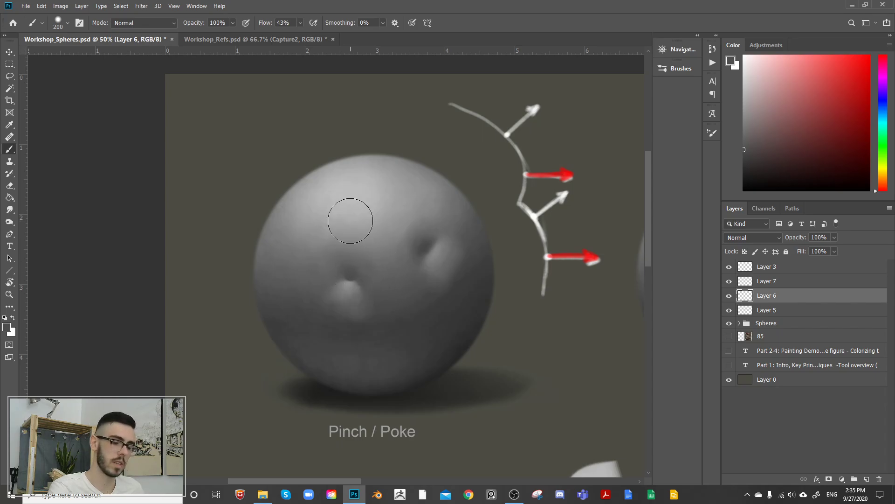
alt+click(350, 238)
key(bracketright)
key(bracketleft)
key(bracketleft)
key(bracketleft)
key(bracketleft)
key(bracketleft)
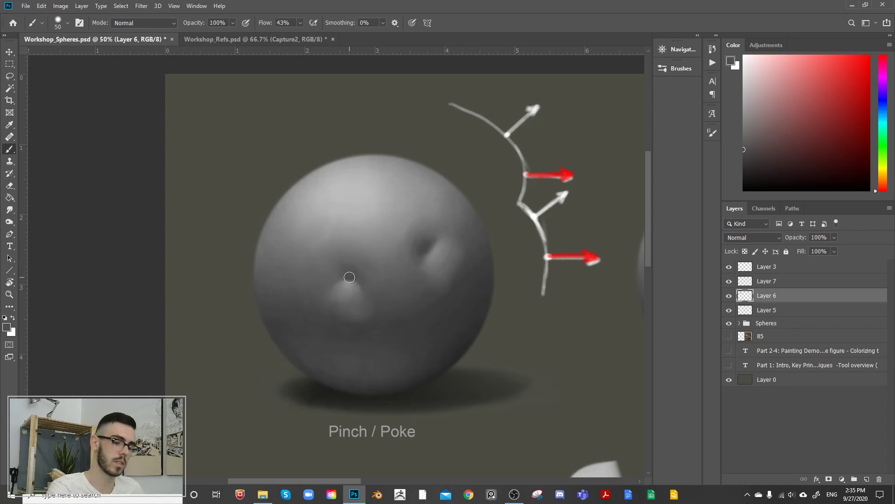
Step: Brighten the central dent's lower lip with a sampled light grey at 80 px, and enlarge the brush to 250 px for blending
key(bracketright)
key(bracketright)
alt+click(355, 240)
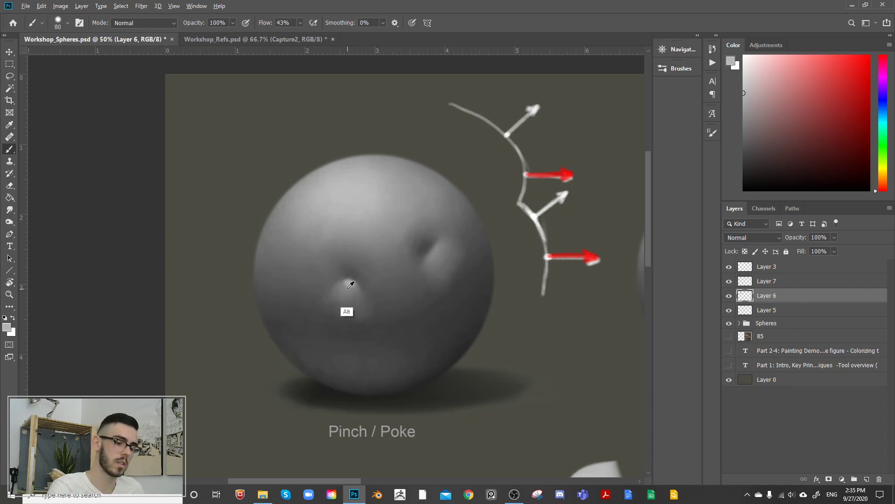
alt+click(348, 286)
alt+click(350, 281)
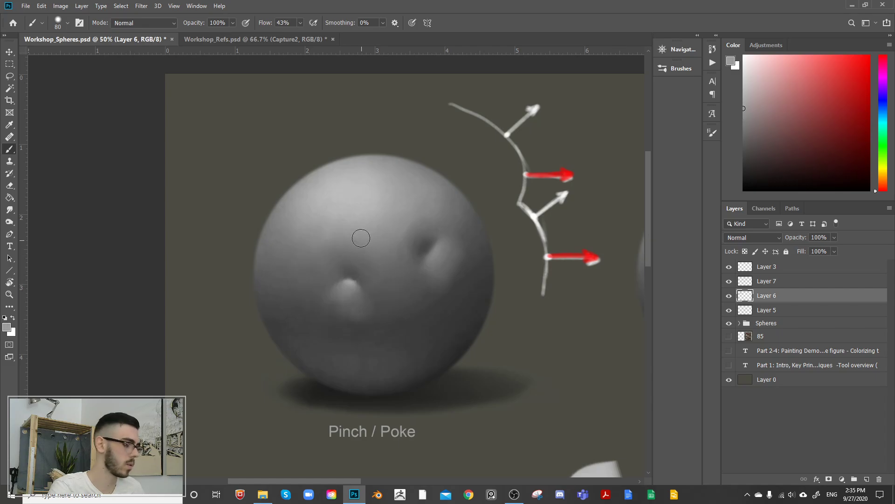
key(bracketright)
key(bracketright)
key(bracketright)
key(bracketright)
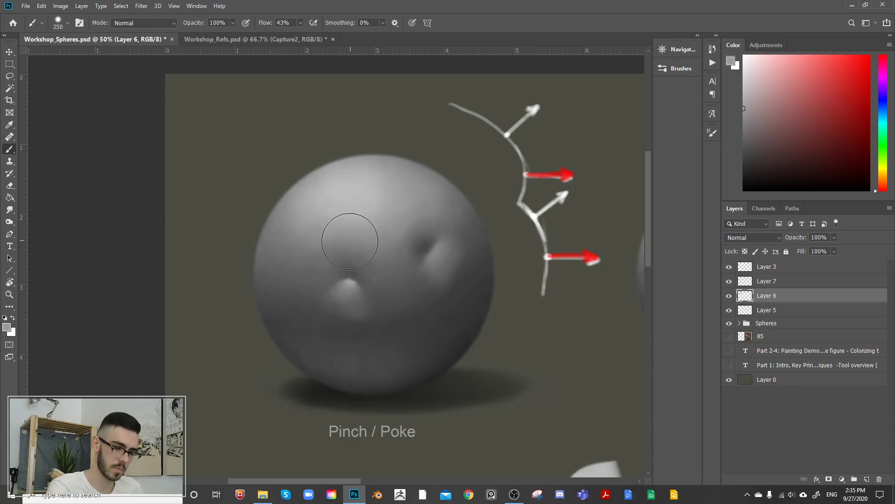
Step: Deepen the central dent's hollow with a dark tone sampled near the sphere's shadow edge, using a 125 to 200 px brush
alt+click(440, 373)
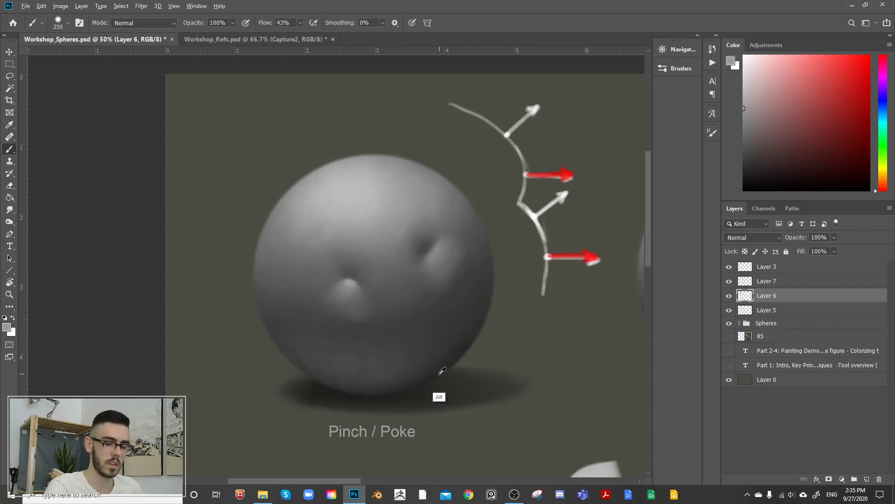
key(bracketleft)
key(bracketleft)
key(bracketleft)
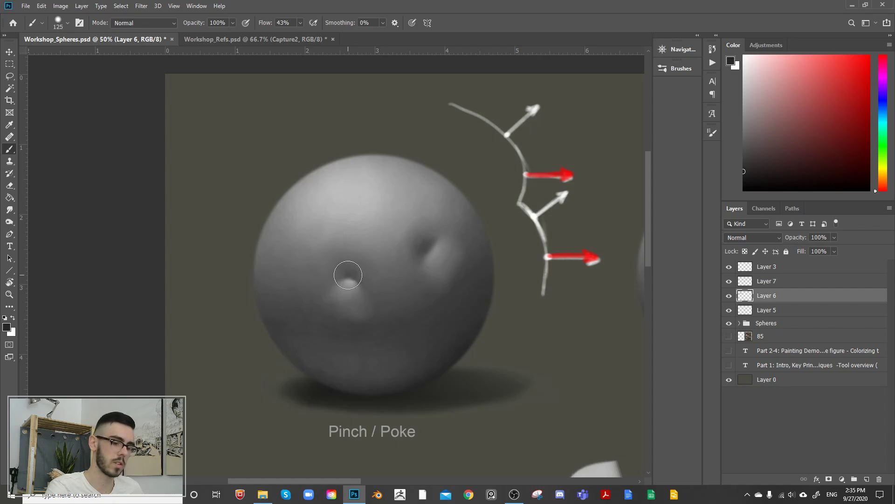
key(bracketright)
key(bracketright)
key(bracketright)
alt+click(355, 269)
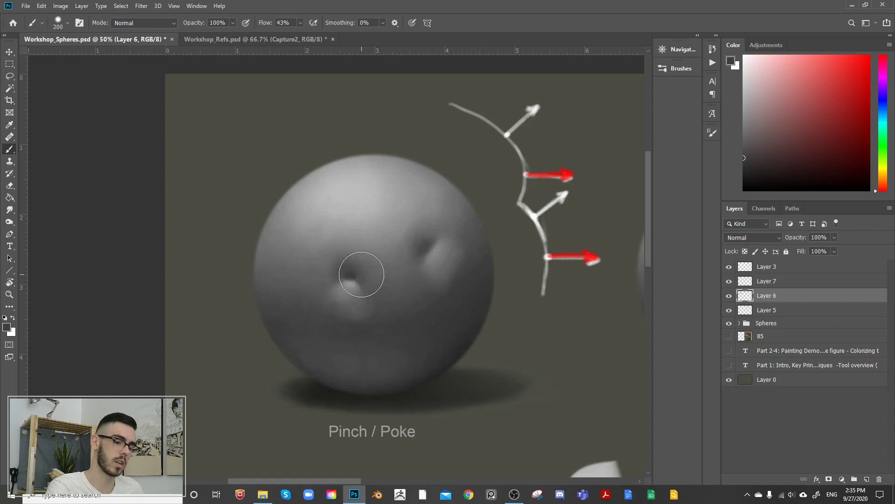
alt+click(351, 277)
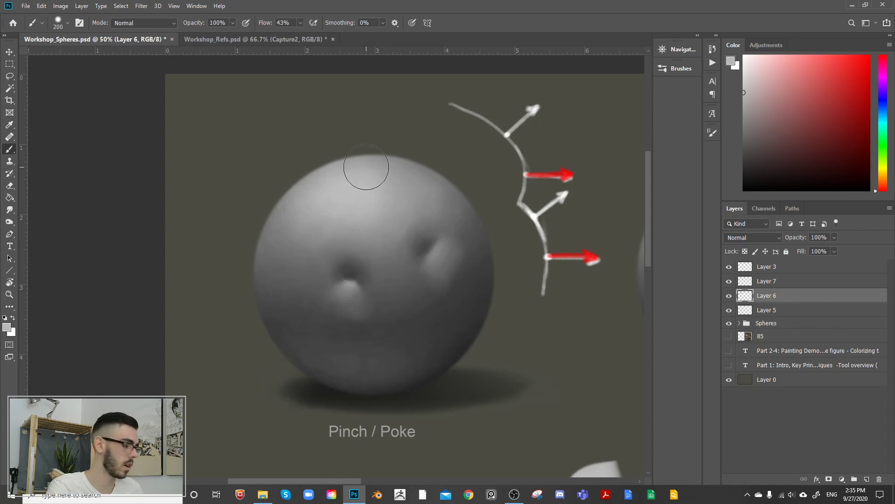
Step: Strengthen the highlight just below the central dent's dark hollow with light grey and a 125 px brush
key(bracketleft)
key(bracketleft)
key(bracketleft)
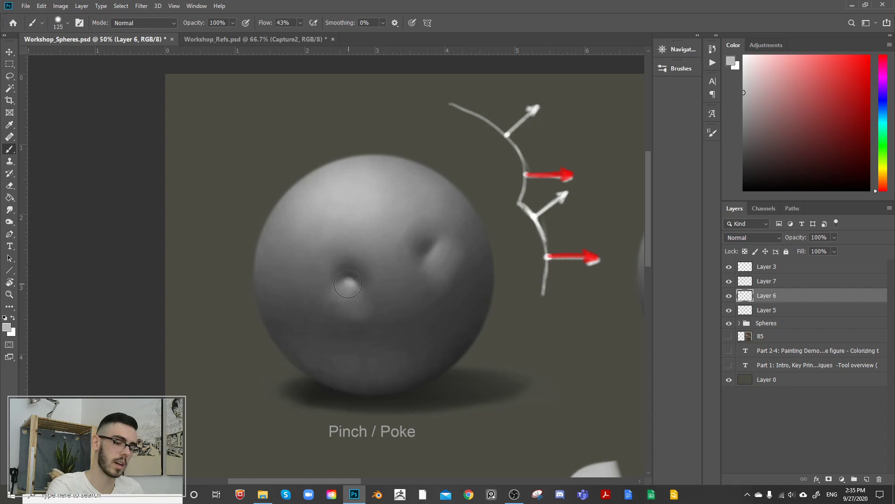
alt+click(357, 260)
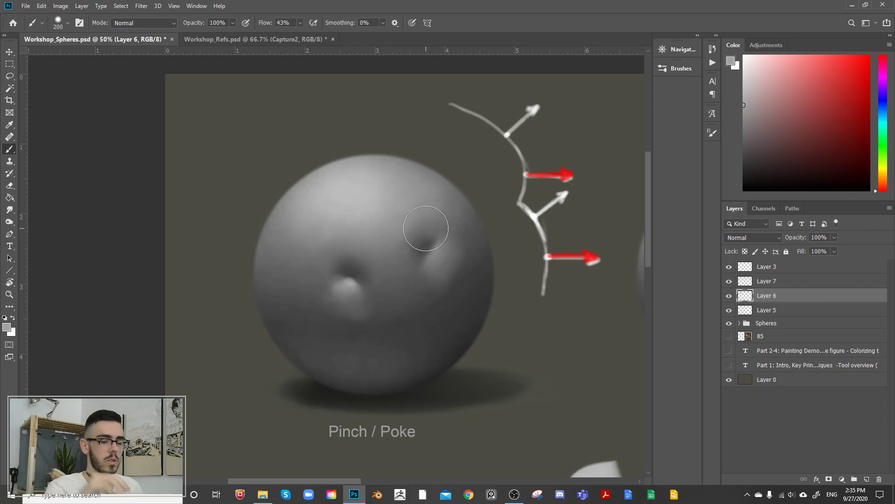
Step: Sharpen the bright lower lip of the central dent with light grey, reducing the brush from 200 to 90 px
alt+click(351, 270)
key(bracketleft)
key(bracketleft)
key(bracketleft)
key(bracketleft)
key(bracketleft)
key(bracketleft)
key(bracketleft)
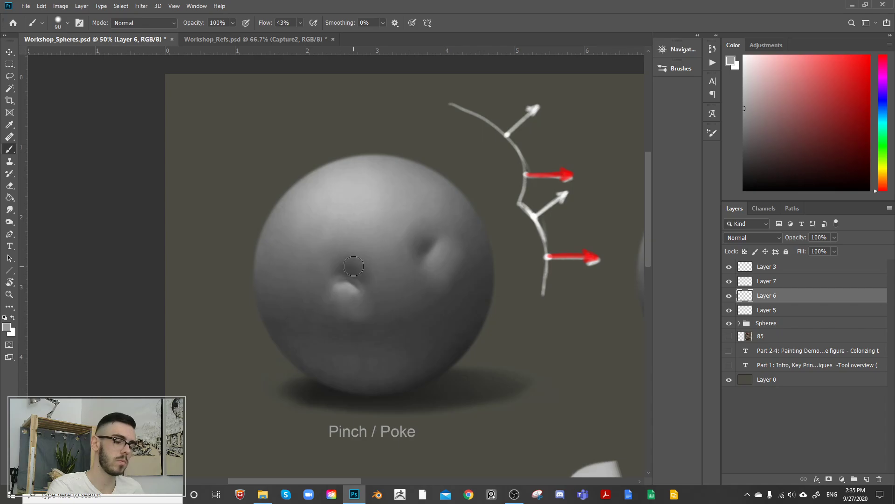
alt+click(349, 303)
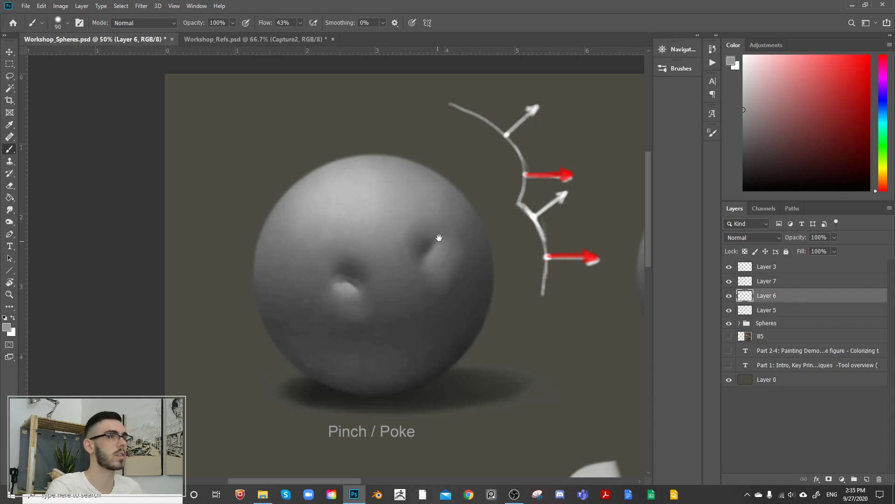
Step: Darken the central dent's core just above its bright lip with dark grey, using a 70 to 80 px brush
alt+click(349, 301)
key(bracketleft)
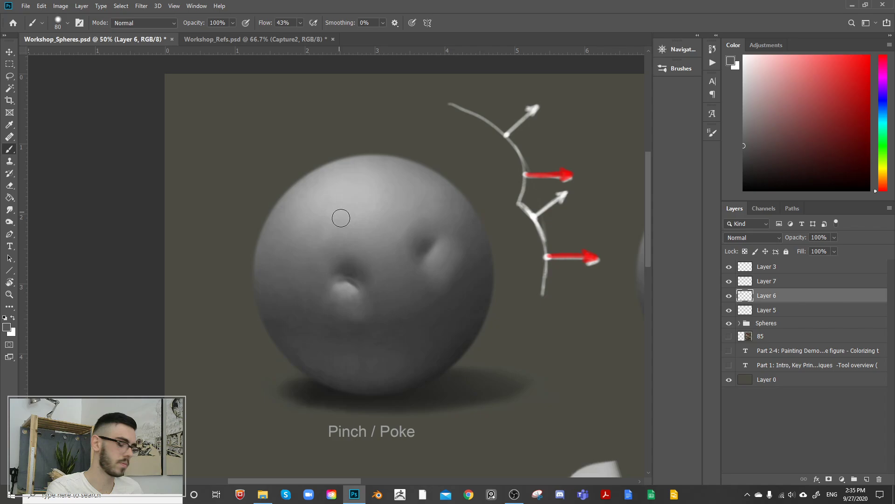
alt+click(344, 271)
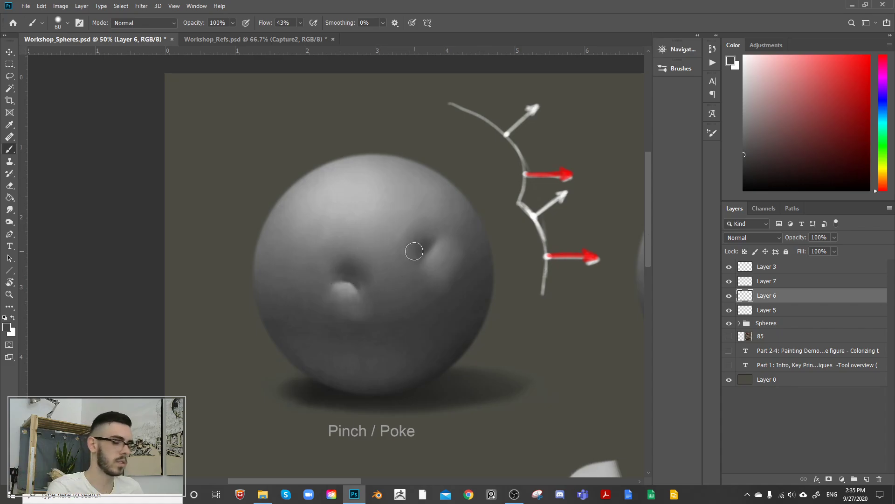
Step: Blend the central dent's left side into the surrounding sphere with a sampled mid grey and a 250 to 300 px brush
key(bracketright)
key(bracketright)
key(bracketright)
key(bracketright)
key(bracketright)
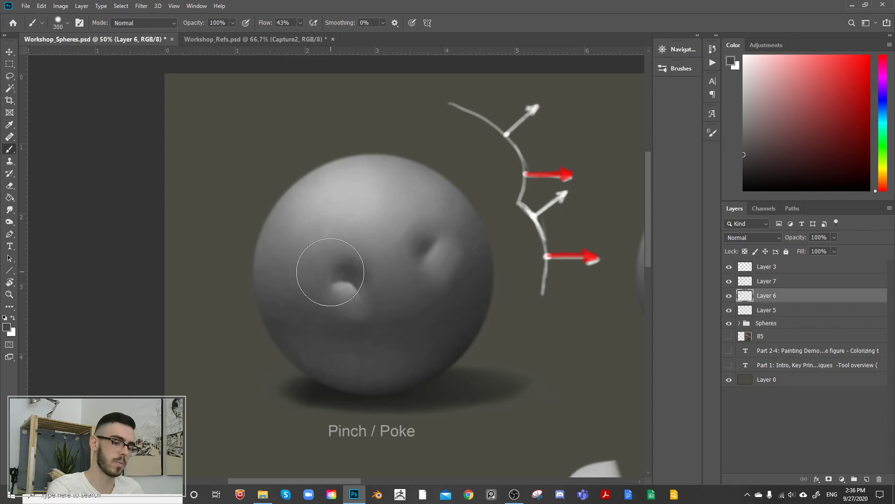
alt+click(322, 255)
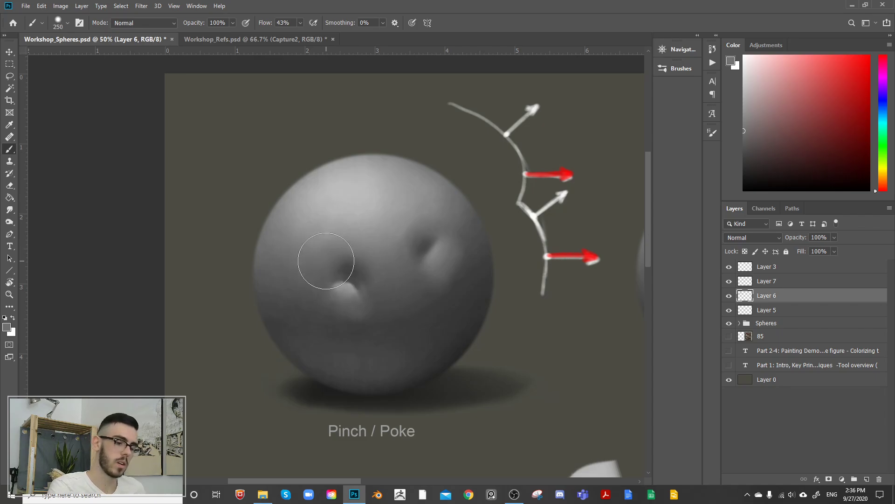
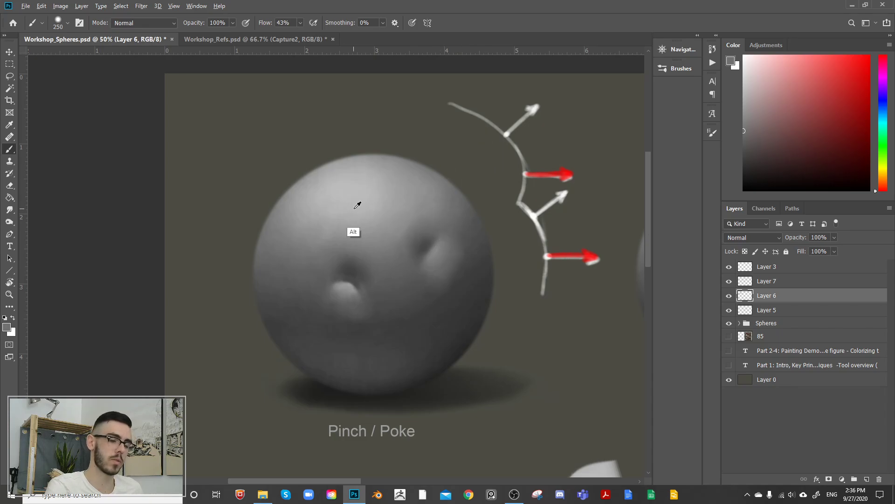
Step: Paint a light grey diagonal highlight near the Pinch / Poke sphere's left edge, using sampled greys and a 150 to 200 px brush
alt+click(363, 193)
key(bracketleft)
key(bracketleft)
key(bracketleft)
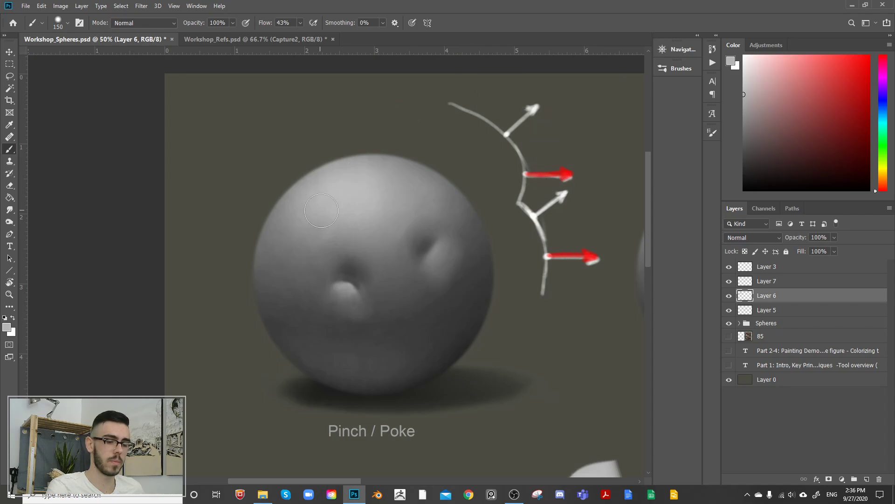
alt+click(336, 205)
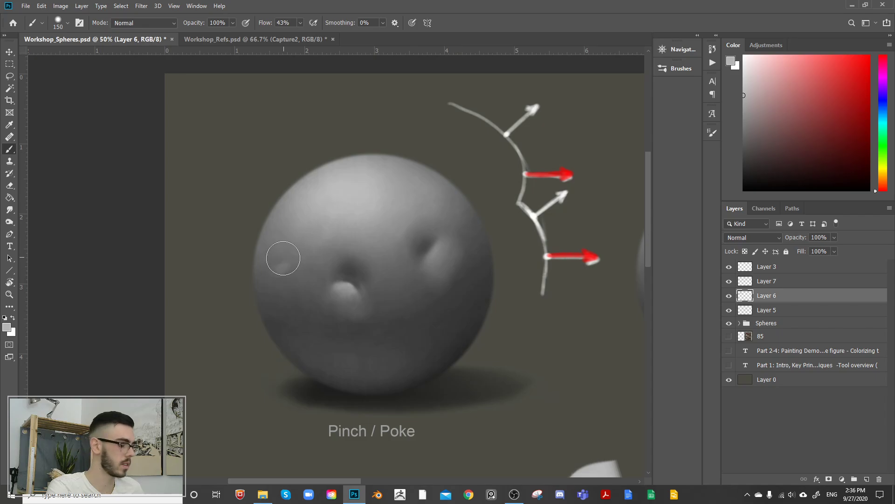
key(bracketleft)
key(bracketleft)
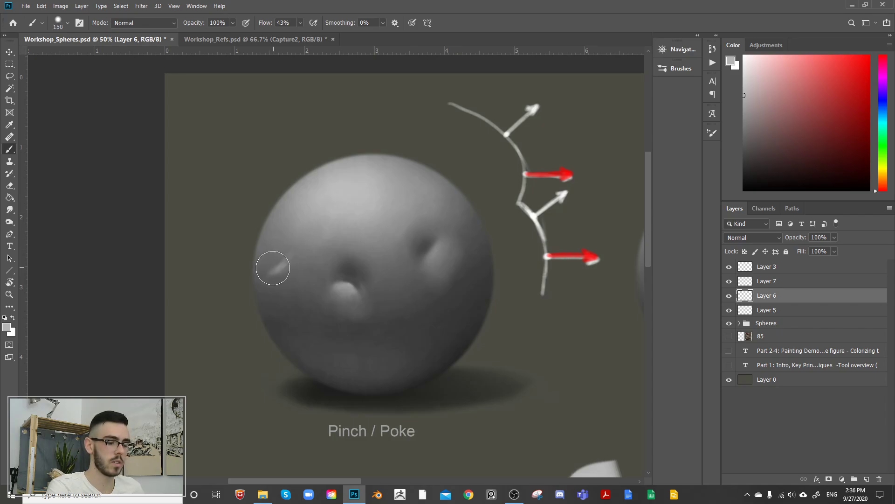
drag(272, 267, 288, 234)
key(bracketright)
key(bracketright)
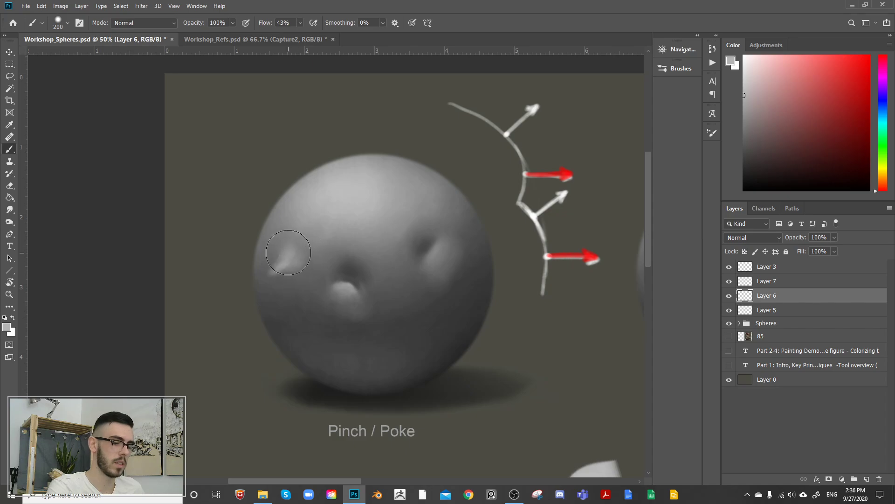
alt+click(277, 283)
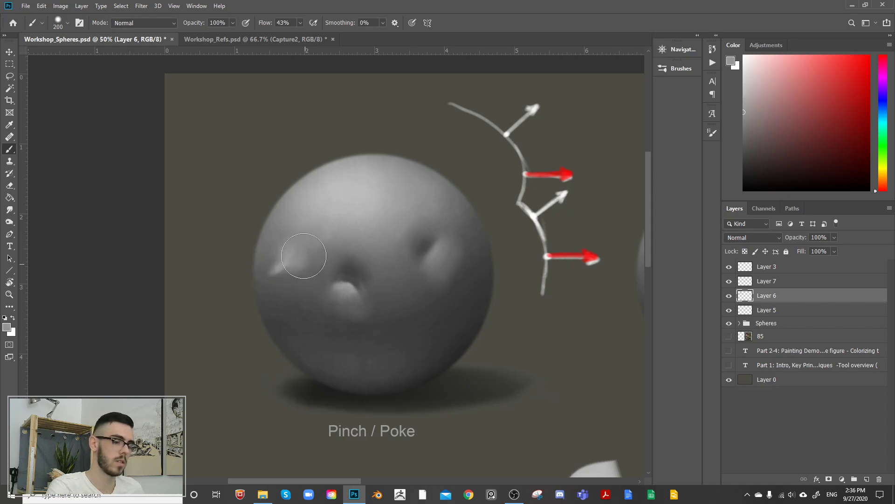
Step: Paint a dark grey shadow directly beneath the left highlight, enlarging the brush from 150 to 250 px
alt+click(285, 347)
key(bracketleft)
key(bracketleft)
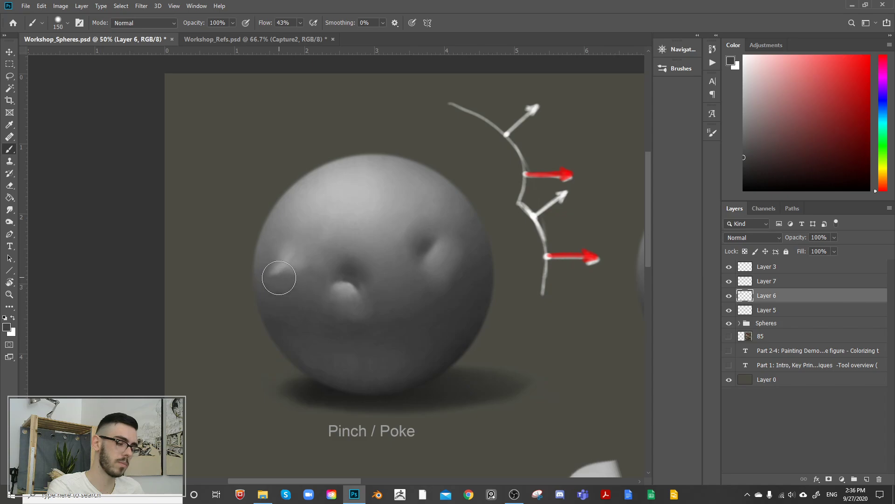
key(bracketright)
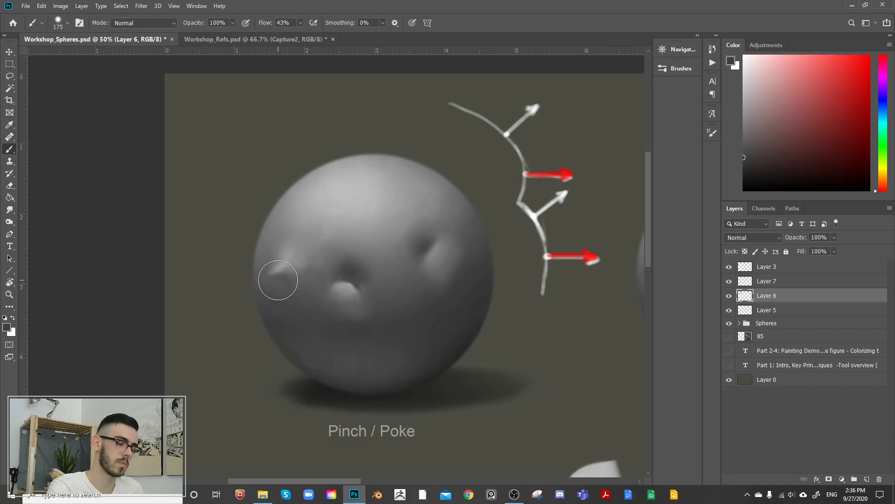
key(bracketright)
key(bracketright)
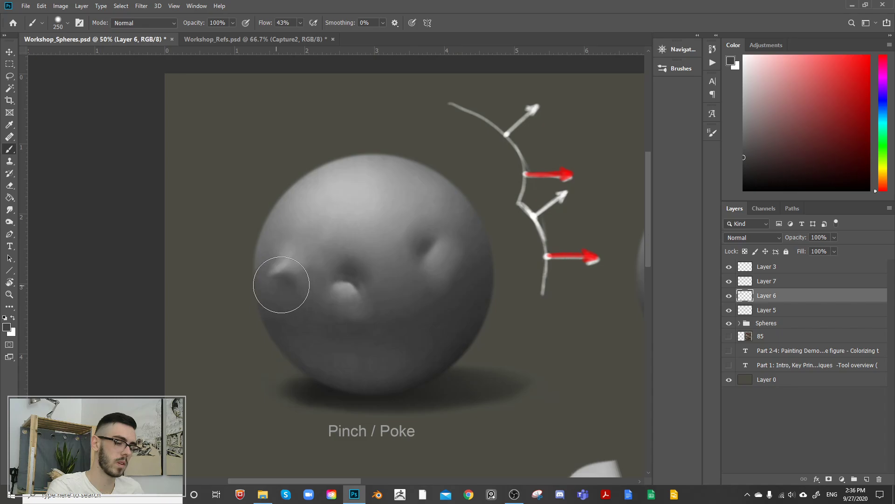
drag(294, 282, 308, 306)
alt+click(299, 278)
drag(393, 213, 409, 234)
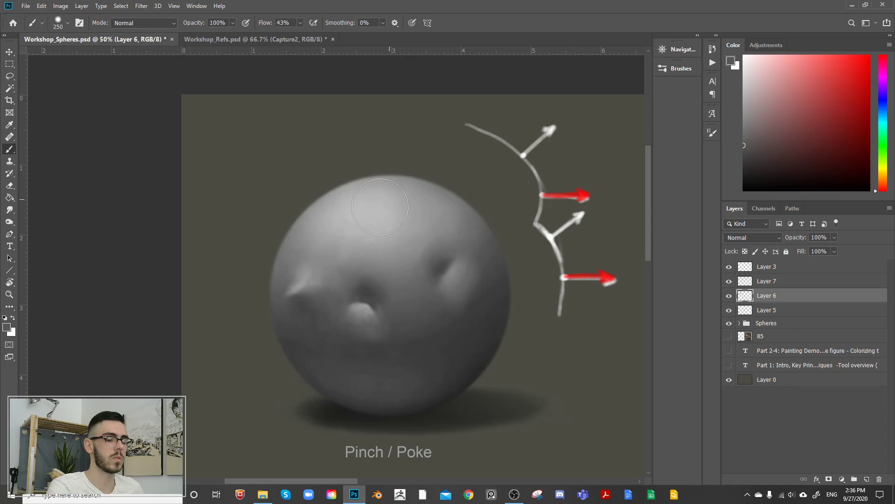
Step: Blend the left form's upper side into the sphere with sampled mid greys and a 250 px brush
mouse_move(302, 281)
mouse_down()
mouse_move(318, 264)
mouse_move(306, 274)
mouse_move(311, 253)
mouse_move(310, 264)
mouse_move(328, 271)
mouse_move(291, 285)
mouse_up()
alt+click(314, 262)
alt+click(328, 237)
alt+click(306, 273)
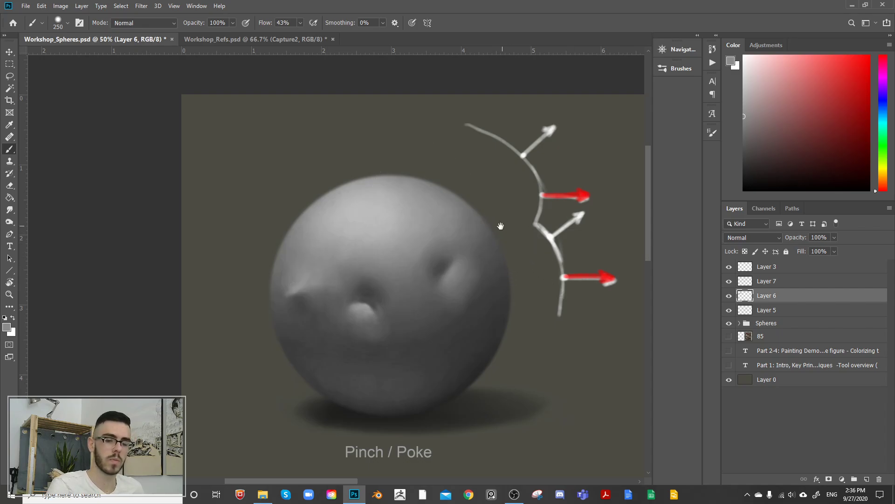
Step: Hide and reshow Layer 6 to compare the sphere with and without the painted surface forms
drag(500, 224, 468, 231)
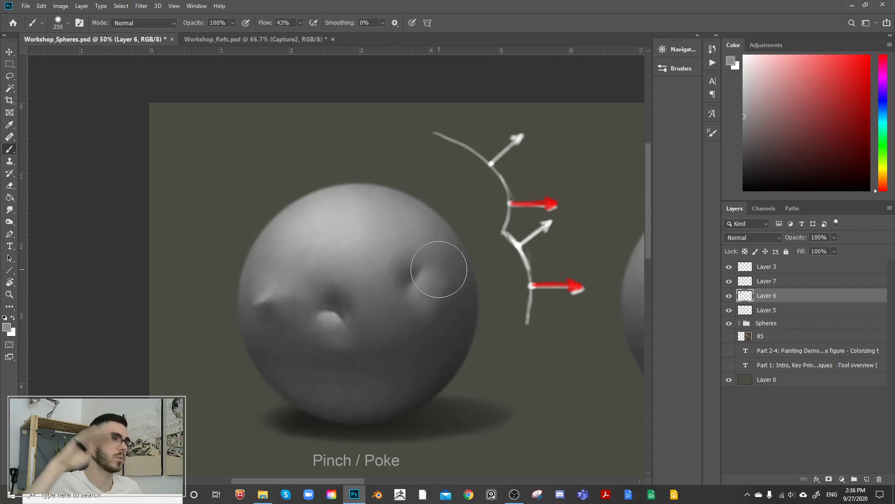
click(730, 295)
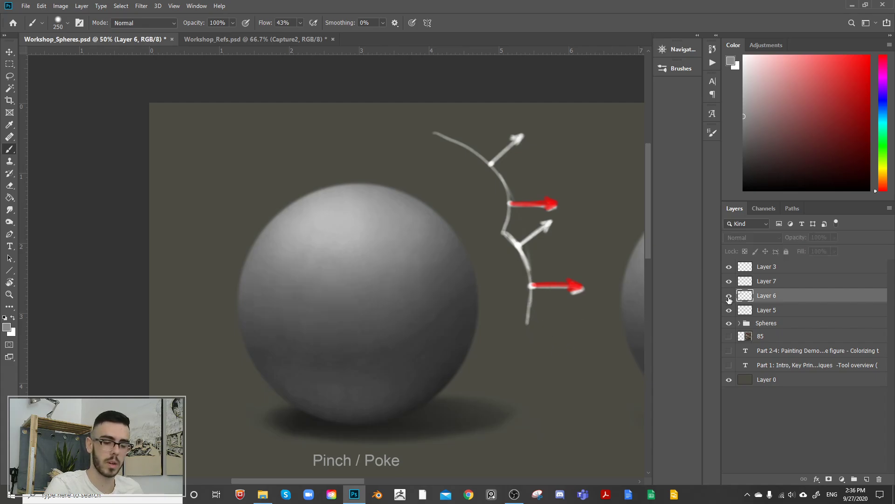
click(730, 295)
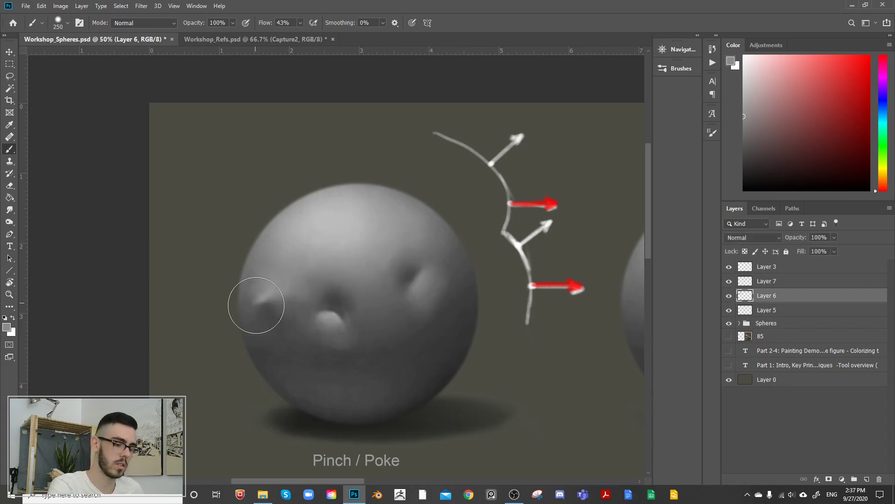
Step: Soften the left form's sharp highlight and outer edge with sampled dark and mid greys, using a 250 px brush
alt+click(263, 336)
key([)
key(bracketright)
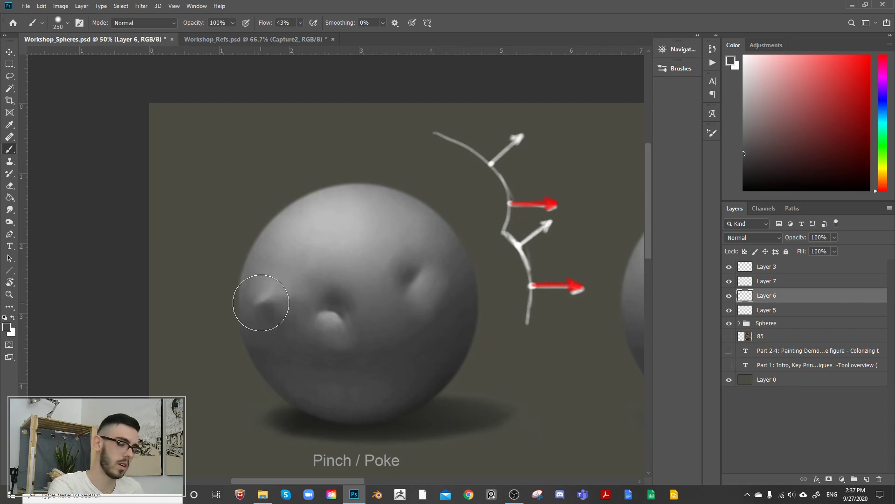
alt+click(252, 306)
drag(251, 300, 253, 303)
alt+click(273, 289)
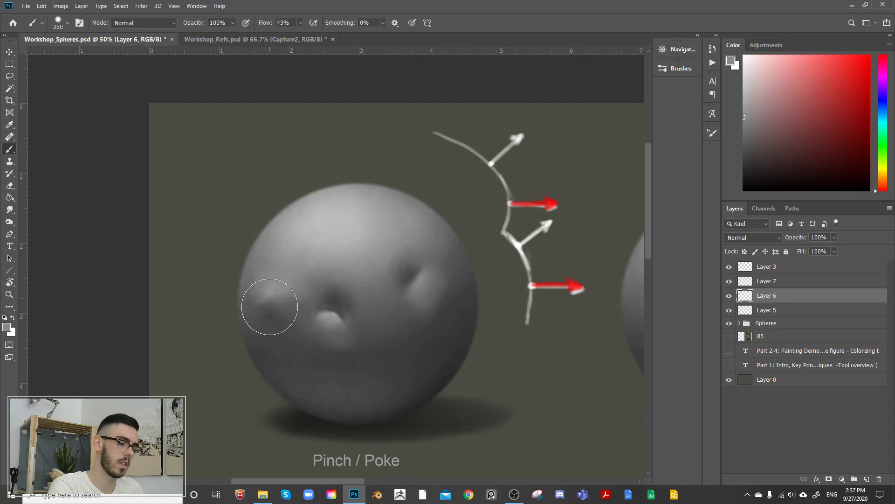
alt+click(252, 309)
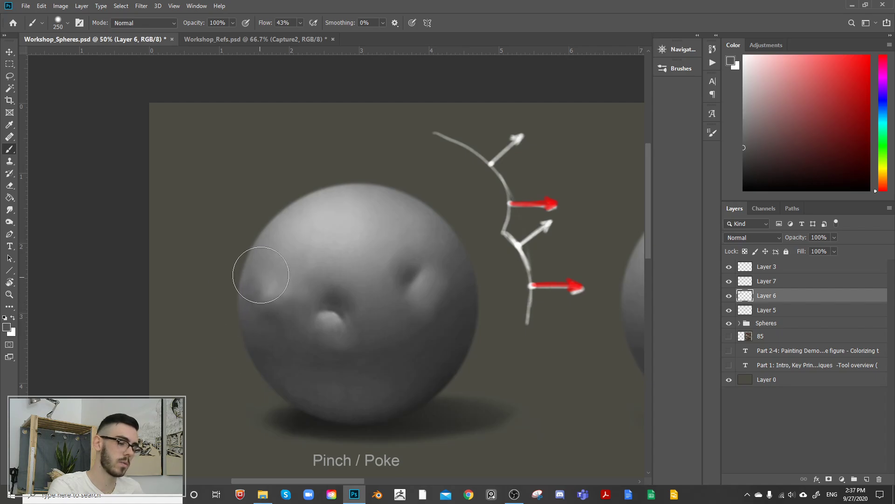
Step: Rebuild the left form's upper plane as a broad, soft highlight with sampled light greys and a 250 px brush
alt+click(267, 297)
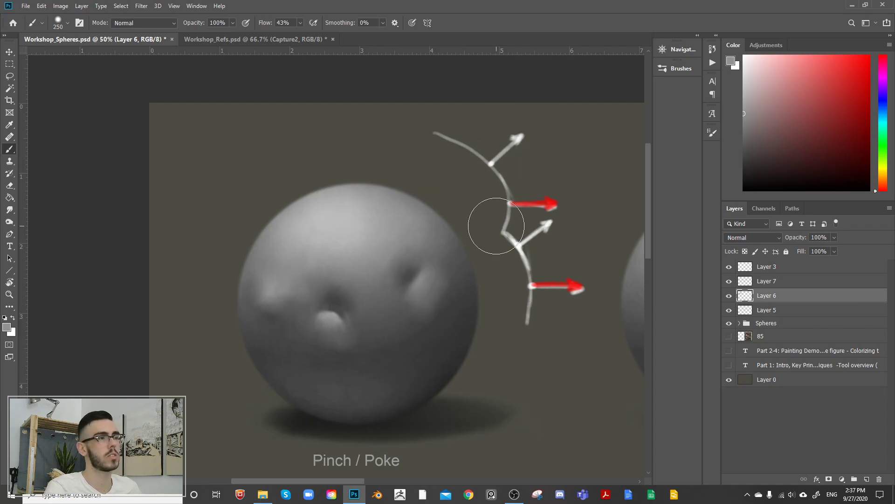
alt+click(271, 290)
drag(278, 272, 288, 286)
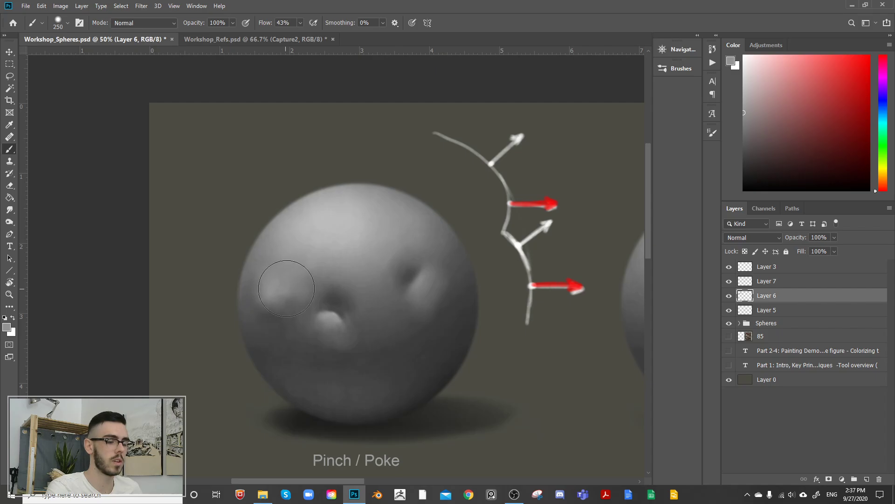
alt+click(275, 293)
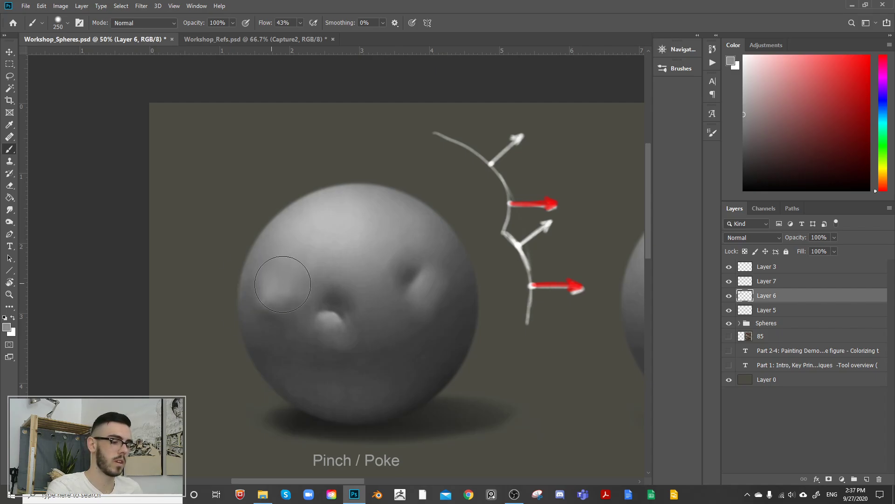
Step: Deepen the shadow under the left form's soft highlight with sampled dark grey and a 250 px brush
mouse_move(274, 263)
mouse_down()
mouse_move(284, 299)
mouse_move(297, 300)
mouse_move(286, 280)
mouse_move(305, 283)
mouse_move(299, 297)
mouse_move(284, 283)
mouse_move(296, 271)
mouse_move(309, 287)
mouse_move(358, 207)
mouse_move(274, 319)
mouse_up()
alt+click(254, 347)
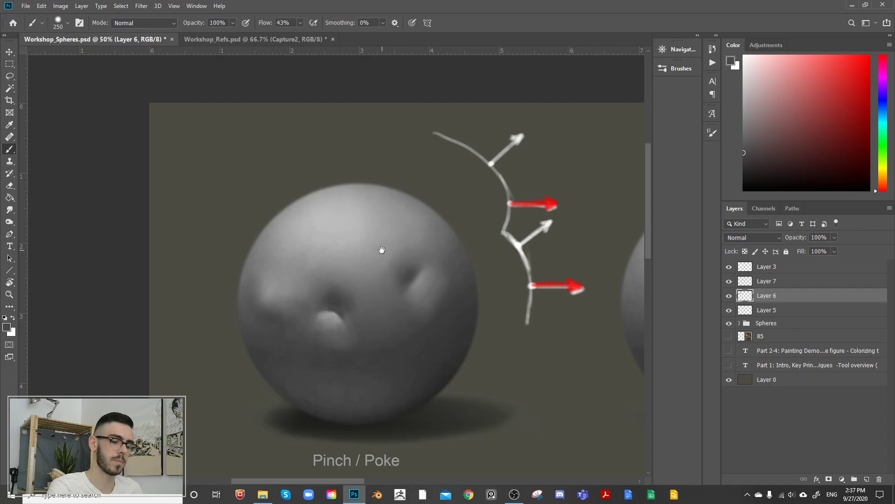
drag(381, 250, 361, 240)
alt+click(242, 304)
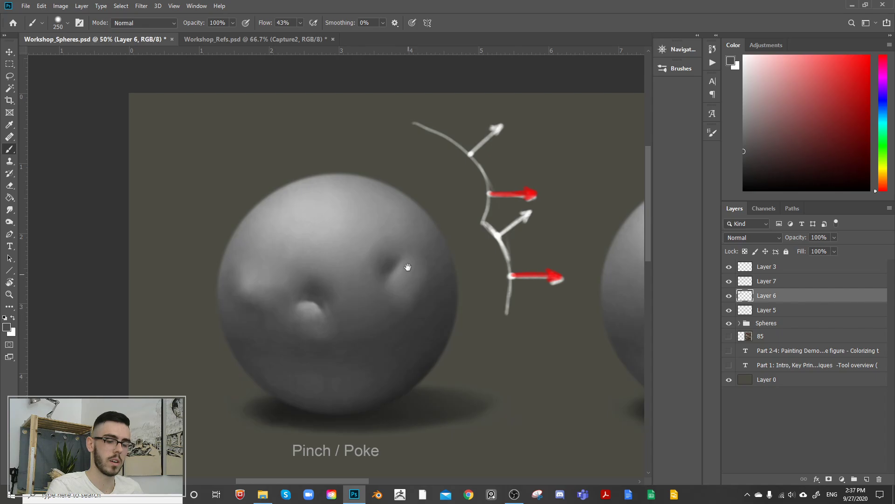
Step: Turn the right dent's sharp crease into a rounded dark hollow with sampled dark greys and a 250 px brush
alt+click(390, 266)
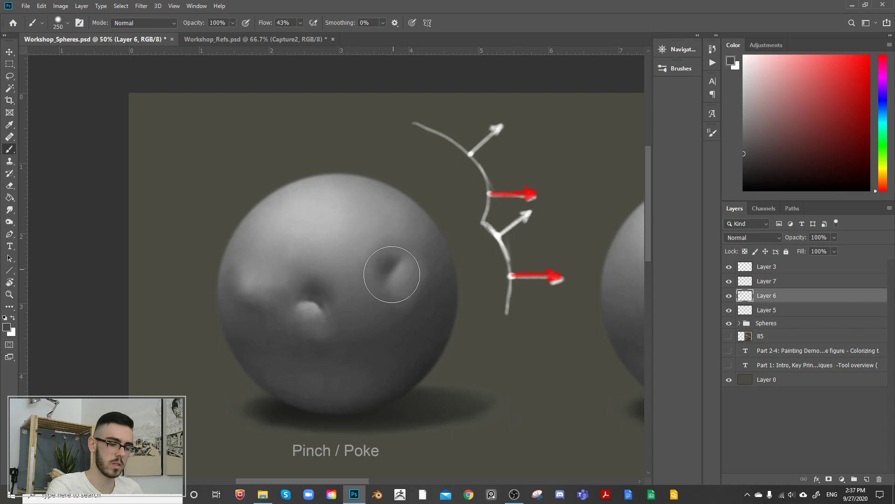
mouse_move(392, 276)
mouse_down()
mouse_move(402, 276)
mouse_move(402, 261)
mouse_up()
alt+click(402, 277)
alt+click(390, 250)
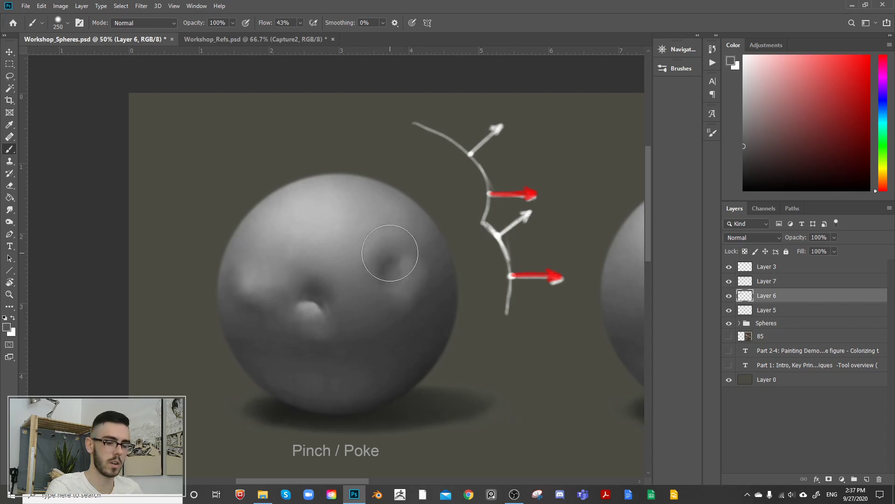
alt+click(338, 367)
mouse_move(384, 251)
mouse_down()
mouse_move(397, 263)
mouse_move(395, 252)
mouse_move(392, 266)
mouse_move(406, 269)
mouse_move(405, 284)
mouse_move(401, 271)
mouse_up()
Step: Lighten the lower rim of the right dent with sampled lighter greys and a 250 px brush
alt+click(344, 206)
alt+click(392, 289)
alt+click(402, 286)
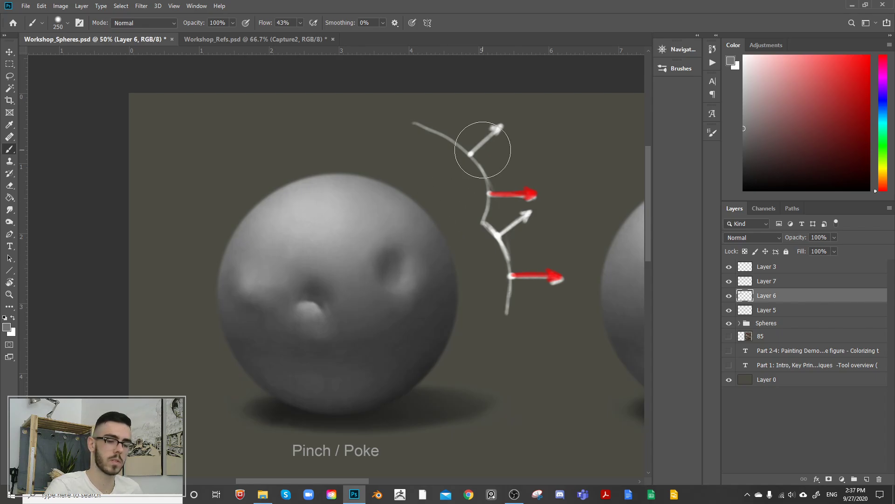
Step: Draw a smooth red wavy profile curve on Layer 7 beside the white angular profile, using a 35 px brush
click(729, 281)
click(767, 280)
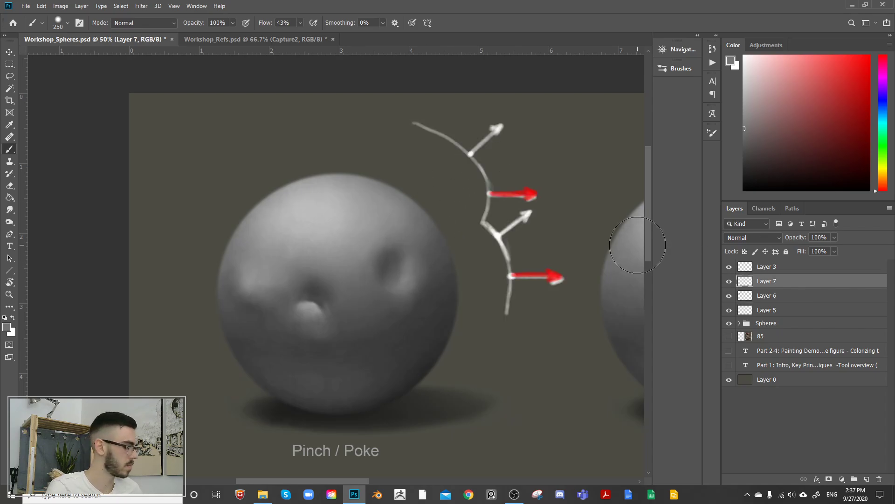
click(857, 78)
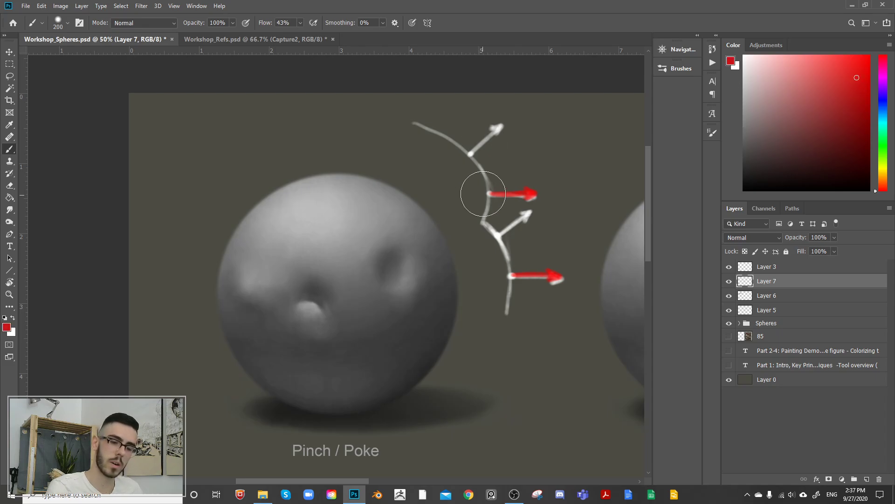
key(bracketleft)
key(bracketleft)
key(bracketleft)
key(bracketleft)
key(bracketleft)
key(bracketleft)
key(bracketleft)
key(bracketleft)
key(bracketleft)
key(bracketleft)
key(bracketleft)
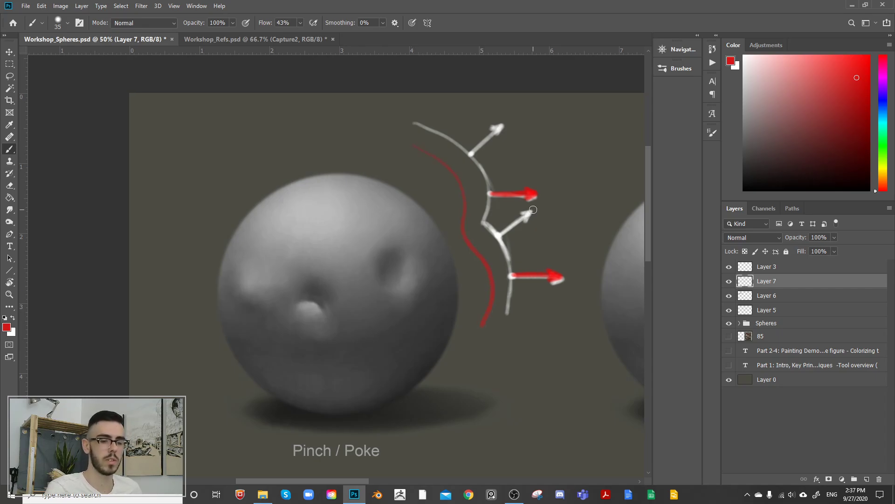
Step: Toggle the visibility of Layer 7 to check its profile diagrams, with the Crease / Ridge sphere in view
click(730, 281)
click(731, 282)
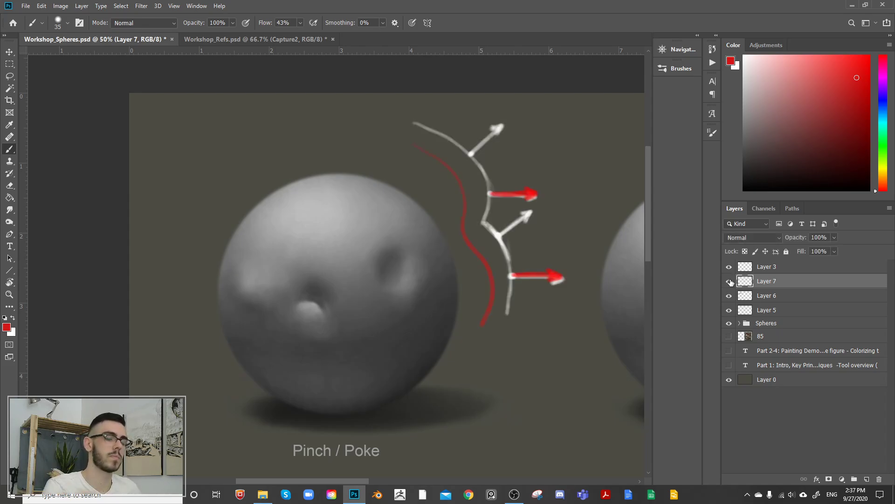
drag(587, 235, 480, 220)
drag(544, 210, 516, 190)
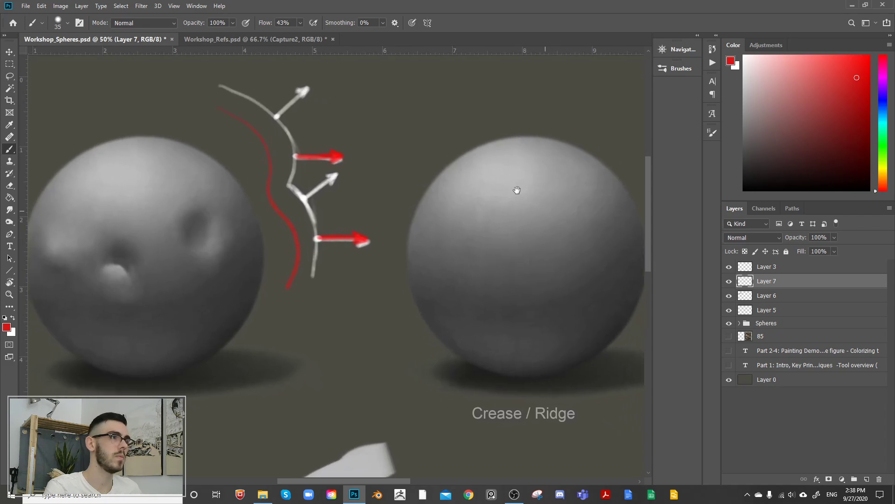
click(730, 284)
click(731, 281)
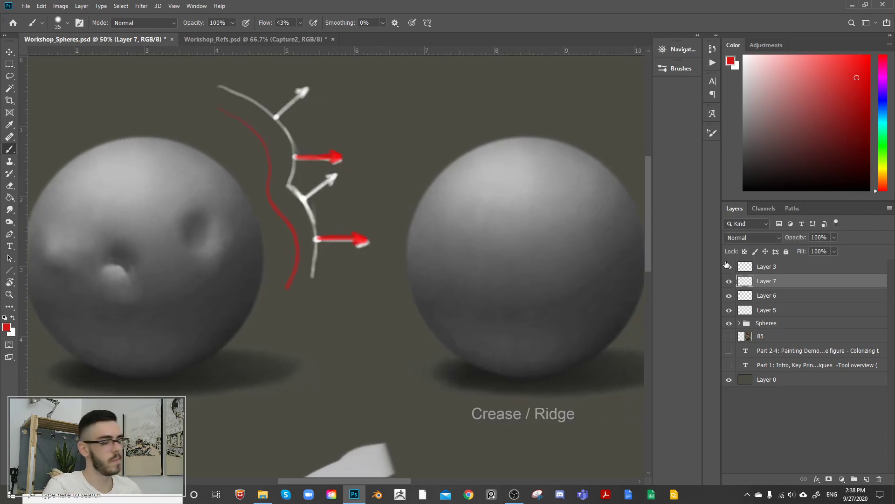
Step: Delete and restore Layer 7, and instead hide it at the top of the layer stack
key(Delete)
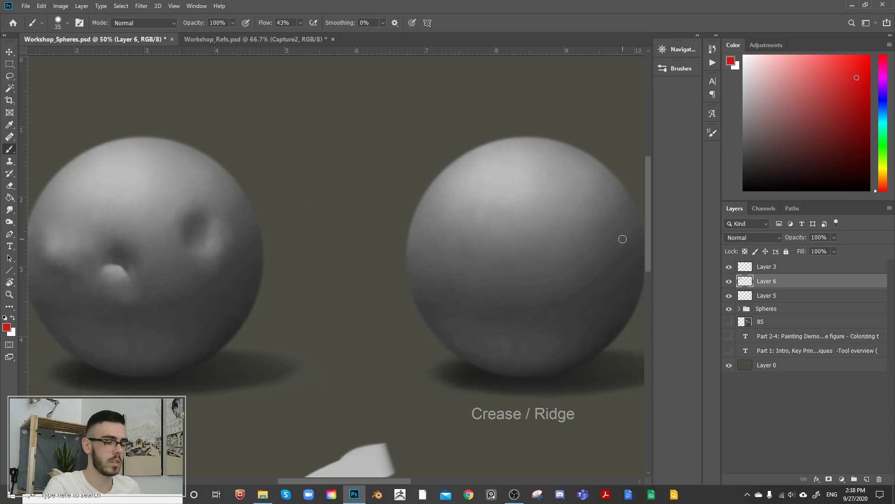
key(ctrl+z)
drag(780, 284, 782, 261)
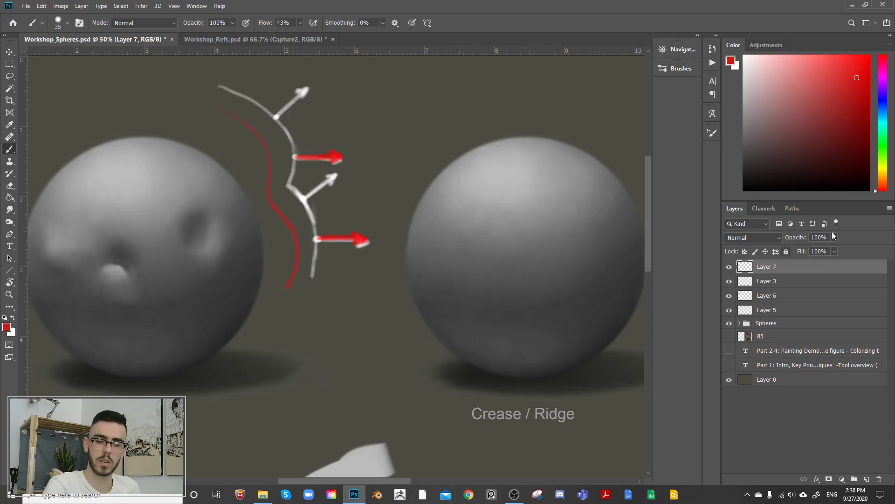
click(729, 267)
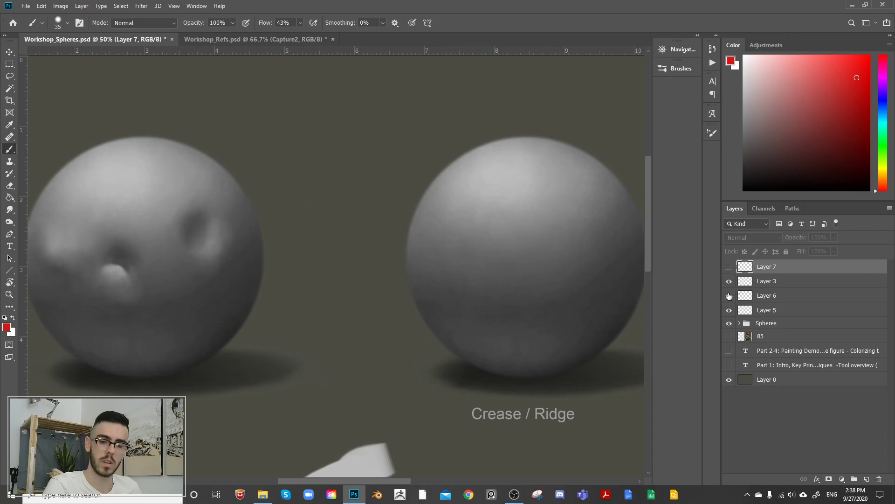
Step: Check the contents of Layer 6 and Layer 3 by toggling their visibility, and delete Layer 3
click(730, 295)
click(730, 295)
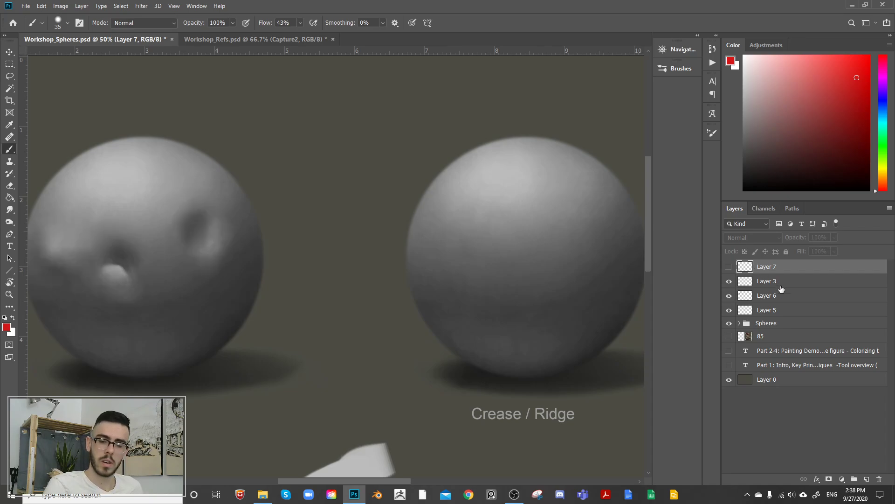
click(742, 284)
key(Delete)
drag(582, 297, 541, 298)
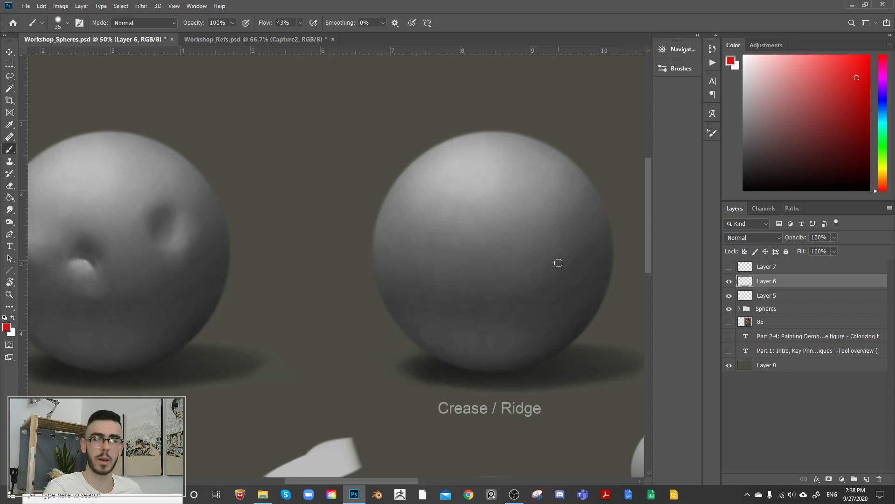
Step: Compare the spheres with and without the paint on Layer 6, leaving the layer visible and a mid grey as the painting colour
drag(579, 244, 548, 261)
click(729, 284)
click(729, 283)
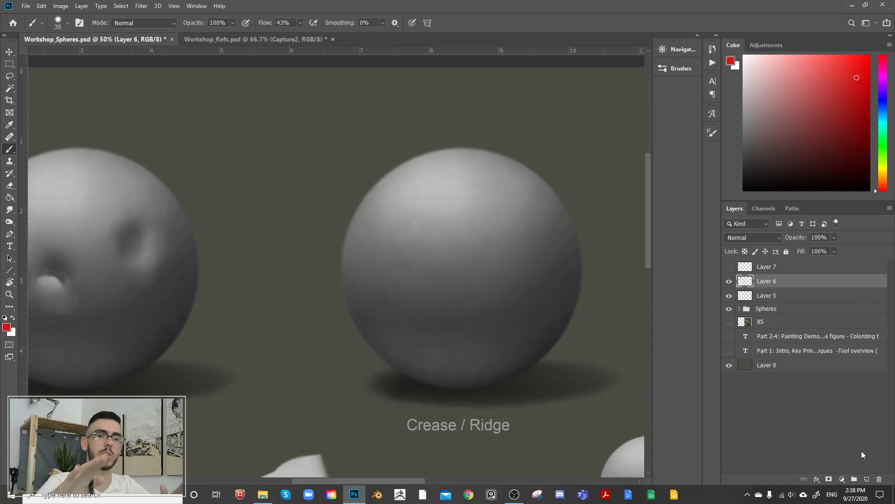
click(729, 284)
click(729, 282)
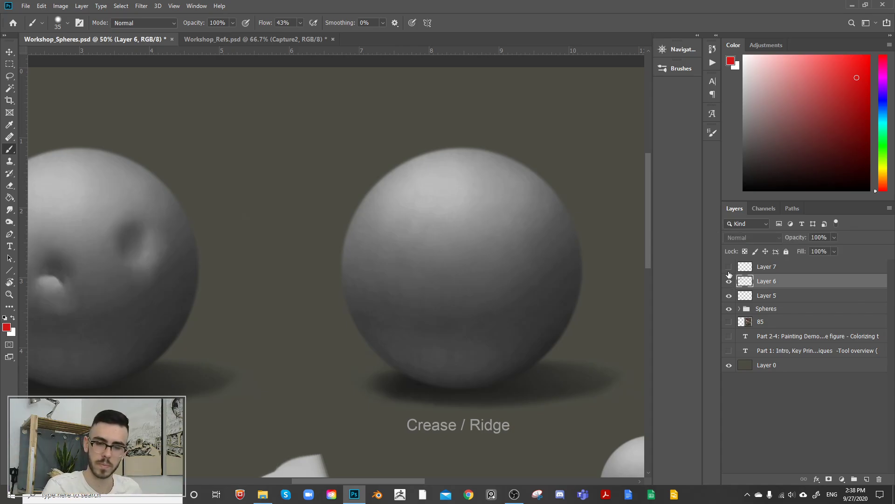
drag(764, 102, 744, 102)
click(731, 282)
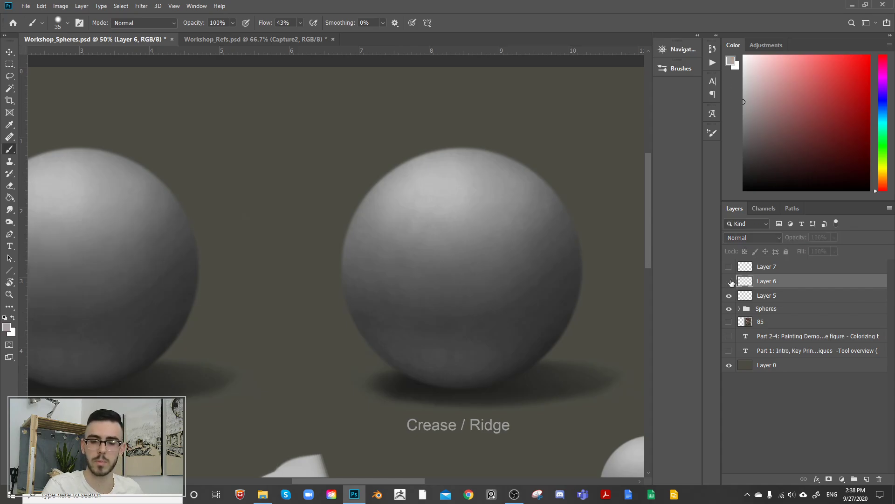
click(730, 282)
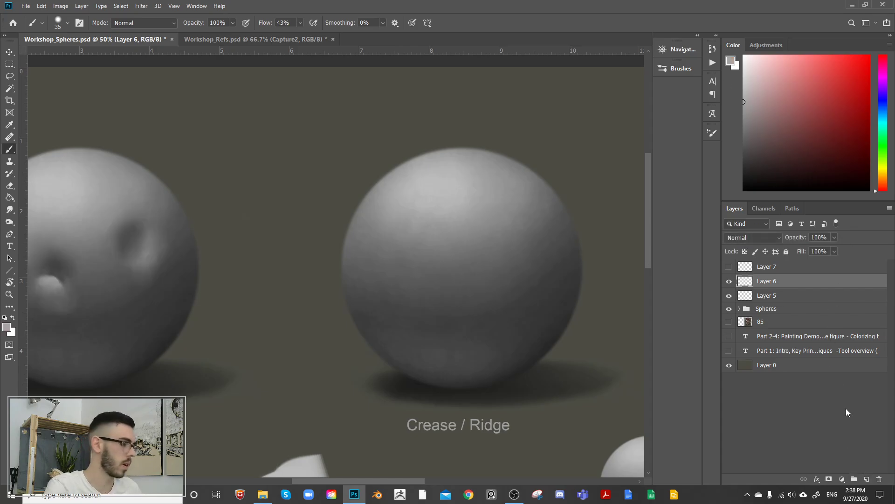
Step: Paint a soft, curved light-grey ridge stroke diagonally across the right half of the Crease / Ridge sphere on Layer 6, using sampled greys
alt+click(76, 177)
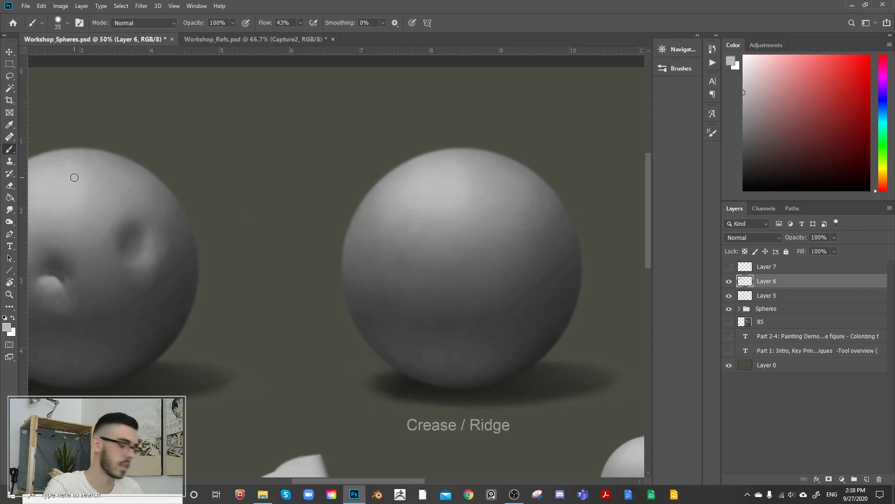
key(bracketright)
key(bracketright)
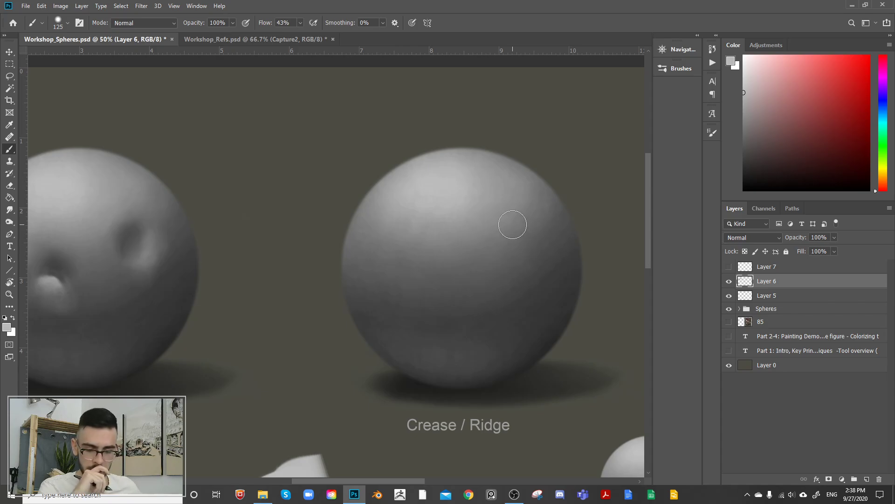
key(bracketright)
key(bracketright)
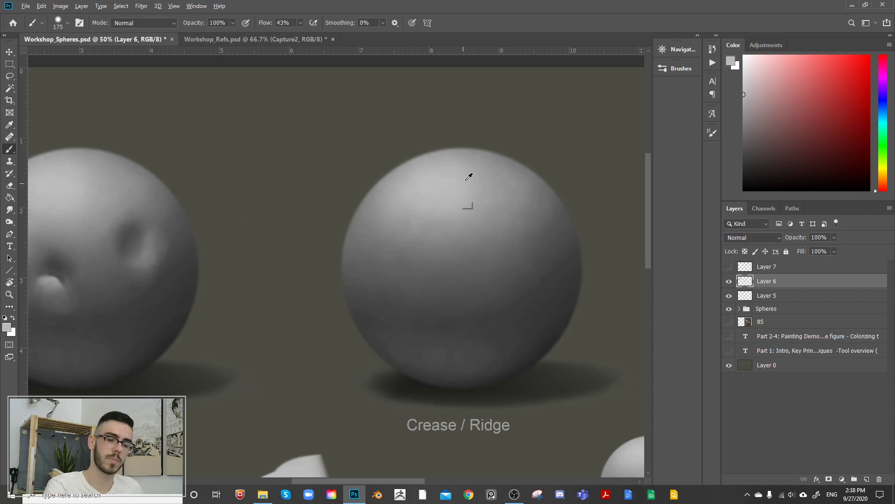
alt+click(505, 250)
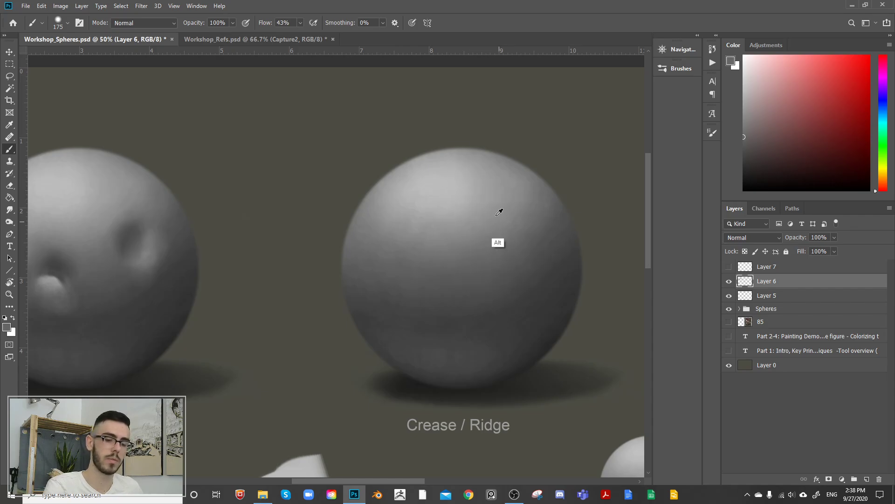
alt+click(454, 196)
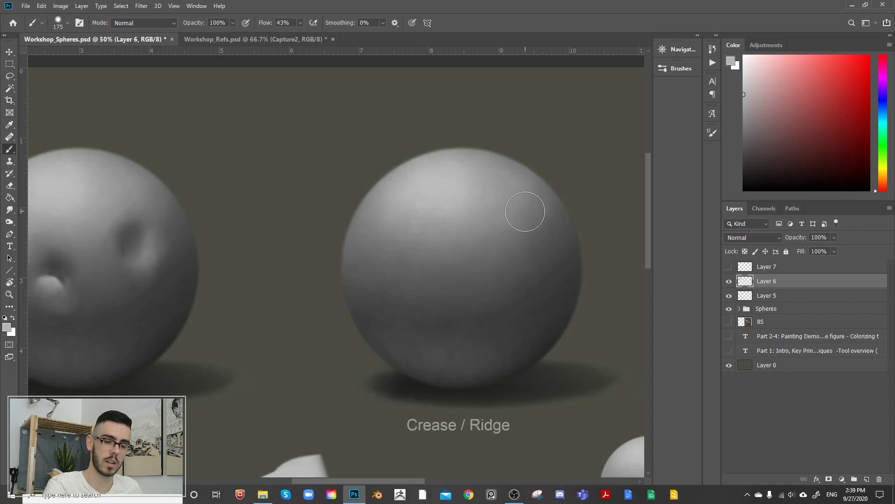
drag(522, 225, 447, 290)
mouse_move(535, 205)
mouse_down()
mouse_move(514, 245)
mouse_move(441, 308)
mouse_up()
mouse_move(534, 207)
mouse_down()
mouse_move(518, 235)
mouse_move(532, 213)
mouse_up()
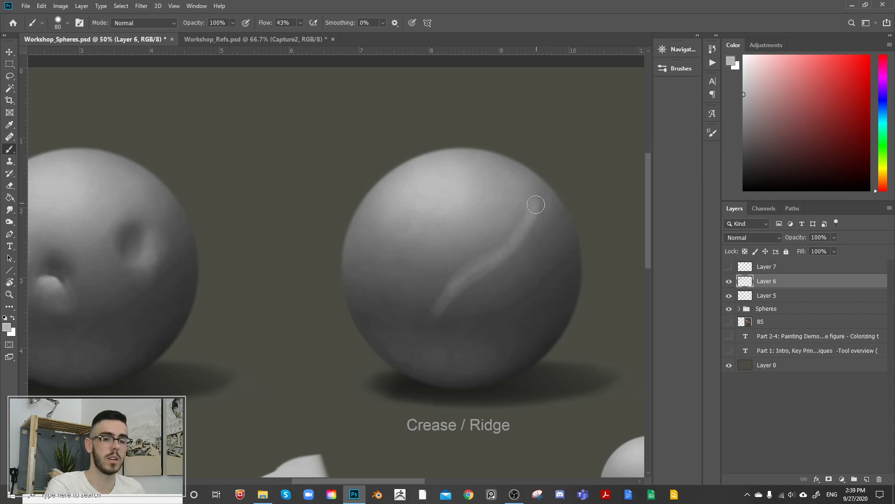
Step: Brighten and widen the upper end of the ridge stroke with light greys sampled from the sphere, using a 90 to 125 px brush
alt+click(499, 184)
alt+click(559, 216)
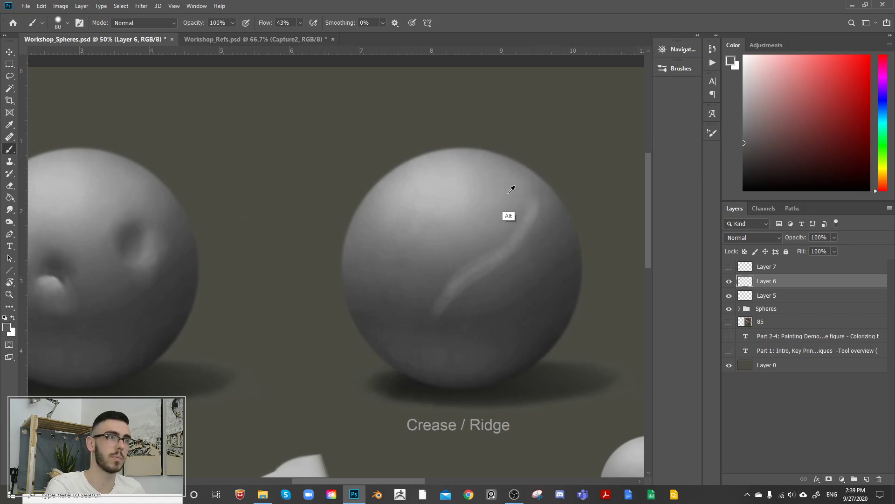
alt+click(560, 216)
alt+click(499, 188)
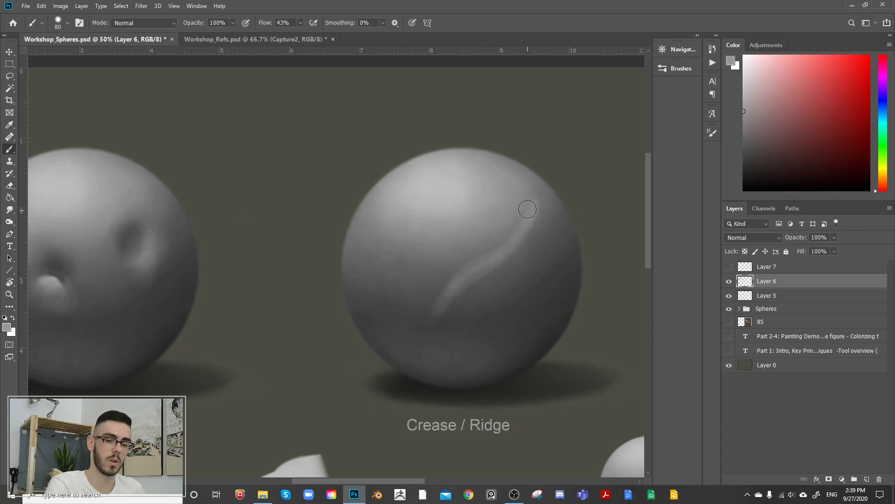
alt+click(446, 184)
drag(536, 200, 530, 220)
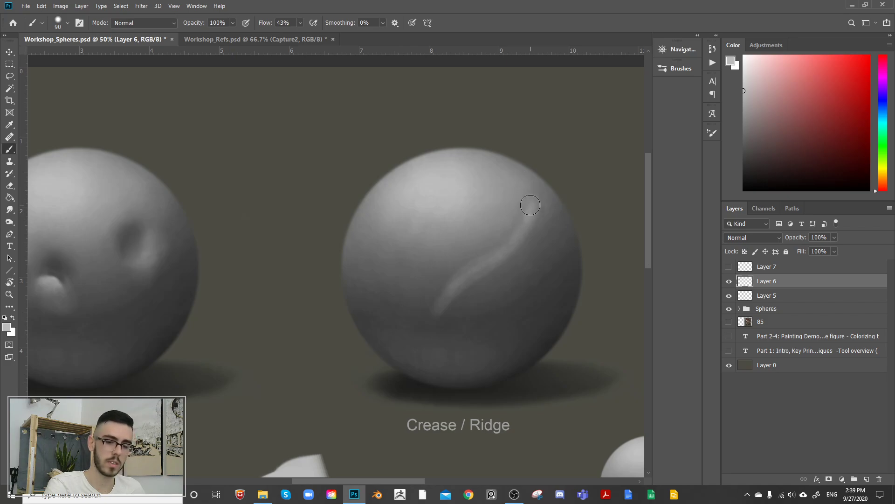
alt+click(527, 235)
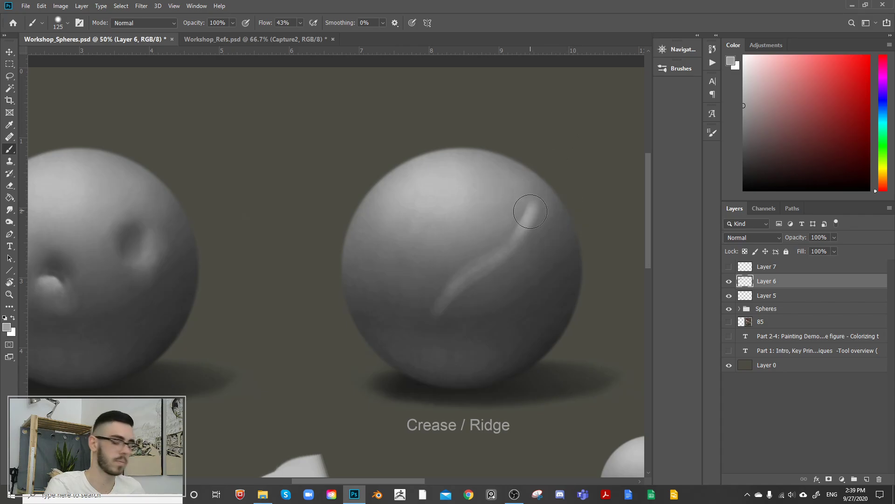
drag(534, 212, 529, 223)
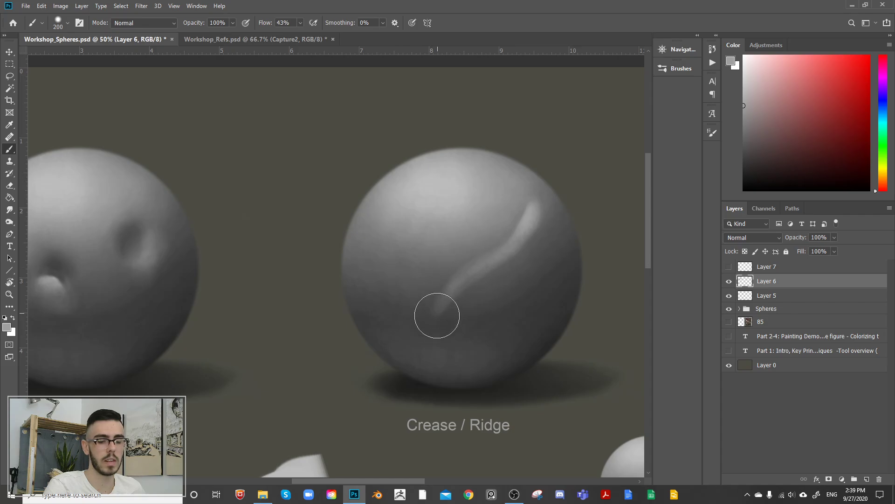
Step: Soften the lower end of the ridge stroke with mid greys sampled from the sphere, using a 200 px brush
alt+click(449, 294)
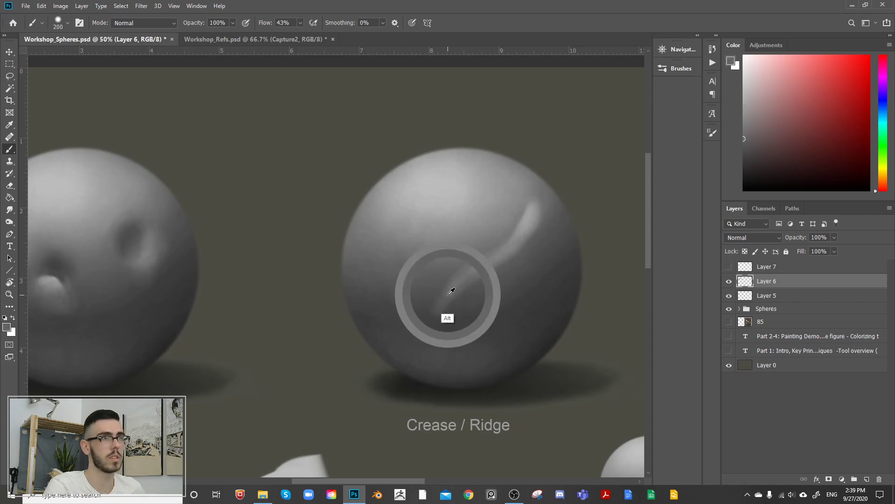
alt+click(531, 218)
alt+click(444, 299)
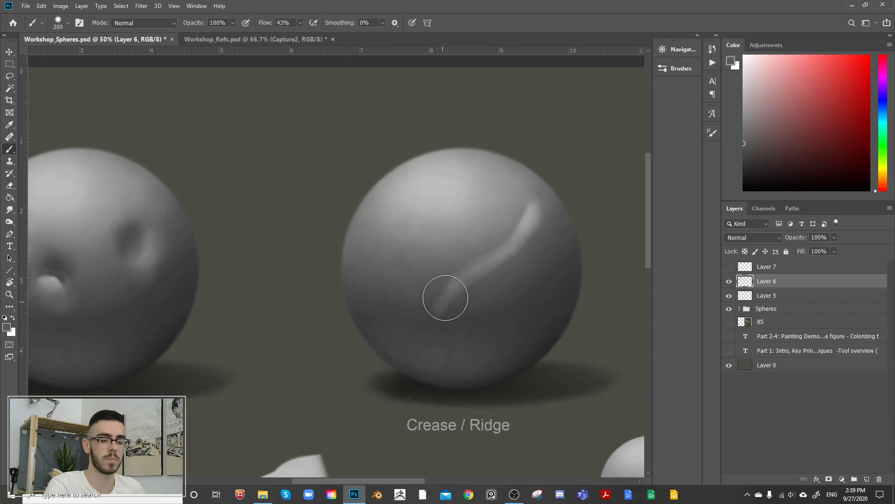
alt+click(439, 256)
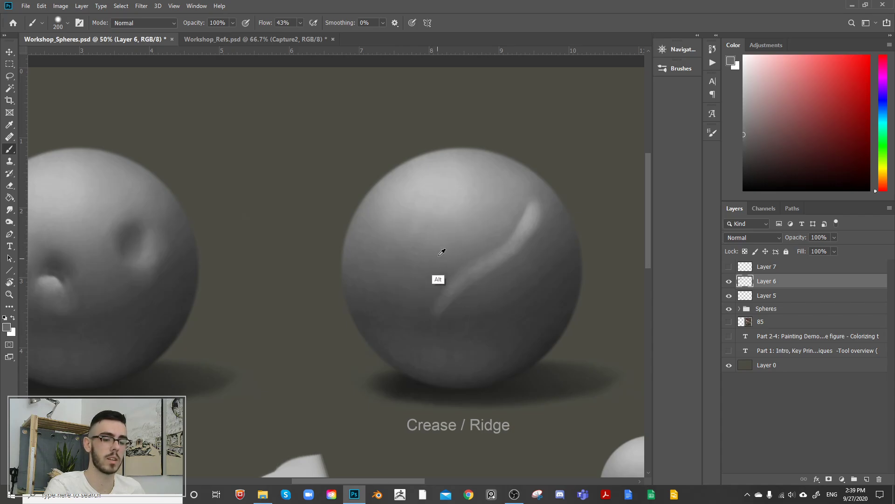
alt+click(441, 250)
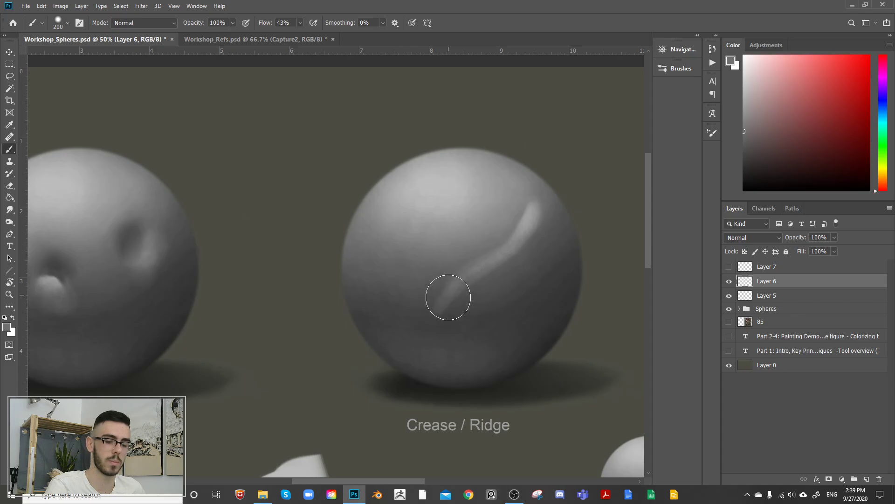
alt+click(440, 312)
alt+click(453, 290)
drag(464, 283, 444, 322)
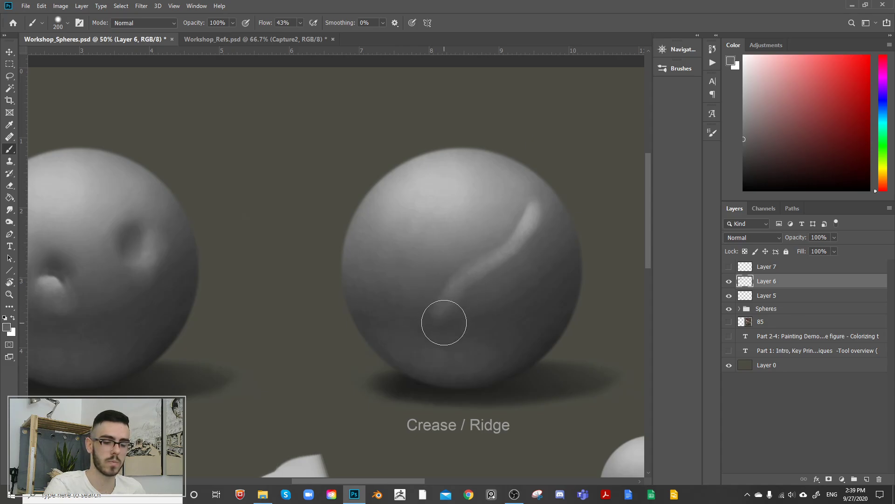
alt+click(438, 327)
drag(456, 286, 436, 326)
alt+click(452, 302)
Step: Blend the lower edge along the middle of the ridge into the sphere, enlarging the soft brush to 300 px
key(])
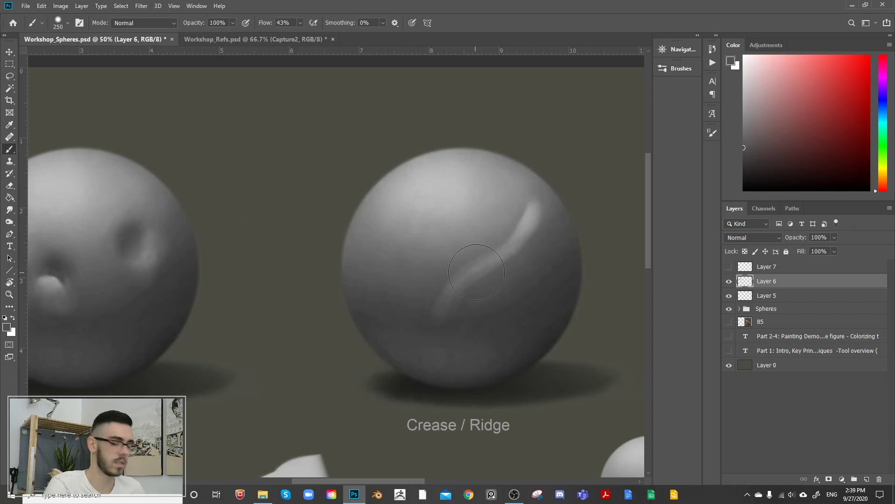
key(])
mouse_move(466, 285)
mouse_down()
mouse_move(499, 262)
mouse_move(456, 305)
mouse_up()
alt+click(517, 252)
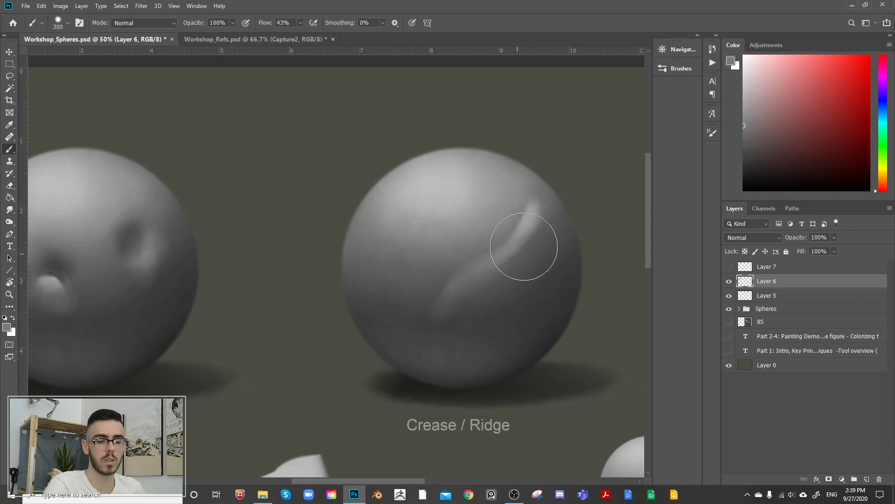
drag(523, 246, 498, 272)
alt+click(477, 297)
alt+click(540, 224)
drag(540, 224, 505, 259)
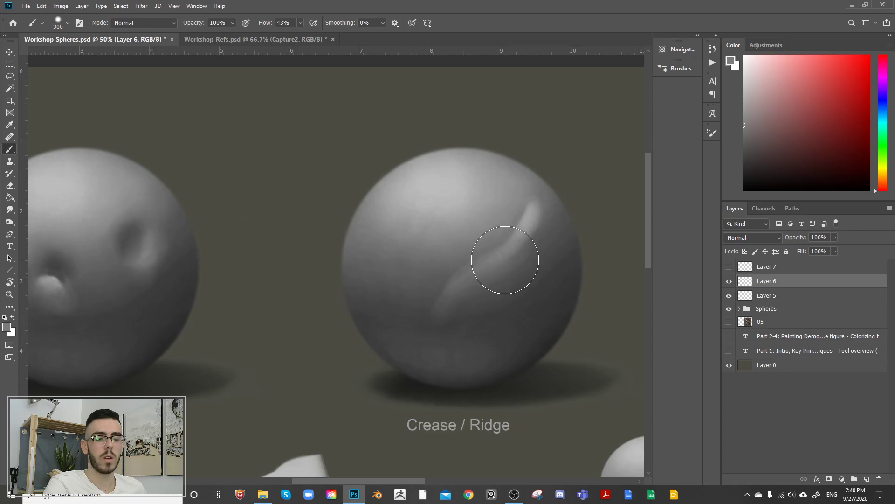
Step: Fade the ridge's outer edge near its upper end into the sphere with sampled greys and a 300 px brush
alt+click(531, 217)
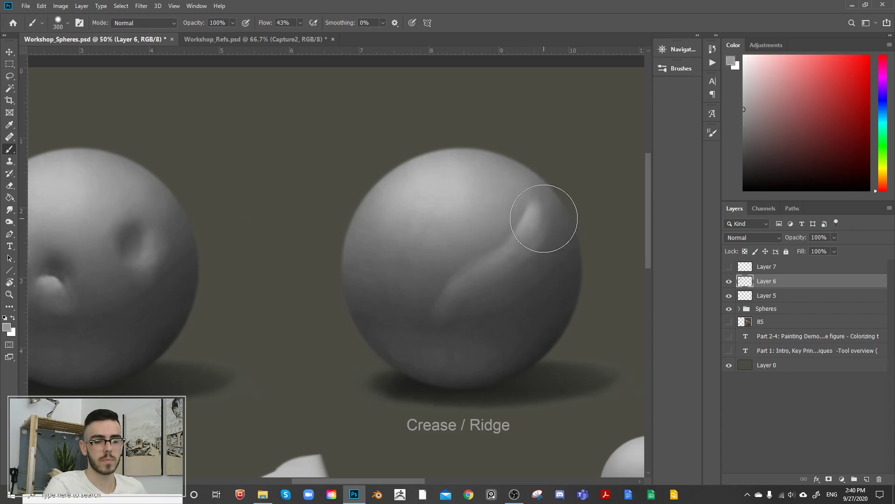
alt+click(556, 204)
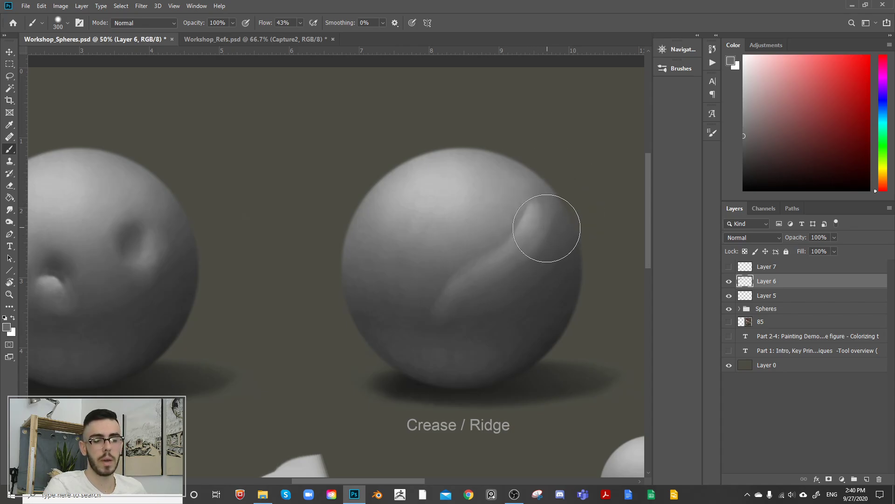
alt+click(545, 221)
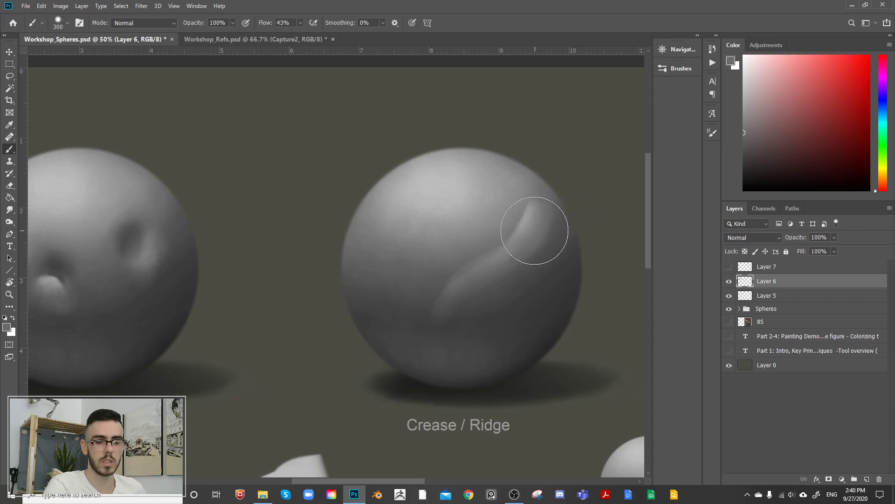
alt+click(532, 260)
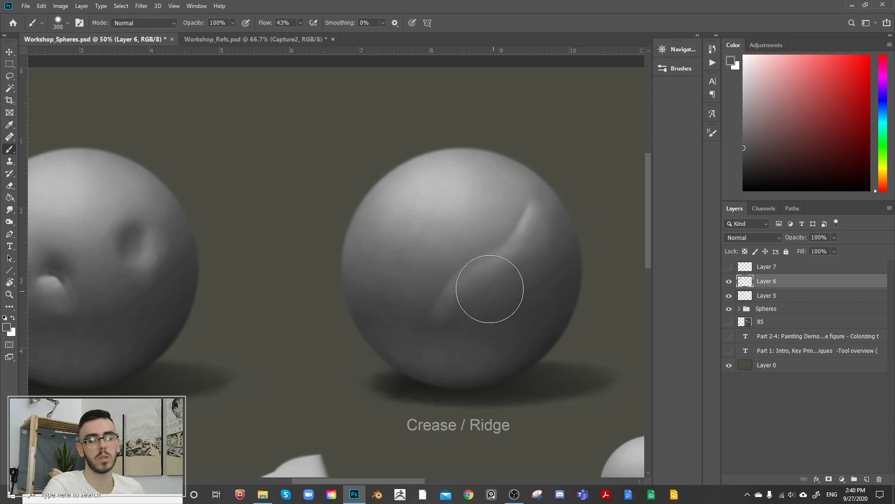
alt+click(530, 231)
Step: Refine the shading around the ridge's two ends with sampled greys, varying the brush between 400 and 200 px
key(bracketright)
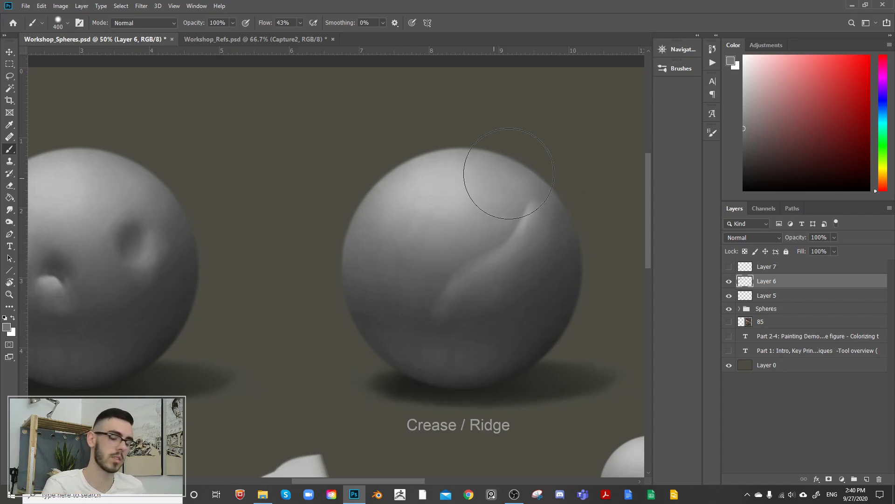
key(bracketleft)
key(bracketleft)
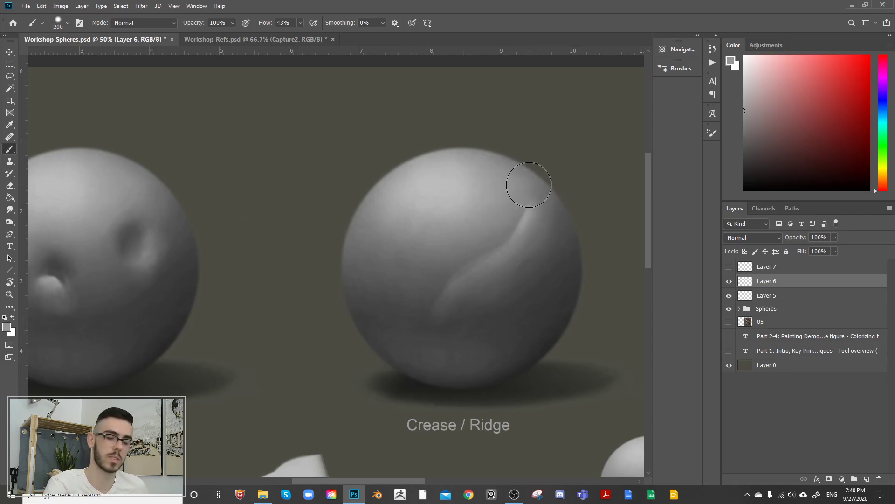
alt+click(448, 324)
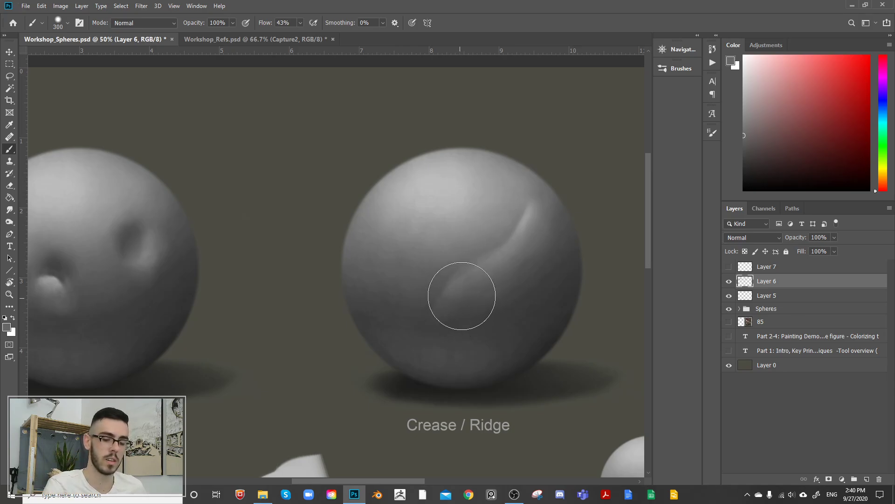
Step: Rework the shading at the ridge's lower end with mid grey, varying the soft brush between 150 and 200 px
key(bracketright)
key(bracketright)
key(bracketleft)
key(bracketleft)
key(bracketleft)
key(bracketleft)
key(bracketleft)
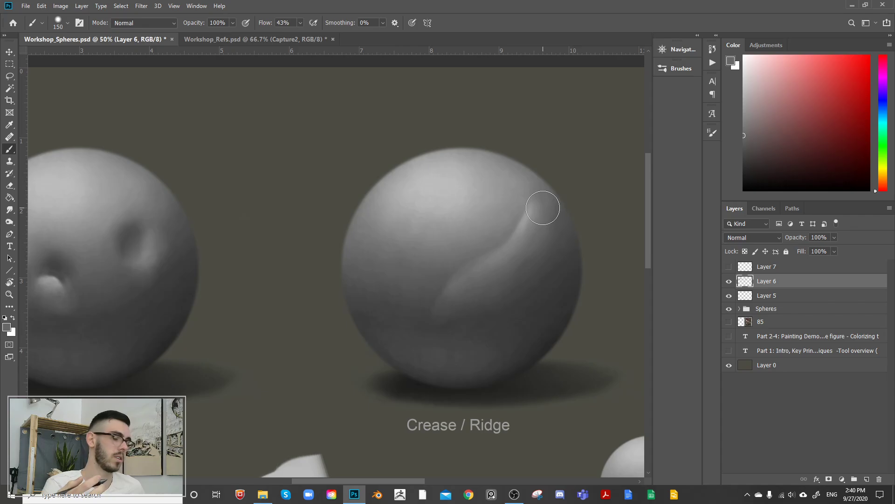
key(bracketright)
key(bracketright)
key(bracketright)
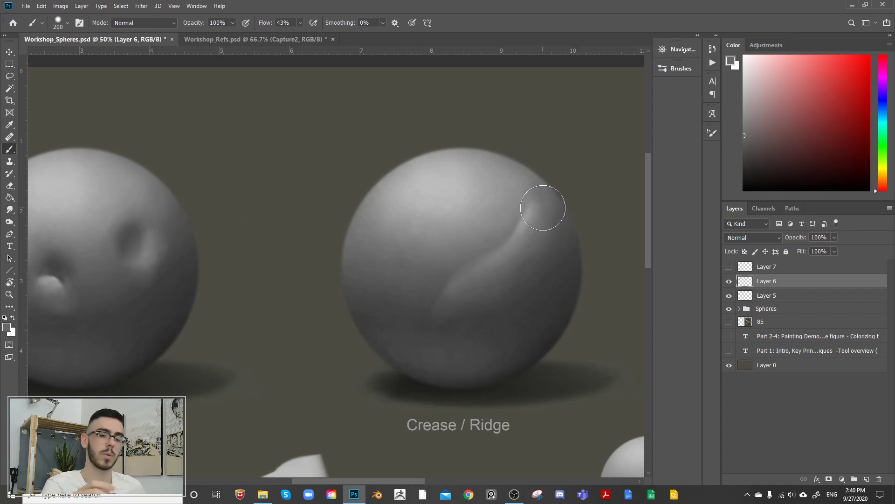
key(bracketleft)
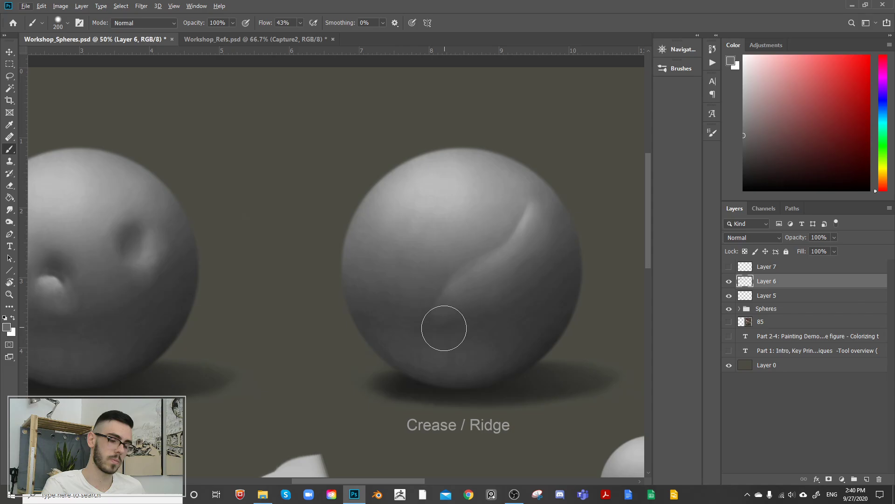
mouse_move(453, 294)
mouse_down()
mouse_move(444, 326)
mouse_move(452, 314)
mouse_move(451, 324)
mouse_up()
alt+click(461, 284)
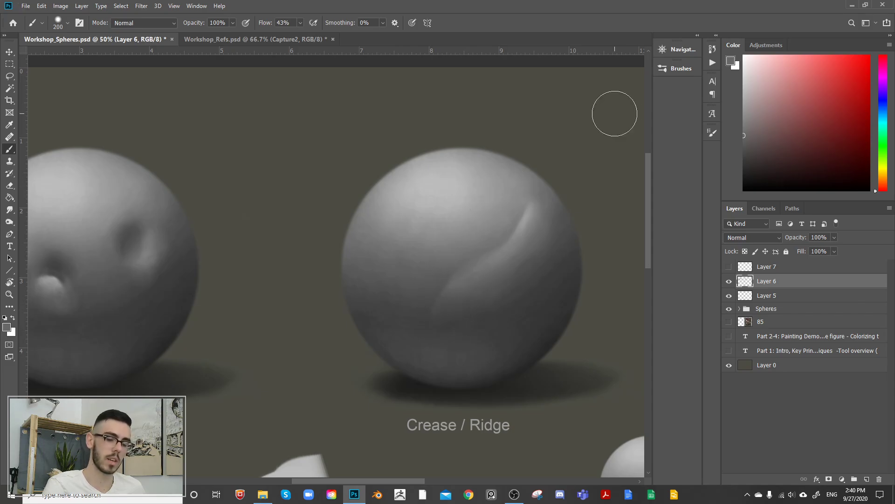
Step: Paint a dark crease shadow along the ridge's upper edge with a sampled dark grey, enlarging the brush from 200 to 300 px
alt+click(415, 322)
key(bracketleft)
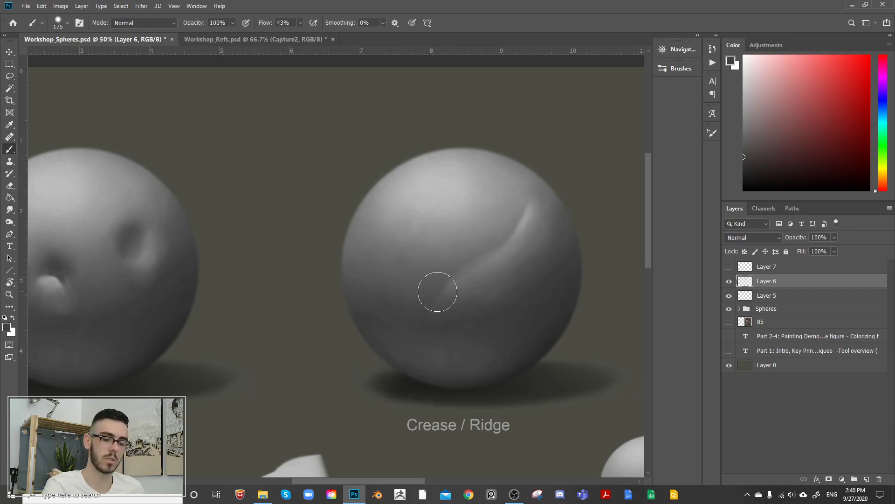
key(bracketright)
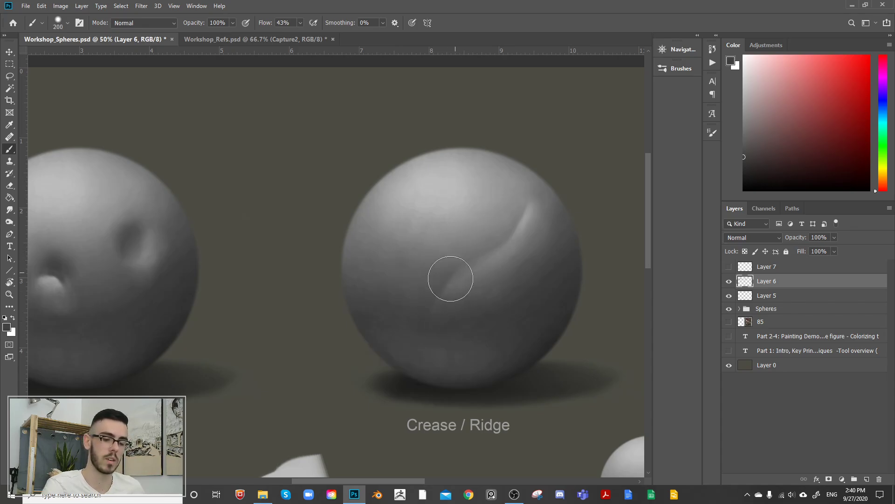
mouse_move(467, 260)
mouse_down()
mouse_move(494, 248)
mouse_move(518, 206)
mouse_move(512, 226)
mouse_move(468, 260)
mouse_move(471, 253)
mouse_up()
key(bracketright)
key(bracketright)
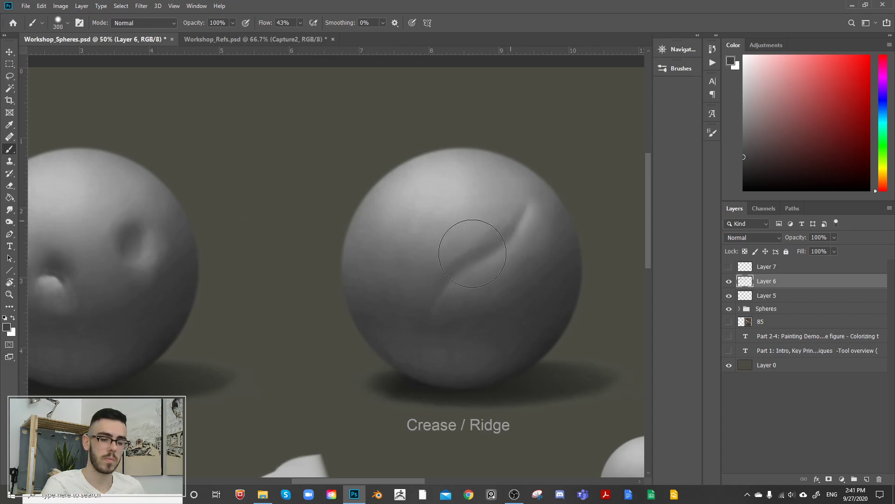
Step: Blend the crease shadow's upper side into the sphere with sampled mid greys and a 300 px brush
alt+click(498, 228)
drag(505, 223, 451, 264)
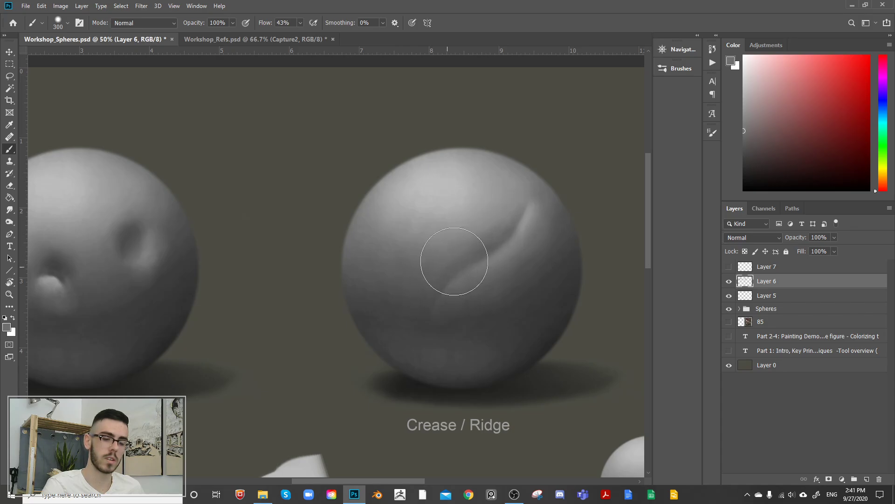
alt+click(484, 249)
key(bracketleft)
key(bracketleft)
key(bracketleft)
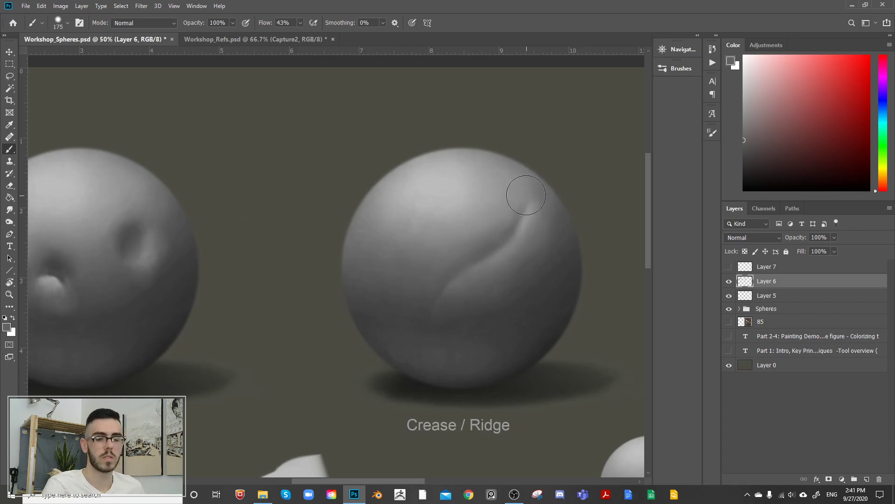
Step: Deepen the crease line with a sampled dark grey and a 100 px brush, undoing the last stroke
alt+click(483, 315)
key(bracketleft)
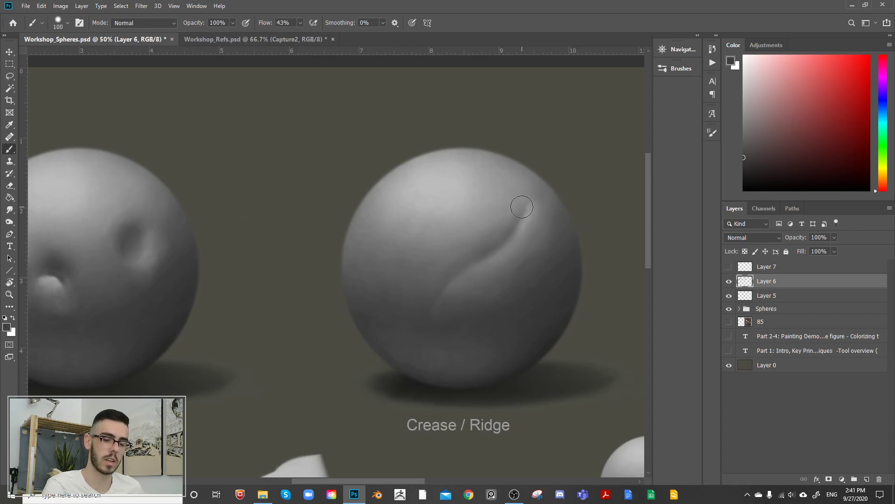
drag(485, 252, 443, 284)
key(ctrl+z)
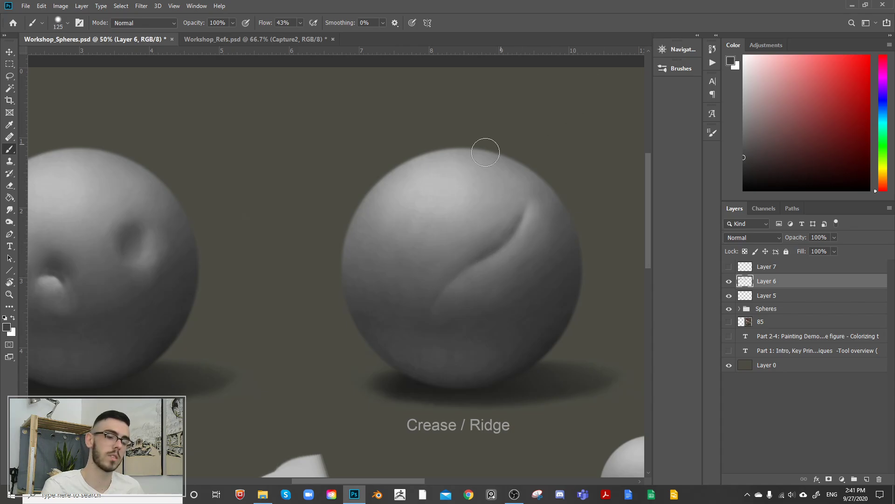
Step: Fade the upper end of the crease into the sphere with lighter sampled greys and a 250 px brush
alt+click(443, 188)
key(bracketleft)
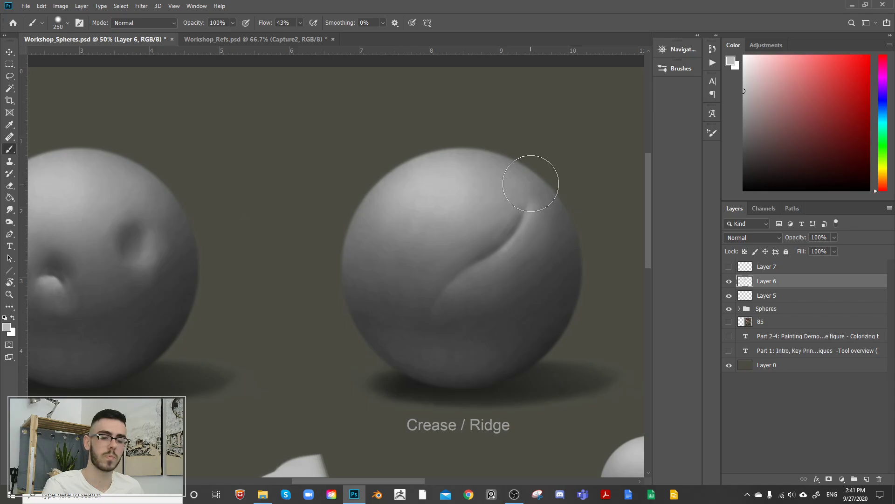
alt+click(520, 215)
drag(532, 205, 540, 188)
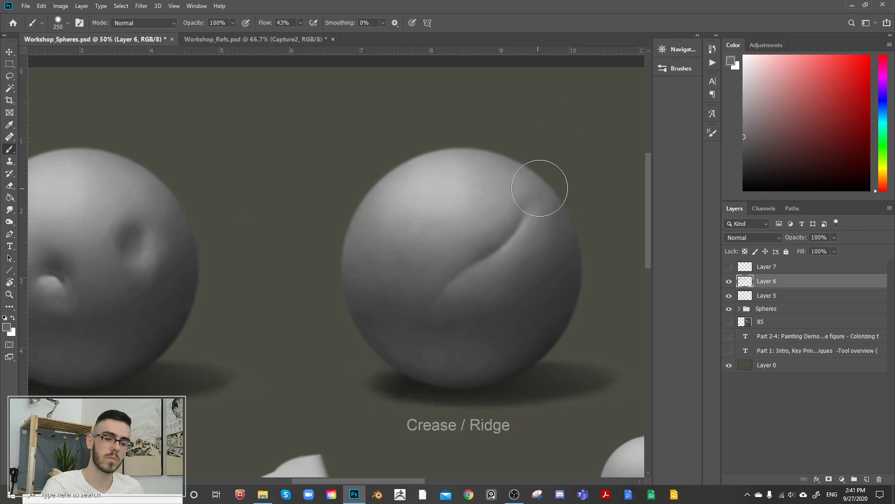
alt+click(518, 198)
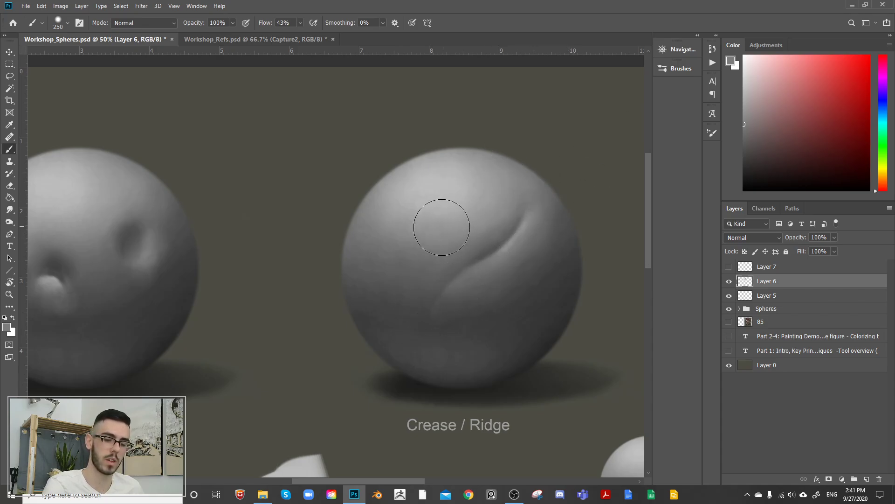
Step: Soften the crease's lower end and touch up its upper end with sampled greys and a 250 px brush
alt+click(434, 320)
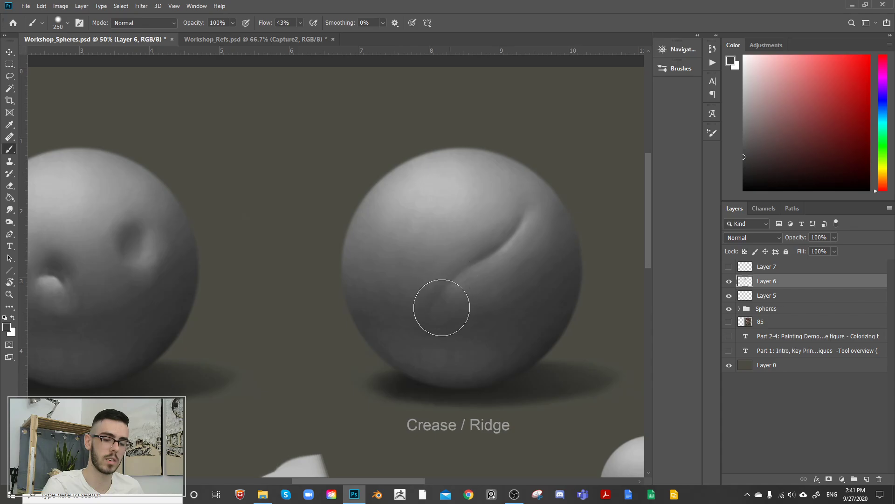
alt+click(450, 250)
mouse_move(434, 284)
mouse_down()
mouse_move(441, 313)
mouse_move(428, 304)
mouse_move(442, 300)
mouse_move(425, 308)
mouse_move(444, 298)
mouse_move(462, 266)
mouse_up()
alt+click(443, 315)
alt+click(422, 314)
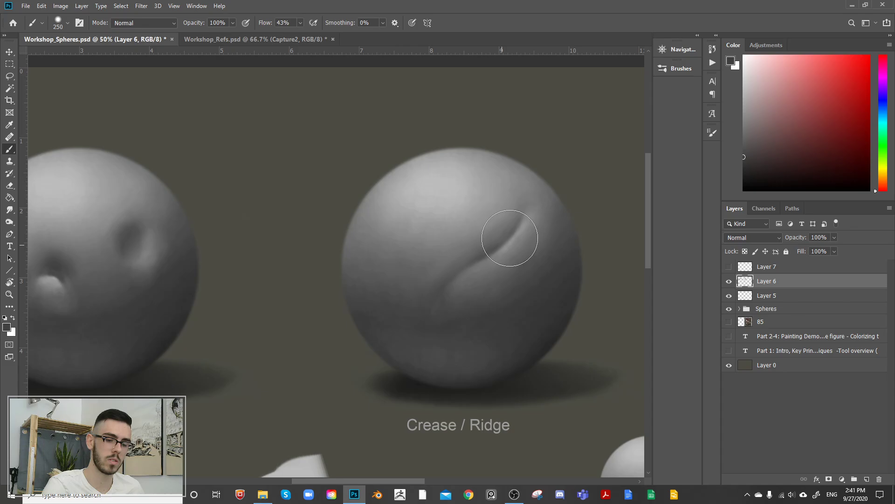
drag(536, 178, 531, 211)
alt+click(501, 267)
Step: Refine the ridge's lit edge with sampled greys and a 50 px brush, and soften its lower end at 175 px
key(bracketleft)
key(bracketleft)
key(bracketleft)
key(bracketleft)
key(bracketleft)
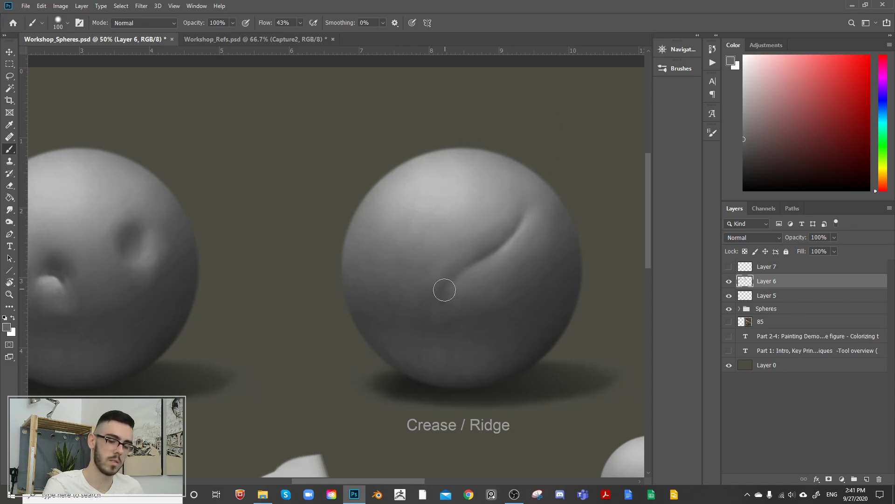
alt+click(488, 256)
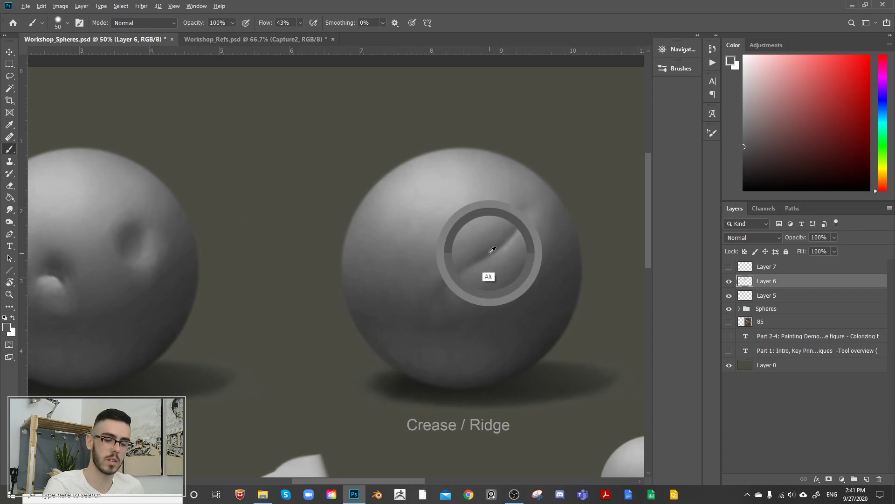
alt+click(494, 256)
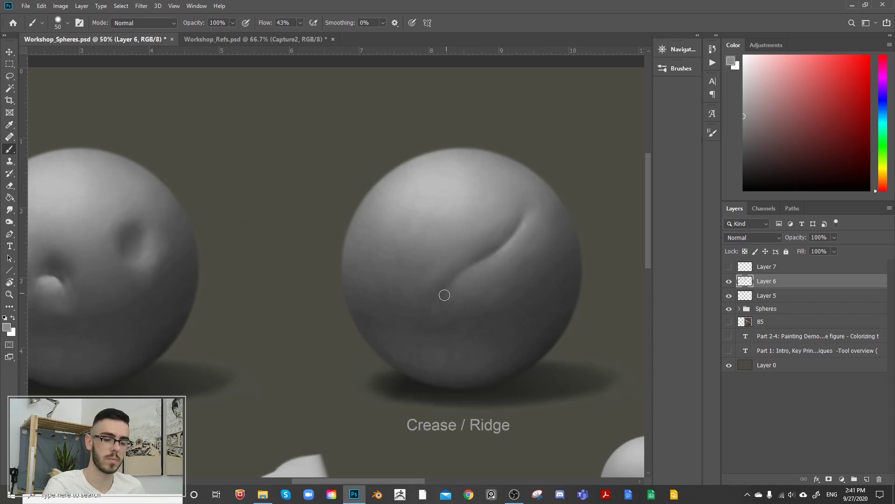
drag(440, 302, 481, 264)
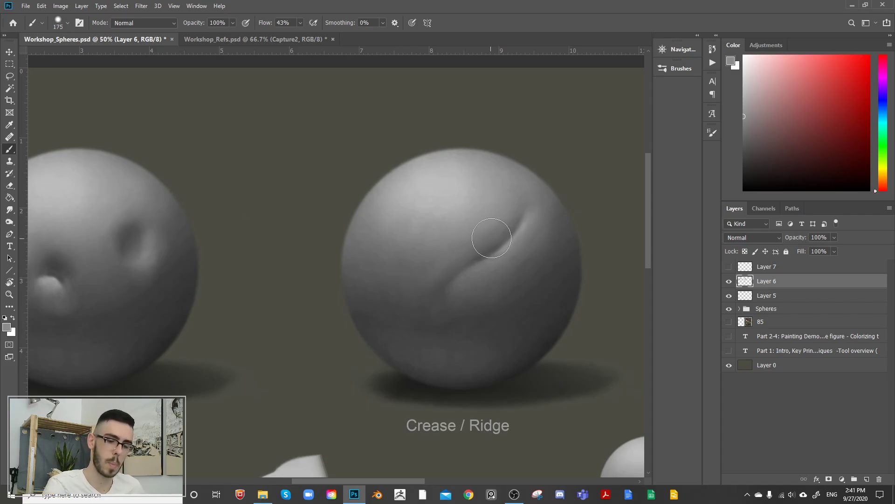
alt+click(480, 270)
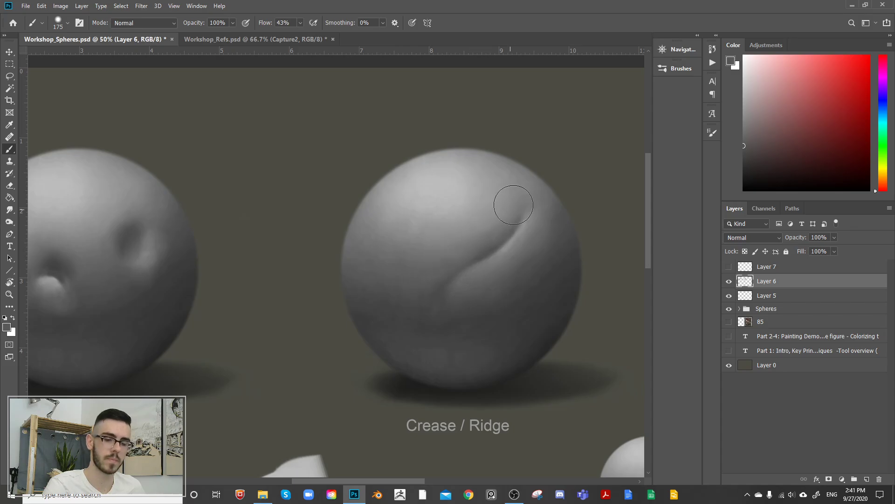
alt+click(441, 293)
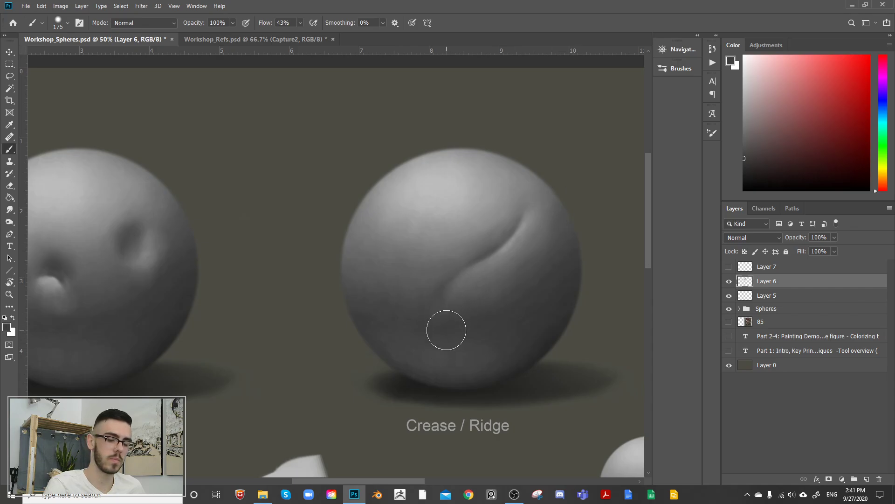
Step: Paint a second curved ridge in light grey from the sphere's left side down toward its base with a 175 px brush
alt+click(449, 163)
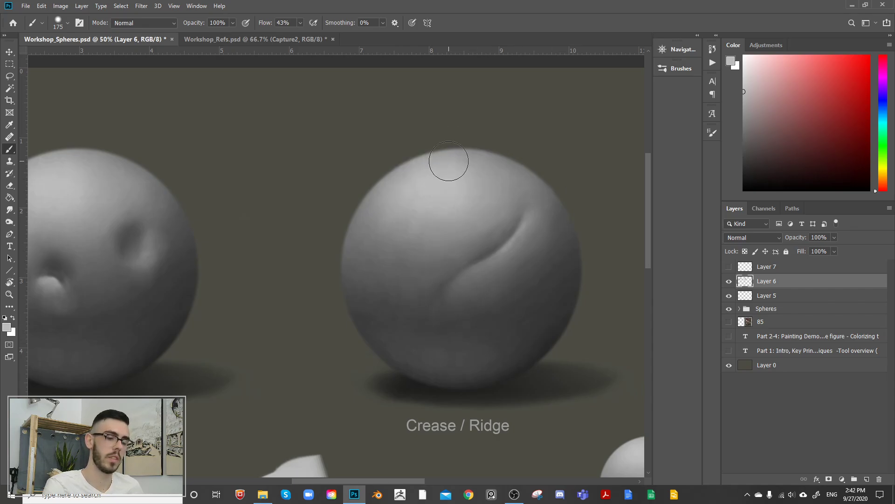
mouse_move(375, 230)
mouse_down()
mouse_move(394, 303)
mouse_move(462, 351)
mouse_up()
drag(380, 269, 402, 315)
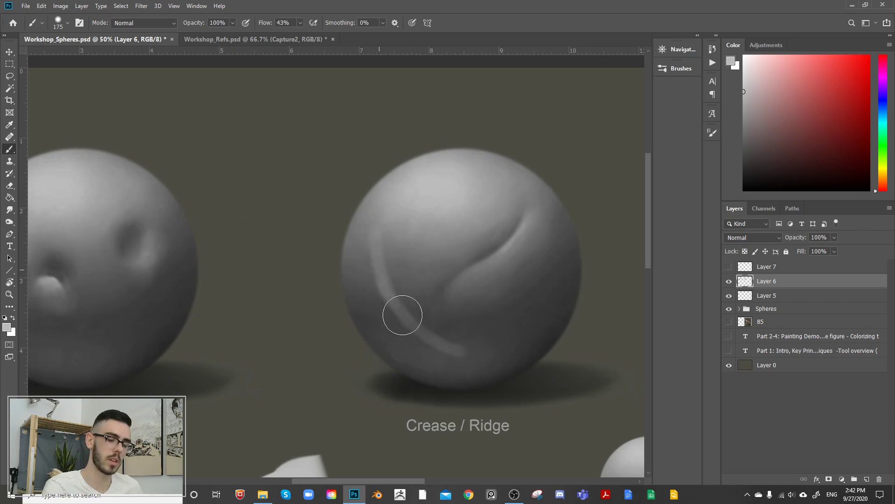
Step: Blend the second ridge's upper end and inner side into the sphere with sampled greys, enlarging the brush from 175 to 250 px
alt+click(378, 248)
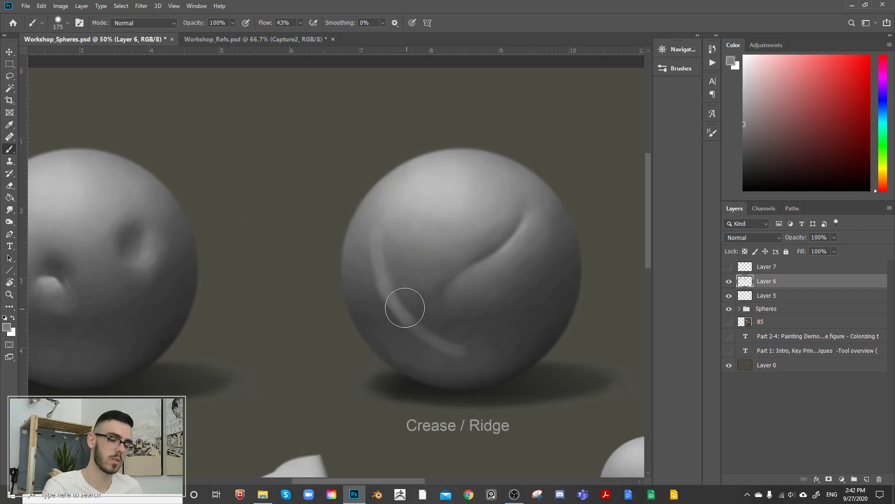
alt+click(379, 230)
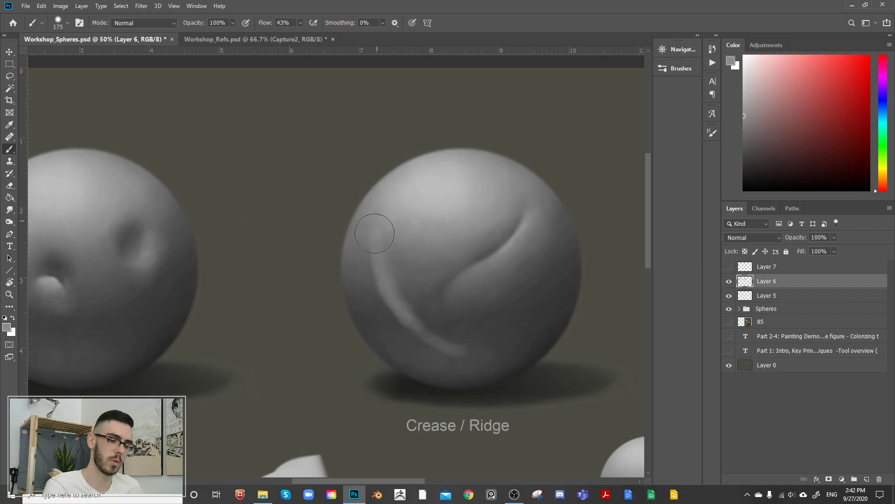
alt+click(376, 234)
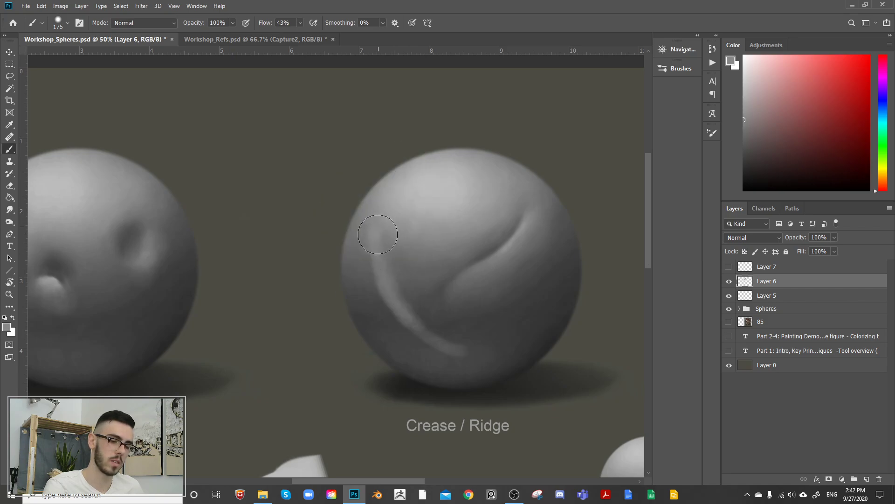
alt+click(404, 307)
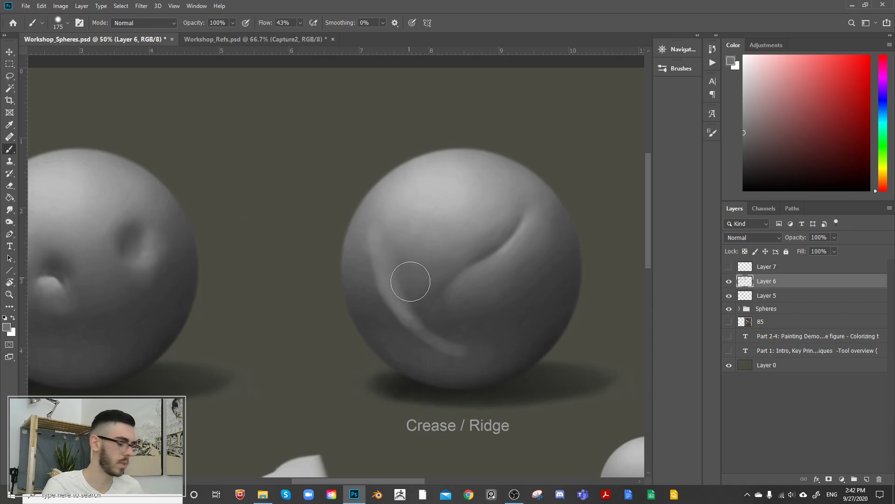
key(bracketright)
key(bracketright)
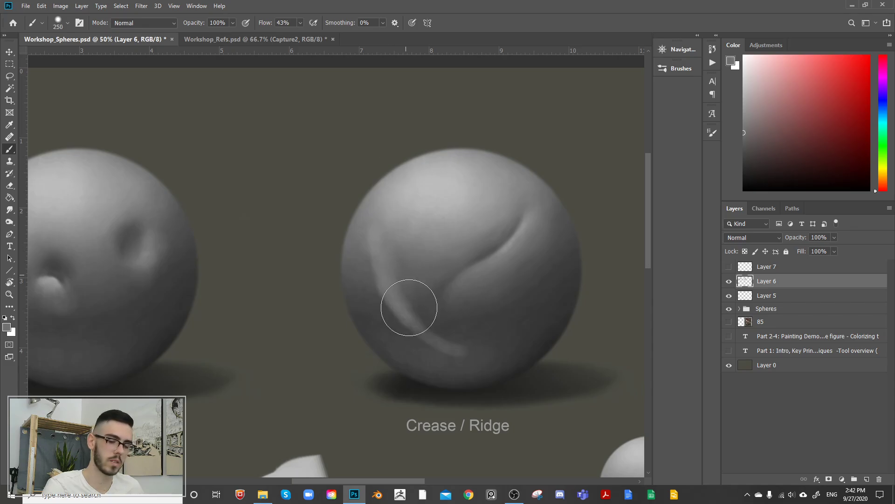
alt+click(452, 327)
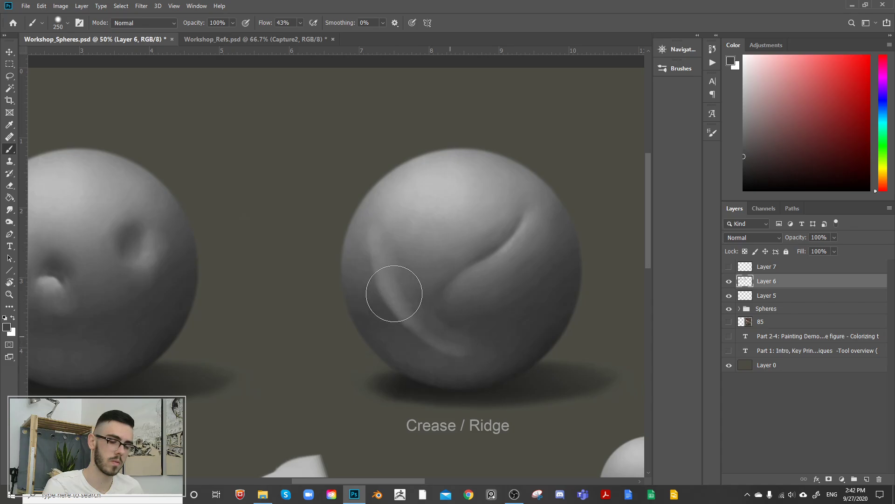
alt+click(392, 263)
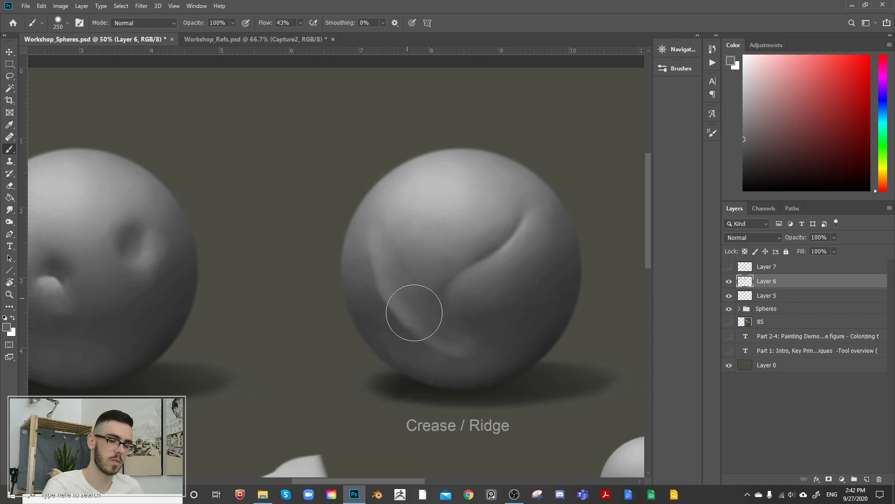
Step: Define the second ridge's outer edge and upper end with sampled light and mid greys, using a 100 px brush
alt+click(426, 189)
key(bracketleft)
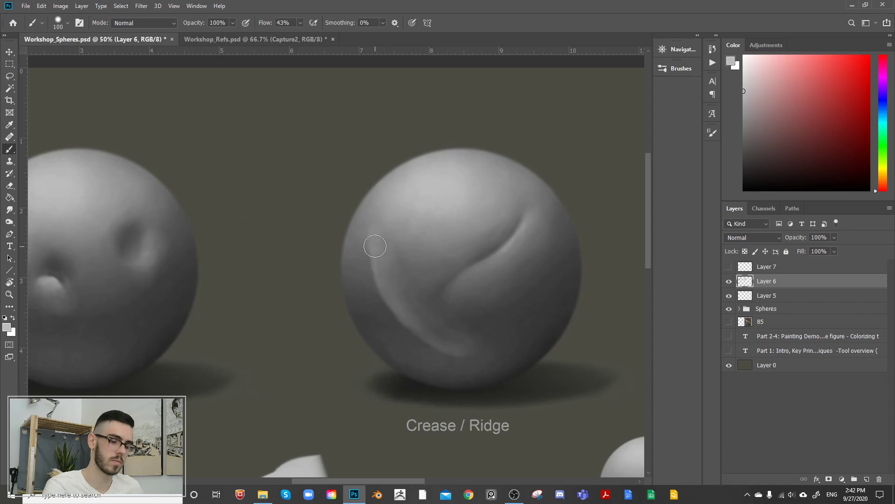
alt+click(376, 295)
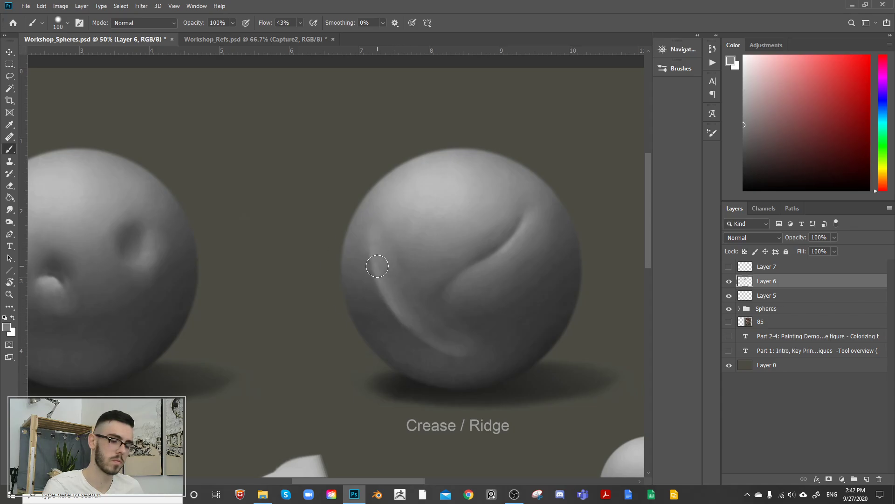
alt+click(375, 235)
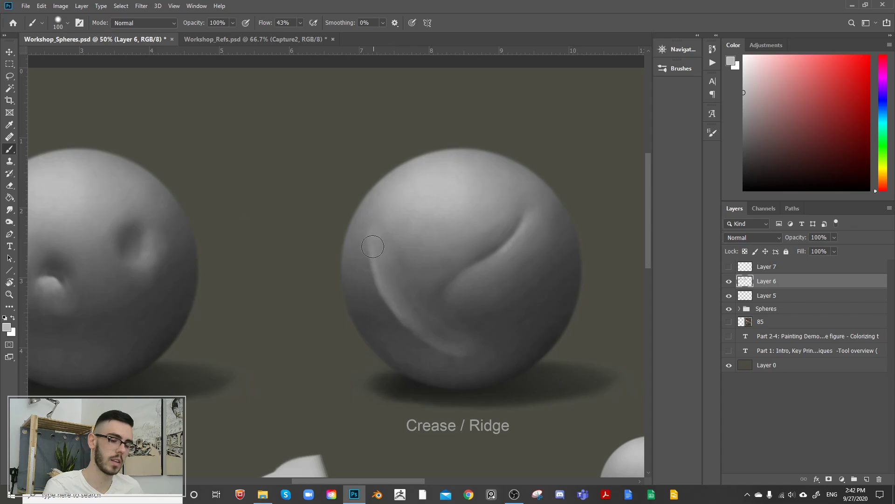
alt+click(375, 204)
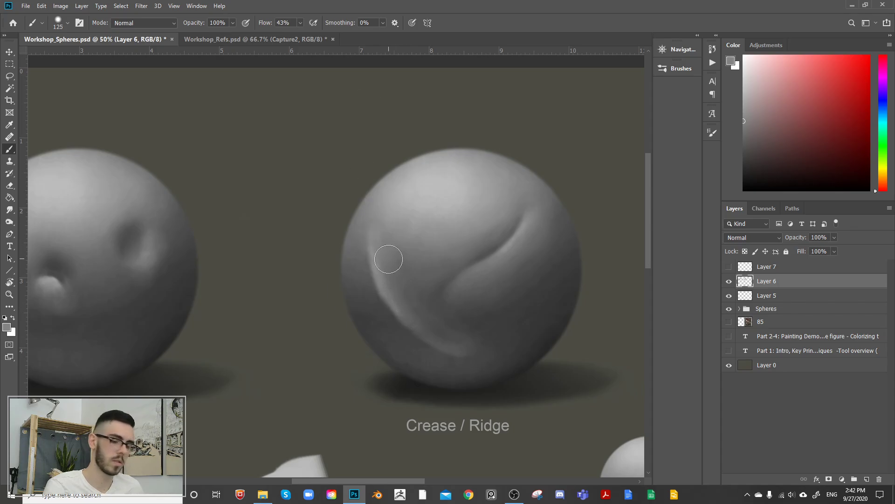
Step: Darken the sphere's surface along the outer and lower edge of the left ridge with sampled dark greys, using a 125 px brush
key(bracketright)
key(bracketright)
key(bracketright)
alt+click(372, 329)
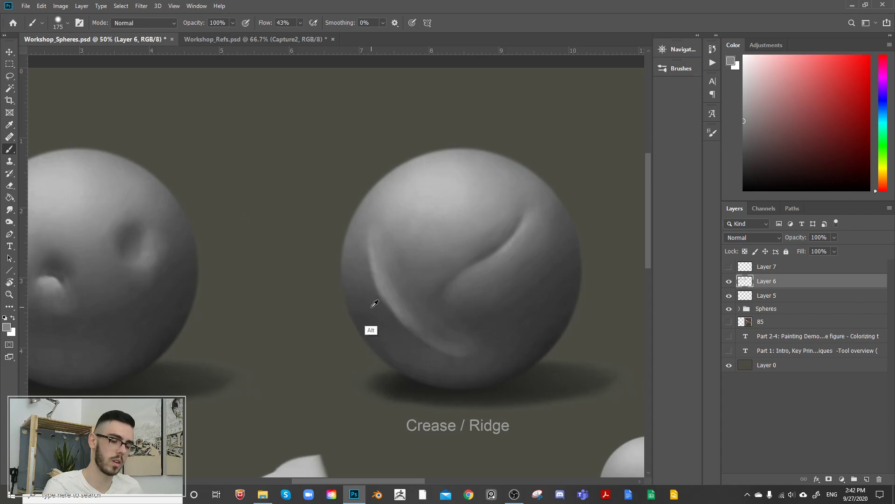
key(bracketleft)
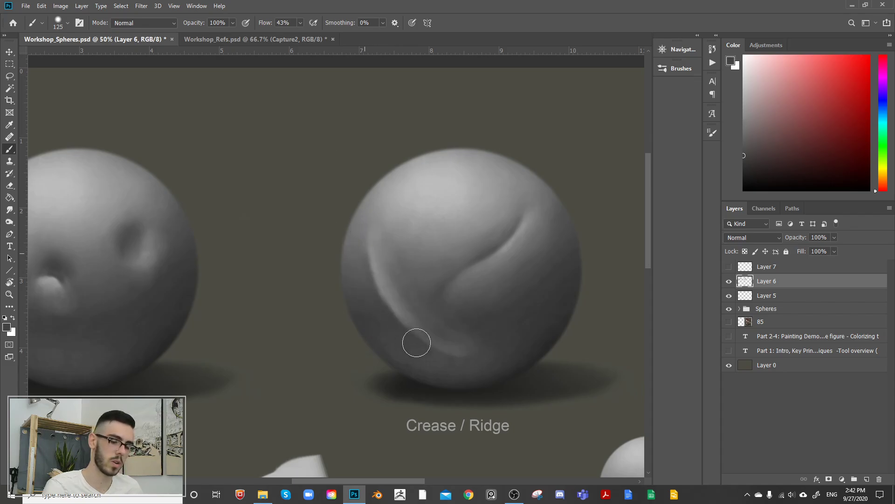
alt+click(425, 387)
key(bracketleft)
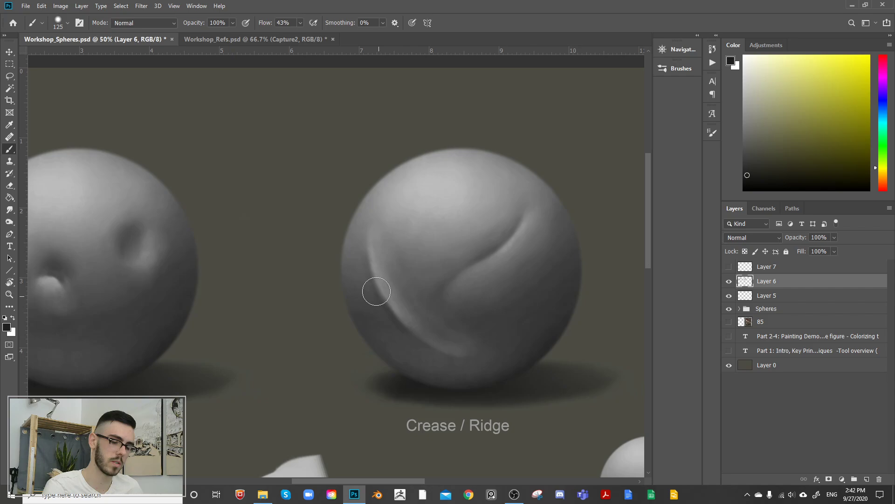
Step: Blend the area outside the left ridge and around its upper end into the sphere with sampled greys and a 200 px brush
alt+click(384, 305)
key(bracketright)
key(bracketright)
key(bracketright)
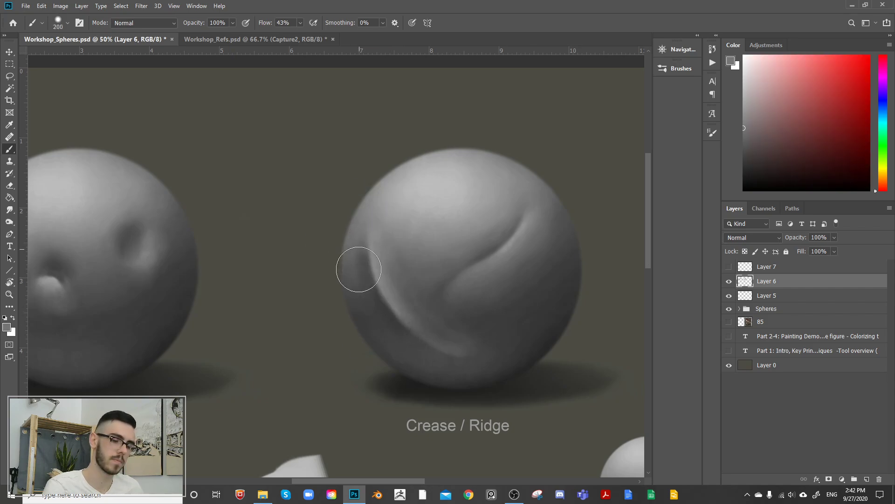
alt+click(390, 308)
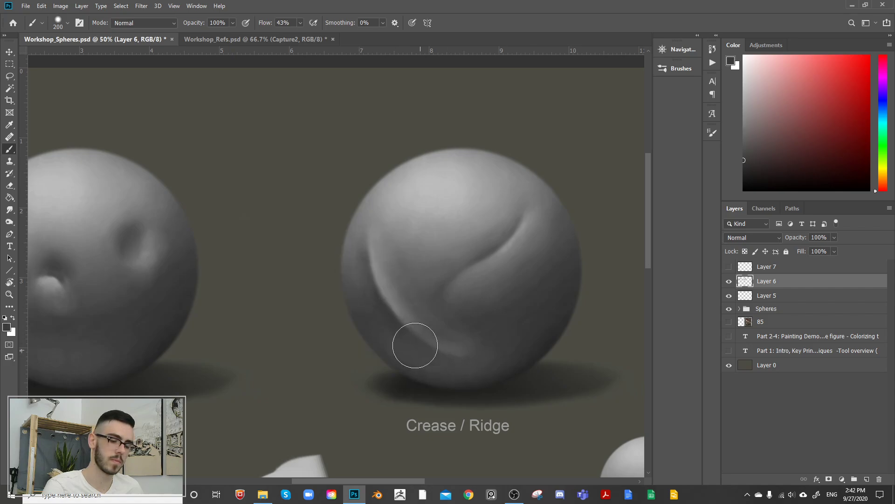
alt+click(392, 320)
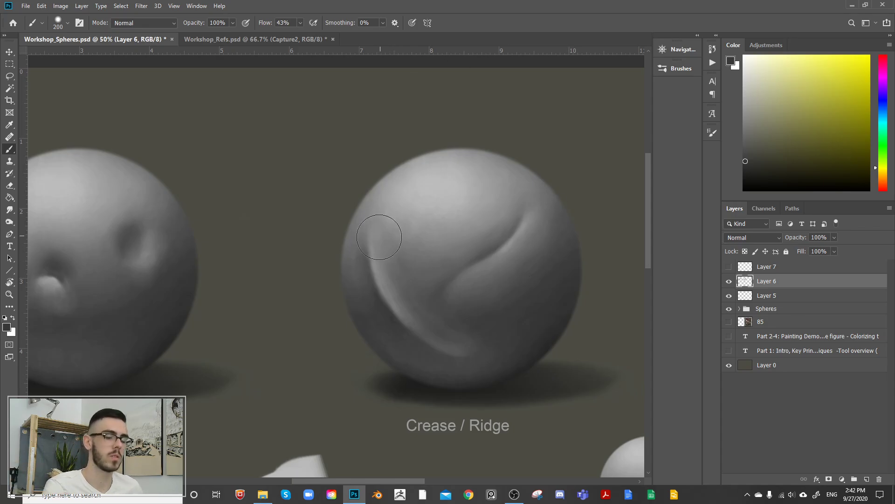
alt+click(363, 266)
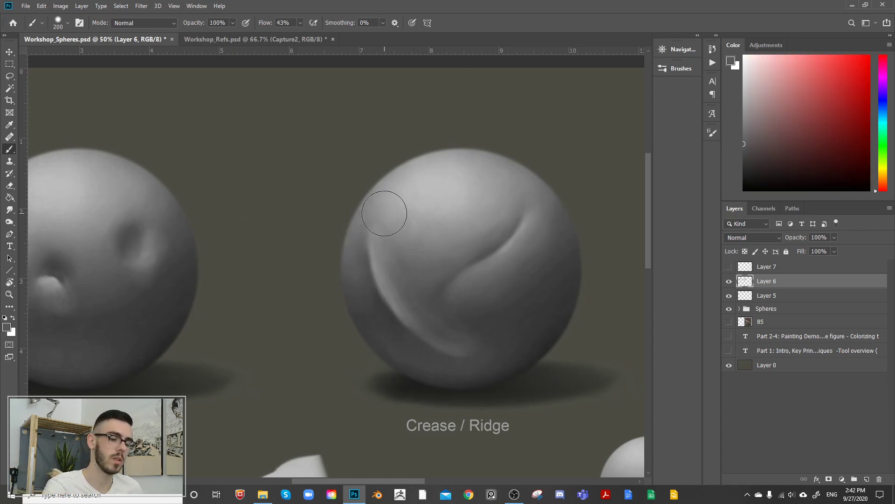
Step: Soften the inner side of the left ridge with sampled mid greys, keeping the 200 px brush
drag(431, 229, 548, 203)
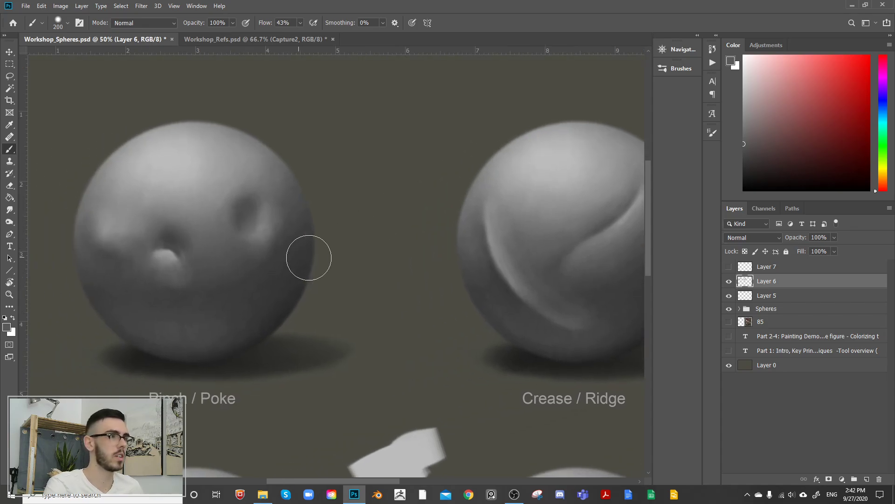
drag(511, 241, 398, 263)
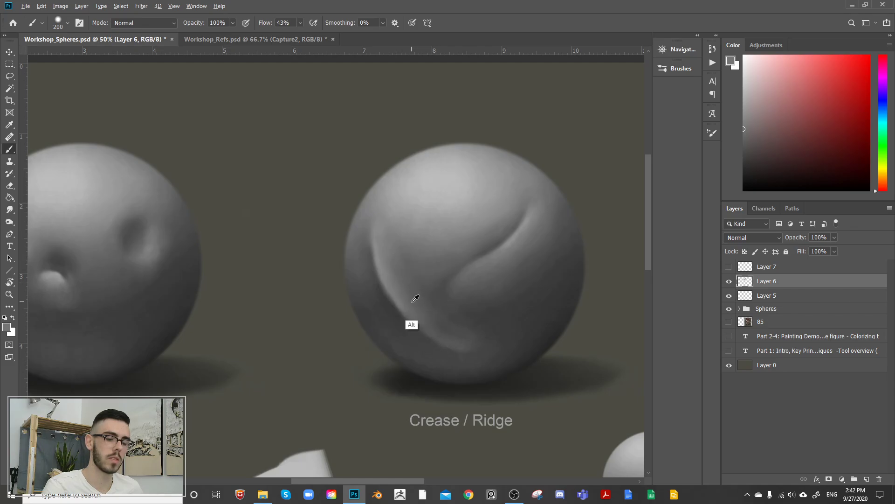
alt+click(390, 279)
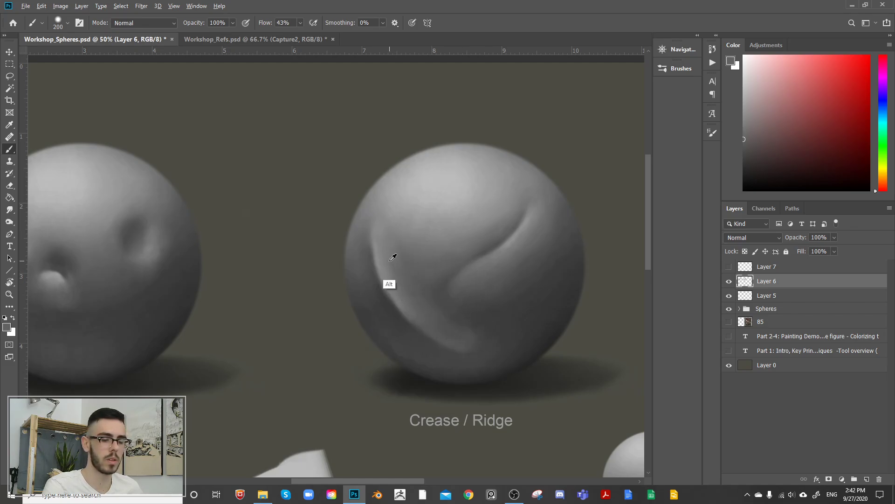
alt+click(380, 264)
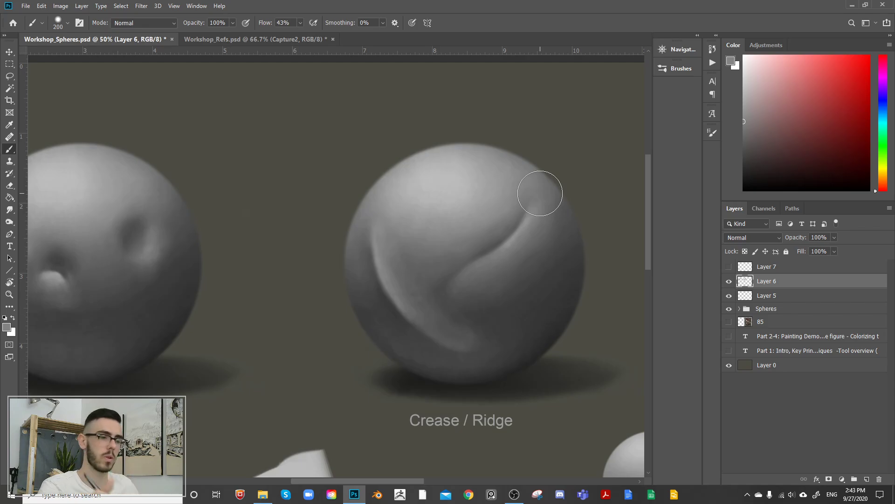
Step: Switch to Workshop_Refs.psd, add a new layer above Capture2, and choose pure red as the painting color
click(284, 40)
drag(490, 255, 504, 219)
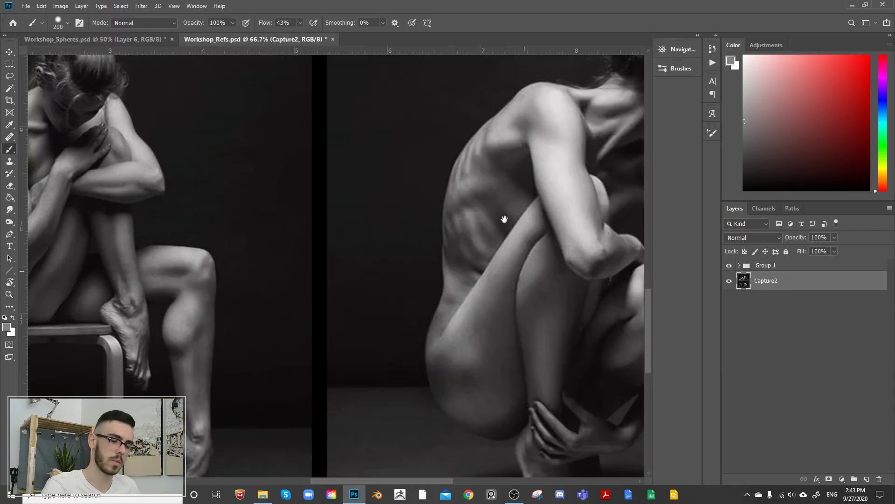
mouse_move(308, 274)
mouse_down()
mouse_move(503, 251)
mouse_move(491, 243)
mouse_up()
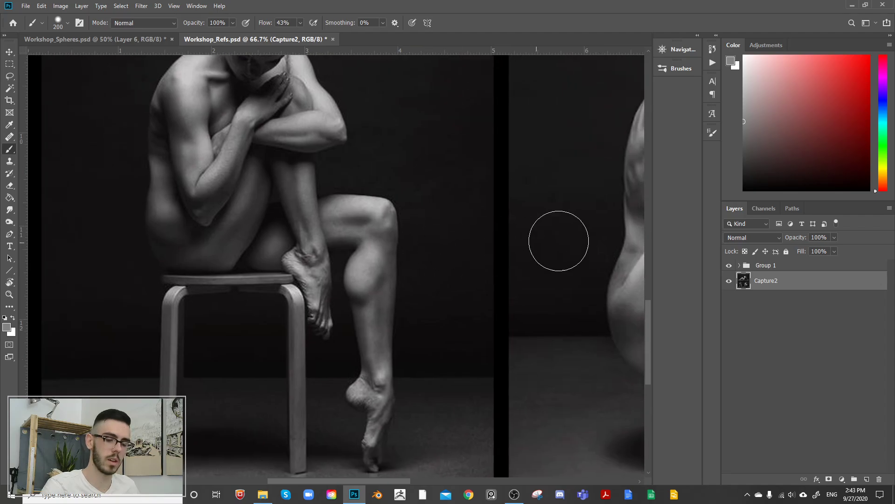
click(867, 478)
drag(833, 91, 883, 32)
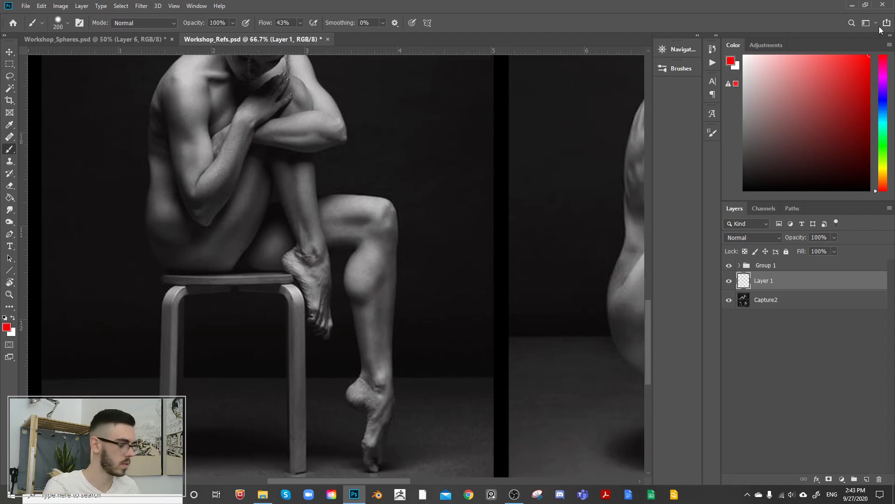
Step: Mark the ridges on the seated figure's lowered leg, along the thigh, calf and shin, in red with a 25 px brush
key(bracketleft)
key(bracketleft)
key(bracketleft)
key(bracketleft)
key(bracketleft)
key(bracketleft)
key(bracketleft)
key(bracketleft)
key(bracketleft)
key(bracketleft)
key(bracketleft)
drag(357, 304, 384, 266)
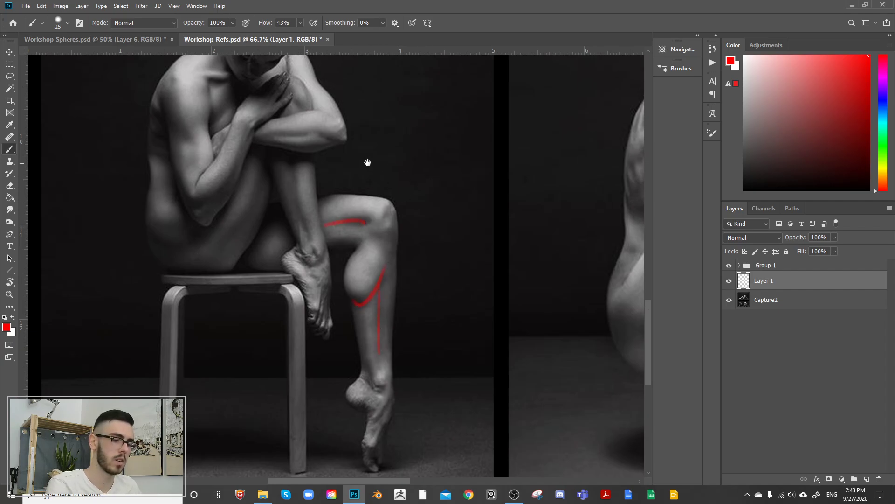
Step: Trace the ridges on the seated figure's raised thigh, forearms and upper arm with red strokes
drag(368, 163, 445, 211)
drag(301, 299, 342, 220)
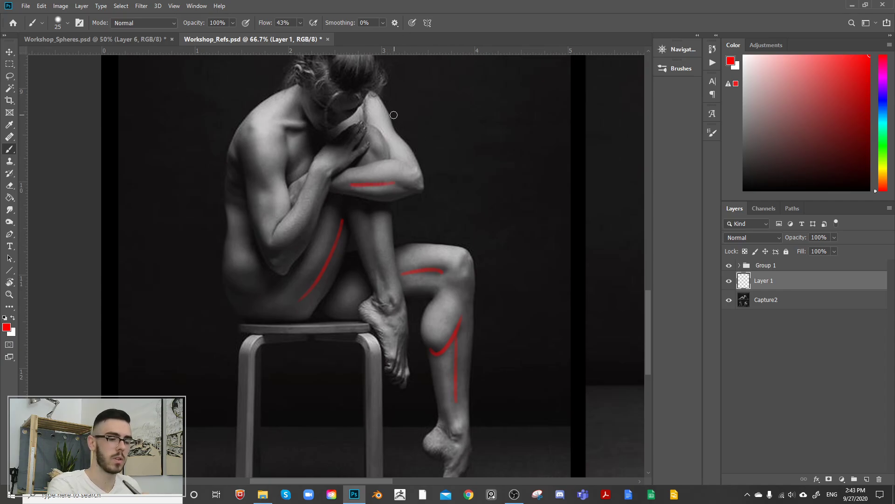
drag(266, 189, 270, 218)
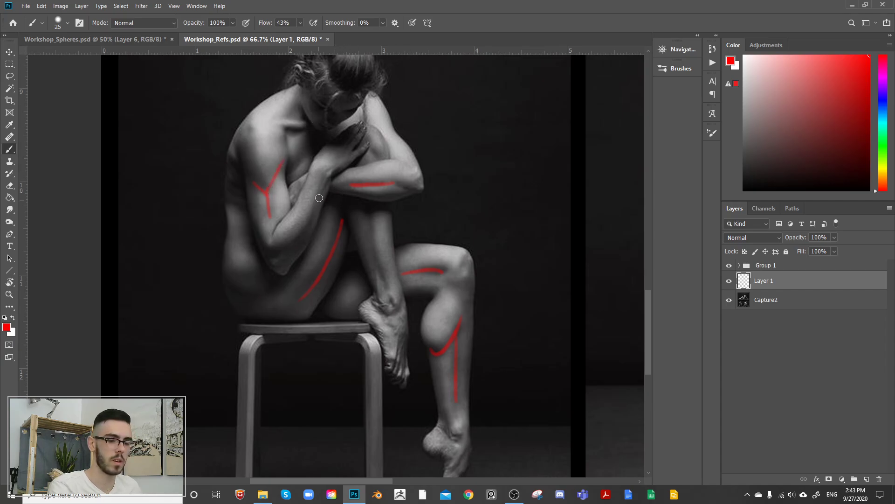
drag(319, 198, 279, 250)
Step: Mark the creases and ridges on the crouching figure's lower leg, knee, calf and neck in red
drag(544, 282, 449, 68)
drag(553, 173, 221, 324)
mouse_move(479, 120)
mouse_down()
mouse_move(478, 151)
mouse_move(490, 126)
mouse_up()
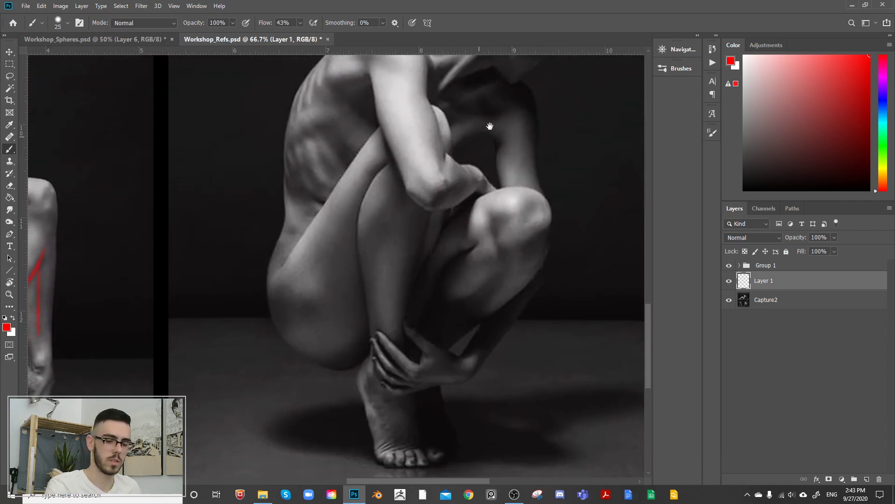
drag(433, 208, 412, 272)
mouse_move(534, 277)
mouse_down()
mouse_move(539, 295)
mouse_move(362, 300)
mouse_up()
drag(456, 169, 466, 336)
mouse_move(366, 240)
mouse_down()
mouse_move(411, 199)
mouse_move(422, 201)
mouse_up()
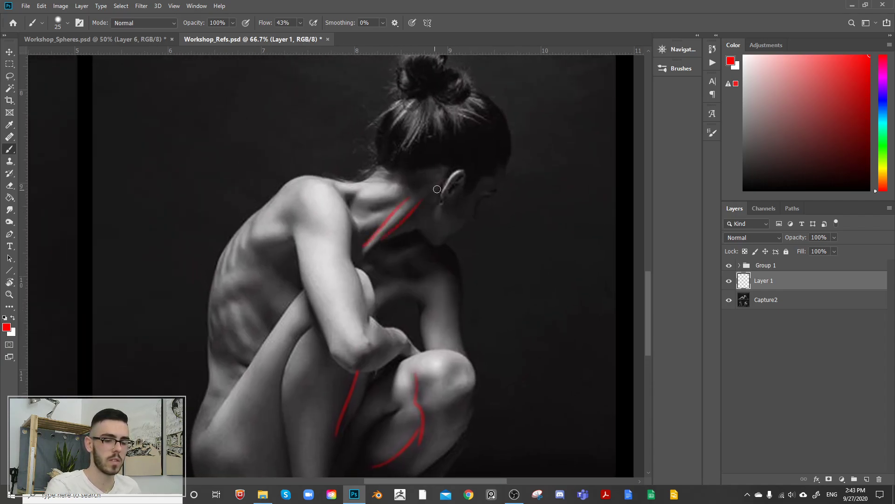
Step: Add another layer and mark the reclining figure's ribs and left shoulder blade in red, enlarging the brush to 40 px
drag(347, 256, 483, 170)
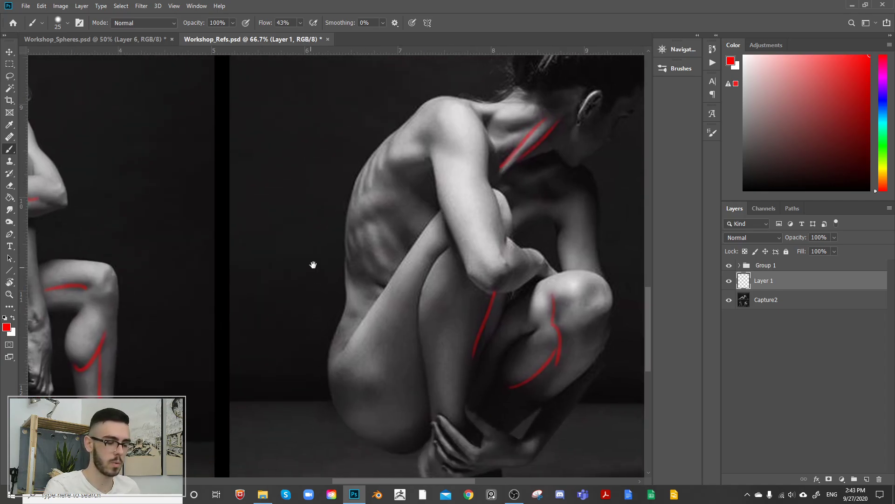
drag(343, 237, 357, 466)
drag(456, 118, 442, 284)
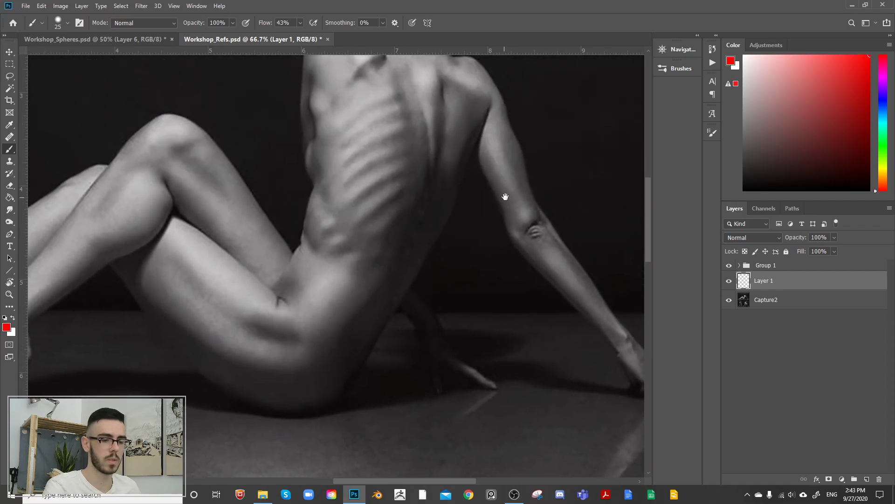
drag(505, 197, 525, 202)
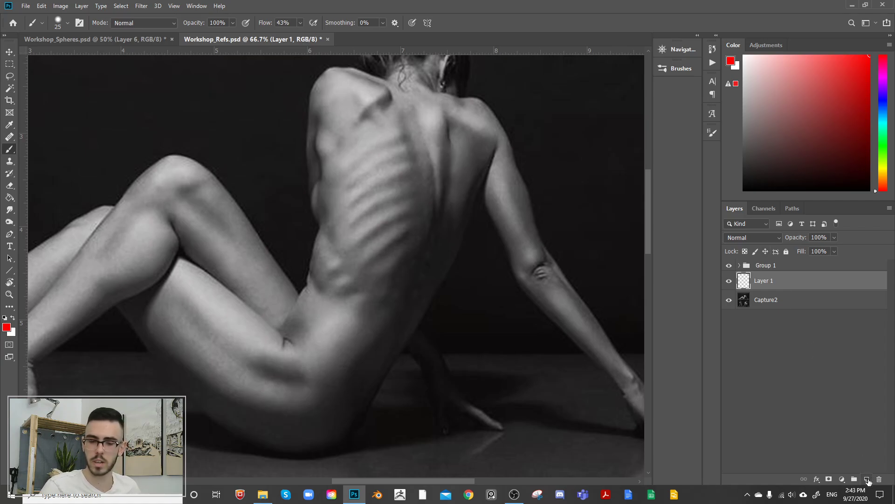
click(867, 479)
mouse_move(390, 251)
mouse_down()
mouse_move(435, 254)
mouse_move(445, 213)
mouse_up()
key(])
mouse_move(394, 226)
mouse_down()
mouse_move(438, 198)
mouse_move(444, 149)
mouse_up()
mouse_move(414, 84)
mouse_down()
mouse_move(431, 91)
mouse_move(377, 142)
mouse_up()
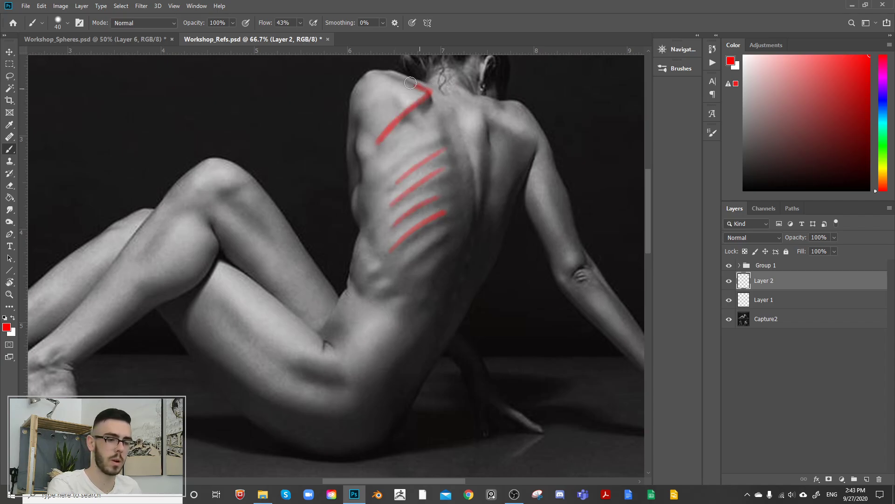
Step: Draw a long curved red line down the reclining figure's spine, undoing and redrawing it until it reaches the lower back
mouse_move(489, 150)
mouse_down()
mouse_move(528, 182)
mouse_move(570, 150)
mouse_up()
drag(491, 136, 496, 261)
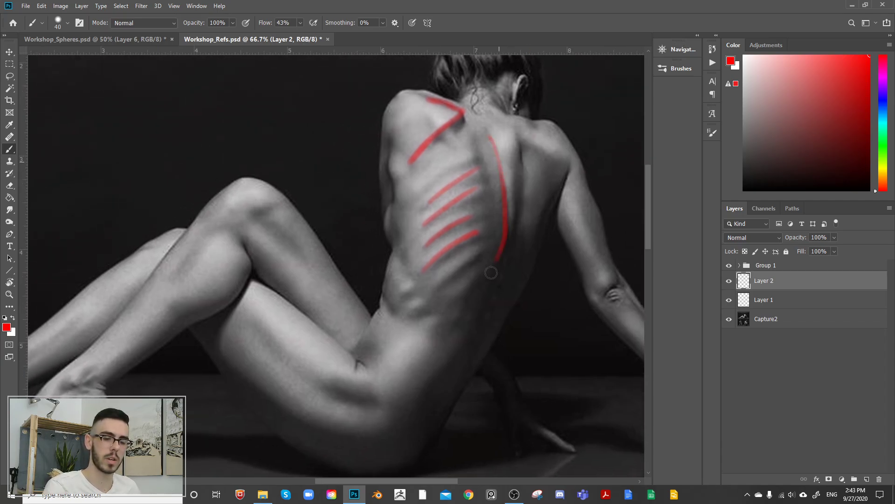
key(ctrl+z)
drag(490, 132, 497, 271)
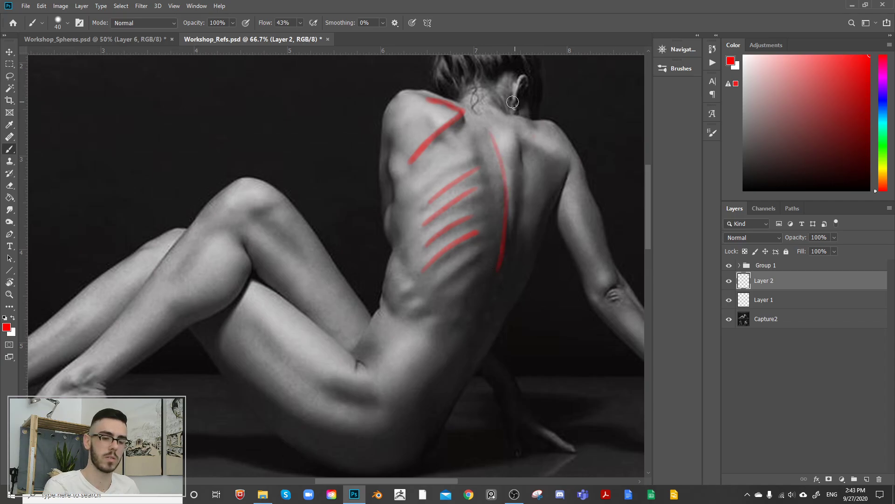
key(ctrl+z)
drag(490, 132, 492, 301)
Step: Mark the ridge to the right of the spine in red and undo the extra diagonal stroke from the armpit
mouse_move(495, 266)
mouse_down()
mouse_move(508, 209)
mouse_move(483, 278)
mouse_up()
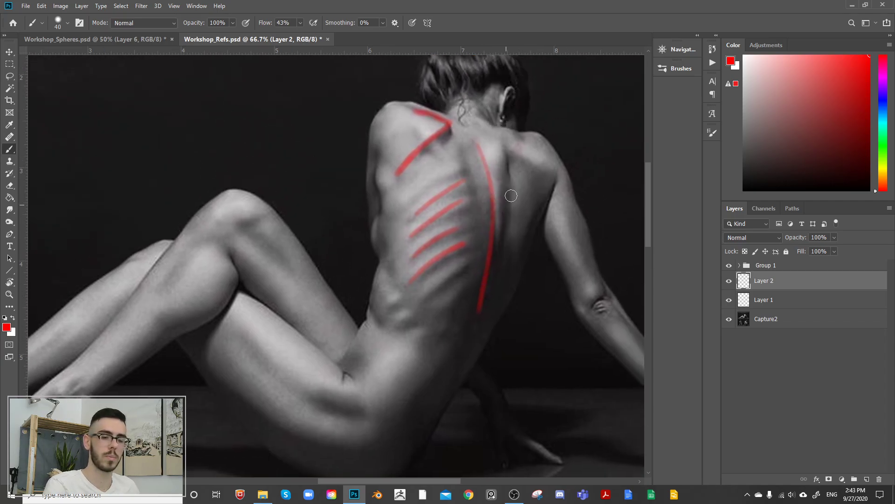
drag(514, 170, 492, 280)
drag(548, 200, 484, 286)
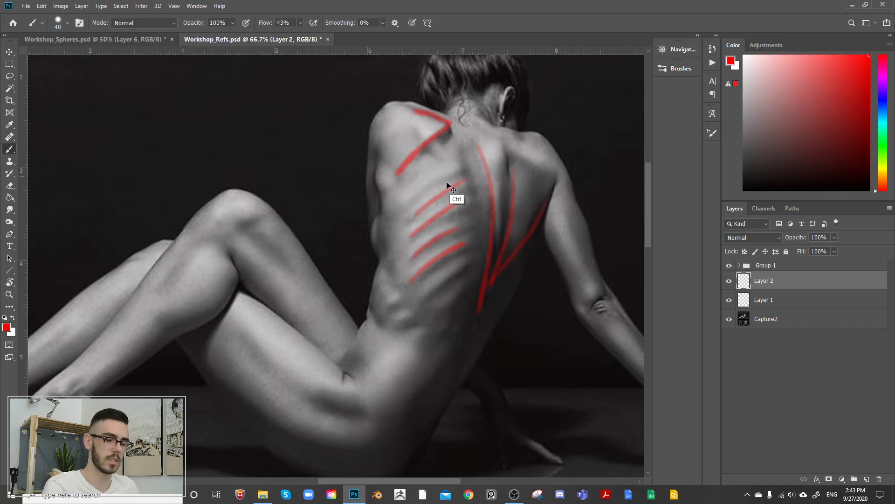
key(ctrl+z)
Step: Try red contours along the reclining figure's lower ribcage and around the hip hollow, undoing each stroke
mouse_move(388, 259)
mouse_down()
mouse_move(404, 306)
mouse_move(440, 340)
mouse_up()
drag(466, 255, 486, 215)
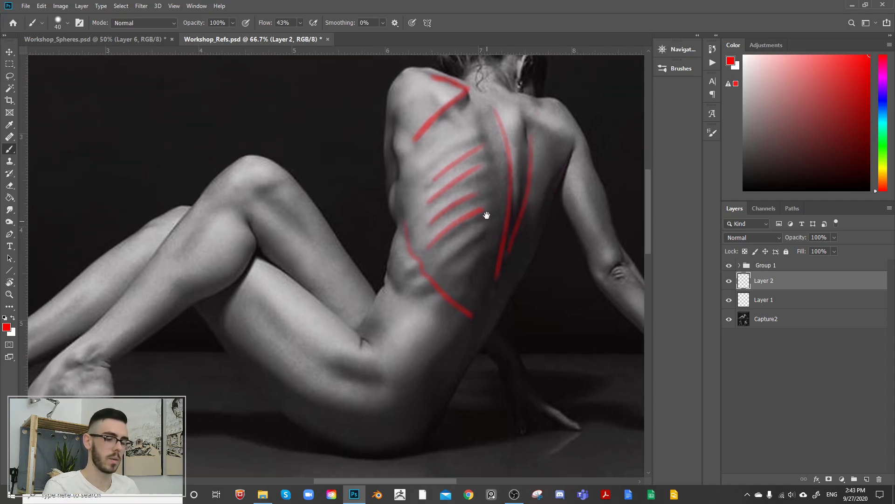
key(ctrl+z)
drag(405, 227, 457, 305)
key(ctrl+z)
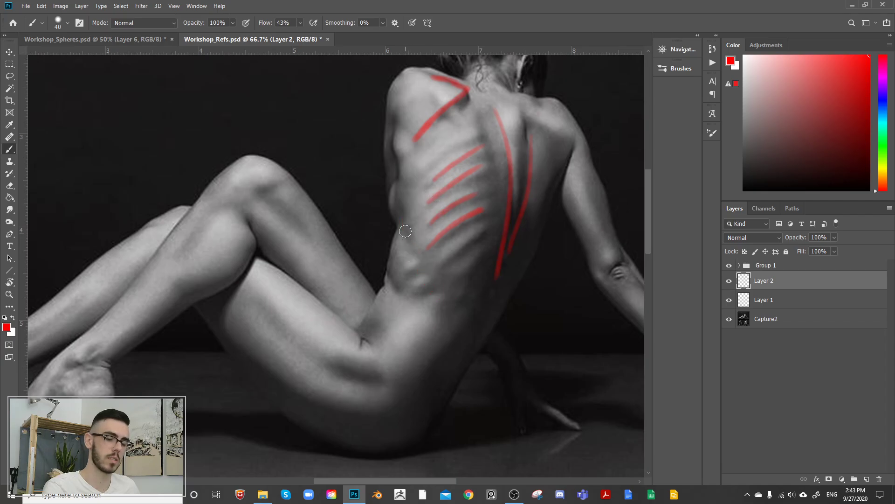
mouse_move(405, 231)
mouse_down()
mouse_move(409, 252)
mouse_move(470, 320)
mouse_up()
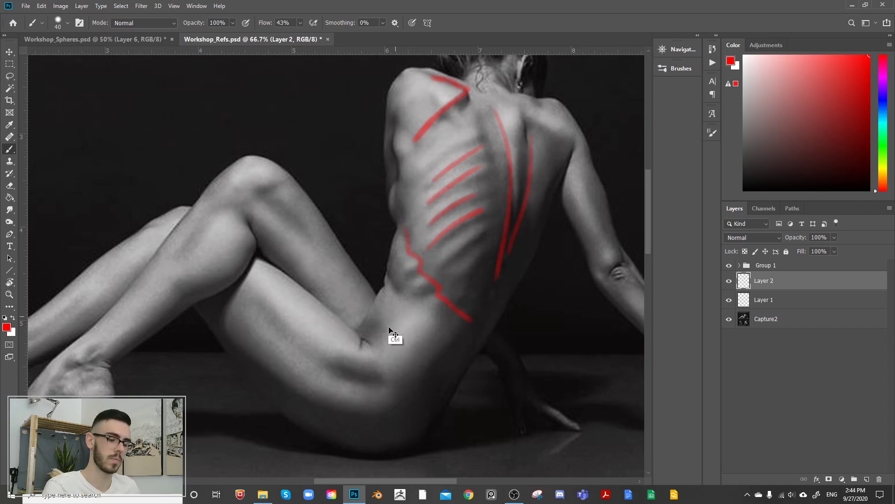
key(ctrl+z)
mouse_move(386, 380)
mouse_down()
mouse_move(342, 371)
mouse_move(353, 360)
mouse_move(342, 396)
mouse_move(369, 353)
mouse_up()
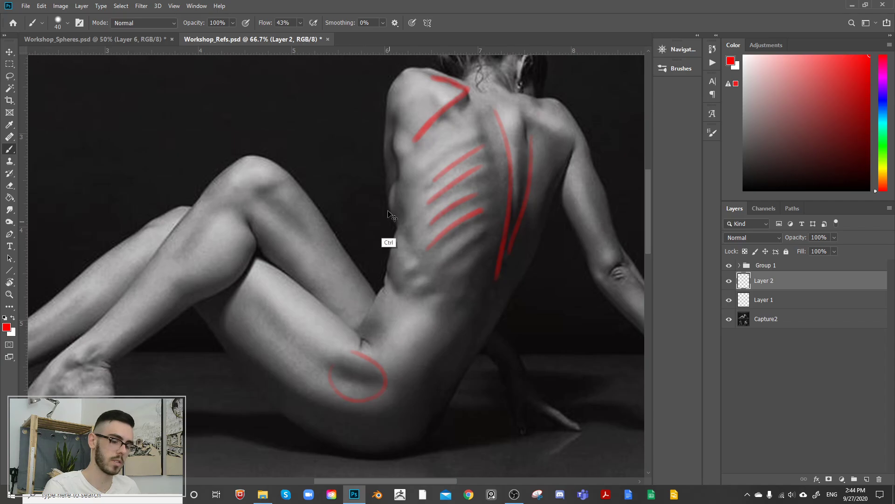
key(ctrl+z)
Step: Trace the ridge along the reclining figure's lower thigh, from behind the knee to the hip, in red
drag(266, 305, 313, 365)
drag(303, 287, 332, 256)
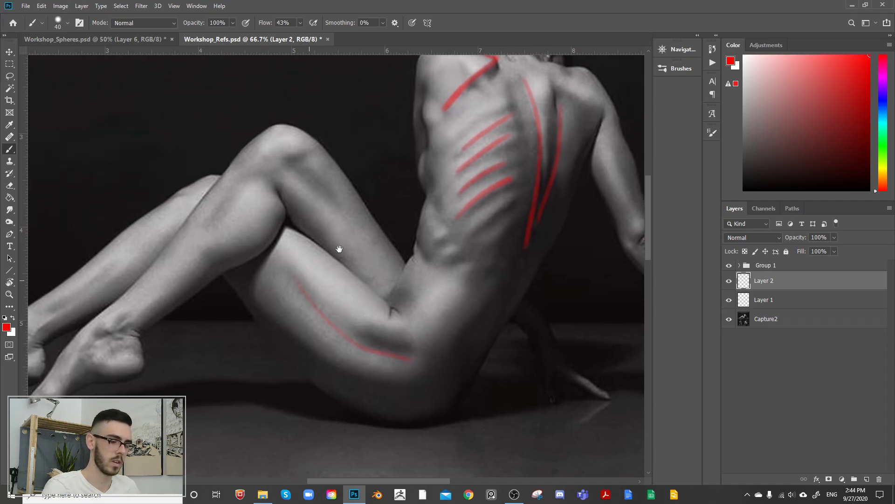
mouse_move(269, 262)
mouse_down()
mouse_move(355, 343)
mouse_move(413, 361)
mouse_up()
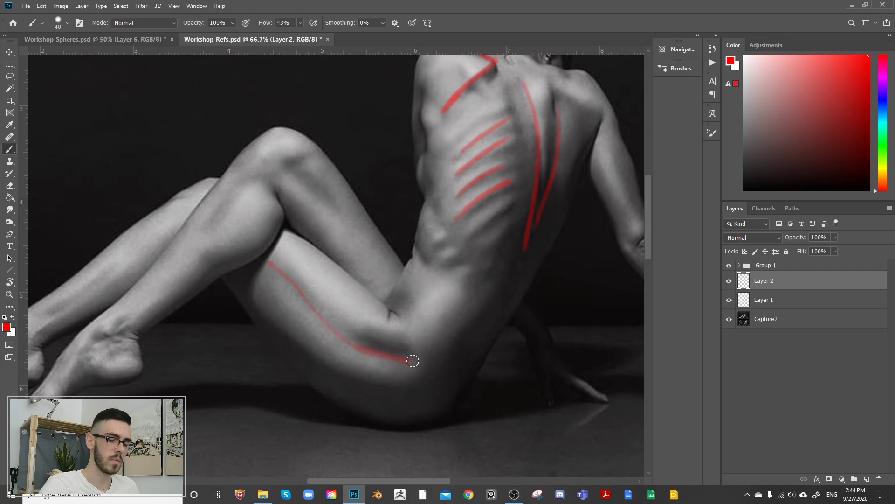
Step: Mark the ridge along the raised thigh from the knee toward the hip in red, redrawing the stroke until it fits
drag(385, 228, 455, 242)
drag(361, 183, 440, 295)
key(ctrl+z)
drag(360, 182, 436, 266)
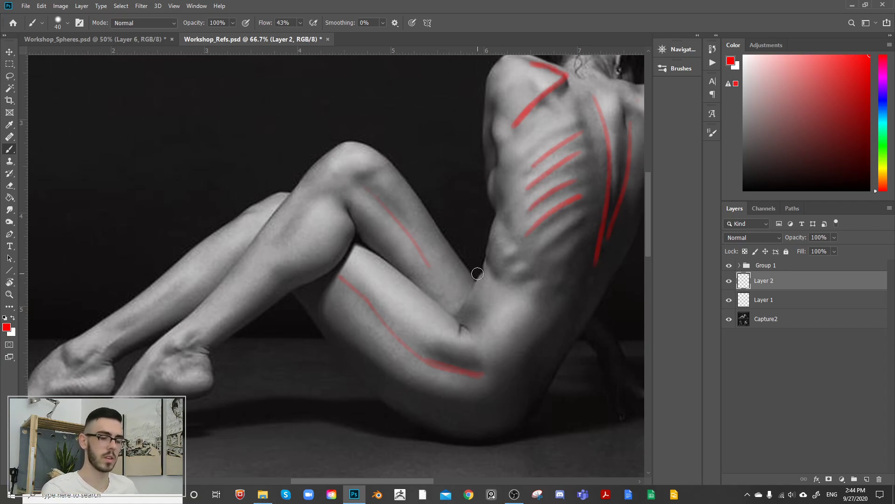
key(ctrl+z)
drag(365, 186, 438, 244)
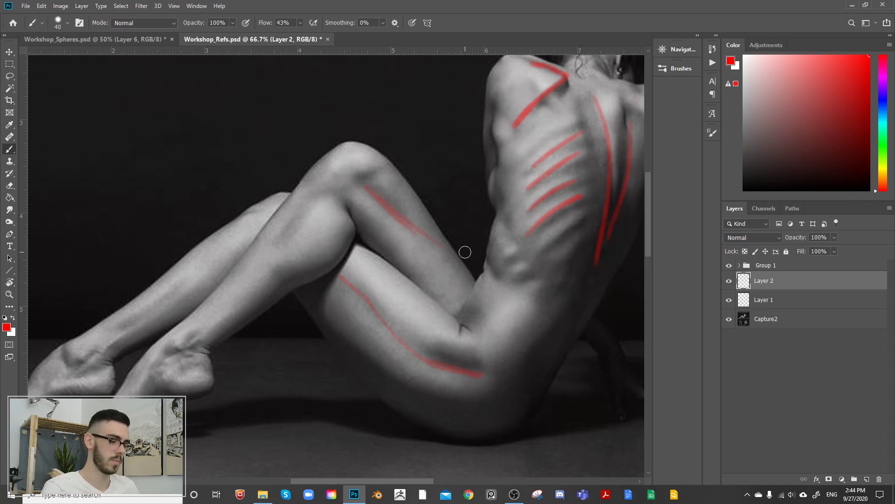
Step: Undo the trial red strokes at the armpit and elbow and mark the forearm ridge below the elbow in red
drag(341, 248, 257, 317)
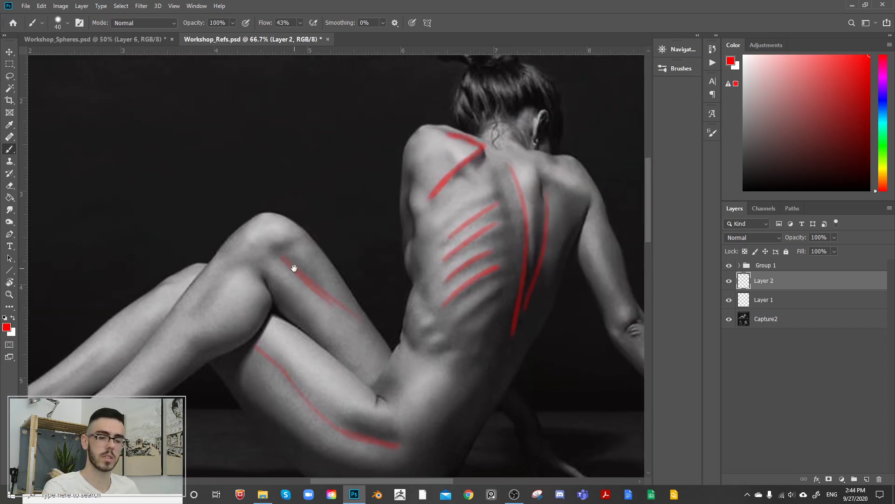
mouse_move(576, 170)
mouse_down()
mouse_move(526, 160)
mouse_move(480, 124)
mouse_move(493, 162)
mouse_move(476, 202)
mouse_up()
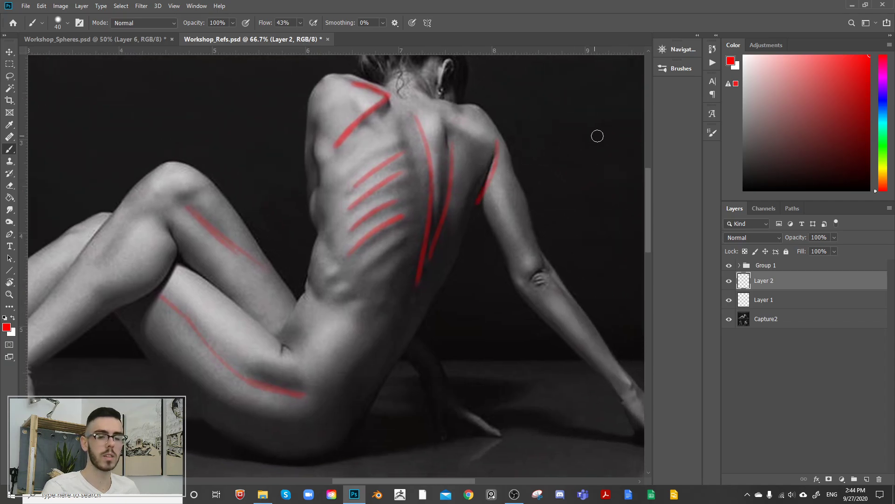
drag(589, 143, 550, 150)
key(ctrl+z)
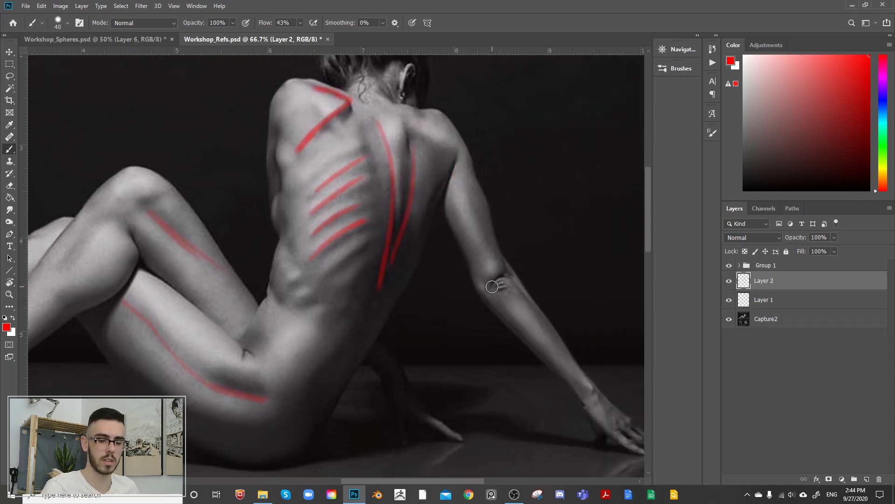
mouse_move(493, 284)
mouse_down()
mouse_move(511, 274)
mouse_move(549, 326)
mouse_up()
key(ctrl+z)
drag(548, 281, 575, 168)
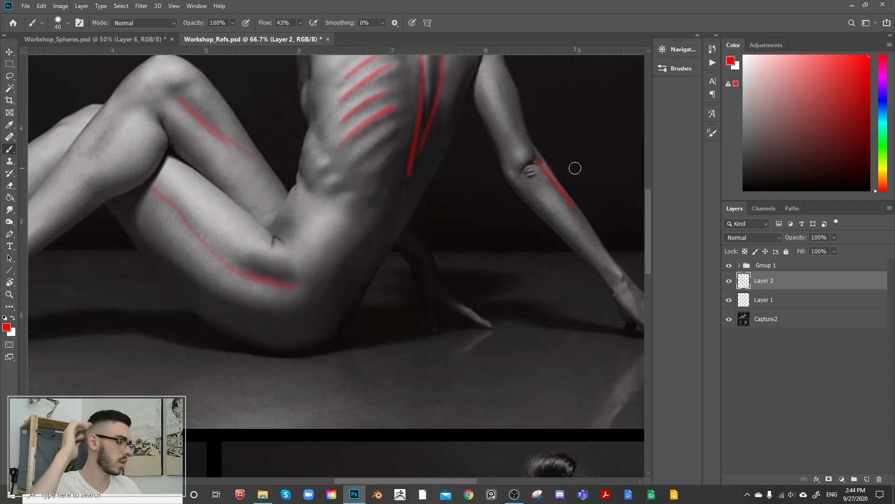
Step: Mark the hip and waist creases and the wrinkles around the elbow of the reclining figure in red
drag(275, 238, 306, 266)
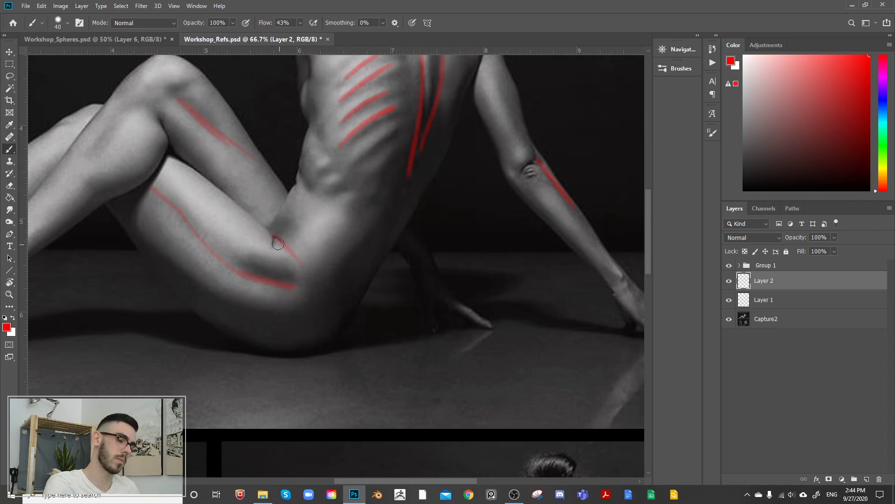
drag(402, 255, 477, 273)
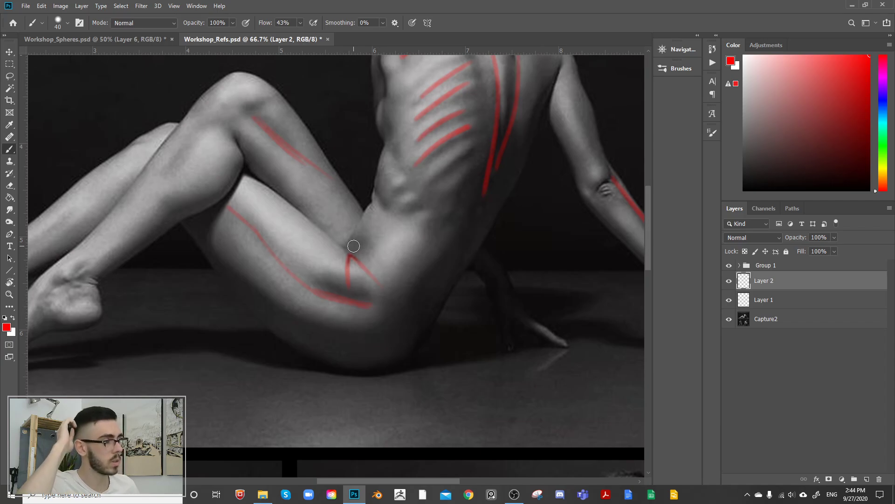
drag(401, 245, 396, 289)
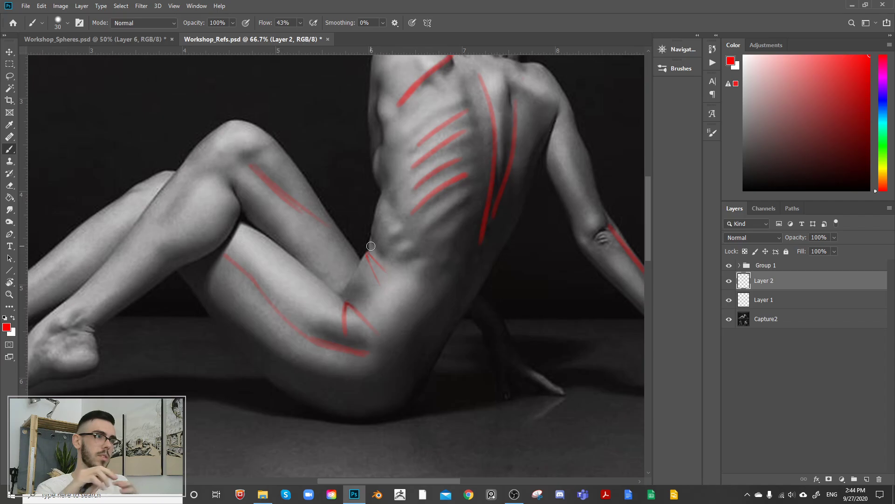
click(729, 283)
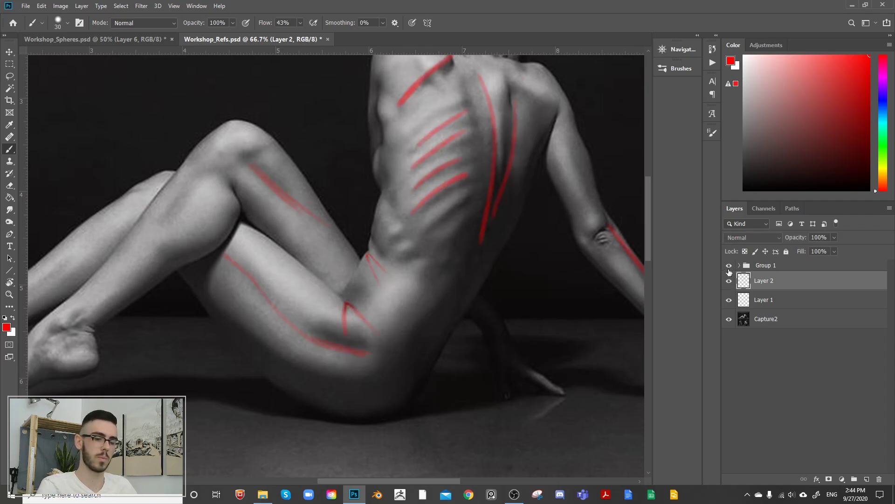
drag(534, 214, 495, 241)
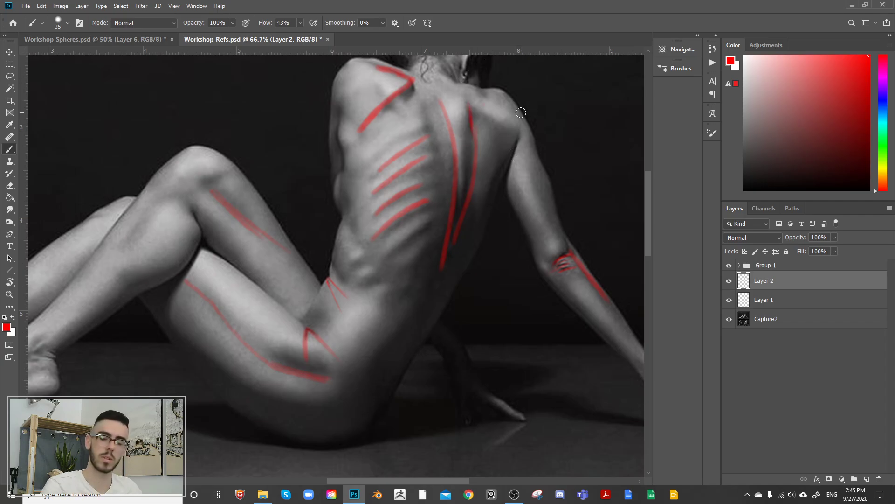
Step: Delete Layer 2 with all the red crease and ridge marks from the figure reference
click(731, 284)
click(731, 284)
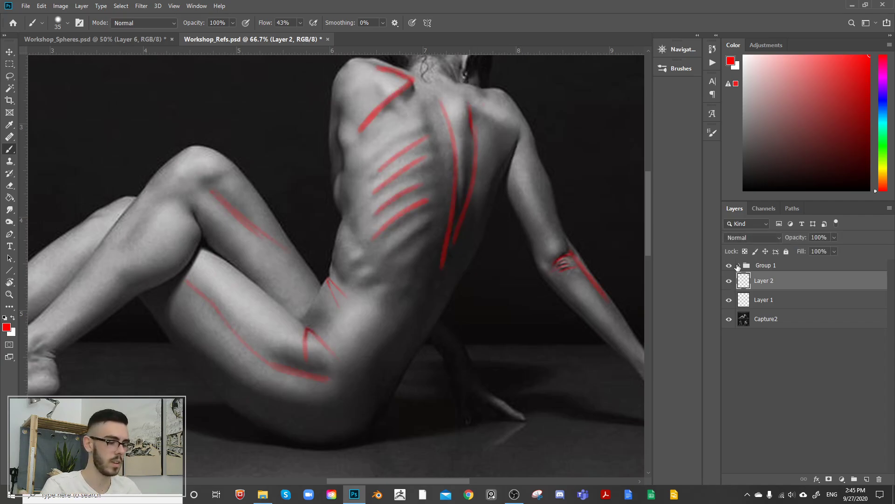
key(Delete)
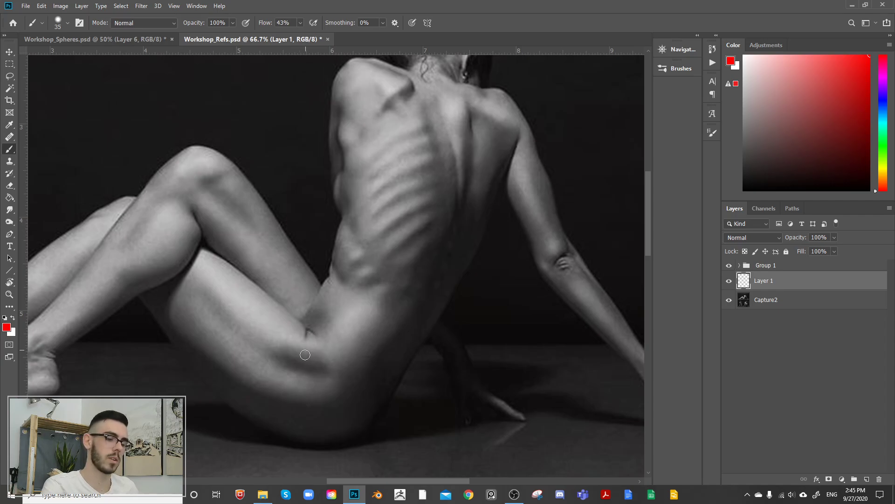
drag(431, 182, 477, 209)
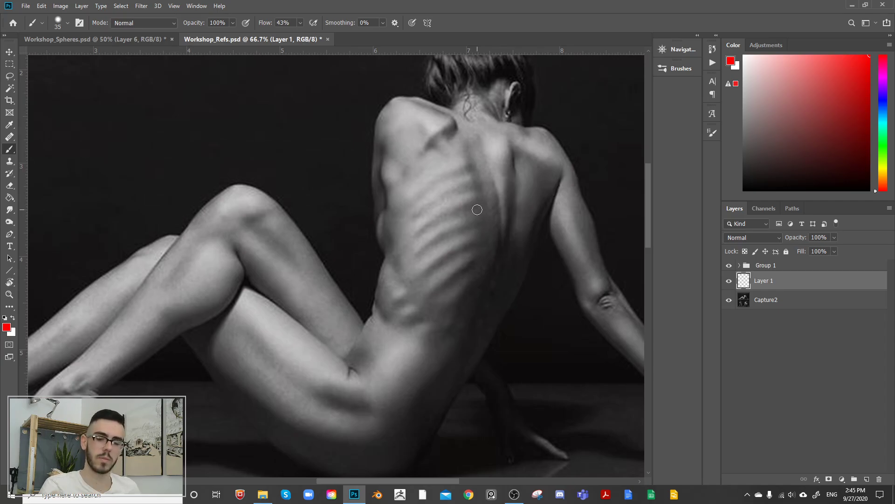
Step: Select the Capture2 photo layer and soften the shoulder blade and spine edges with the Smudge tool, enlarging the brush to 200
click(729, 300)
click(729, 300)
click(768, 301)
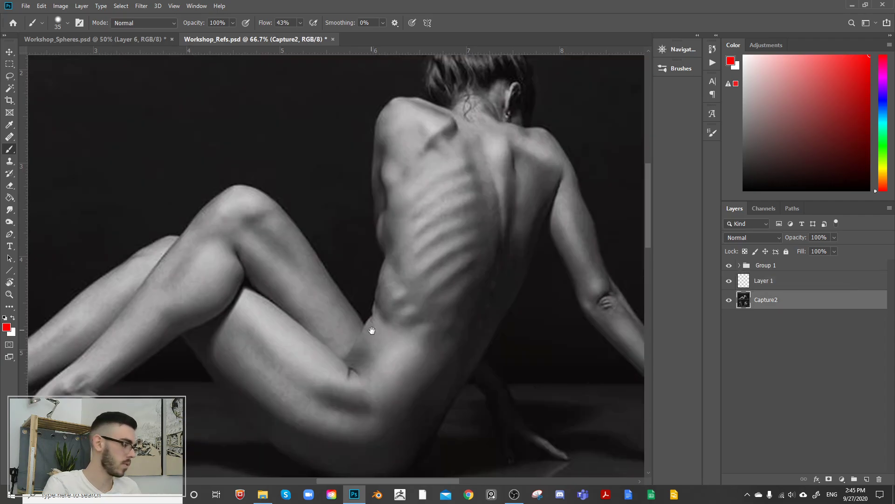
key(r)
key(bracketleft)
key(bracketleft)
key(bracketleft)
key(bracketleft)
key(bracketleft)
key(bracketleft)
key(bracketleft)
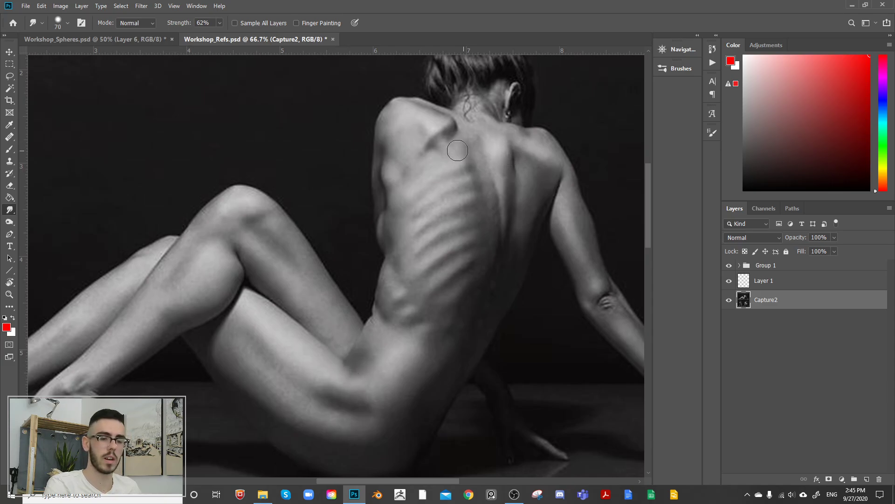
key(bracketright)
key(bracketright)
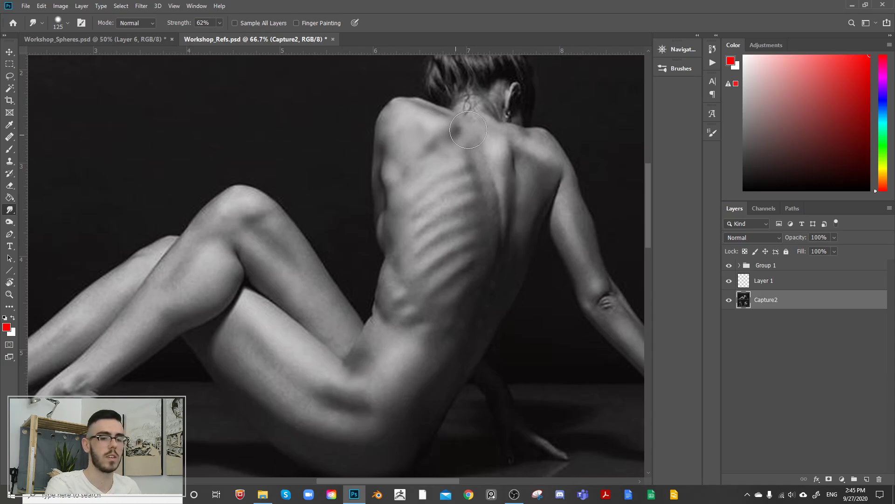
key(bracketright)
key(bracketright)
key(bracketright)
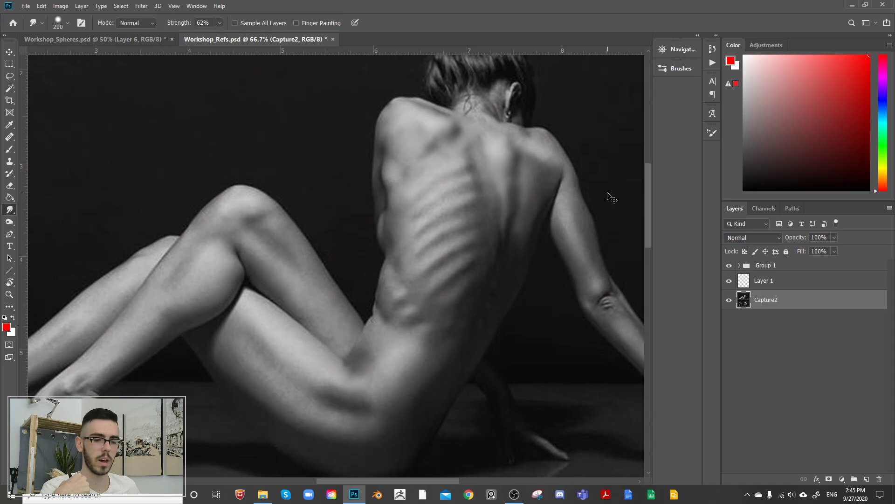
Step: Undo the smudging on the back, then hide the Capture2 photo layer and show it again
key(ctrl+z)
key(ctrl+z)
key(ctrl+z)
key(ctrl+z)
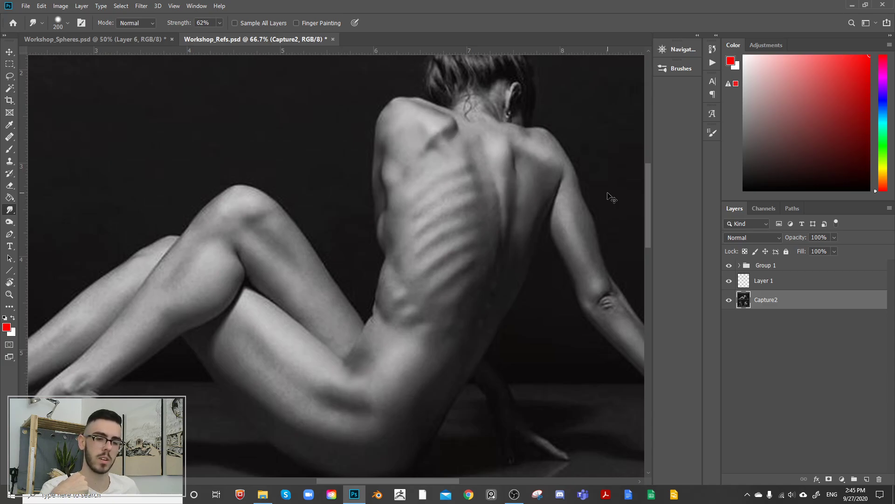
key(ctrl+comma)
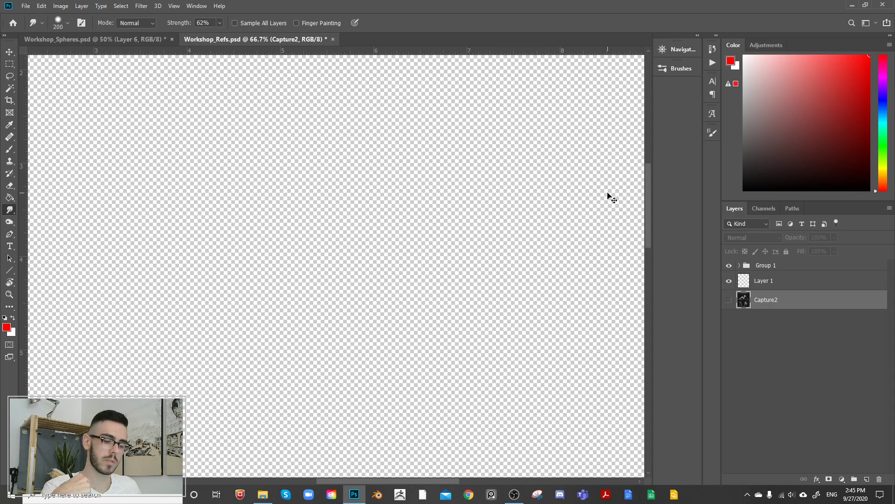
click(730, 299)
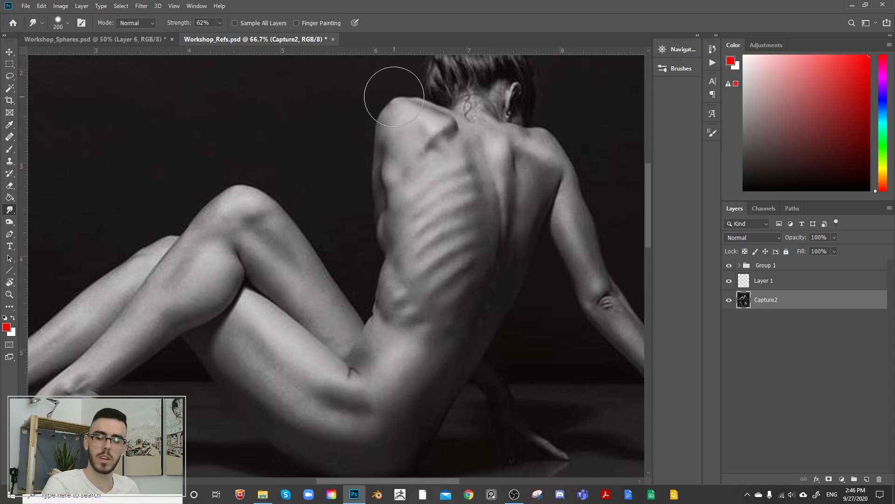
Step: Switch to the Workshop_Spheres.psd document, bring up the Folds sphere, and turn on Layer 7 with Layer 6 kept visible
click(155, 41)
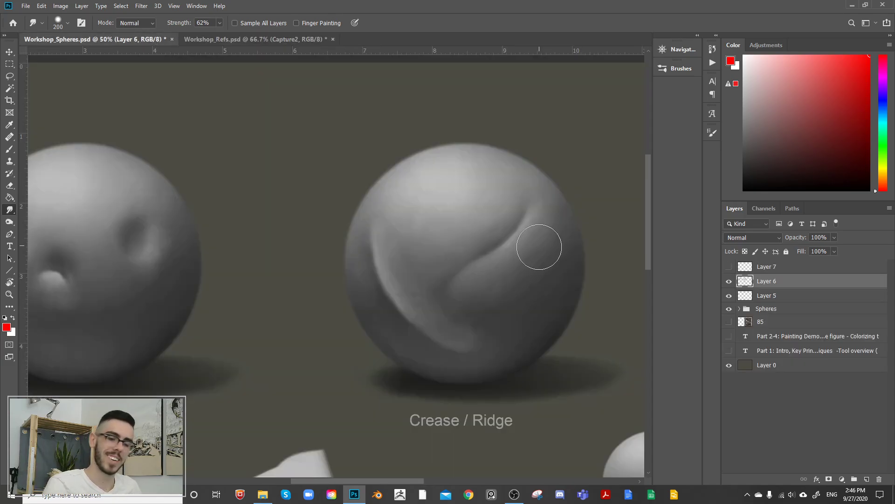
drag(552, 248, 473, 228)
drag(527, 237, 421, 222)
drag(591, 197, 479, 216)
drag(594, 204, 474, 230)
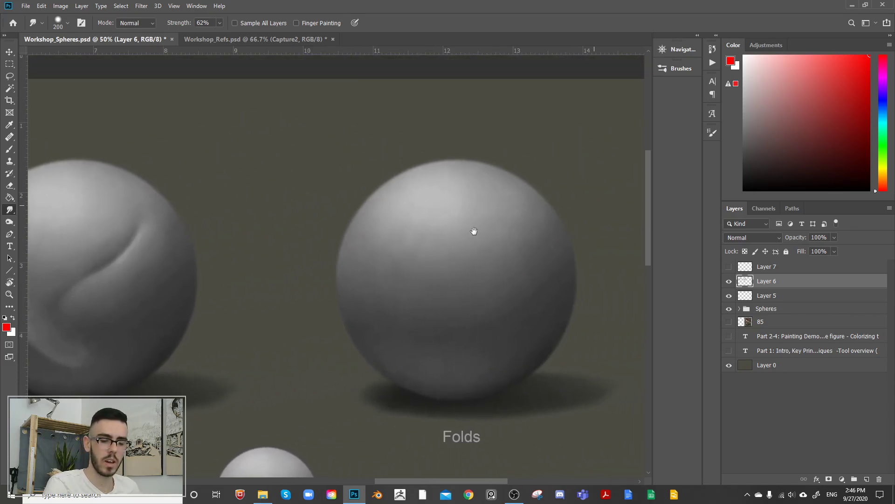
drag(568, 228, 570, 195)
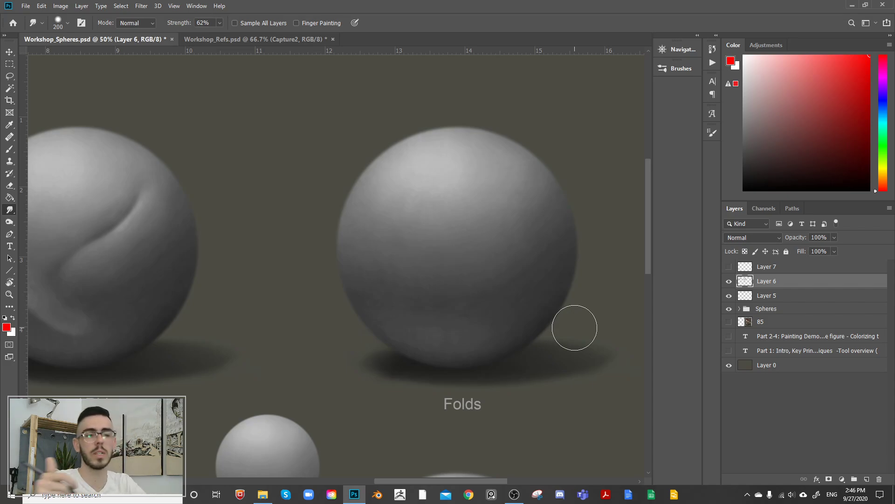
click(728, 281)
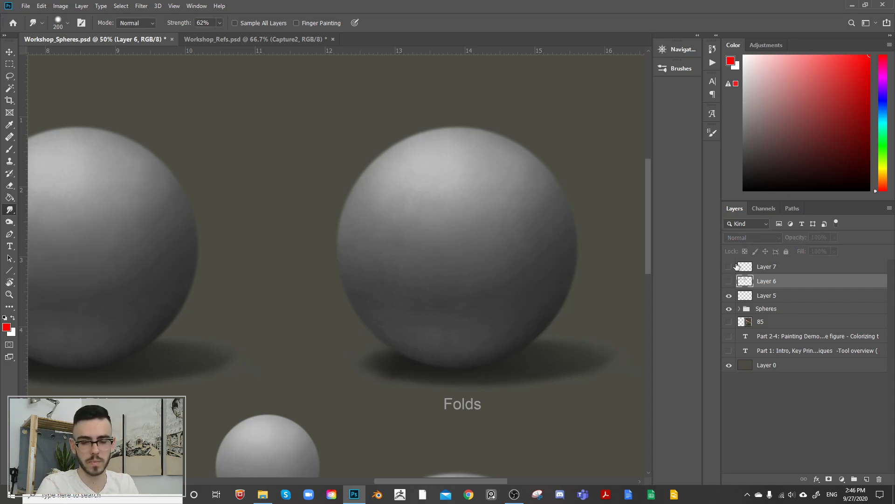
drag(729, 281, 729, 260)
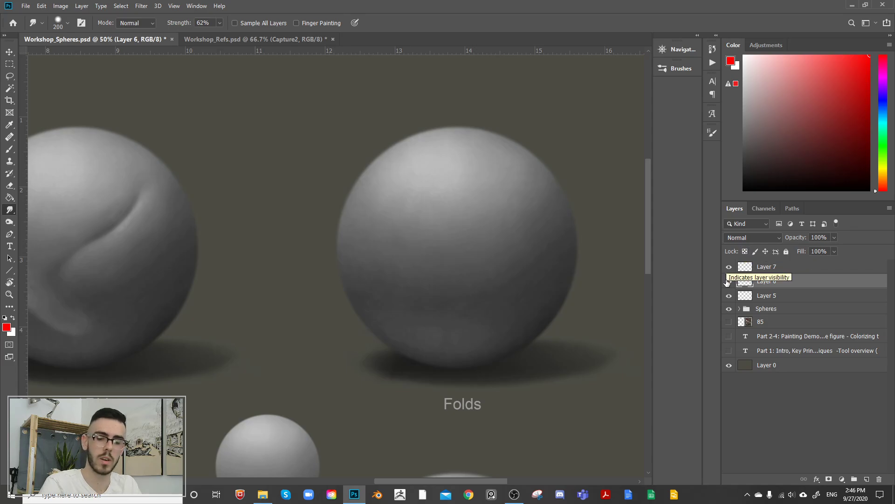
Step: Add a new layer above Layer 6 and set up the Brush tool at size 45 with default colours
key(b)
key(d)
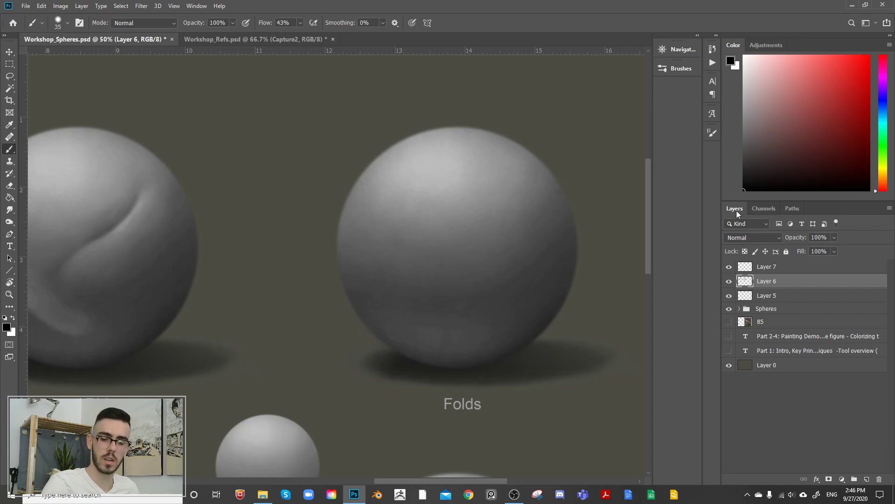
click(866, 479)
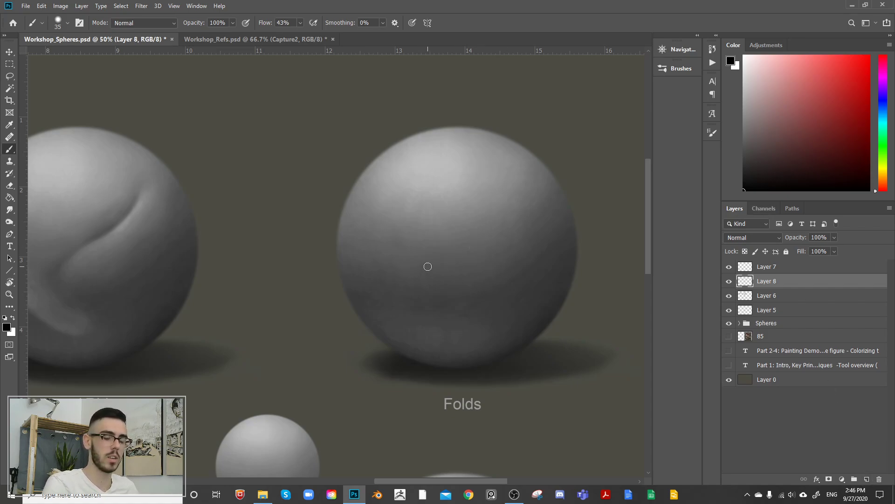
key(bracketright)
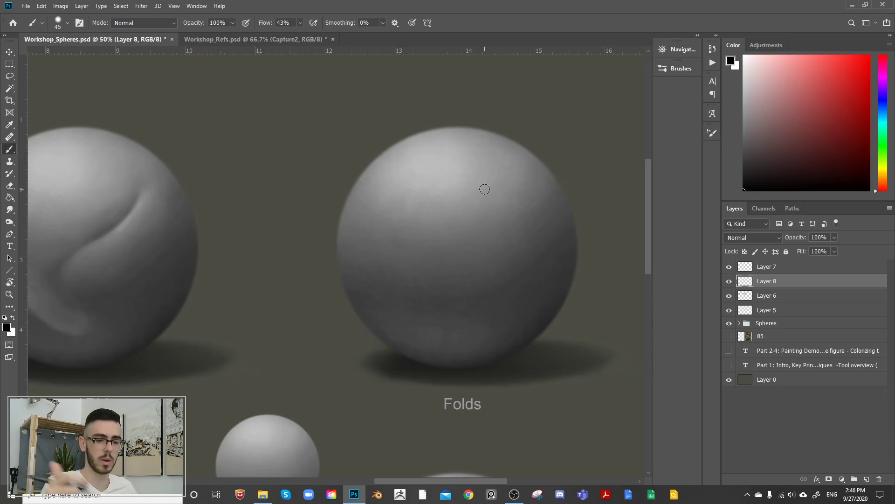
key(bracketright)
key(bracketright)
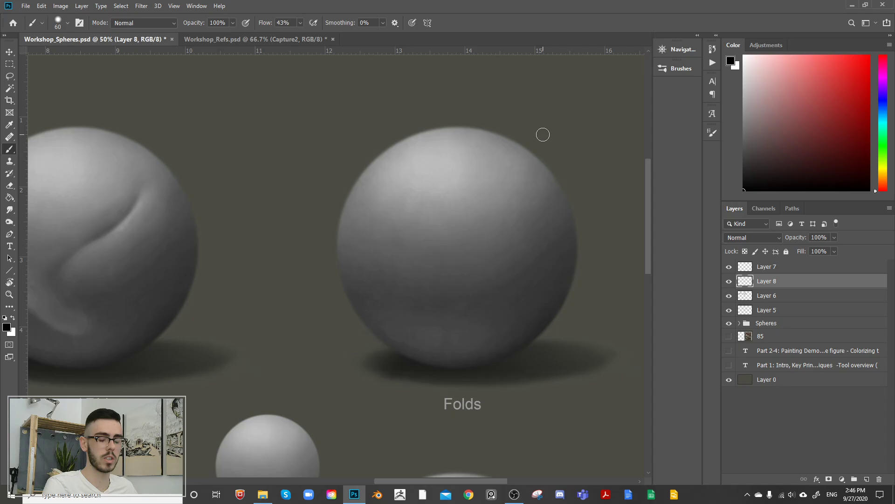
key(bracketleft)
key(bracketleft)
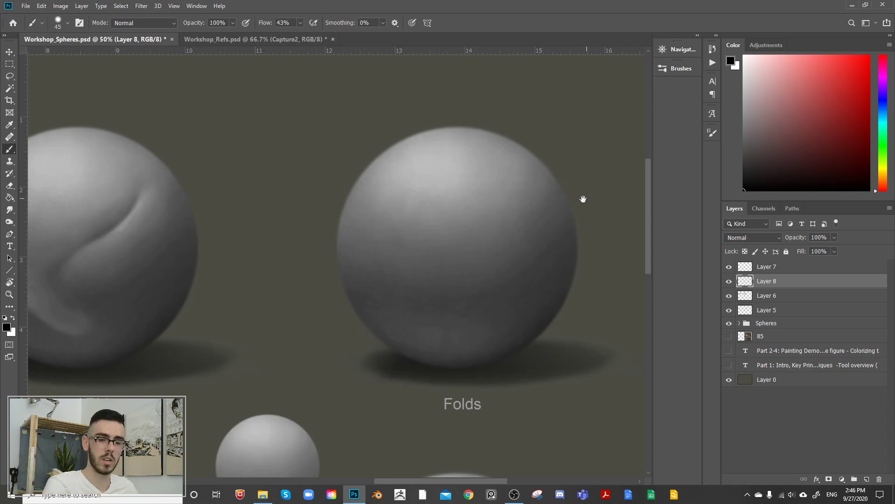
Step: Sketch the rounded outline of an overhanging fold with a pointed edge beside the Folds sphere, using a light grey size 25 brush
drag(583, 198, 438, 226)
drag(777, 69, 758, 71)
click(744, 81)
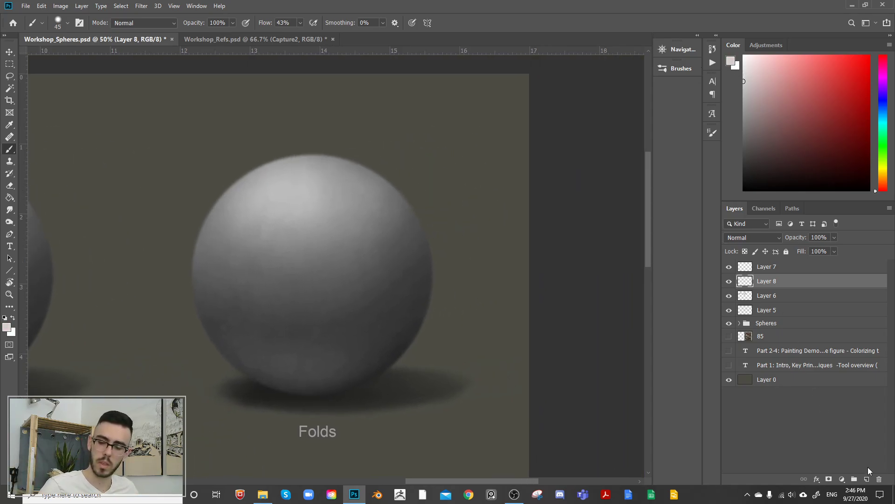
key(bracketleft)
key(bracketleft)
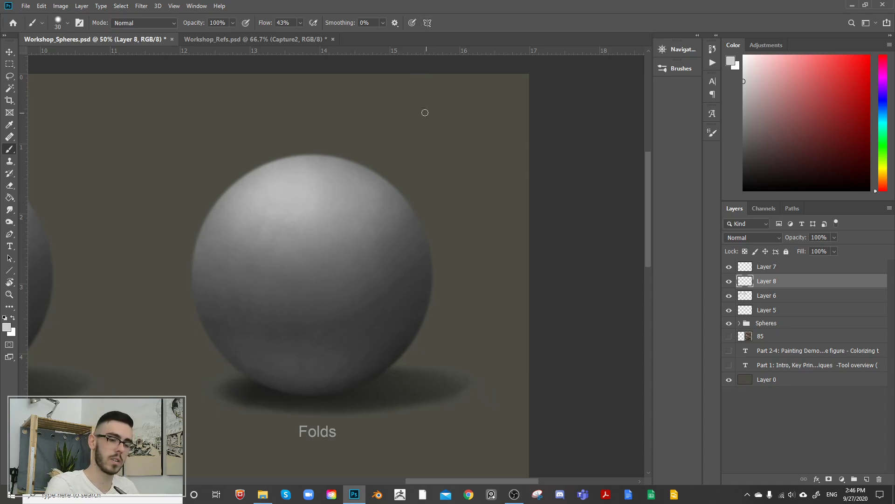
mouse_move(410, 102)
mouse_down()
mouse_move(454, 179)
mouse_move(415, 92)
mouse_move(428, 88)
mouse_move(494, 139)
mouse_move(500, 156)
mouse_up()
drag(475, 127, 455, 179)
drag(476, 129, 502, 162)
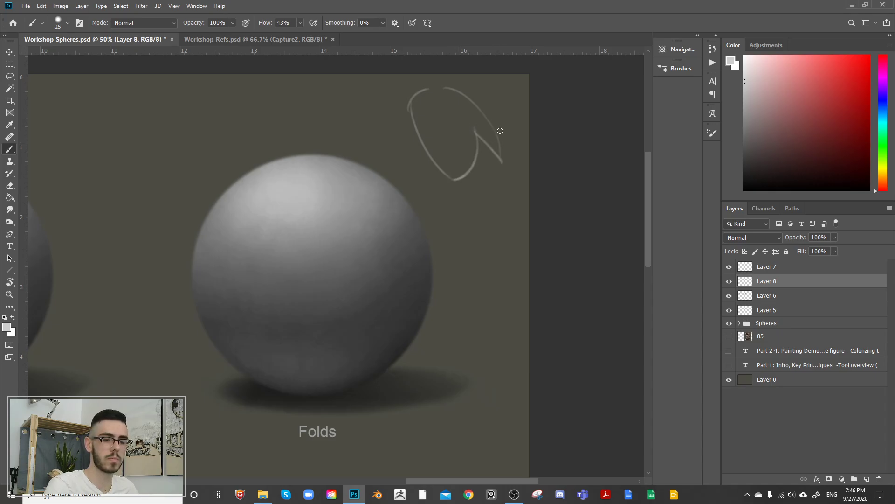
Step: Add inner contours, the lower fold section and its outer edge to the fold sketch, plus a downward arrow along the upper form
mouse_move(425, 101)
mouse_down()
mouse_move(474, 181)
mouse_move(478, 217)
mouse_move(464, 200)
mouse_move(468, 251)
mouse_up()
mouse_move(476, 205)
mouse_down()
mouse_move(511, 218)
mouse_move(473, 254)
mouse_up()
drag(482, 146, 492, 194)
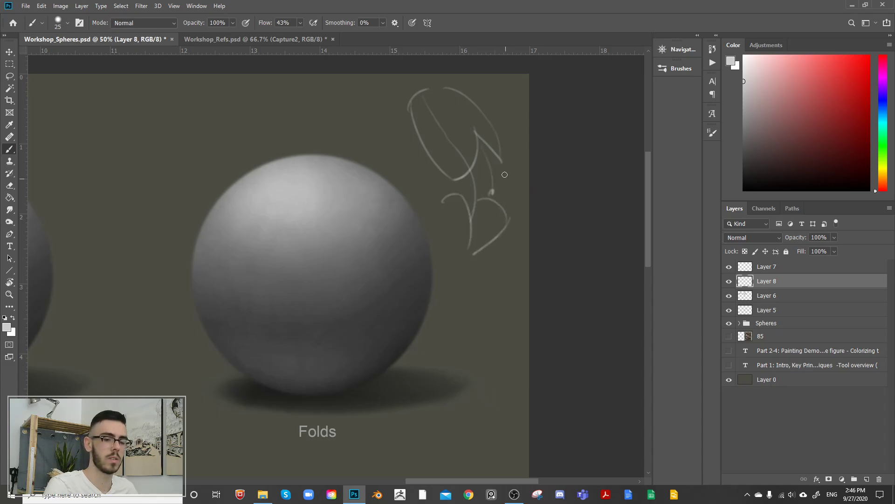
drag(501, 161, 508, 224)
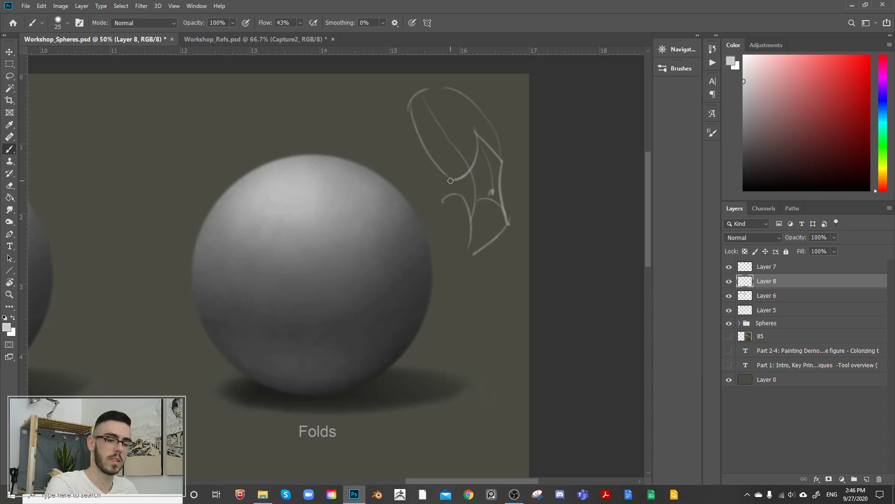
drag(412, 140, 438, 186)
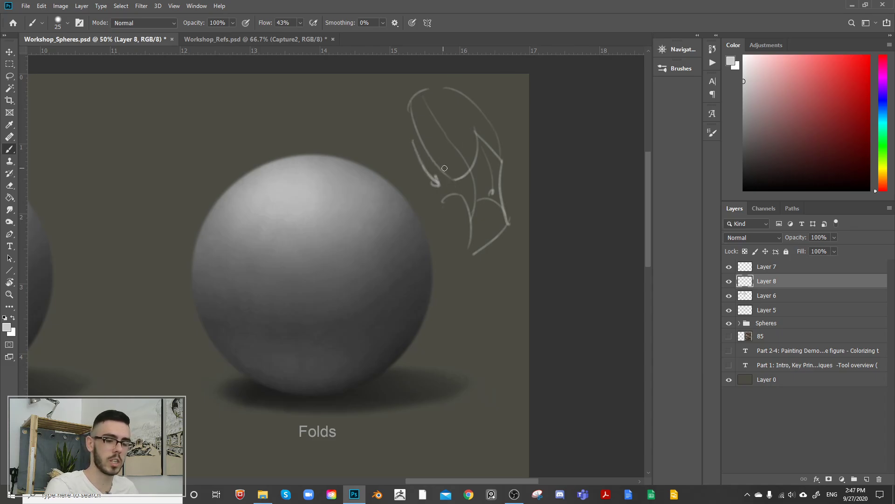
Step: Add an upward arrow along the lower form and crossing strokes where the two fold forms meet
drag(426, 216, 436, 196)
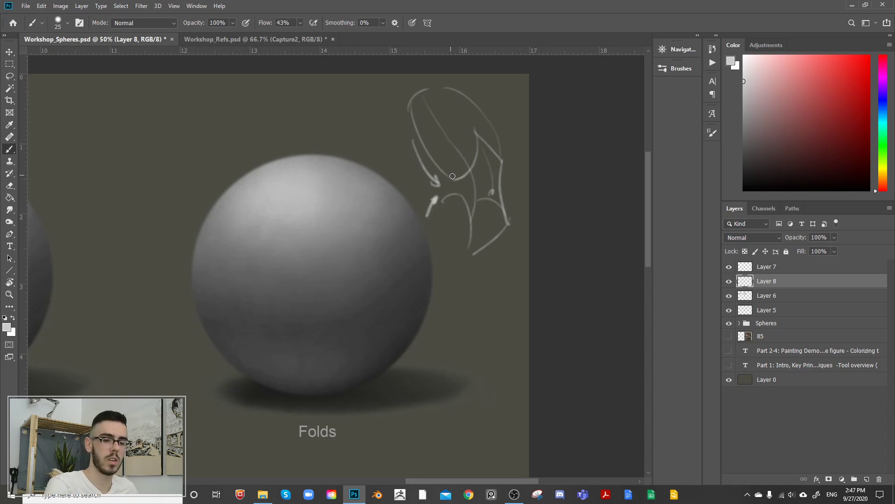
drag(452, 176, 486, 186)
mouse_move(458, 182)
mouse_down()
mouse_move(481, 196)
mouse_move(438, 203)
mouse_move(457, 186)
mouse_up()
Step: Trace the upper and lower form edges in red up to their meeting point, and undo the extra red strokes beyond it
click(835, 58)
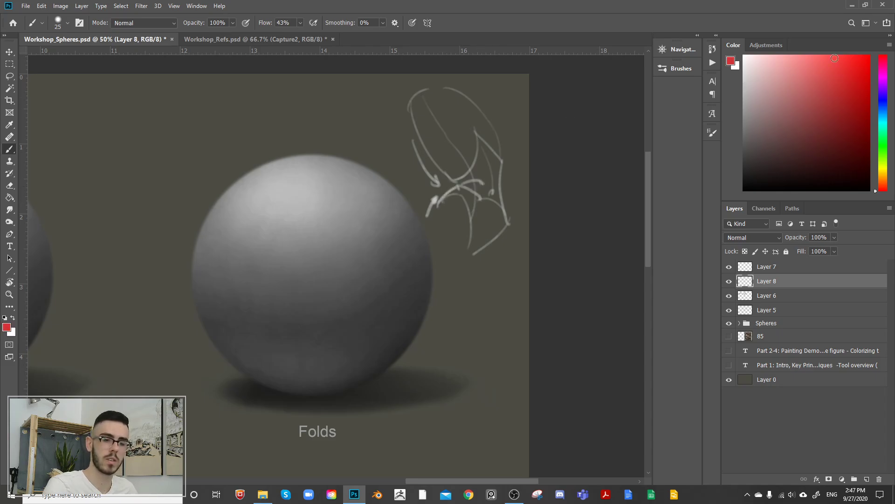
drag(412, 111, 457, 186)
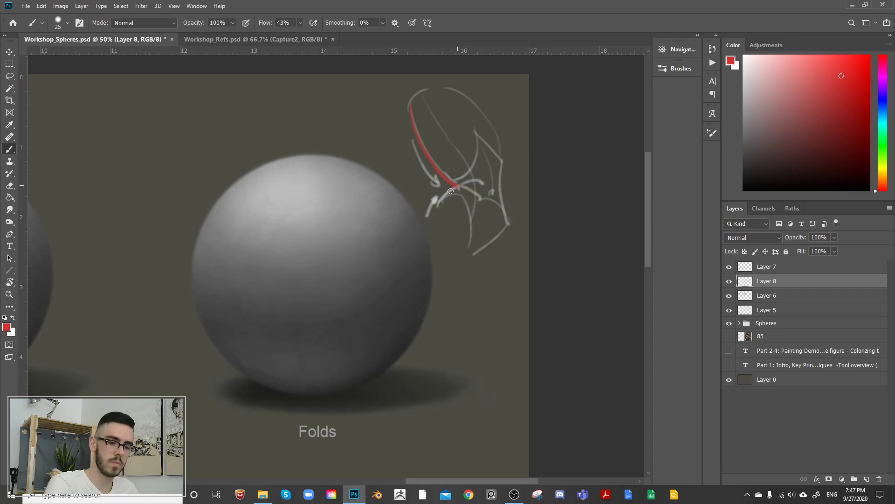
mouse_move(433, 218)
mouse_down()
mouse_move(457, 186)
mouse_move(481, 179)
mouse_move(479, 196)
mouse_move(480, 170)
mouse_up()
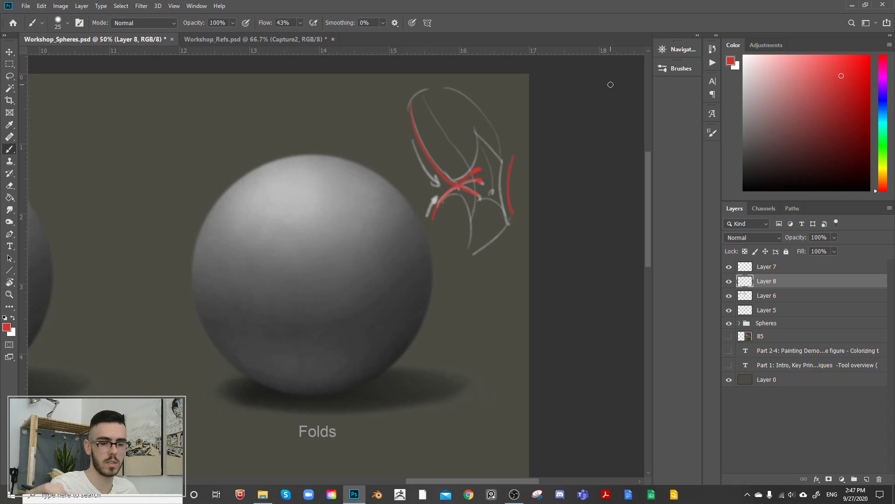
key(ctrl+z)
key(ctrl+z)
key(ctrl+z)
key(ctrl+z)
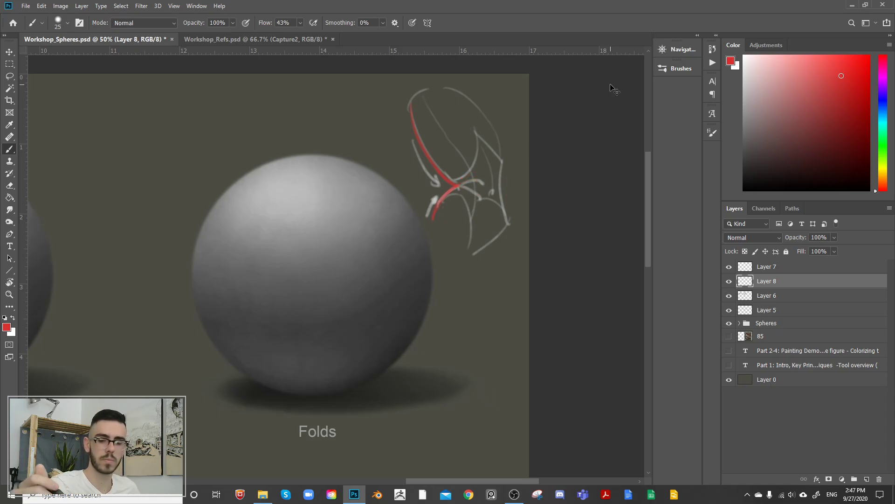
Step: Replace the fold sketch layer with a new empty layer above Layer 6 and set the foreground colour to white
click(729, 282)
click(729, 282)
key(Delete)
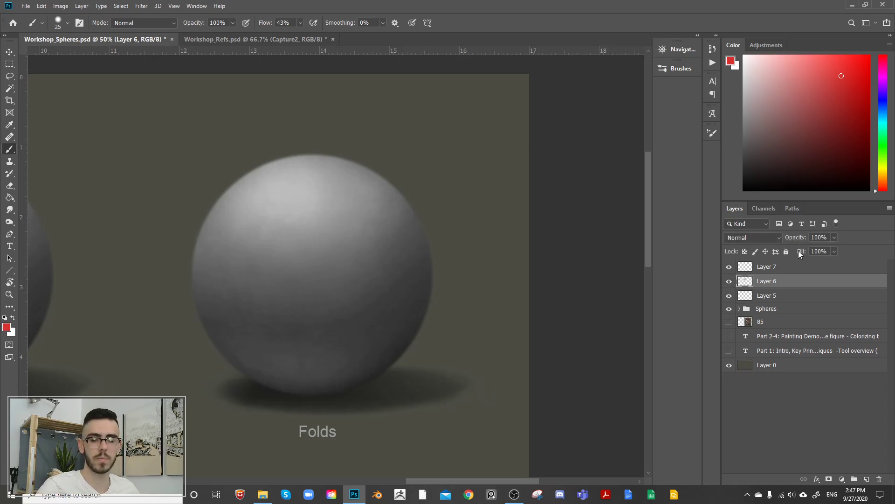
click(868, 479)
drag(793, 149, 638, 37)
Step: Sketch a bent limb beside the Folds sphere, with a rounded joint, outer and inner contours, and a heavier crease at the inner bend
mouse_move(383, 136)
mouse_down()
mouse_move(472, 104)
mouse_move(486, 136)
mouse_move(456, 164)
mouse_up()
mouse_move(470, 106)
mouse_down()
mouse_move(471, 141)
mouse_move(482, 115)
mouse_up()
mouse_move(478, 112)
mouse_down()
mouse_move(486, 133)
mouse_move(481, 177)
mouse_up()
drag(486, 140, 478, 230)
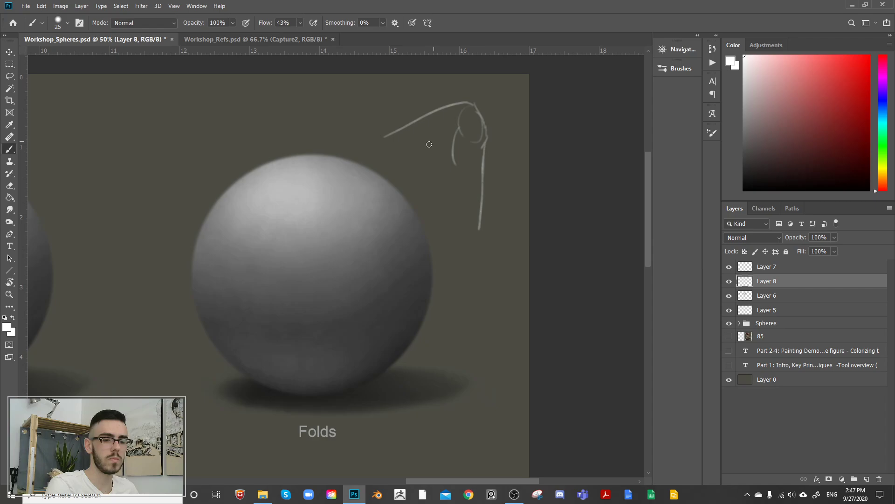
mouse_move(396, 183)
mouse_down()
mouse_move(451, 150)
mouse_move(435, 149)
mouse_move(452, 152)
mouse_move(460, 123)
mouse_move(461, 219)
mouse_up()
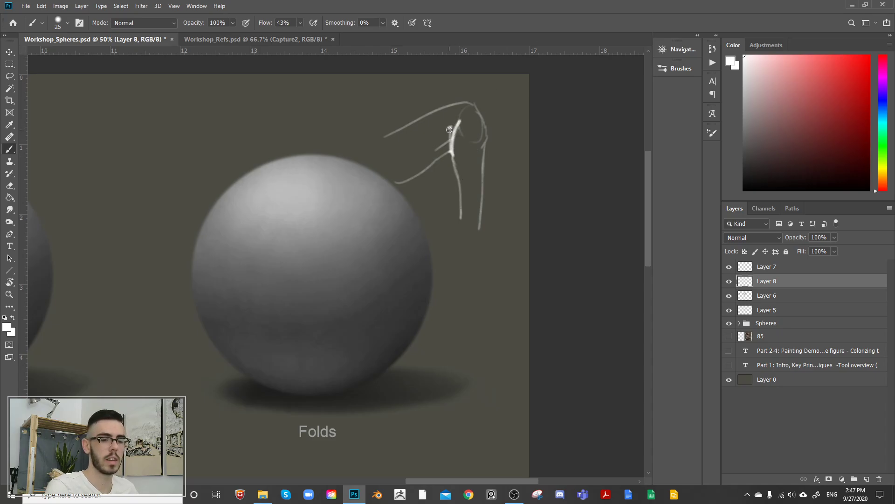
drag(449, 129, 453, 155)
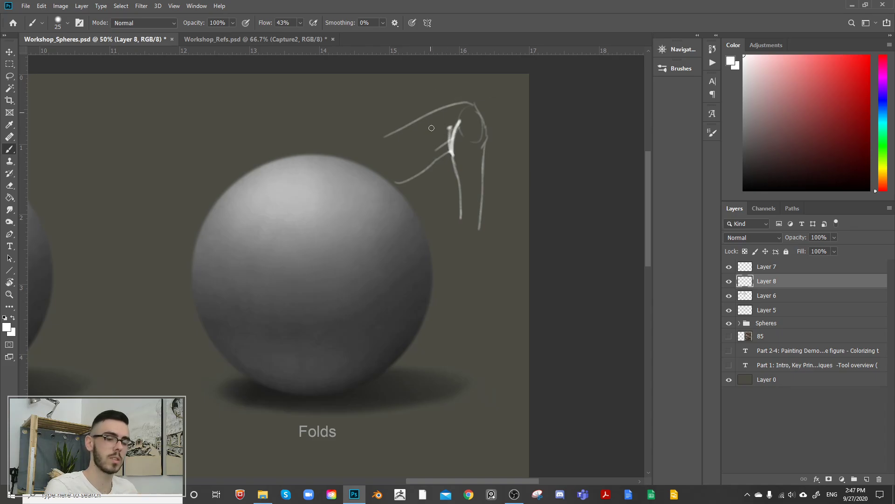
Step: Try additional short contour and hatch strokes around the bent limb's inner crease, and undo them
key(ctrl+z)
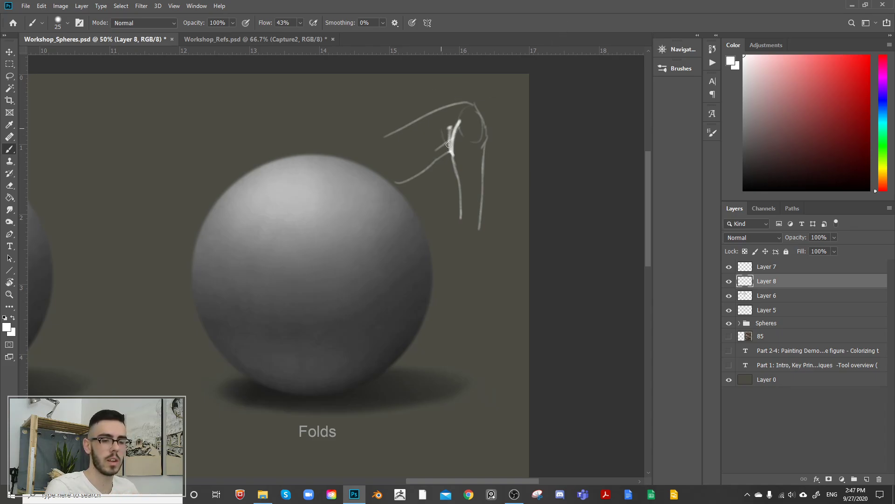
drag(386, 133, 369, 137)
mouse_move(444, 130)
mouse_down()
mouse_move(450, 152)
mouse_move(439, 156)
mouse_up()
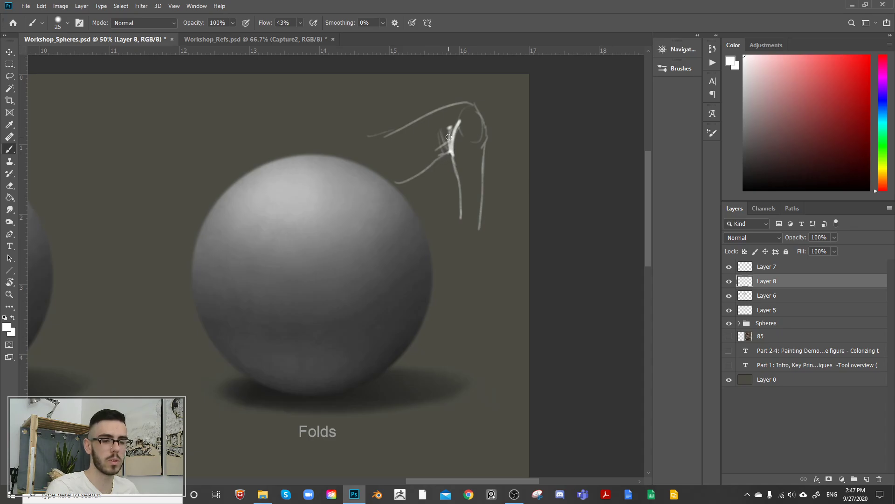
key(ctrl+z)
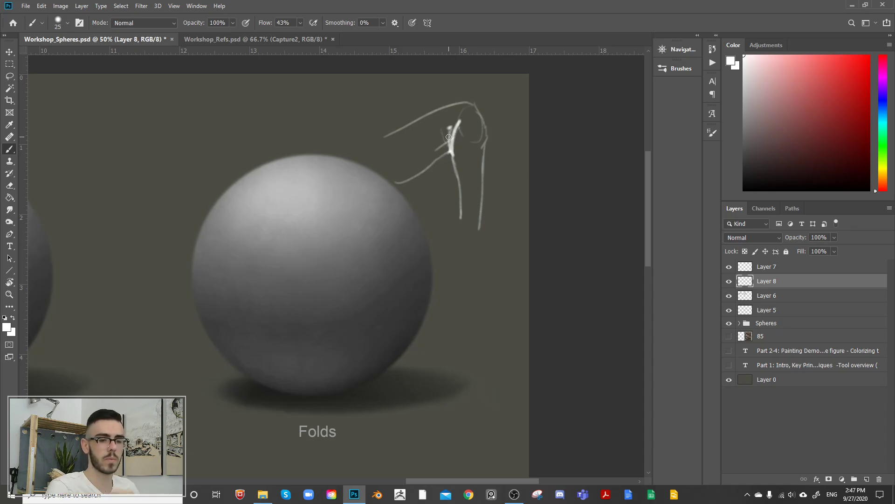
drag(419, 144, 433, 163)
mouse_move(422, 146)
mouse_down()
mouse_move(437, 161)
mouse_move(448, 150)
mouse_move(441, 163)
mouse_move(446, 153)
mouse_up()
key(ctrl+z)
key(ctrl+z)
key(ctrl+z)
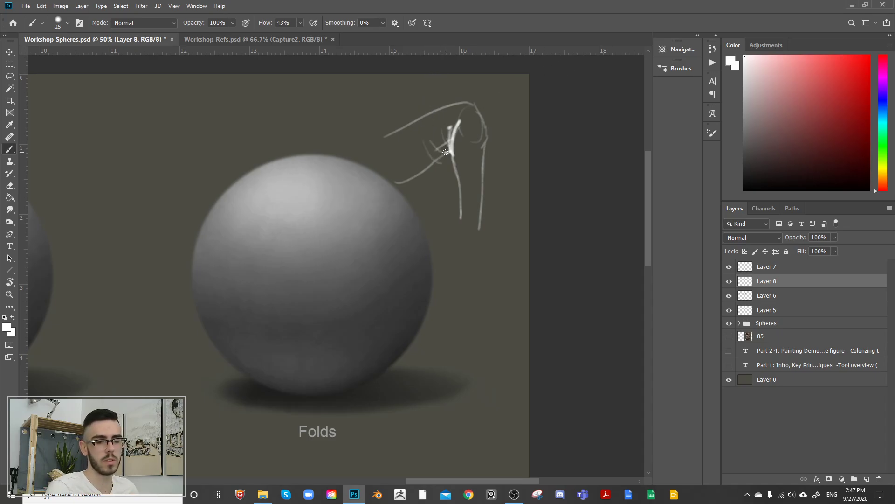
key(ctrl+z)
key(ctrl+z)
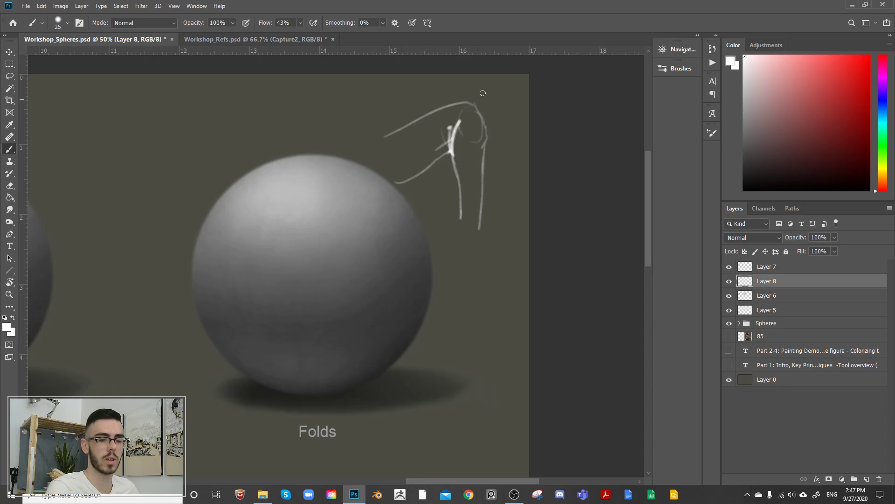
Step: Replace the bent-limb sketch layer with a new empty layer above Layer 6
drag(454, 146, 452, 114)
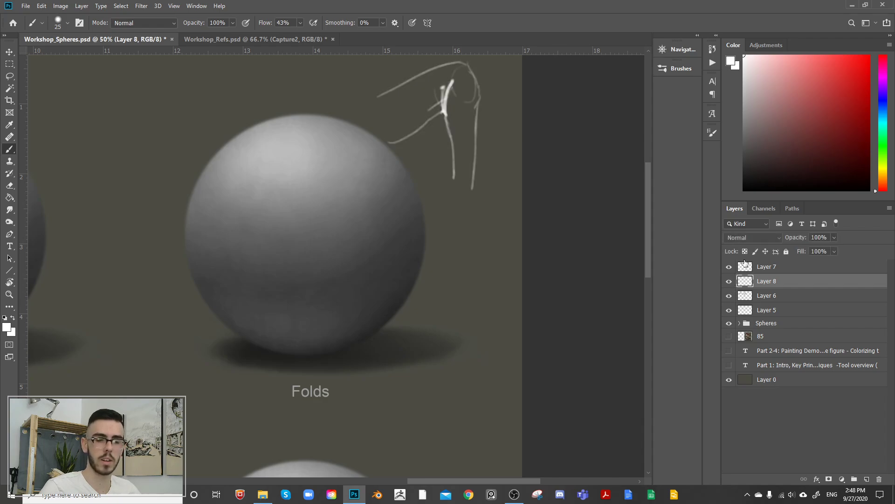
key(Delete)
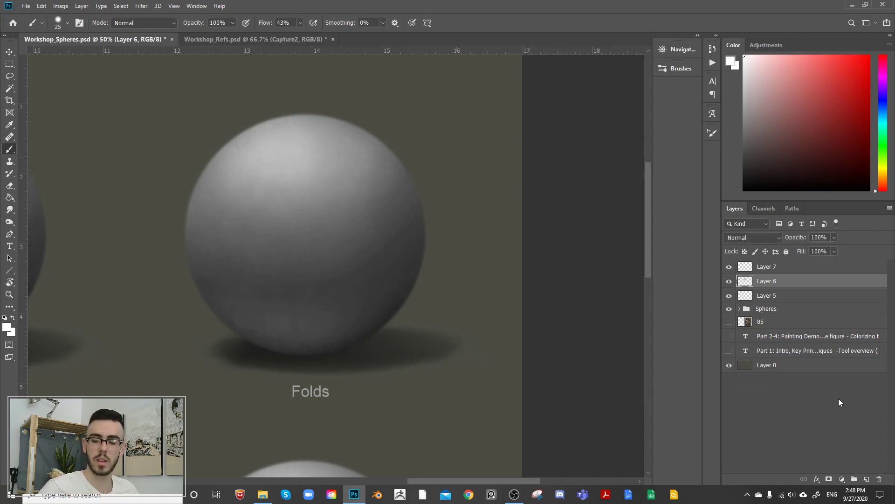
click(866, 479)
Step: Sketch two tall lines bowing inward toward each other beside the Folds sphere, using a white size 40 brush
drag(494, 165, 497, 264)
key(bracketright)
key(bracketright)
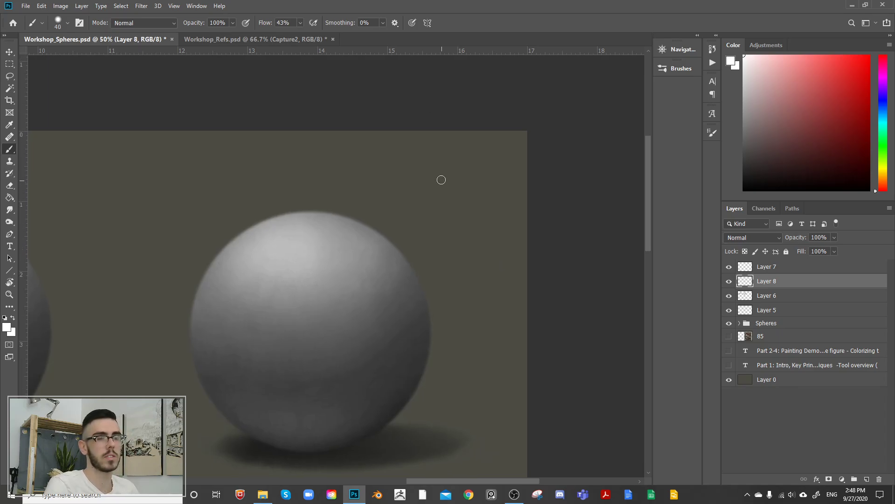
drag(429, 173, 451, 267)
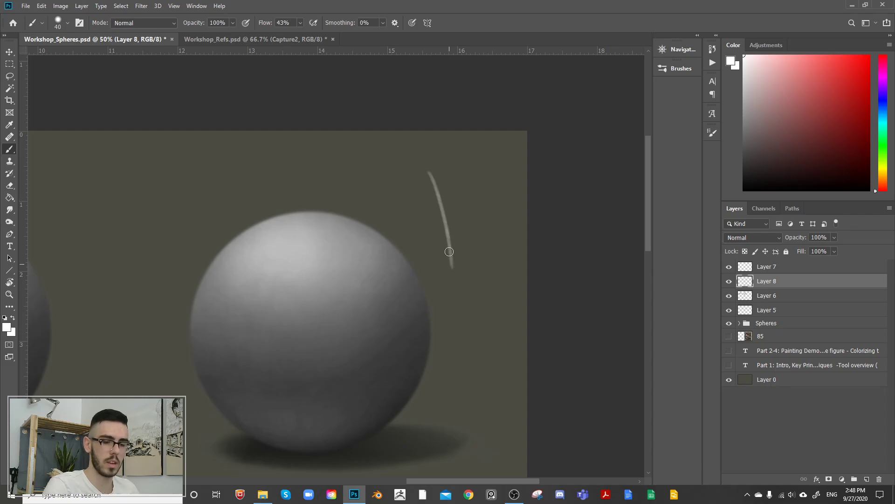
drag(493, 167, 490, 300)
drag(450, 240, 444, 335)
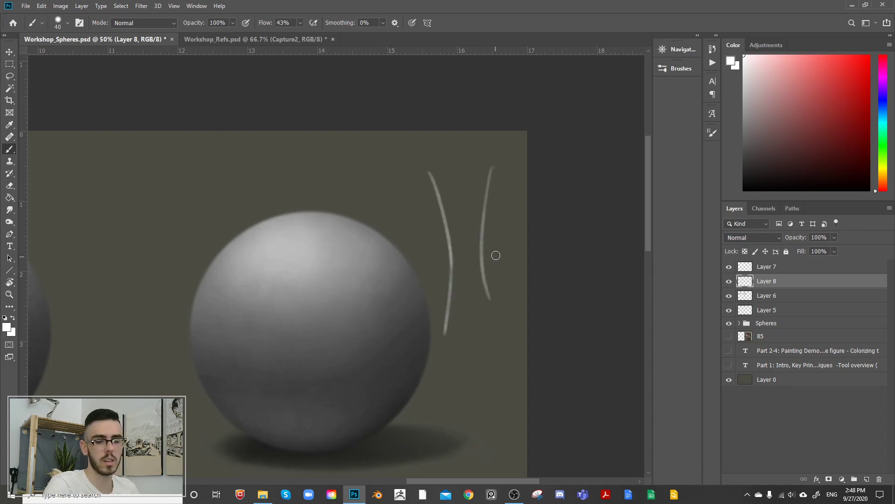
drag(483, 251, 498, 338)
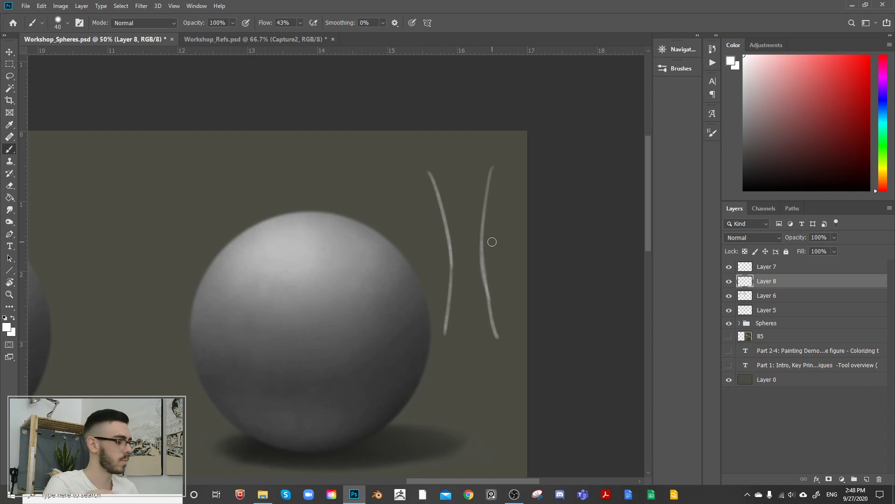
Step: Reinforce both inward-bowing lines with a size 25 brush
key(bracketleft)
key(bracketleft)
key(bracketleft)
drag(433, 181, 447, 304)
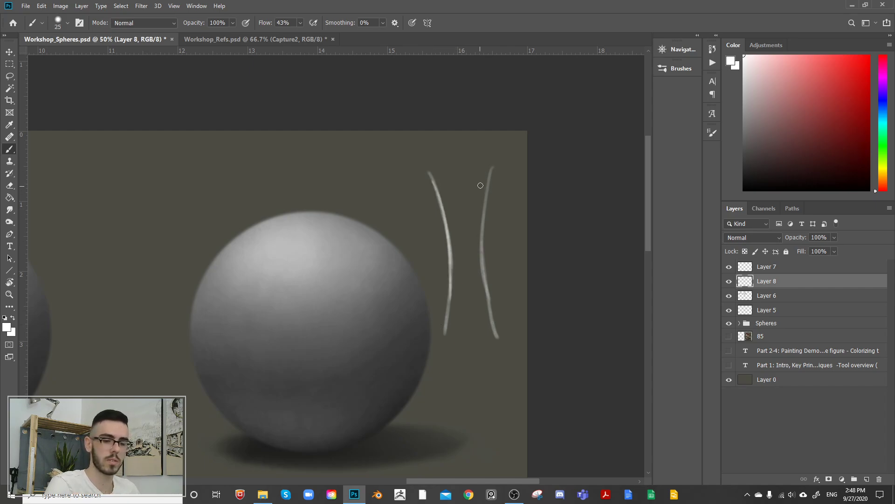
drag(493, 168, 492, 283)
Step: Add arrows pulling outward at both ends of the form and pressing inward at its narrow middle, using a size 20 brush
key(bracketleft)
drag(463, 180, 463, 141)
mouse_move(469, 317)
mouse_down()
mouse_move(472, 366)
mouse_move(476, 357)
mouse_up()
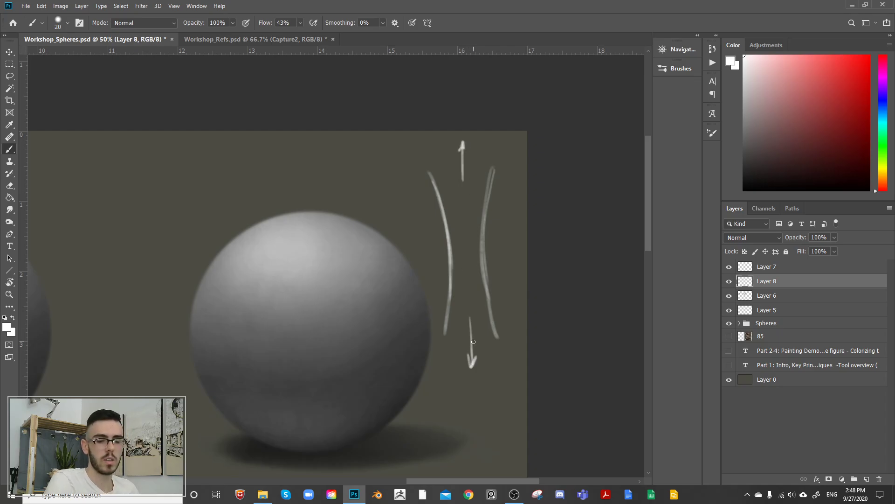
drag(511, 251, 492, 252)
drag(492, 253, 501, 257)
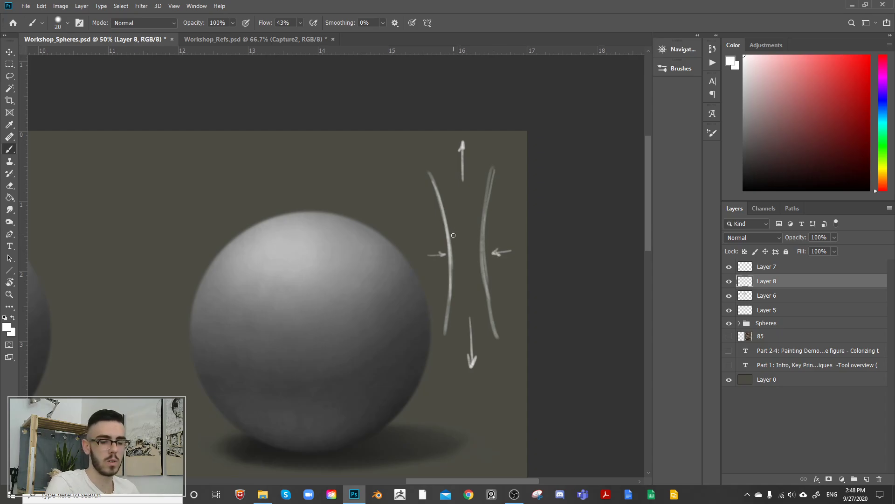
Step: Draw thinner inner contour lines following the full length of both bowed edges
drag(449, 206, 455, 286)
drag(475, 210, 474, 291)
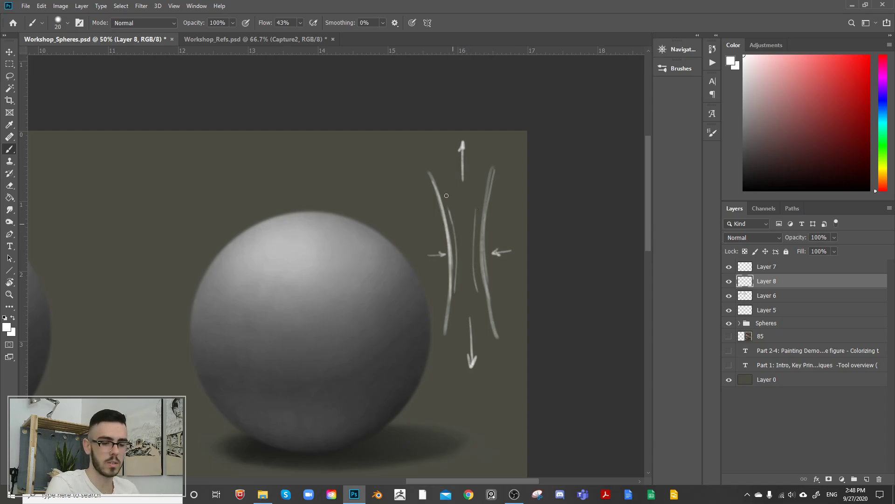
drag(442, 164, 450, 211)
drag(487, 154, 477, 209)
mouse_move(456, 284)
mouse_down()
mouse_move(453, 319)
mouse_move(483, 317)
mouse_up()
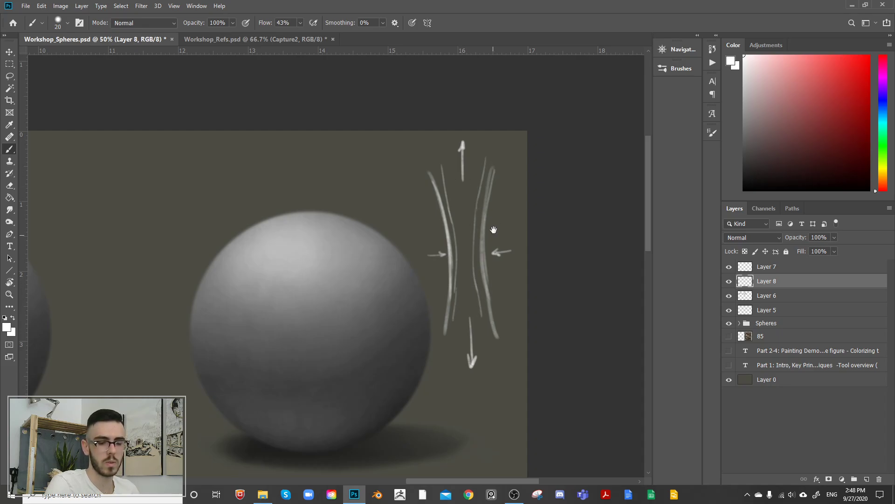
Step: Extend the upper and lower ends of the stretched form with outward-flaring strokes
mouse_move(443, 151)
mouse_down()
mouse_move(449, 184)
mouse_move(436, 188)
mouse_move(438, 179)
mouse_up()
drag(497, 142, 492, 179)
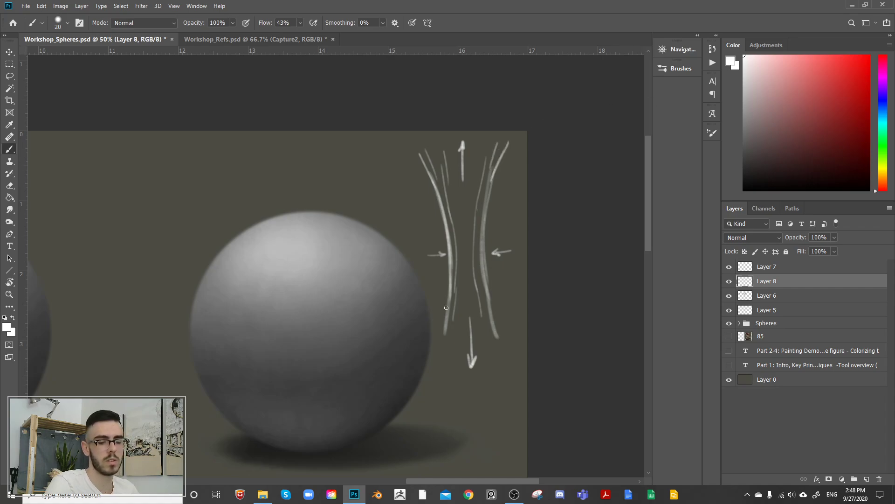
drag(455, 319, 443, 357)
mouse_move(487, 317)
mouse_down()
mouse_move(493, 358)
mouse_move(509, 363)
mouse_up()
drag(453, 315, 437, 353)
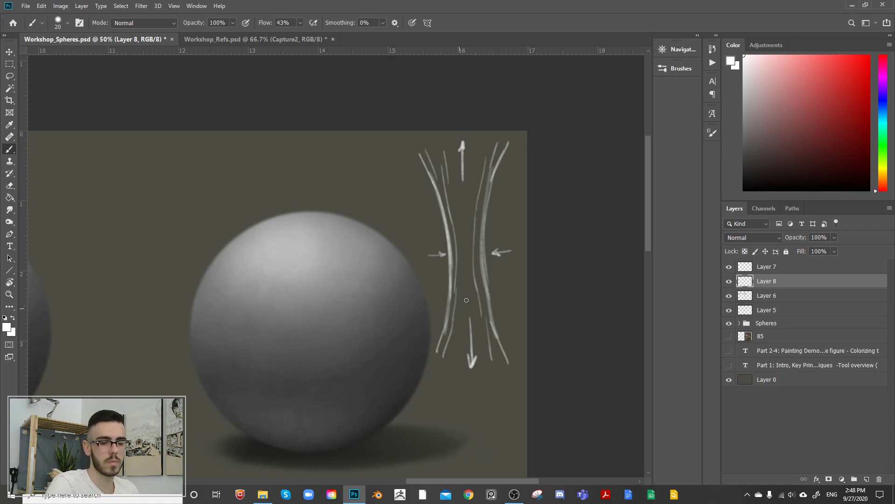
Step: Select the stretched-form sketch on Layer 8 with the Lasso tool, clear it, and deselect
click(728, 281)
click(728, 282)
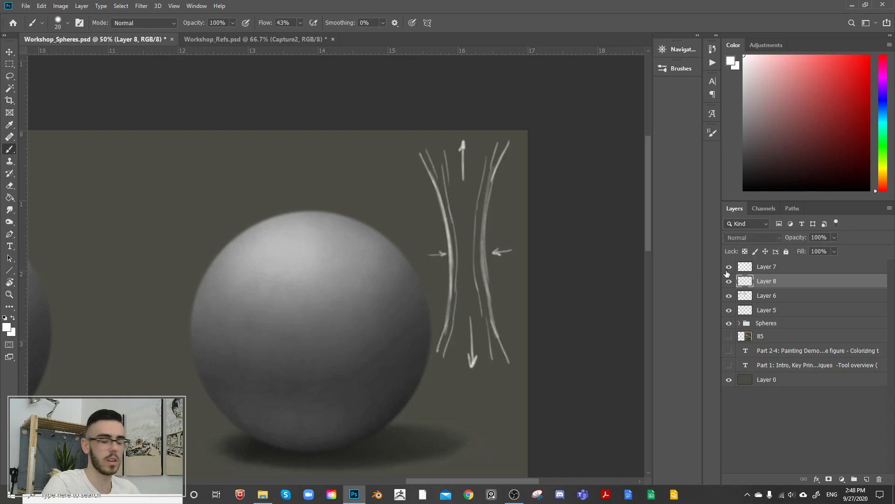
key(l)
mouse_move(448, 127)
mouse_down()
mouse_move(515, 403)
mouse_move(531, 158)
mouse_up()
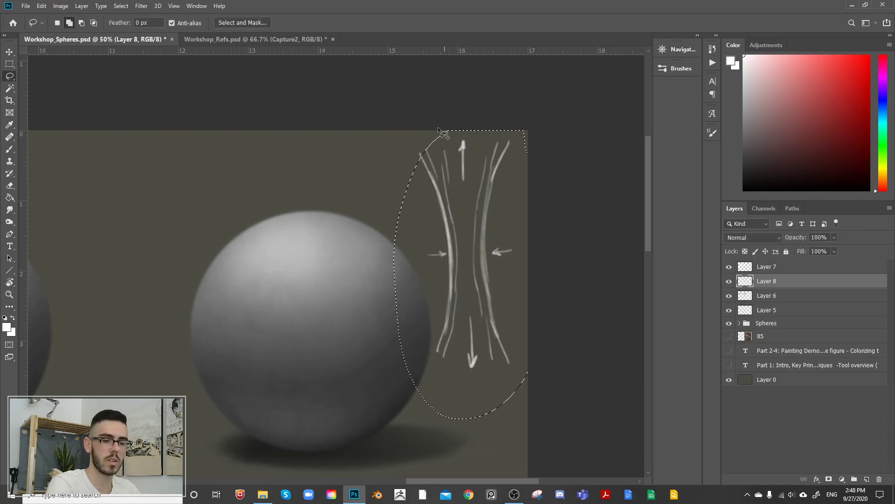
key(Delete)
key(ctrl+d)
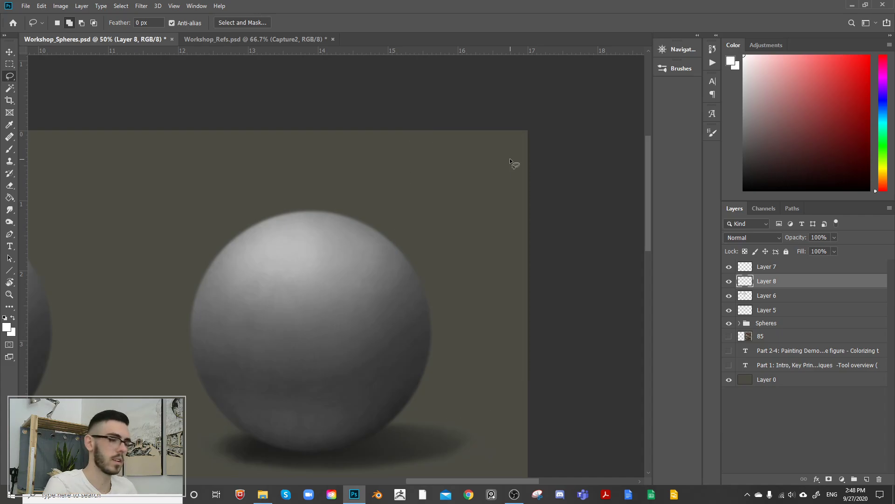
Step: Switch to the Workshop_Refs.psd document and bring up the feet of the seated figure
click(282, 39)
drag(583, 246, 523, 187)
drag(257, 344, 472, 272)
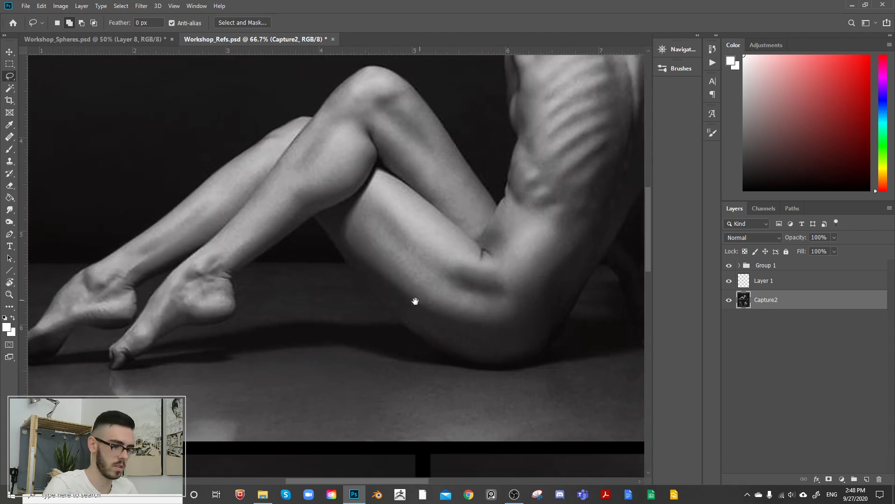
drag(391, 342, 527, 270)
Step: Add a new layer above Capture2 and set up the Brush tool with a light red foreground colour
click(869, 56)
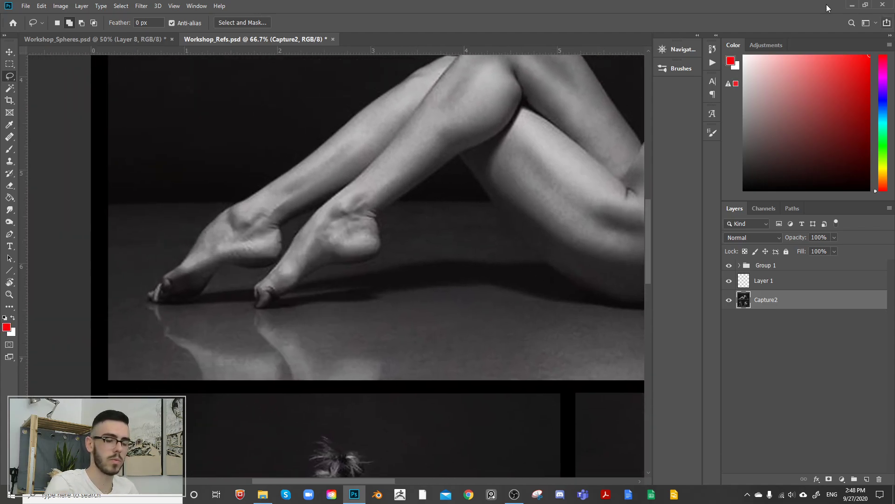
click(382, 239)
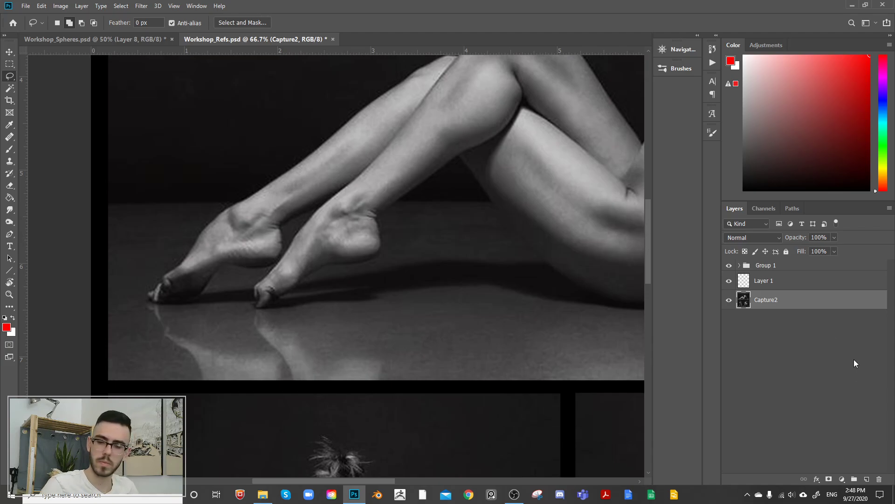
click(867, 479)
click(844, 56)
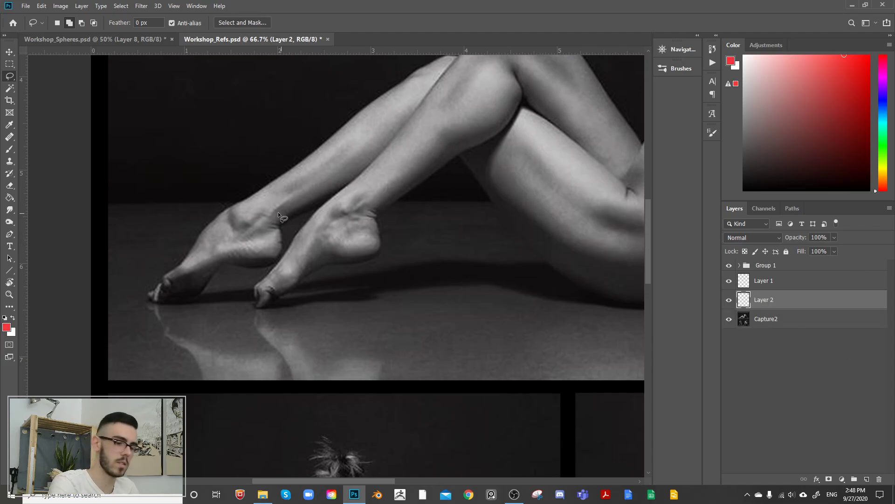
key(b)
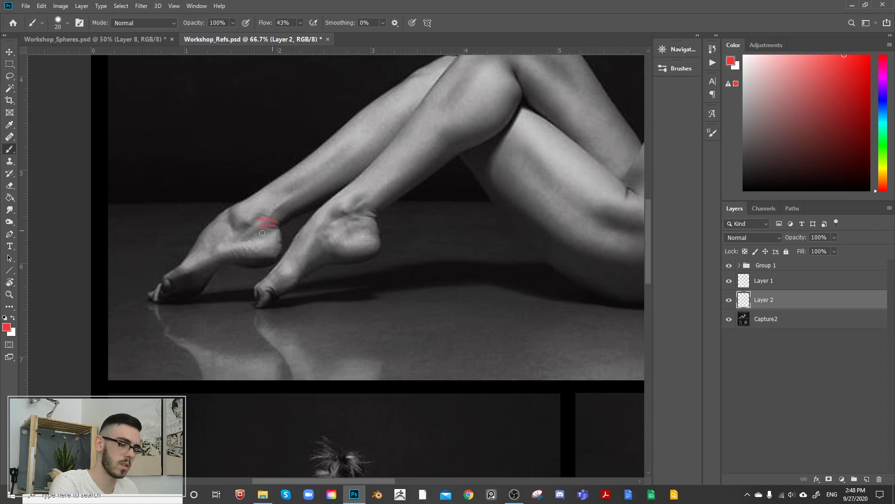
Step: Mark the compression folds of the seated figure's legs with red strokes at the nearer ankle, behind the bent knee and at the hip crease
mouse_move(375, 212)
mouse_down()
mouse_move(356, 204)
mouse_move(354, 213)
mouse_up()
drag(372, 220, 343, 224)
drag(493, 228, 324, 321)
drag(353, 185, 337, 151)
drag(461, 279, 457, 318)
drag(462, 278, 485, 309)
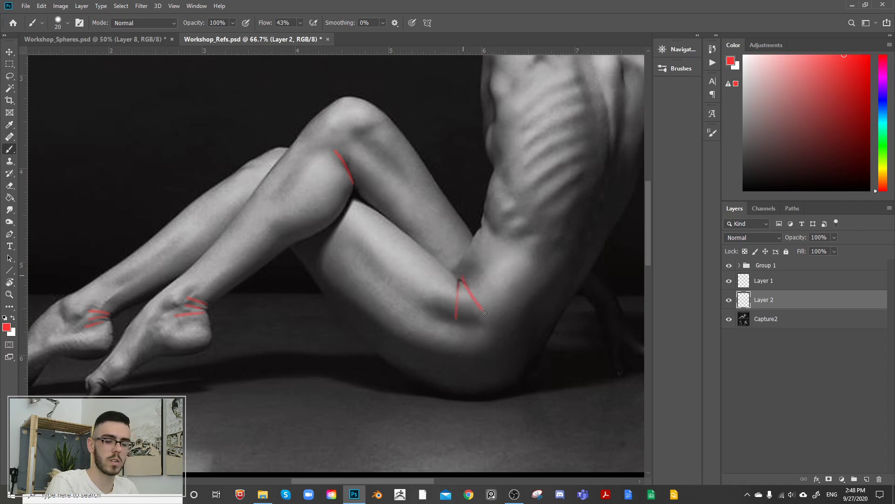
Step: Mark the folds of the seated figure's supporting arm with a red stroke at the armpit and short parallel strokes at the elbow
drag(557, 302, 344, 402)
drag(449, 214, 457, 181)
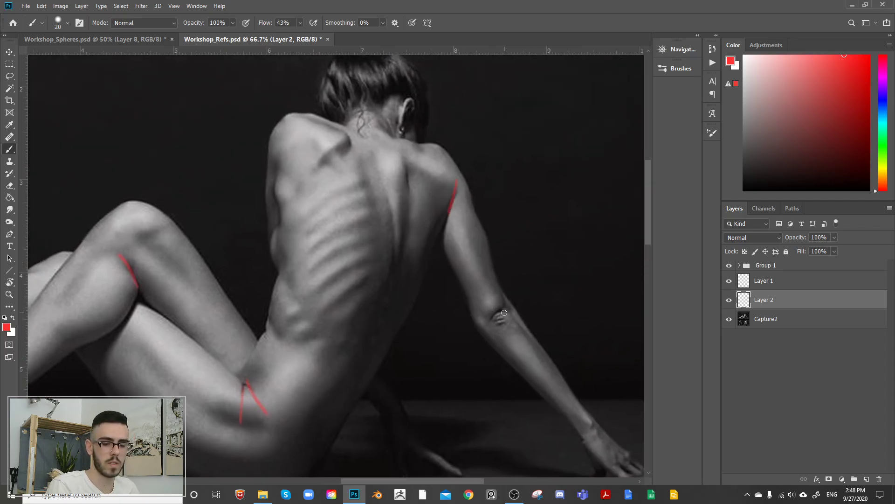
drag(505, 311, 486, 321)
drag(508, 317, 490, 325)
drag(496, 330, 514, 323)
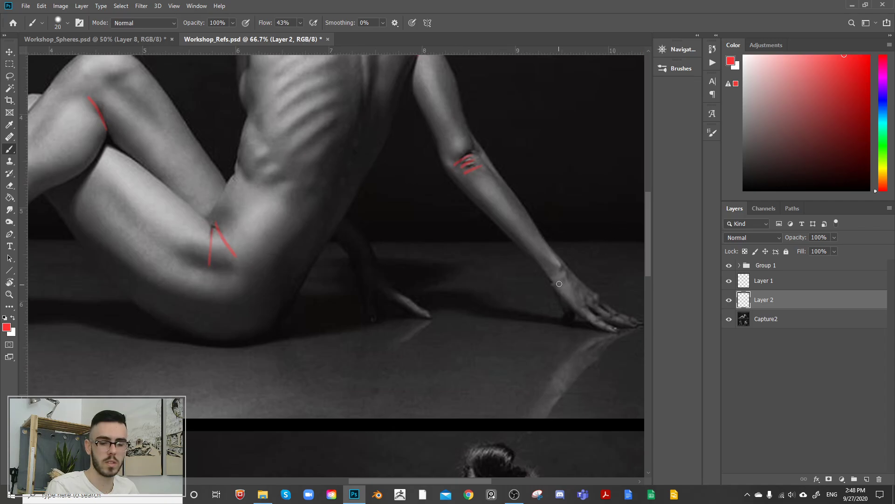
Step: Mark the compression folds at both ankles of the figure sitting on the stool with short red strokes
drag(566, 293, 529, 94)
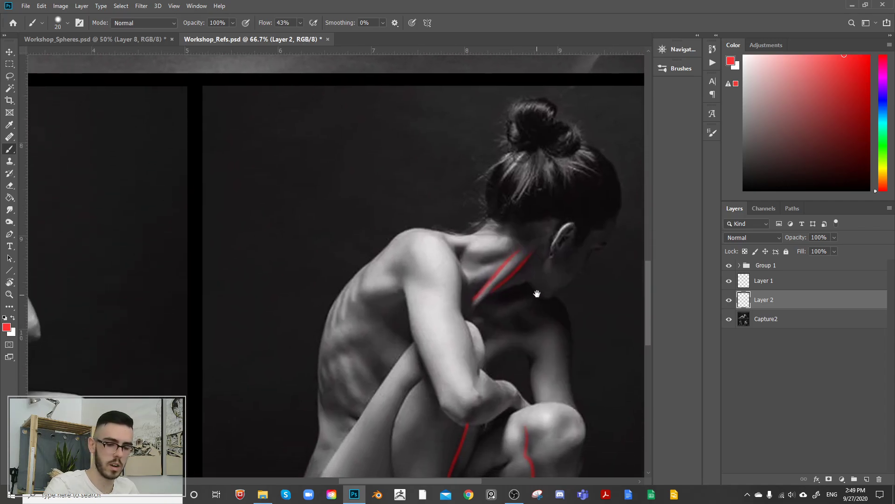
mouse_move(536, 294)
mouse_down()
mouse_move(513, 131)
mouse_move(530, 97)
mouse_up()
drag(359, 241, 410, 180)
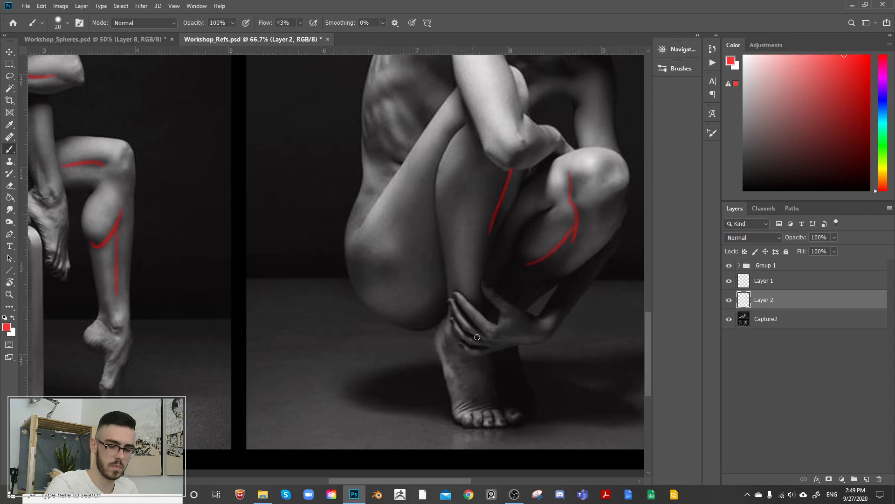
drag(440, 333, 611, 317)
drag(466, 293, 567, 337)
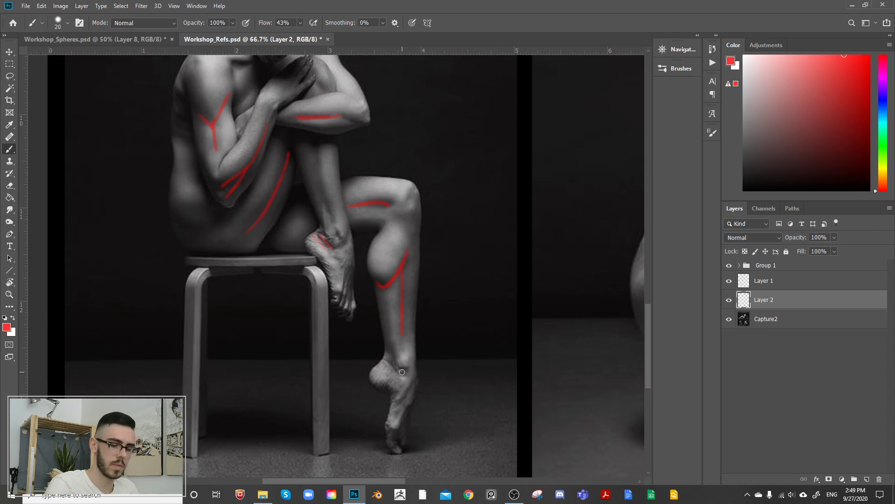
drag(448, 248, 463, 335)
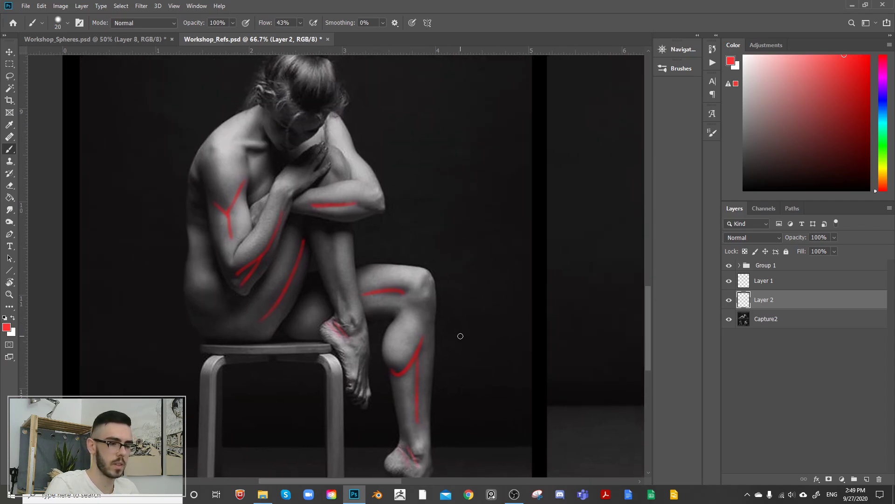
Step: Delete the red annotation layers Layer 2 and Layer 1 from the figure reference document
mouse_move(468, 179)
mouse_down()
mouse_move(440, 230)
mouse_move(453, 205)
mouse_up()
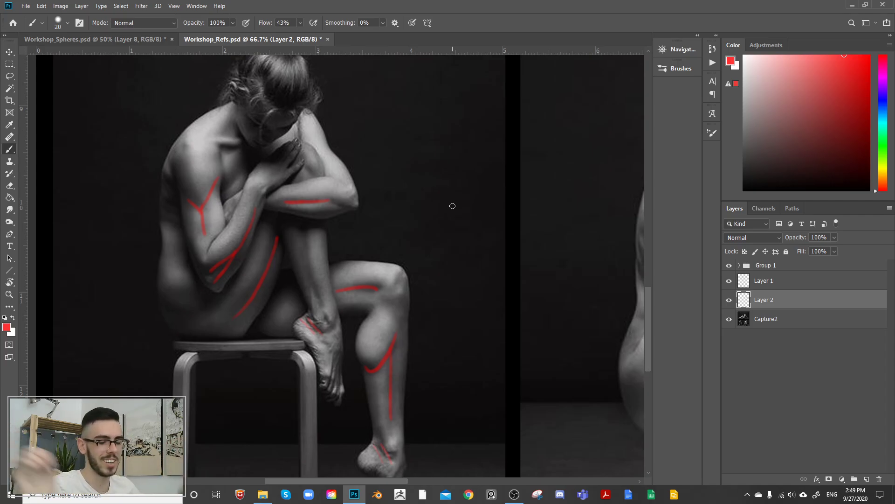
drag(517, 174, 243, 203)
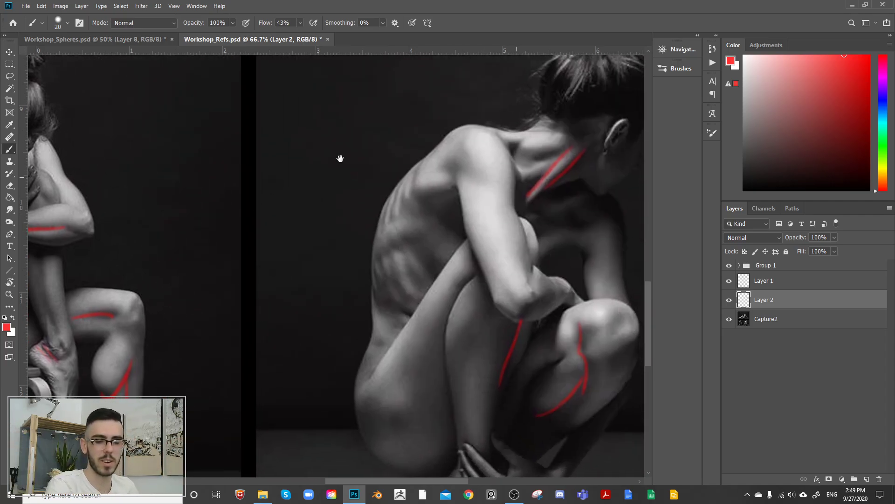
drag(221, 253, 372, 280)
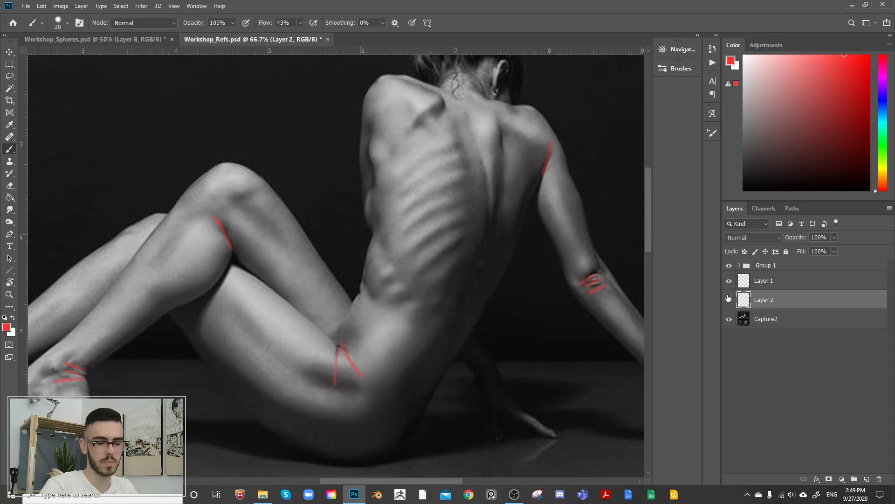
key(Delete)
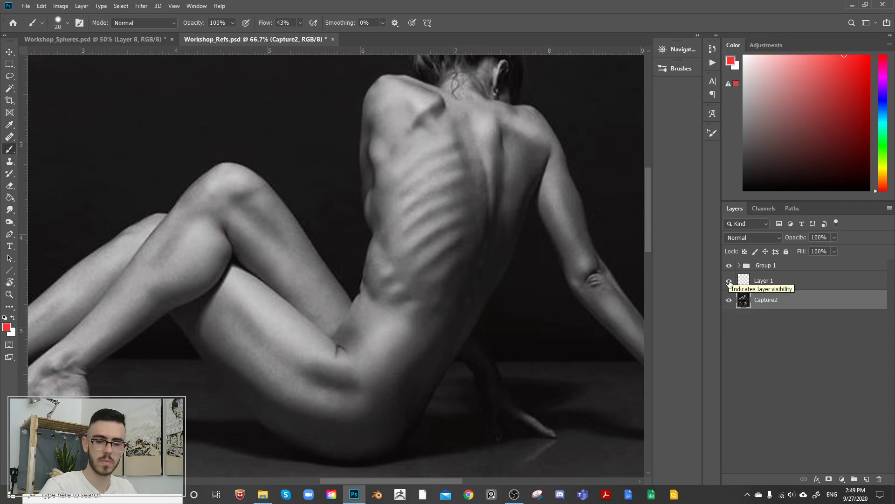
click(794, 278)
key(Delete)
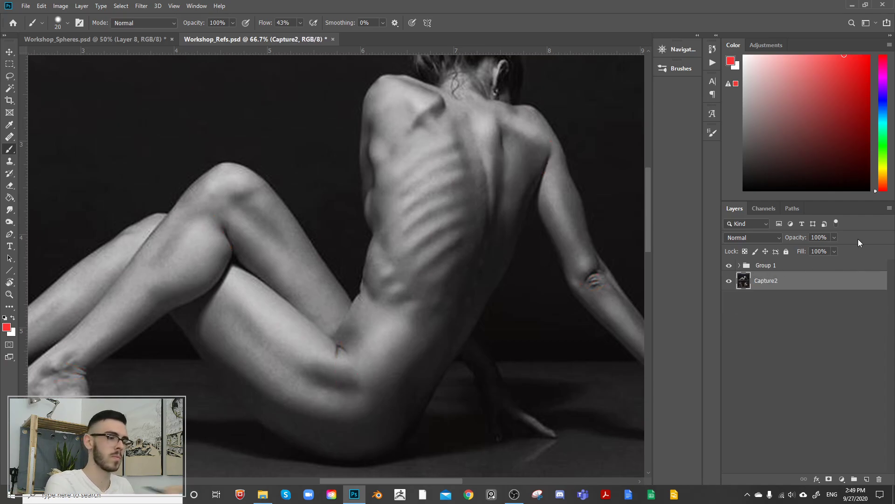
Step: Switch to the Workshop_Spheres.psd document and add a new layer directly above Layer 6
key(ctrl+Tab)
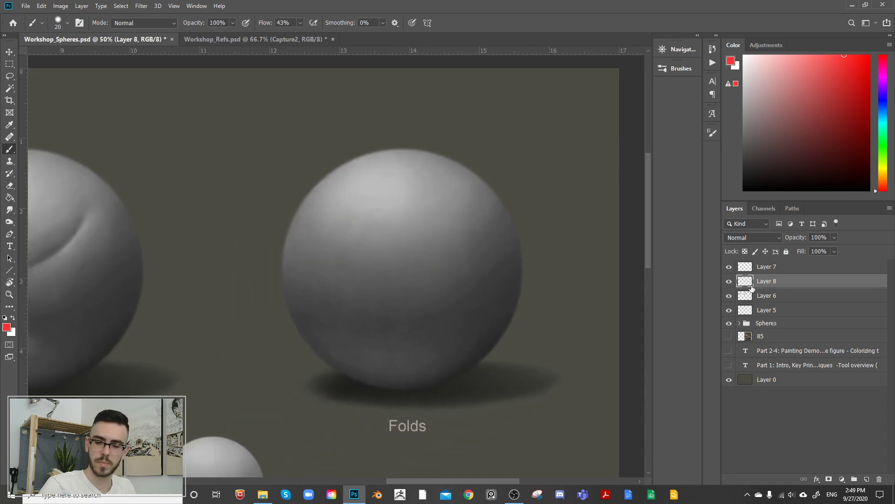
click(729, 296)
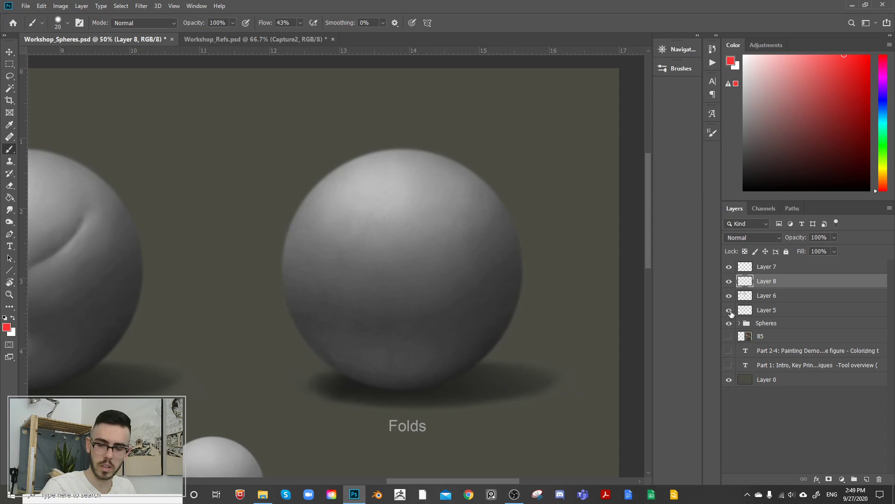
click(739, 323)
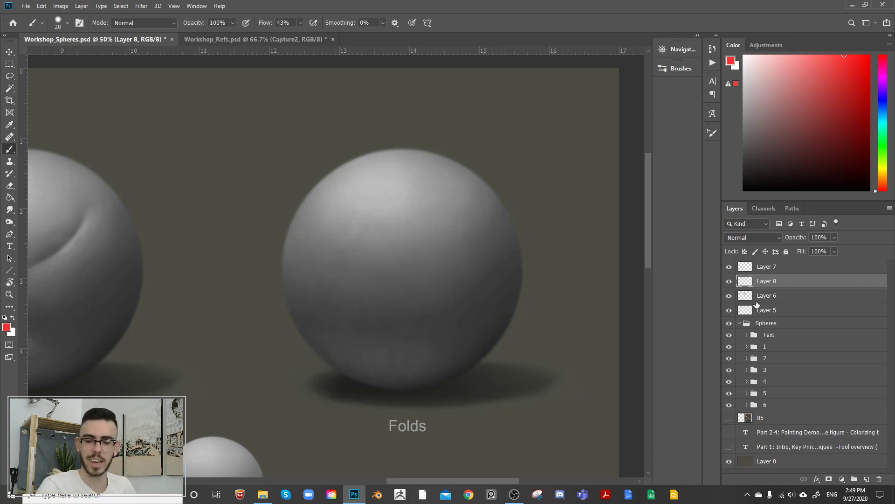
click(740, 324)
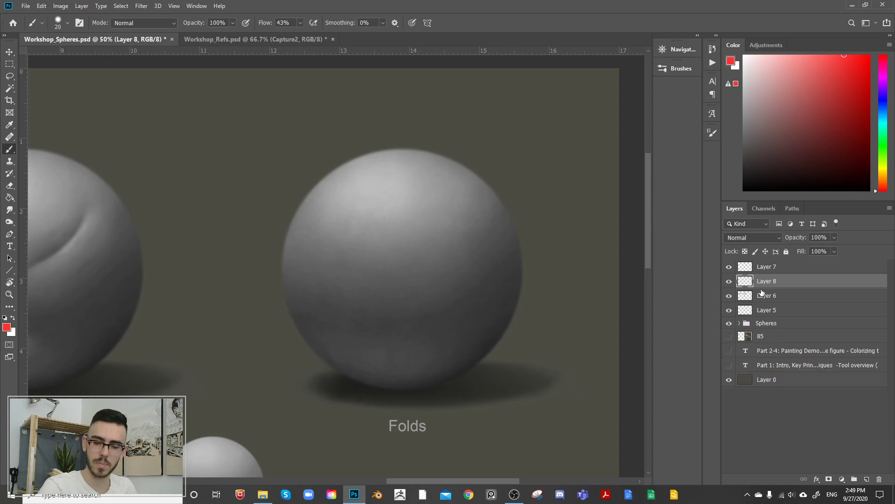
click(755, 297)
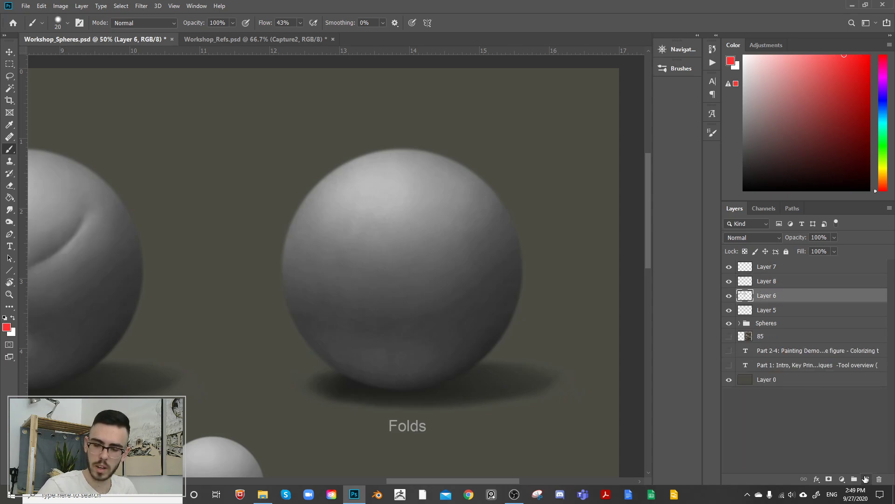
click(866, 479)
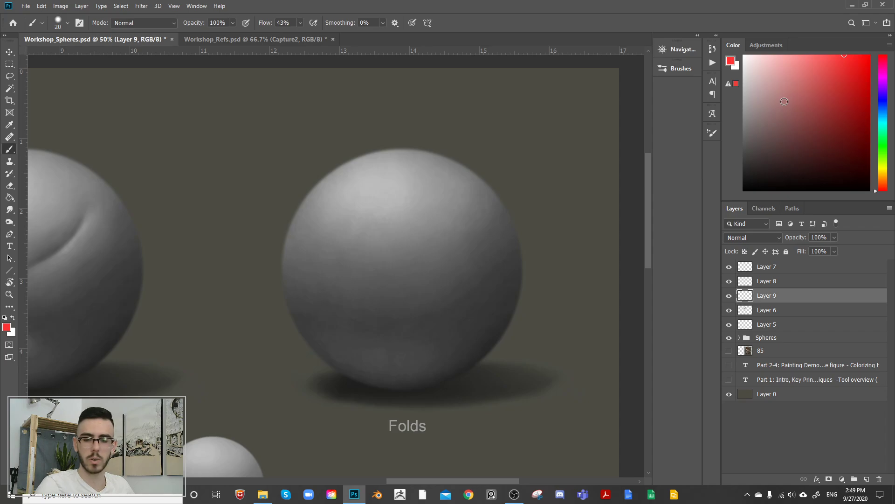
double_click(731, 297)
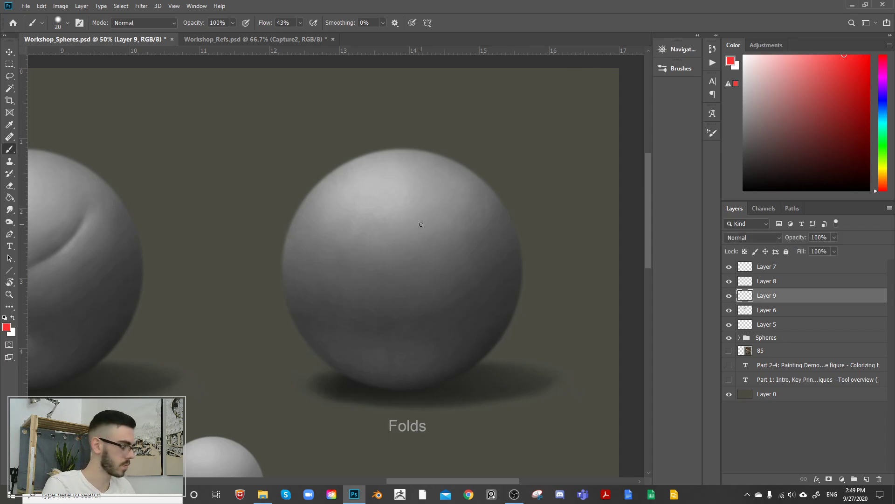
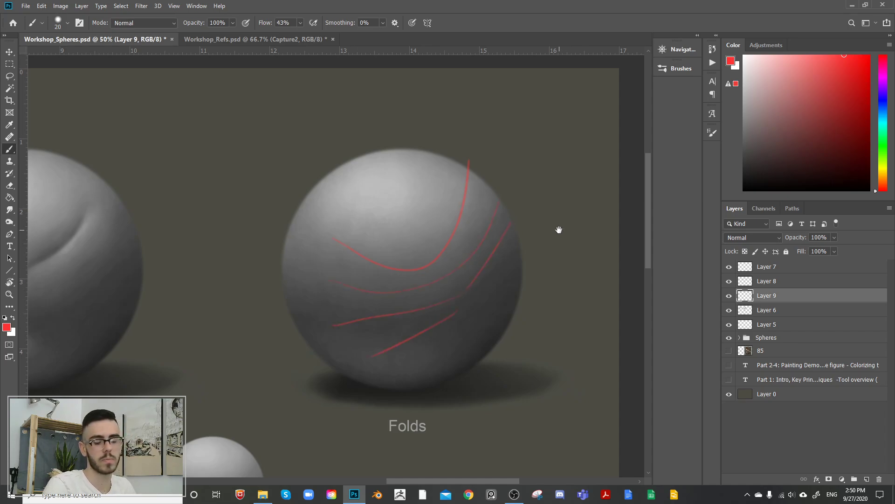
Step: Check the Folds sphere without its red guide strokes and delete the guide layer, Layer 9
click(730, 296)
click(730, 296)
key(Delete)
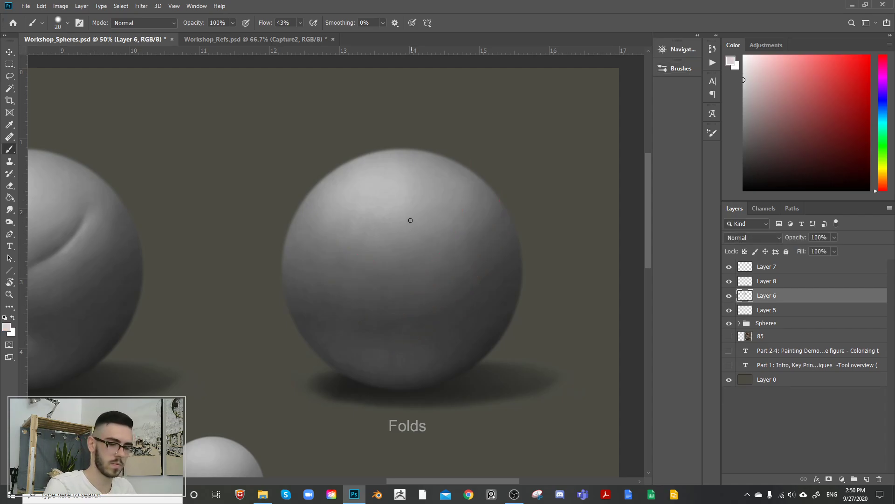
Step: Sample greys from the Folds sphere and paint a faint, soft light band across its middle on Layer 6, enlarging the brush up to 250
alt+click(397, 212)
alt+drag(438, 256, 430, 236)
alt+click(426, 250)
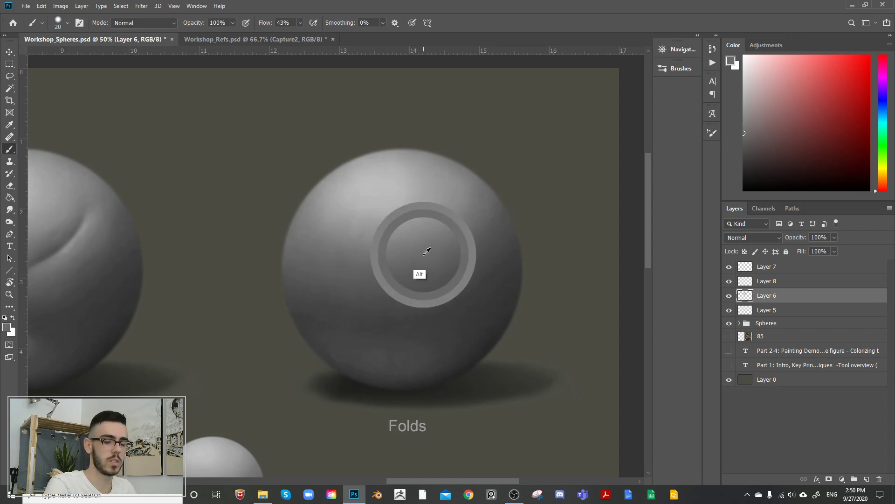
alt+click(409, 216)
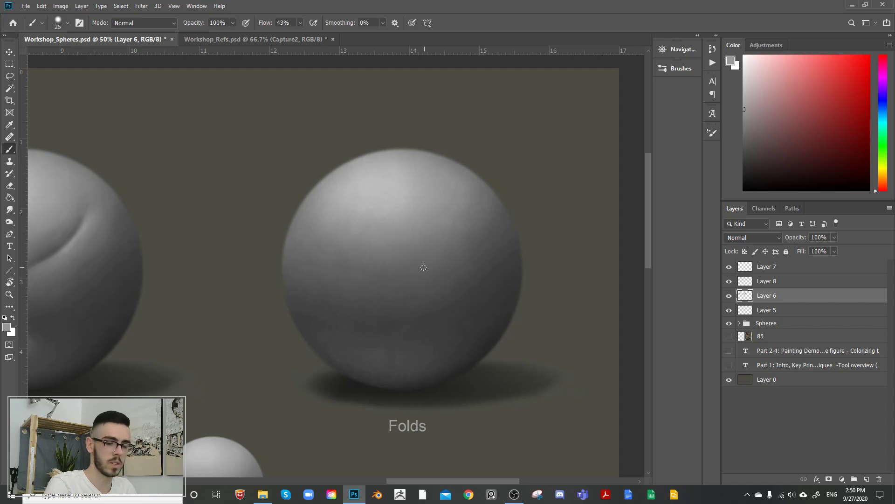
key(bracketright)
key(bracketright)
key(bracketright)
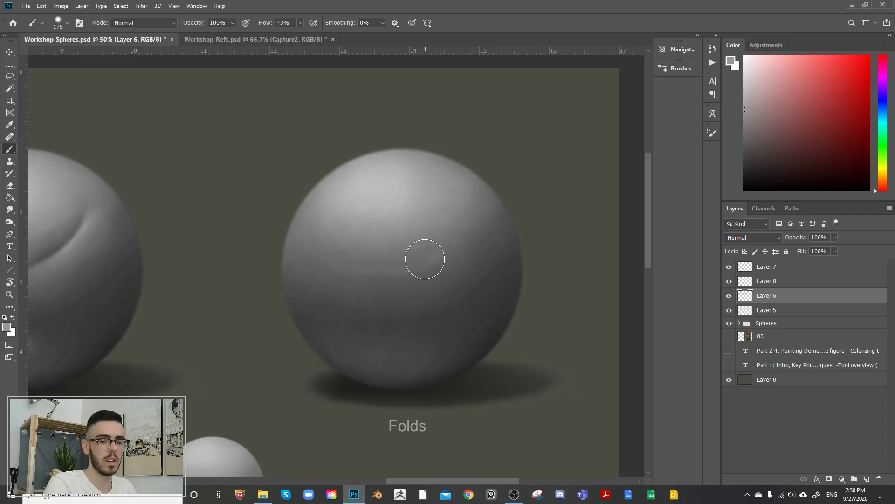
key(bracketleft)
key(bracketright)
key(bracketright)
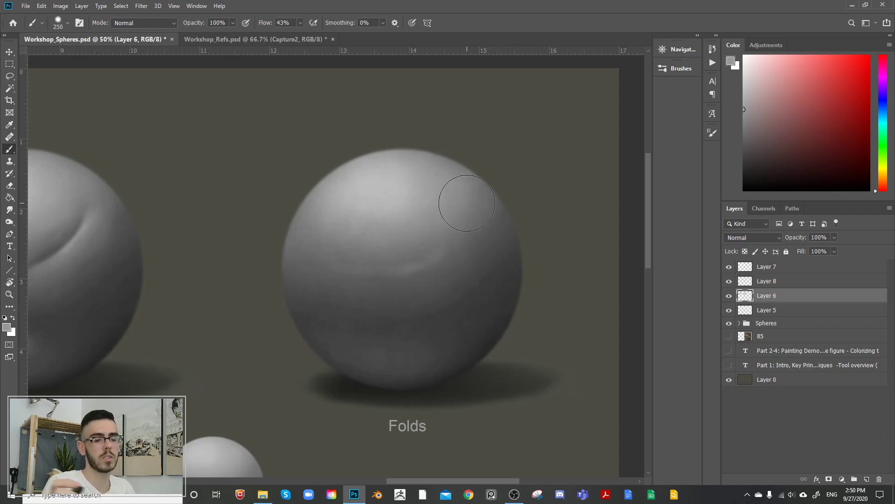
key(d)
key(bracketleft)
key(bracketleft)
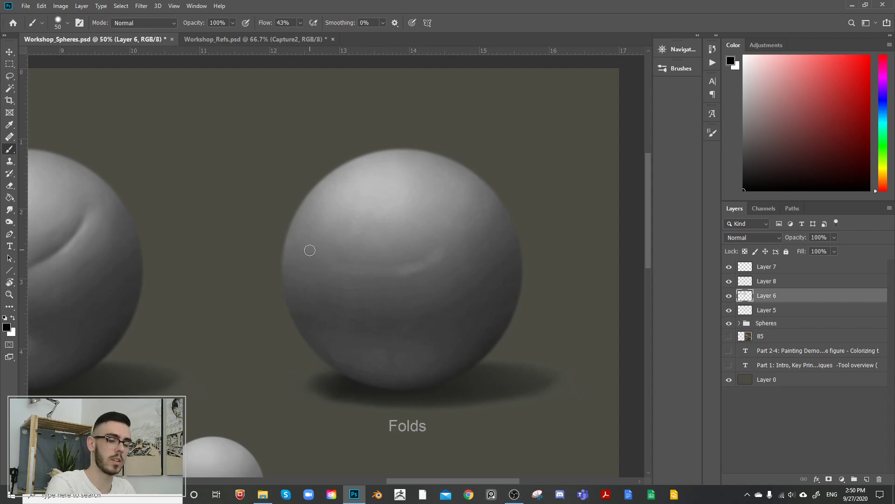
mouse_move(310, 251)
mouse_down()
mouse_move(411, 261)
mouse_move(467, 210)
mouse_move(444, 241)
mouse_move(482, 174)
mouse_up()
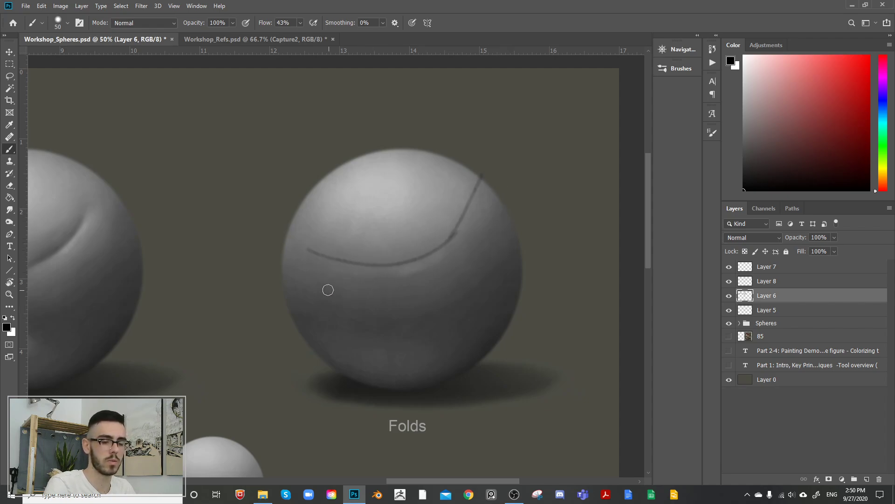
drag(464, 243, 481, 213)
key(ctrl+z)
key(ctrl+z)
key(ctrl+z)
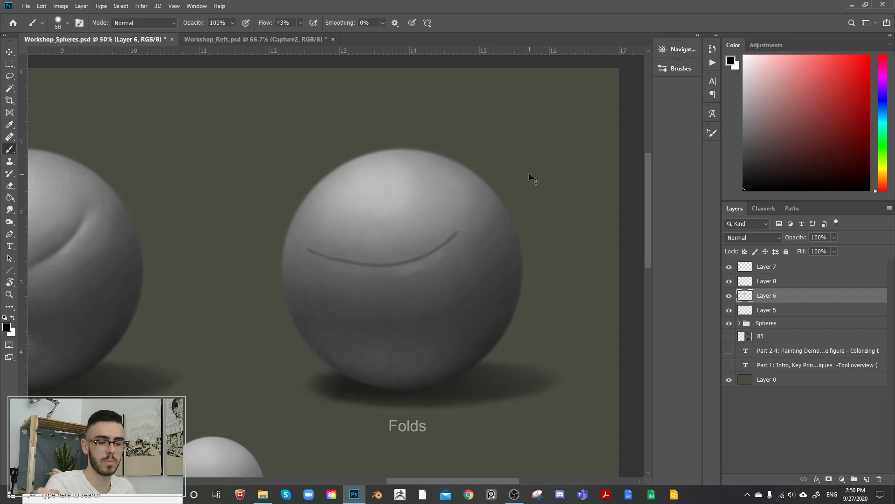
key(ctrl+z)
Step: Sample a light grey from the upper sphere and strengthen the fold's curved highlight right of centre with a 175 to 200 brush
alt+click(405, 209)
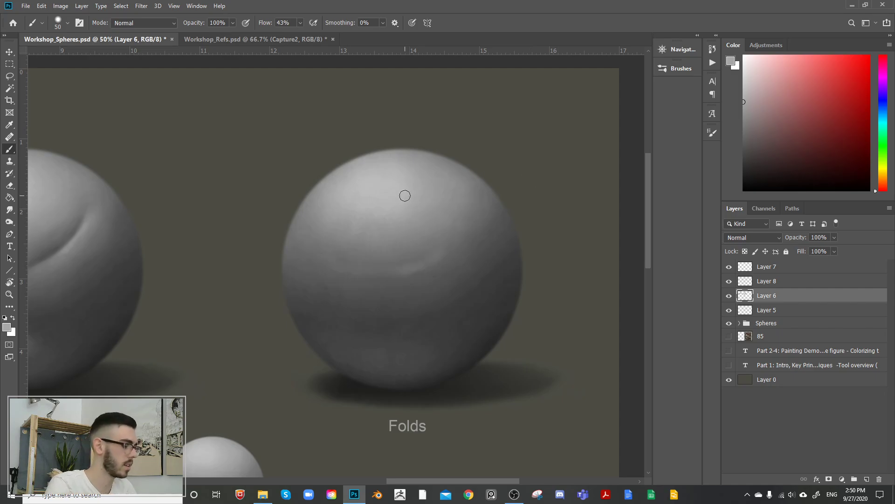
key(bracketright)
key(bracketright)
key(bracketright)
key(bracketright)
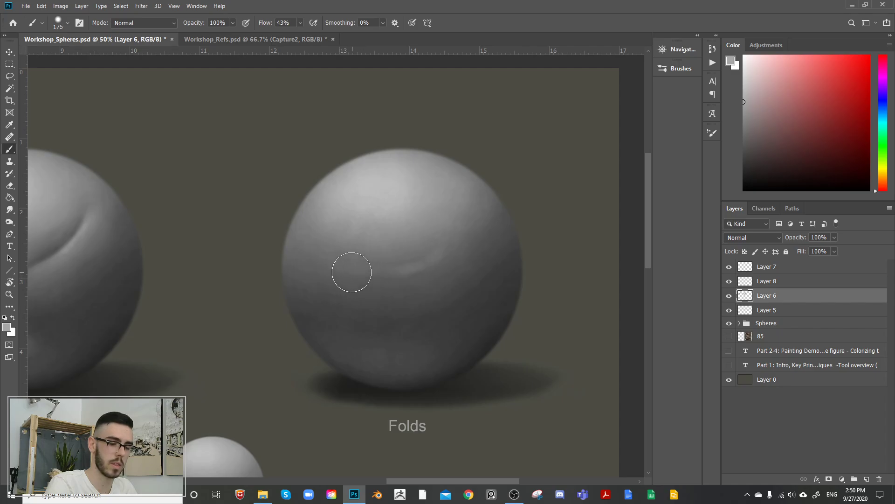
drag(427, 270, 433, 266)
mouse_move(377, 274)
mouse_down()
mouse_move(400, 275)
mouse_move(460, 240)
mouse_up()
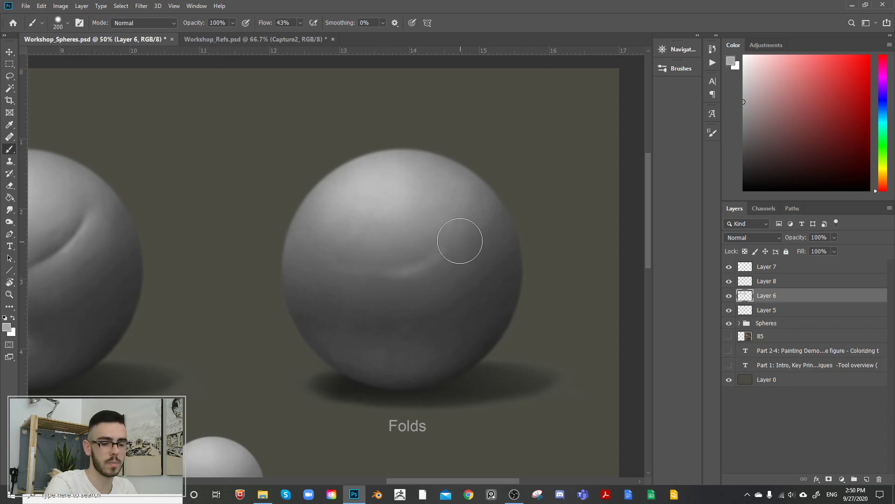
mouse_move(422, 270)
mouse_down()
mouse_move(447, 249)
mouse_move(466, 213)
mouse_up()
Step: Extend the fold's highlight upward along the right side of the sphere, varying the soft brush between 100 and 250
key(bracketleft)
key(bracketleft)
key(bracketleft)
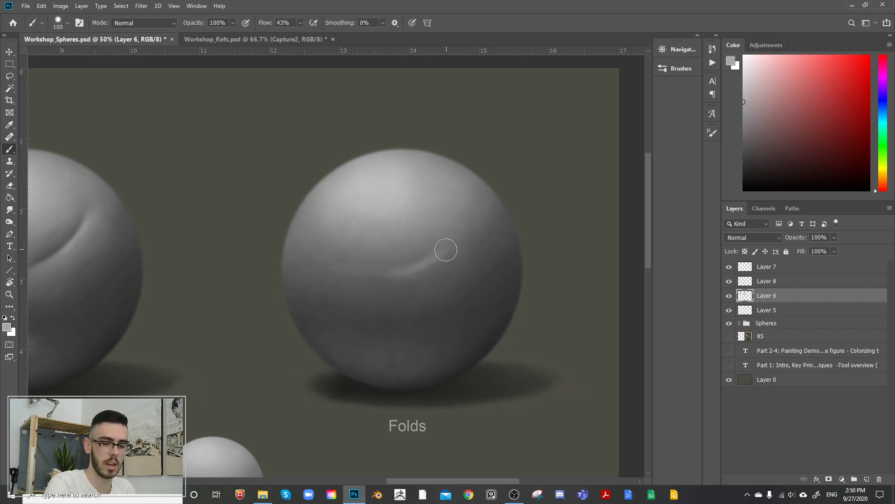
key(bracketright)
key(bracketright)
key(bracketright)
key(bracketright)
key(bracketright)
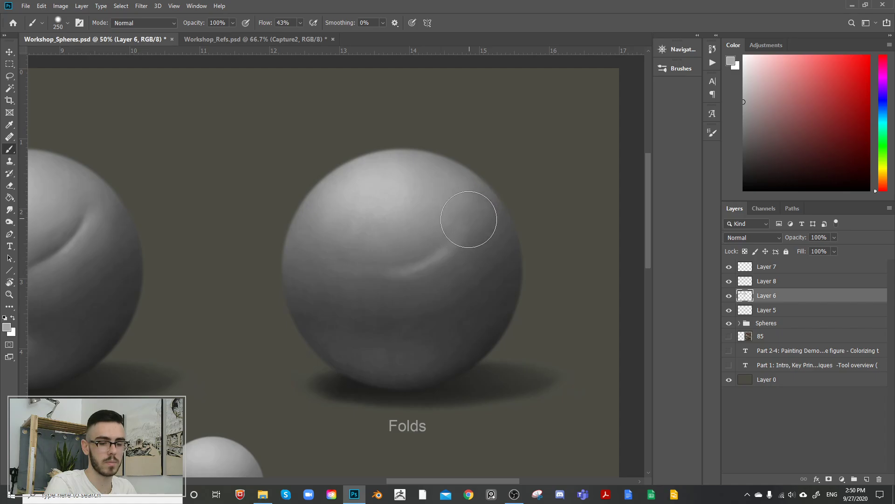
key(bracketleft)
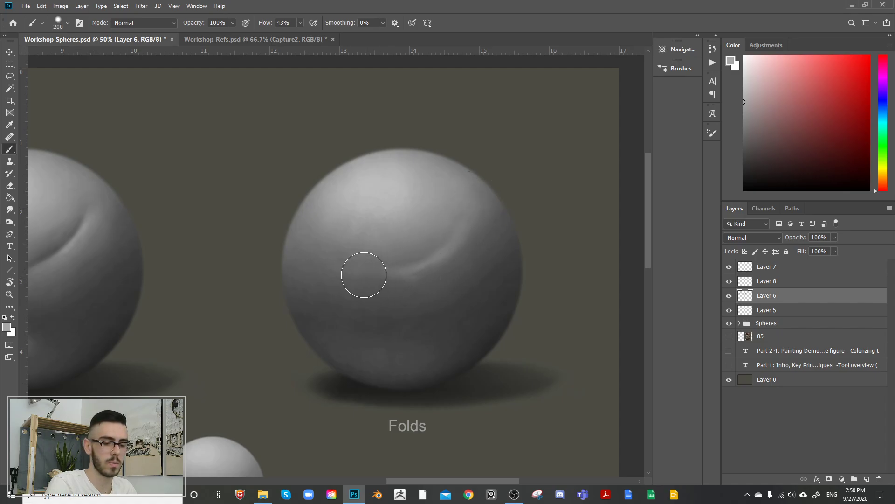
Step: Extend the fold's highlight across the left half of the sphere with a soft brush sized 300 down to 200
key(bracketright)
key(bracketright)
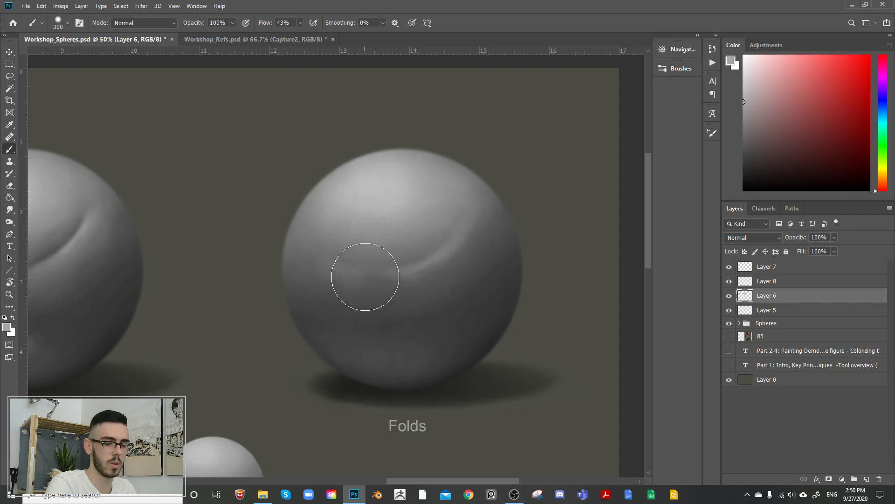
key(bracketleft)
key(bracketleft)
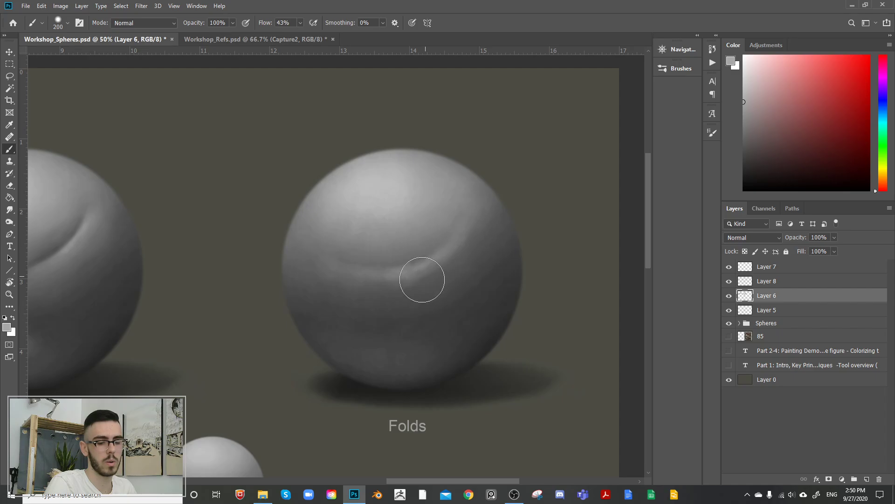
Step: Sample a dark grey from the sphere's lower area and shade beneath the fold's highlight, reducing the brush from 200 to 100
alt+click(408, 351)
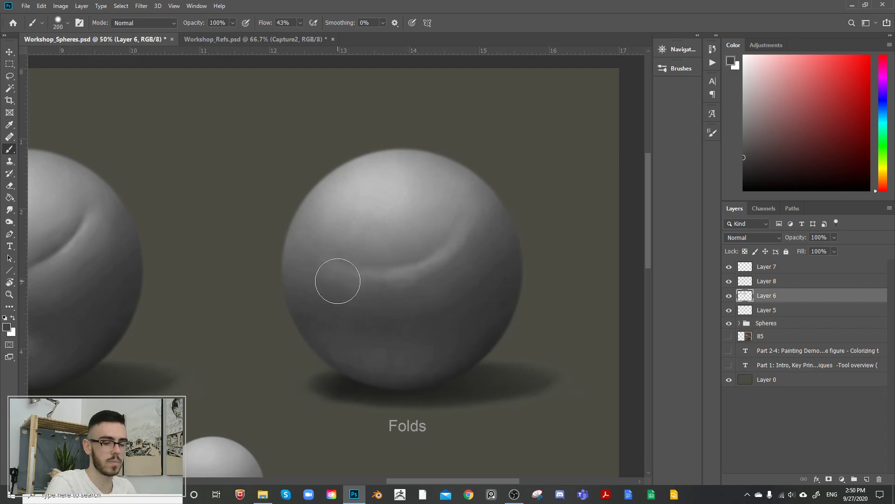
key(bracketleft)
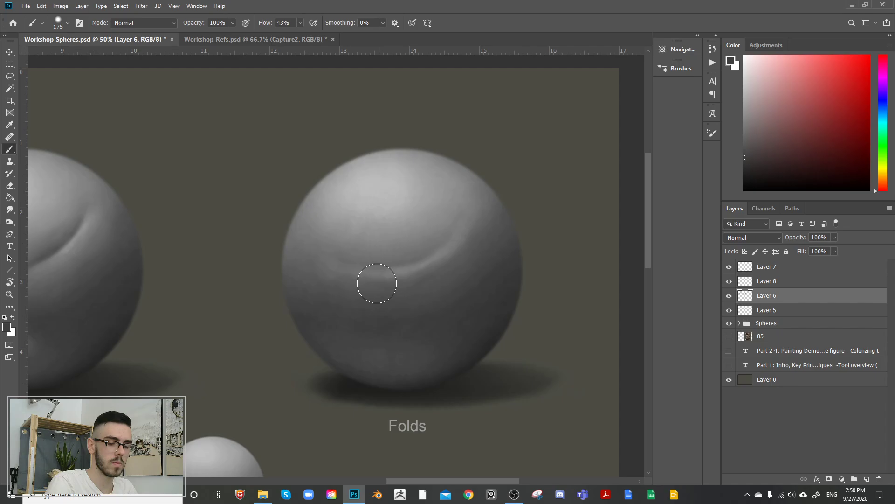
key(bracketleft)
key(bracketleft)
key(bracketleft)
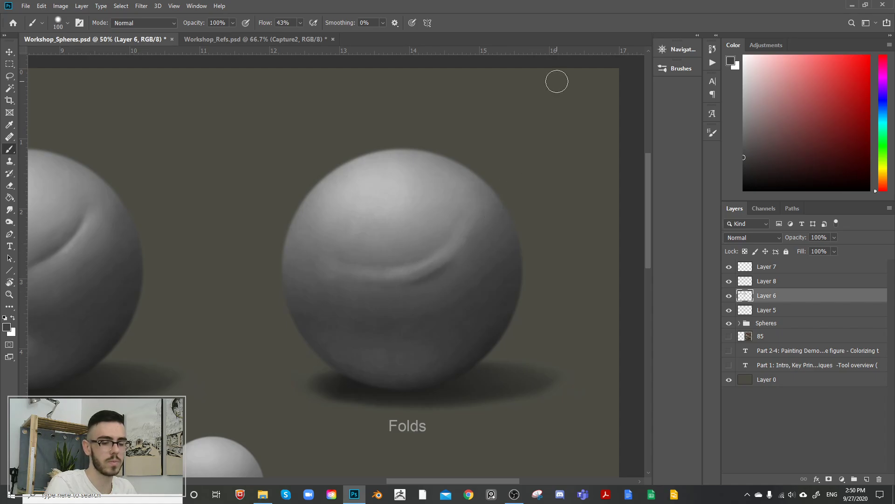
Step: Sample lighter greys and blend the area above the fold into a smooth, full surface with a 300 brush
key(bracketright)
key(bracketright)
key(bracketright)
key(bracketright)
key(bracketright)
key(bracketright)
key(bracketright)
key(bracketright)
alt+click(390, 227)
key(bracketleft)
key(bracketleft)
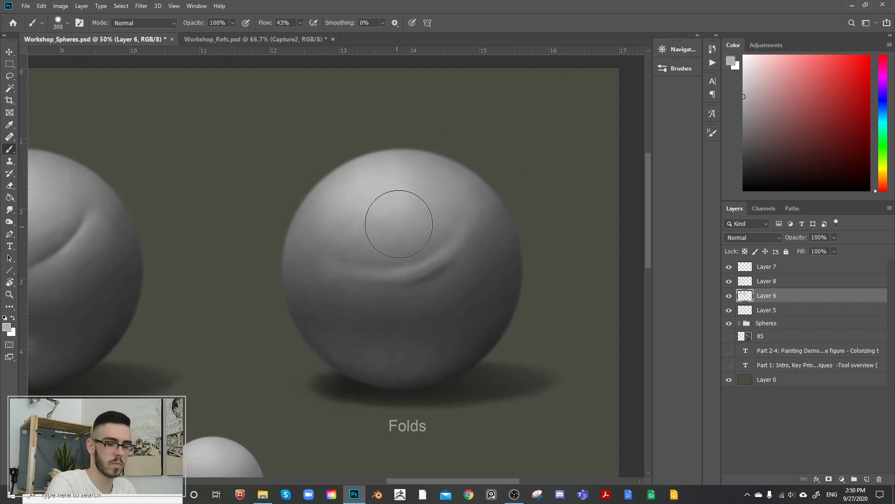
mouse_move(398, 224)
mouse_down()
mouse_move(397, 253)
mouse_move(420, 247)
mouse_move(399, 264)
mouse_move(444, 250)
mouse_move(409, 263)
mouse_move(442, 241)
mouse_move(395, 268)
mouse_move(373, 268)
mouse_move(420, 255)
mouse_move(432, 237)
mouse_move(438, 254)
mouse_move(432, 247)
mouse_move(376, 266)
mouse_move(344, 265)
mouse_up()
alt+click(441, 232)
drag(422, 236, 440, 237)
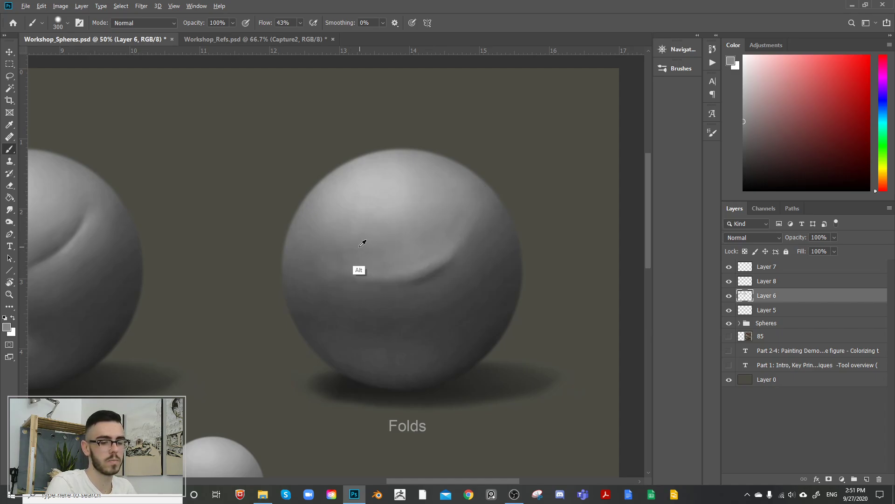
alt+click(362, 244)
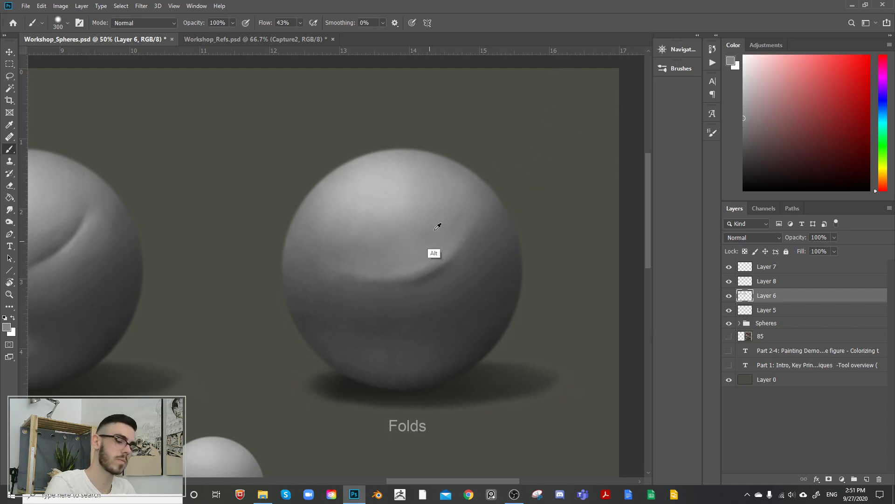
Step: Reduce the brush to 45, sample a dark grey near the sphere's lower edge and darken the crease beneath the fold
key(bracketleft)
key(bracketleft)
key(bracketleft)
key(bracketleft)
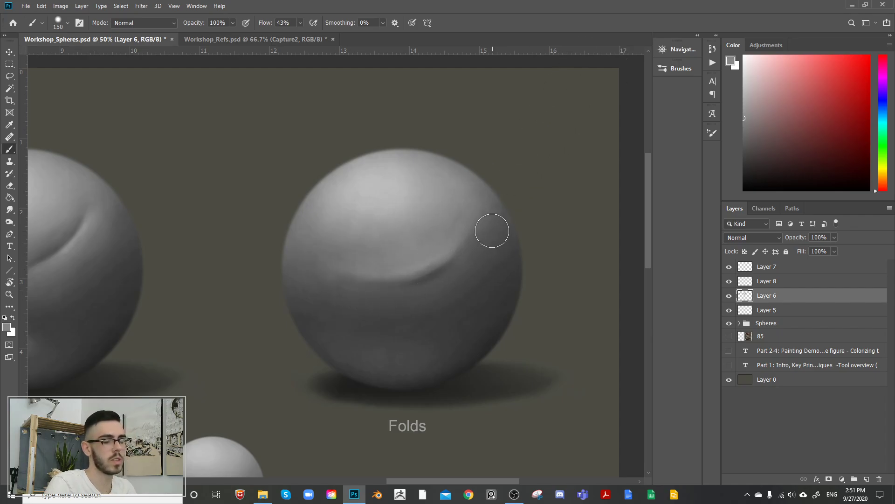
key(bracketleft)
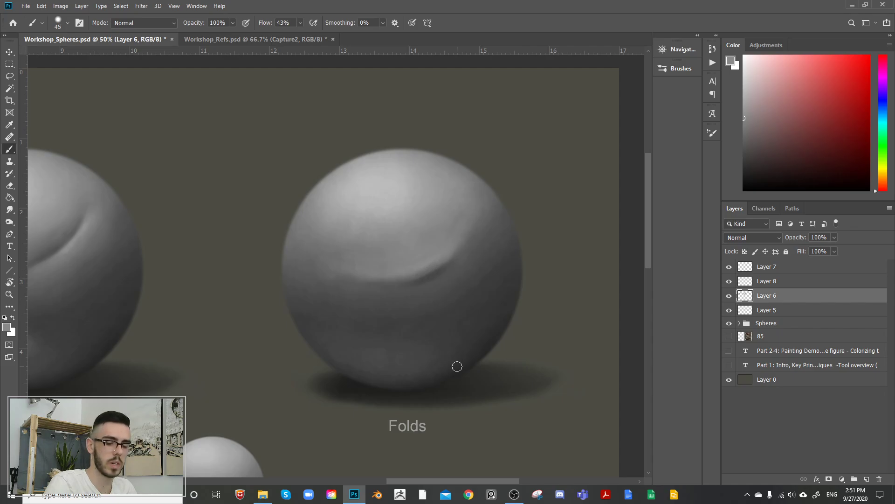
alt+click(457, 366)
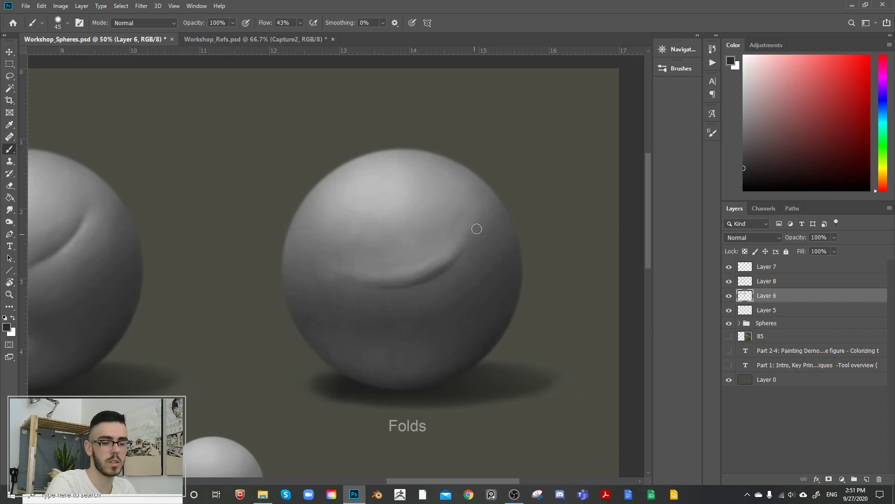
Step: Sample mid greys and paint a second, softer fold highlight directly below the crease, enlarging the brush from 80 to 200
alt+click(435, 267)
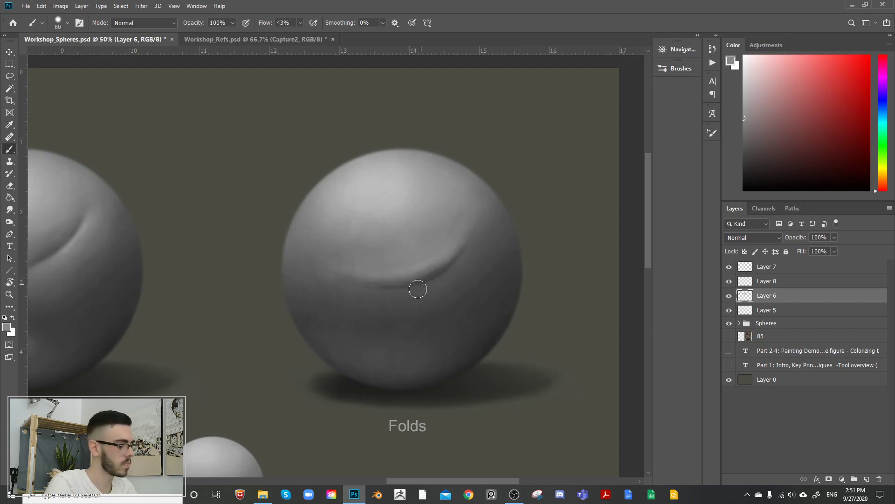
key(bracketright)
key(bracketright)
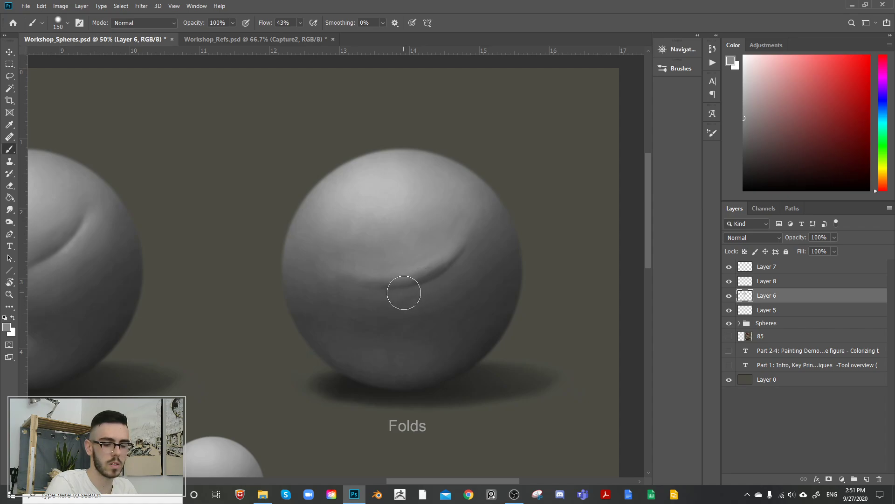
key(bracketright)
key(bracketright)
key(bracketright)
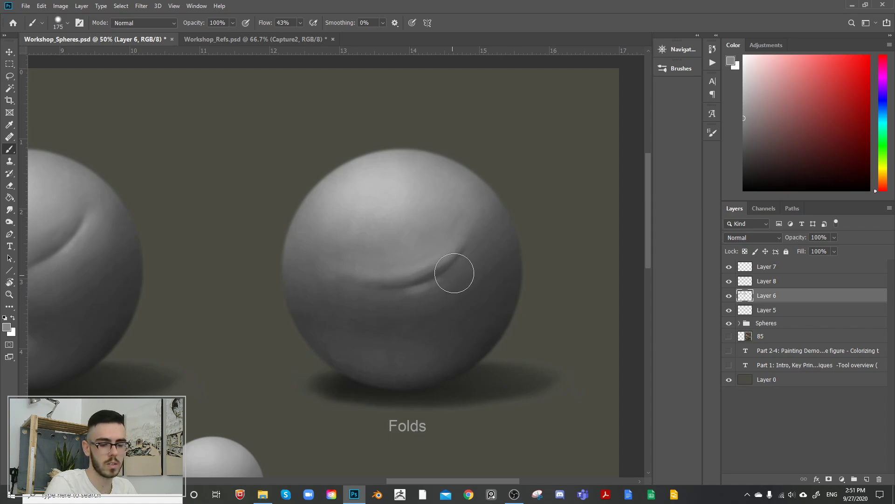
alt+click(394, 294)
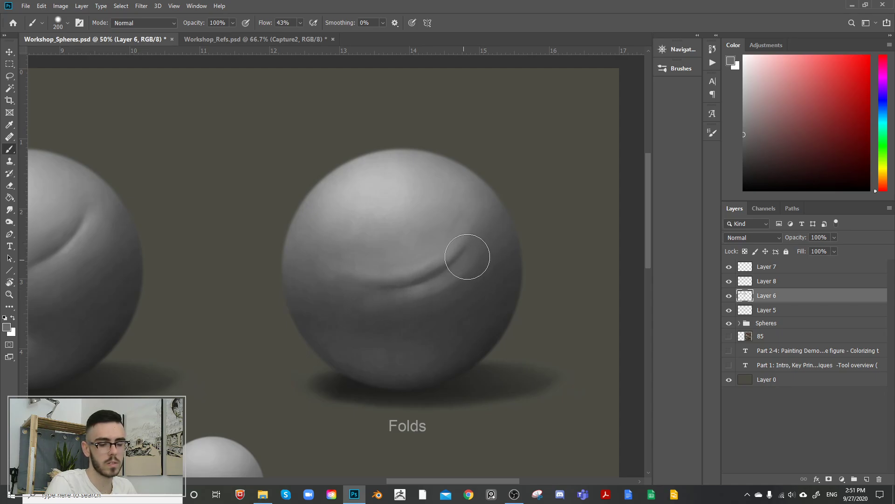
alt+click(430, 294)
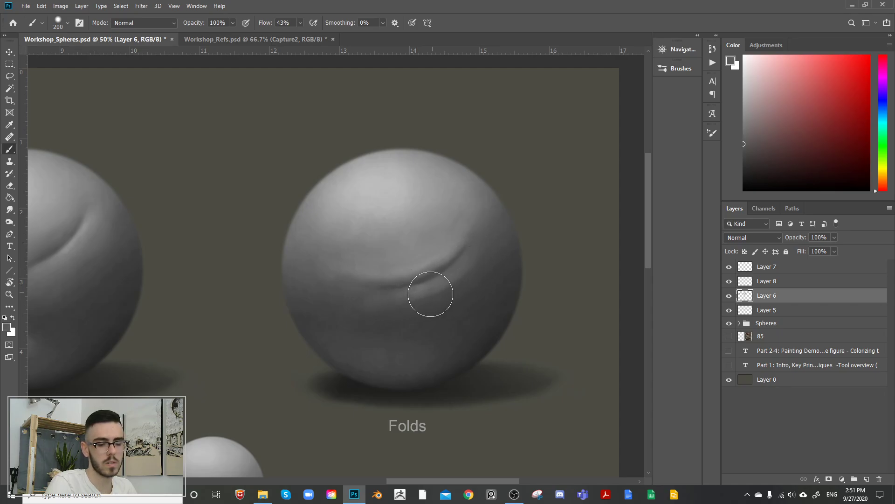
Step: Sample a dark grey from the sphere's lower edge and shade the underside of the second fold with a 175 brush
alt+click(452, 365)
key(bracketleft)
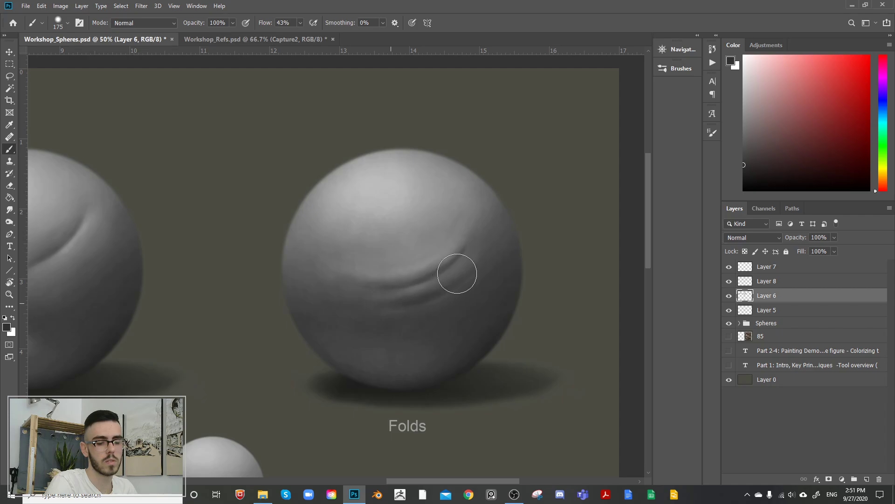
key(bracketleft)
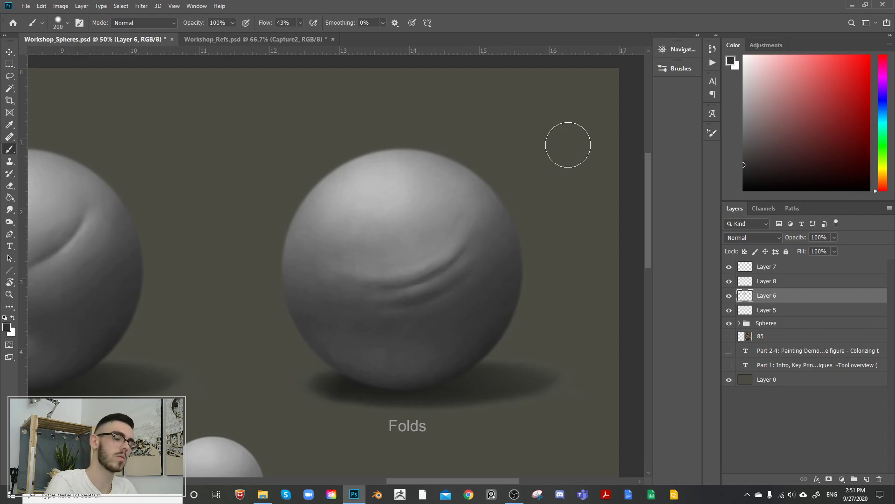
Step: Paint a third soft fold highlight in sampled mid grey below the second fold, and shade beneath it in dark grey with a 300 brush
alt+click(434, 254)
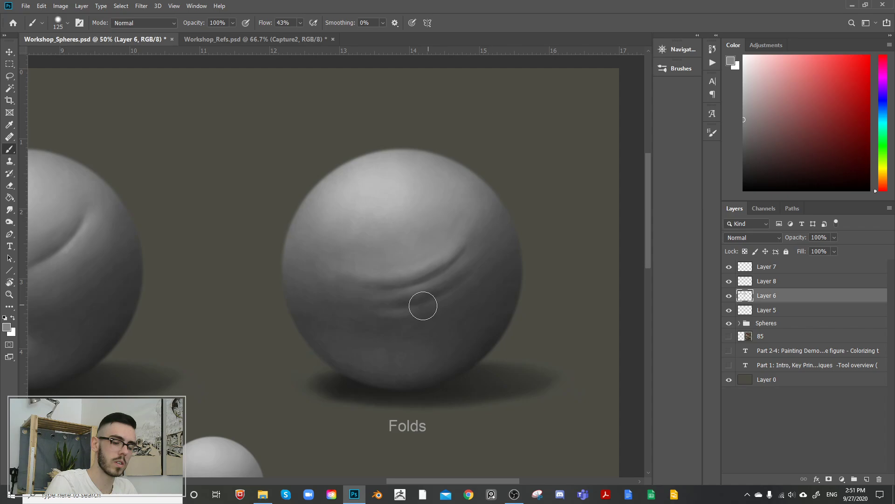
key(bracketright)
key(bracketright)
key(bracketright)
key(bracketright)
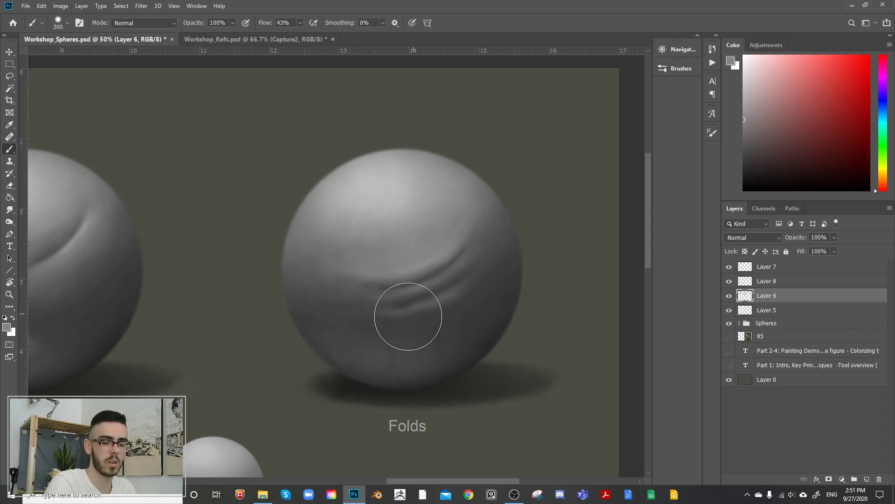
mouse_move(428, 308)
mouse_down()
mouse_move(367, 322)
mouse_move(399, 314)
mouse_move(377, 304)
mouse_move(412, 310)
mouse_up()
alt+click(382, 329)
mouse_move(368, 328)
mouse_down()
mouse_move(351, 334)
mouse_move(394, 330)
mouse_move(480, 280)
mouse_up()
alt+click(417, 325)
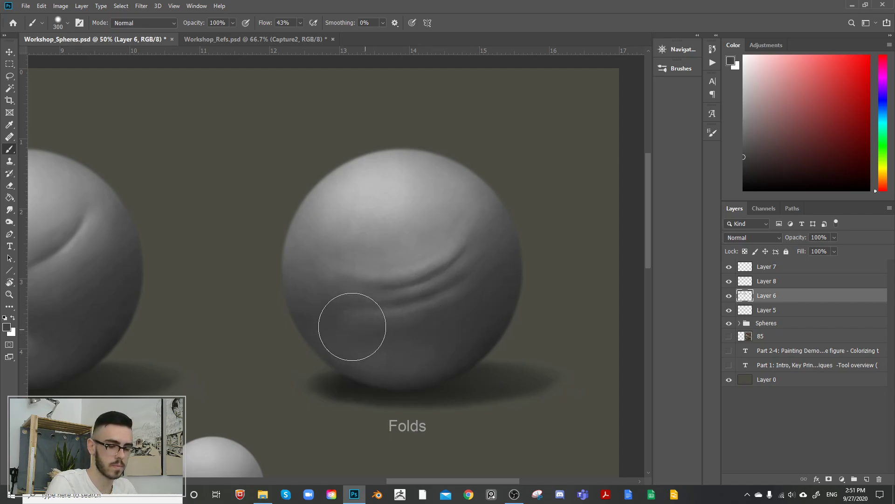
Step: Sample a light grey from the upper part of the sphere and brighten the fold highlights with a 125 brush
alt+click(393, 186)
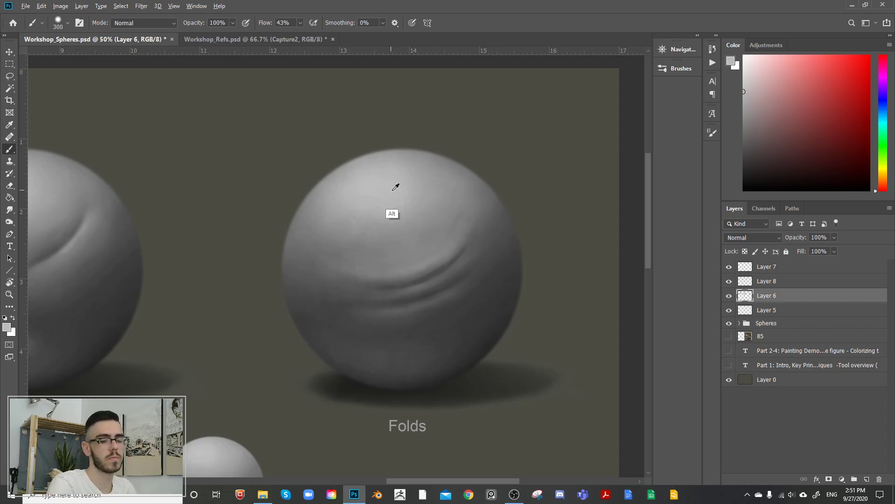
key(bracketleft)
key(bracketleft)
key(bracketleft)
key(bracketleft)
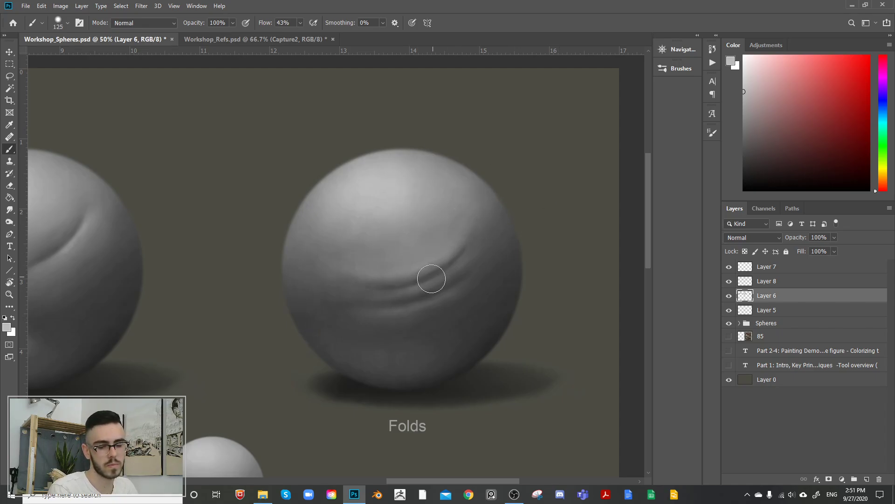
key(bracketleft)
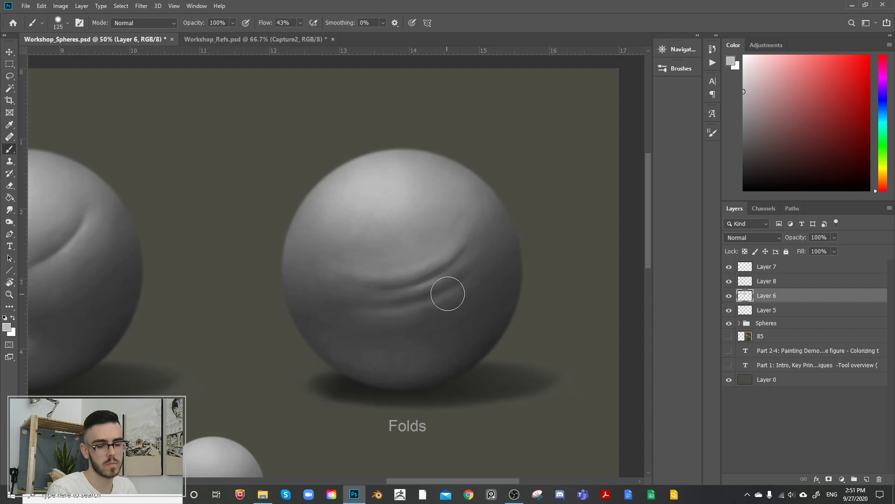
Step: Sample darker greys and blend the right ends of the folds into the sphere with a 175 brush
key(bracketright)
key(bracketright)
alt+click(464, 290)
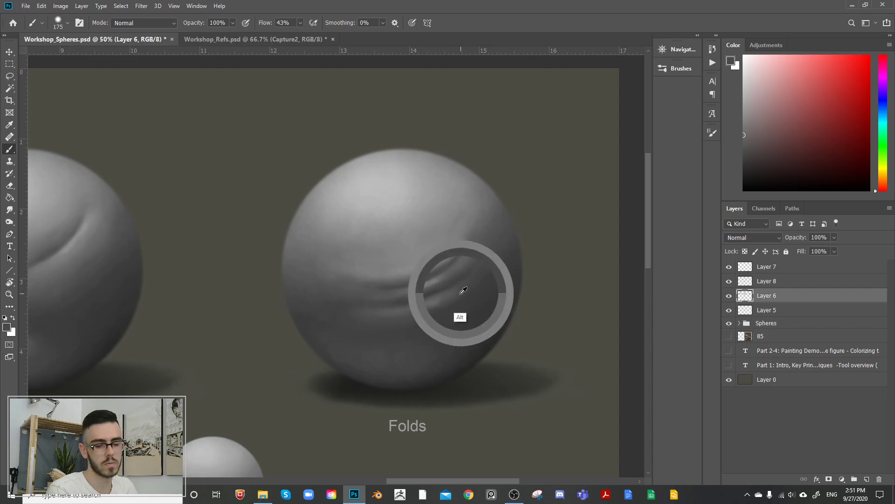
drag(451, 301, 418, 314)
alt+click(446, 276)
mouse_move(445, 276)
mouse_down()
mouse_move(404, 300)
mouse_move(451, 274)
mouse_up()
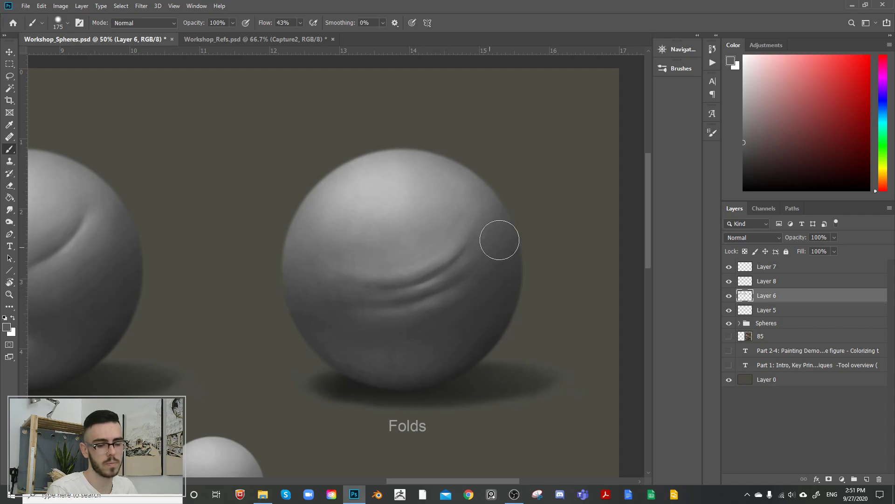
drag(455, 236, 451, 256)
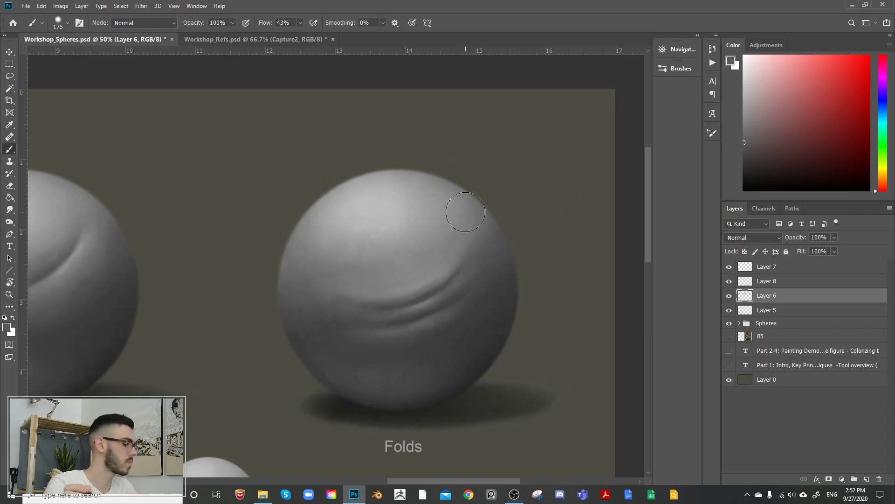
Step: Compare the sphere with Layer 6 hidden and shown, outlining the sphere with a temporary Lasso selection
click(730, 297)
key(l)
mouse_move(475, 175)
mouse_down()
mouse_move(367, 163)
mouse_move(529, 172)
mouse_move(521, 186)
mouse_up()
click(730, 296)
click(729, 297)
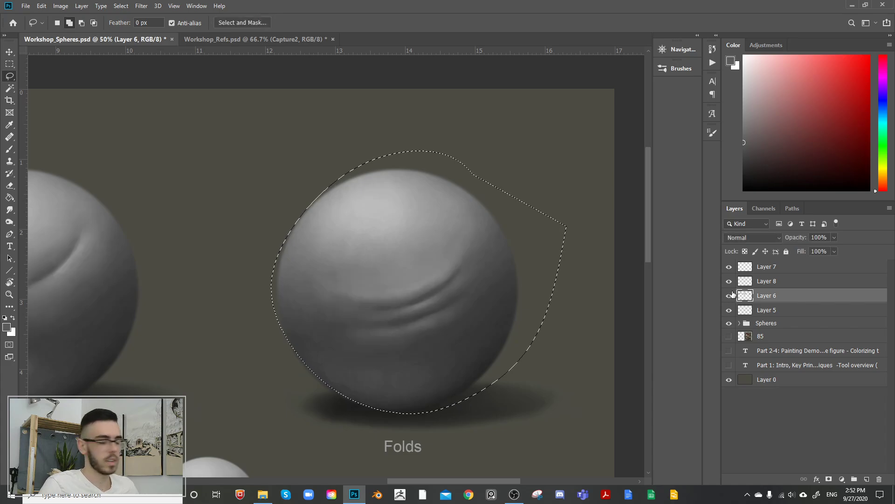
key(ctrl+d)
Step: Sketch a red curve and a red direction arrow above the folds on a new layer with a 40 brush, and discard them
click(867, 479)
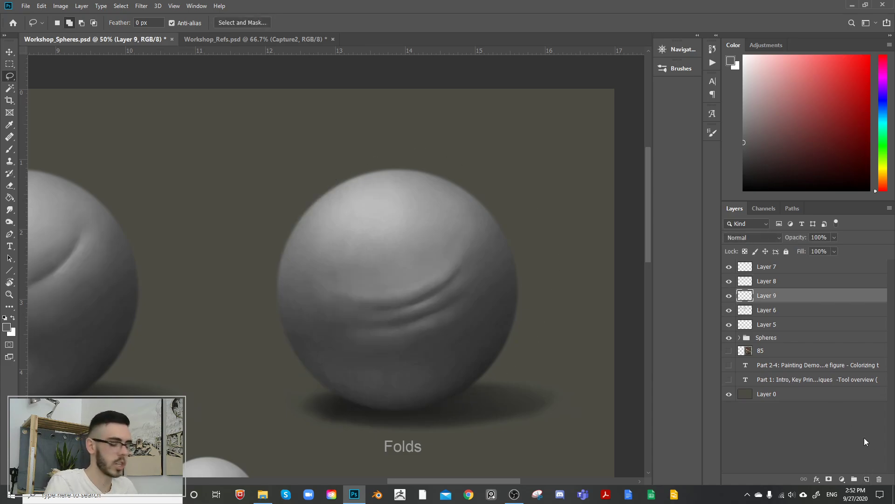
key(b)
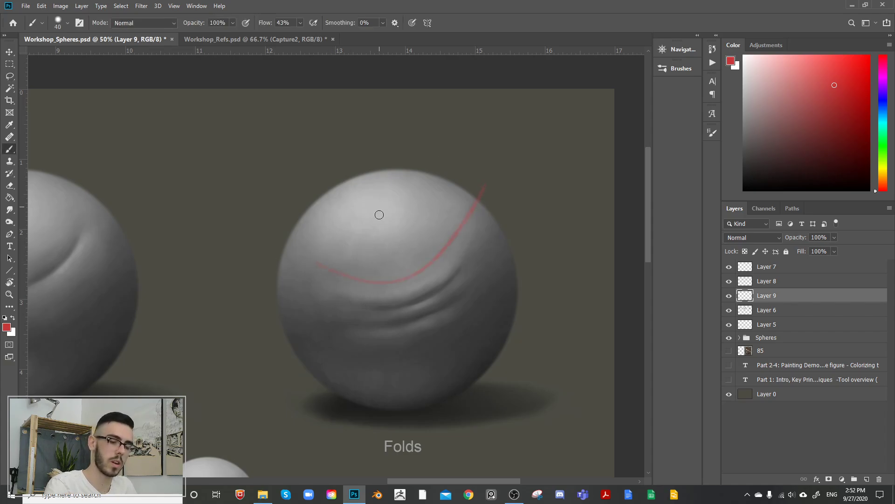
key(ctrl+z)
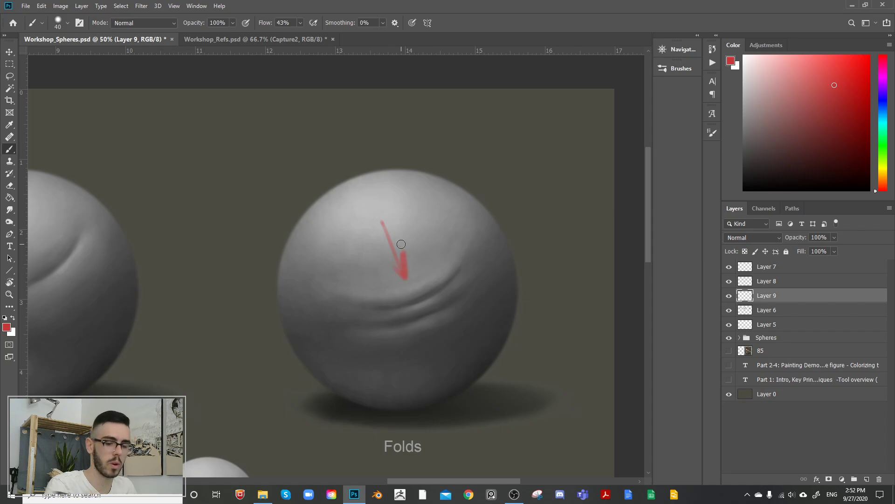
key(ctrl+z)
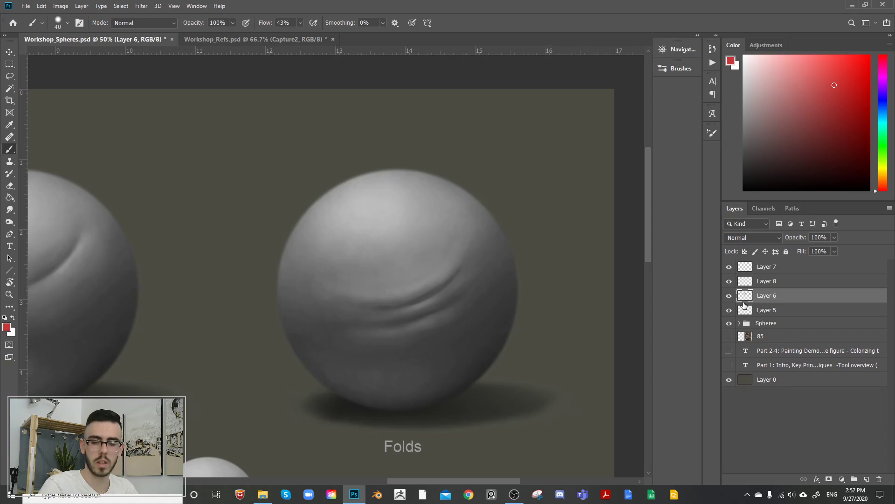
key(ctrl+e)
Step: Lasso around the sphere on Layer 6 and warp the painted folds into a deeper curve that rises steeply at the right, and deselect
key(l)
mouse_move(446, 165)
mouse_down()
mouse_move(348, 179)
mouse_move(522, 280)
mouse_move(482, 207)
mouse_up()
key(ctrl+t)
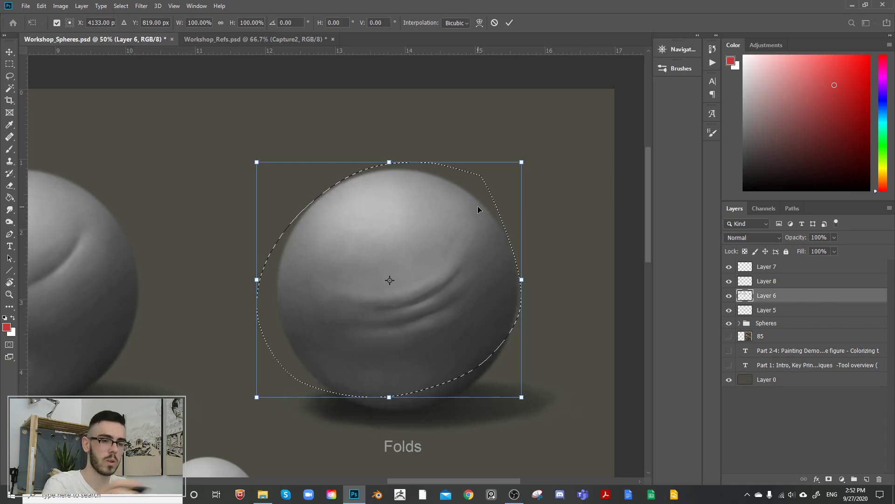
click(480, 23)
drag(416, 313, 428, 324)
drag(503, 214, 482, 181)
drag(308, 230, 285, 205)
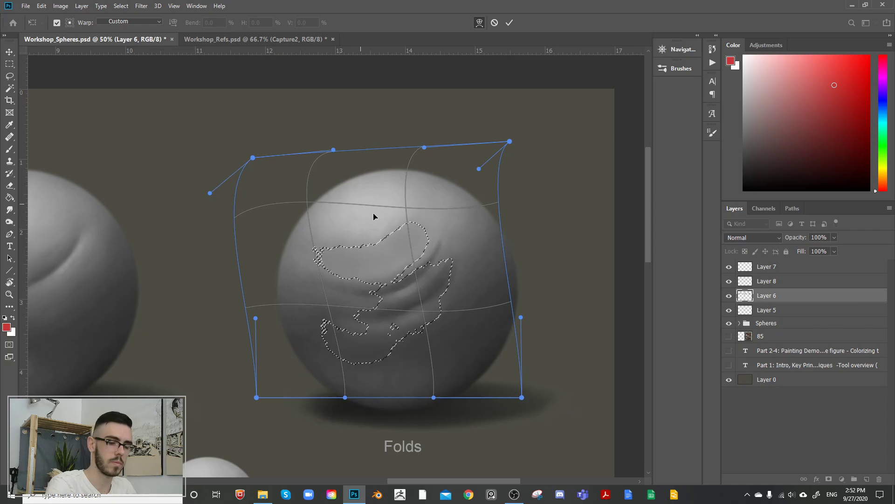
drag(452, 246, 495, 264)
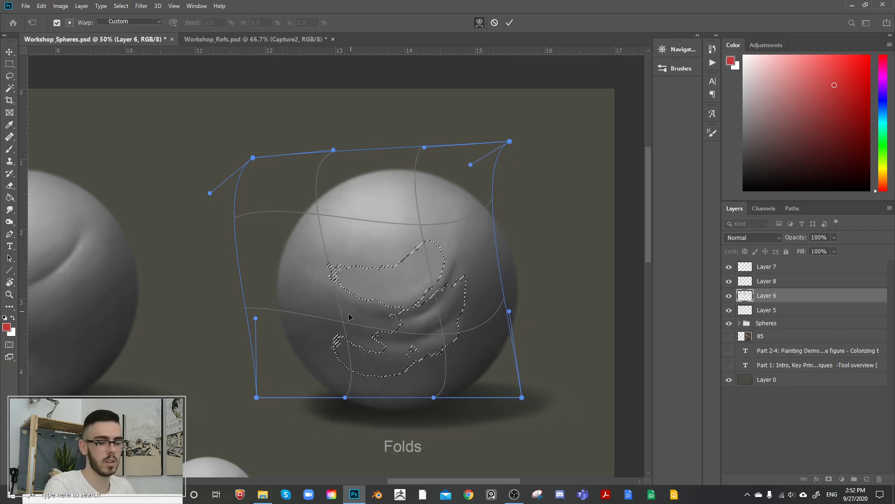
drag(346, 318, 353, 301)
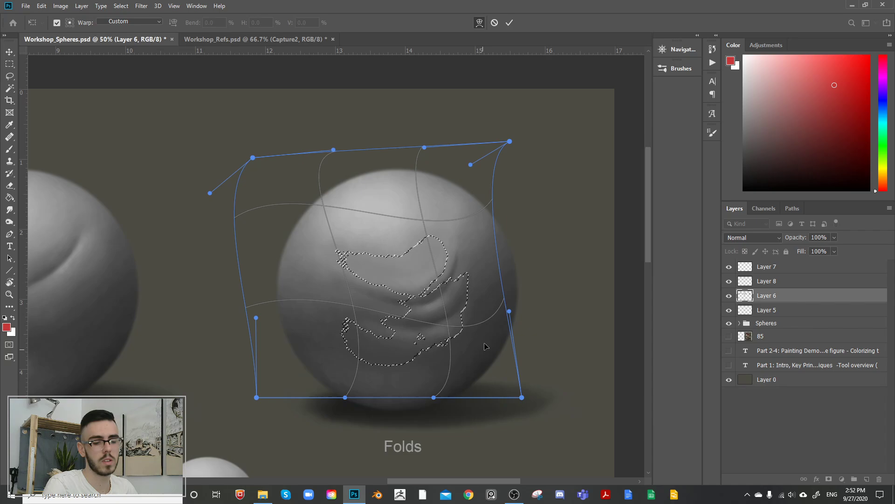
drag(504, 300, 486, 287)
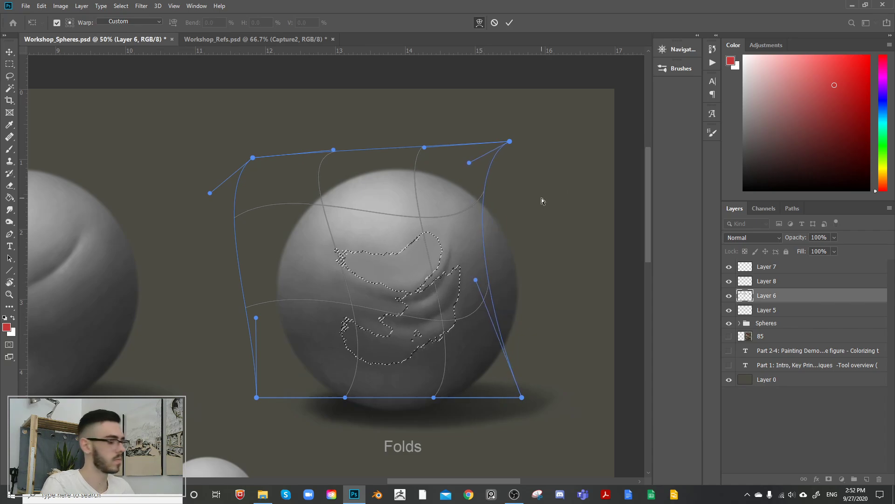
key(Return)
key(ctrl+d)
Step: Try a short light grey stroke above the main fold and undo it
drag(554, 201, 588, 173)
mouse_move(506, 208)
mouse_down()
mouse_move(483, 240)
mouse_move(498, 208)
mouse_up()
key(b)
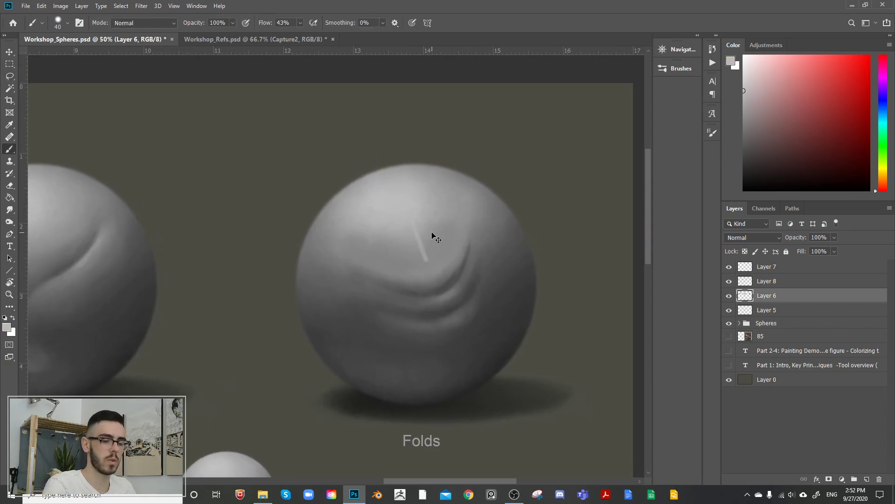
key(ctrl+z)
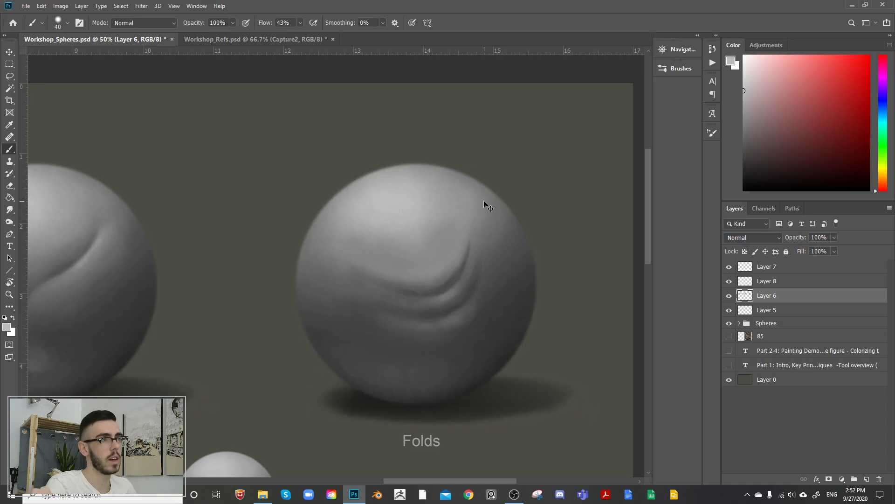
Step: Extend the main crease upward at its right end in sampled dark grey, and soften it with lighter greys and a 250 brush
alt+click(464, 287)
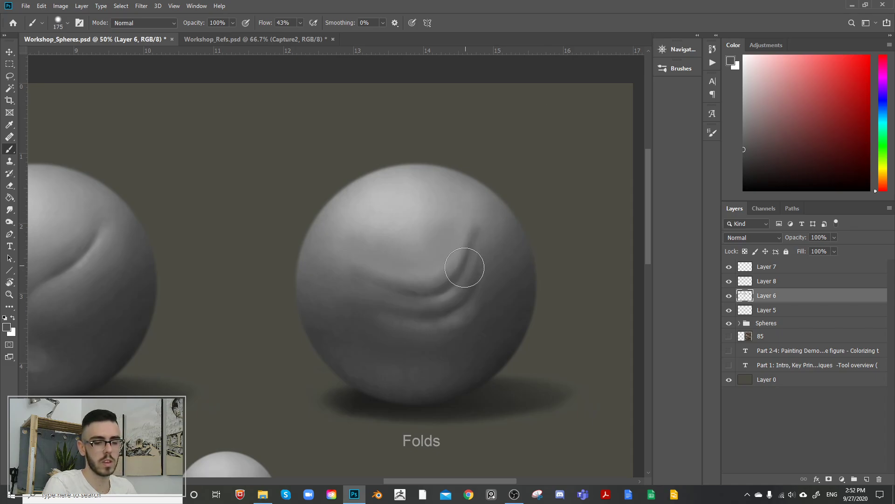
key(bracketright)
key(bracketright)
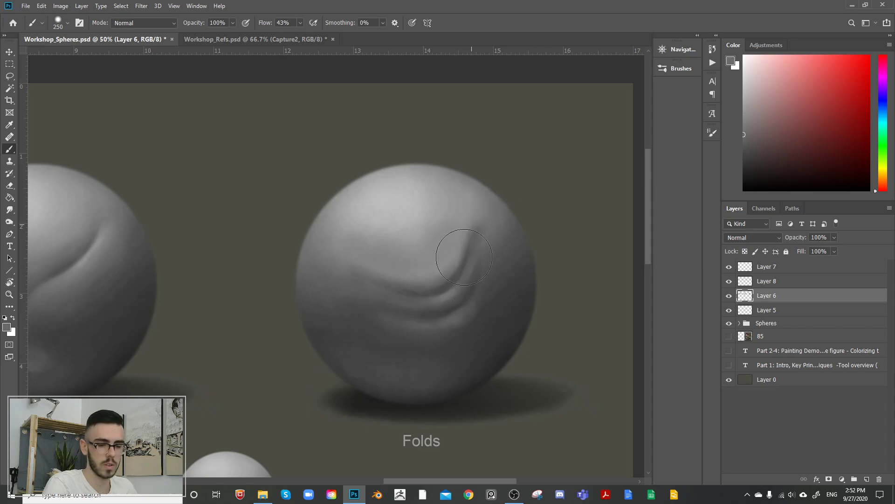
mouse_move(481, 231)
mouse_down()
mouse_move(485, 215)
mouse_move(468, 231)
mouse_up()
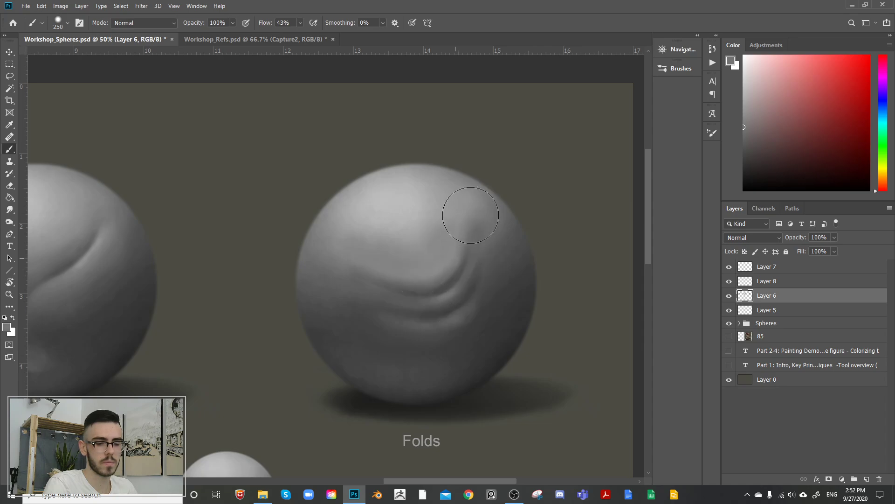
alt+click(423, 216)
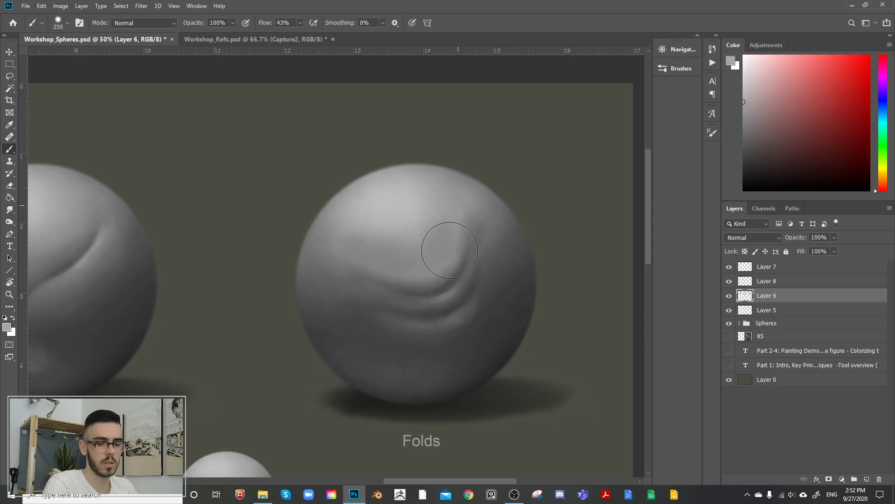
key(alt)
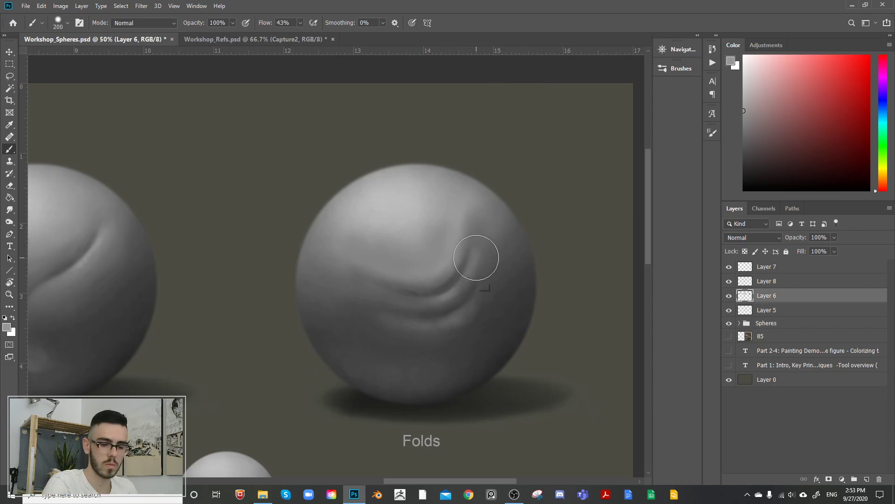
Step: Paint the second fold's rising right end with a 200 brush, and shade its outer side in dark grey, varying the brush between 150 and 300
alt+click(484, 238)
drag(455, 305, 484, 255)
alt+click(476, 284)
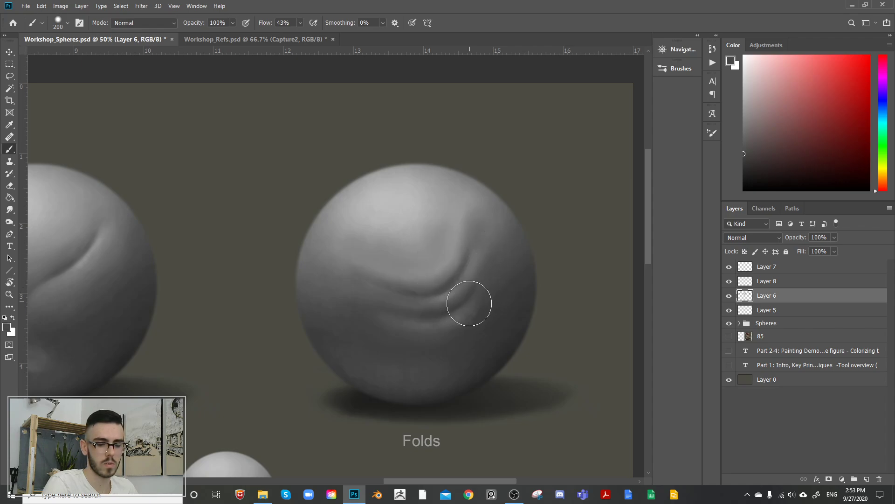
key(bracketleft)
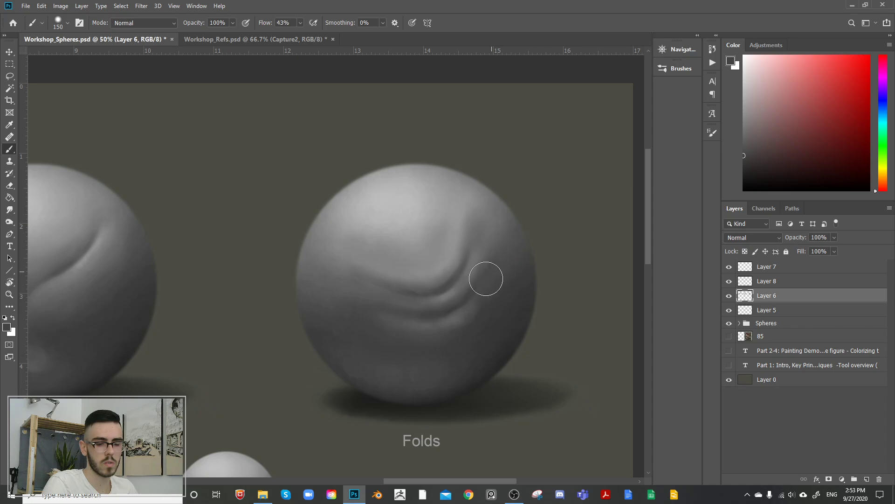
key(bracketright)
key(bracketright)
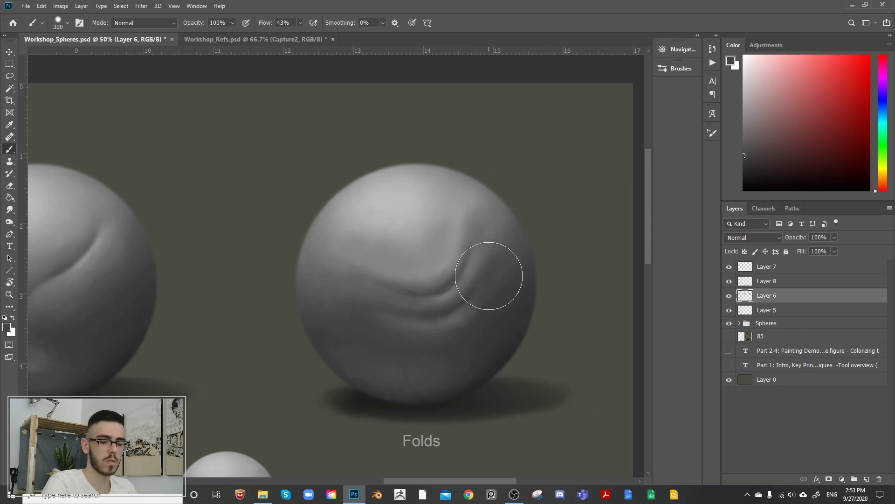
Step: Reduce the brush to 175 and refine the right side of the lower folds with sampled dark and mid greys
key(bracketleft)
key(bracketleft)
alt+click(461, 329)
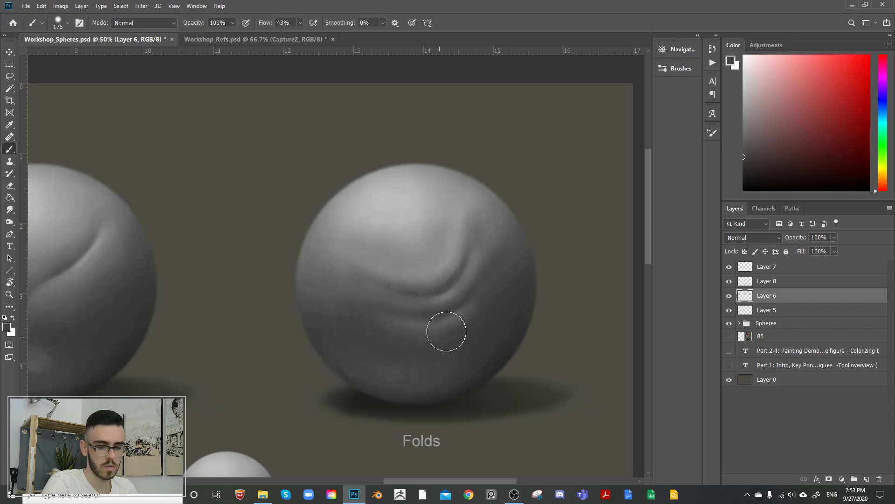
alt+click(470, 306)
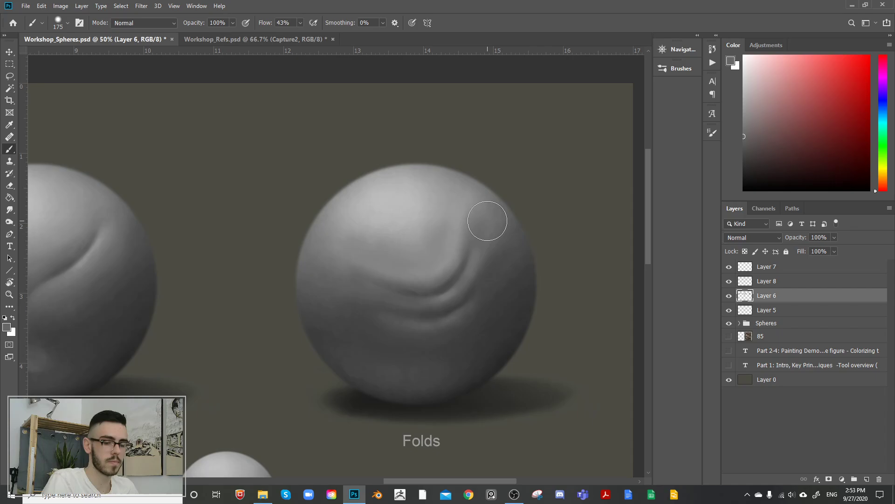
Step: Extend the lowest fold's highlight toward the sphere's left side in mid grey and soften its underside with a 250 brush
key(slash)
key(slash)
key(bracketright)
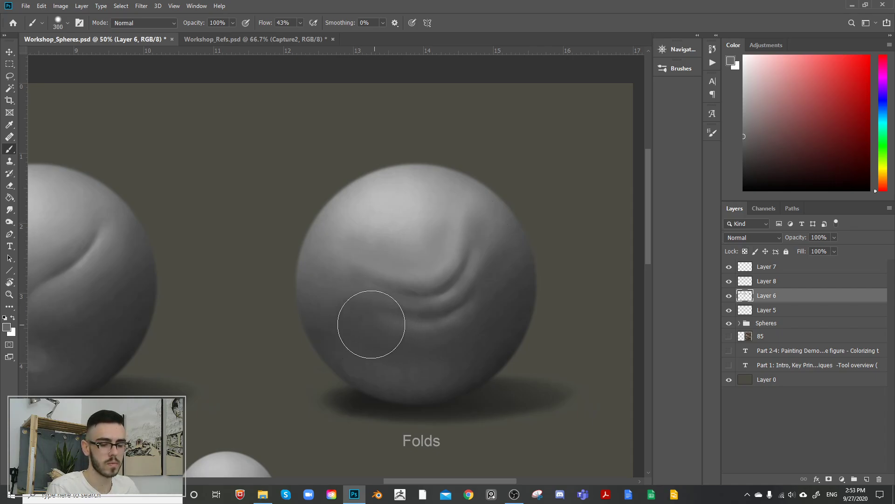
mouse_move(381, 325)
mouse_down()
mouse_move(410, 326)
mouse_move(357, 323)
mouse_move(436, 327)
mouse_up()
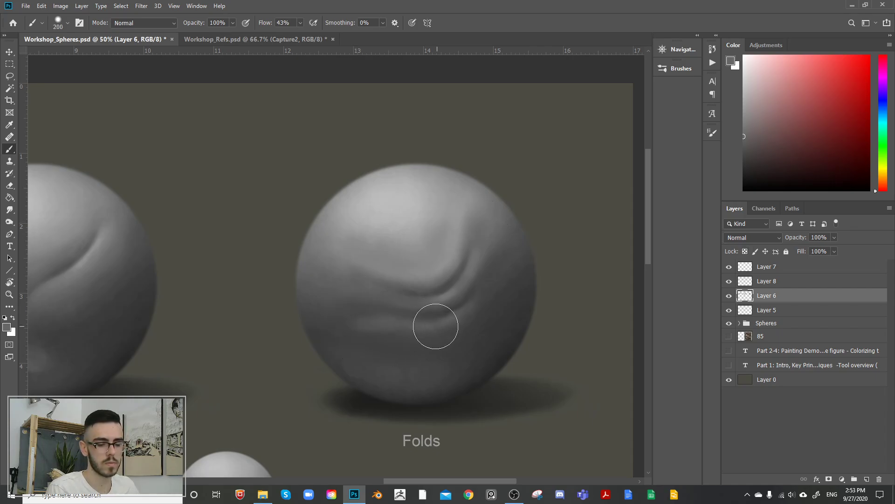
key(bracketright)
alt+click(391, 326)
mouse_move(350, 333)
mouse_down()
mouse_move(406, 336)
mouse_move(349, 340)
mouse_move(440, 334)
mouse_up()
Step: Darken the crease below the middle fold with sampled dark grey, and extend the middle fold's highlight leftward in lighter grey
alt+click(394, 315)
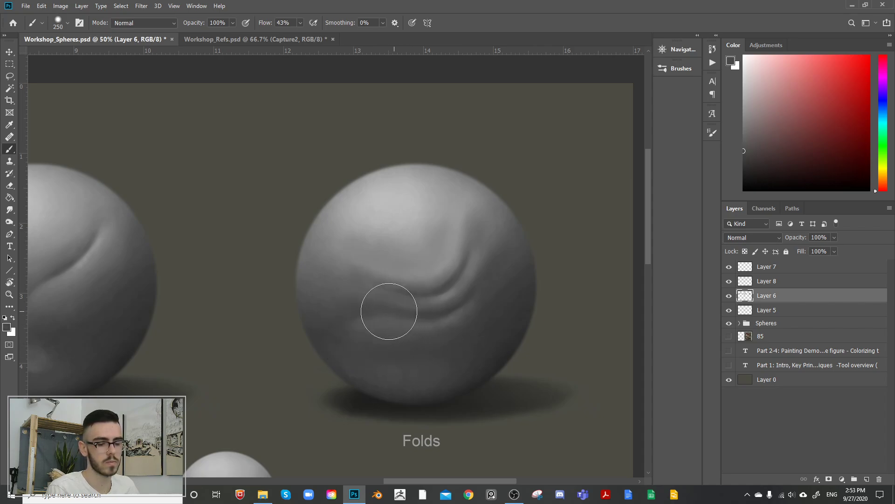
alt+click(381, 296)
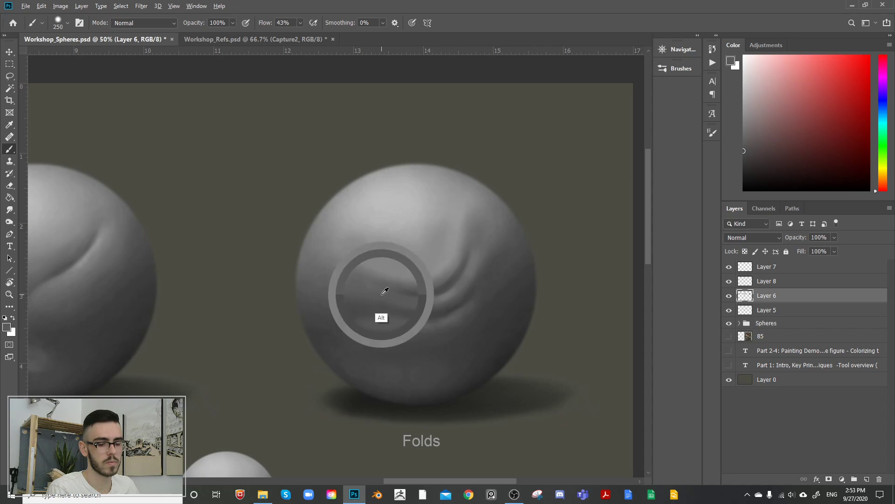
alt+click(431, 285)
drag(354, 292, 390, 298)
alt+click(426, 305)
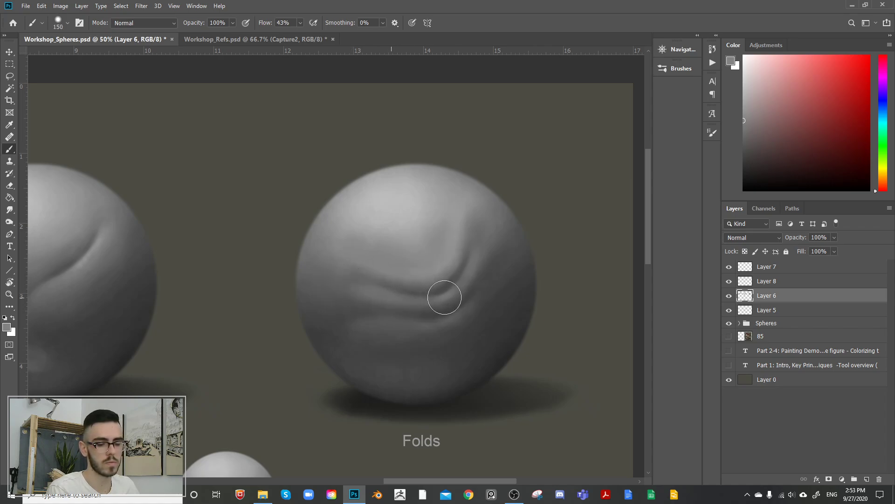
Step: Enlarge the brush to 250 and darken the folds' left ends toward the sphere's edge with sampled dark grey
key(bracketright)
key(bracketright)
key(bracketright)
key(bracketright)
key(bracketright)
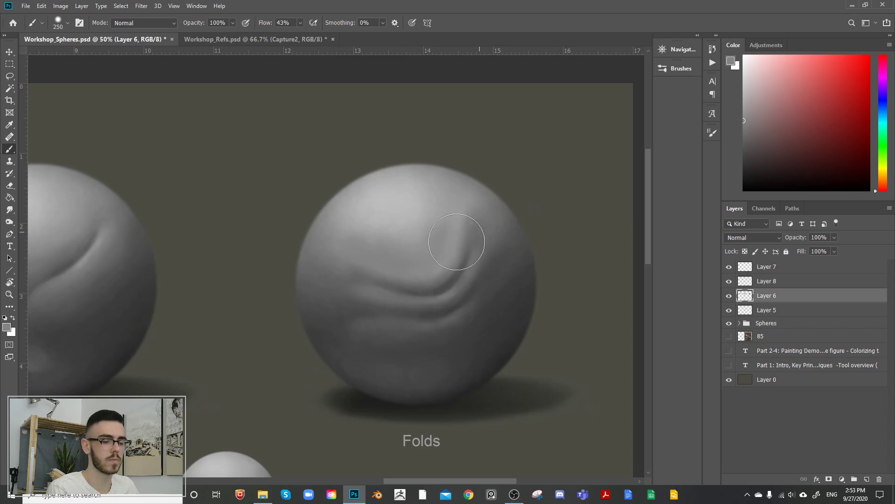
alt+click(370, 292)
mouse_move(370, 292)
mouse_down()
mouse_move(332, 291)
mouse_move(368, 303)
mouse_up()
alt+click(338, 306)
alt+click(440, 286)
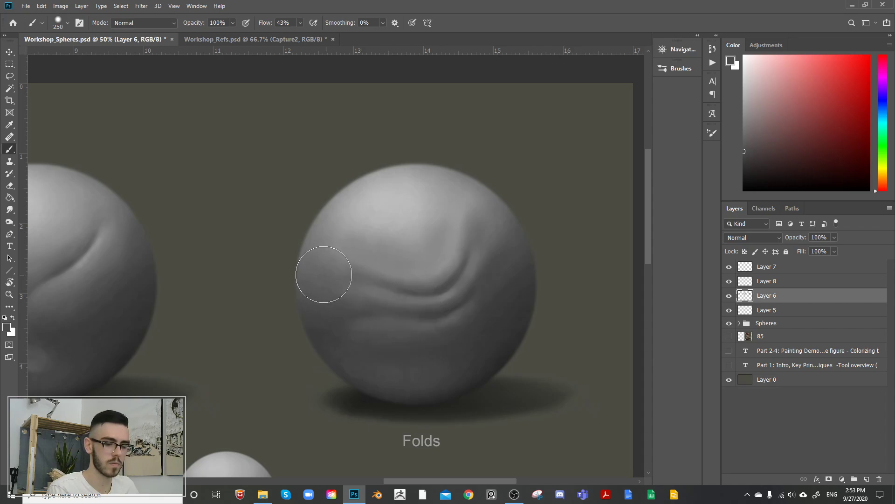
drag(323, 274, 373, 278)
Step: Blend the upper fold's left end into the sphere's surface with sampled mid greys
alt+click(374, 254)
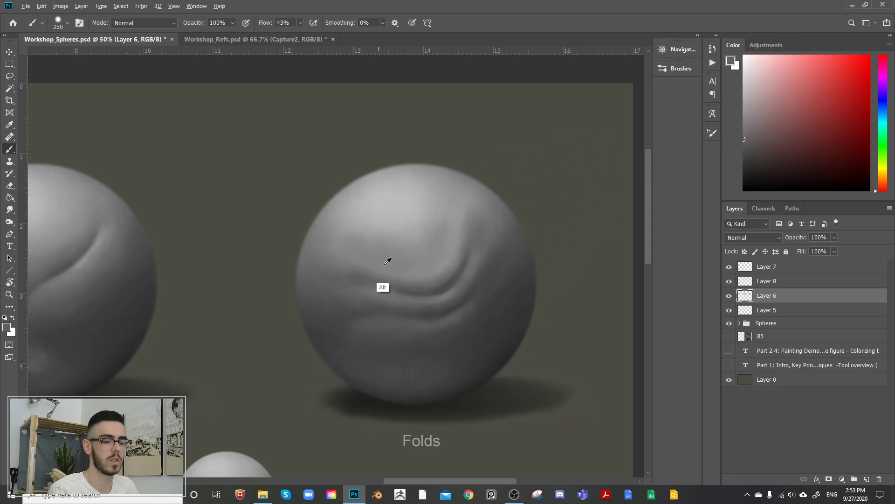
alt+click(365, 279)
alt+click(366, 260)
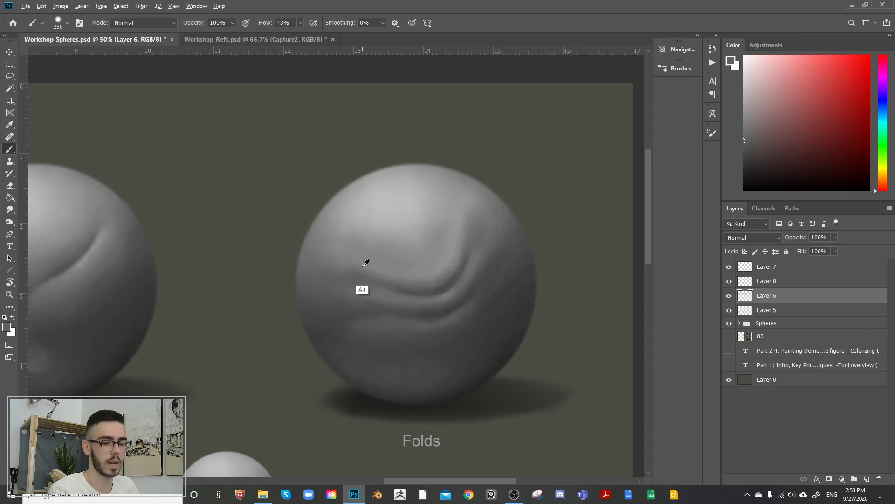
mouse_move(384, 268)
mouse_down()
mouse_move(350, 271)
mouse_move(382, 250)
mouse_move(343, 263)
mouse_up()
Step: Soften the surface above the upper fold's bend and around its rising right end with sampled lighter and mid greys
alt+click(435, 258)
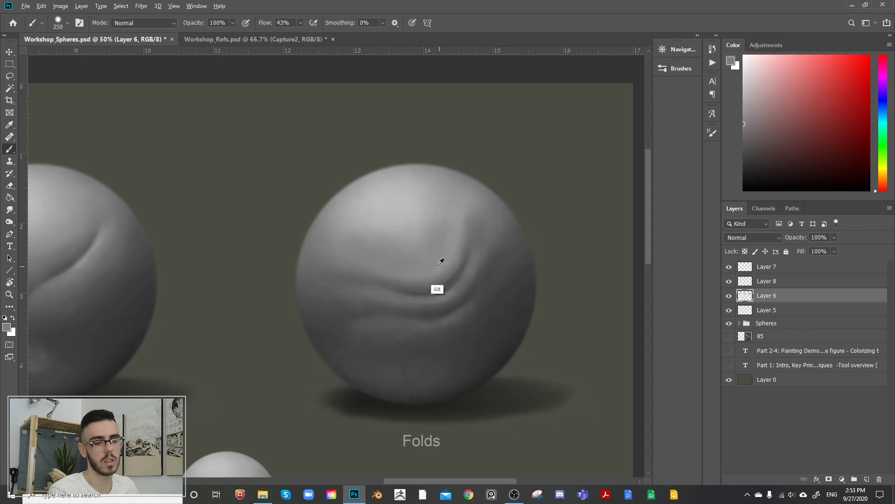
mouse_move(422, 268)
mouse_down()
mouse_move(433, 268)
mouse_move(440, 248)
mouse_move(432, 268)
mouse_move(449, 252)
mouse_up()
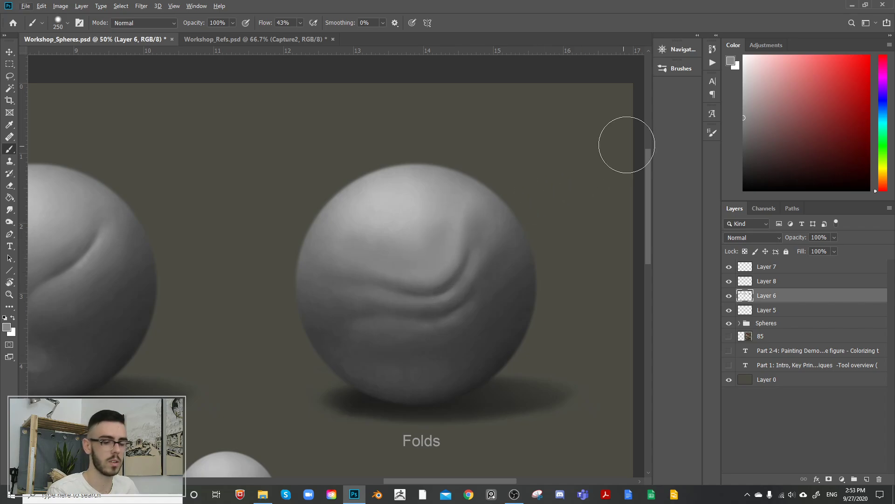
alt+click(412, 197)
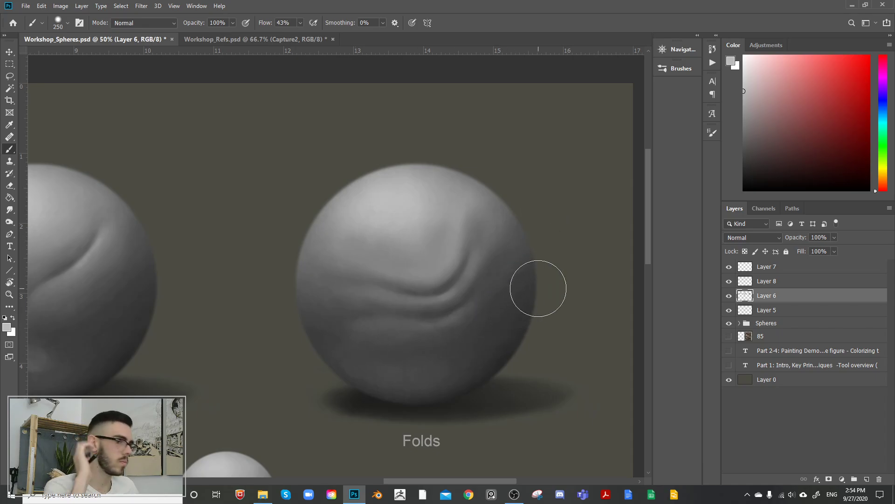
alt+click(490, 215)
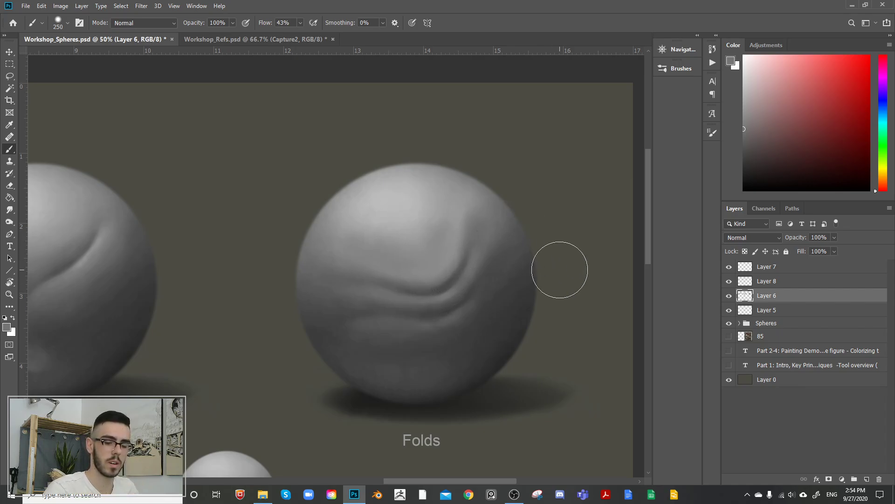
Step: Compare the Folds sphere with the painted folds on Layer 6 hidden and shown
click(729, 296)
click(729, 296)
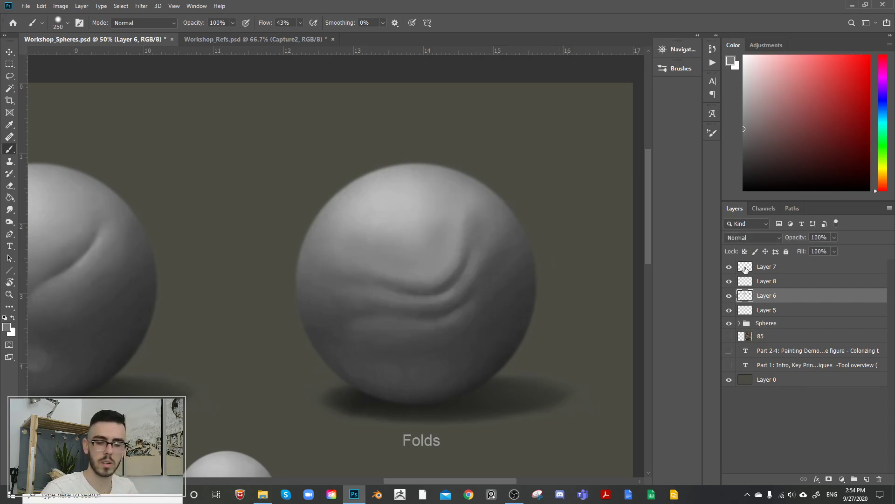
click(730, 294)
click(731, 294)
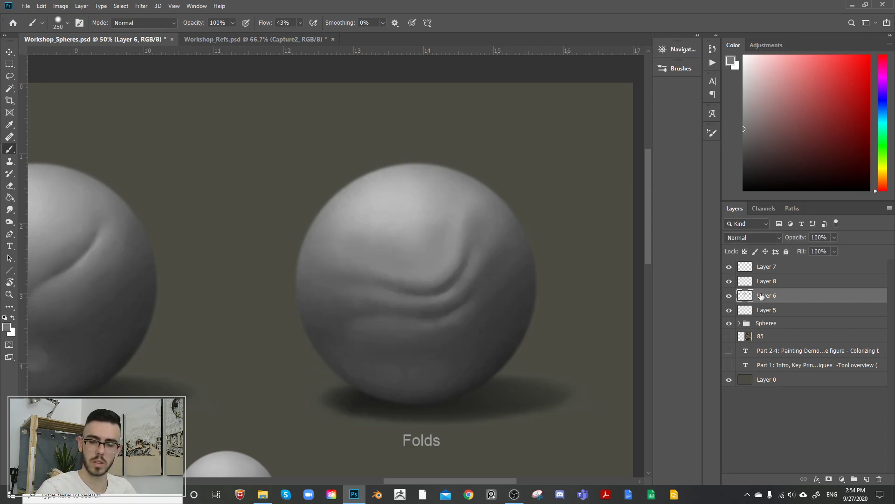
Step: Find the Folds sphere's group, 3, inside the Spheres group and duplicate it
click(739, 323)
click(730, 347)
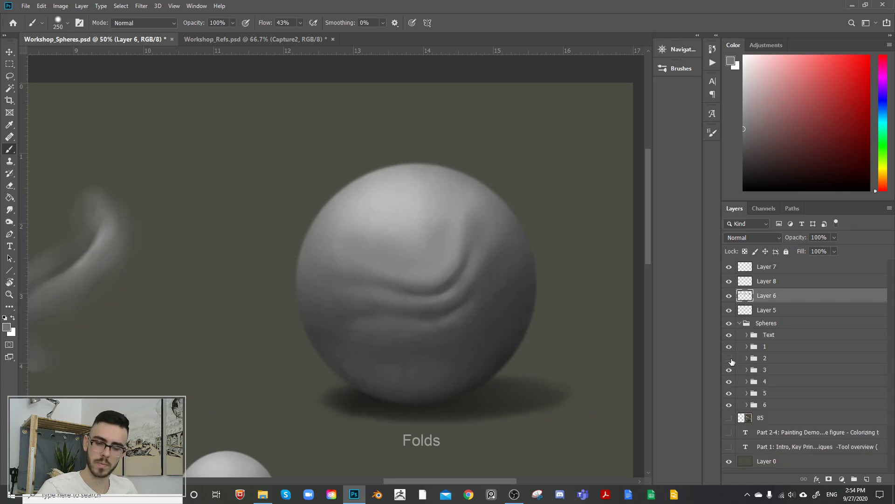
click(729, 347)
click(730, 370)
click(730, 370)
click(747, 370)
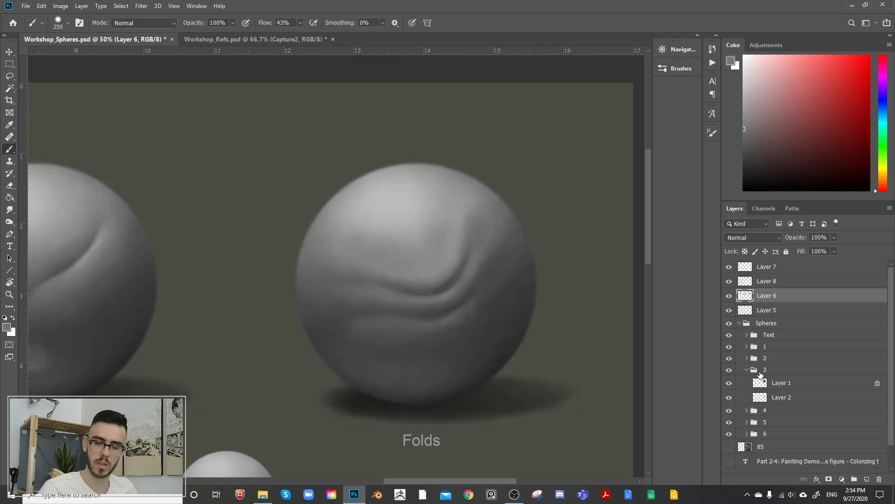
click(747, 370)
click(774, 370)
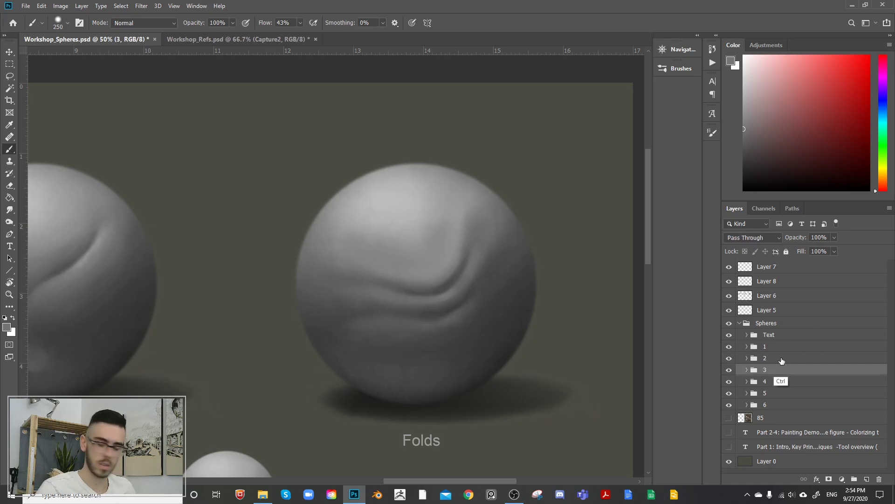
key(ctrl+j)
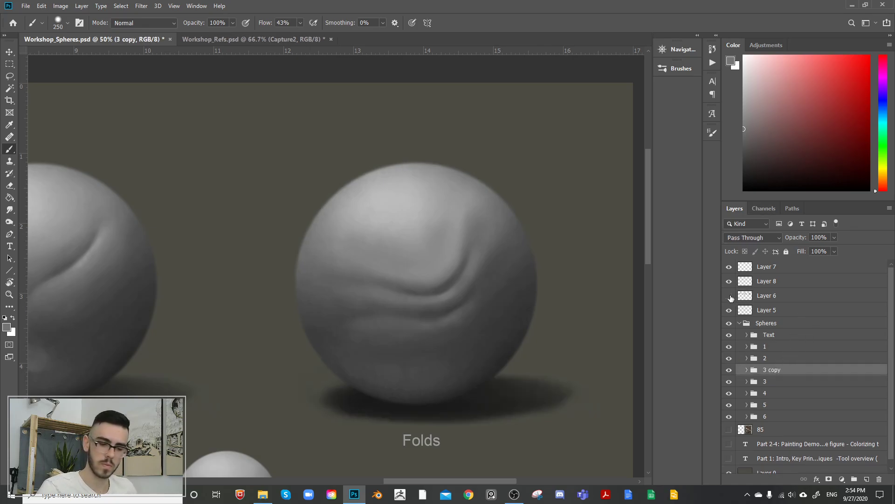
Step: Hide Layer 6 and the original group 3, and select Layer 1 inside the duplicated group
click(730, 296)
click(747, 370)
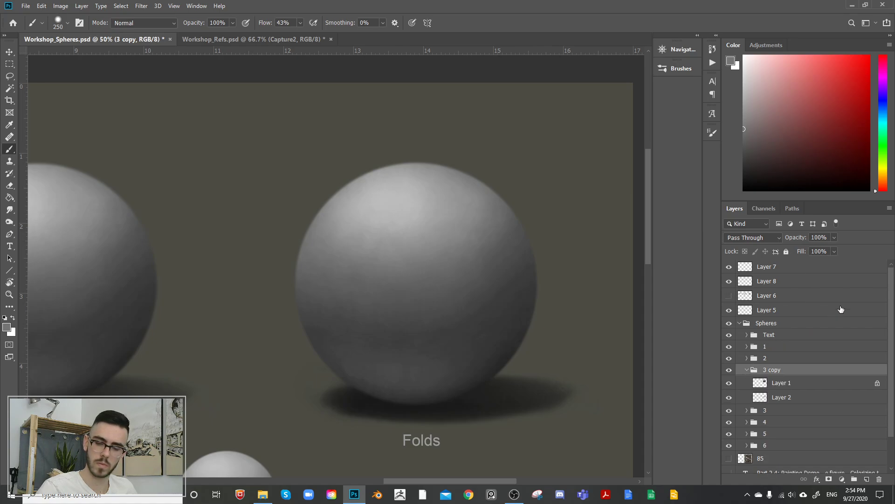
click(729, 411)
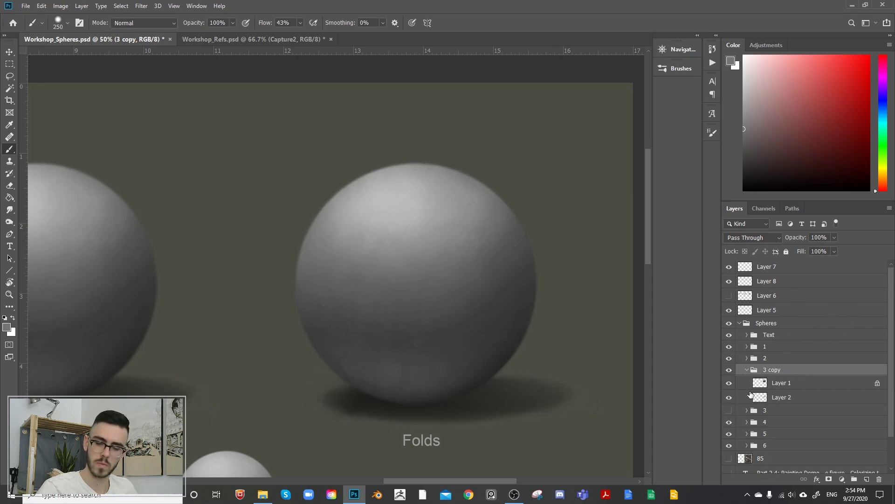
click(769, 383)
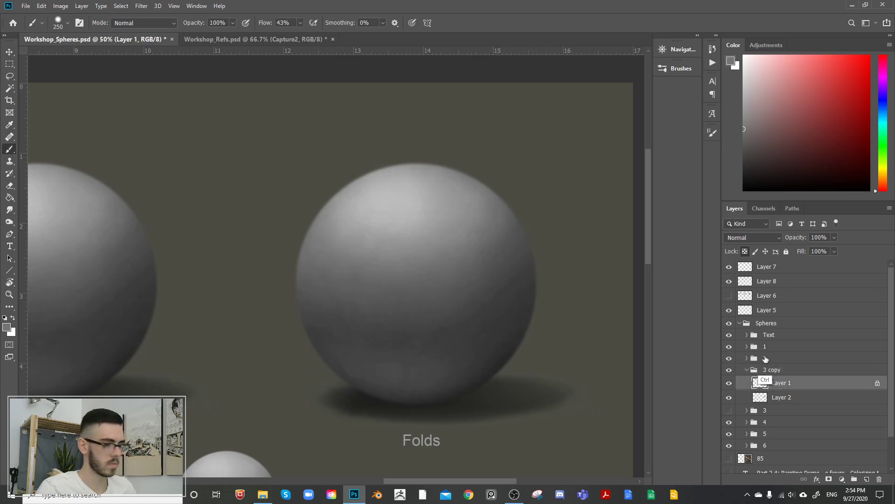
key(ctrl+t)
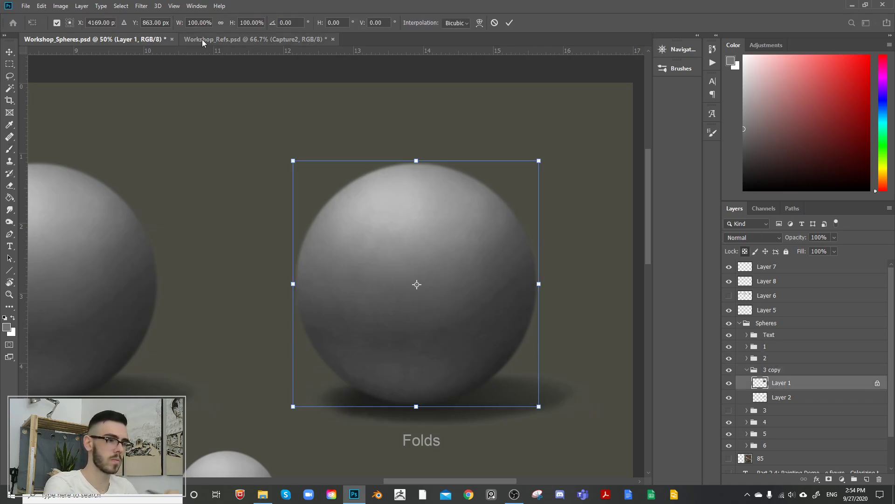
key(Return)
click(141, 6)
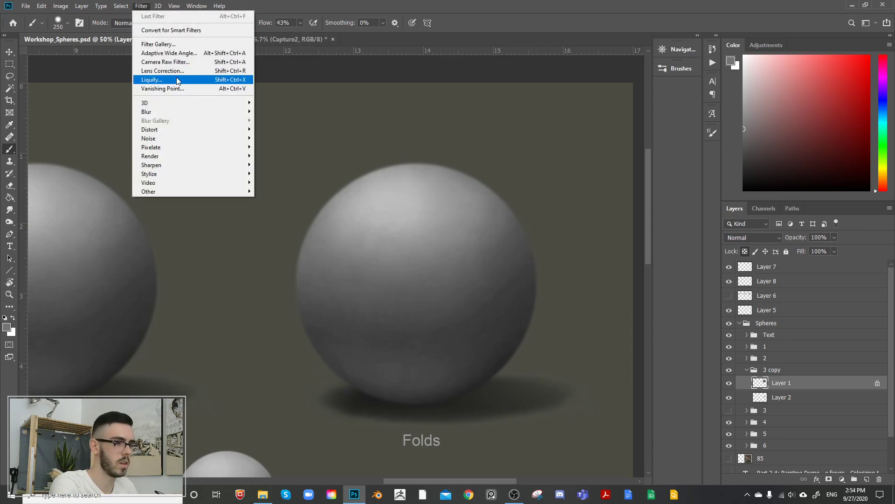
click(153, 80)
click(520, 281)
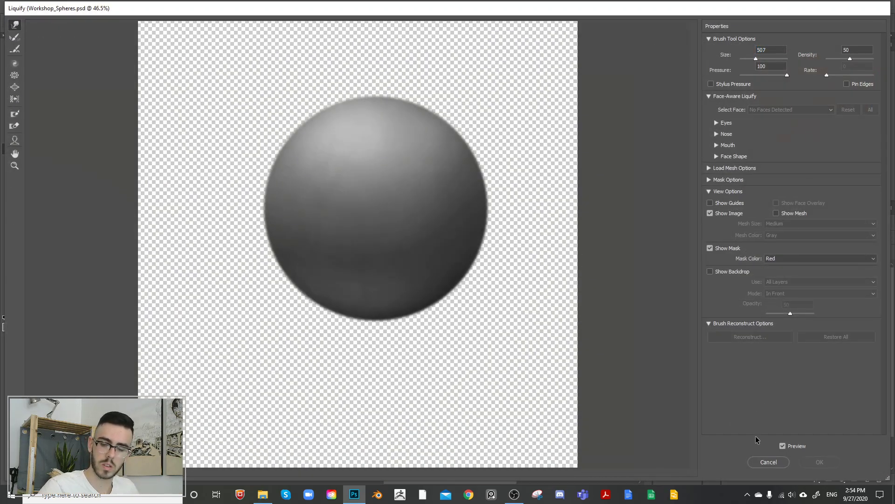
click(767, 462)
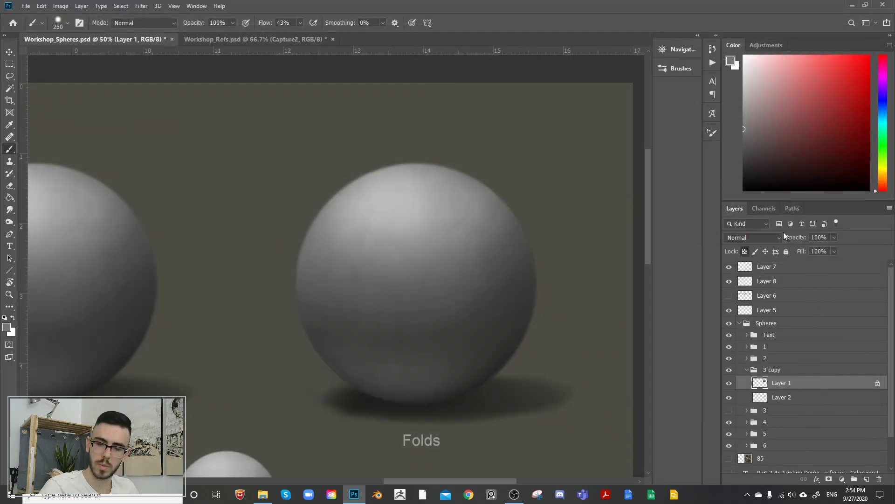
Step: Use Liquify on the unlocked Layer 1 with brush size 664 to push the sphere's right side deeply inward
click(141, 6)
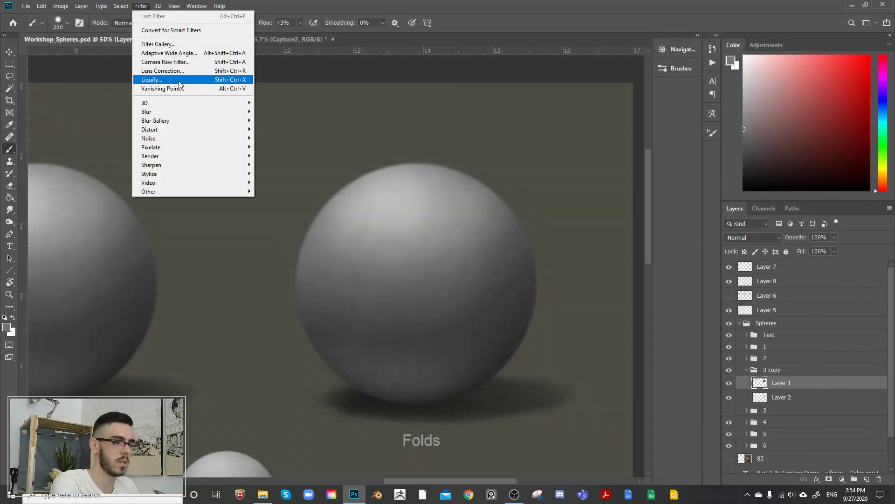
click(180, 81)
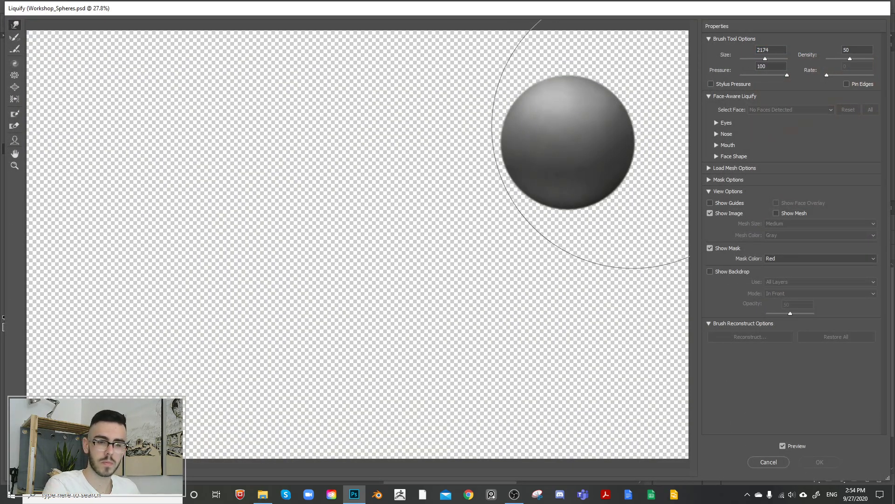
click(757, 60)
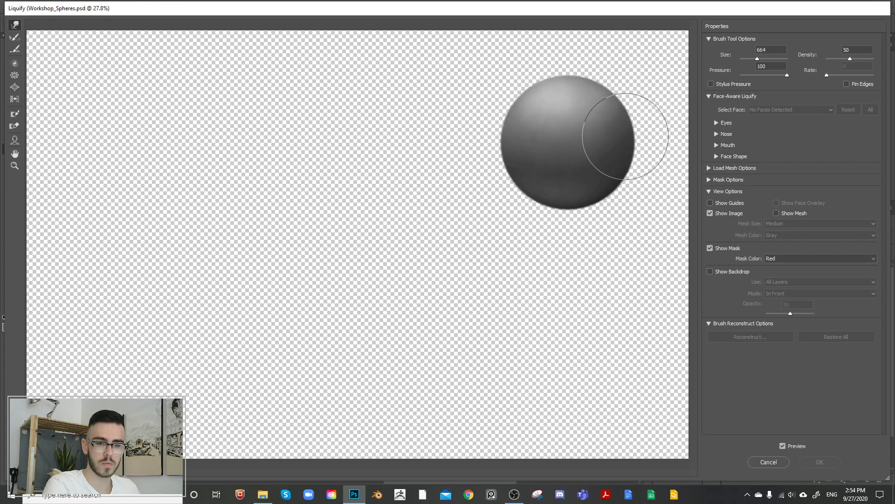
drag(623, 124, 571, 153)
drag(634, 124, 595, 146)
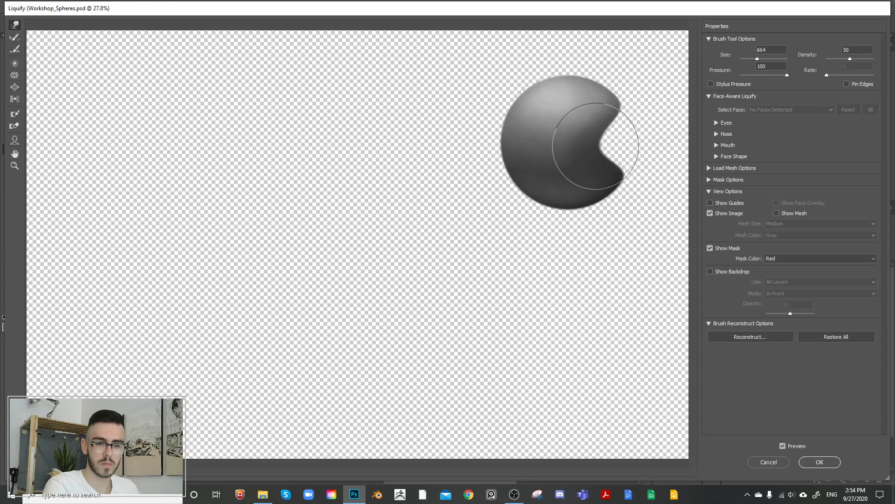
Step: Round the upper and lower lobes around the dent into a bent bean shape, and apply Liquify
mouse_move(632, 101)
mouse_down()
mouse_move(615, 81)
mouse_move(600, 69)
mouse_up()
drag(621, 119, 614, 120)
drag(586, 62, 586, 67)
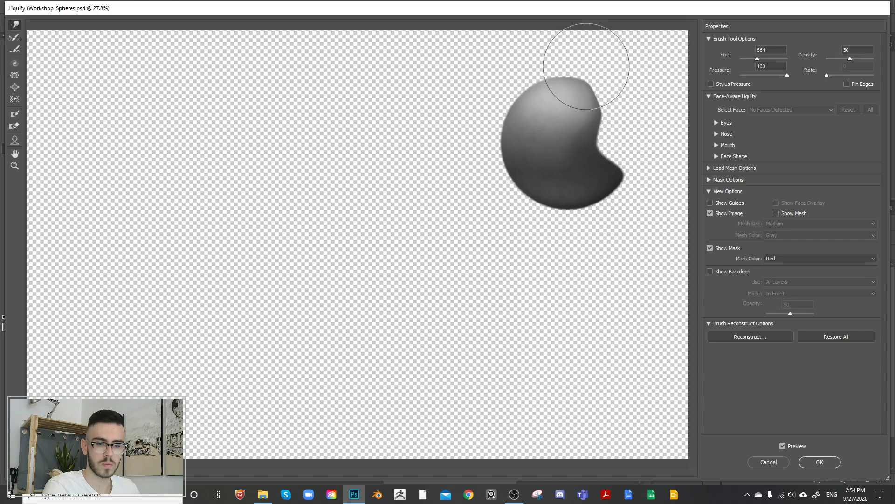
drag(614, 124, 605, 129)
drag(639, 169, 625, 166)
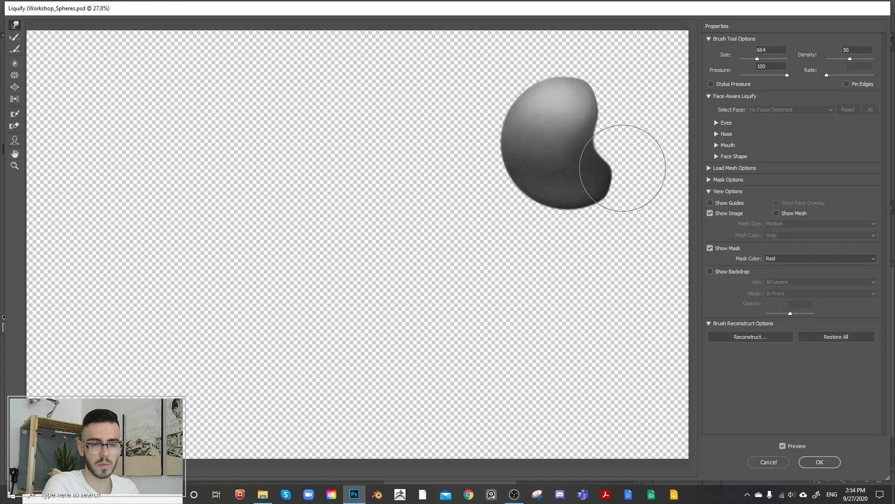
drag(580, 216, 584, 220)
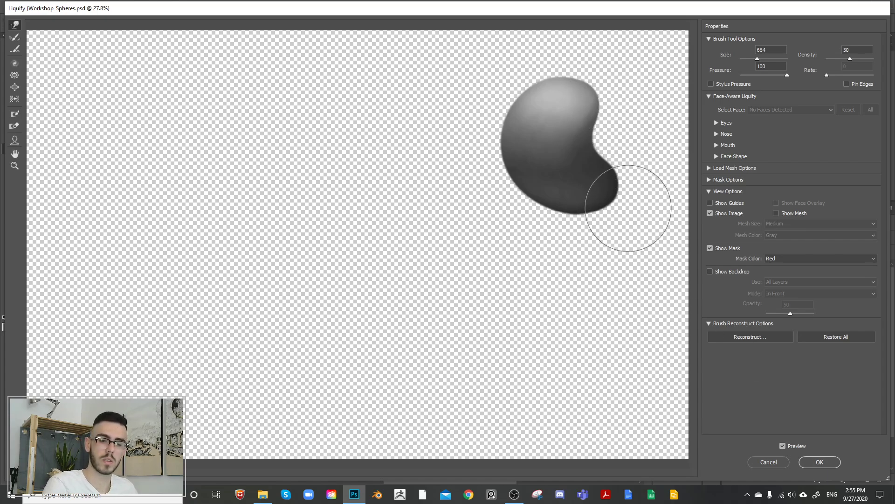
click(820, 461)
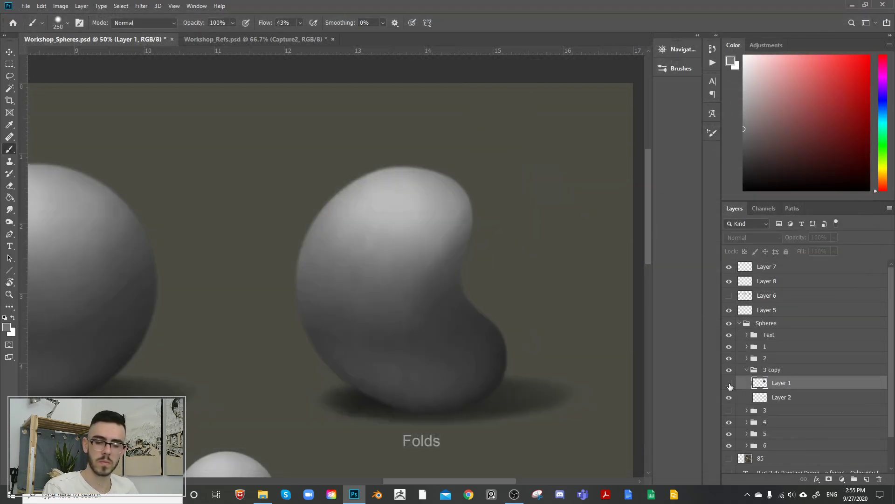
Step: Sketch red compression arrows and crease lines on a new layer with a 45 brush, and delete only that layer
key(bracketleft)
key(bracketleft)
key(bracketleft)
key(bracketleft)
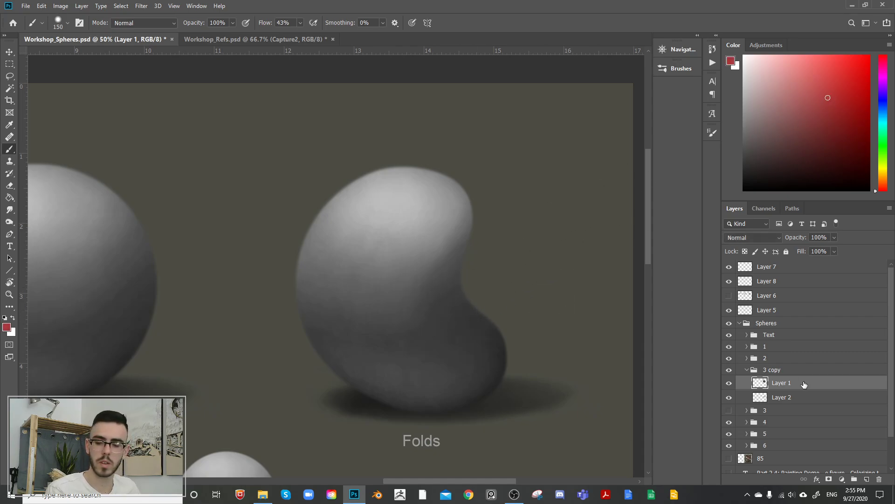
click(866, 479)
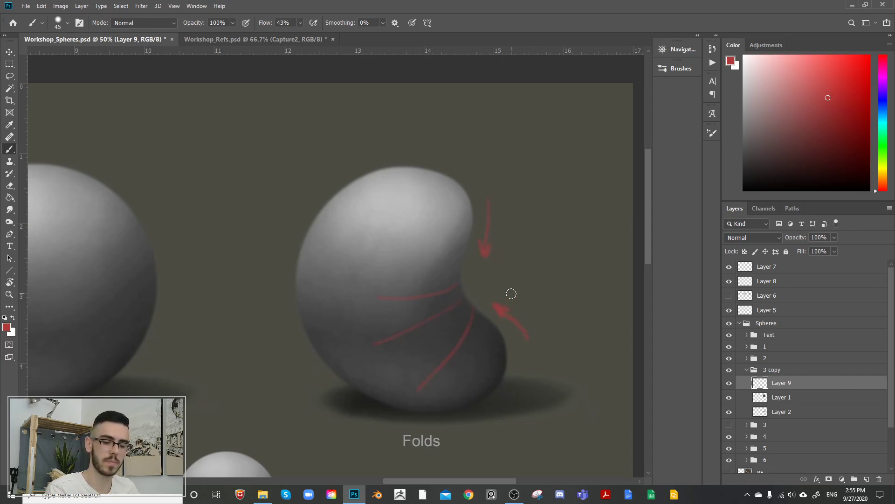
key(Delete)
key(Delete)
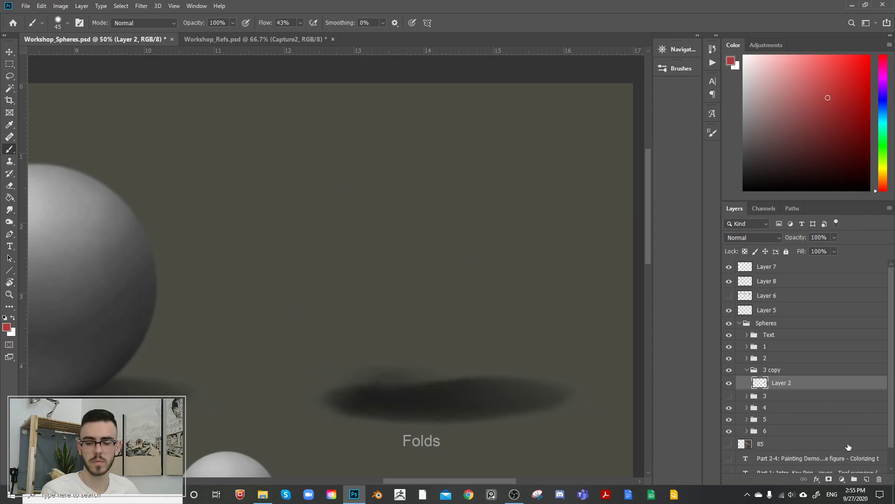
key(ctrl+z)
Step: Add a layer above the bent sphere and paint the first crease and its lighter ridge with sampled greys and a 175 brush
click(865, 475)
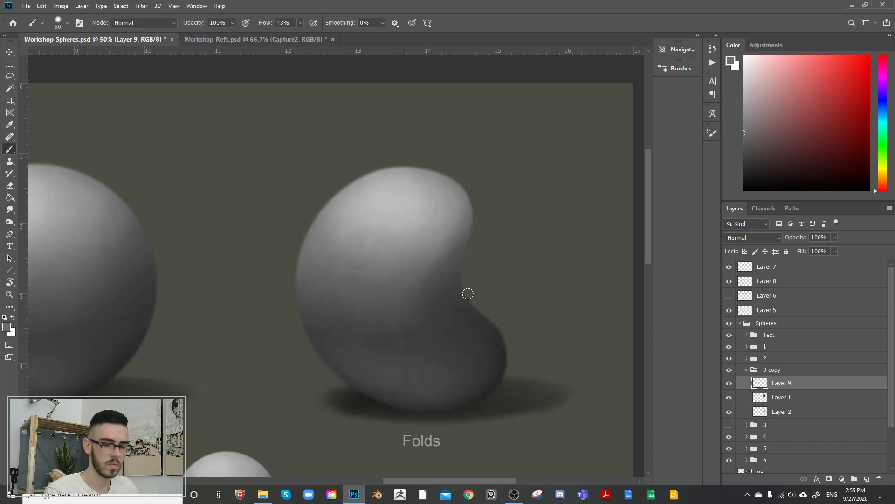
alt+click(497, 336)
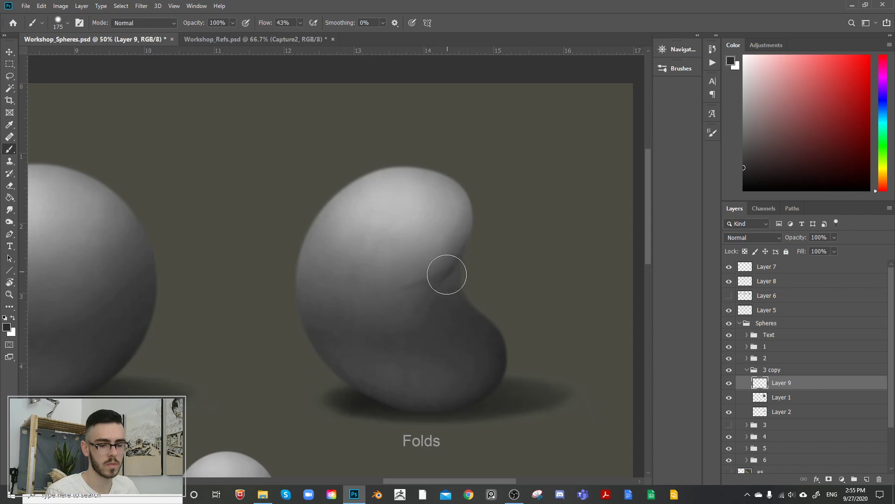
alt+click(452, 279)
mouse_move(372, 297)
mouse_down()
mouse_move(436, 273)
mouse_move(330, 293)
mouse_move(382, 289)
mouse_move(444, 265)
mouse_up()
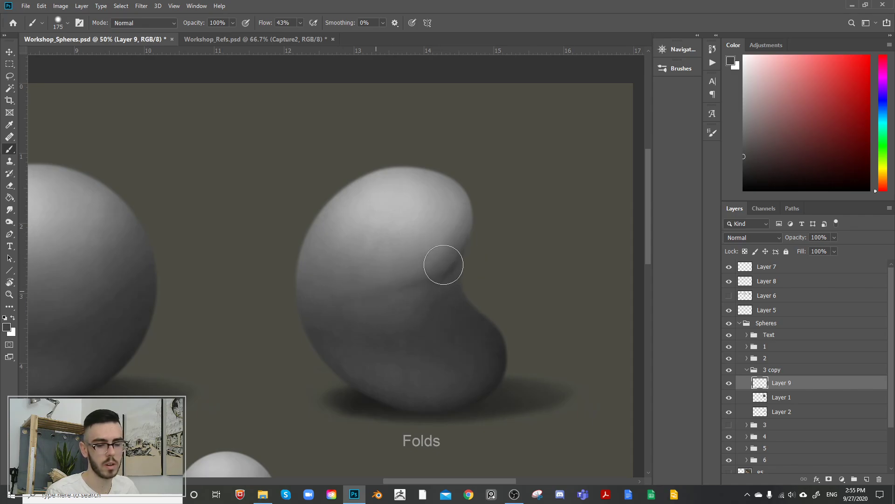
alt+click(427, 247)
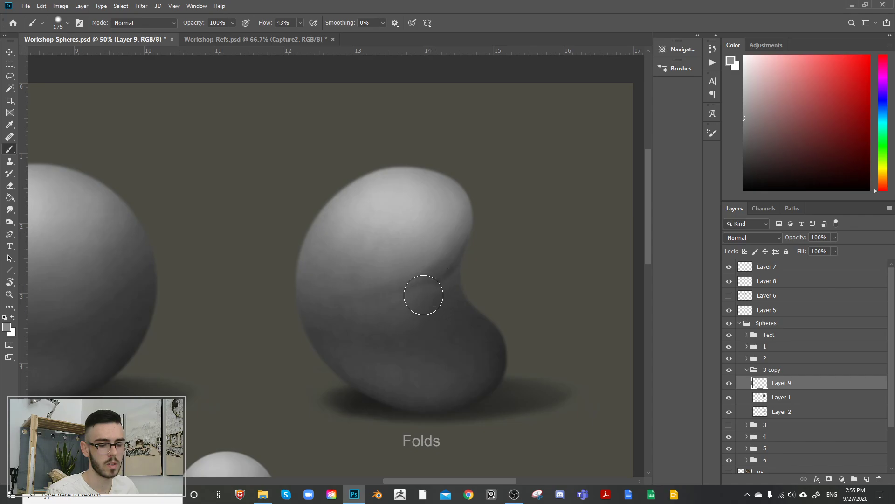
drag(423, 295, 368, 314)
alt+click(452, 279)
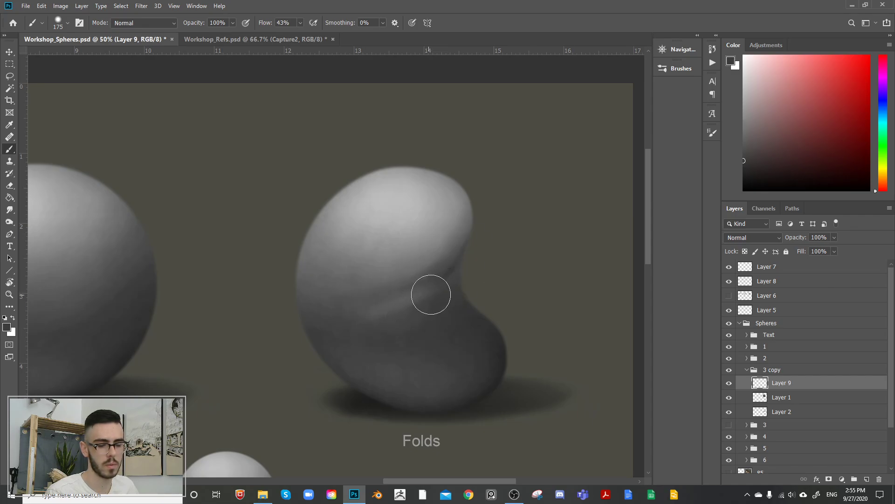
Step: Paint a second fold below the first, with a sampled dark crease and a lighter ridge fanning out from the dent
alt+click(448, 236)
alt+click(408, 364)
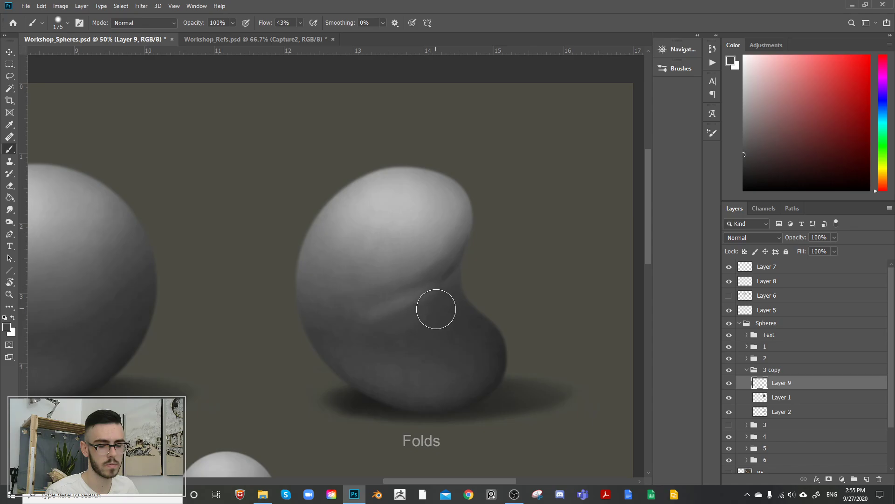
drag(436, 309, 378, 332)
alt+click(440, 242)
mouse_move(427, 311)
mouse_down()
mouse_move(409, 315)
mouse_move(440, 299)
mouse_move(385, 334)
mouse_move(436, 306)
mouse_move(390, 342)
mouse_up()
Step: Paint a third, steeper fold ridge running down from the dent with brush sizes 150 and 200
key(bracketleft)
key(bracketleft)
key(bracketleft)
key(bracketright)
key(bracketright)
key(bracketright)
key(bracketright)
key(bracketright)
key(bracketleft)
key(bracketleft)
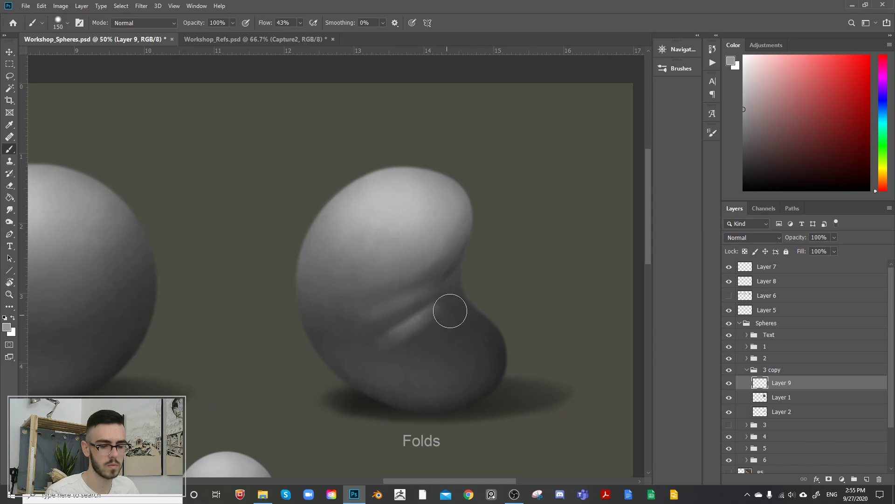
drag(450, 311, 417, 350)
key(bracketright)
key(bracketright)
key(bracketright)
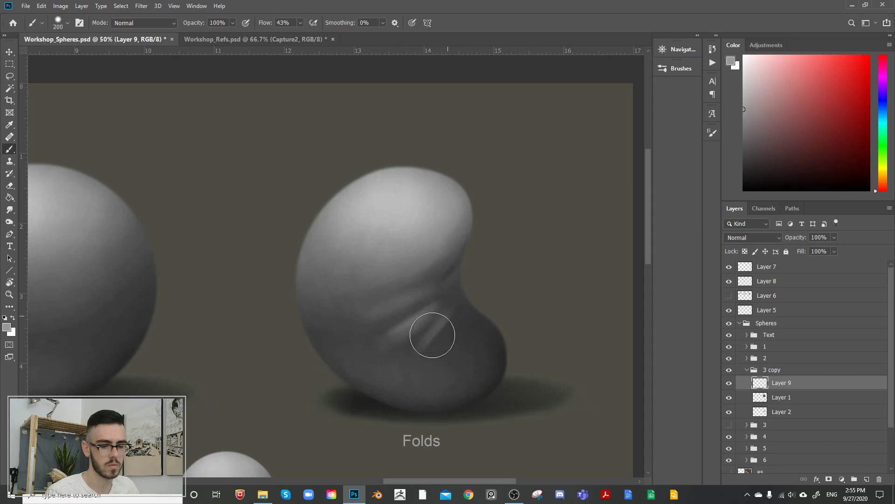
drag(449, 321, 414, 365)
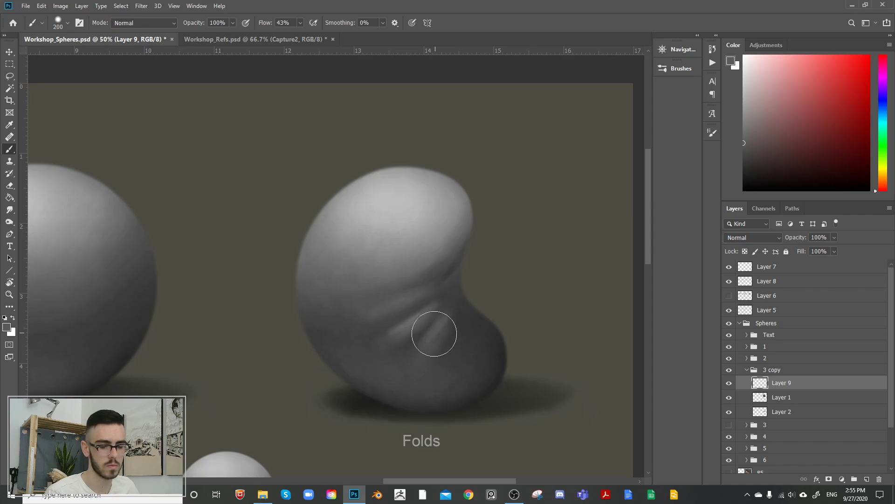
Step: Refine the transitions between the fold ridges with a brush size of 100
key(bracketleft)
key(bracketleft)
key(bracketleft)
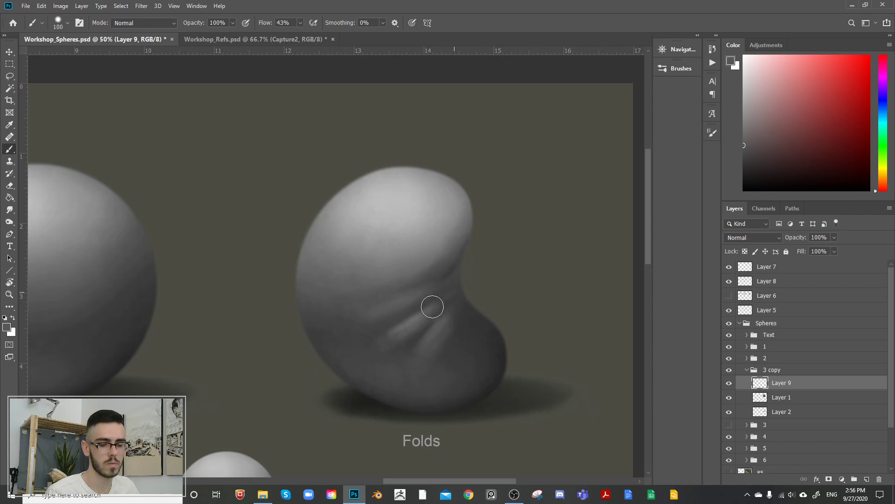
key(bracketleft)
key(bracketleft)
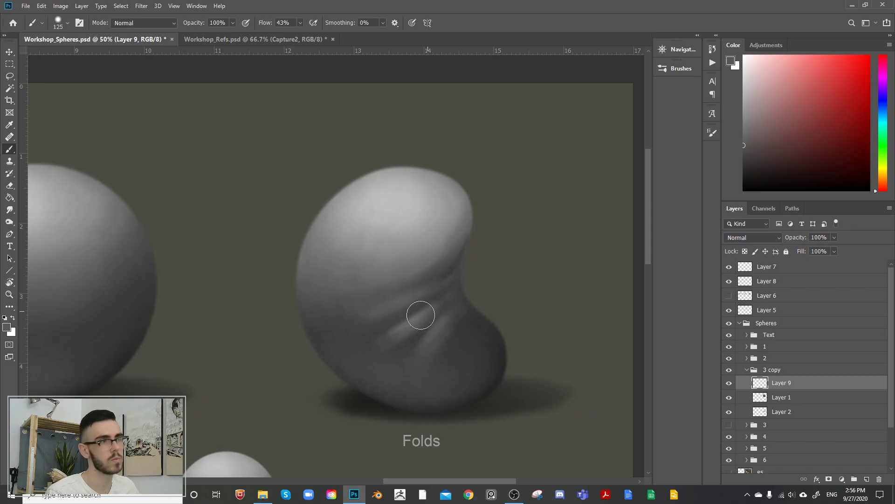
Step: Round the lower lobe with darker edges and a lighter centre, enlarging the brush from 175 to 300
alt+click(471, 321)
alt+click(458, 326)
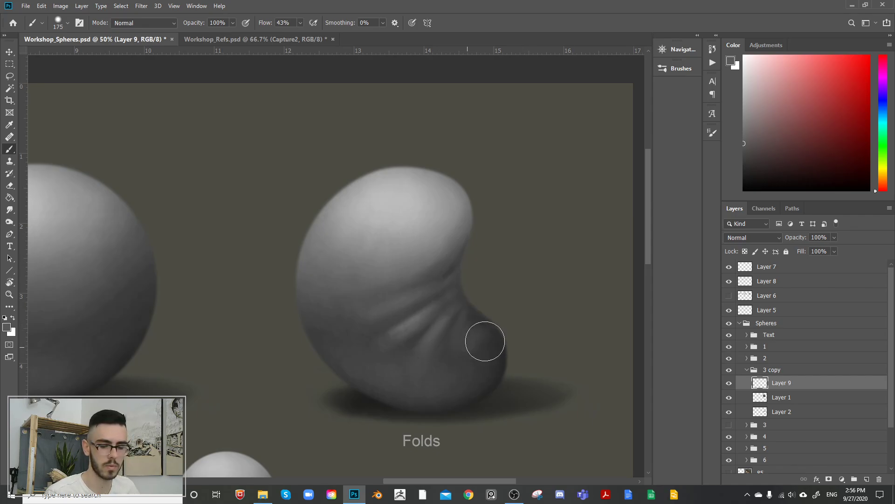
key(bracketright)
key(bracketright)
key(bracketright)
mouse_move(486, 344)
mouse_down()
mouse_move(462, 340)
mouse_move(490, 347)
mouse_move(465, 330)
mouse_move(464, 307)
mouse_move(464, 335)
mouse_move(464, 326)
mouse_move(453, 347)
mouse_move(465, 352)
mouse_move(474, 337)
mouse_move(465, 328)
mouse_move(449, 352)
mouse_up()
alt+click(438, 239)
alt+click(466, 327)
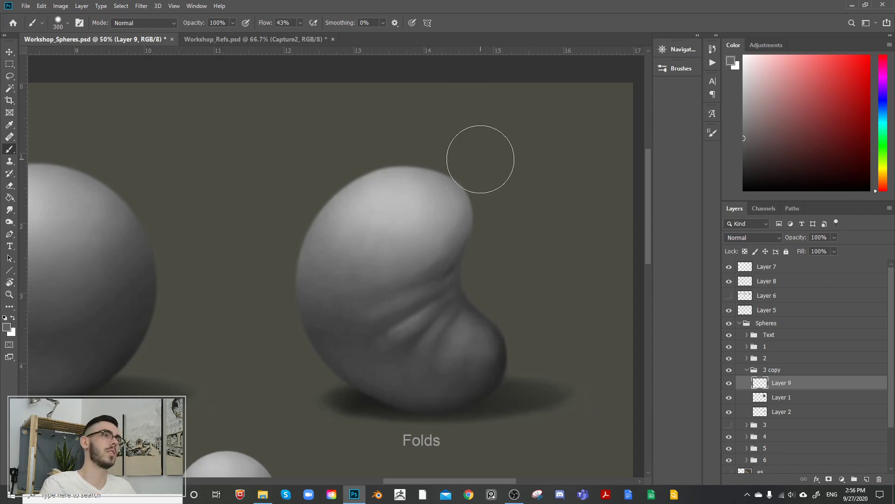
Step: Sharpen the dark crease lines between the folds with a small brush of size 60 to 80
key(bracketleft)
key(bracketleft)
key(bracketleft)
key(bracketleft)
key(bracketleft)
key(bracketleft)
key(bracketleft)
key(bracketleft)
key(bracketleft)
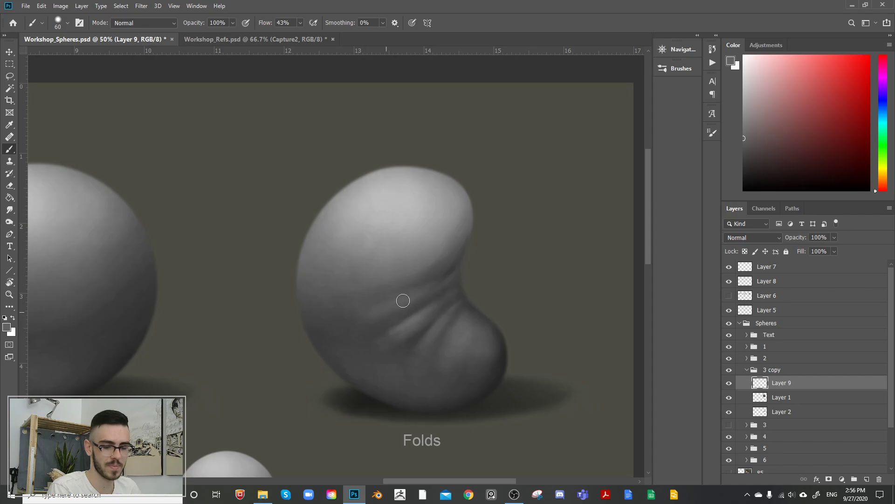
key(bracketright)
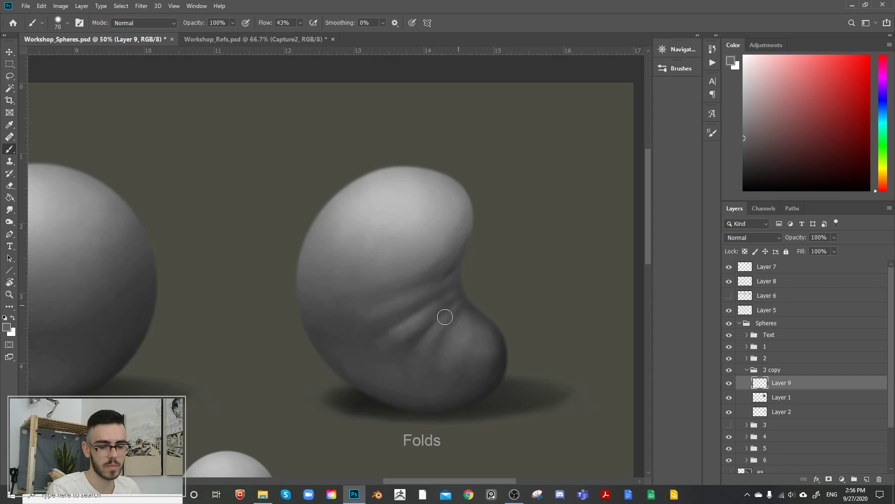
key(bracketleft)
key(bracketright)
key(bracketright)
mouse_move(389, 310)
mouse_down()
mouse_move(446, 282)
mouse_move(450, 268)
mouse_up()
alt+click(448, 292)
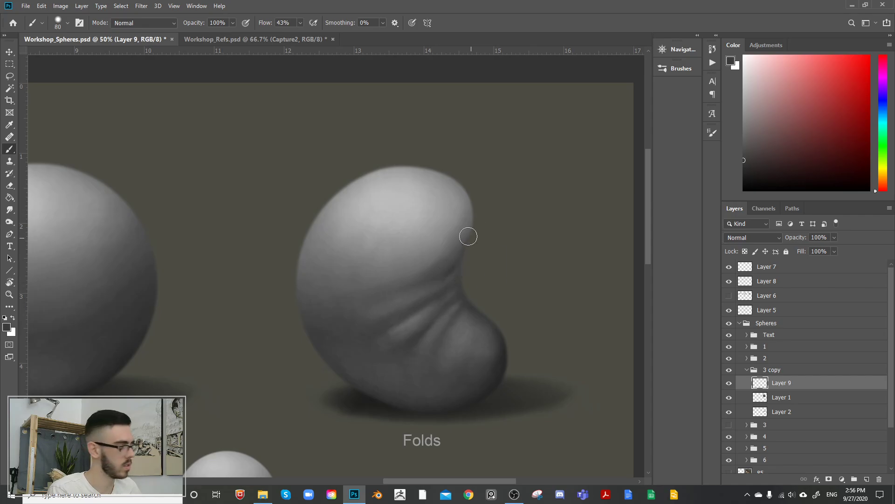
Step: Deepen the innermost creases near the dent with black accents at brush sizes 45 to 60, and soften them with a sampled grey
key(bracketleft)
key(bracketleft)
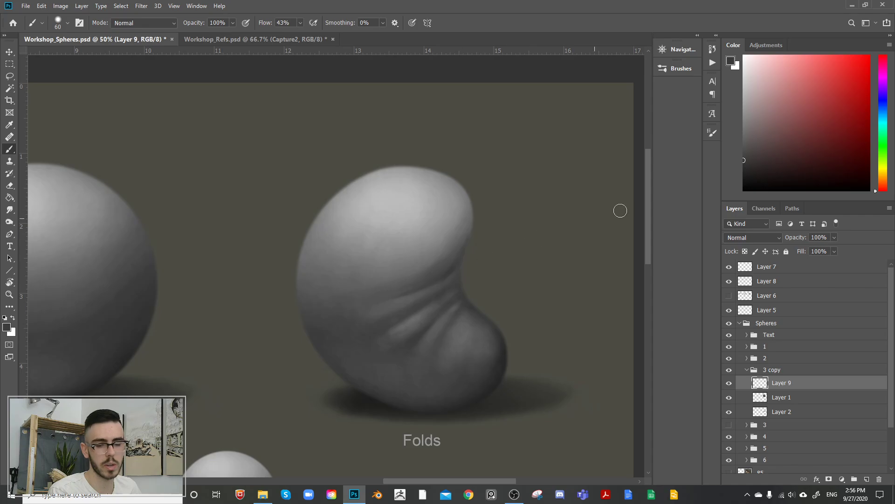
drag(774, 173, 743, 191)
key(bracketleft)
key(bracketleft)
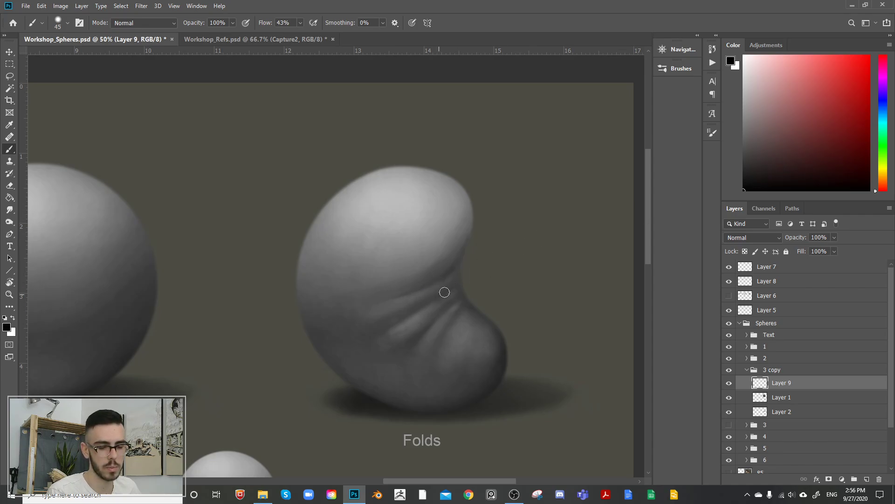
key(bracketright)
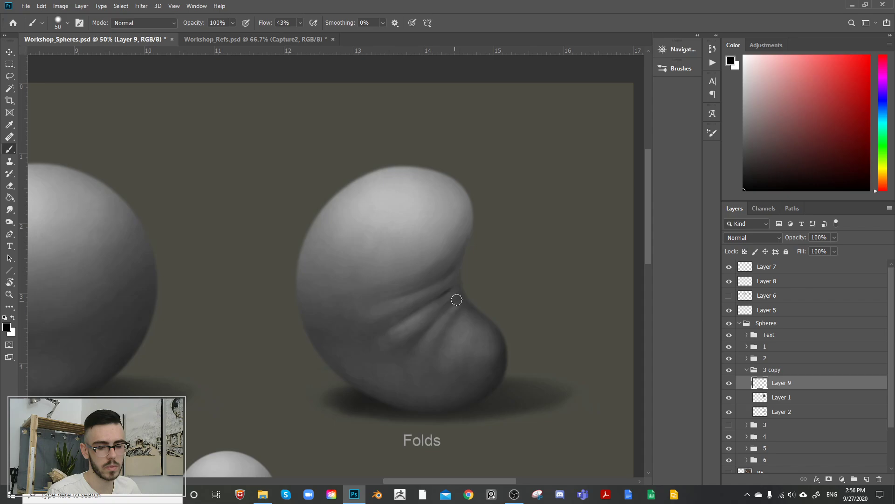
key(bracketright)
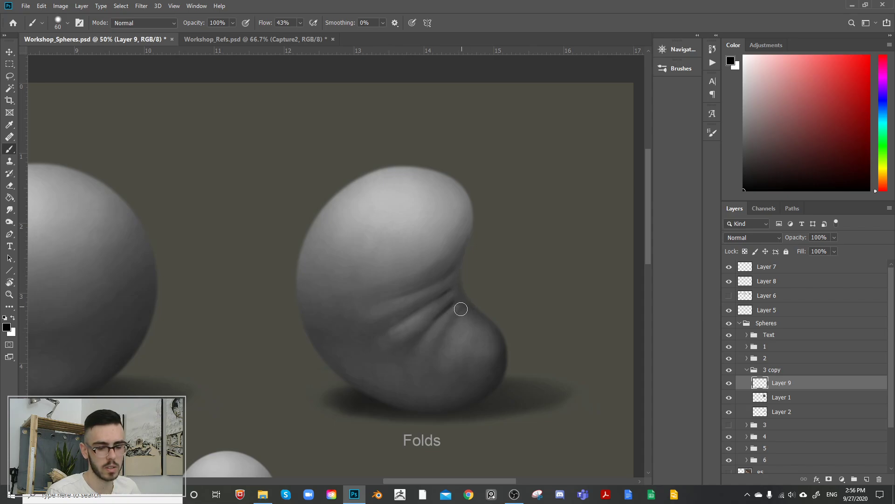
alt+click(460, 308)
drag(458, 295, 432, 319)
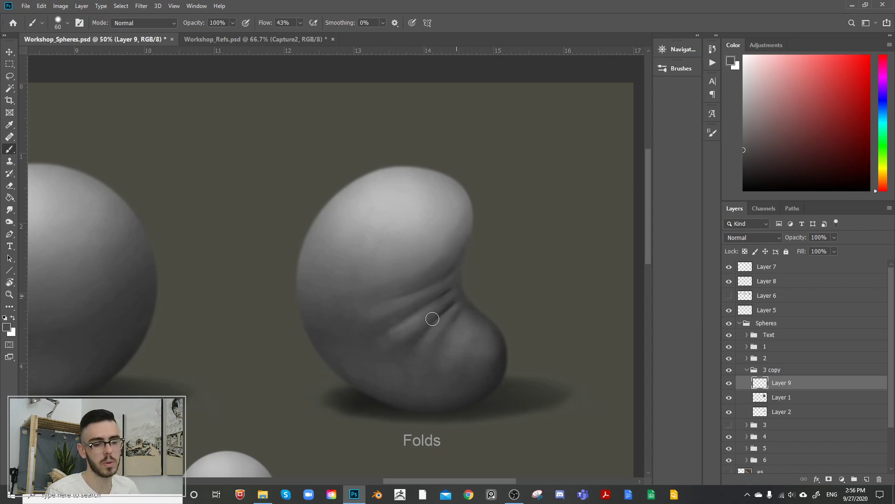
Step: Merge the painted fold layer down into Layer 1 of the duplicated group
alt+click(456, 191)
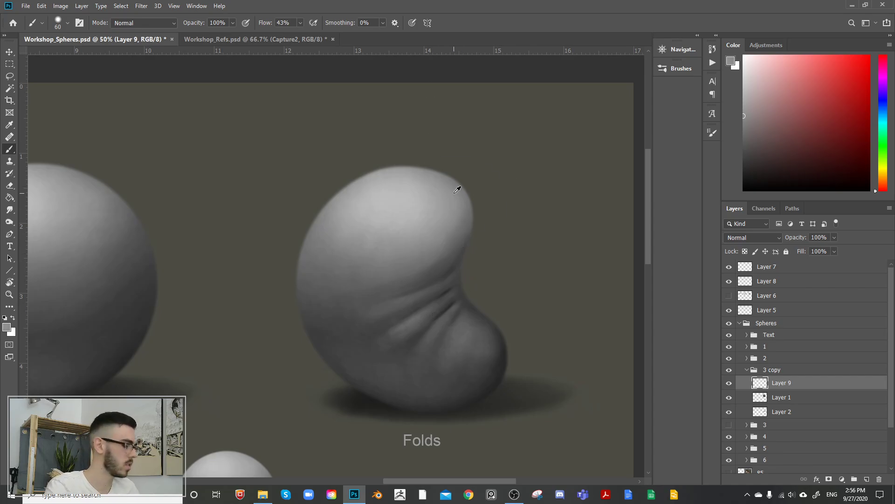
key(e)
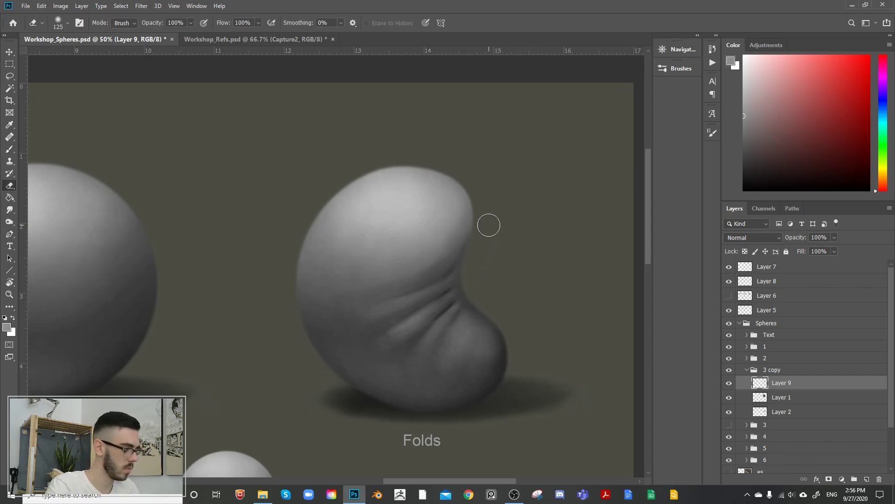
key(bracketleft)
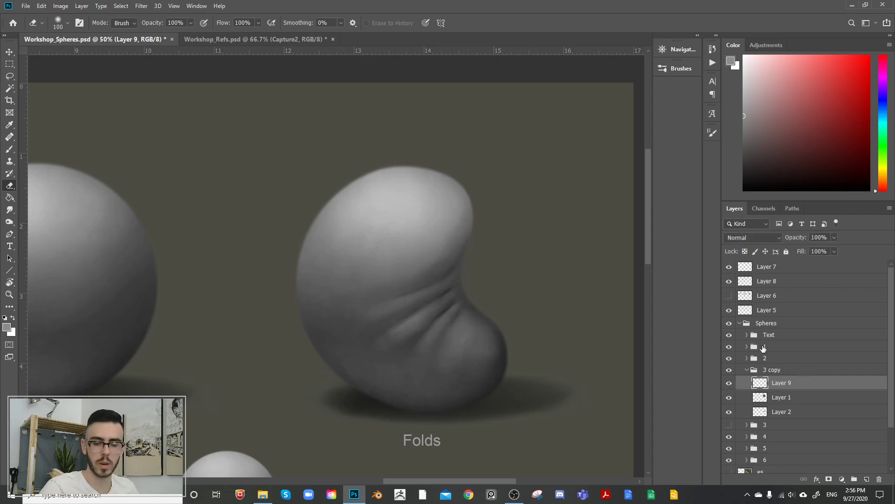
key(Delete)
Step: Lasso the background area beside the dent along the folds' contour, clear the paint spilling into it, and deselect
key(l)
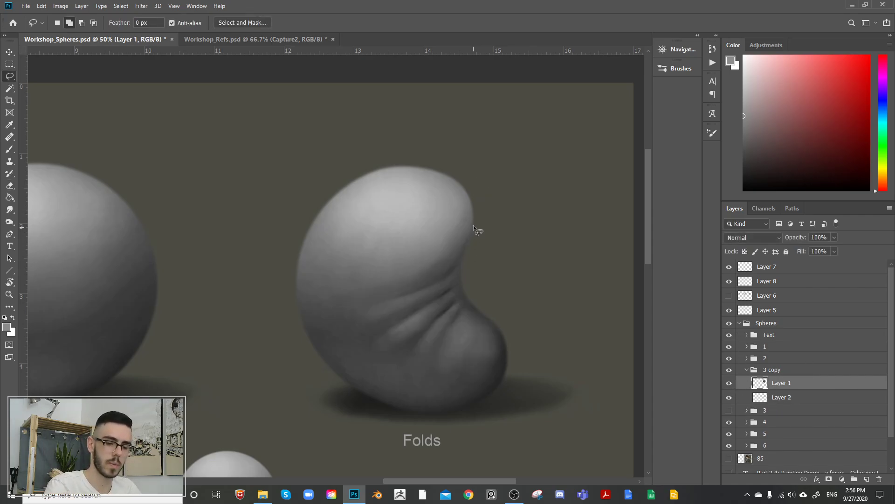
mouse_move(475, 222)
mouse_down()
mouse_move(457, 286)
mouse_move(487, 318)
mouse_move(588, 226)
mouse_up()
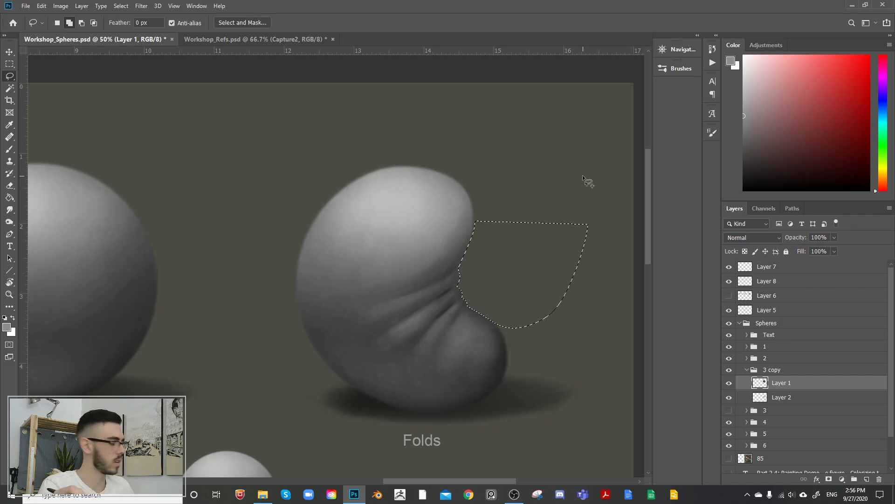
key(ctrl+d)
Step: Soften the lower fold ridges and blend their outer ends into the body with sampled dark greys at brush sizes 80 to 150
drag(514, 244, 512, 265)
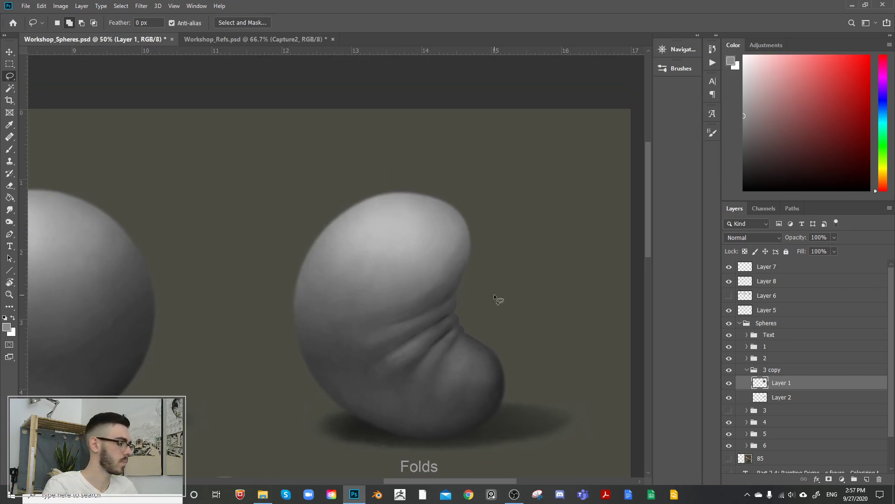
key(b)
alt+click(433, 319)
key(bracketright)
key(bracketright)
key(bracketright)
key(bracketright)
key(bracketright)
key(bracketright)
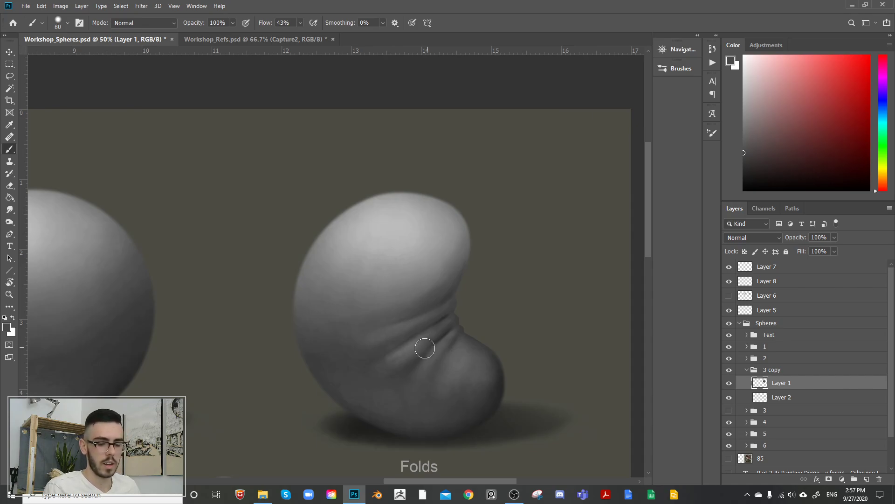
alt+click(398, 371)
drag(398, 369, 413, 355)
drag(375, 380, 412, 352)
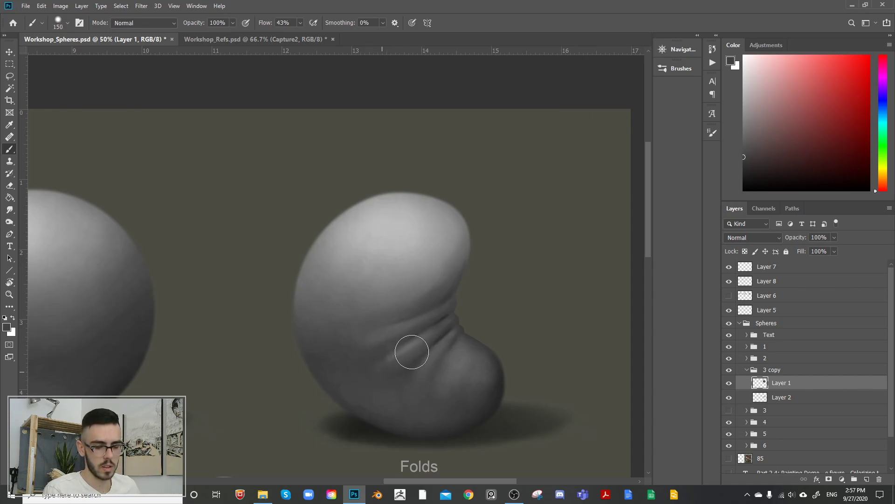
Step: Blend the broad shading of the body around the folds with sampled greys and large brushes of size 800 and 700
alt+click(407, 344)
key(bracketright)
key(bracketright)
key(bracketright)
key(bracketright)
key(bracketright)
key(bracketright)
key(bracketright)
key(bracketright)
key(bracketright)
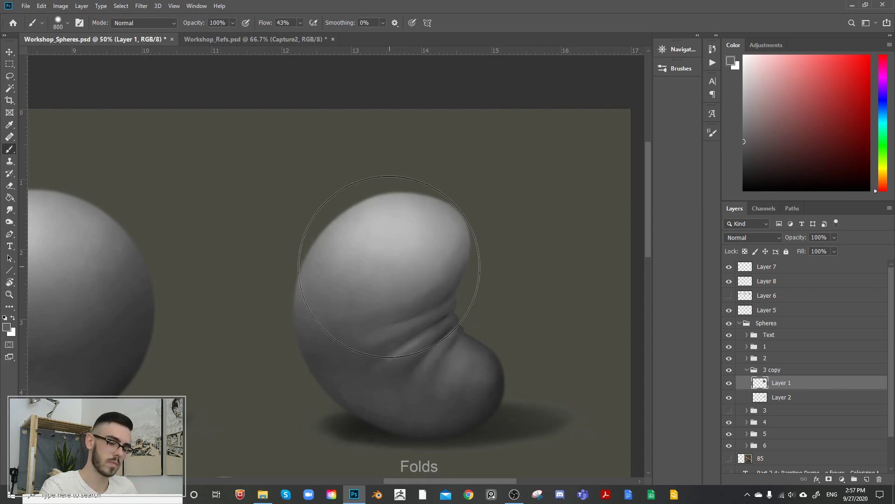
key(bracketleft)
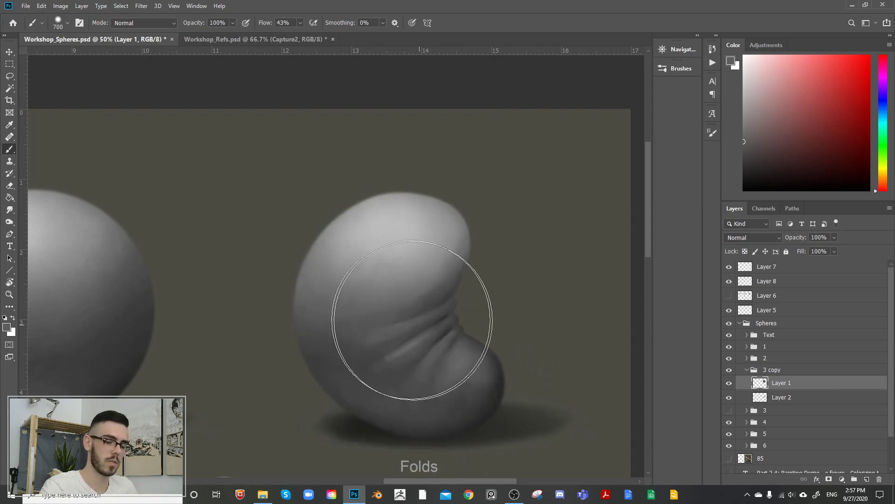
alt+click(360, 351)
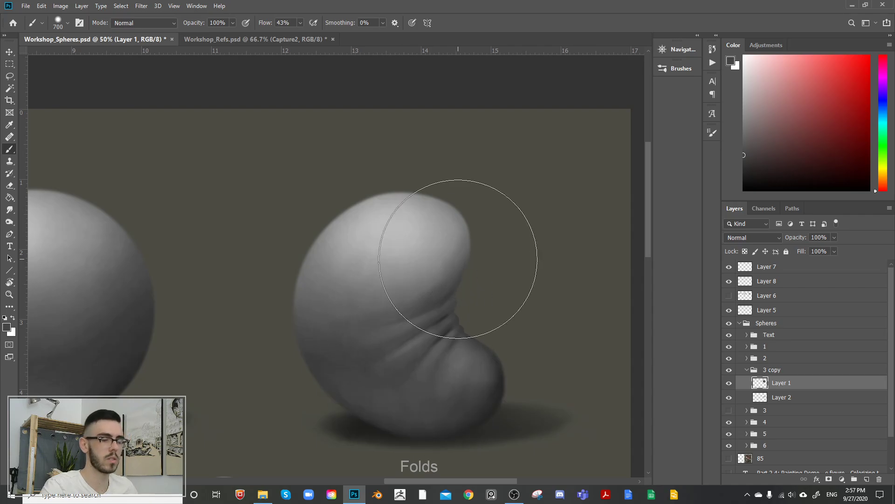
Step: Show the whole canvas, and collapse the 3 copy group and the Spheres group
key(ctrl+minus)
key(ctrl+minus)
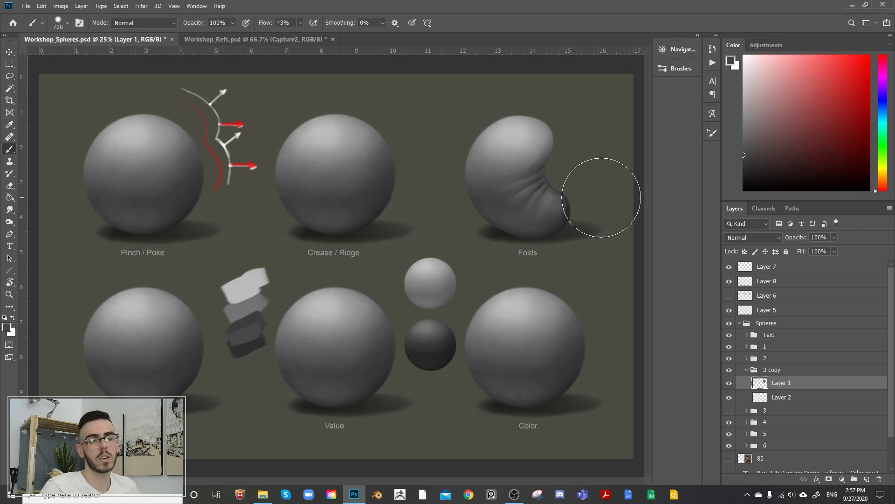
click(748, 370)
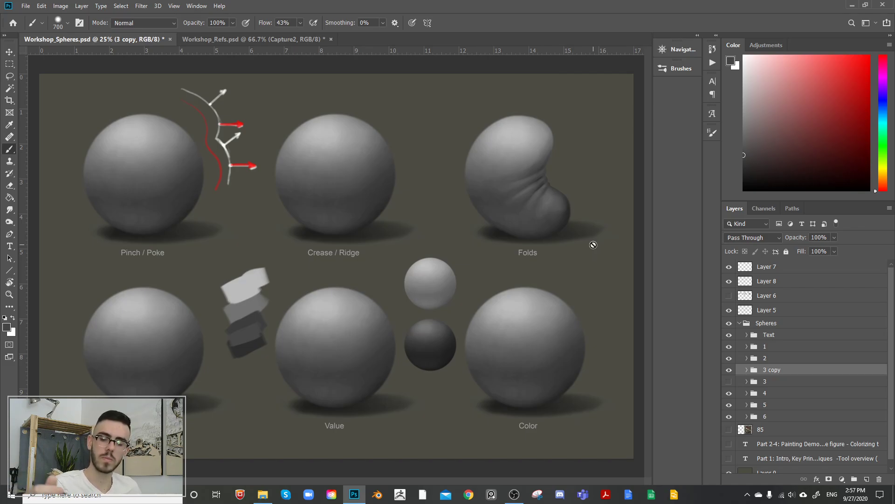
click(739, 323)
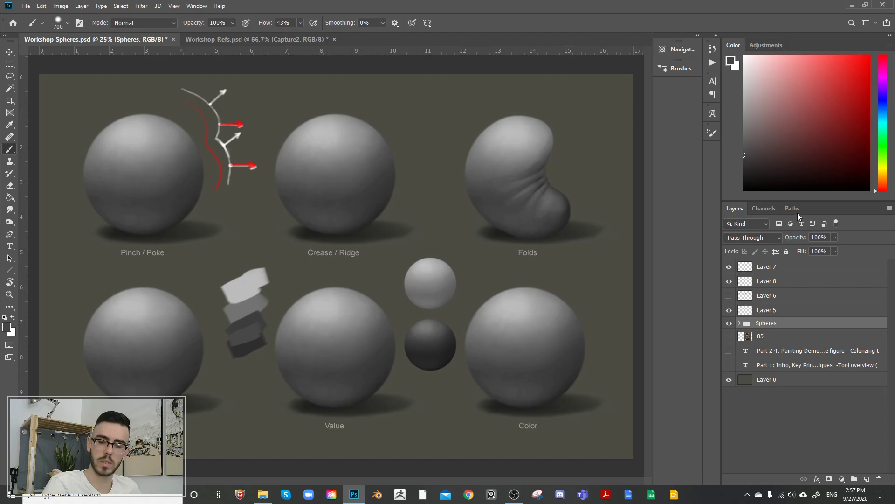
Step: Show Layer 6, lasso its old paint covering the Folds sphere, clear it, and deselect
click(729, 295)
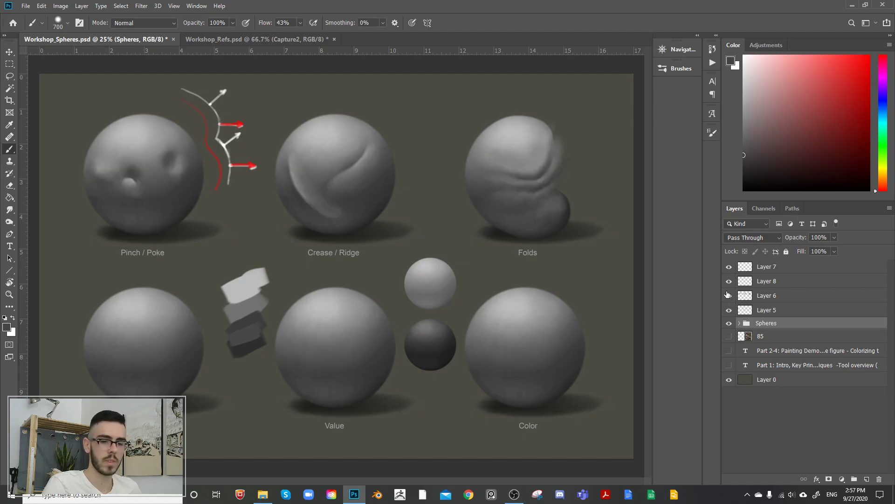
click(772, 295)
key(l)
mouse_move(574, 91)
mouse_down()
mouse_move(425, 174)
mouse_move(589, 79)
mouse_up()
key(Delete)
key(ctrl+d)
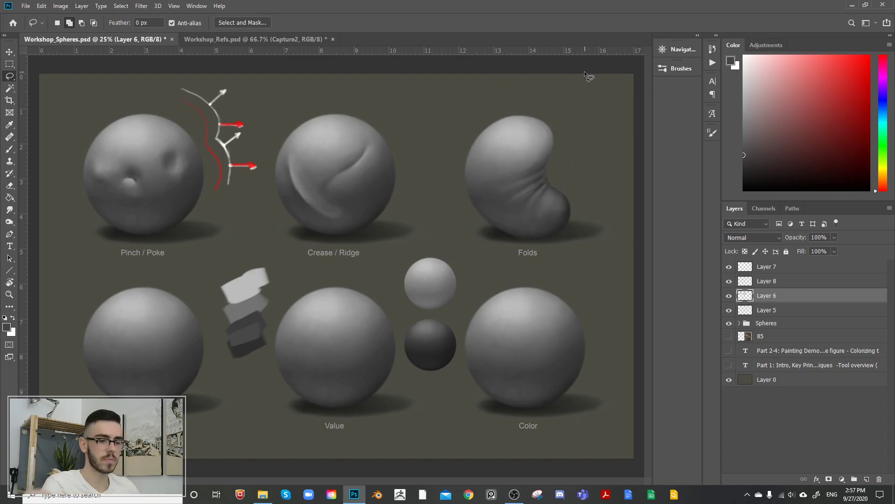
Step: Check what Layer 7 holds by toggling its visibility, and delete that layer with the arrow diagram beside the Pinch / Poke sphere
click(729, 268)
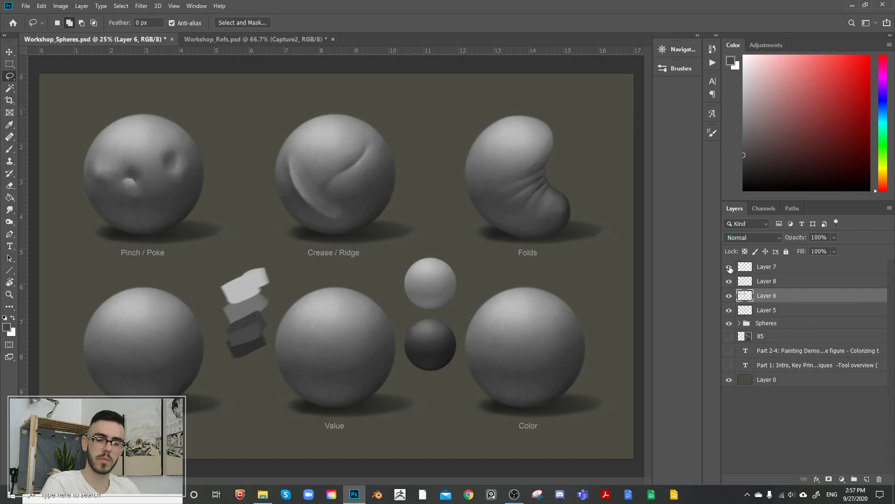
click(729, 267)
click(766, 266)
key(Delete)
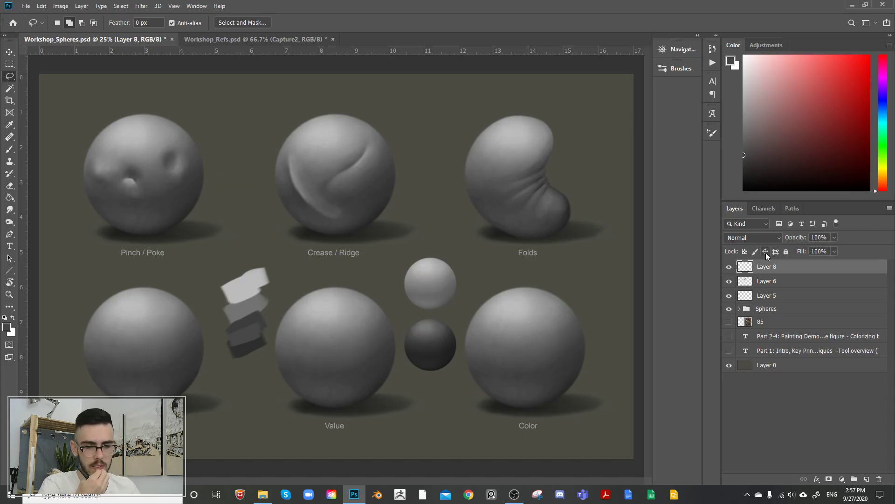
Step: On a new layer, sketch black outlines of a branching vein across the Veins sphere at brush size 45
key(ctrl+plus)
key(ctrl+plus)
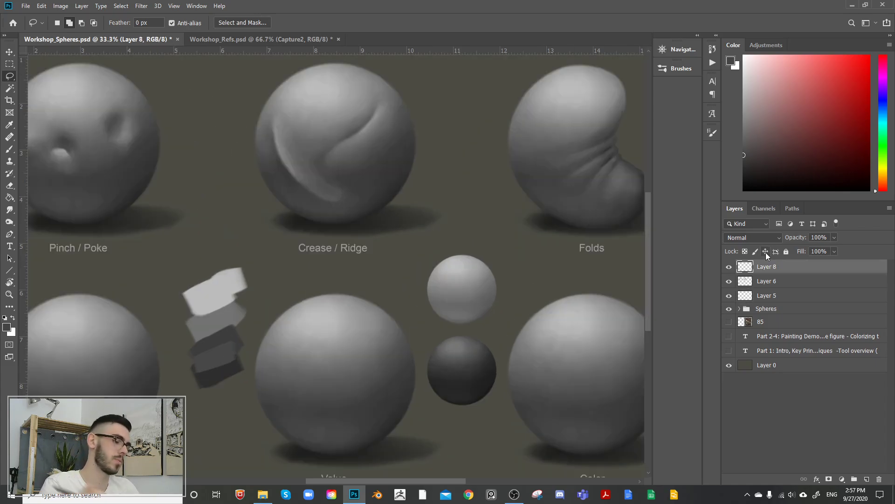
drag(217, 303, 518, 211)
drag(343, 353, 388, 303)
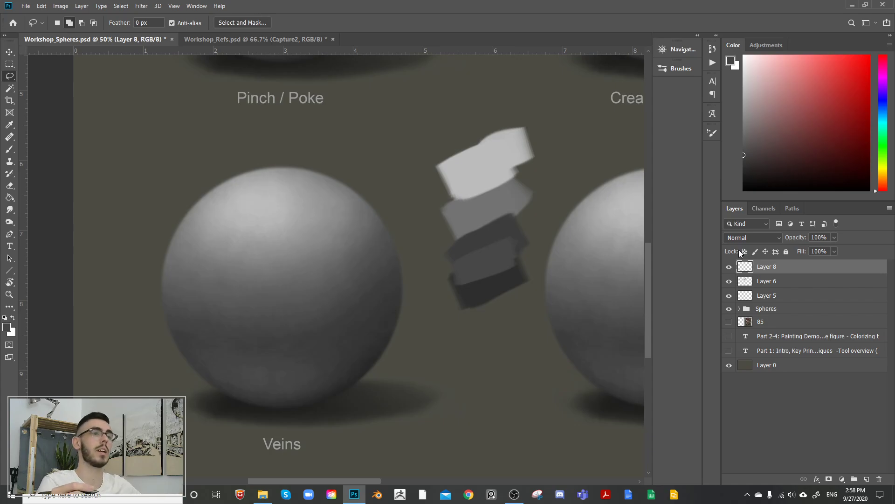
key(ctrl+shift+alt+n)
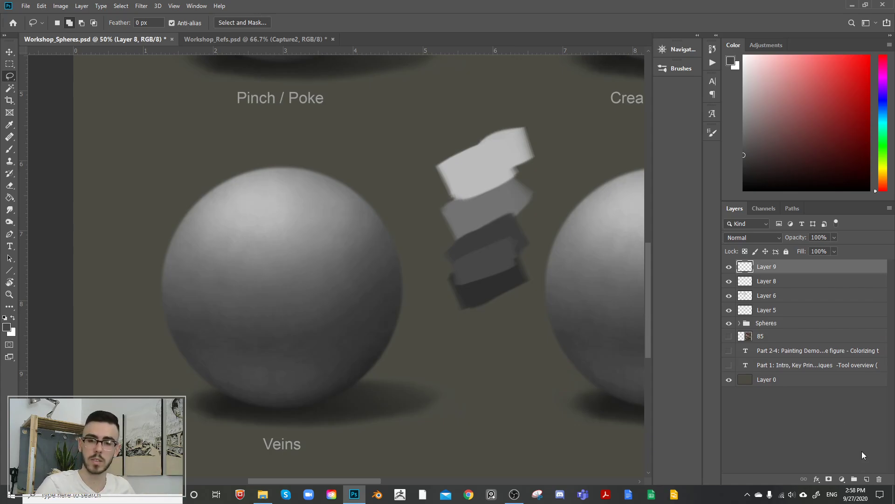
key(d)
key(b)
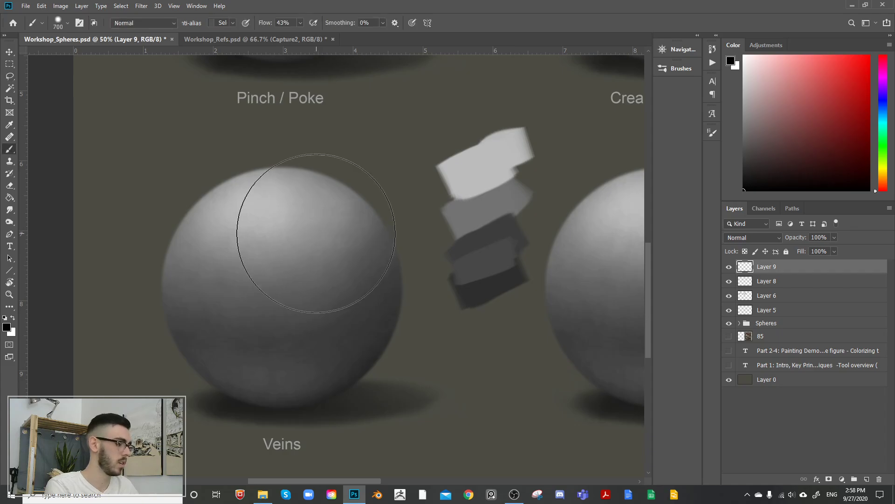
drag(339, 208, 316, 240)
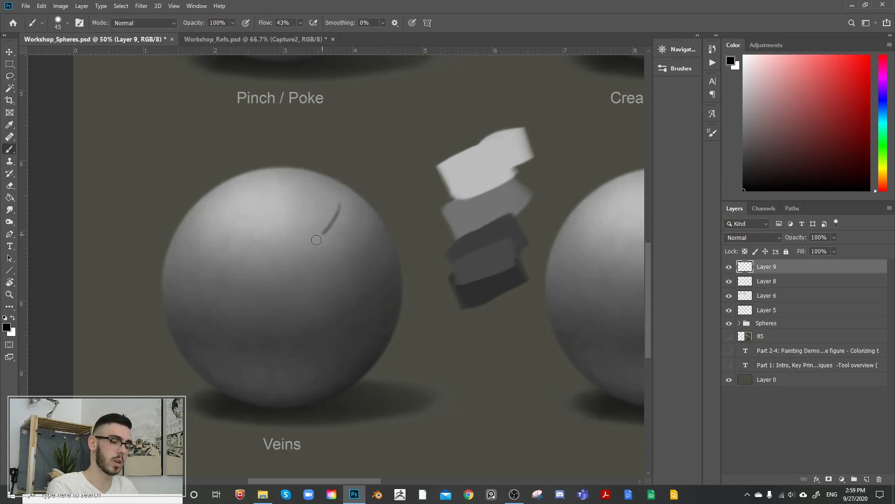
mouse_move(268, 256)
mouse_down()
mouse_move(255, 287)
mouse_move(209, 300)
mouse_move(190, 292)
mouse_move(246, 307)
mouse_move(278, 256)
mouse_move(299, 254)
mouse_move(302, 294)
mouse_move(269, 376)
mouse_up()
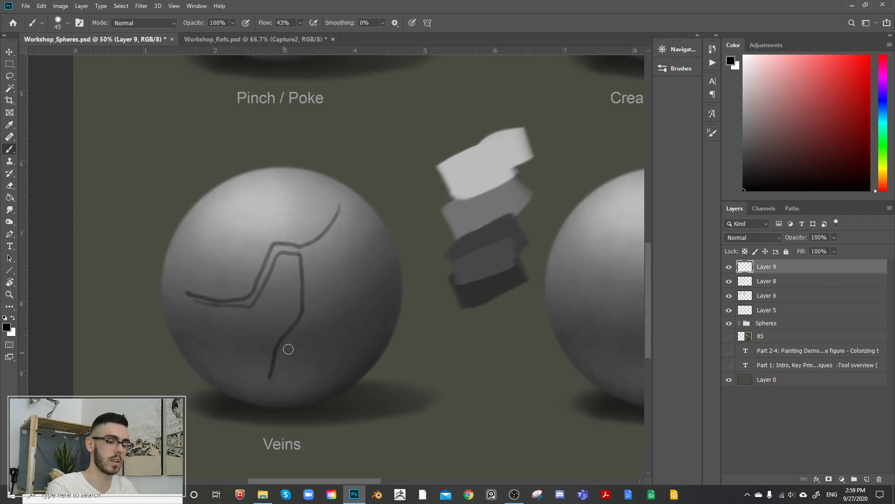
mouse_move(294, 331)
mouse_down()
mouse_move(310, 296)
mouse_move(306, 260)
mouse_move(343, 226)
mouse_move(351, 203)
mouse_up()
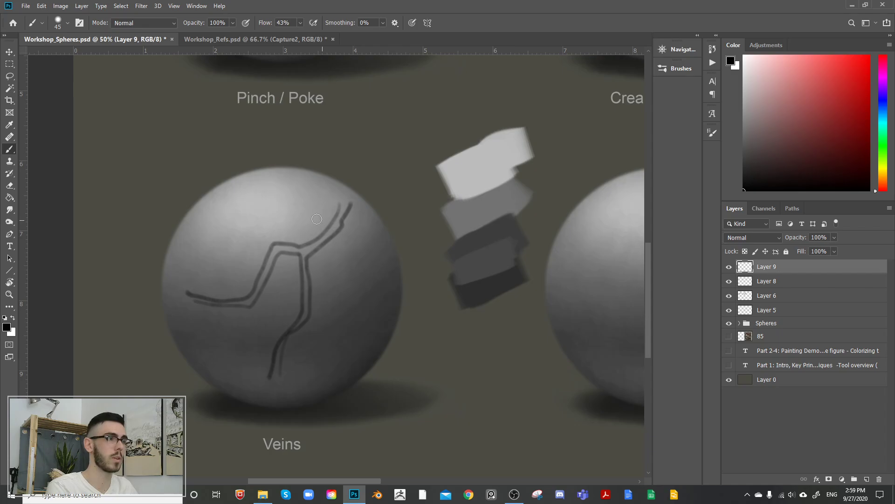
drag(311, 317, 333, 351)
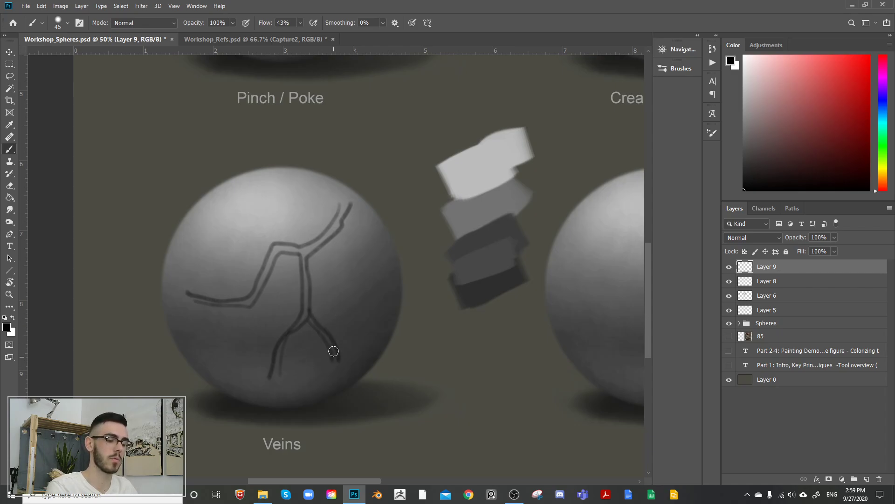
Step: Undo the black vein outline strokes one after another and delete the empty Layer 9
key(ctrl+z)
key(ctrl+z)
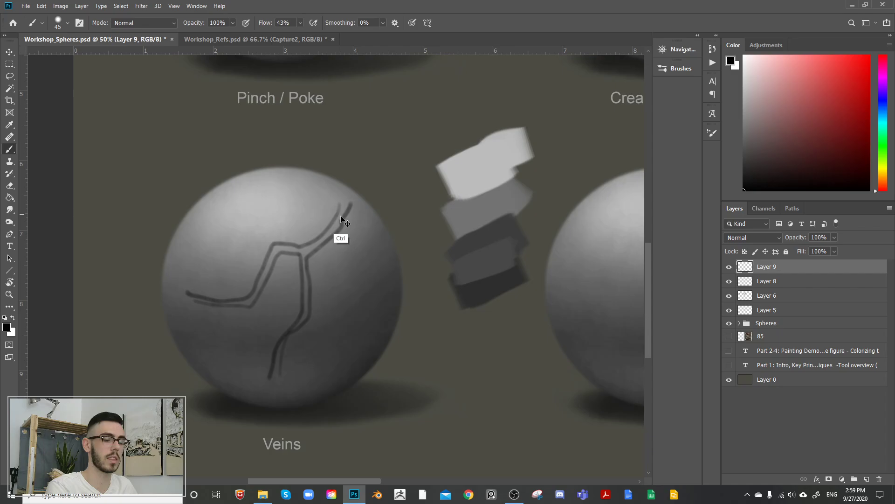
key(ctrl+z)
key(ctrl+z)
key(ctrl+z)
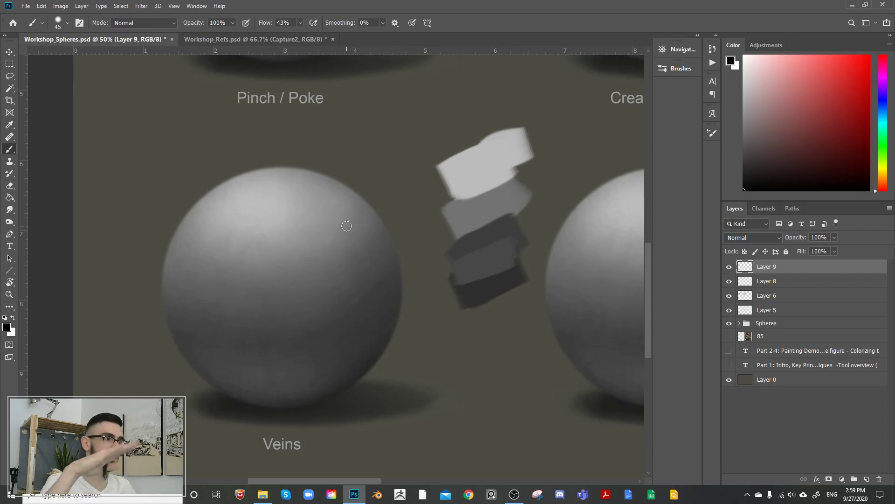
click(729, 266)
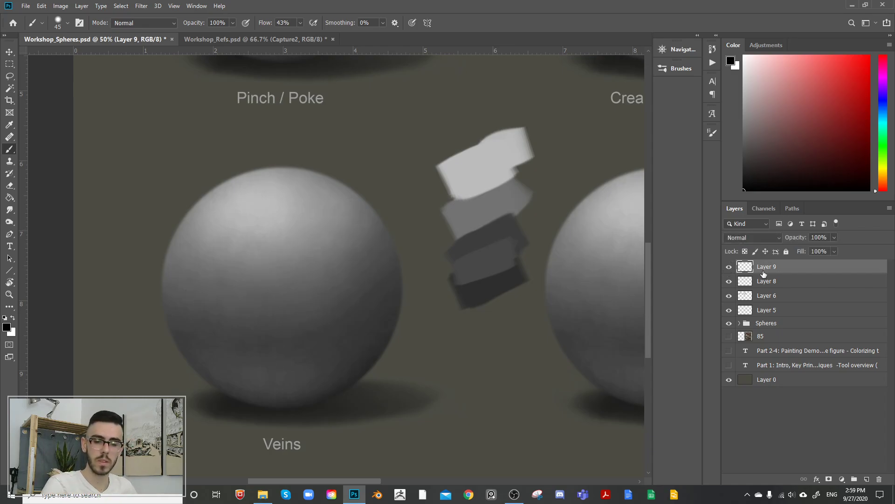
key(Delete)
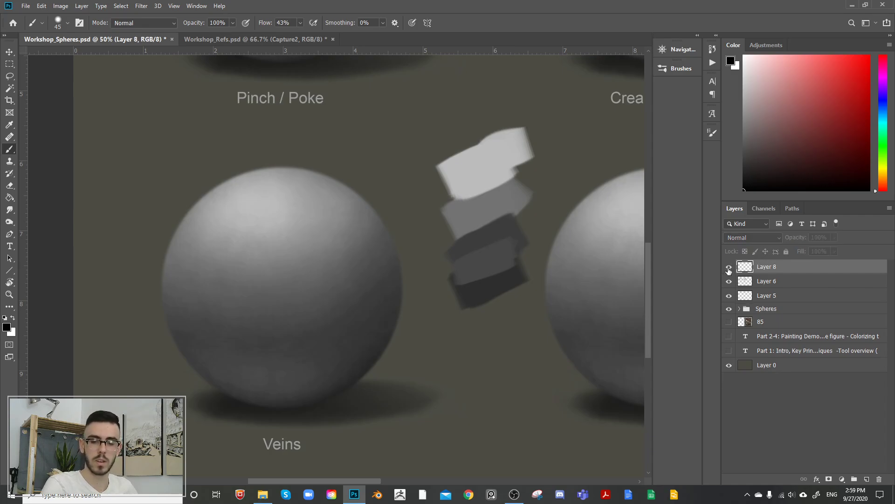
Step: Sample light greys from the highlight of the Veins sphere and set the brush size to 125 for painting on Layer 8
alt+click(299, 199)
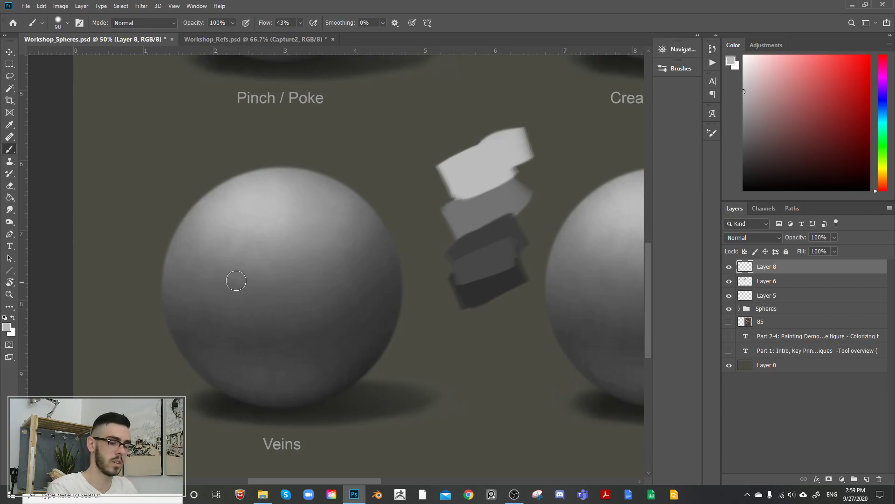
alt+click(272, 210)
key(bracketright)
key(bracketright)
key(bracketright)
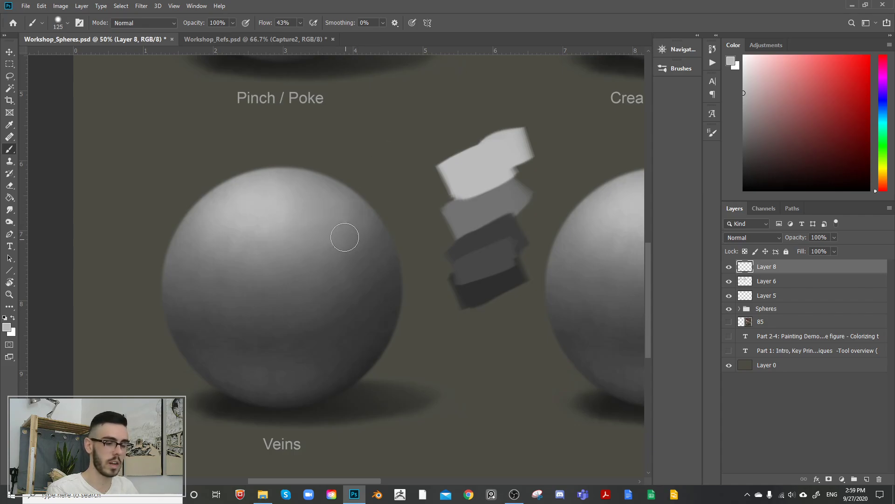
key(bracketleft)
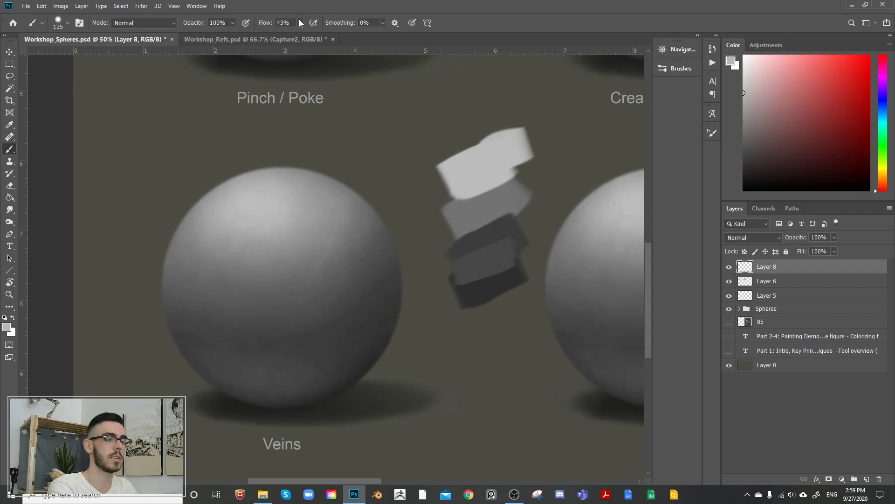
Step: Try light grey strokes over the sides and lower half of the Veins sphere at 100% flow and brush size 300
mouse_move(299, 22)
mouse_down()
mouse_move(304, 30)
mouse_move(390, 27)
mouse_up()
key(])
key(])
key(])
key(])
key(])
drag(336, 277, 364, 209)
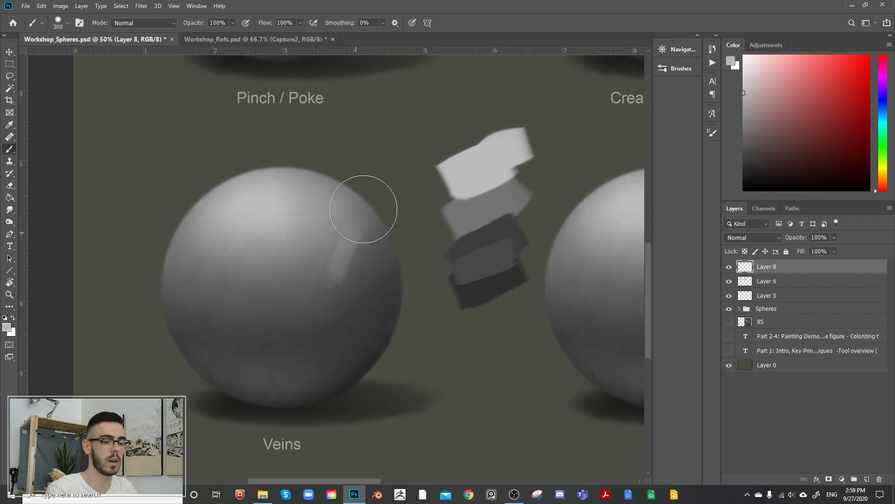
mouse_move(332, 285)
mouse_down()
mouse_move(349, 245)
mouse_move(333, 306)
mouse_move(367, 251)
mouse_move(359, 327)
mouse_move(386, 275)
mouse_move(365, 316)
mouse_up()
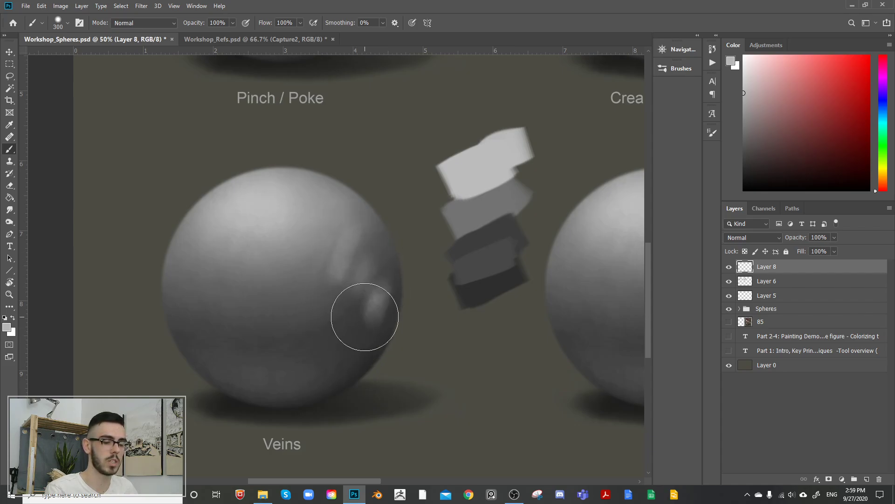
mouse_move(274, 304)
mouse_down()
mouse_move(299, 301)
mouse_move(329, 329)
mouse_move(216, 300)
mouse_up()
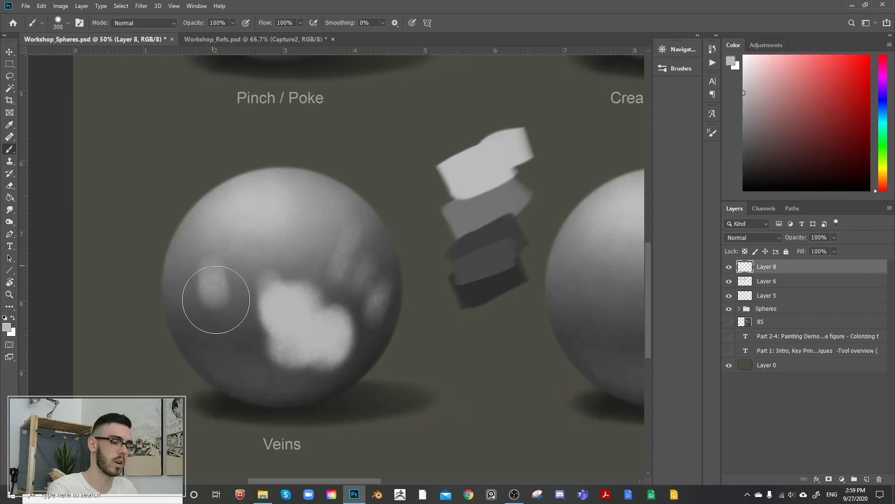
Step: Undo all the full-flow test strokes on the Veins sphere
key(ctrl+z)
key(ctrl+z)
key(ctrl+z)
key(ctrl+z)
key(ctrl+z)
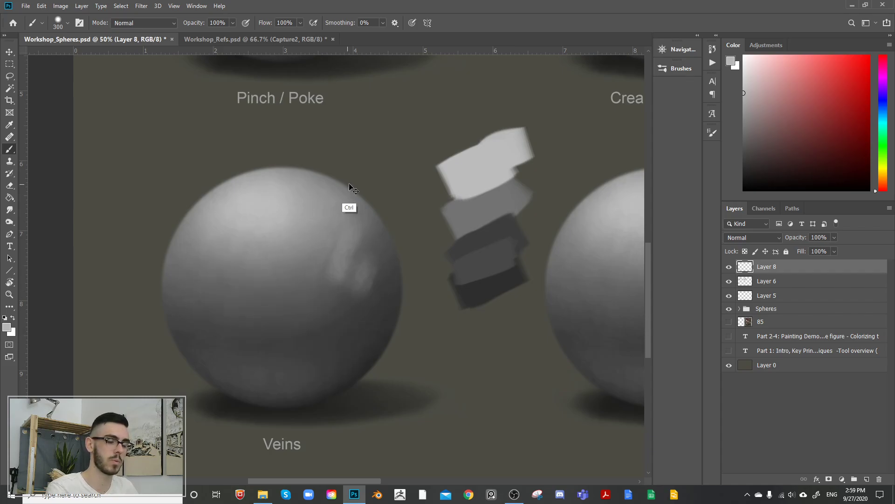
key(ctrl+z)
key(ctrl+z)
key(ctrl+z)
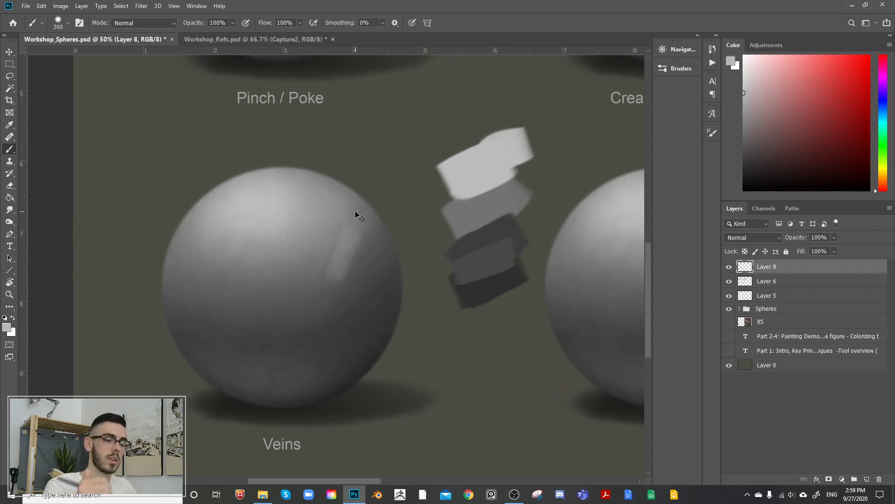
key(ctrl+z)
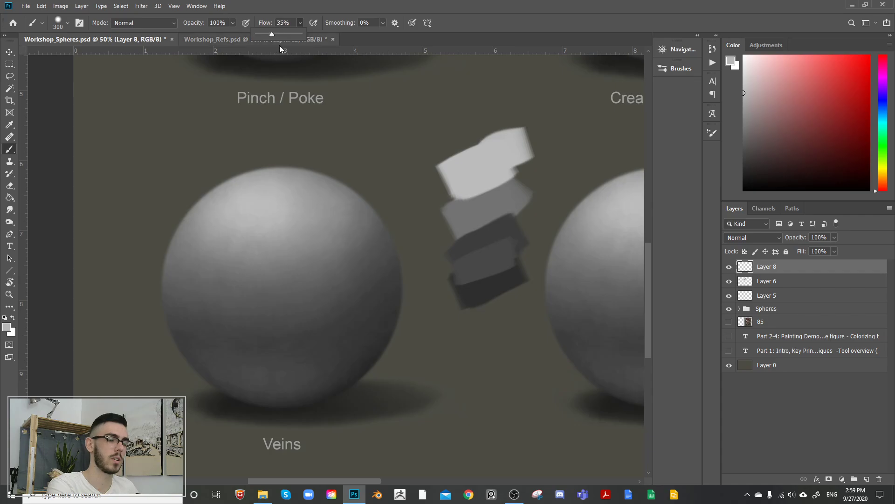
Step: Set the brush flow to 30%, sample a light grey from the sphere's highlight, and undo a test stroke
drag(274, 35, 267, 37)
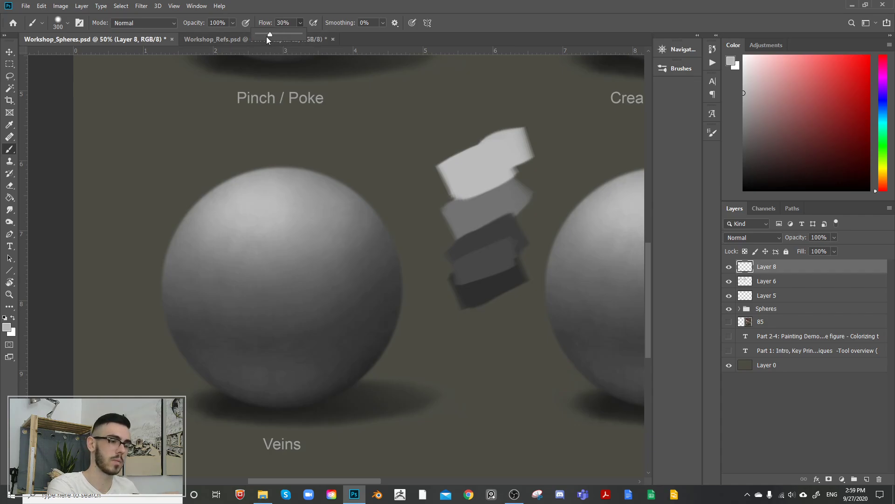
alt+click(297, 201)
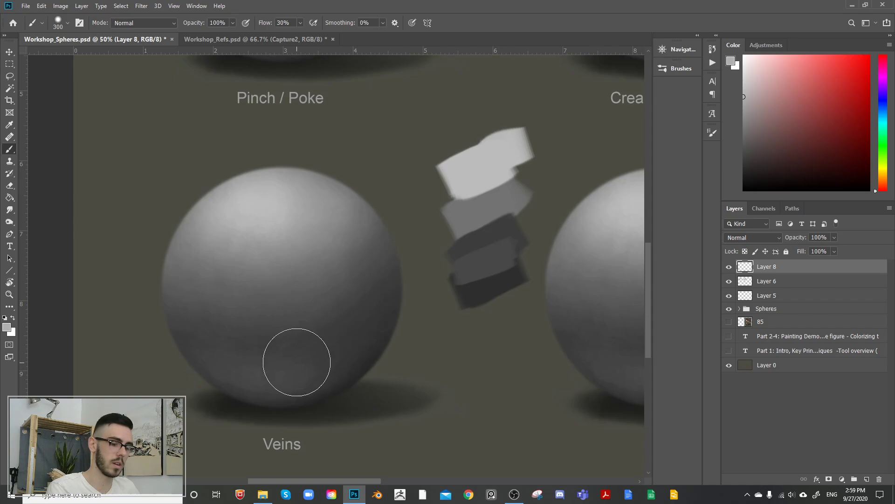
drag(296, 359, 370, 276)
key(ctrl+z)
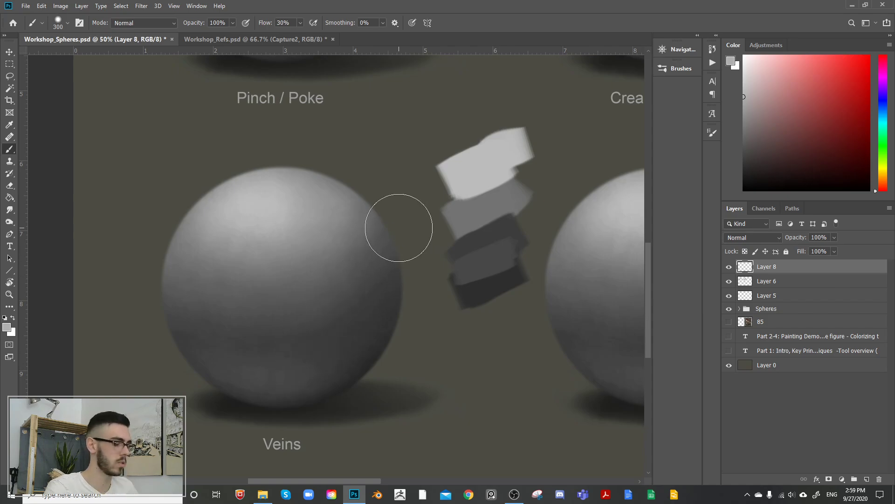
Step: Paint faint light grey branching vein lines across the lower half and right side of the Veins sphere with brush size 100
key(bracketleft)
key(bracketleft)
key(bracketleft)
key(bracketleft)
key(bracketleft)
key(bracketleft)
key(bracketleft)
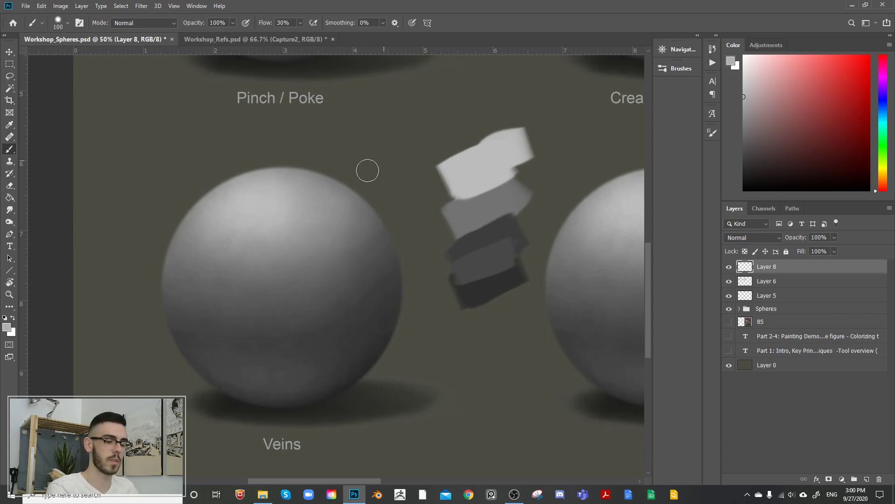
key(bracketright)
key(bracketright)
key(bracketright)
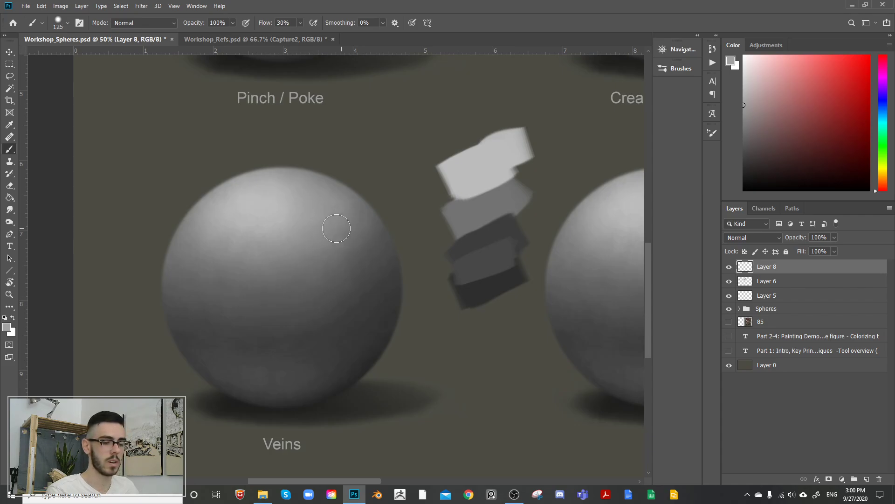
key(bracketleft)
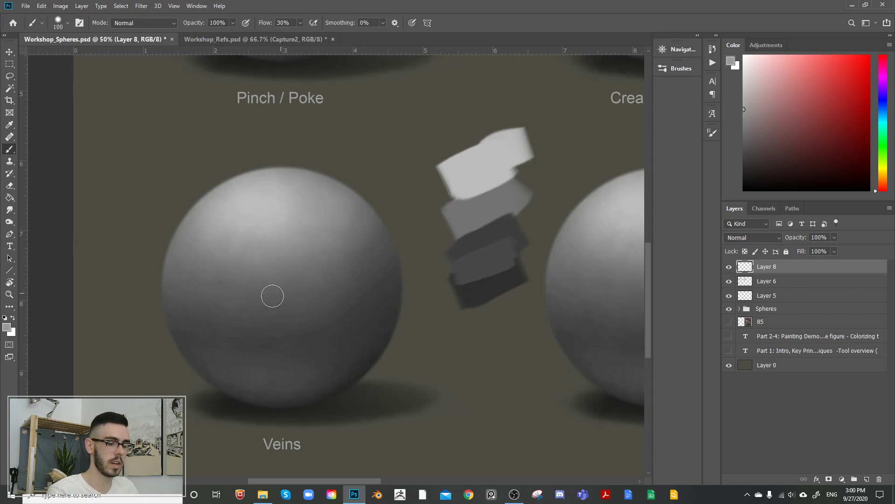
key(bracketleft)
key(bracketleft)
key(bracketleft)
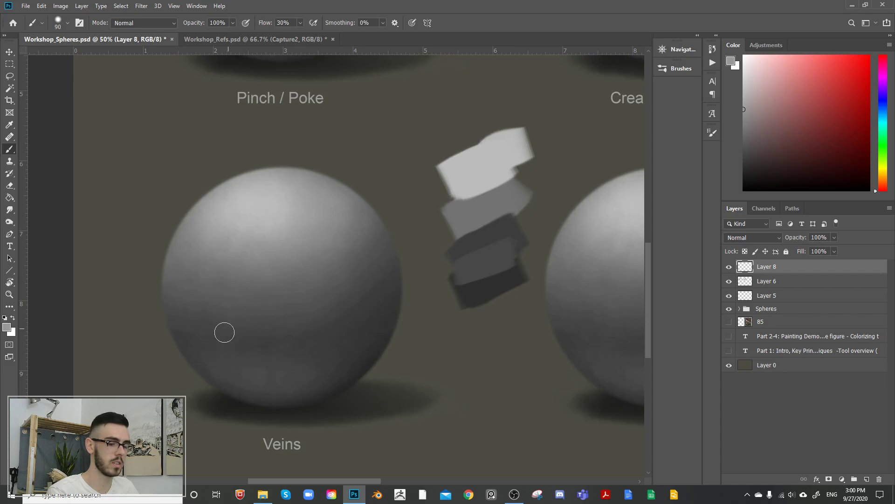
key(bracketright)
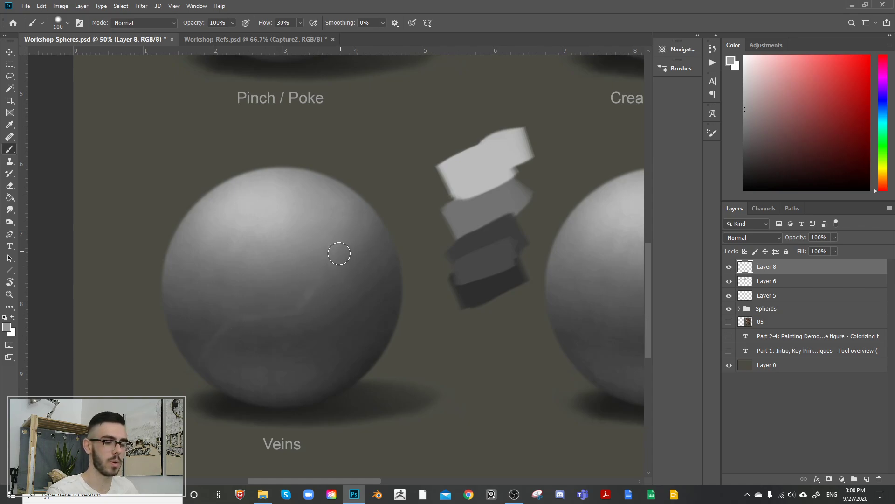
key(alt)
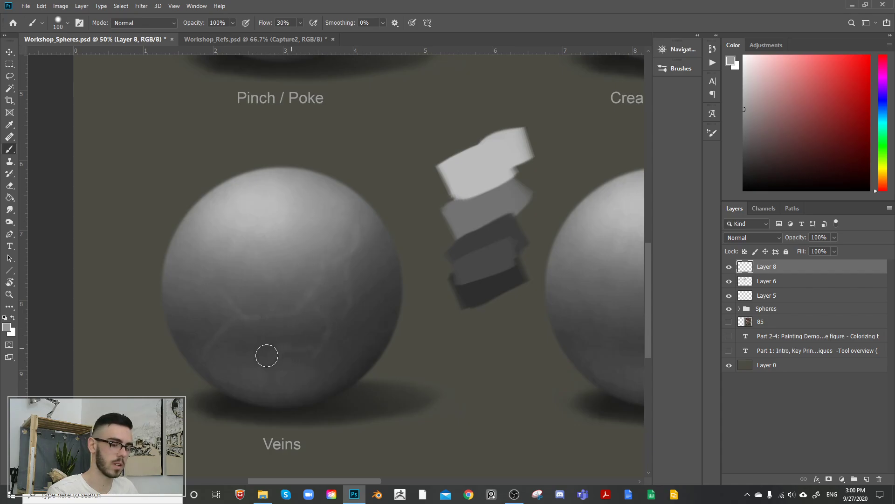
Step: Fade the light vein lines on the Veins sphere with the Eraser and return to the Brush tool
key(e)
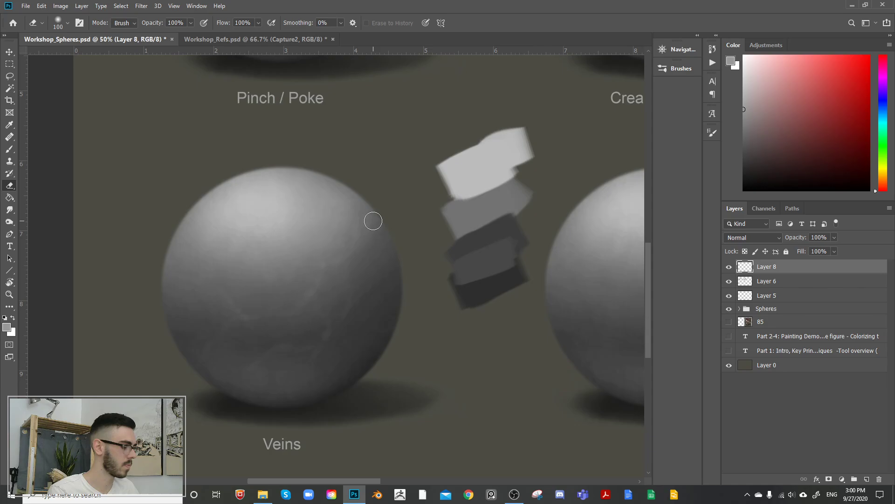
key(b)
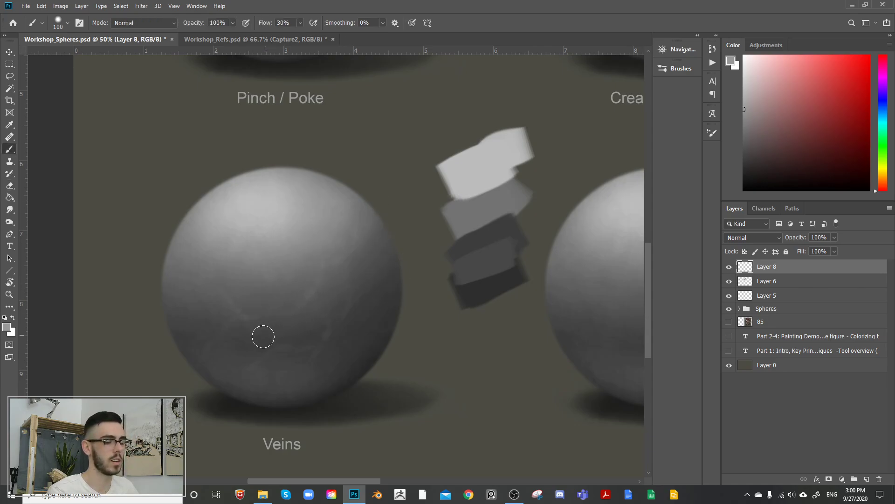
Step: Sample a dark grey from the sphere's lower right and paint soft shadows beneath the veins, varying the brush size between 100 and 150
alt+click(368, 351)
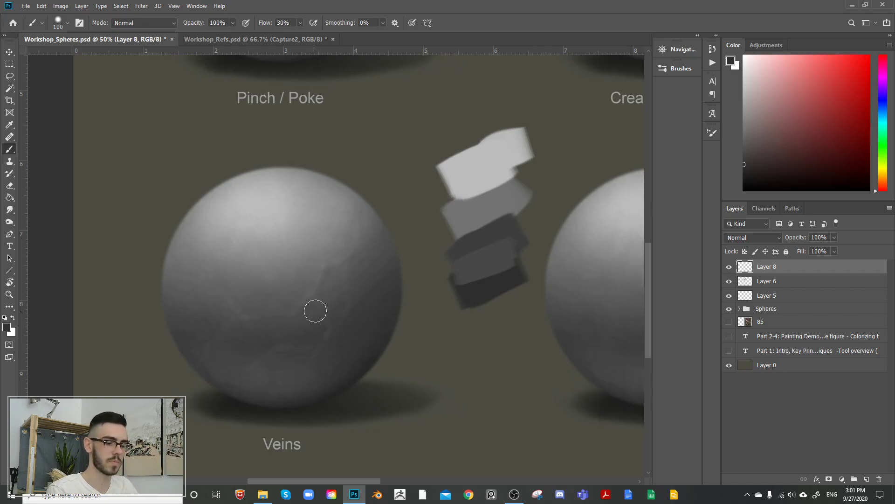
key(bracketright)
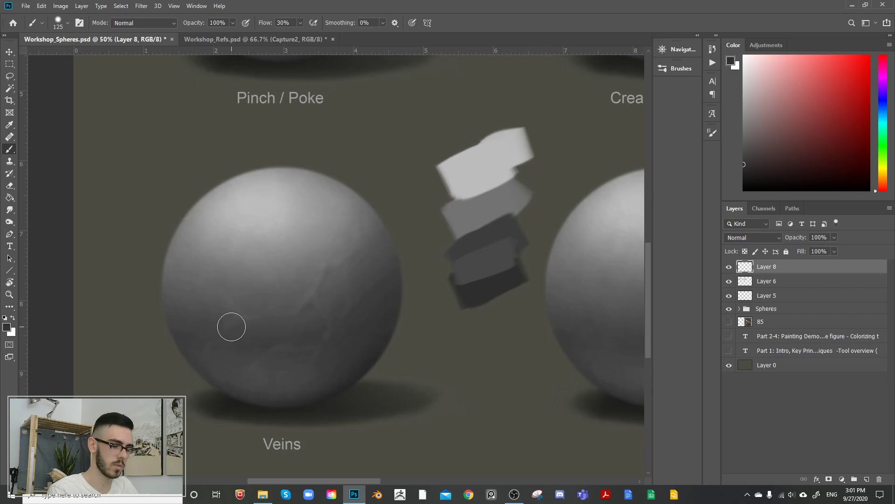
key(bracketleft)
key(bracketleft)
key(bracketright)
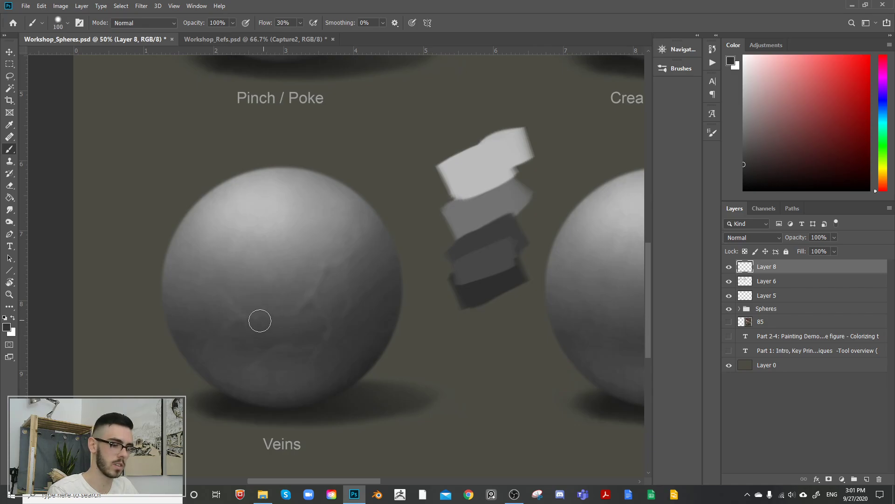
key(bracketleft)
key(bracketright)
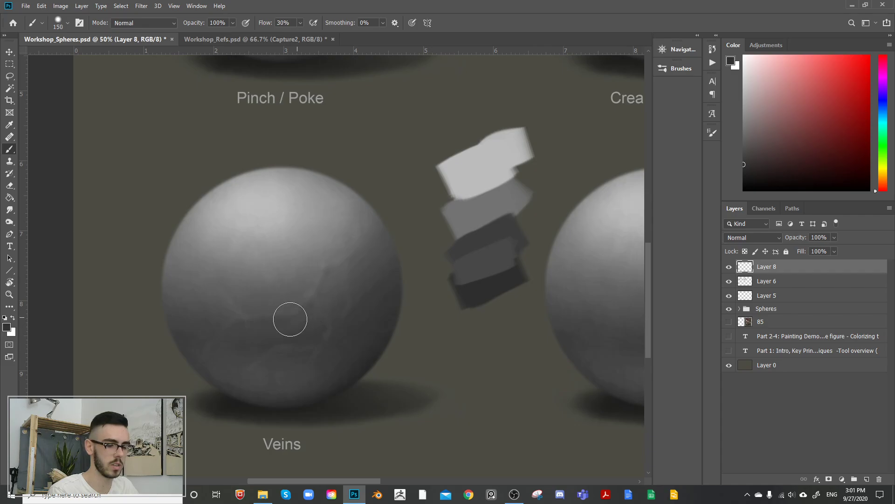
key(bracketright)
key(bracketleft)
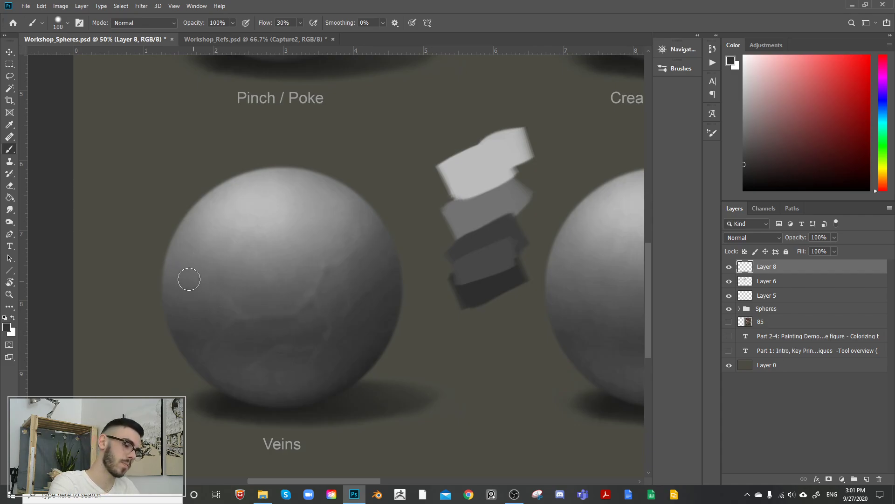
key(bracketright)
key(bracketright)
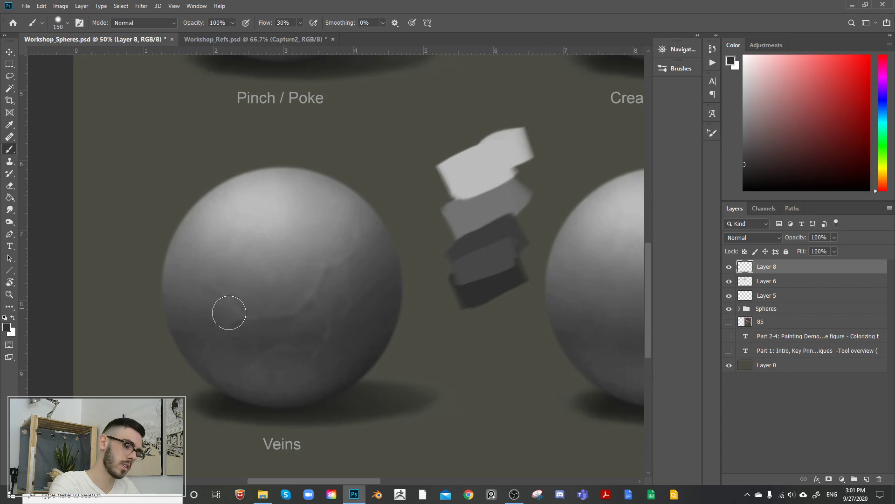
Step: Sample mid greys beside the main vein and blend its shadow across the middle of the sphere at brush size 150
alt+click(204, 303)
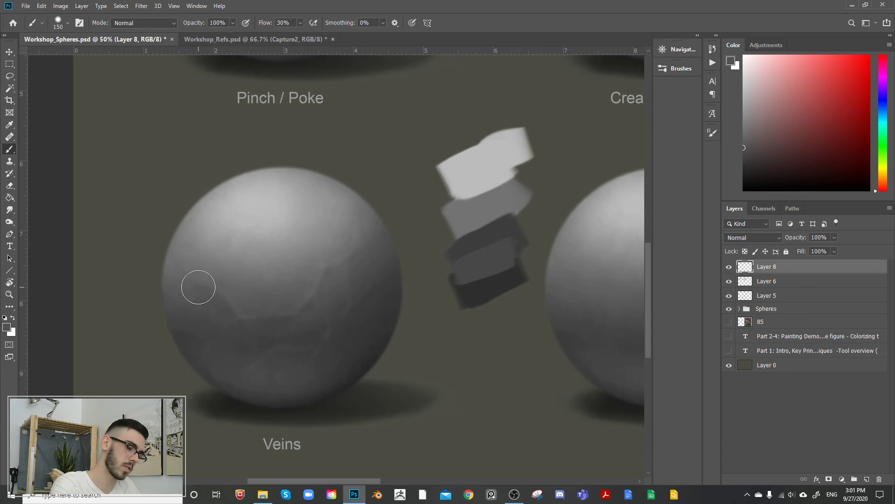
alt+click(309, 310)
mouse_move(314, 312)
mouse_down()
mouse_move(240, 332)
mouse_move(244, 305)
mouse_up()
Step: Sample light greys from the upper sphere and add small highlights at the main vein's left bend with brush size about 100
alt+click(266, 210)
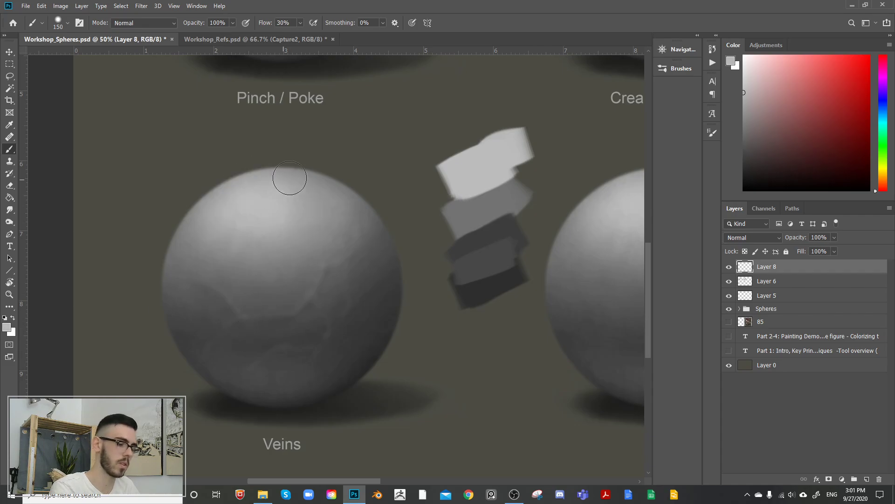
key(bracketleft)
key(bracketleft)
key(bracketleft)
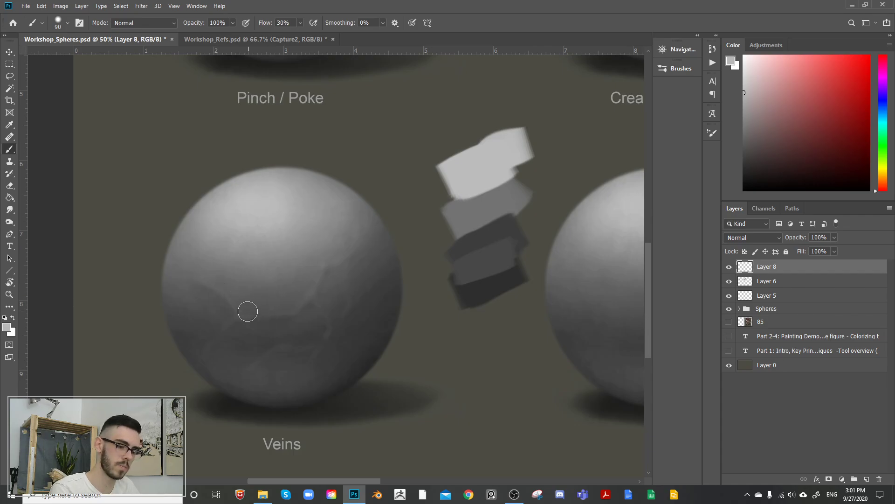
key(bracketright)
alt+click(235, 300)
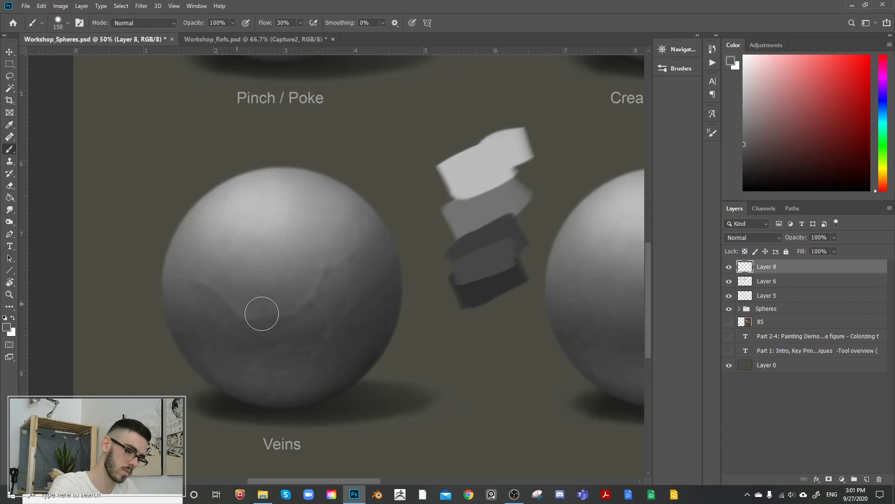
alt+click(283, 254)
key(bracketleft)
key(bracketleft)
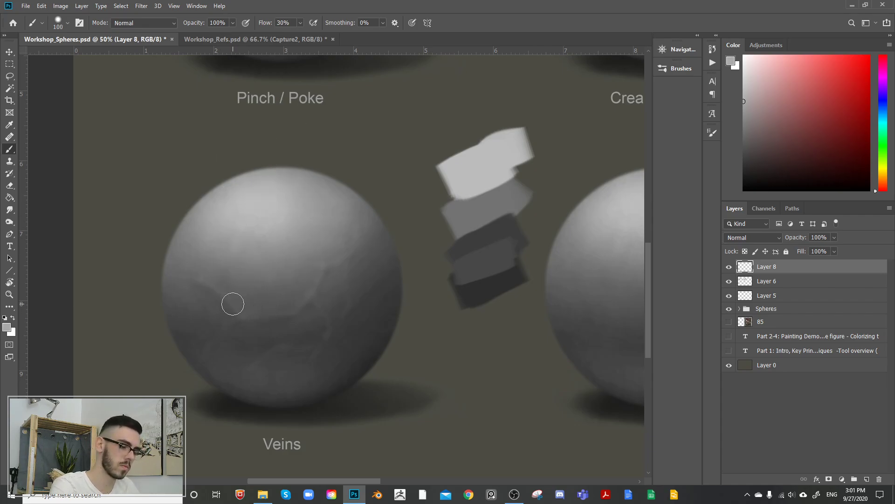
alt+click(241, 332)
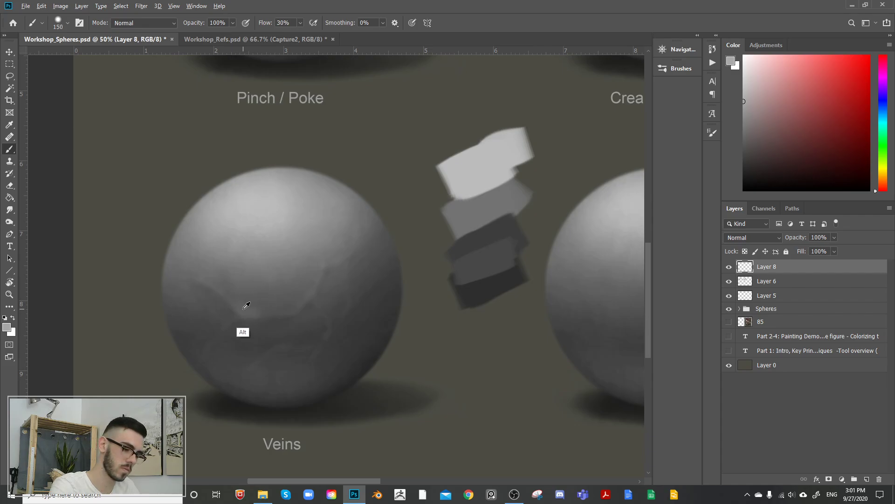
Step: Set the brush size to 150 and blend the left bend's highlight with mid greys sampled around the main vein
key(bracketright)
key(bracketright)
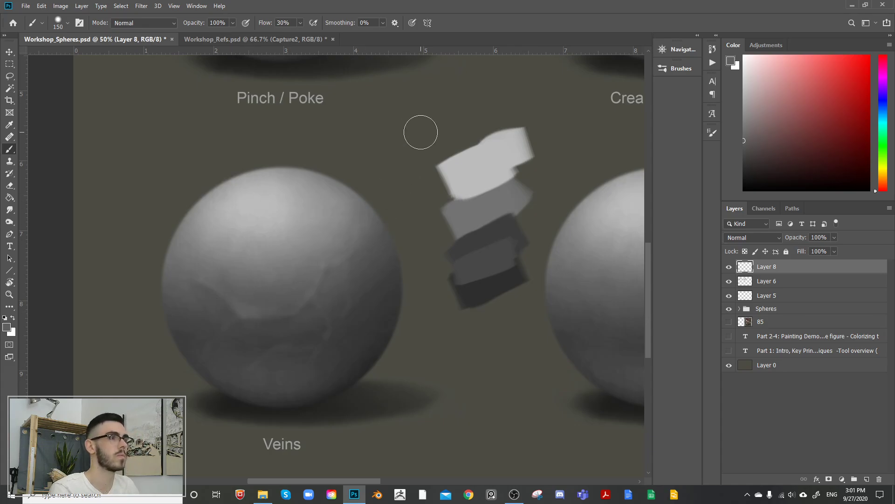
key(ctrl)
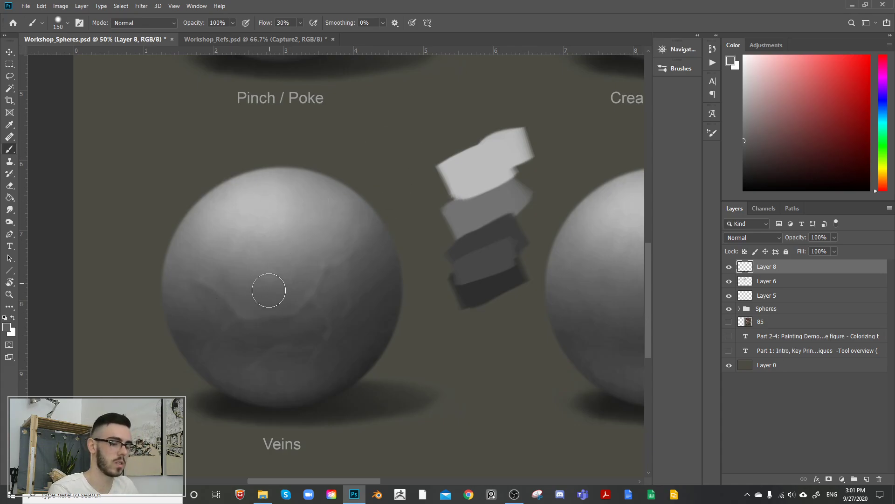
alt+click(244, 319)
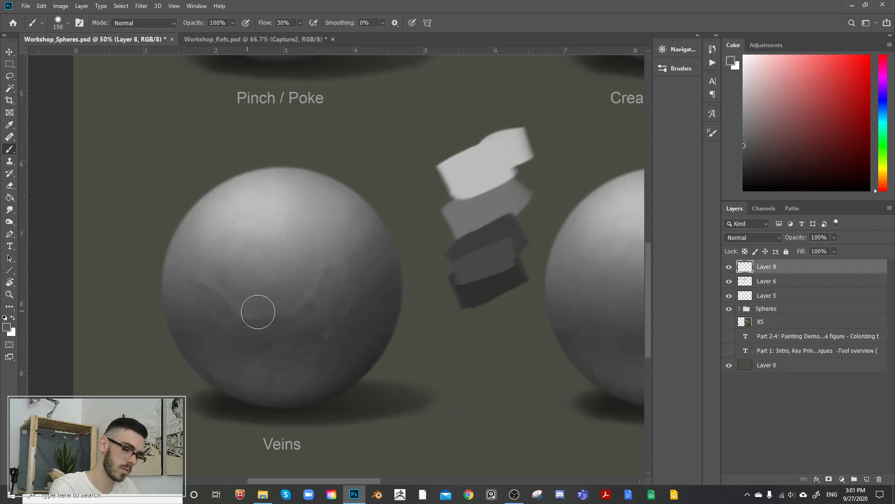
Step: Set the brush size to 100 and refine the veins on the sphere's right side with greys sampled next to them
key(bracketleft)
key(bracketleft)
alt+click(328, 263)
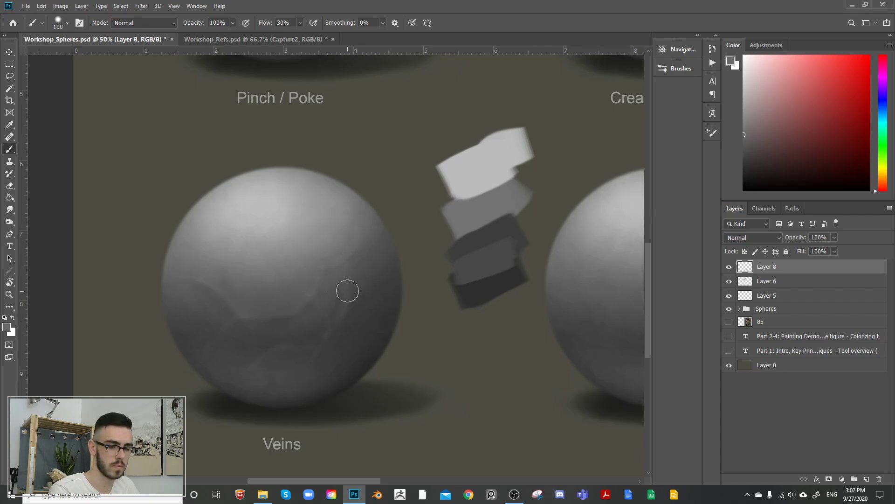
alt+click(336, 303)
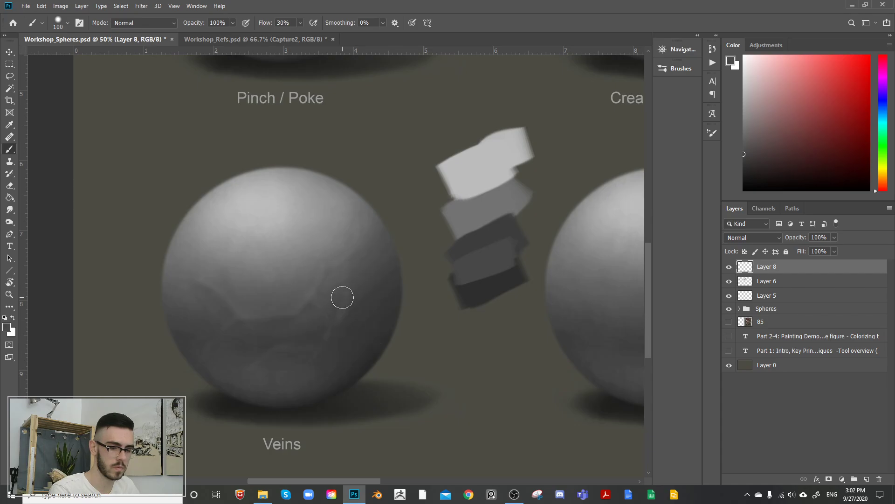
alt+click(348, 320)
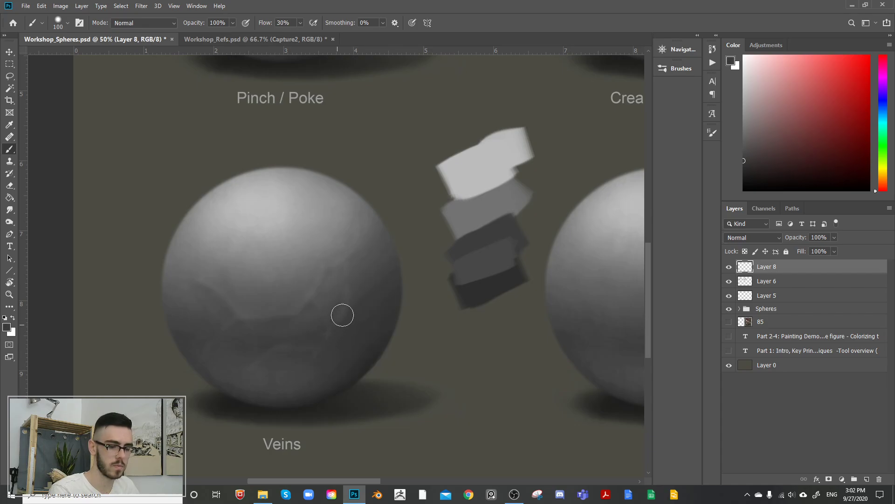
alt+click(359, 246)
alt+click(362, 261)
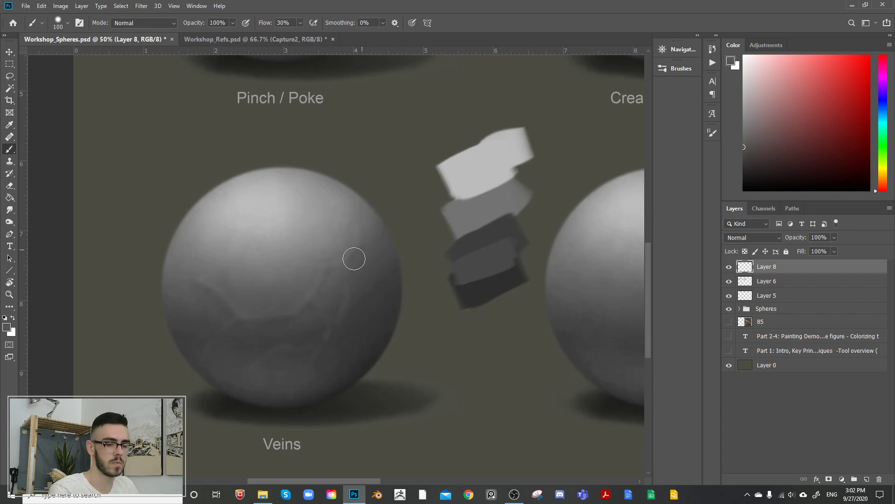
drag(354, 258, 371, 244)
alt+click(361, 262)
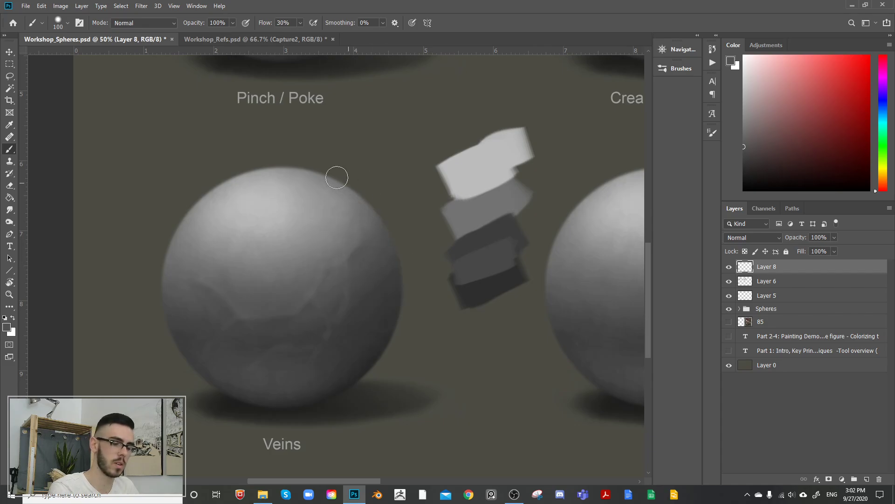
Step: Try tracing the main vein across the sphere with a distinct light grey line at brush size 60
alt+click(209, 217)
drag(192, 270, 236, 314)
key(ctrl+z)
mouse_move(288, 315)
mouse_down()
mouse_move(308, 291)
mouse_move(301, 313)
mouse_move(367, 227)
mouse_up()
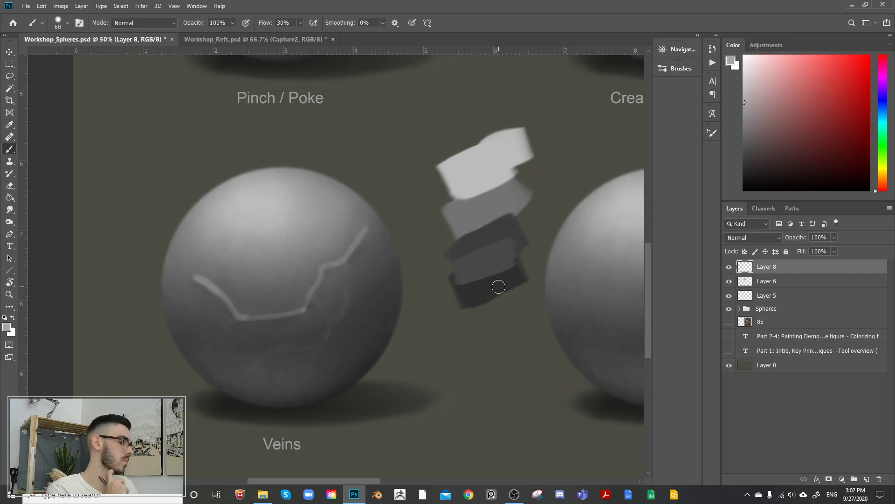
Step: Toggle Layer 8's visibility to compare the sphere, then undo the light grey line traced along the vein
click(729, 266)
click(730, 266)
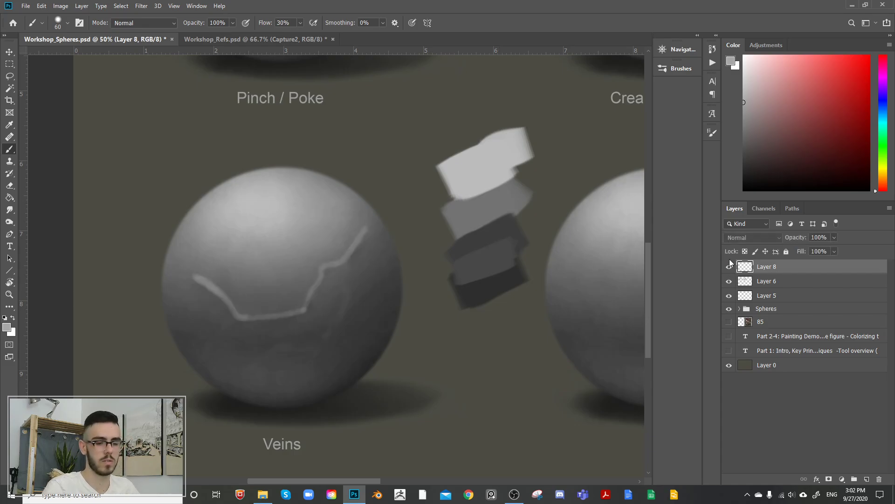
click(730, 267)
click(729, 266)
key(ctrl+z)
key(ctrl+z)
key(ctrl+z)
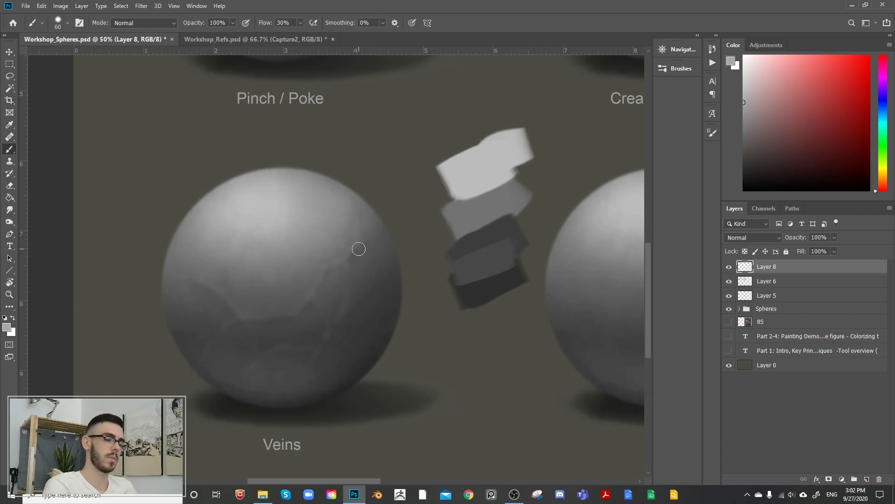
Step: Refine the main vein's left end out to the sphere's edge with sampled dark and light greys, raising the brush size to 80
alt+click(186, 274)
alt+click(194, 290)
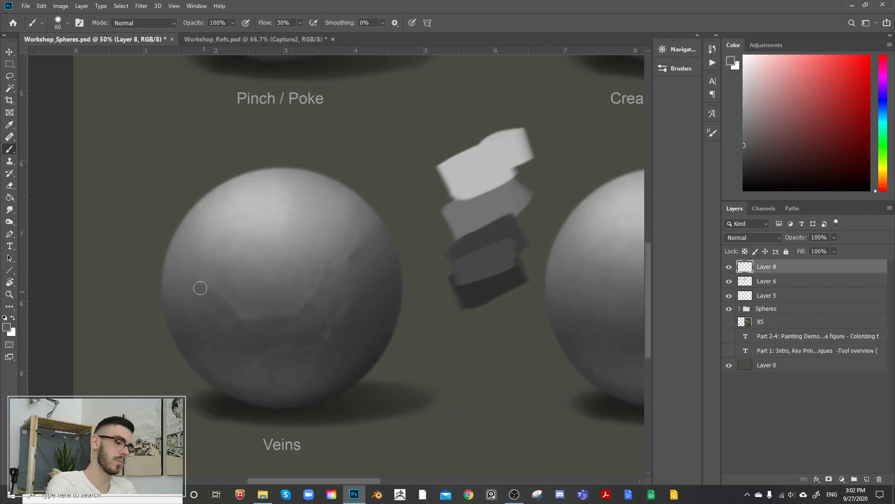
drag(200, 287, 227, 309)
alt+click(235, 234)
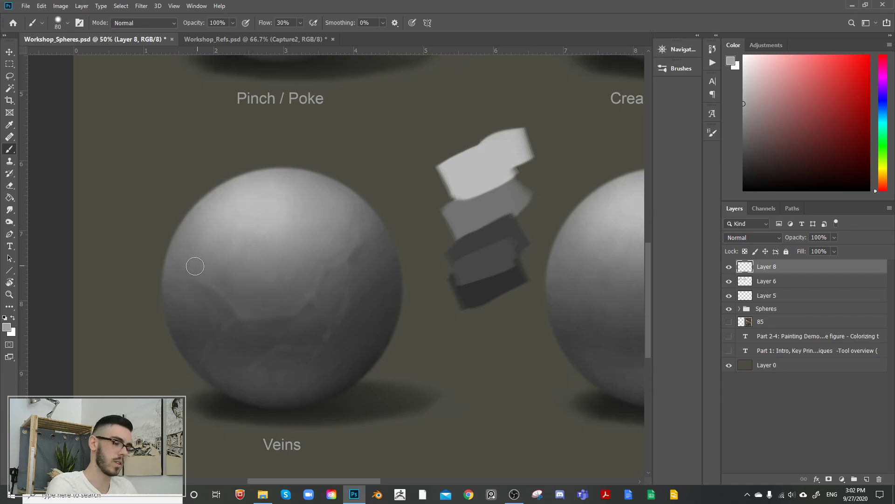
key(bracketright)
key(bracketright)
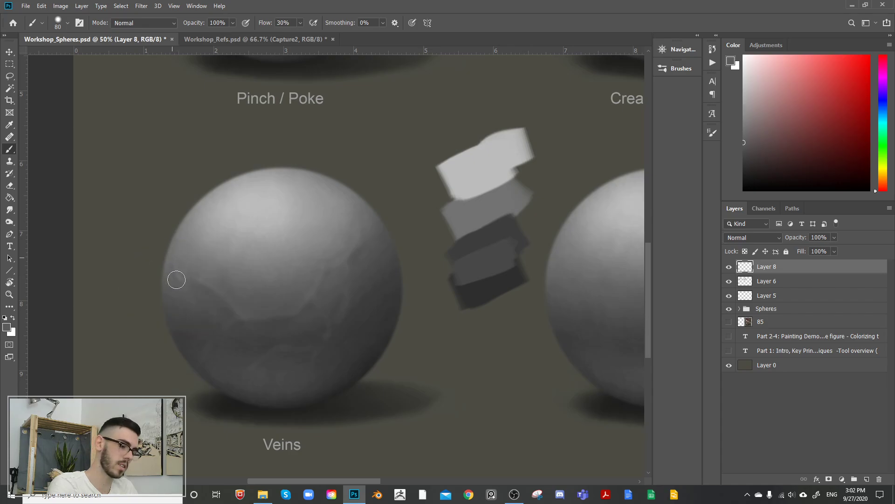
alt+click(171, 268)
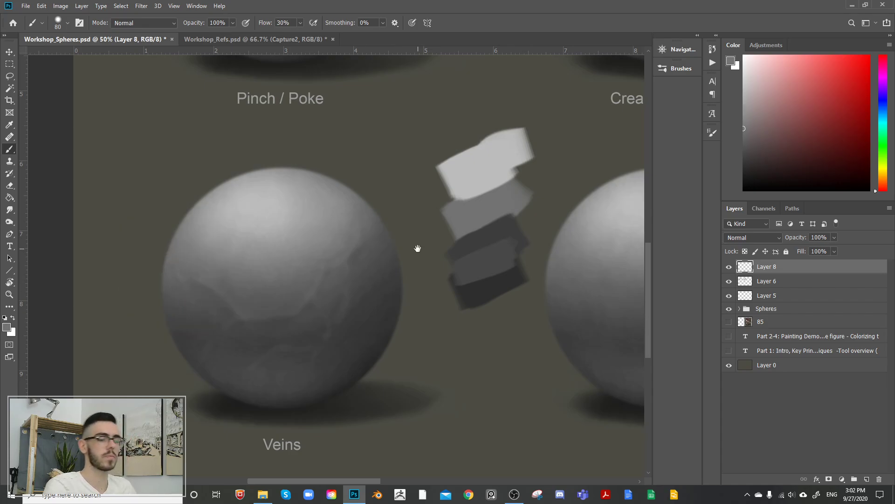
Step: Sample a dark grey below the main vein, and toggle Layer 8's visibility to compare the Veins sphere with and without veins
alt+click(297, 335)
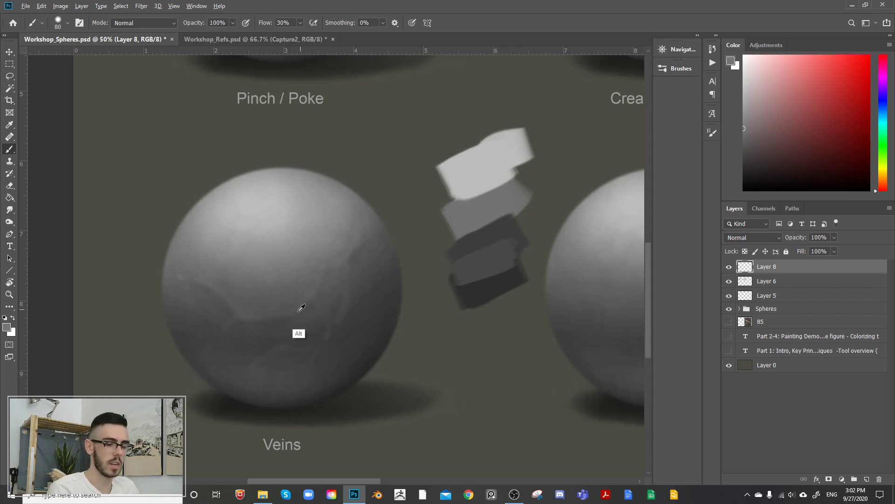
click(729, 268)
click(730, 267)
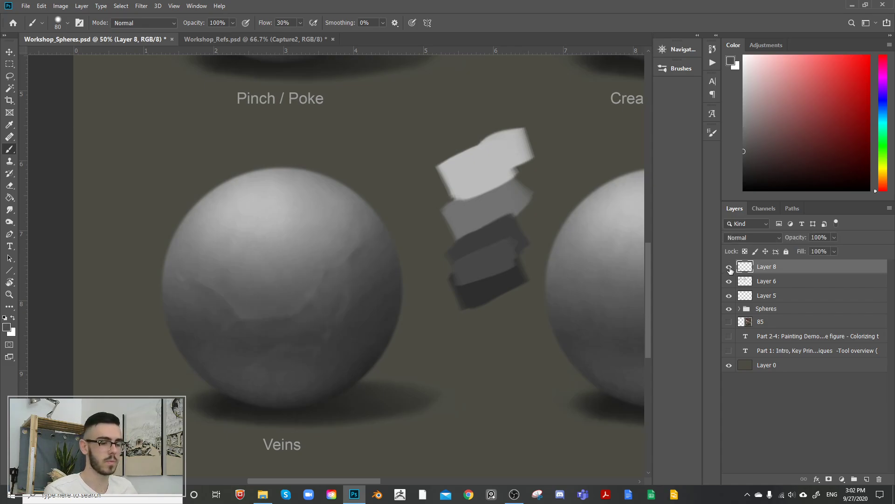
click(729, 269)
click(729, 268)
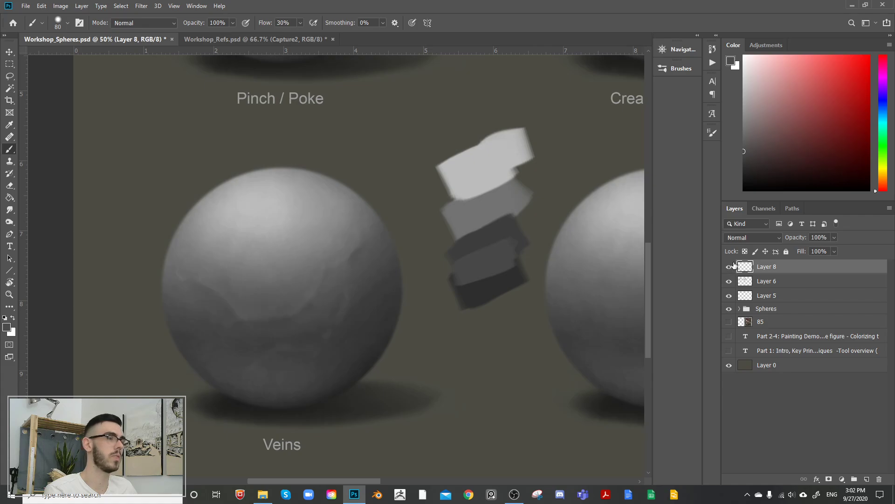
key(e)
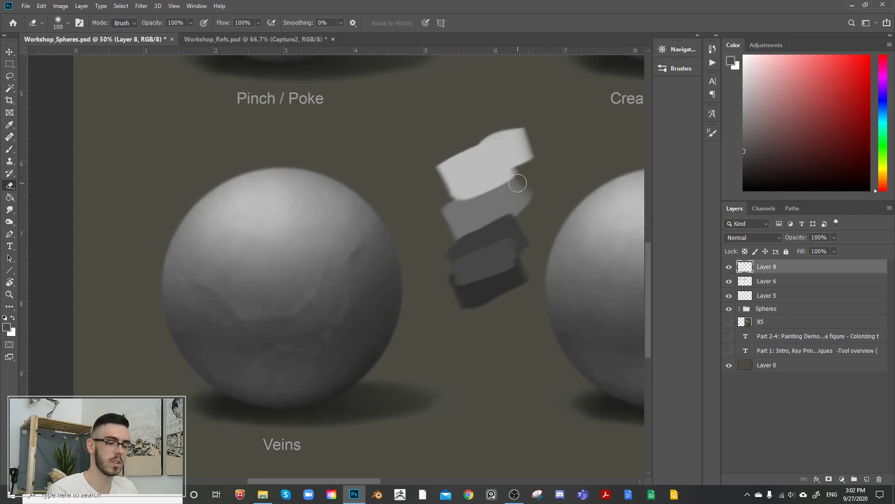
click(728, 269)
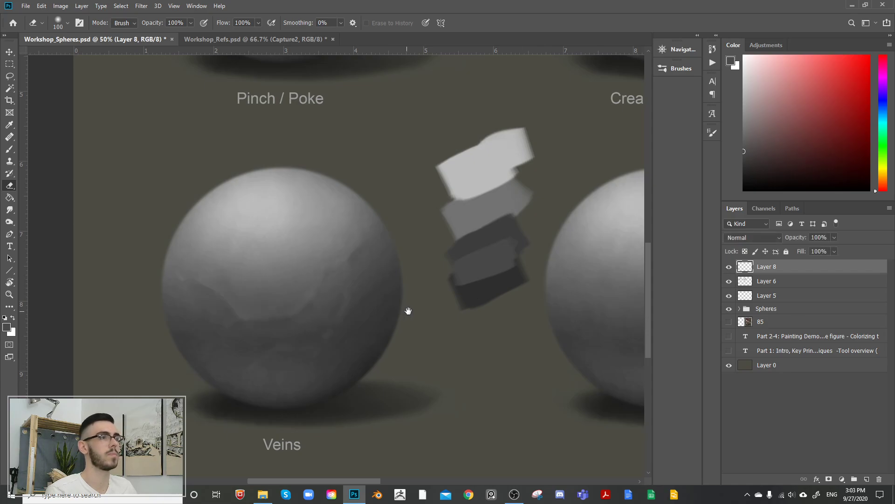
Step: Compare the whole sheet of spheres with Layer 8 switched off and on
scroll(402, 321, down, 3)
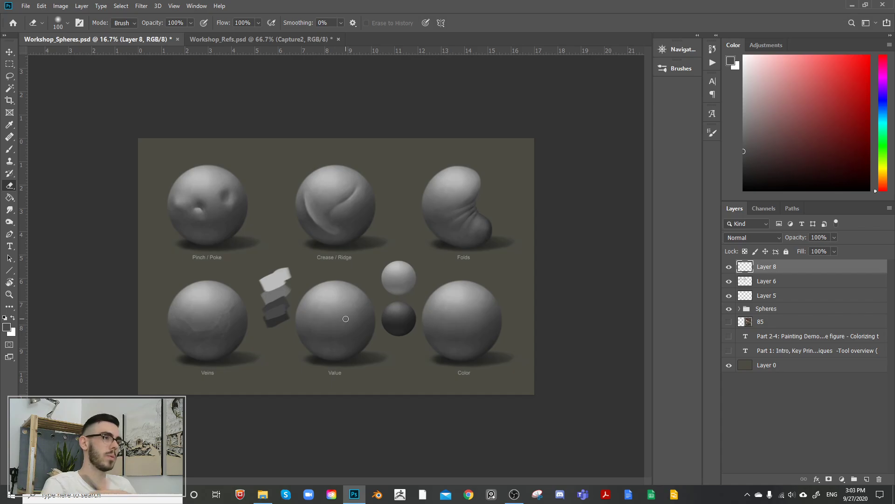
click(730, 269)
click(730, 269)
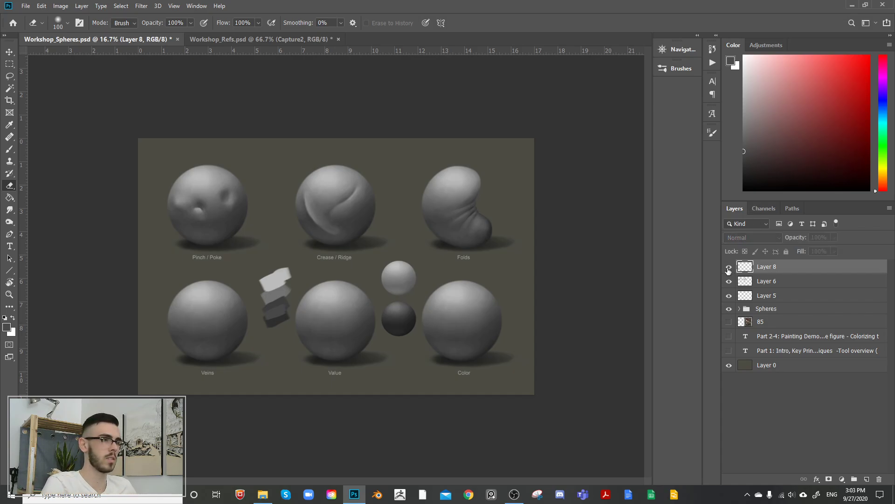
click(730, 269)
click(731, 269)
click(730, 269)
click(729, 266)
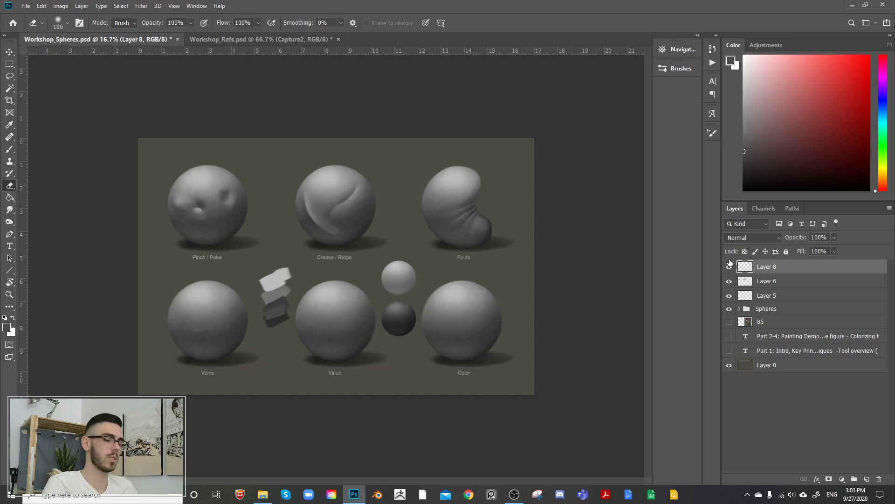
Step: Hide Layer 8 and create a new layer directly above group 4 inside the Spheres group
key(ctrl+plus)
key(ctrl+plus)
key(ctrl+plus)
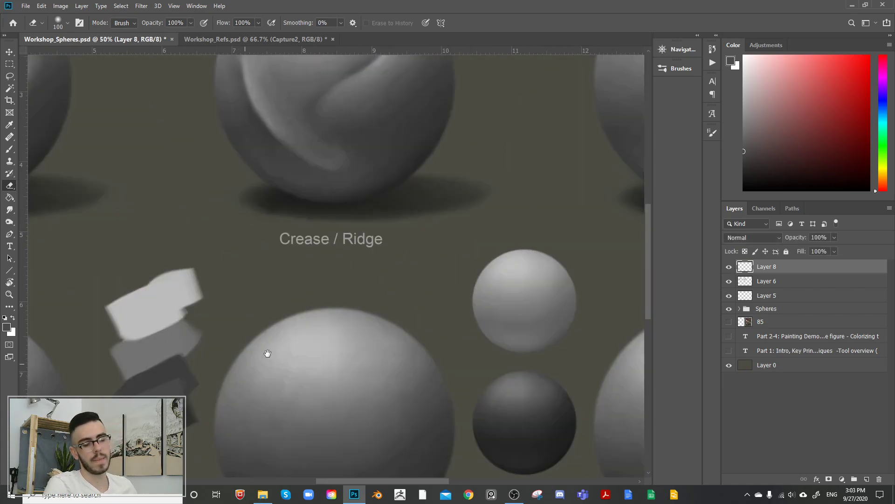
drag(266, 354, 575, 230)
drag(354, 259, 370, 284)
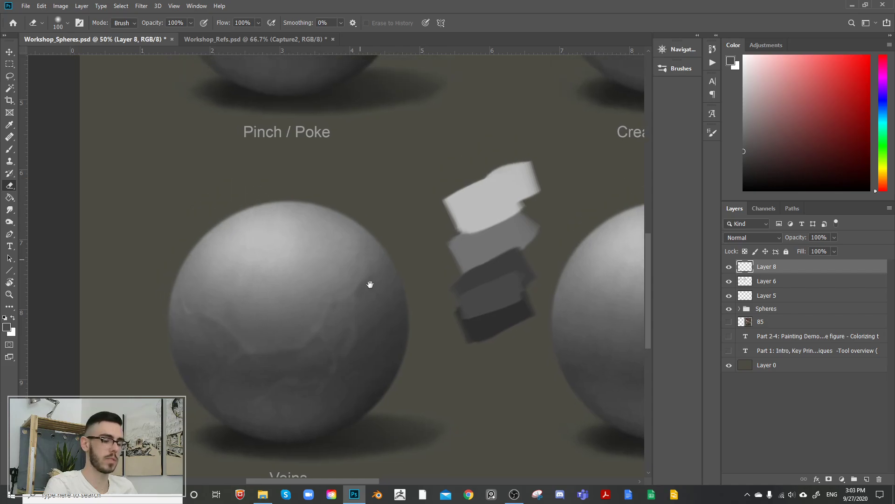
alt+click(345, 336)
click(431, 191)
key(b)
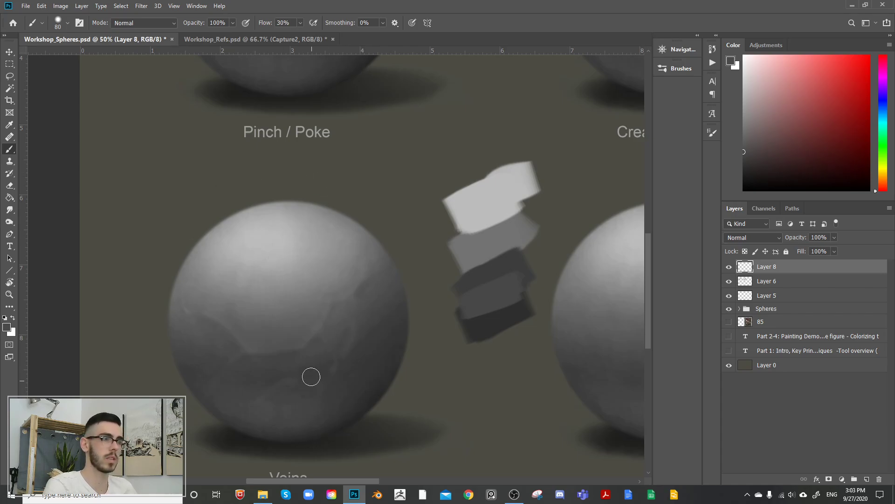
click(729, 266)
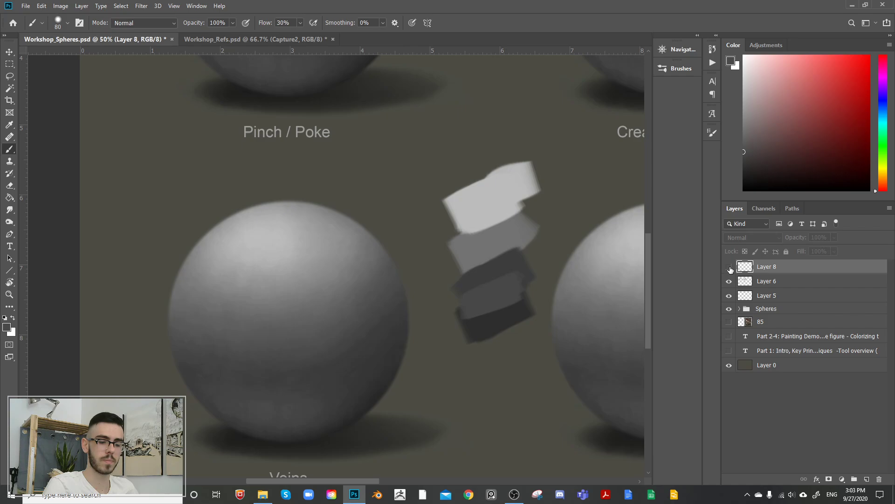
click(739, 308)
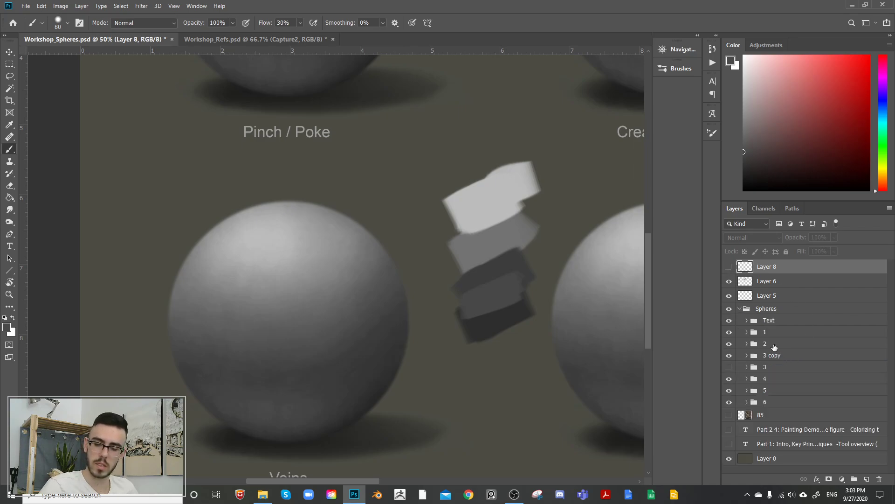
click(728, 379)
click(729, 379)
click(769, 380)
click(867, 479)
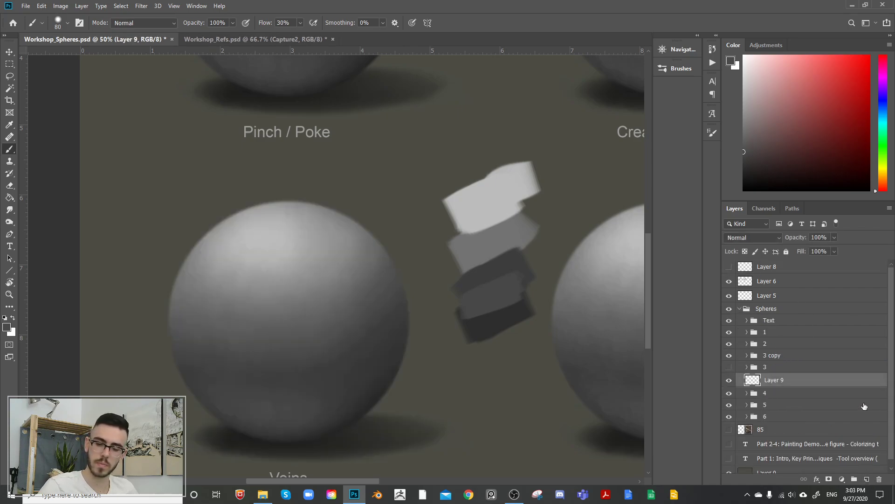
Step: Choose the Paint Scatter brush at size 700 and clip the new layer to group 4
click(681, 68)
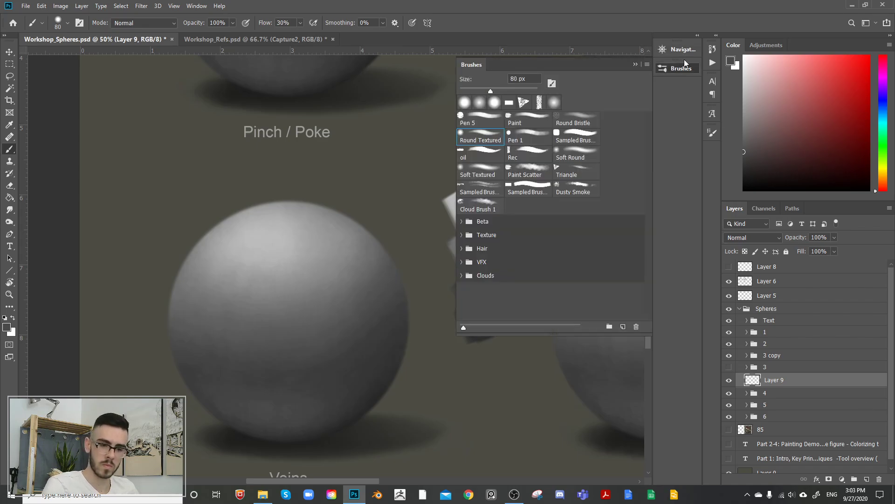
double_click(525, 170)
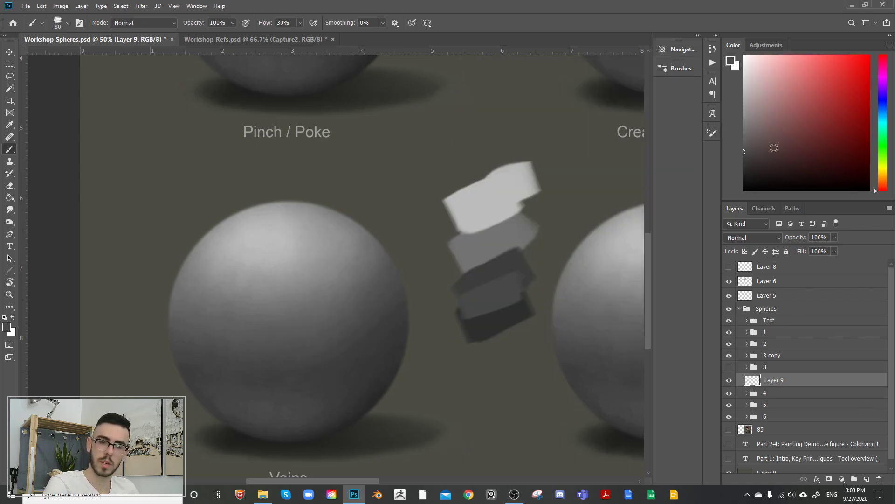
key(bracketright)
key(bracketright)
key(bracketright)
key(bracketright)
key(bracketright)
key(bracketright)
key(bracketright)
key(bracketright)
key(bracketright)
key(bracketright)
key(bracketright)
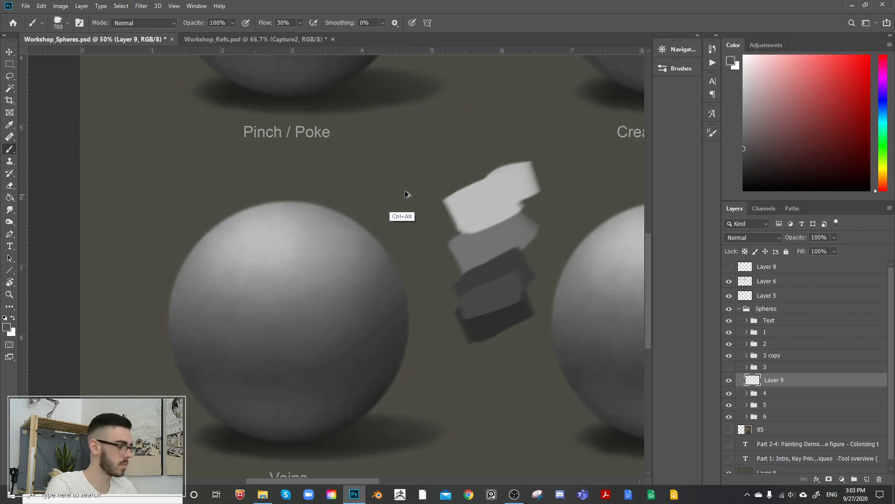
key(ctrl+alt+g)
Step: Cover the Veins sphere with broad mottled dark grey strokes, followed by white ones
mouse_move(222, 312)
mouse_down()
mouse_move(303, 326)
mouse_move(264, 289)
mouse_move(284, 254)
mouse_up()
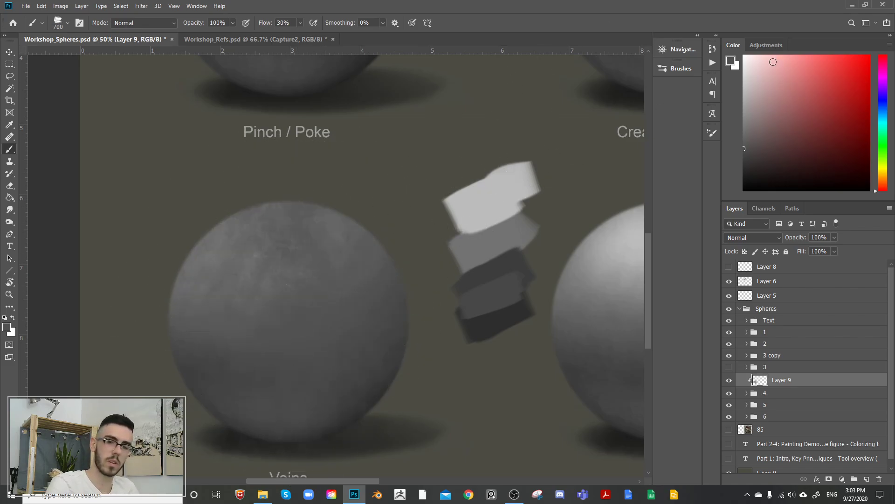
drag(773, 60, 743, 55)
drag(240, 290, 315, 298)
mouse_move(315, 212)
mouse_down()
mouse_move(273, 411)
mouse_move(256, 234)
mouse_move(305, 165)
mouse_up()
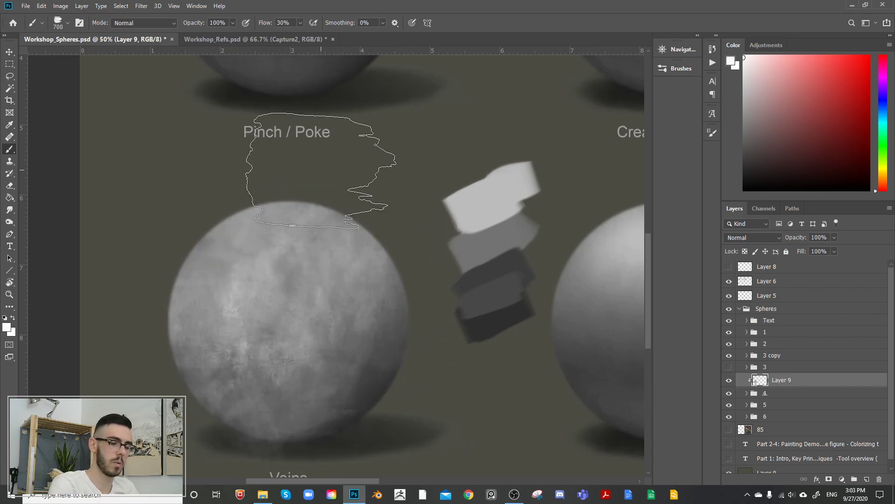
Step: Paint near-black mottled patches across the Veins sphere and darken its right side at brush size 200
click(744, 183)
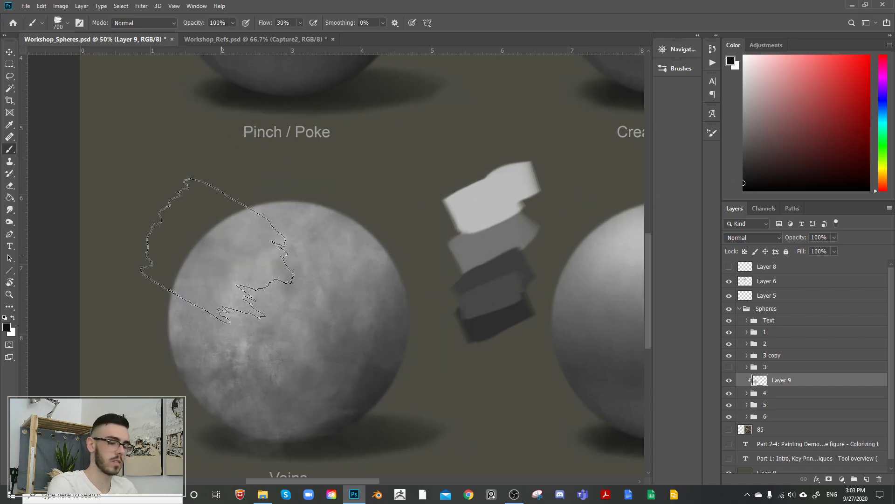
key(bracketleft)
key(bracketleft)
key(bracketleft)
key(bracketleft)
key(bracketleft)
mouse_move(196, 318)
mouse_down()
mouse_move(276, 253)
mouse_move(334, 247)
mouse_up()
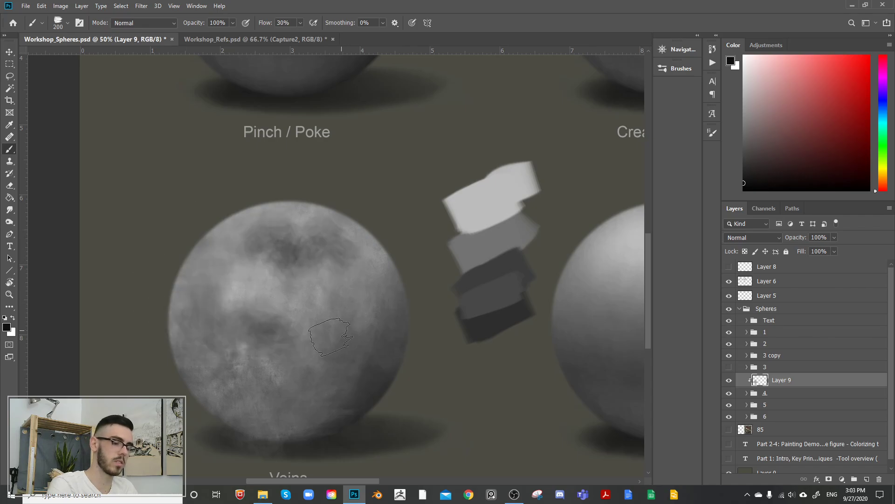
drag(243, 385, 277, 411)
drag(302, 300, 373, 381)
drag(294, 352, 366, 347)
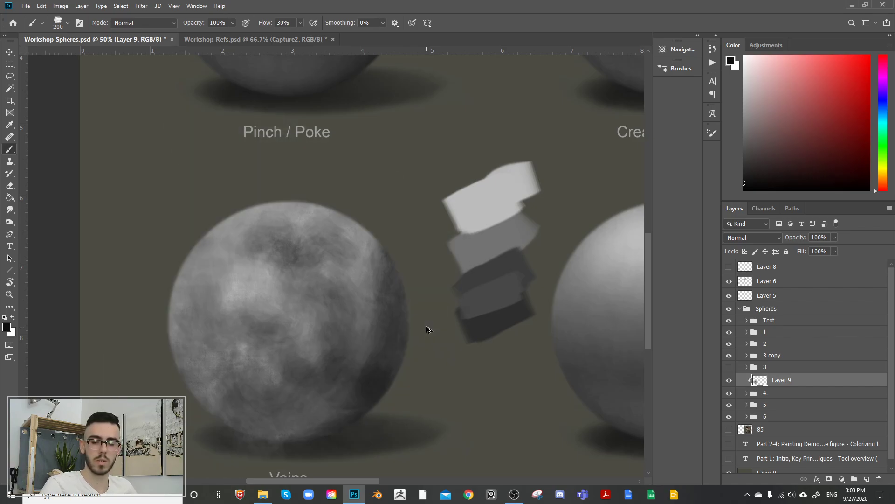
Step: Move Layer 9 into group 4 and clip it to Layer 1
click(747, 393)
drag(762, 380, 766, 397)
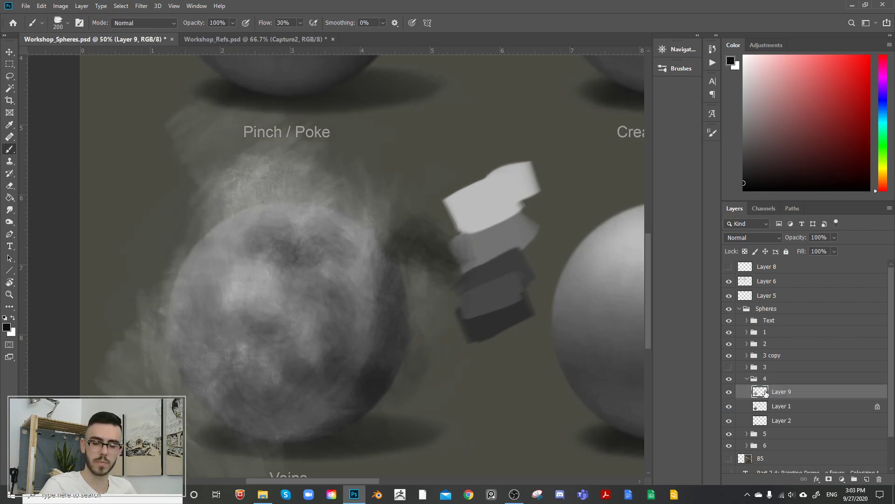
alt+click(766, 398)
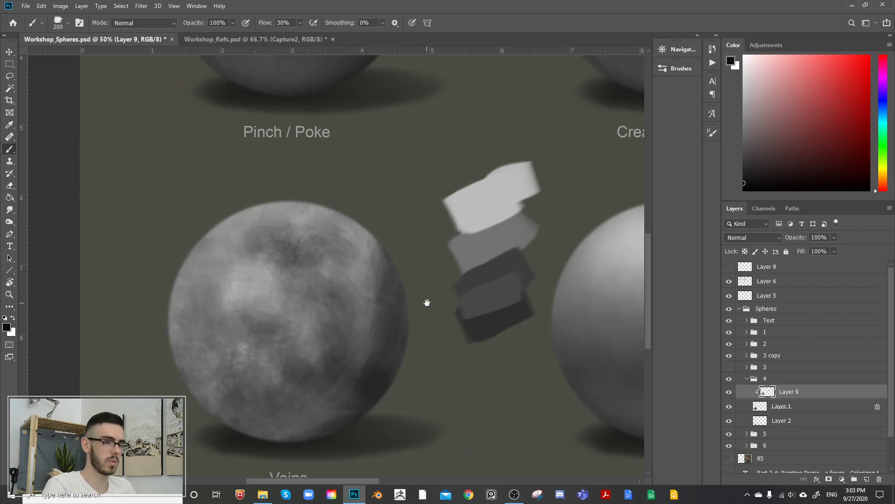
Step: Try softening Layer 9's mottled paint with a blur filter, comparing it with the preview off
click(141, 5)
mouse_move(196, 112)
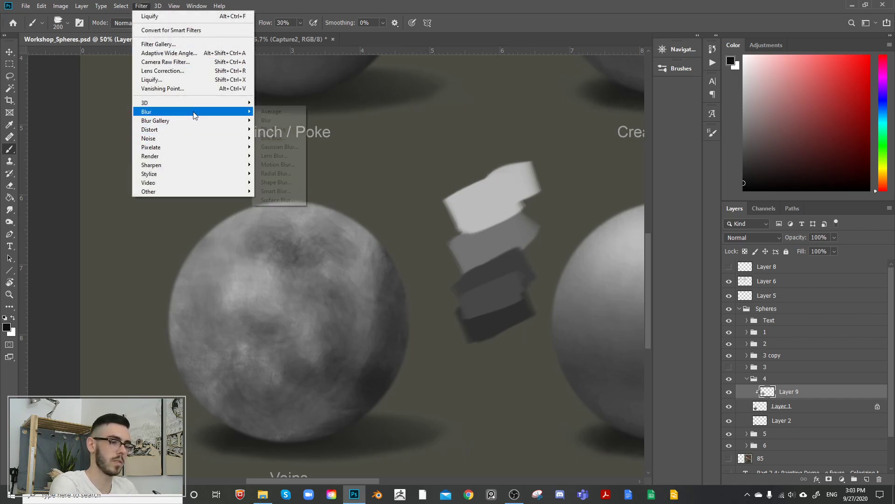
click(293, 143)
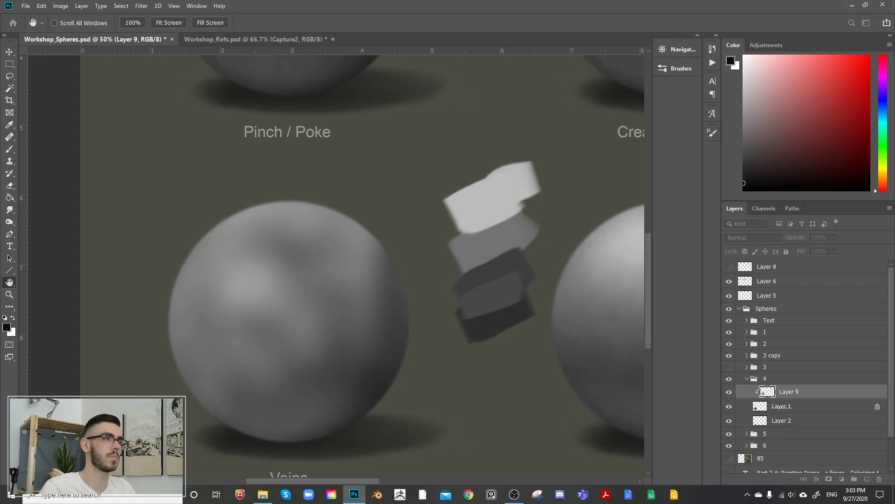
key(p)
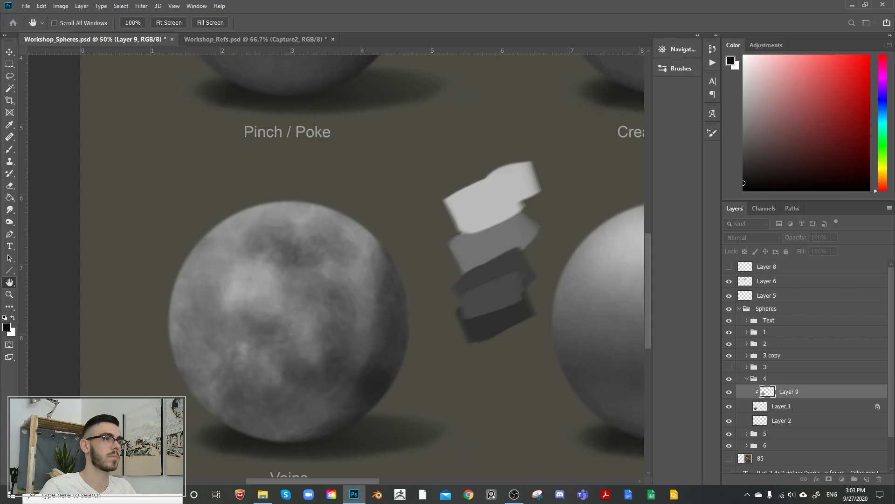
key(Escape)
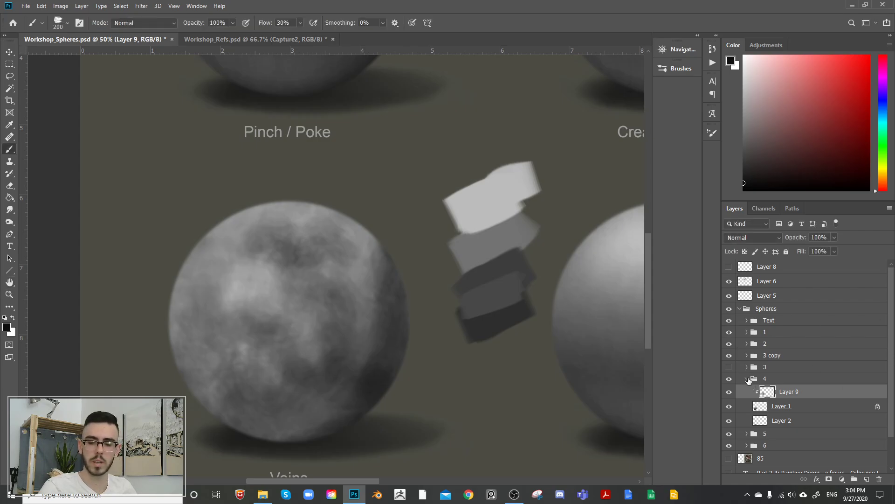
Step: Show Layer 8 again, hide Layer 9 inside group 4, and collapse the group
click(747, 379)
click(729, 379)
click(729, 379)
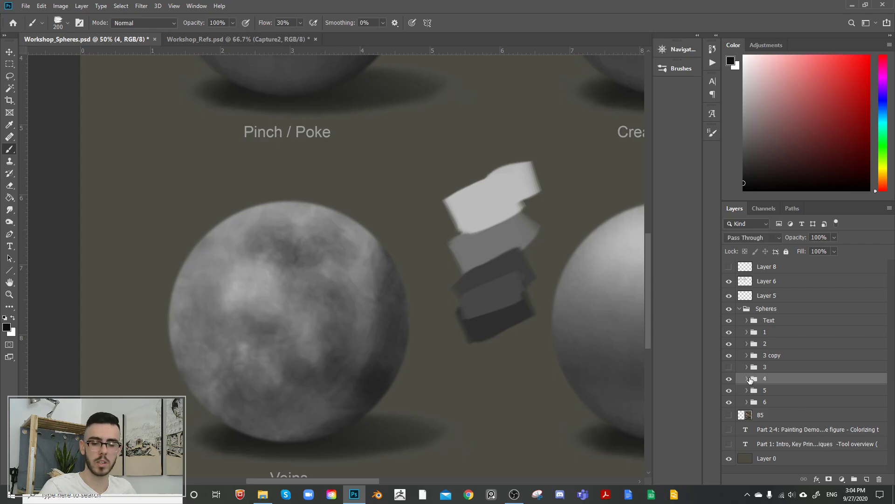
click(748, 379)
click(729, 391)
click(729, 392)
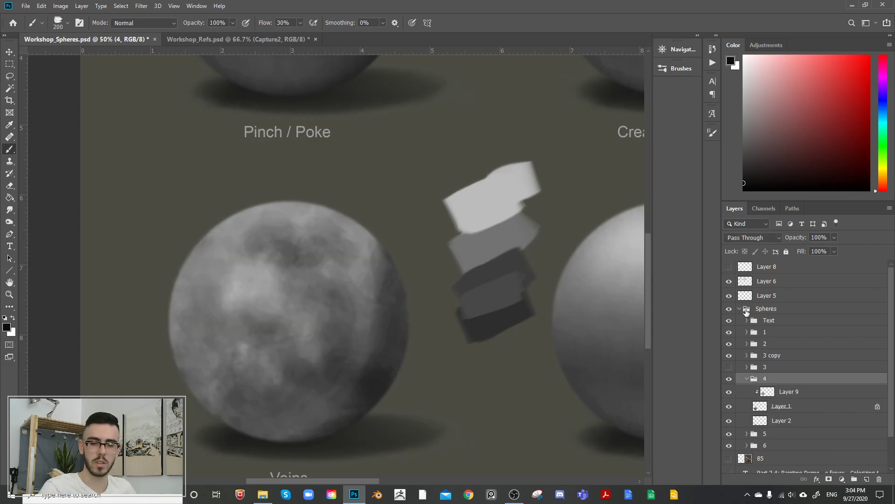
click(728, 267)
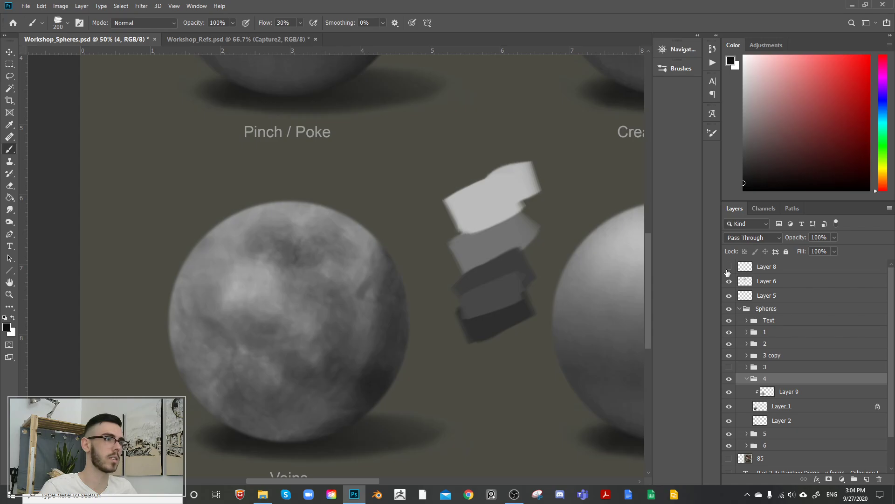
click(728, 267)
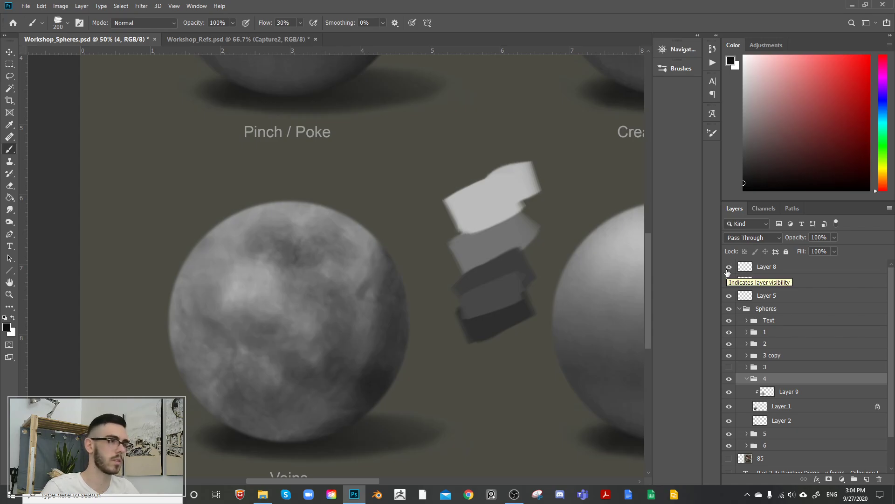
click(729, 392)
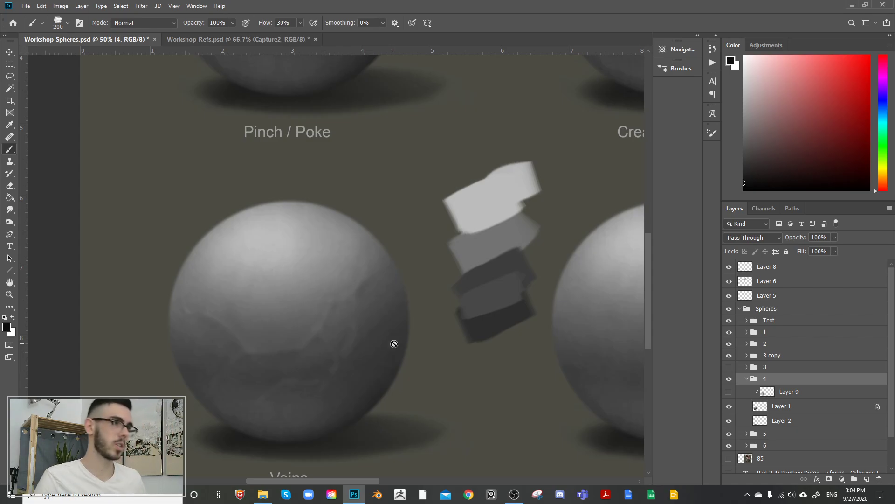
click(746, 379)
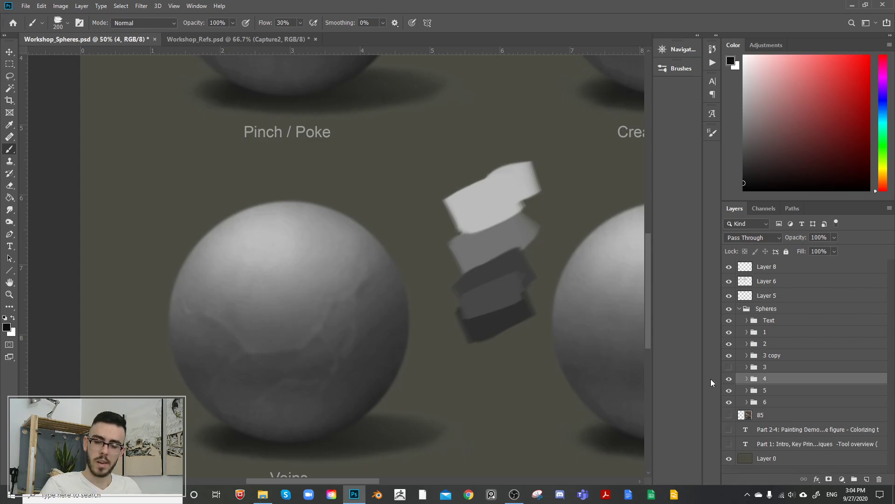
Step: Show group 3 to check its sphere behind the Folds form, and delete the group
click(730, 367)
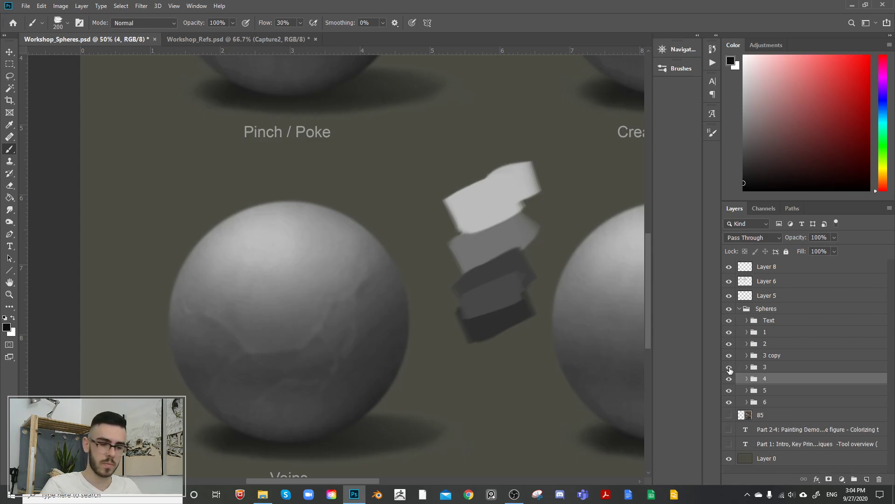
drag(451, 152, 292, 225)
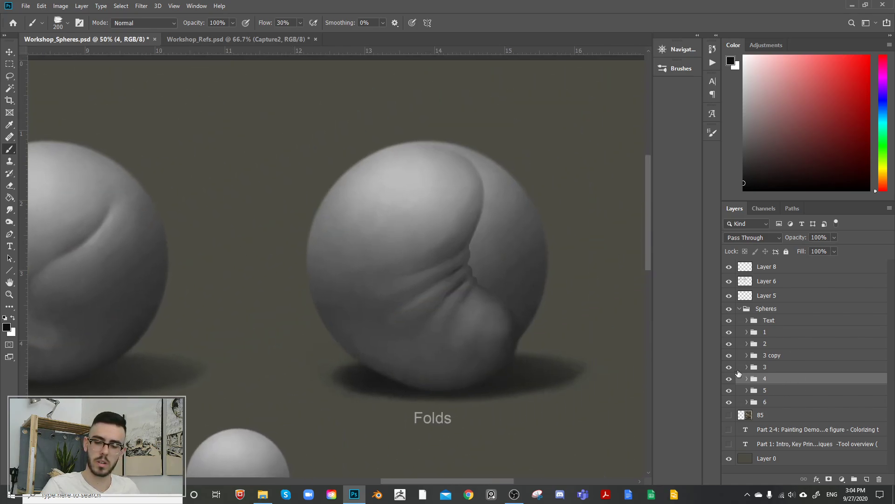
click(772, 368)
key(Delete)
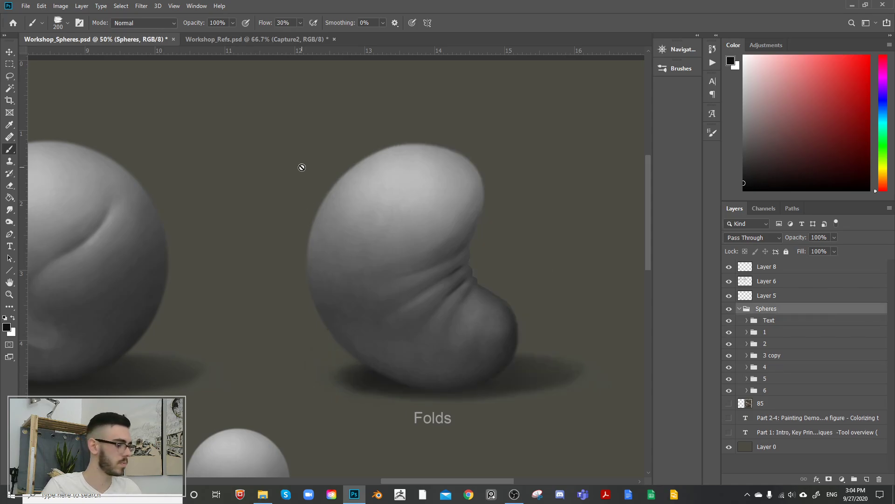
Step: Toggle group 5's visibility to identify its sphere, and examine the Value and Color spheres
key(ctrl+0)
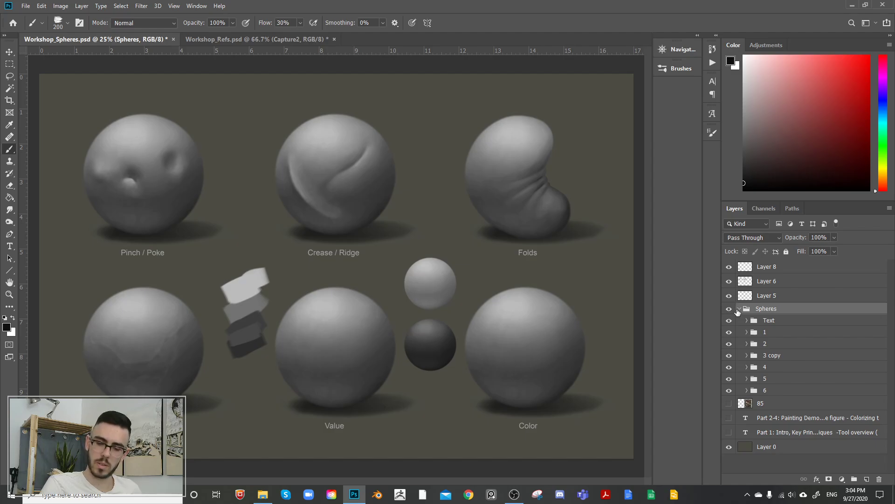
click(729, 378)
click(729, 378)
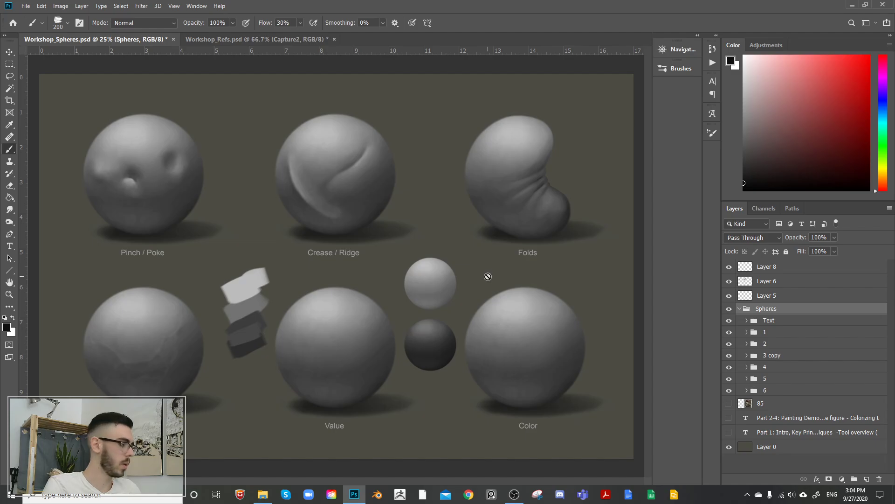
key(ctrl+plus)
drag(588, 286, 398, 256)
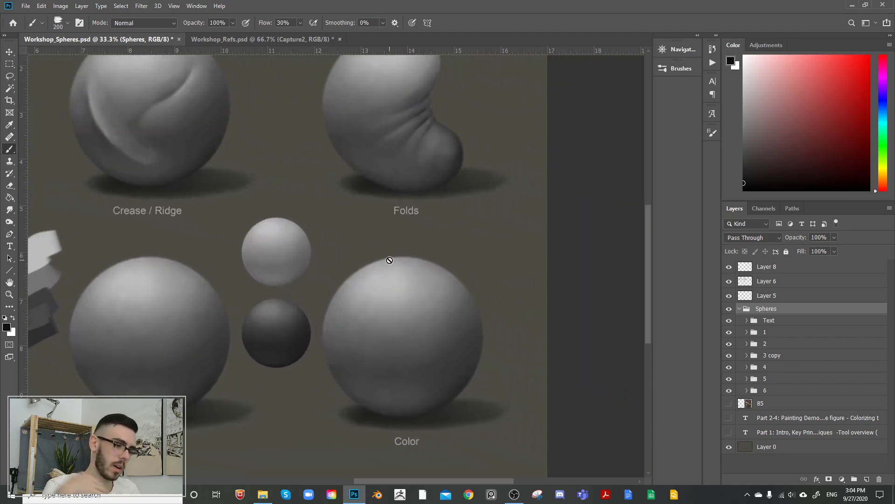
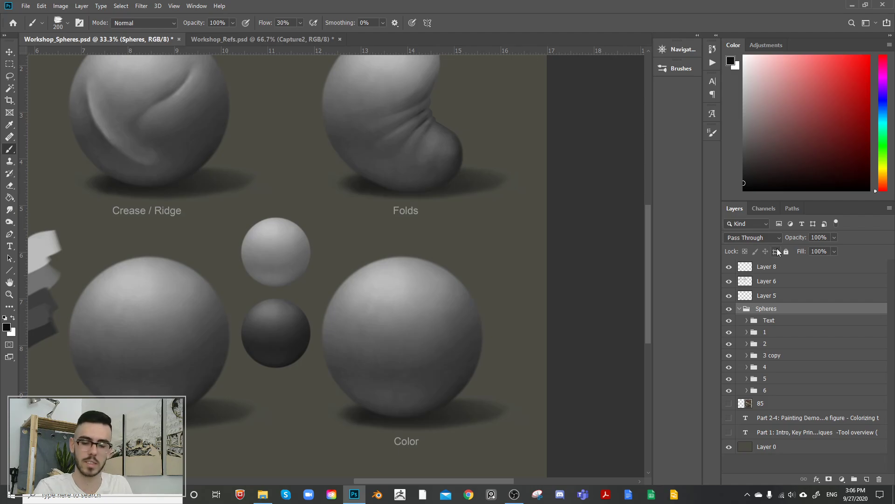
Step: Toggle group 6's visibility to identify its sphere, and expand the group to examine the Color sphere's layers
click(730, 391)
click(729, 391)
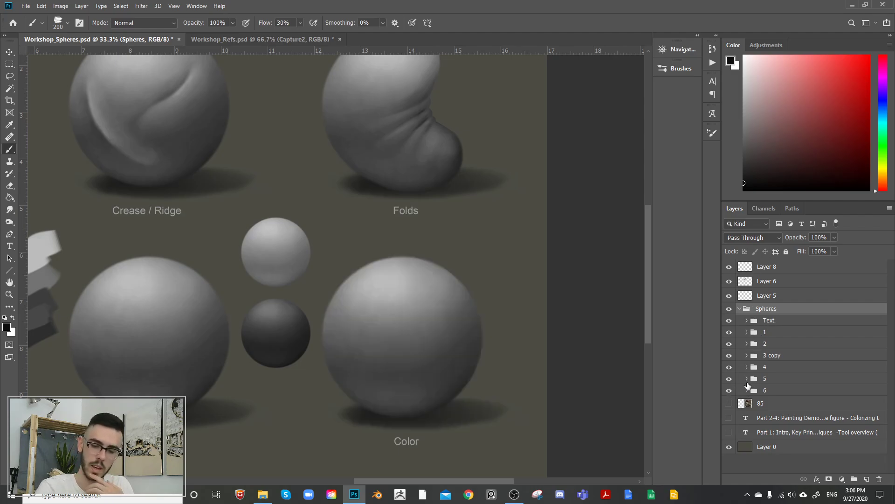
click(747, 390)
click(730, 390)
click(731, 391)
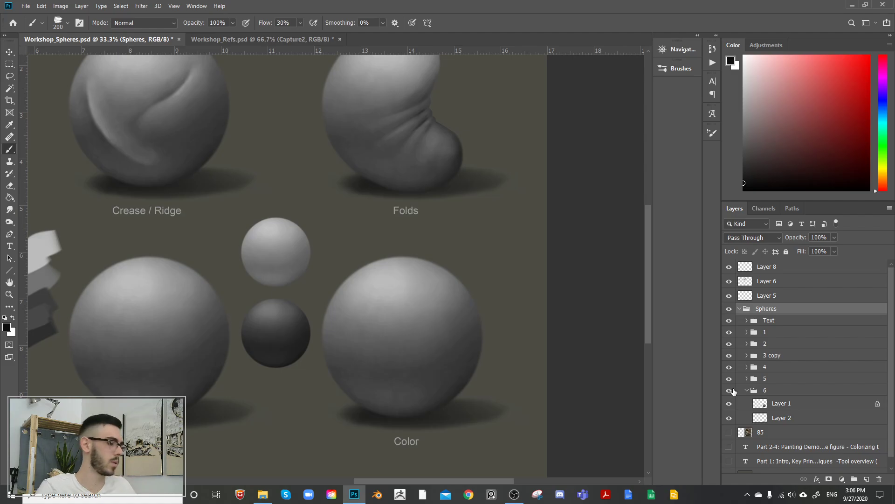
key(ctrl+plus)
drag(570, 380, 500, 275)
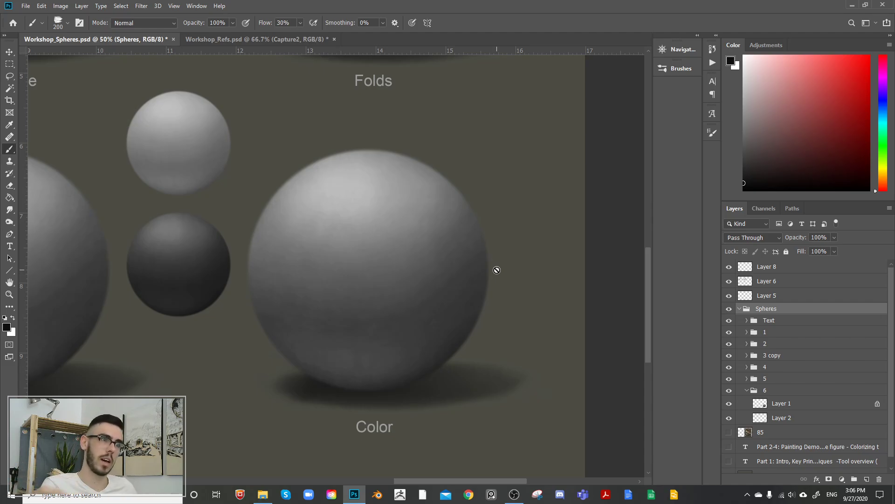
Step: Duplicate Layer 1 in group 6 and toggle the copy's visibility to check it
click(777, 400)
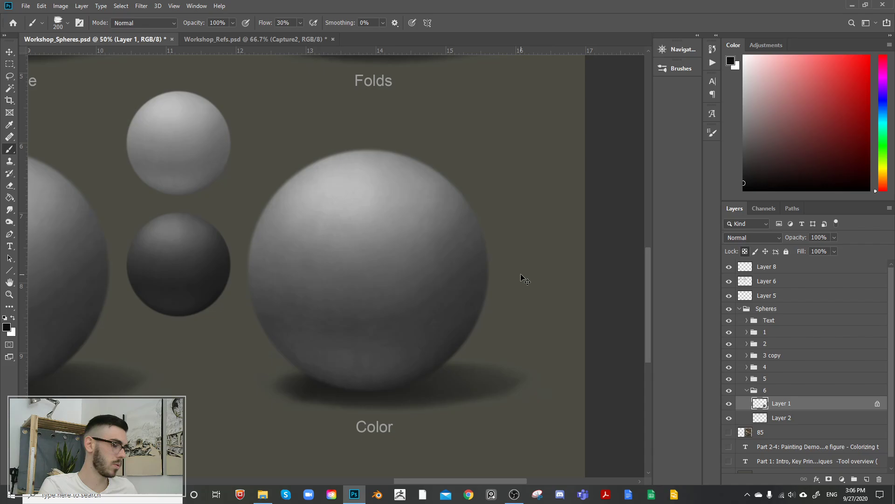
key(ctrl+j)
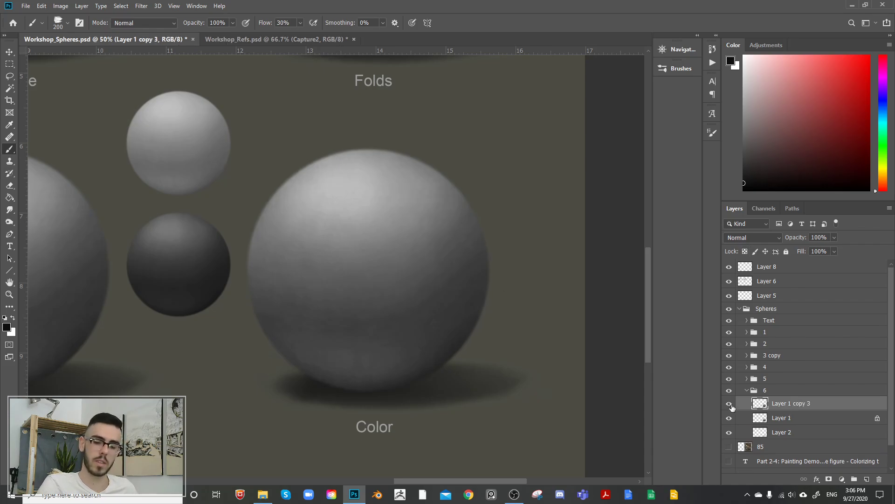
click(729, 404)
click(729, 404)
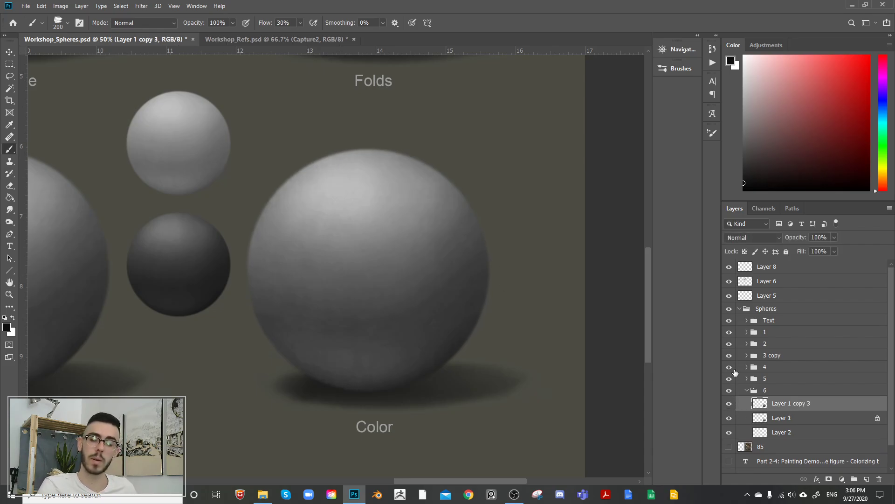
Step: Try the Color and Luminosity blend modes on the duplicated sphere layer, comparing with the copy hidden and shown
click(755, 241)
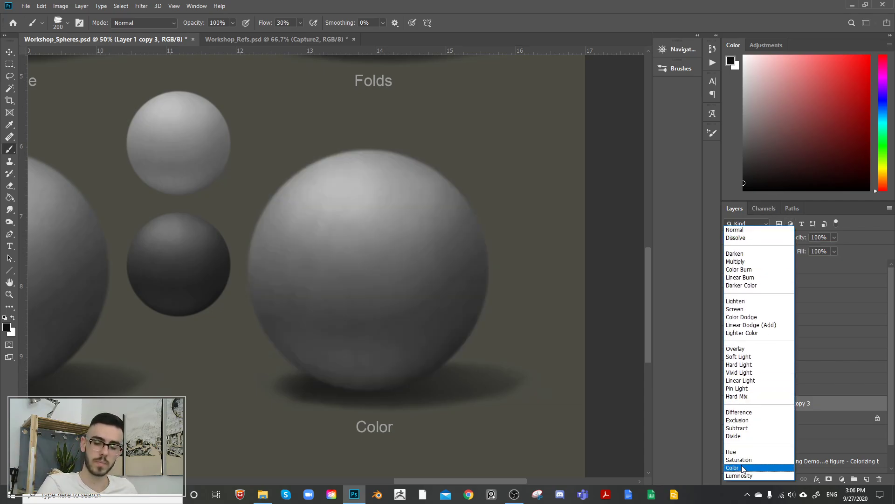
click(744, 466)
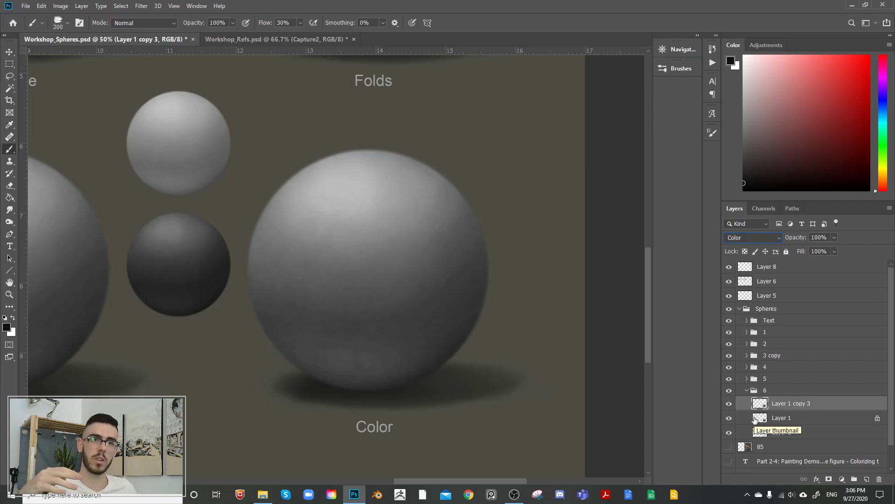
click(748, 236)
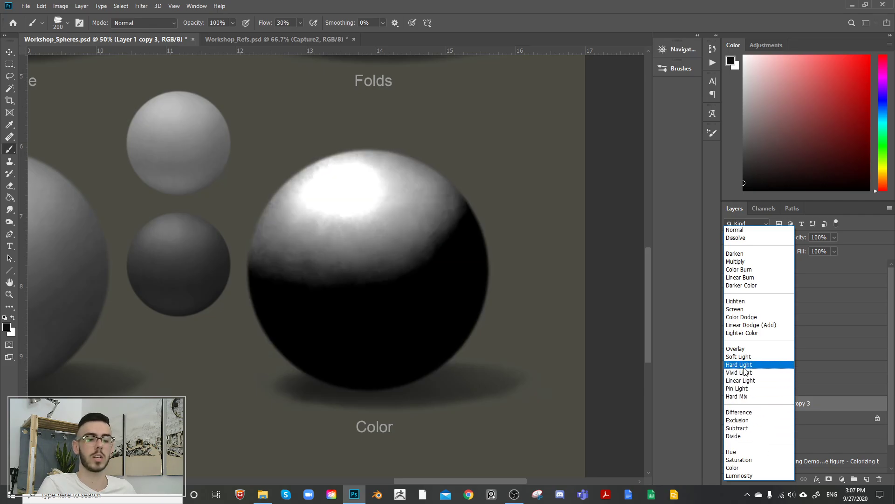
click(740, 475)
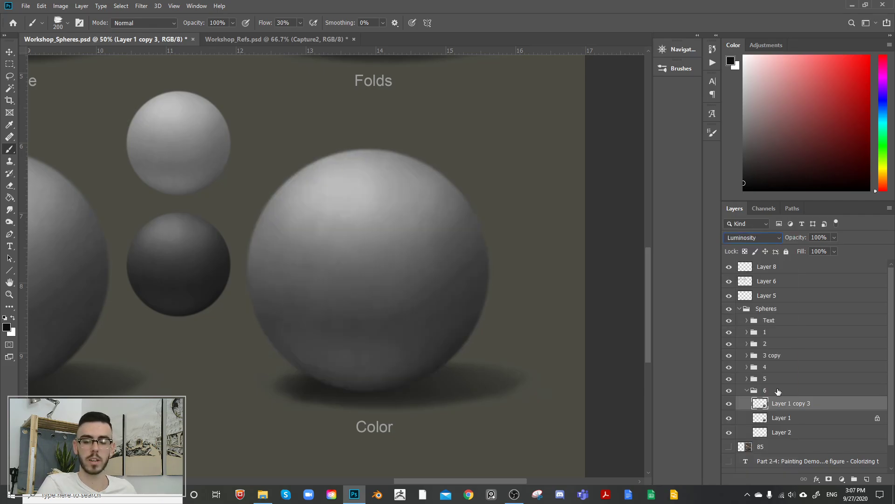
click(730, 406)
click(730, 406)
click(730, 406)
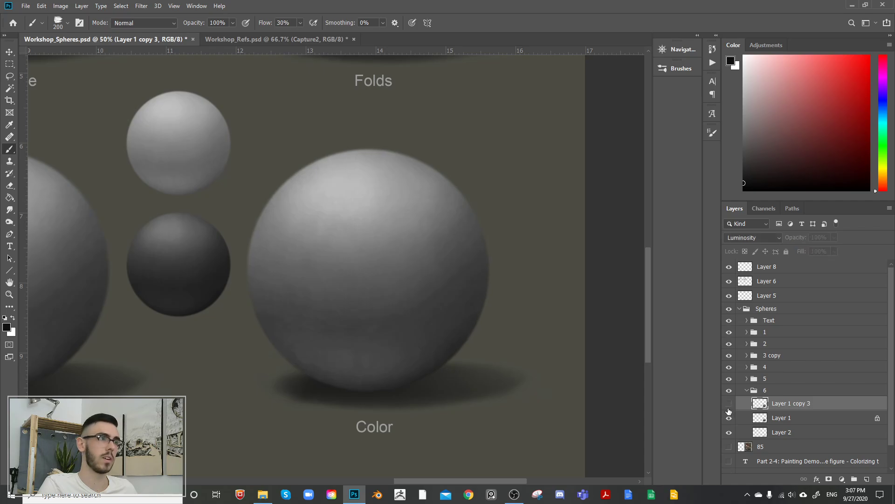
click(729, 403)
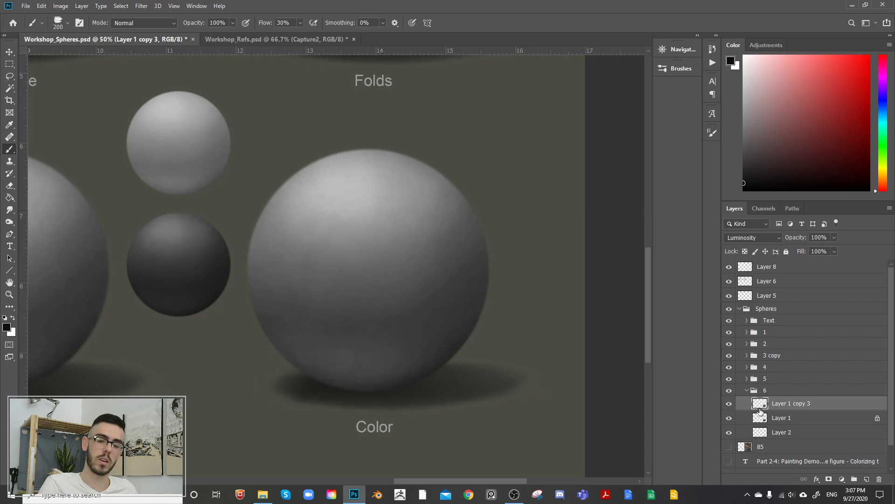
Step: Clip the duplicated layer to Layer 1 and shift its midtones toward cyan with Color Balance at -55
key(ctrl+alt+g)
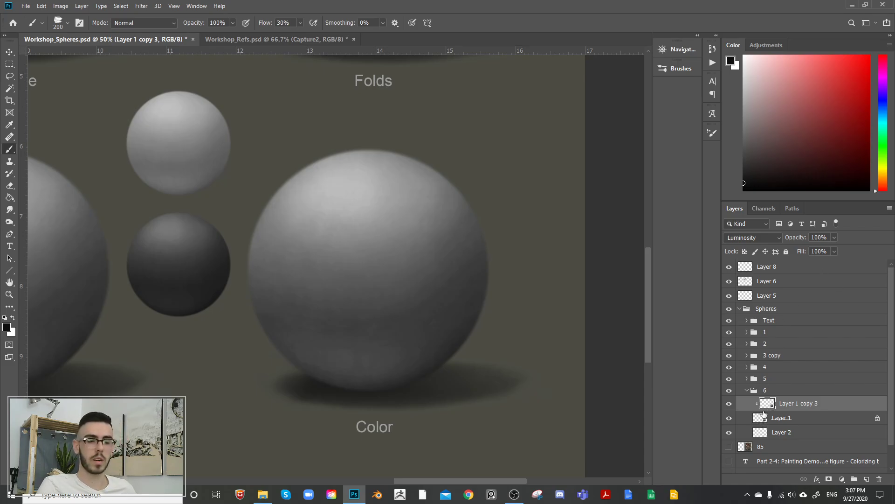
key(ctrl+b)
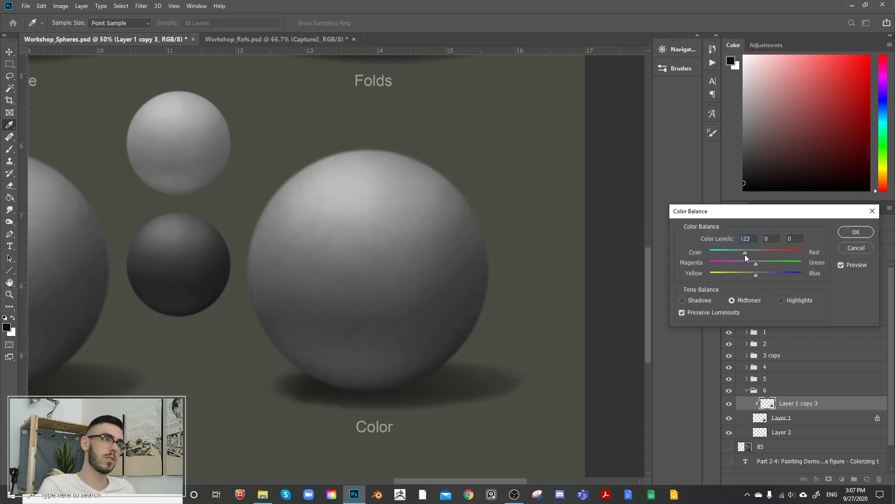
mouse_move(729, 259)
mouse_down()
mouse_move(709, 265)
mouse_move(730, 265)
mouse_up()
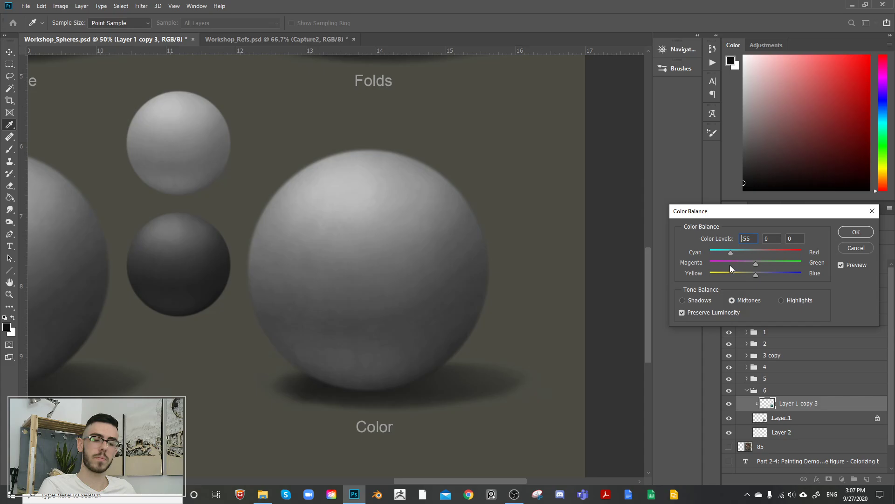
click(856, 231)
Step: Set the clipped copy's blend mode to Color and tint its midtones blue with Color Balance levels -29, +1, +27
click(767, 237)
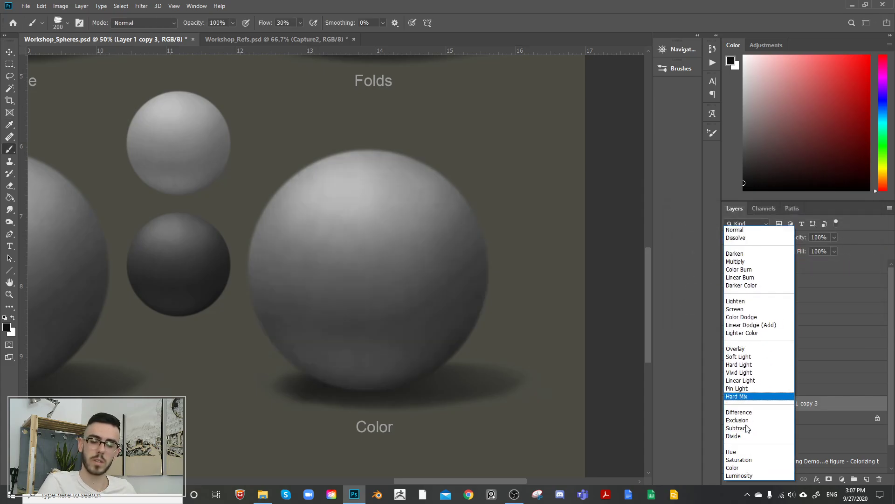
click(746, 469)
key(ctrl+b)
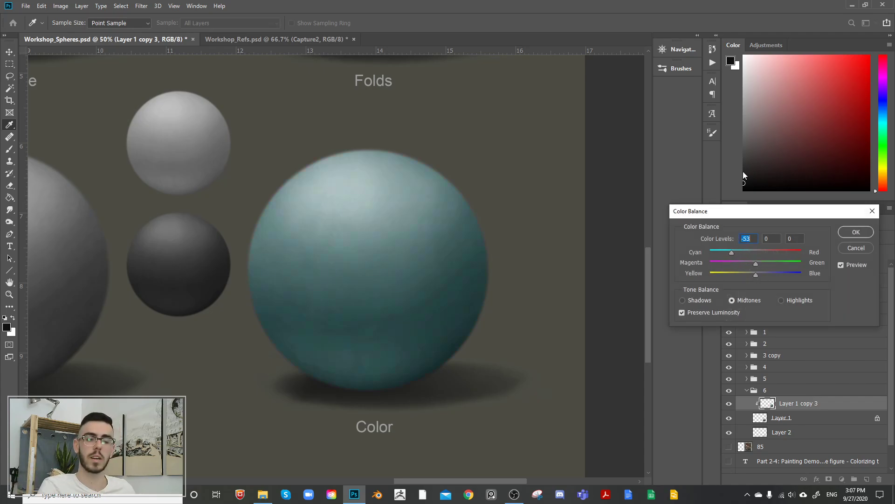
mouse_move(764, 278)
mouse_down()
mouse_move(776, 274)
mouse_move(741, 277)
mouse_move(766, 263)
mouse_up()
drag(732, 252, 761, 249)
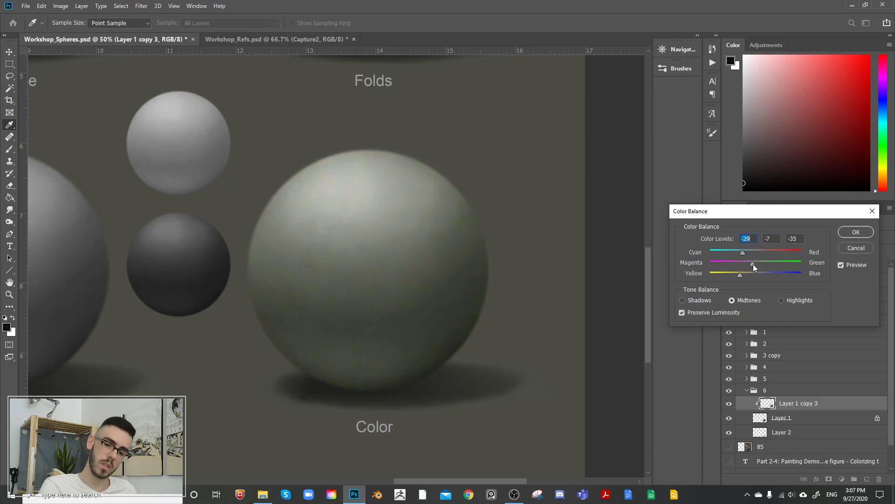
mouse_move(760, 264)
mouse_down()
mouse_move(751, 274)
mouse_move(768, 274)
mouse_up()
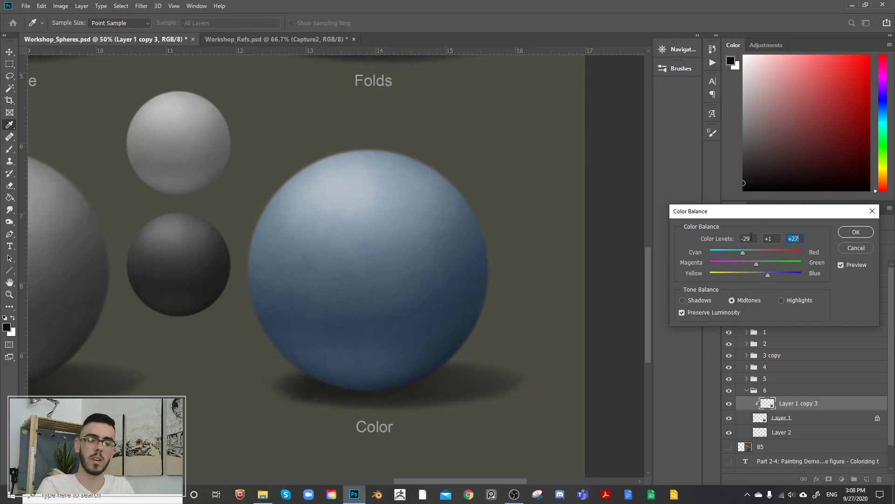
Step: Try a strongly saturated blue on the sphere with Color Balance levels -94, +1, +100
click(747, 251)
click(780, 273)
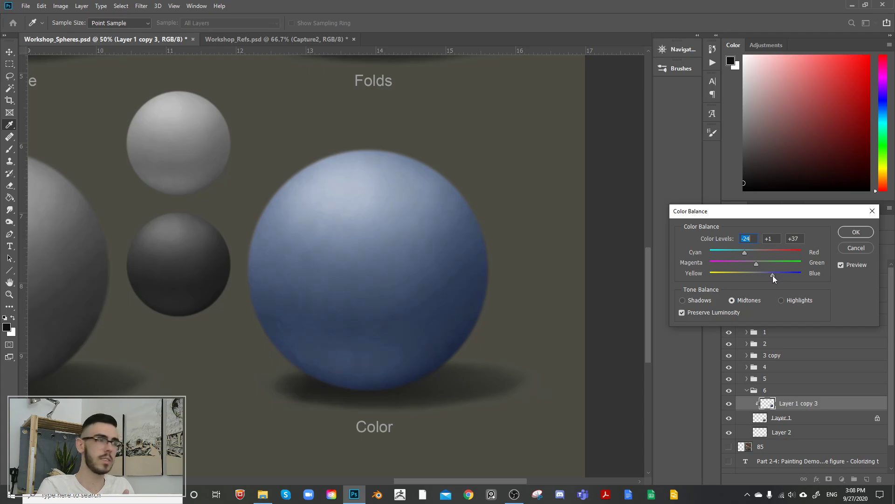
drag(773, 275, 804, 260)
drag(749, 251, 668, 264)
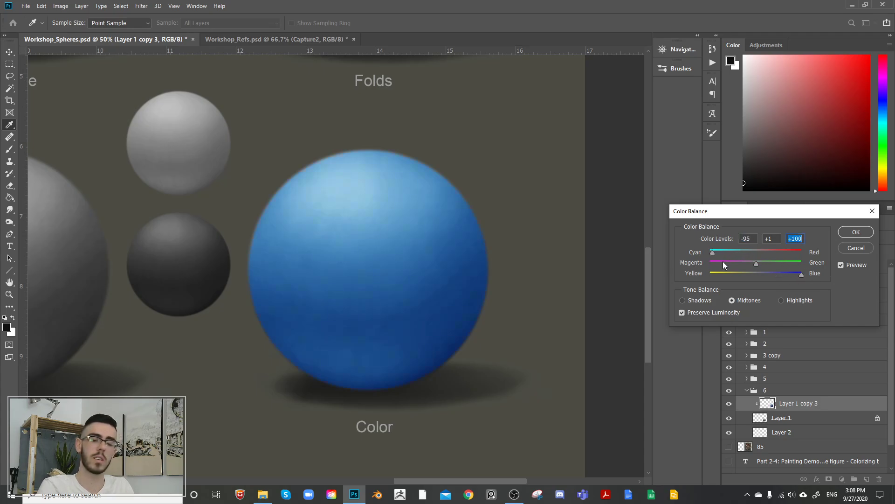
mouse_move(722, 261)
mouse_down()
mouse_move(735, 261)
mouse_move(691, 263)
mouse_move(729, 260)
mouse_up()
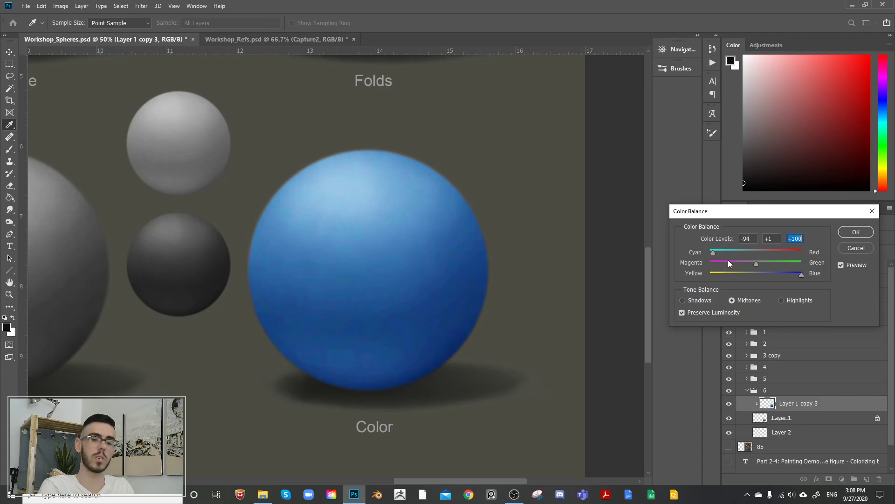
Step: Mute the sphere's blue tint to midtone Color Balance levels -27, -4, +43 and apply the adjustment
drag(799, 274, 776, 277)
drag(714, 252, 747, 248)
drag(778, 275, 783, 276)
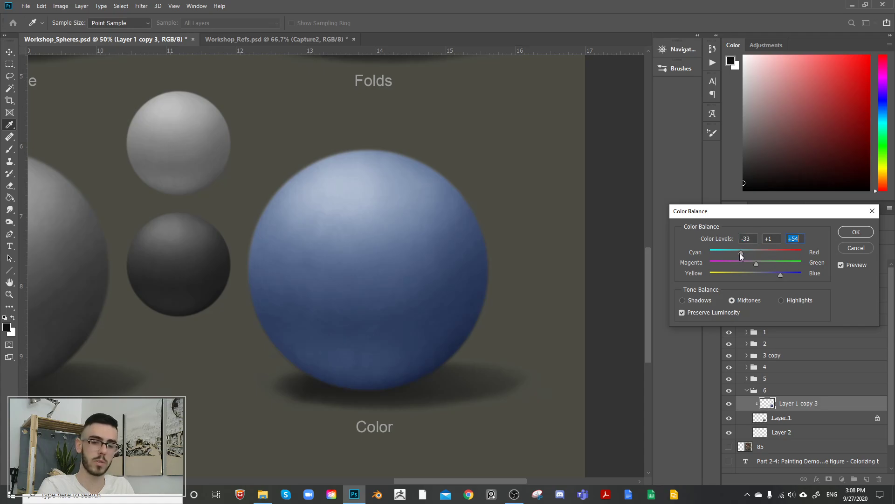
drag(740, 254, 739, 254)
drag(756, 264, 755, 269)
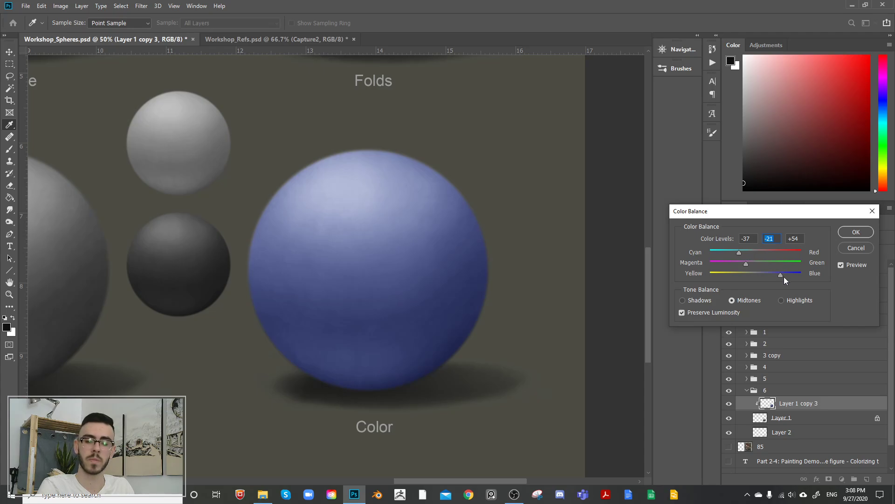
mouse_move(782, 276)
mouse_down()
mouse_move(754, 264)
mouse_move(774, 276)
mouse_up()
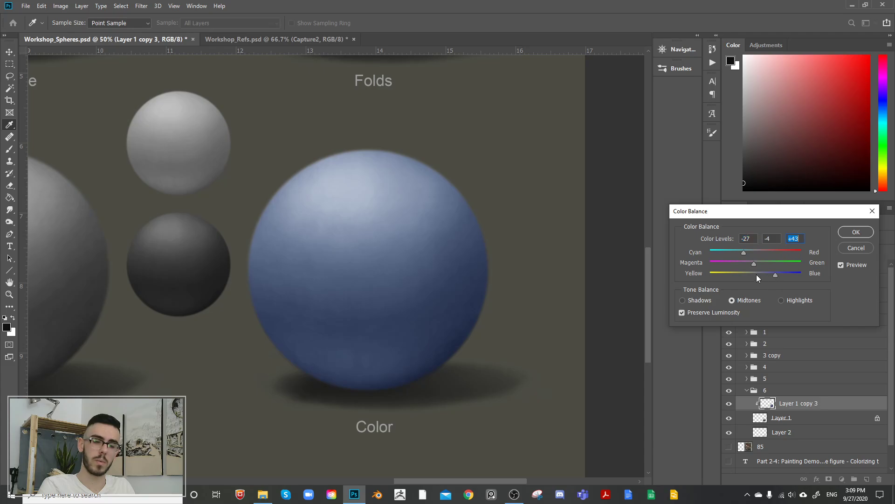
click(849, 236)
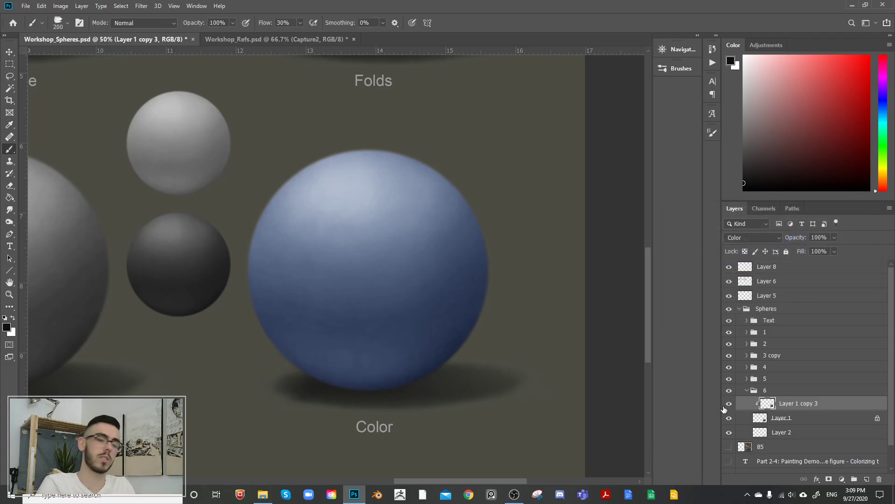
Step: Toggle the tinted copy's visibility repeatedly to compare the blue sphere with the gray one, leaving the copy visible
click(730, 404)
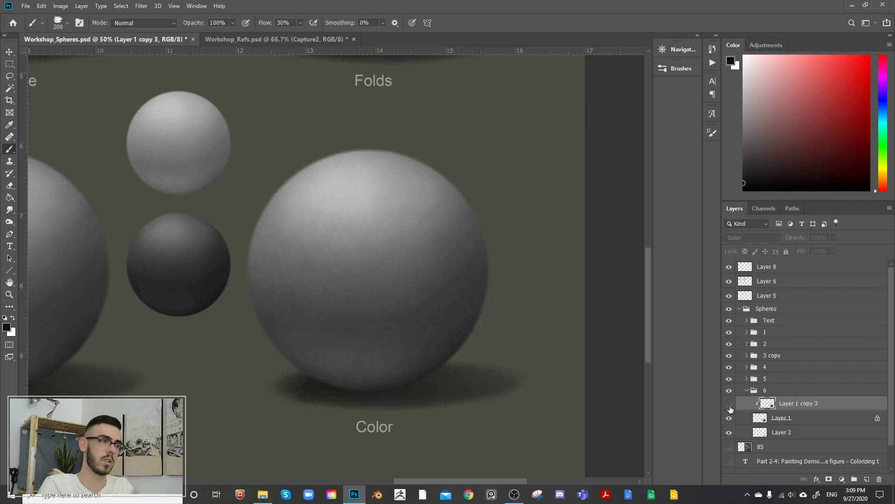
click(729, 404)
click(730, 404)
click(730, 404)
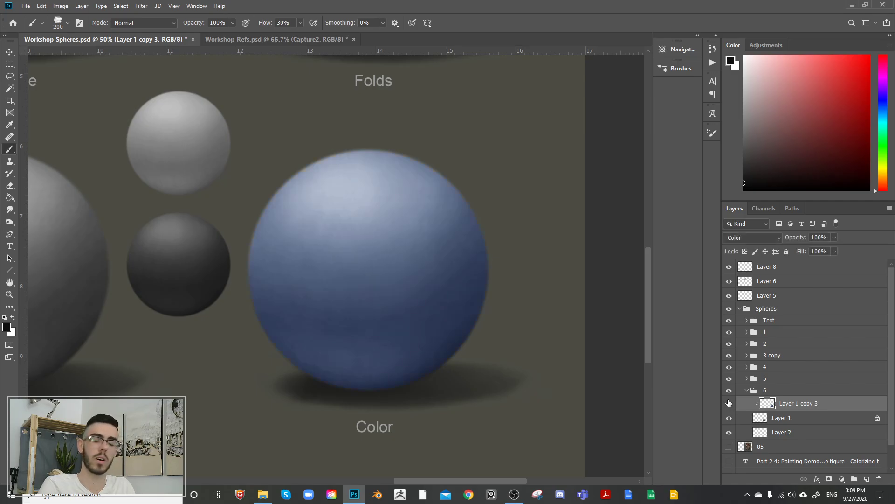
click(730, 403)
click(730, 404)
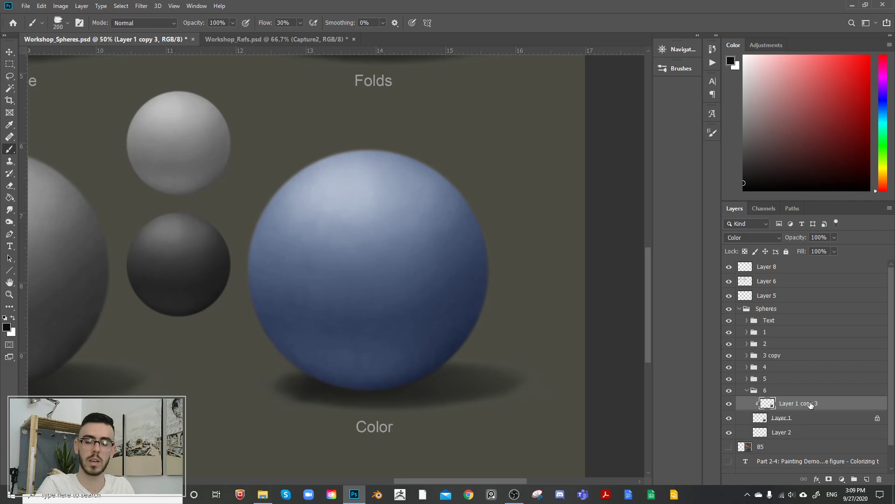
Step: Add a new layer above the tinted copy in group 6 and clip it to the sphere
click(867, 479)
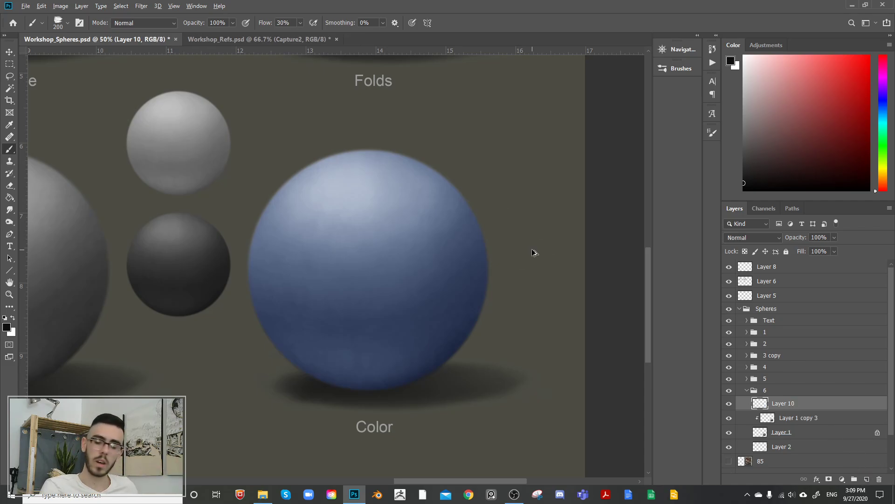
key(ctrl+alt+g)
Step: Try the Color blend mode on the new clipped layer, and undo the change
click(747, 238)
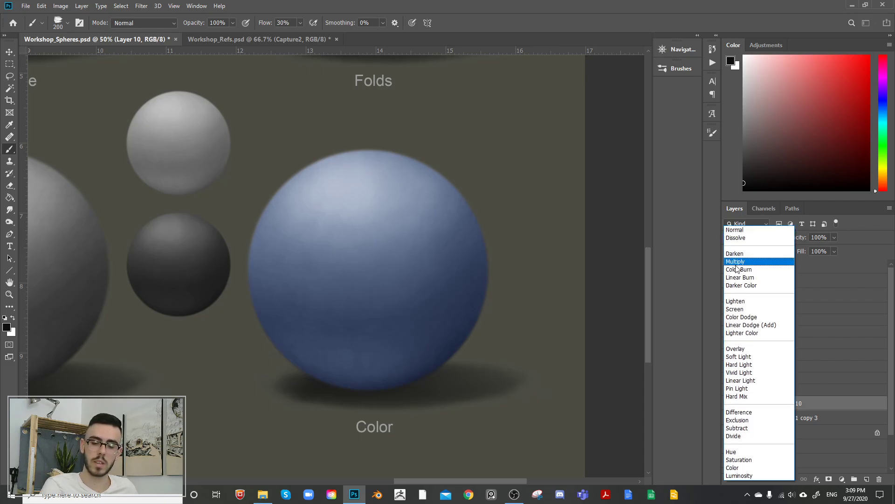
click(728, 466)
click(745, 235)
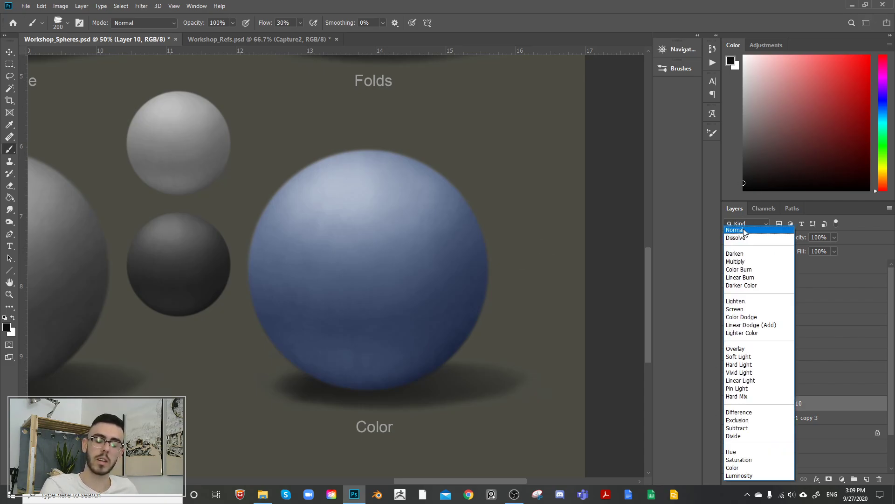
click(684, 241)
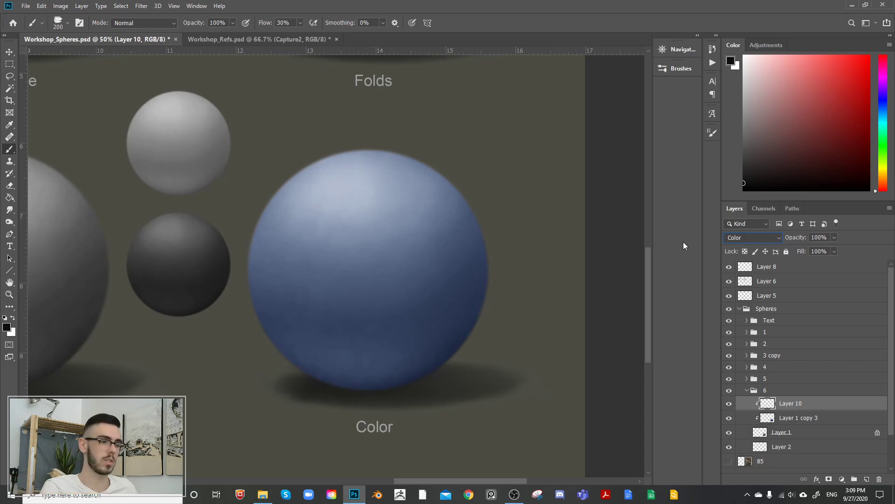
key(ctrl+z)
Step: Choose a soft round brush at 200 px for painting on the new clipped layer
click(681, 68)
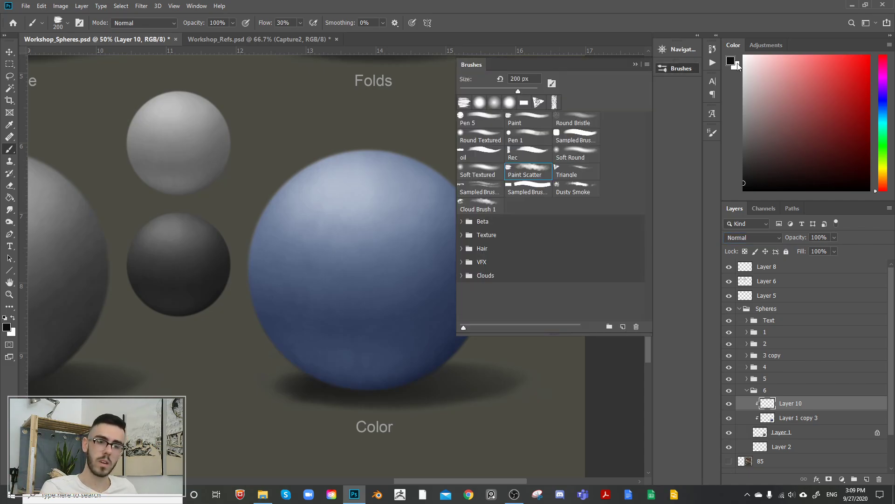
click(658, 132)
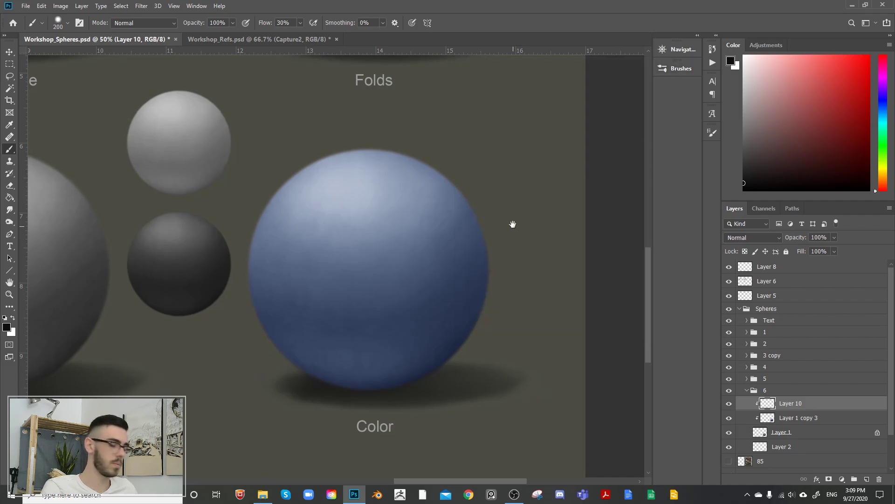
Step: Enlarge the soft brush to 400 px and check the available brush presets
key(bracketright)
key(bracketright)
key(bracketright)
key(bracketright)
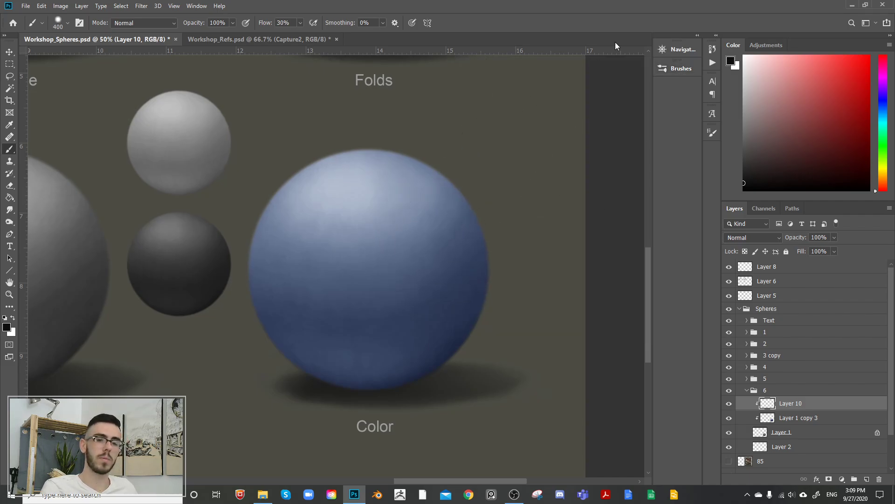
click(681, 68)
click(523, 89)
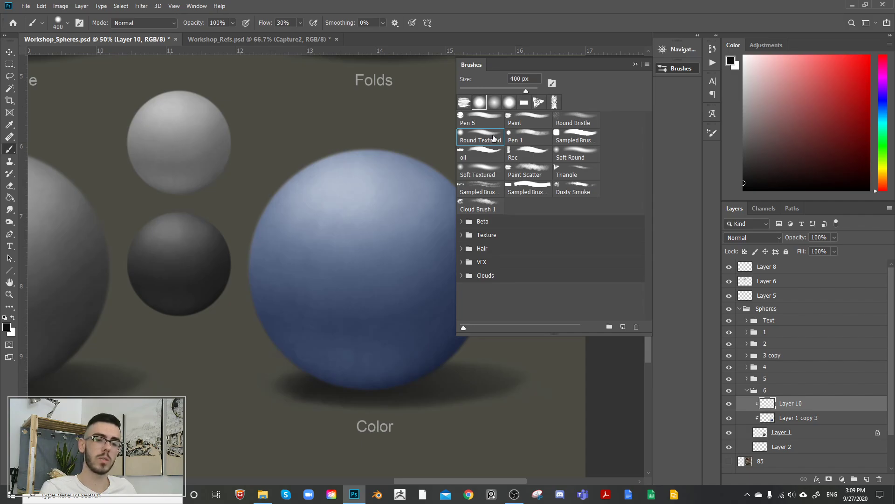
click(664, 69)
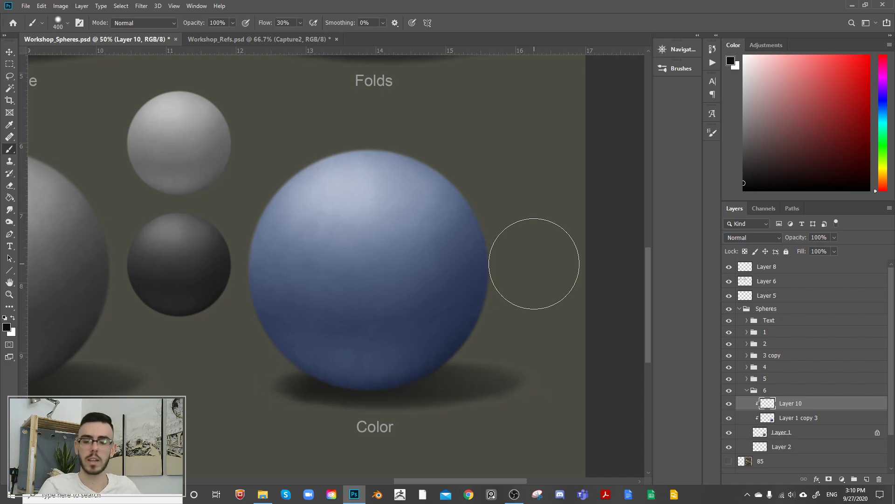
Step: Add a new layer at the top of group 6, try a dark 50 px stroke above the Color sphere, and undo it
click(867, 479)
key(bracketleft)
key(bracketleft)
key(bracketleft)
key(bracketleft)
key(bracketleft)
key(bracketleft)
key(bracketleft)
key(bracketleft)
key(bracketleft)
key(bracketleft)
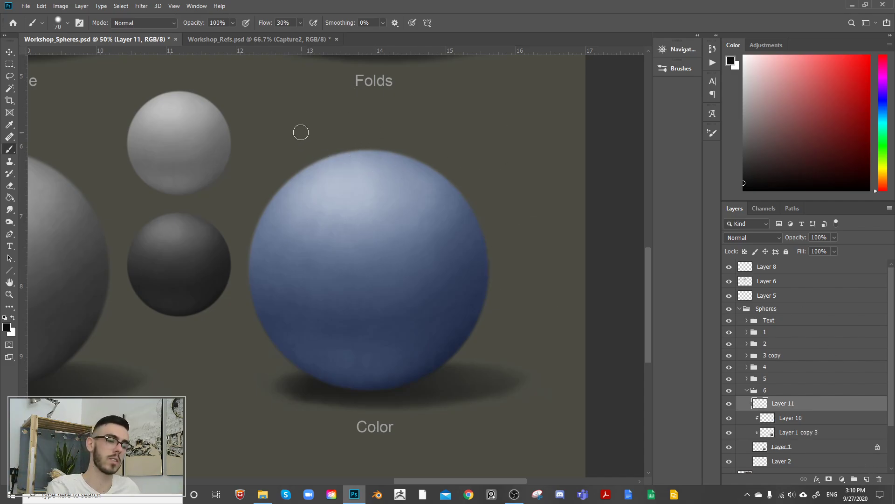
key(bracketleft)
key(bracketleft)
mouse_move(265, 120)
mouse_down()
mouse_move(362, 137)
mouse_move(497, 101)
mouse_up()
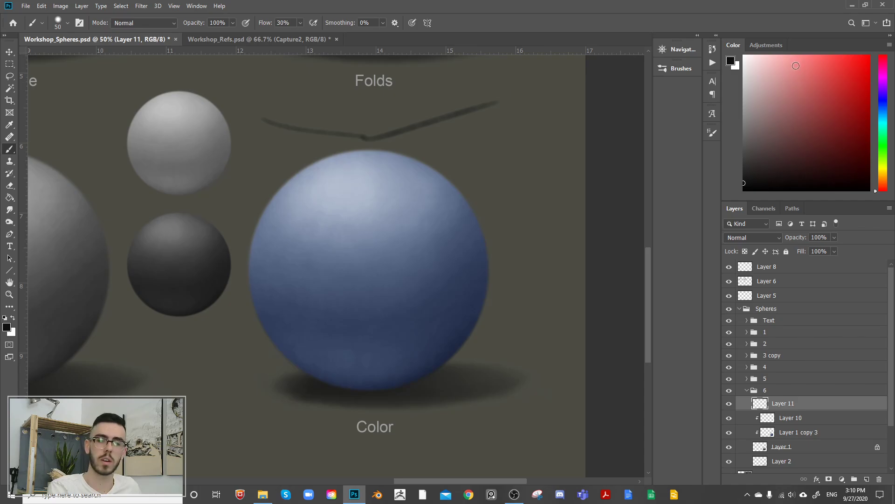
key(ctrl+z)
Step: Draw four light peach arrows with a 25 px brush, slanting down to the Color sphere's upper edge to show the light direction
click(790, 61)
click(884, 180)
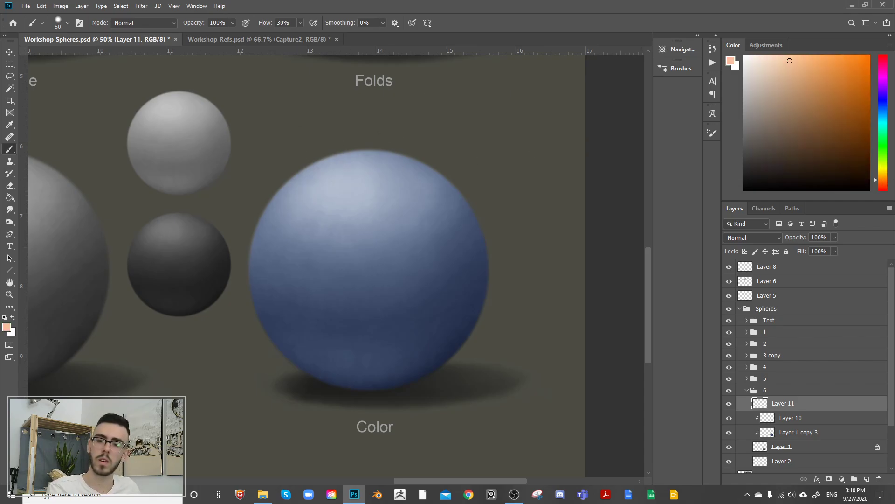
click(785, 62)
key(bracketleft)
key(bracketleft)
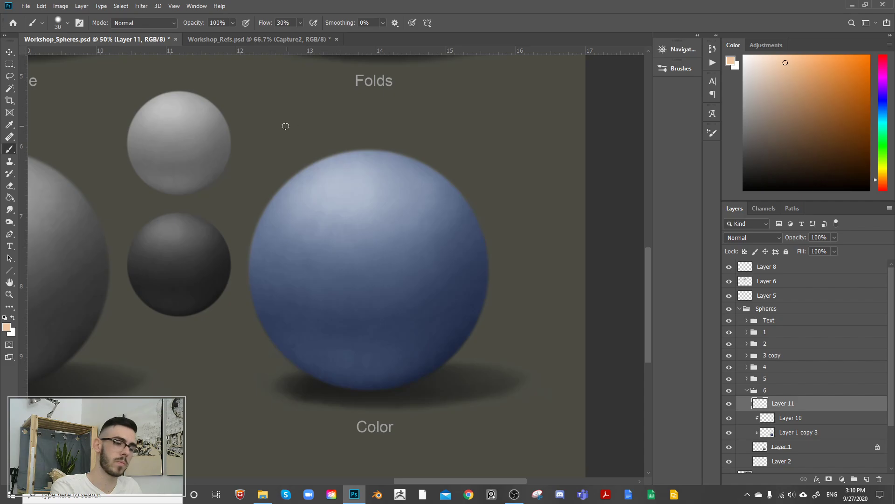
key(bracketleft)
drag(243, 82, 313, 139)
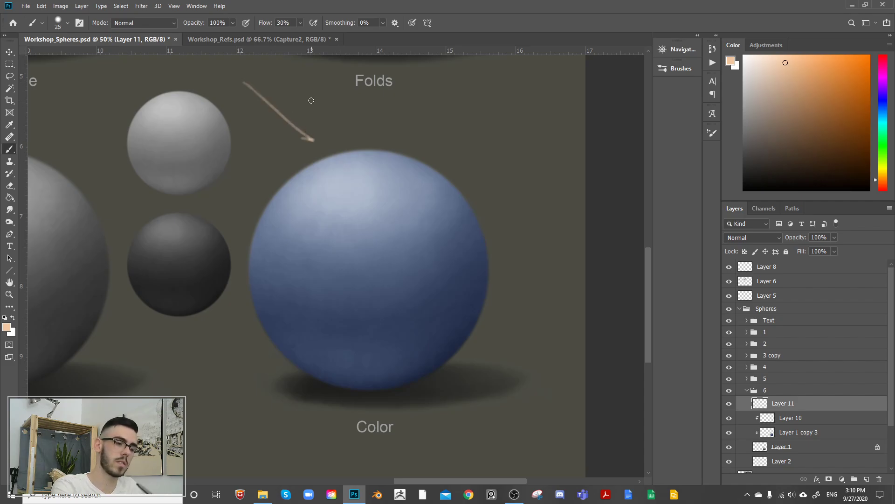
drag(293, 69, 347, 128)
drag(235, 120, 279, 162)
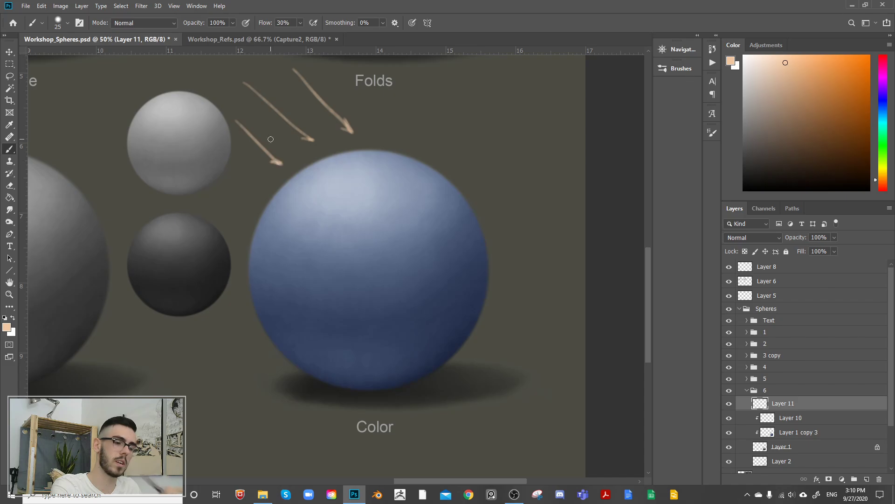
drag(327, 65, 442, 182)
Step: Extend the longest light ray with a thin arrow that grazes the sphere's upper-right edge and continues past it
key(bracketleft)
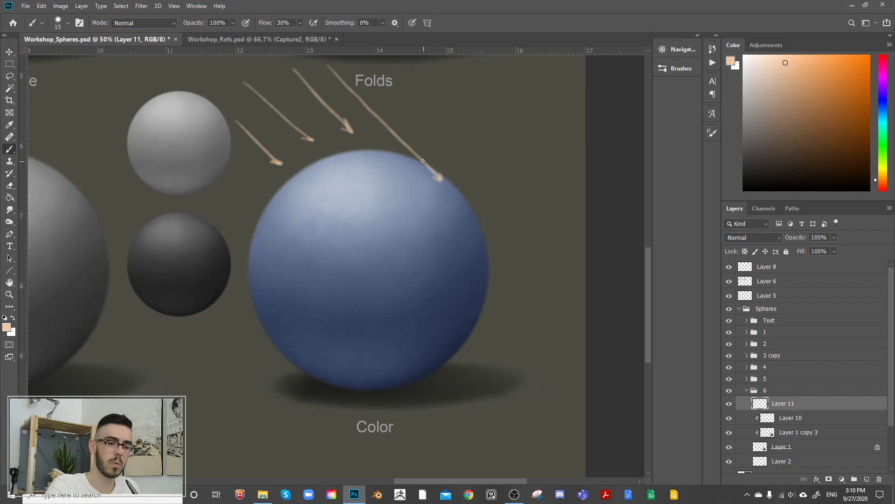
key(bracketright)
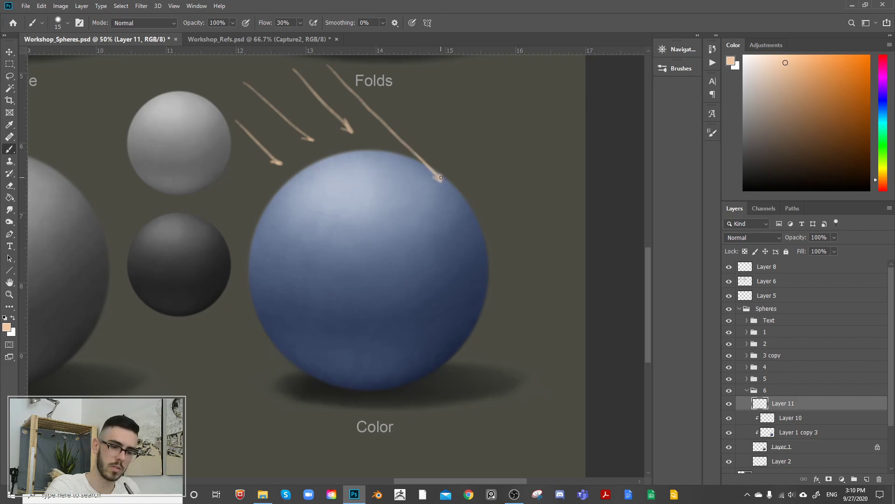
key(bracketright)
drag(446, 185, 530, 247)
drag(515, 231, 530, 247)
key(bracketleft)
drag(441, 183, 494, 220)
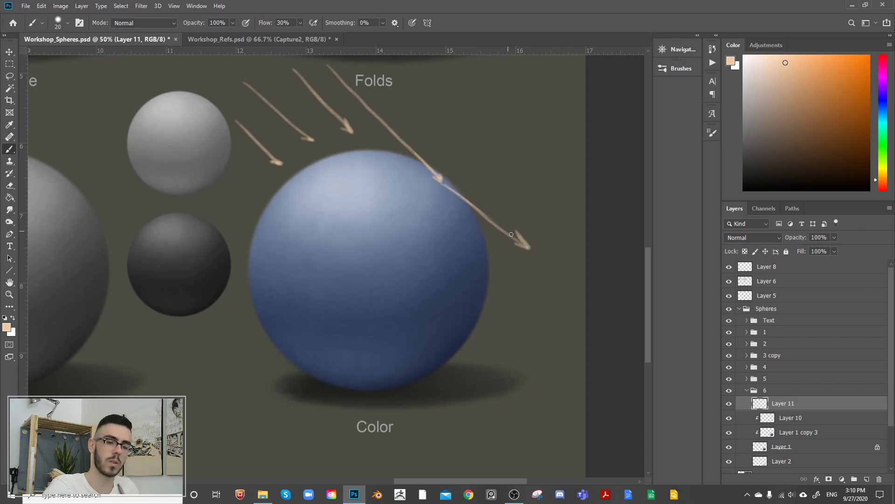
Step: Paint a soft reddish-orange glow along the sphere's upper-right edge where the light ray grazes it
key(bracketright)
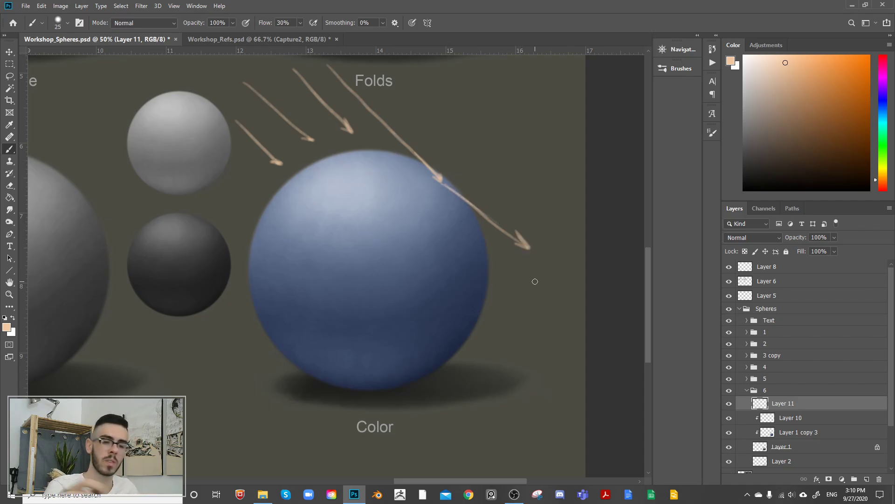
click(883, 186)
mouse_move(804, 69)
mouse_down()
mouse_move(816, 66)
mouse_move(820, 89)
mouse_up()
key(bracketright)
key(bracketright)
Step: Adjust the brush size to 150 px and delete the layer holding the arrows and glow
key(bracketright)
key(bracketright)
key(bracketright)
key(bracketright)
key(bracketright)
key(bracketright)
key(bracketright)
key(bracketright)
key(bracketright)
key(bracketright)
key(bracketright)
key(bracketright)
drag(446, 185, 483, 218)
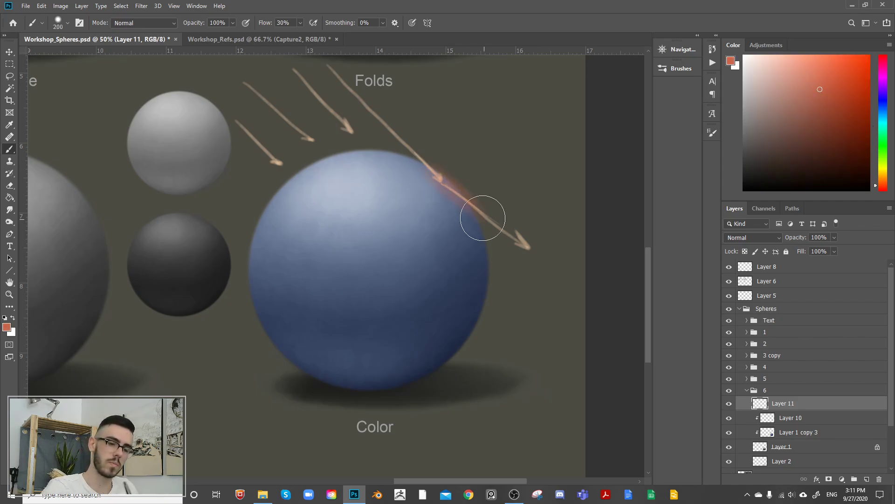
key(bracketleft)
key(bracketleft)
key(bracketleft)
drag(429, 169, 493, 232)
key(bracketright)
key(bracketright)
key(bracketright)
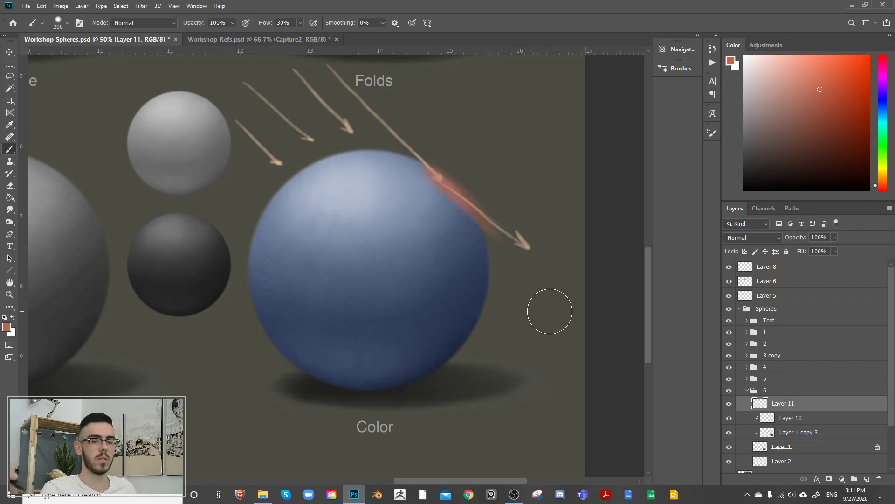
key(bracketright)
key(bracketright)
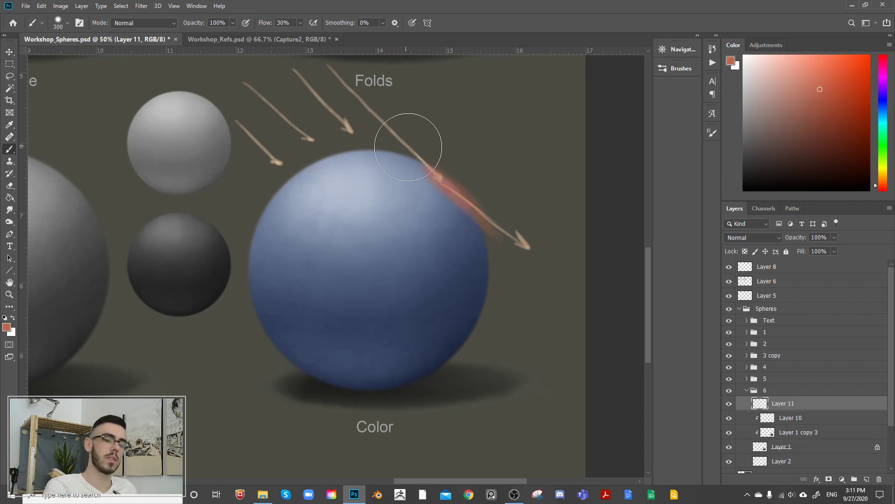
key(bracketleft)
key(bracketleft)
key(bracketleft)
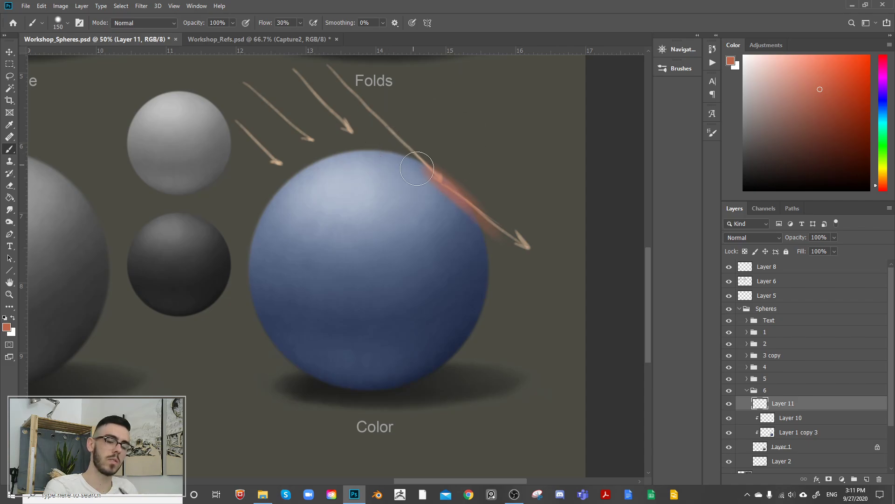
key(bracketleft)
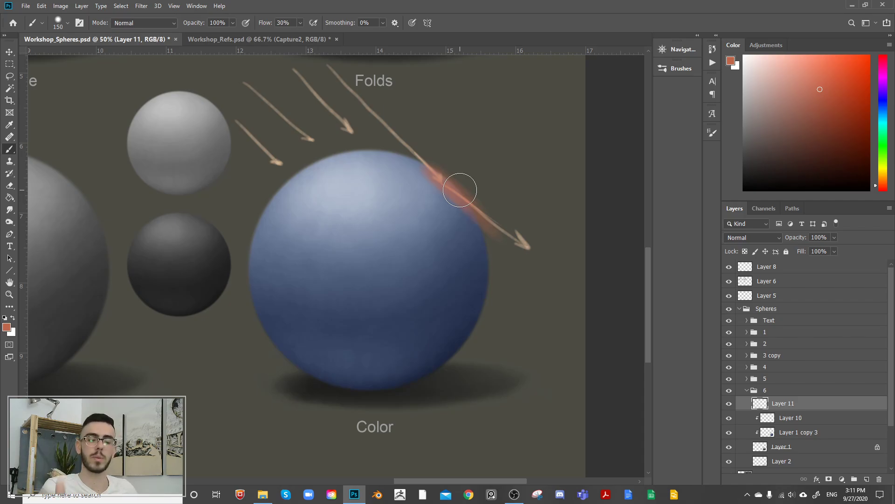
key(Delete)
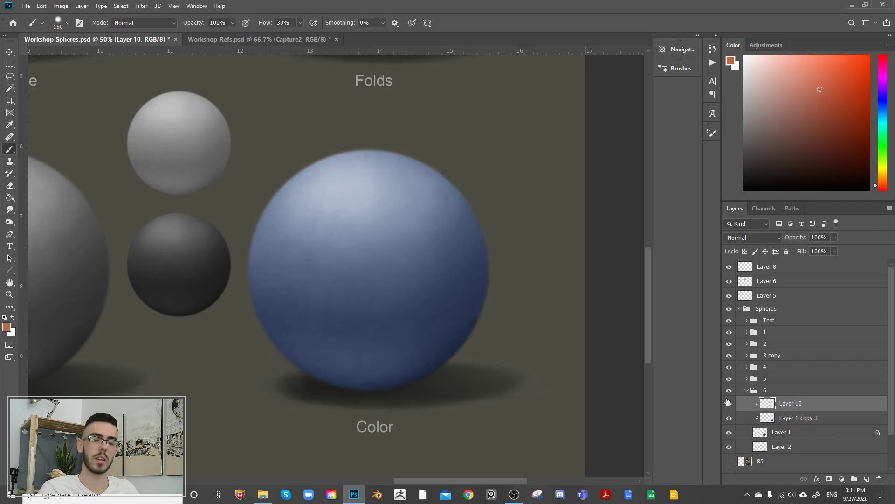
Step: Shift the painting color's hue to red and discard the extra blank layer added above Layer 10
click(867, 479)
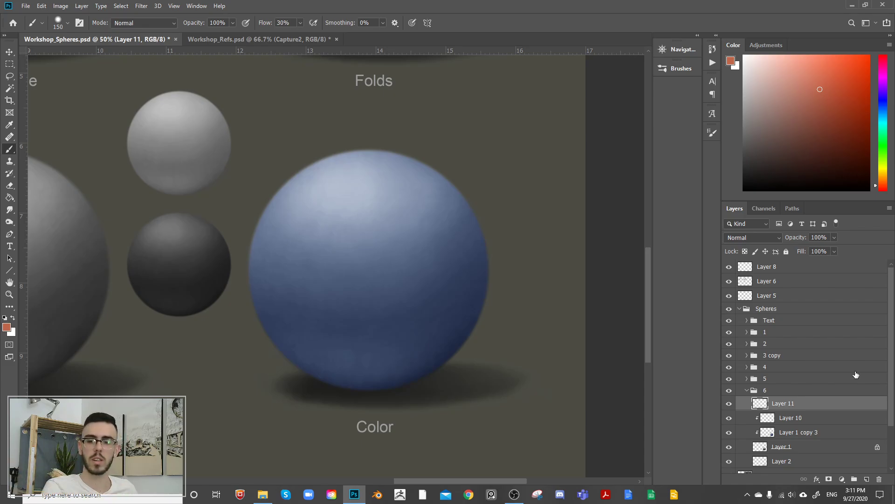
click(886, 192)
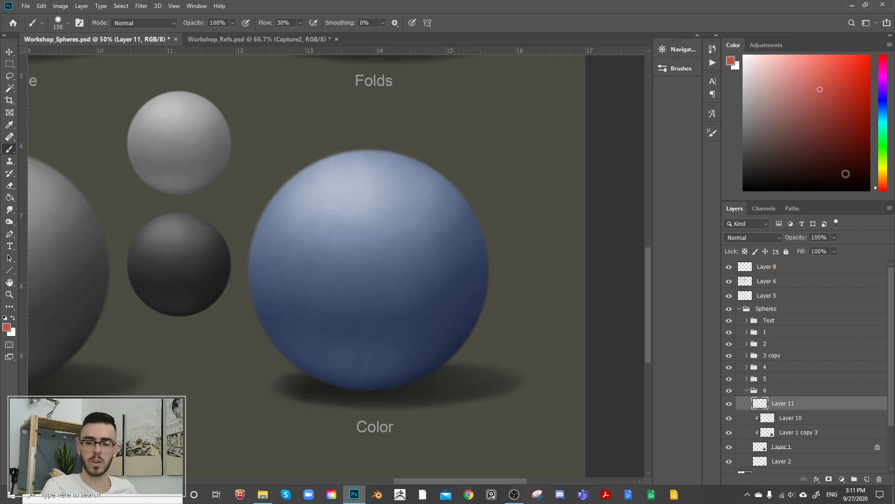
click(780, 417)
click(788, 403)
key(Delete)
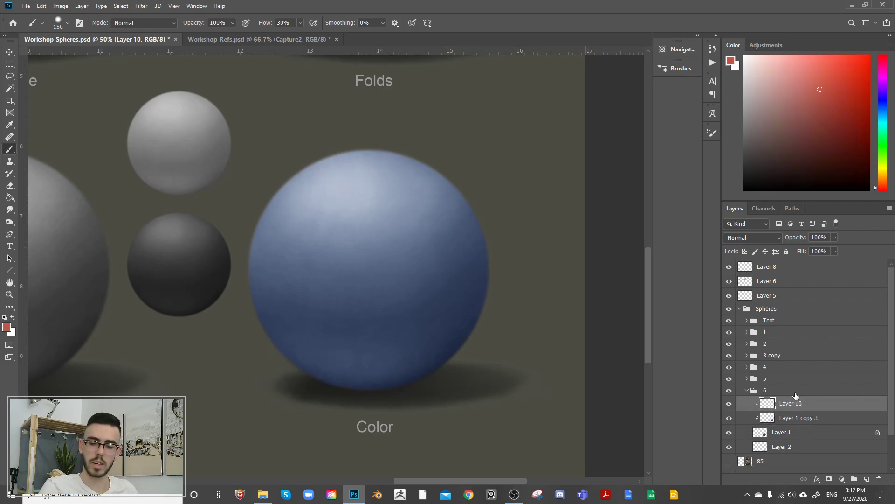
Step: Paint coral red across the middle of the blue sphere on Layer 10 with an 800 px soft brush
click(821, 82)
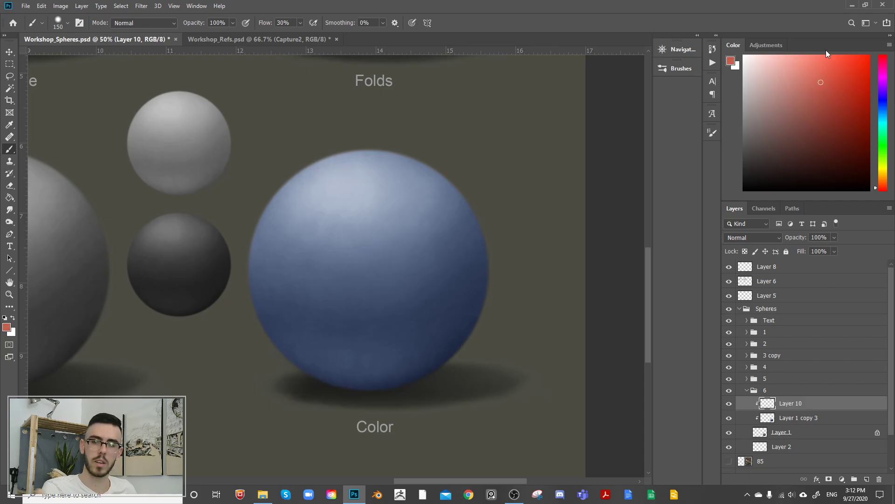
click(823, 82)
key(bracketright)
key(bracketright)
key(bracketright)
key(bracketright)
key(bracketright)
key(bracketright)
key(bracketright)
key(bracketright)
key(bracketright)
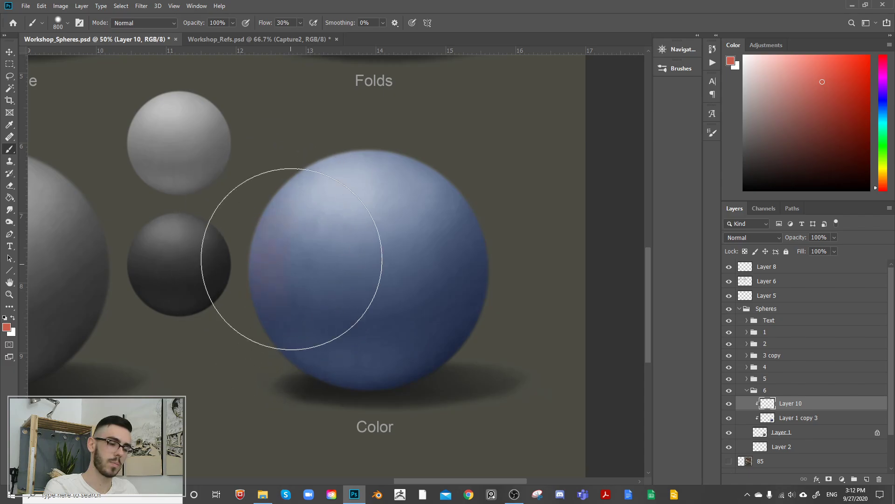
mouse_move(299, 240)
mouse_down()
mouse_move(320, 320)
mouse_move(370, 285)
mouse_move(483, 269)
mouse_up()
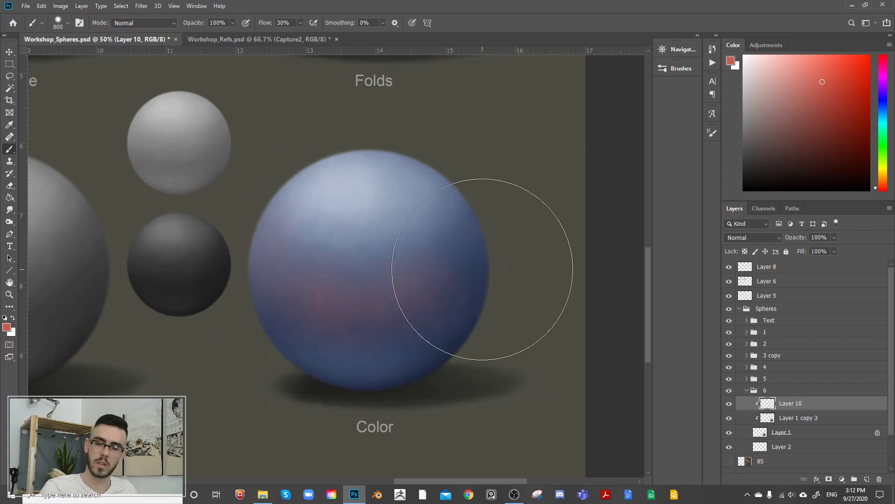
Step: Set Layer 10 to the Color blend mode and brush more red over most of the sphere
click(753, 238)
click(739, 471)
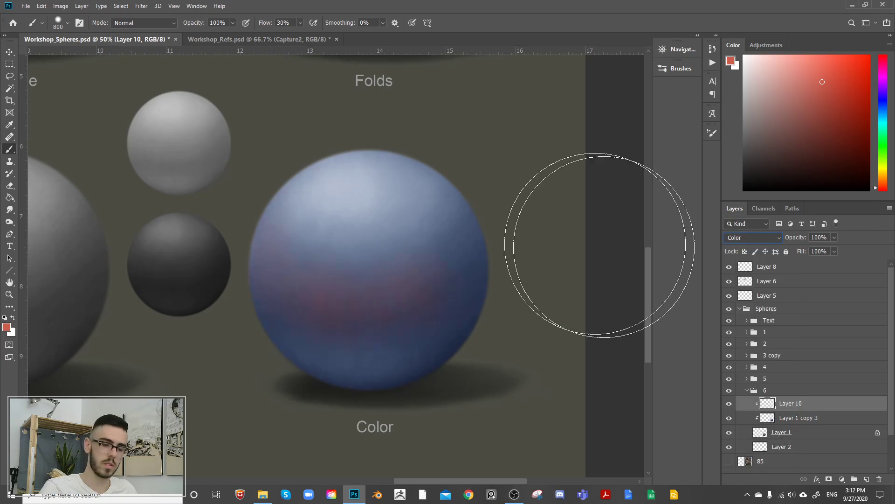
mouse_move(279, 220)
mouse_down()
mouse_move(300, 292)
mouse_move(314, 261)
mouse_move(335, 287)
mouse_move(365, 268)
mouse_move(428, 284)
mouse_move(467, 269)
mouse_move(474, 204)
mouse_move(391, 284)
mouse_move(332, 282)
mouse_move(435, 177)
mouse_move(272, 185)
mouse_move(266, 201)
mouse_move(472, 241)
mouse_move(417, 197)
mouse_move(298, 199)
mouse_move(358, 223)
mouse_move(452, 153)
mouse_move(245, 236)
mouse_move(415, 371)
mouse_move(339, 391)
mouse_move(429, 327)
mouse_move(419, 400)
mouse_move(488, 231)
mouse_up()
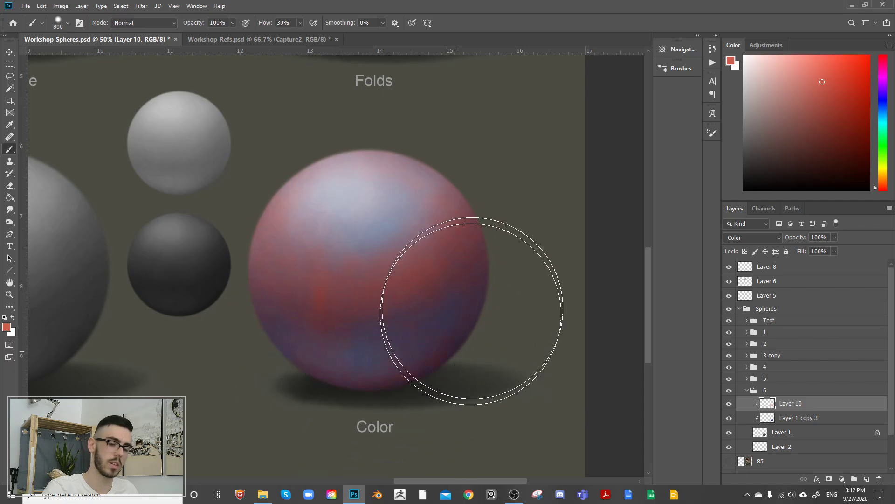
key(bracketright)
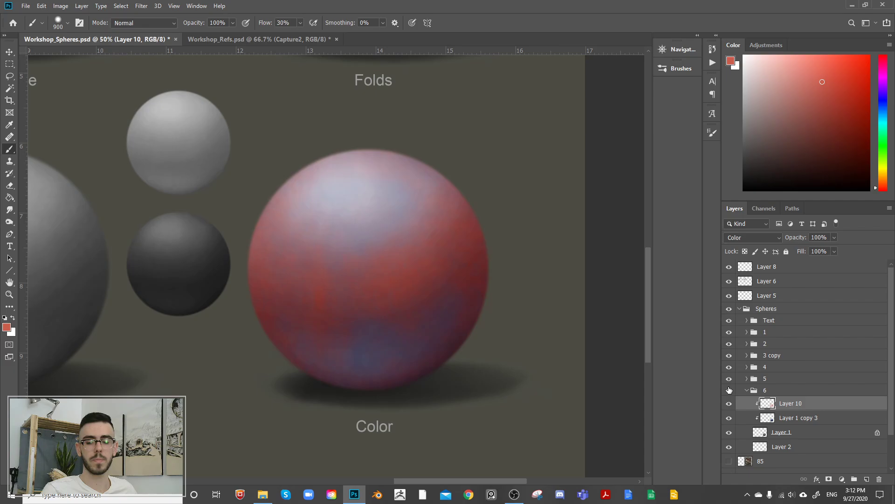
Step: Toggle the visibility of Layer 1 copy 3 and Layer 10 to compare the sphere's color layers, leaving both visible
click(729, 419)
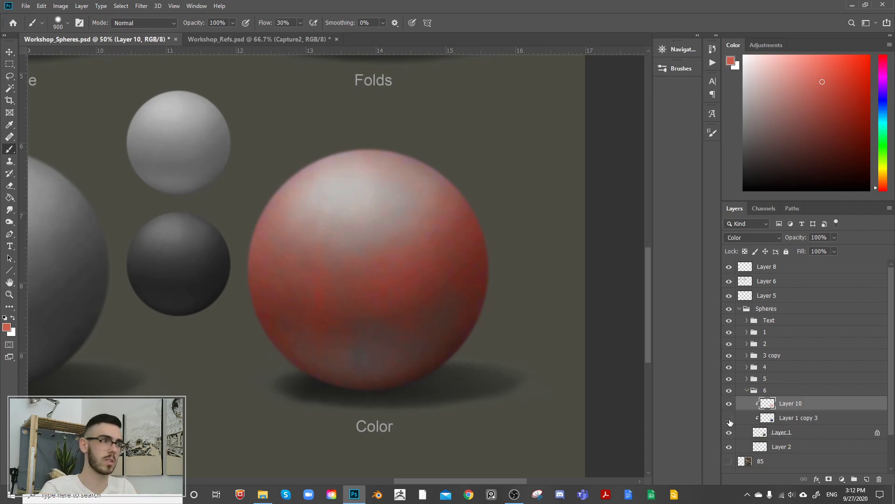
click(729, 419)
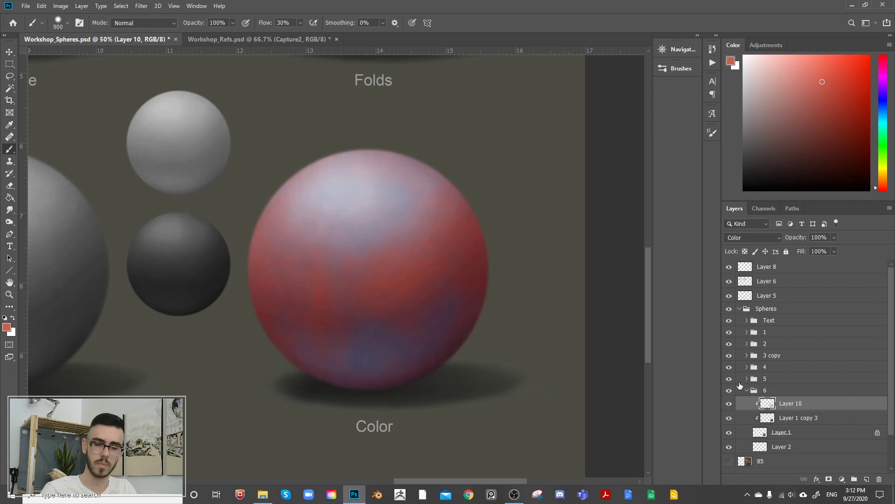
click(728, 418)
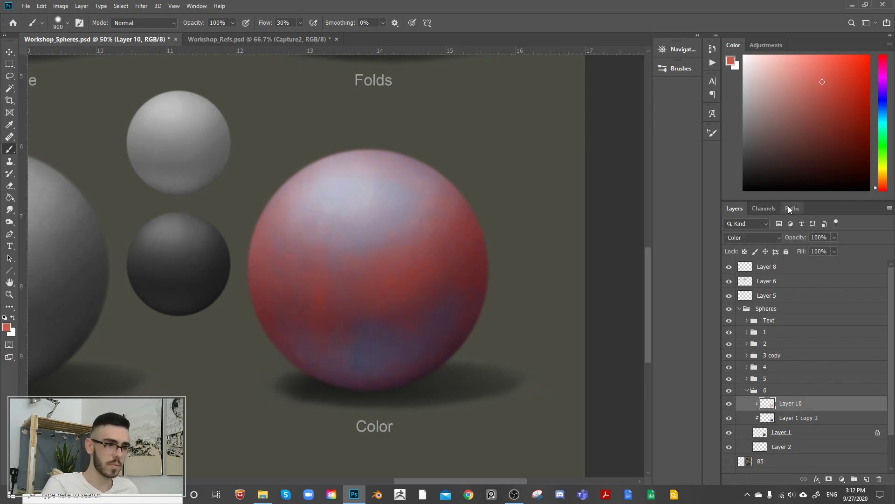
click(729, 402)
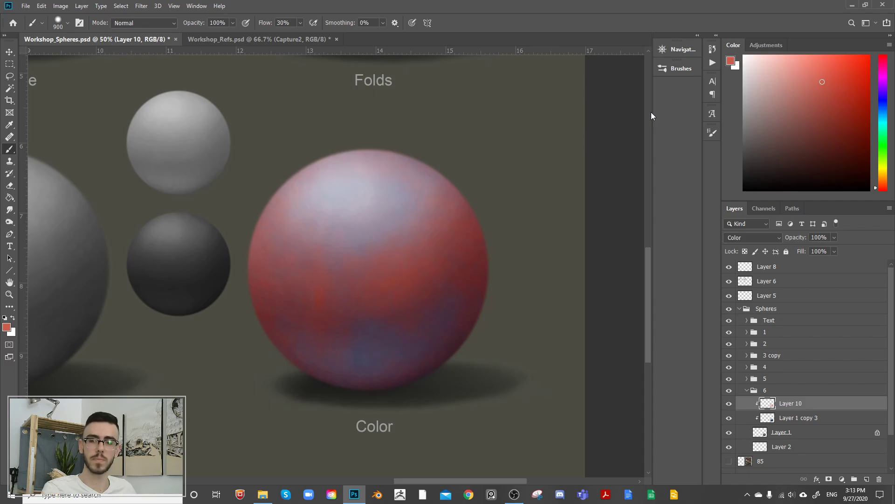
Step: Shift the painting color's hue from red to a yellow-orange
click(884, 184)
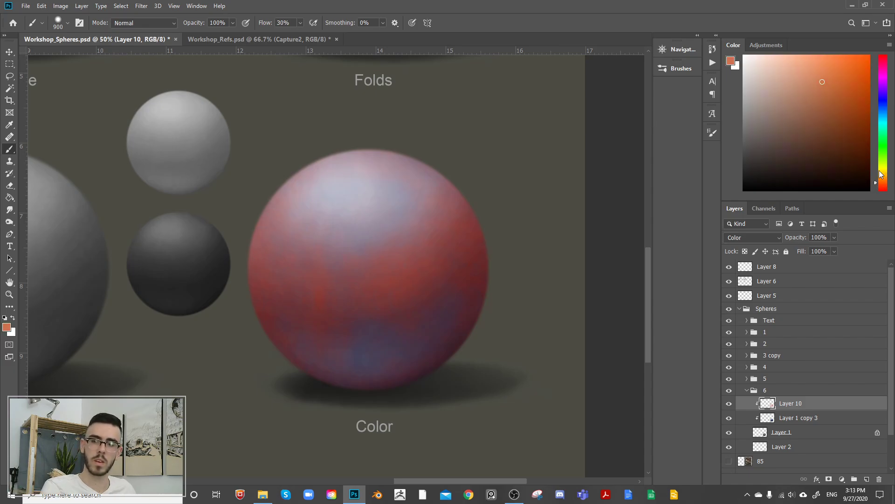
click(885, 188)
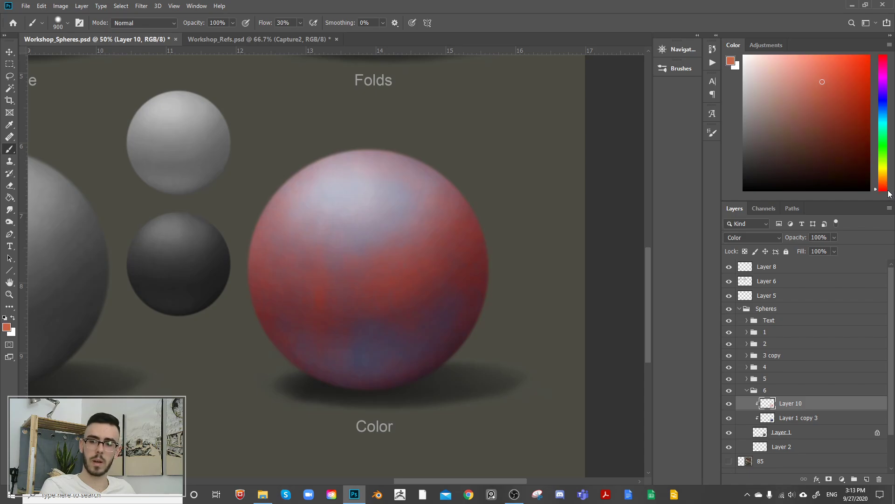
mouse_move(887, 190)
mouse_down()
mouse_move(884, 179)
mouse_move(887, 204)
mouse_move(889, 103)
mouse_move(889, 194)
mouse_move(890, 110)
mouse_move(888, 187)
mouse_move(887, 146)
mouse_move(889, 183)
mouse_move(888, 175)
mouse_up()
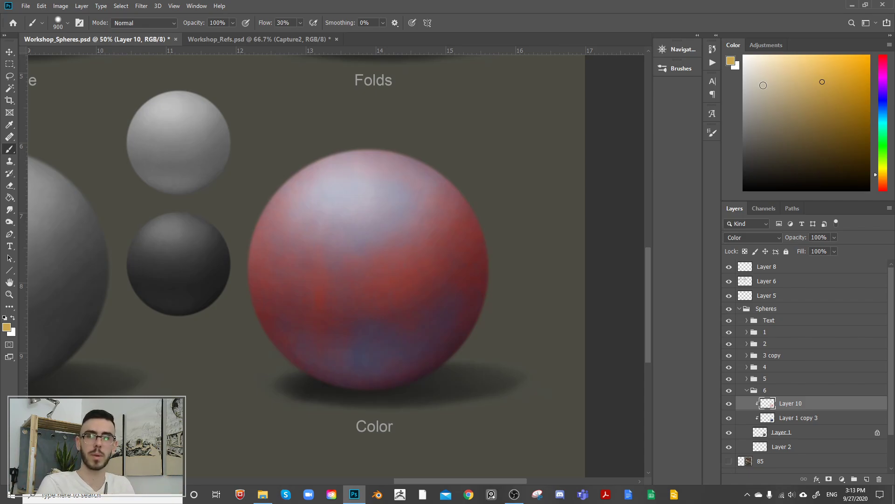
Step: Pick a light orange and brush it over the upper middle of the Color sphere on Layer 10 with a 700 px, then 600 px brush
click(880, 189)
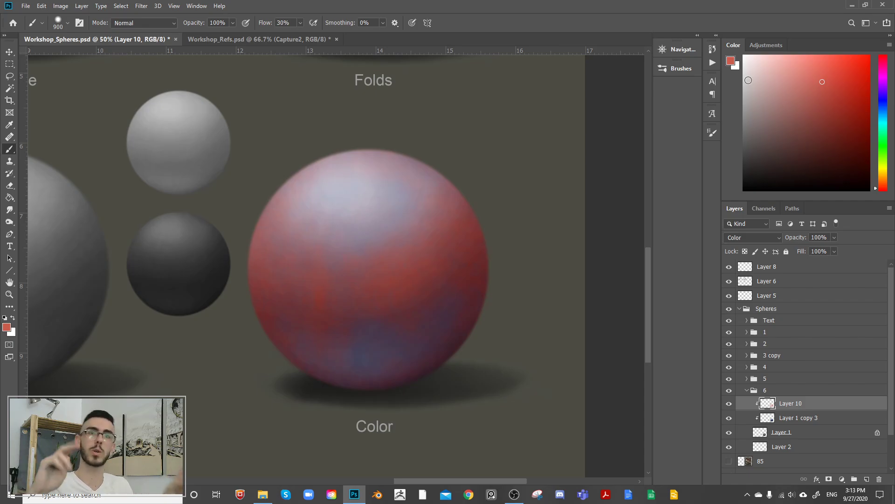
drag(882, 187, 885, 187)
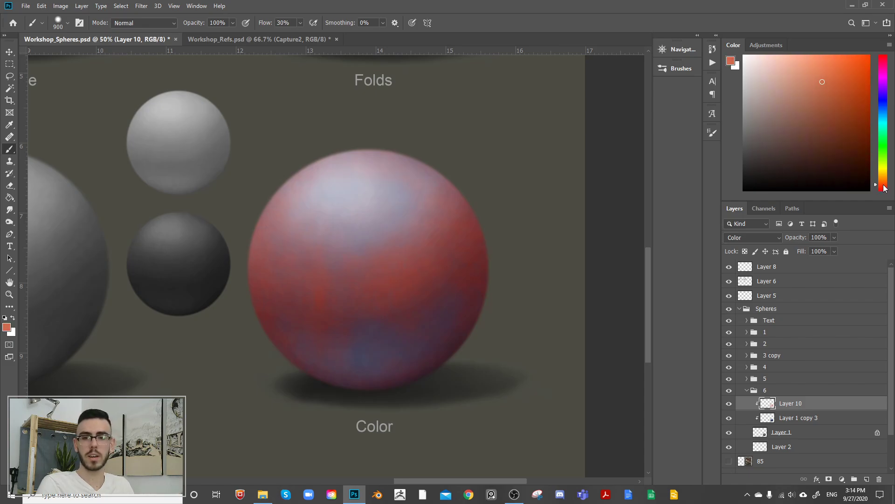
click(798, 75)
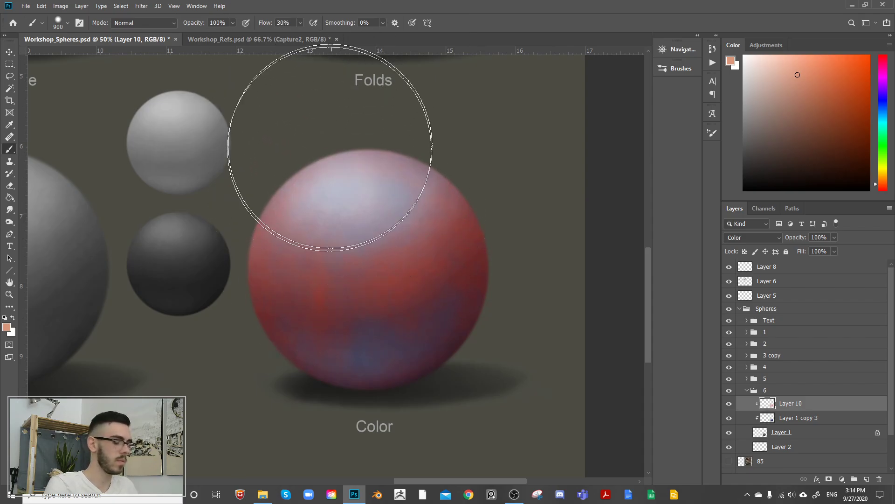
key(bracketleft)
key(bracketleft)
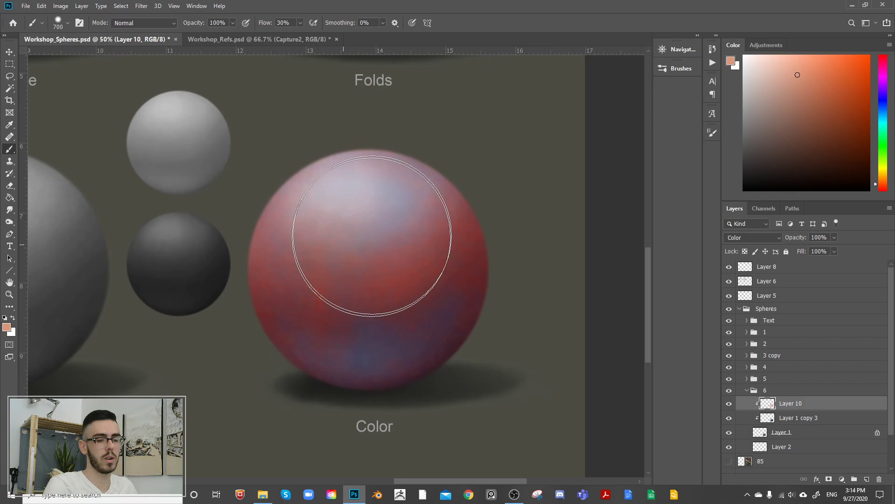
key(bracketleft)
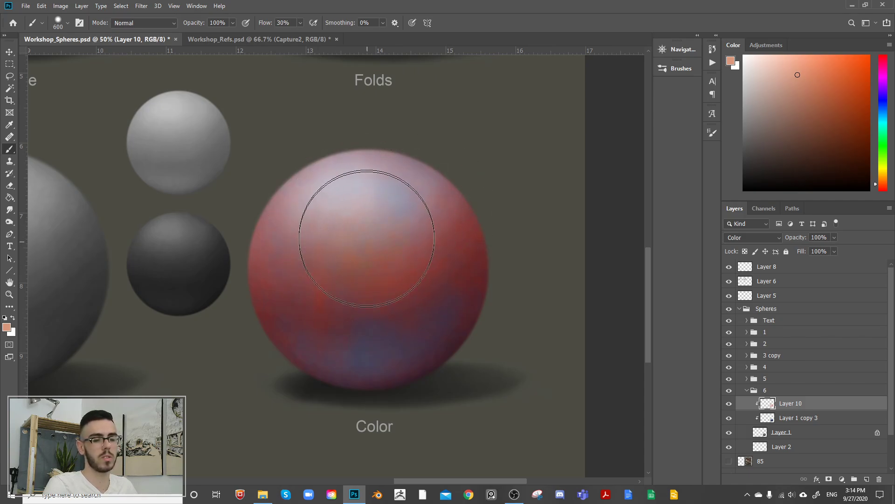
Step: Switch to a paler peach and brush it over the sphere's highlight and upper sides with 400 to 600 px brush sizes
click(775, 77)
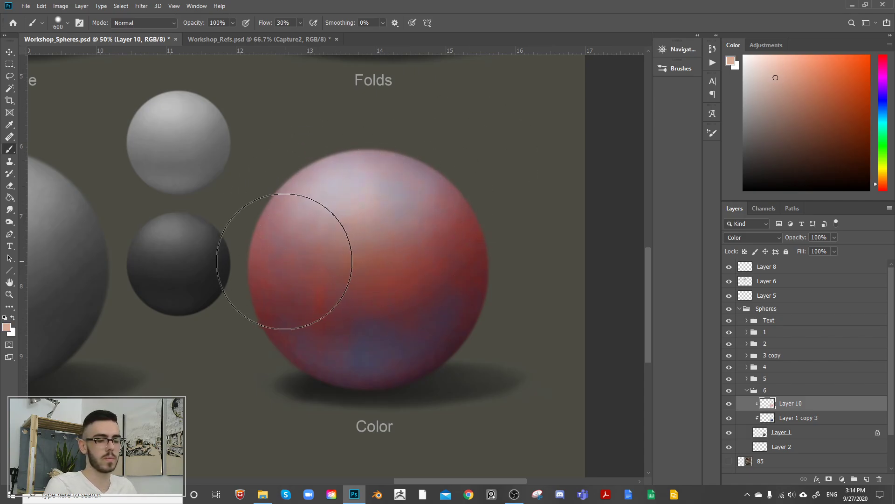
key(bracketleft)
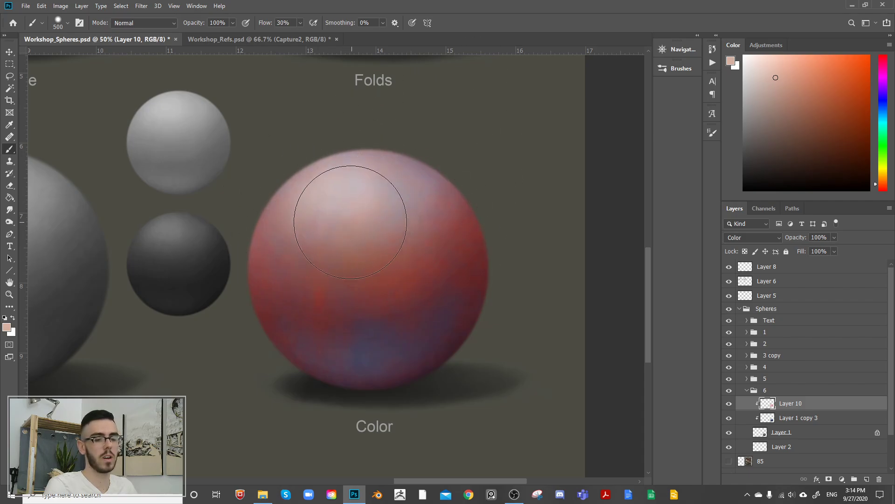
key(bracketleft)
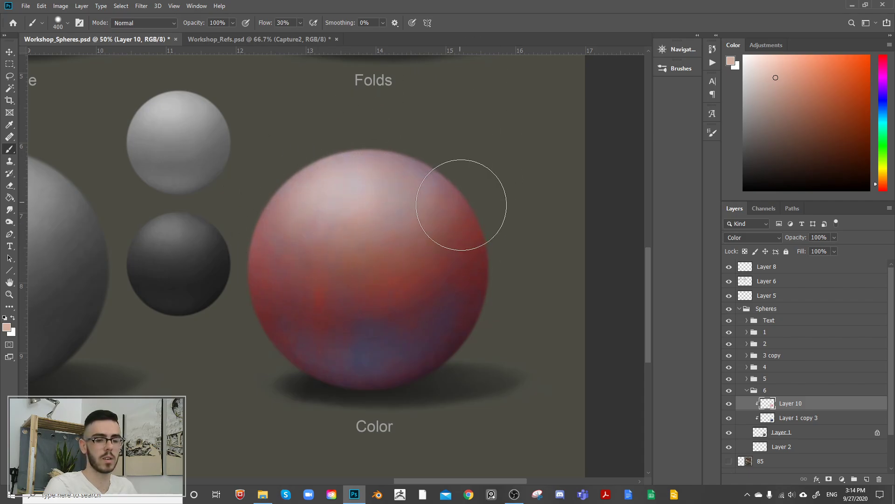
key(bracketright)
key(bracketright)
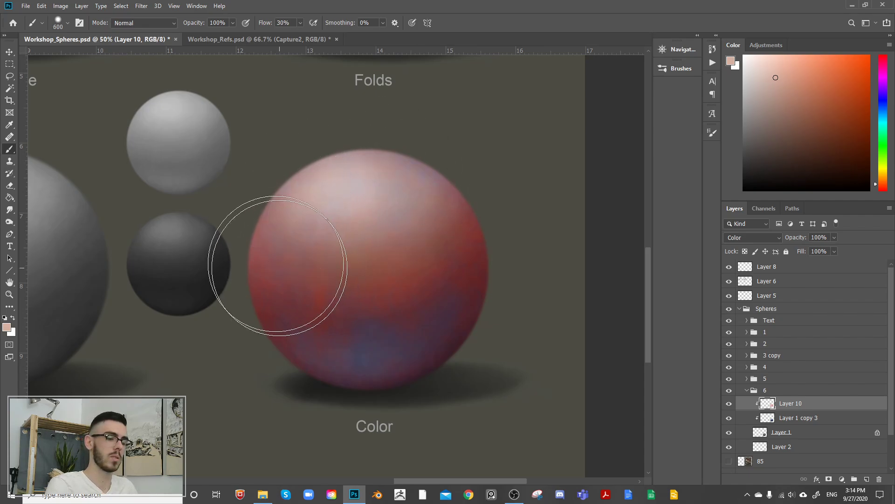
Step: Brush the pale peach over the blue patches in the sphere's lower half and across its middle, varying the brush between 400 and 600 px
key(bracketleft)
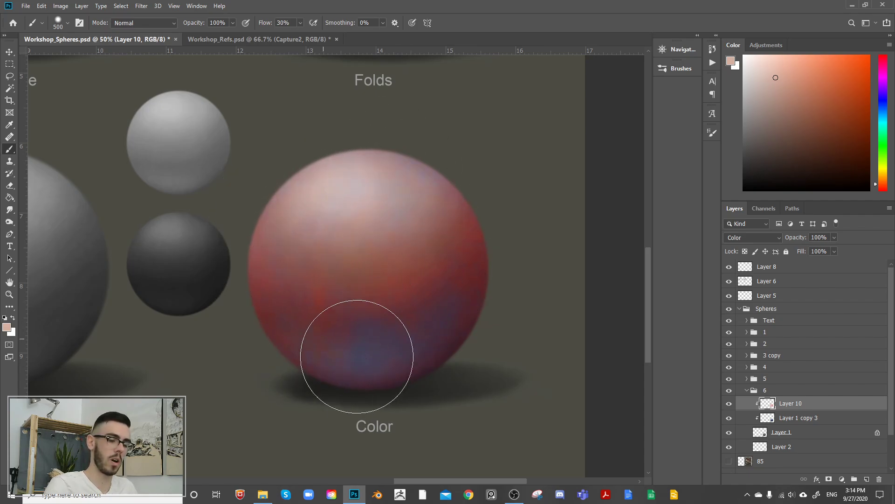
mouse_move(357, 356)
mouse_down()
mouse_move(387, 360)
mouse_move(357, 317)
mouse_move(377, 340)
mouse_move(418, 345)
mouse_move(456, 313)
mouse_up()
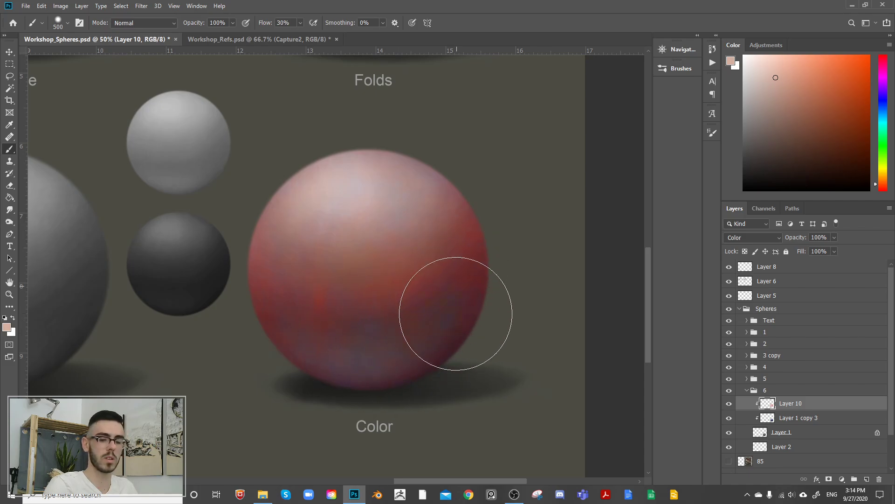
key(bracketright)
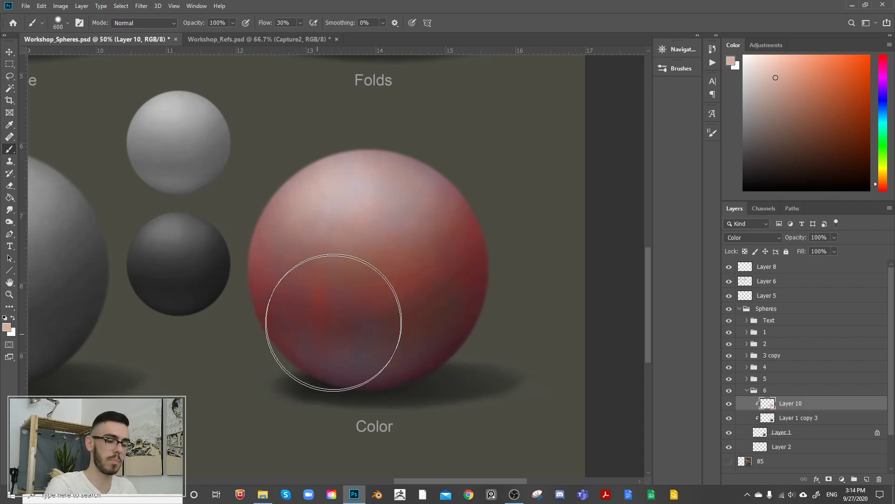
key(bracketleft)
key(bracketleft)
mouse_move(320, 296)
mouse_down()
mouse_move(389, 337)
mouse_move(449, 265)
mouse_move(315, 308)
mouse_move(363, 290)
mouse_move(438, 183)
mouse_move(395, 292)
mouse_move(438, 278)
mouse_move(453, 260)
mouse_move(473, 283)
mouse_move(460, 236)
mouse_up()
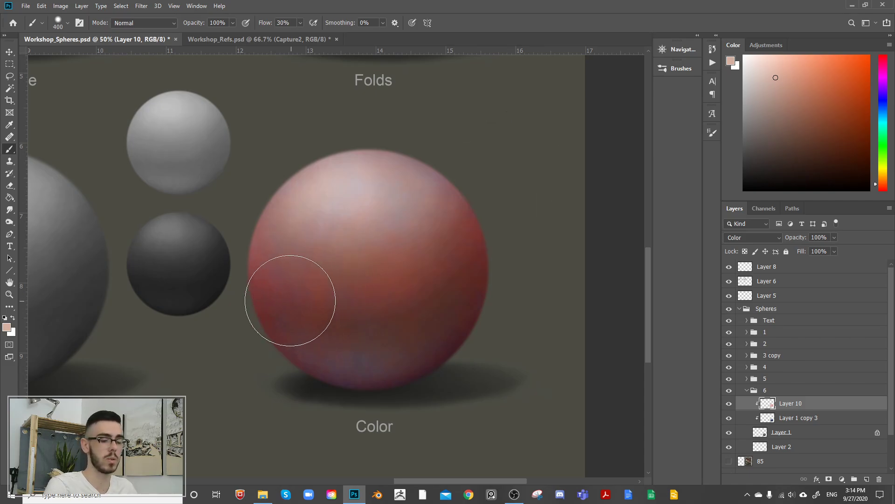
key(bracketright)
mouse_move(407, 358)
mouse_down()
mouse_move(398, 303)
mouse_move(379, 326)
mouse_move(469, 262)
mouse_move(438, 354)
mouse_move(390, 359)
mouse_move(341, 314)
mouse_up()
mouse_move(279, 288)
mouse_down()
mouse_move(270, 309)
mouse_move(311, 326)
mouse_move(366, 254)
mouse_up()
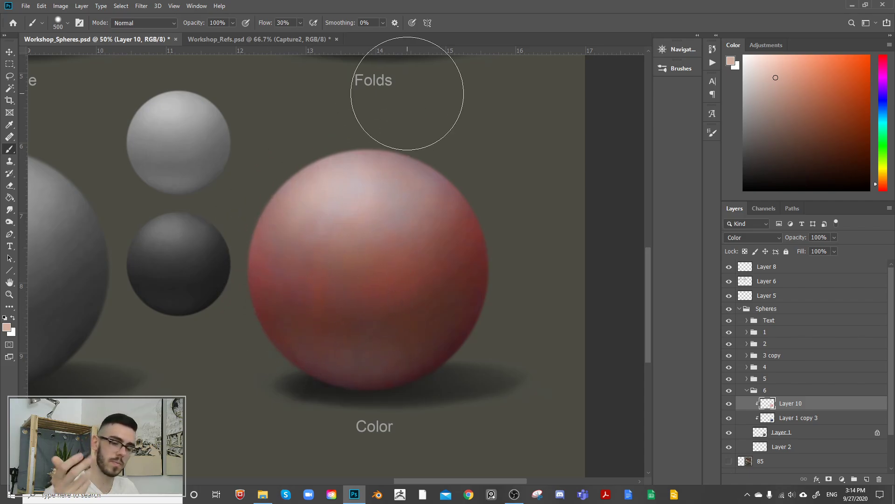
Step: Toggle the visibility of Layer 10 and Layer 1 copy 3 to examine how the blue underlayer affects the sphere's color
click(731, 405)
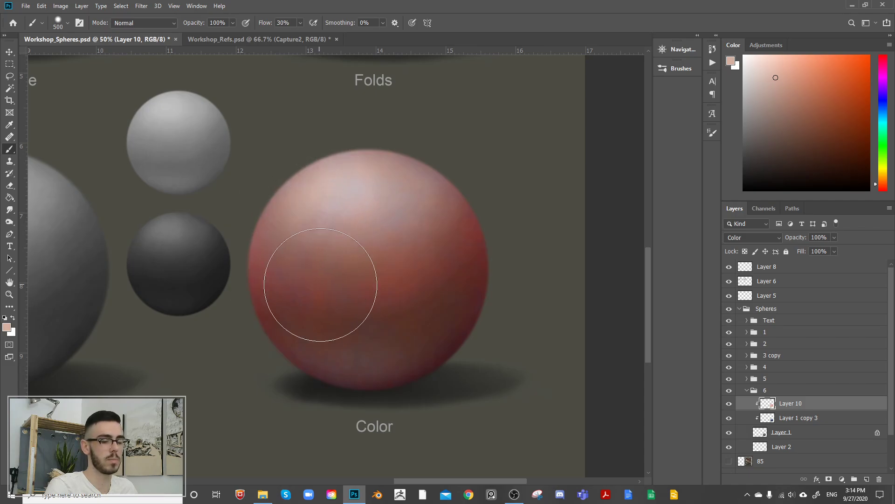
click(726, 419)
click(729, 418)
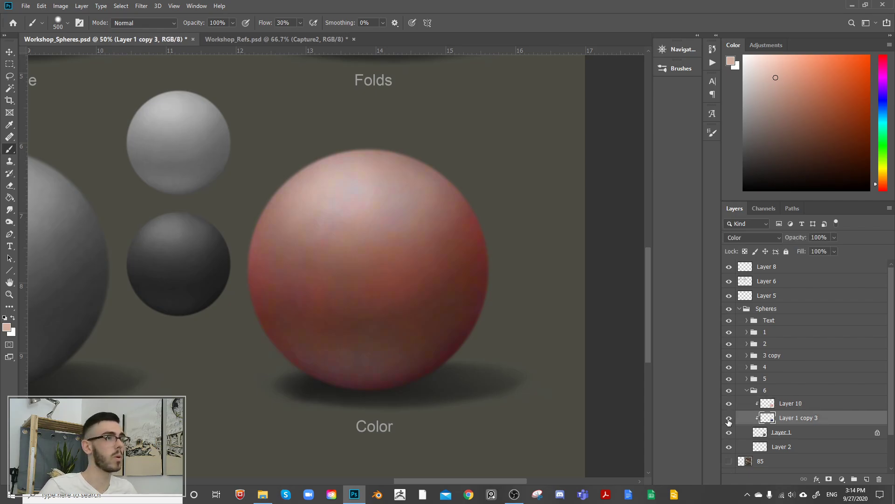
click(730, 419)
click(730, 420)
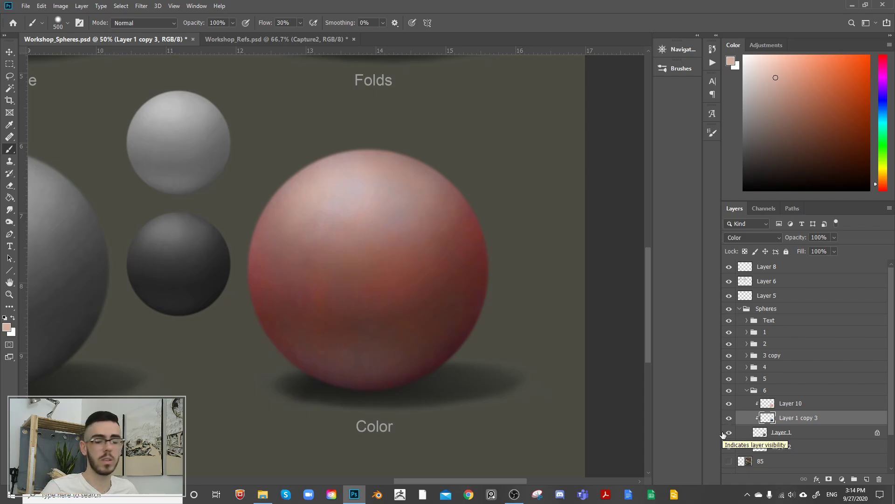
click(729, 420)
click(731, 422)
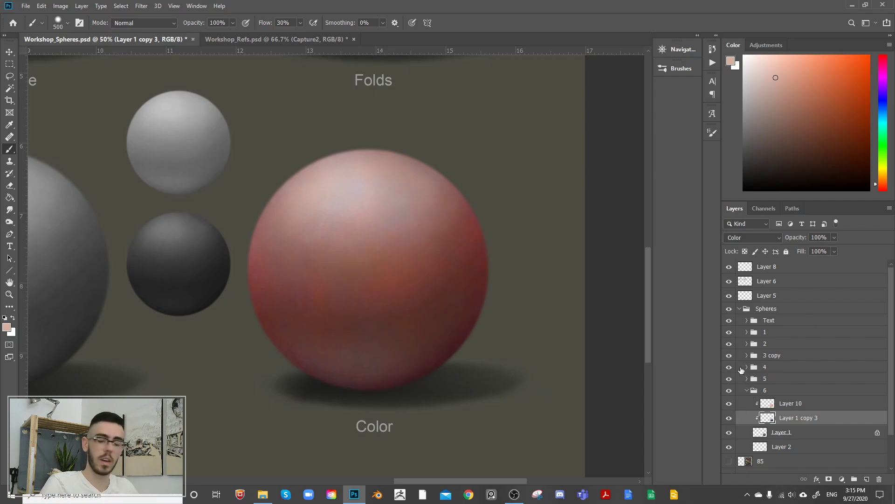
key(ctrl+u)
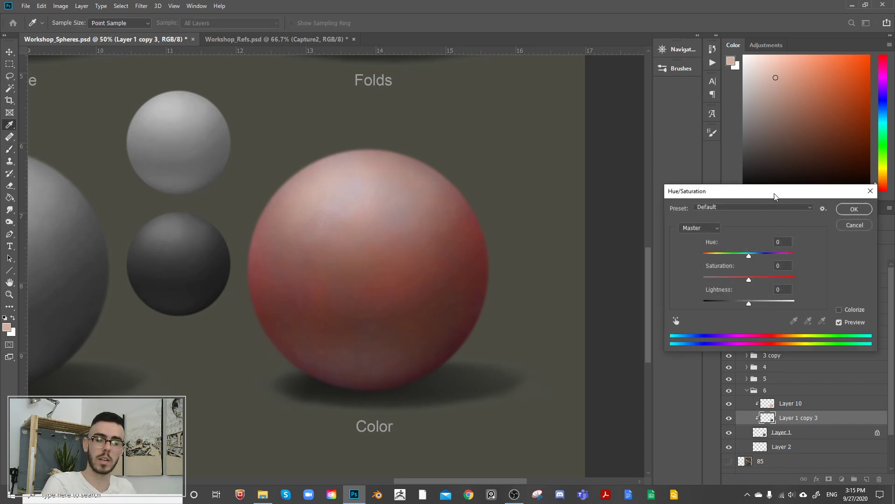
drag(774, 193, 749, 166)
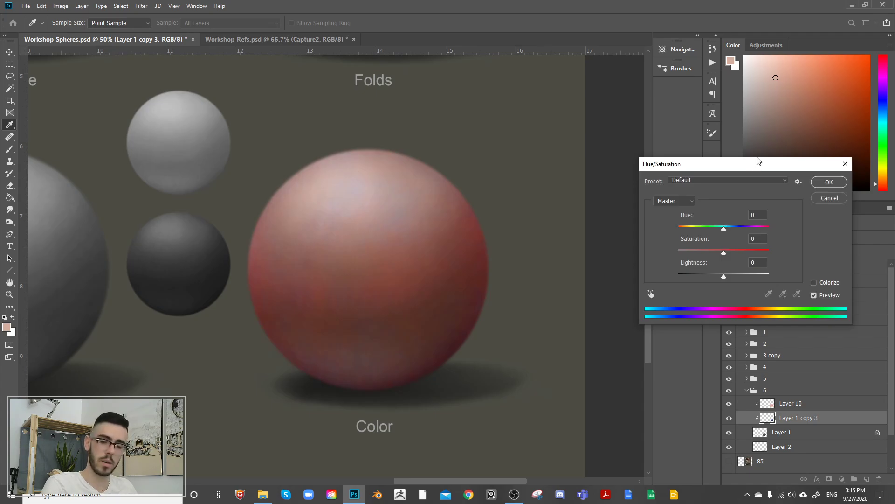
click(833, 199)
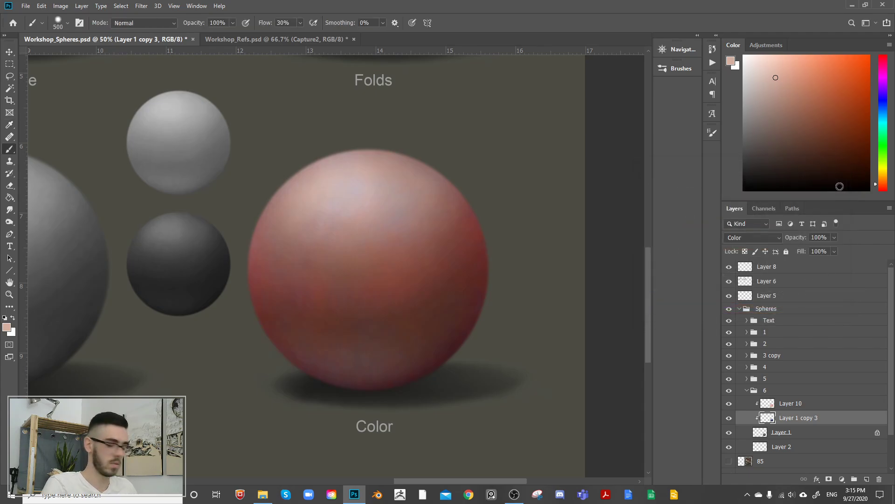
Step: Try different Hue/Saturation hue shifts on Layer 1 copy 3, including -180, and cancel the adjustment
key(ctrl+u)
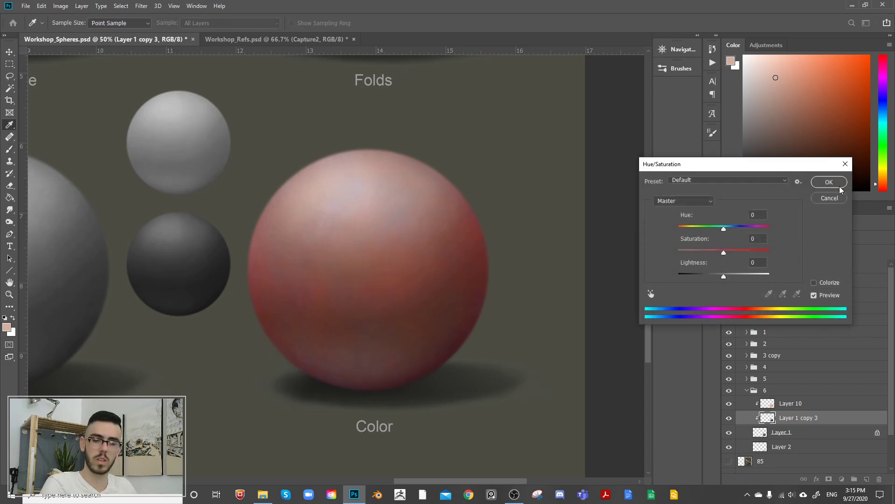
drag(778, 167, 773, 146)
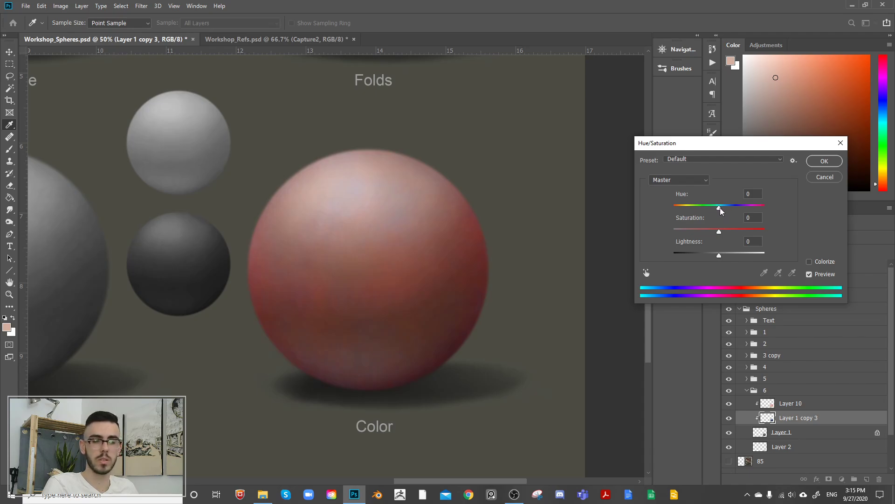
mouse_move(720, 208)
mouse_down()
mouse_move(775, 207)
mouse_move(651, 220)
mouse_move(771, 204)
mouse_move(623, 208)
mouse_move(799, 196)
mouse_move(711, 201)
mouse_up()
drag(729, 204, 659, 211)
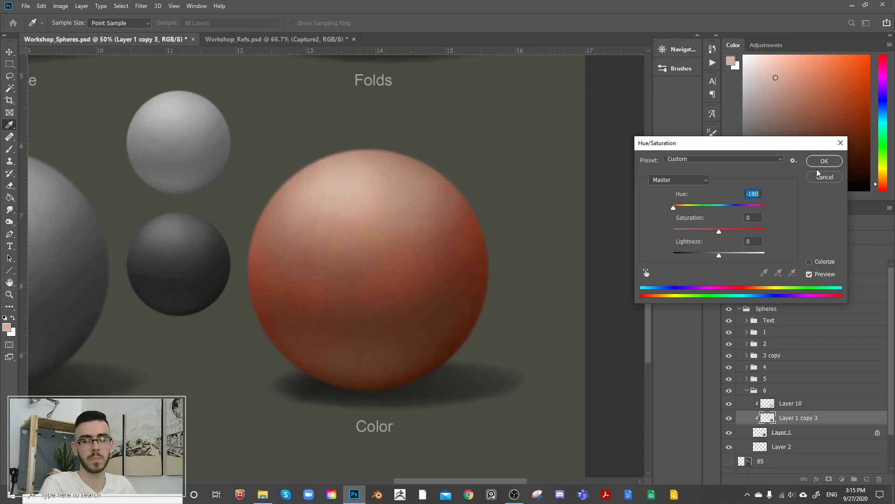
drag(718, 207, 714, 206)
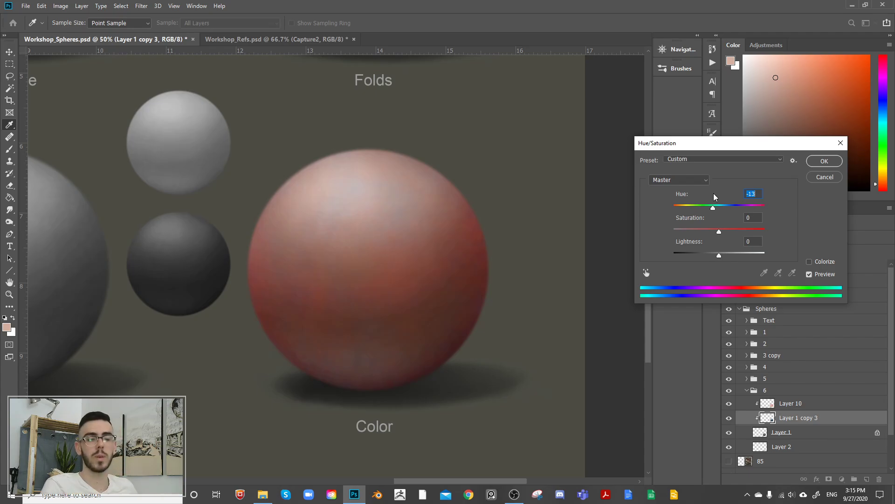
mouse_move(713, 209)
mouse_down()
mouse_move(719, 197)
mouse_move(711, 208)
mouse_up()
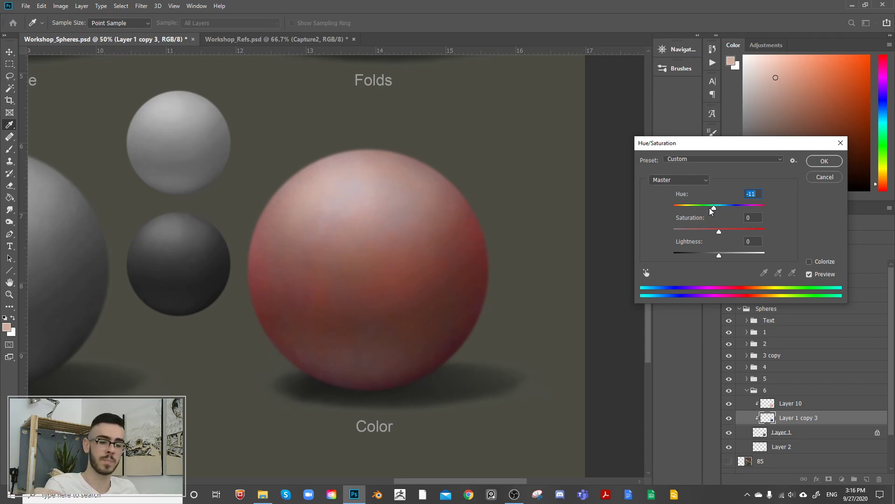
drag(718, 209, 720, 210)
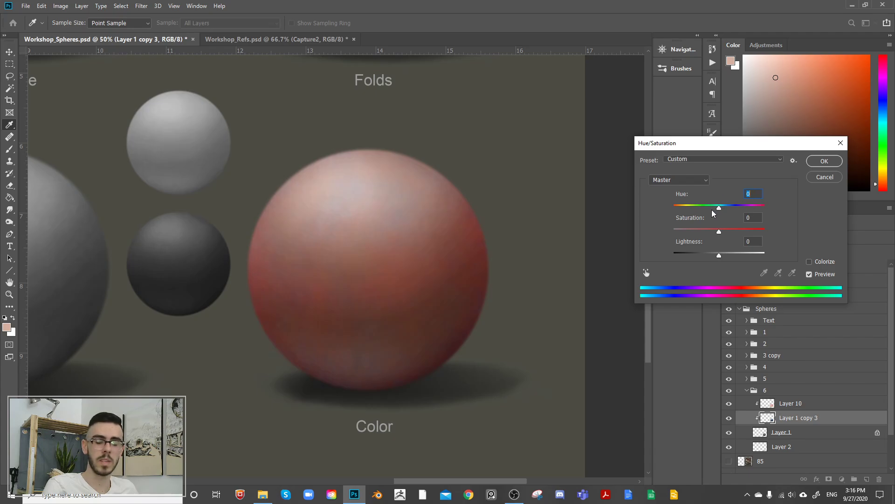
click(825, 178)
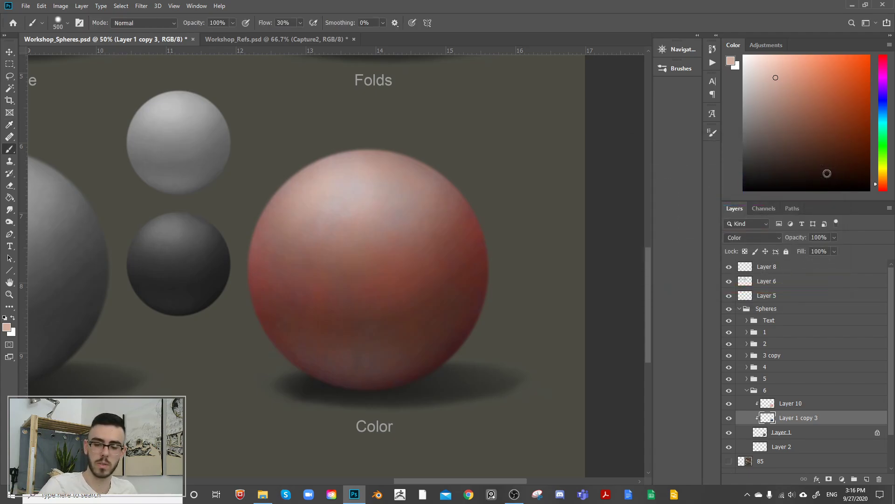
Step: Compare the sphere with Layer 10 hidden and shown, and apply a midtone Color Balance of -3, +4, -9 to Layer 10
click(729, 403)
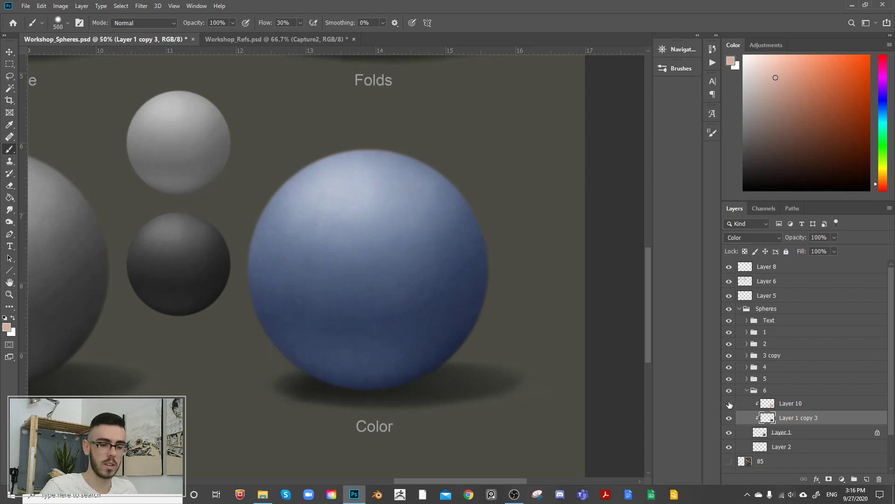
click(729, 403)
click(768, 402)
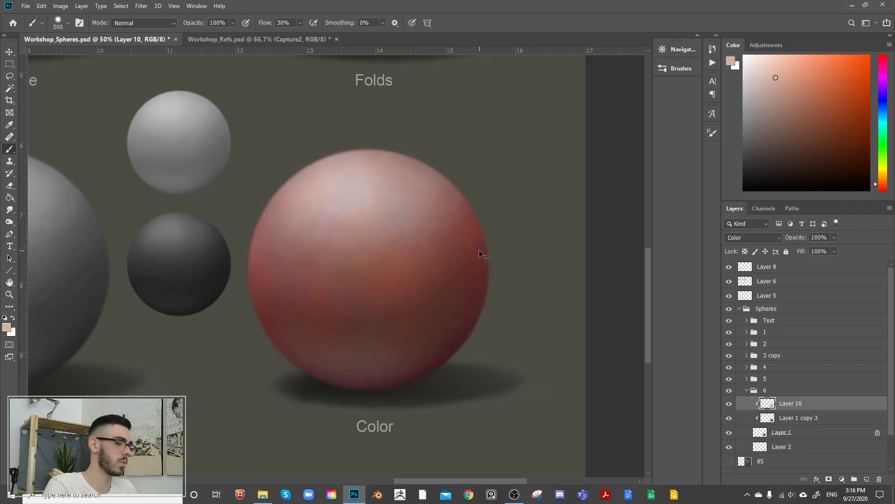
key(ctrl+b)
drag(755, 214, 706, 84)
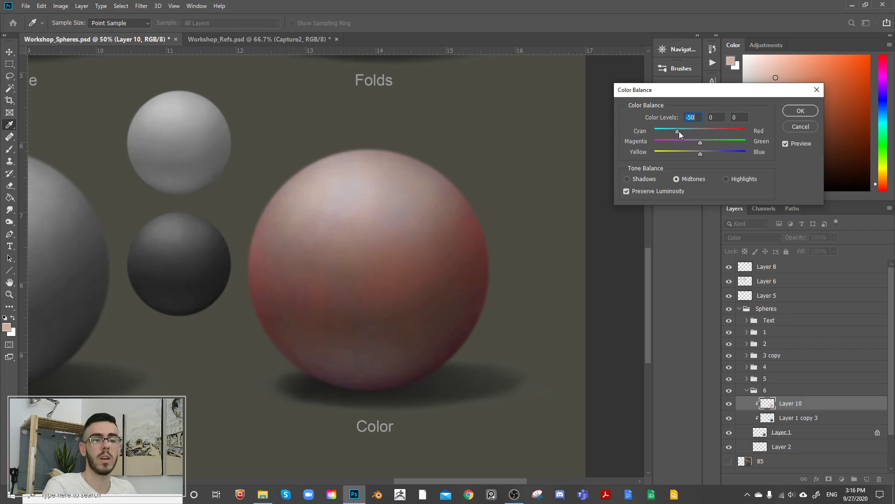
drag(701, 154, 692, 133)
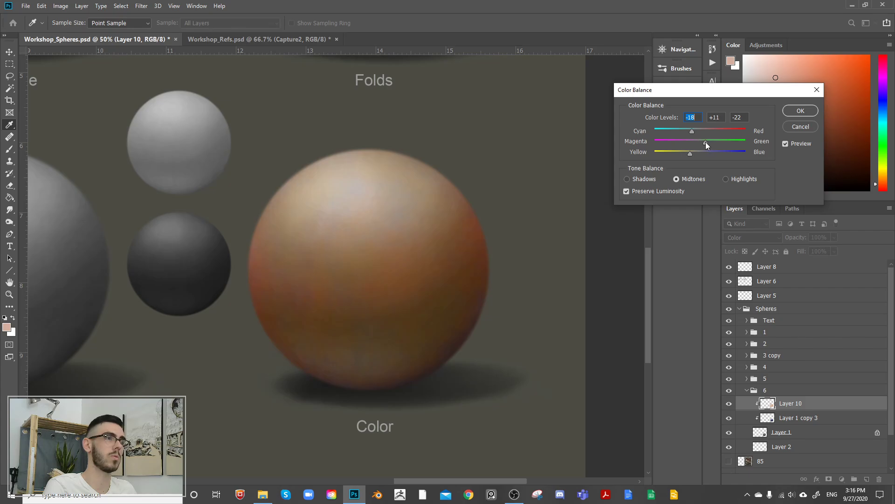
drag(698, 133, 699, 153)
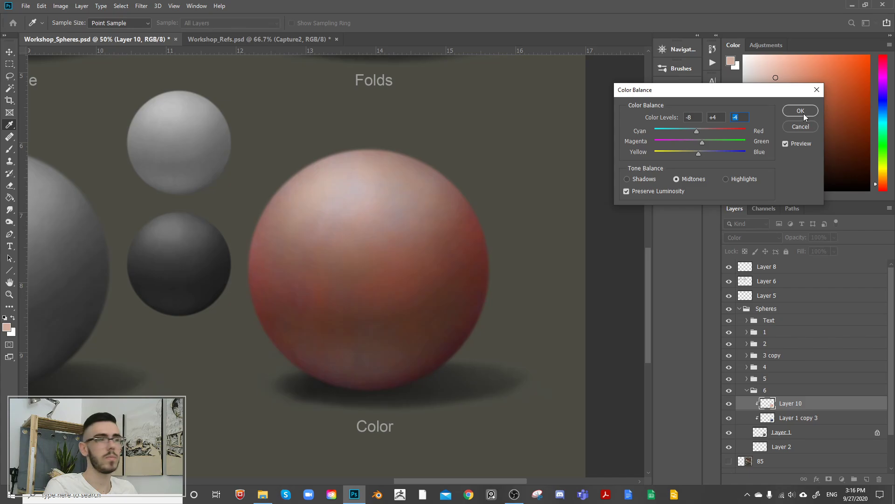
drag(696, 133, 694, 150)
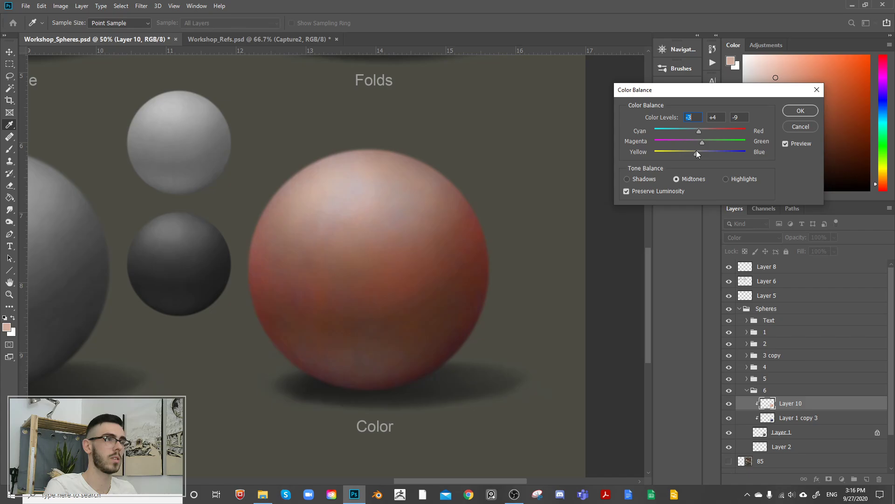
click(802, 112)
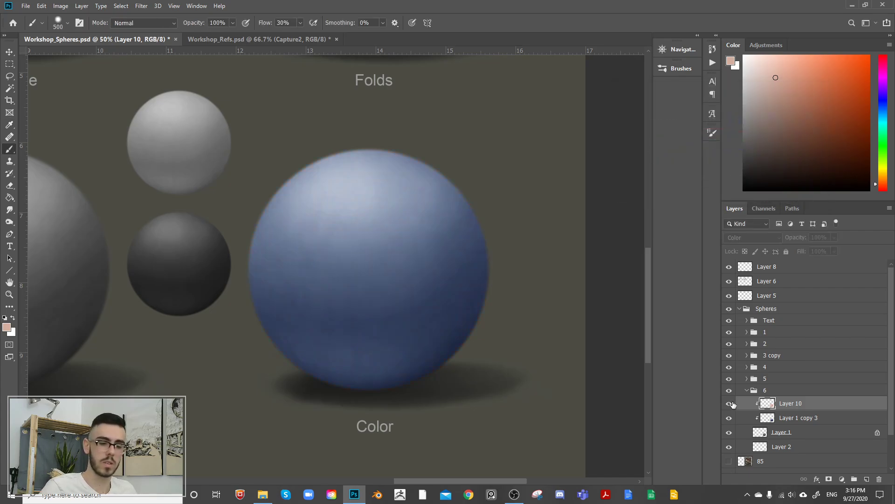
Step: Add a new layer above Layer 10 and brush a slightly lighter peach over the sphere's upper part with an 800 px brush
click(866, 479)
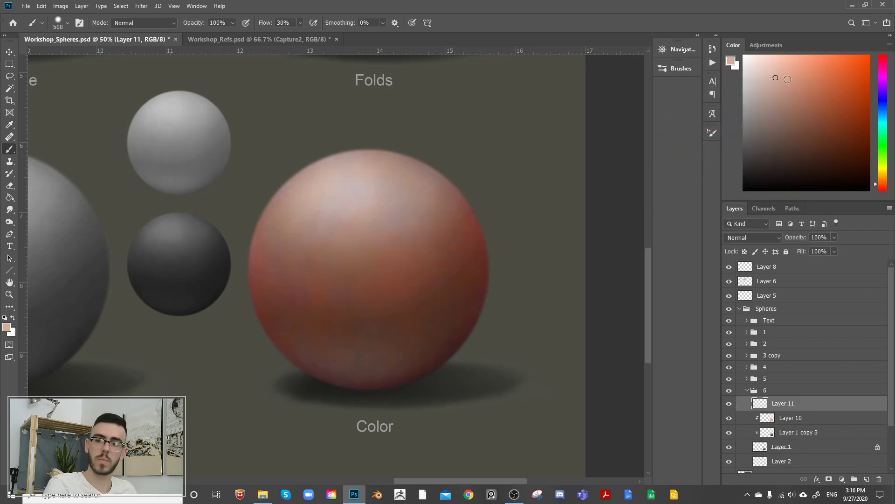
click(778, 72)
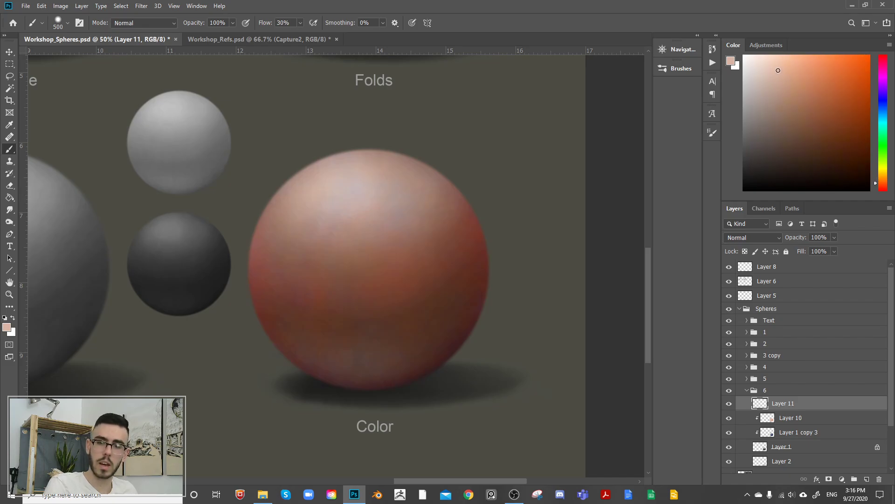
key(bracketright)
key(bracketright)
mouse_move(348, 202)
mouse_down()
mouse_move(330, 225)
mouse_move(344, 230)
mouse_move(349, 211)
mouse_move(337, 193)
mouse_move(351, 233)
mouse_move(396, 236)
mouse_move(421, 195)
mouse_move(388, 183)
mouse_move(402, 189)
mouse_move(394, 230)
mouse_move(374, 170)
mouse_move(410, 186)
mouse_move(408, 252)
mouse_move(374, 230)
mouse_up()
key(bracketleft)
key(bracketright)
key(bracketright)
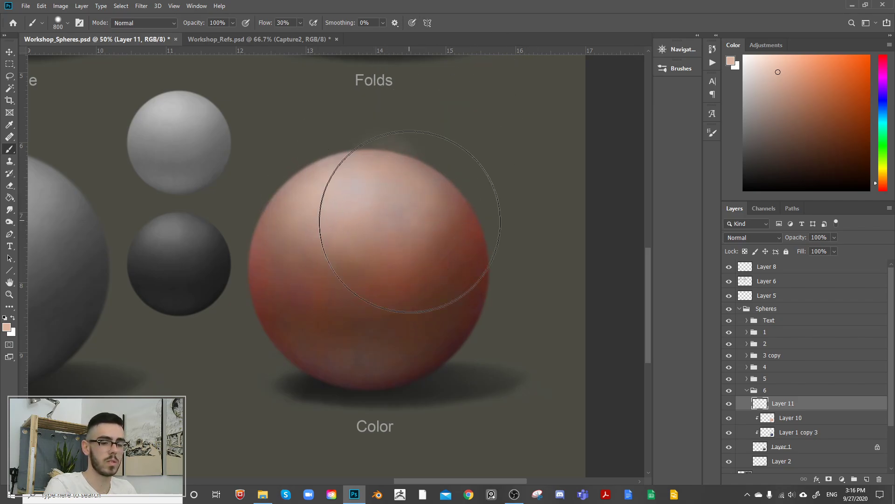
Step: Clip Layer 11 to the sphere in Color blend mode and brush the peach over the sphere's upper half and far side
click(752, 238)
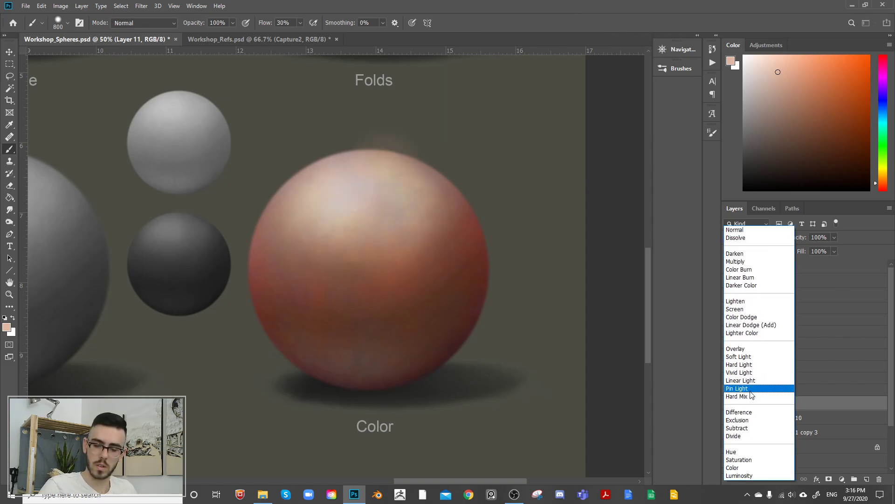
click(749, 468)
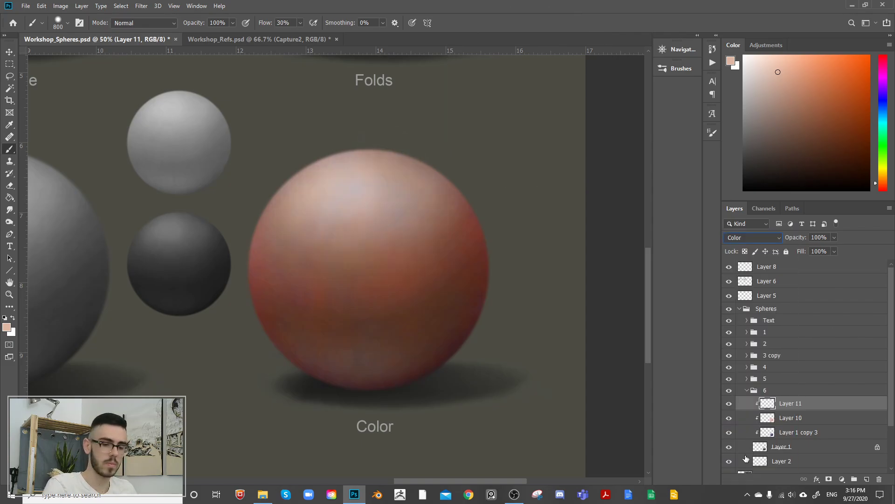
mouse_move(319, 242)
mouse_down()
mouse_move(369, 273)
mouse_move(361, 202)
mouse_up()
mouse_move(442, 235)
mouse_down()
mouse_move(370, 268)
mouse_move(291, 264)
mouse_move(316, 346)
mouse_move(353, 344)
mouse_move(382, 340)
mouse_move(422, 310)
mouse_move(458, 252)
mouse_move(458, 328)
mouse_up()
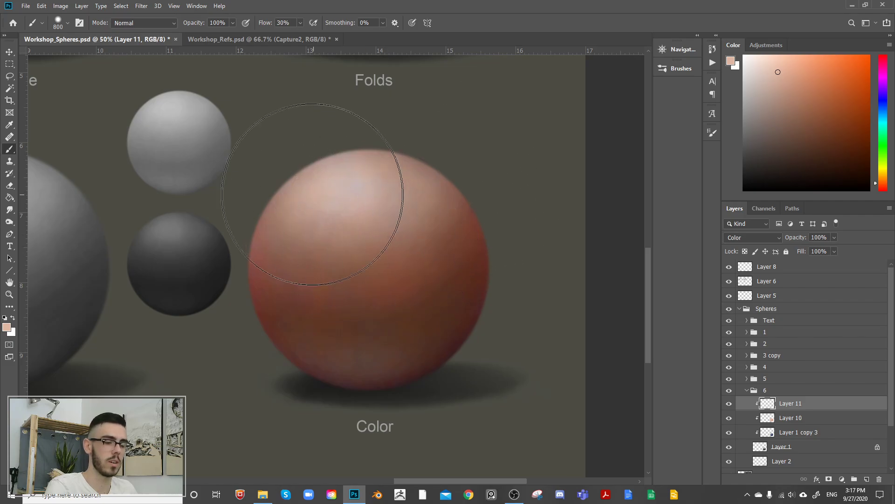
Step: Brush a more saturated light red across the sphere's middle, and merge Layer 11 into Layer 10 at about 52% opacity
drag(883, 185, 884, 190)
click(809, 64)
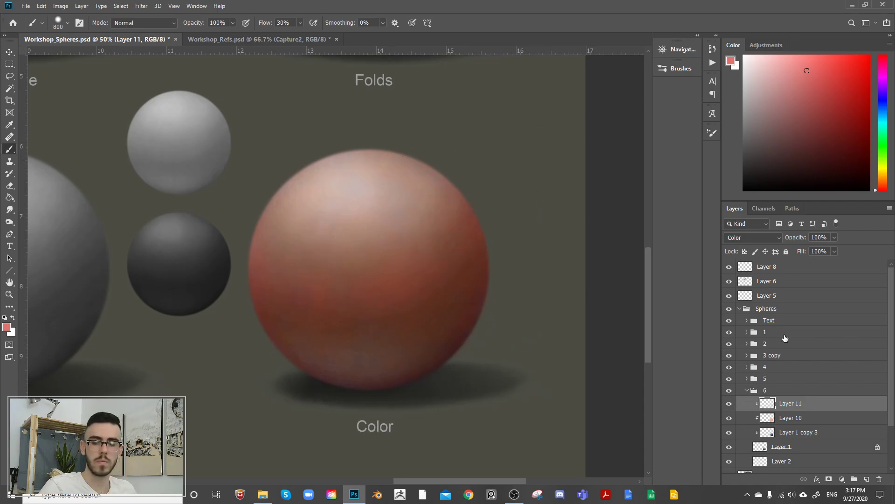
click(834, 237)
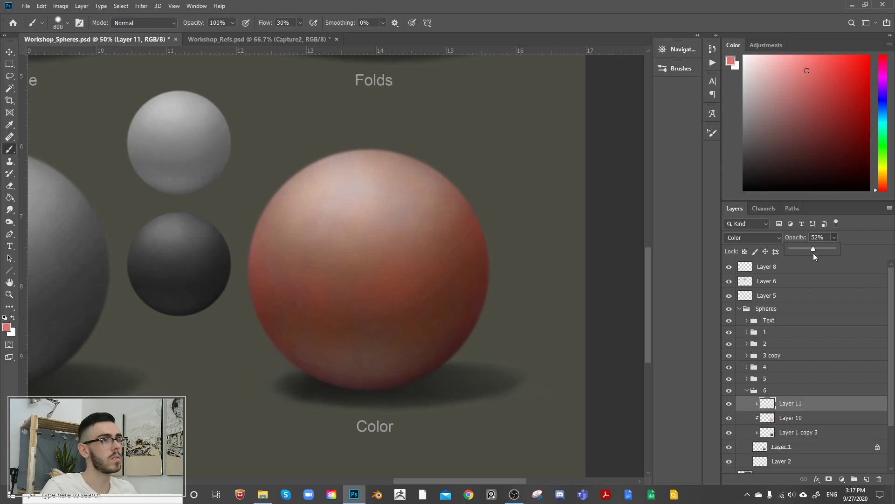
key(Delete)
key(Delete)
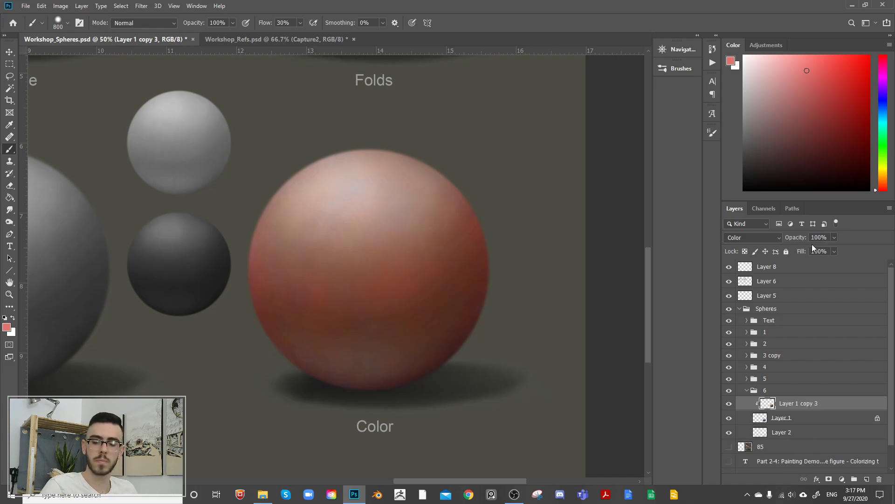
Step: Try merging Layer 10 into Layer 1 copy 3, compare the sphere with the merged layer hidden and shown, and undo the merge
click(728, 402)
click(729, 402)
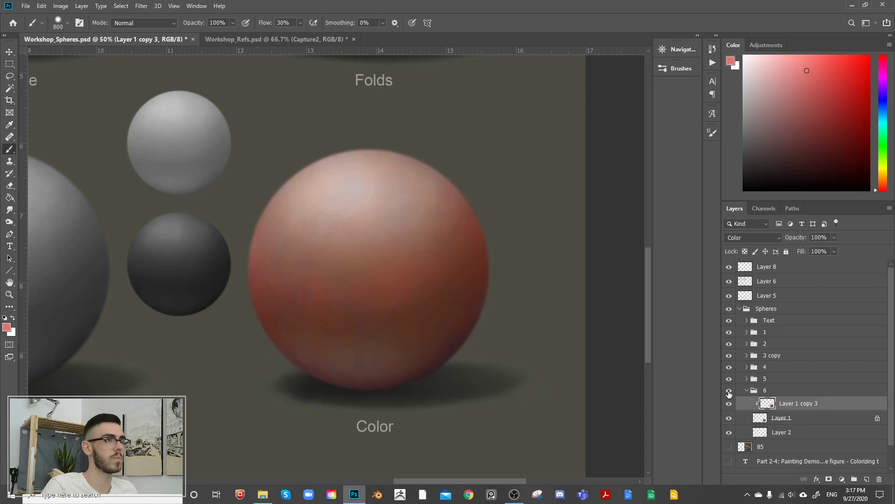
click(729, 399)
click(729, 399)
click(729, 400)
click(729, 399)
key(ctrl+z)
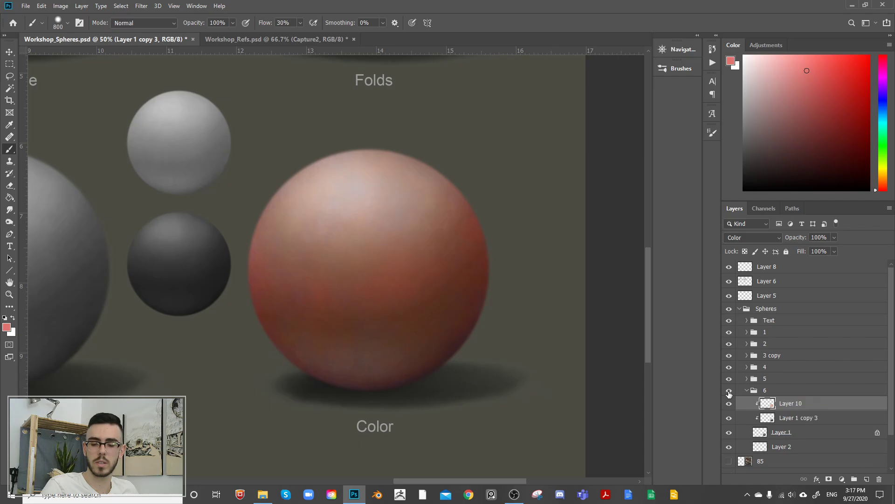
Step: Examine how the warm and blue layers mix by toggling Layer 10 and Layer 1 copy 3 and trying lower opacities on Layer 10
click(729, 403)
click(729, 403)
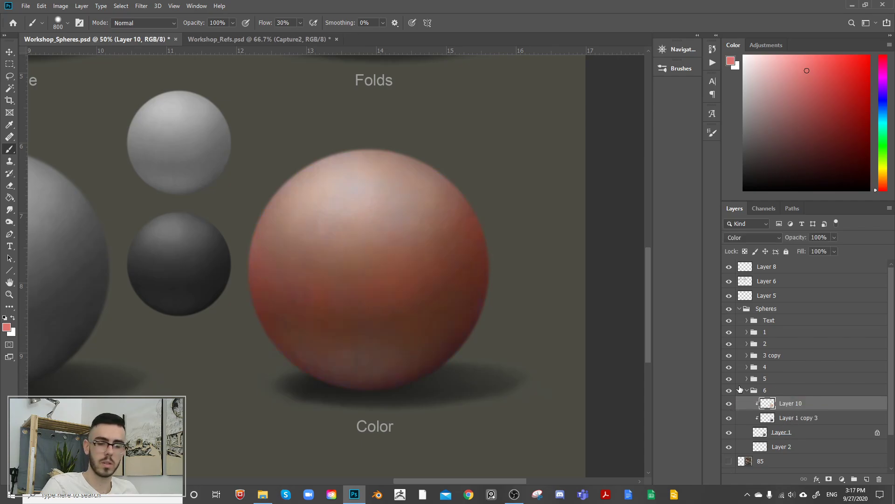
click(834, 238)
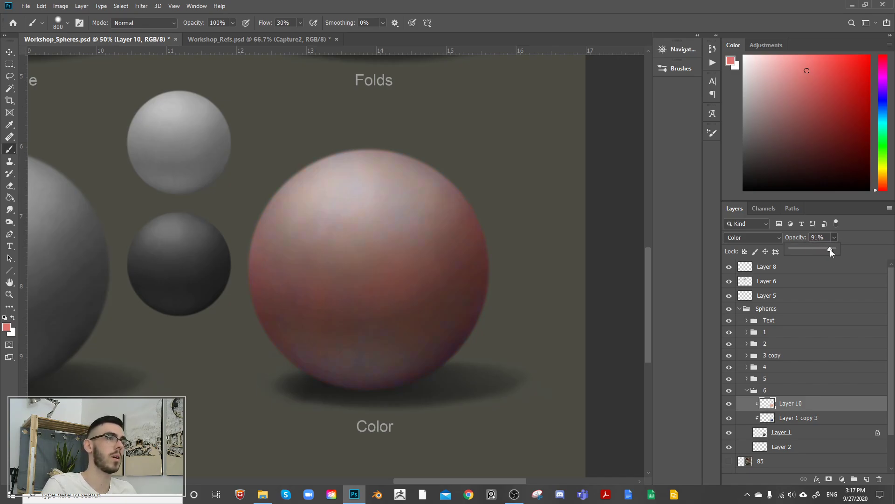
click(729, 418)
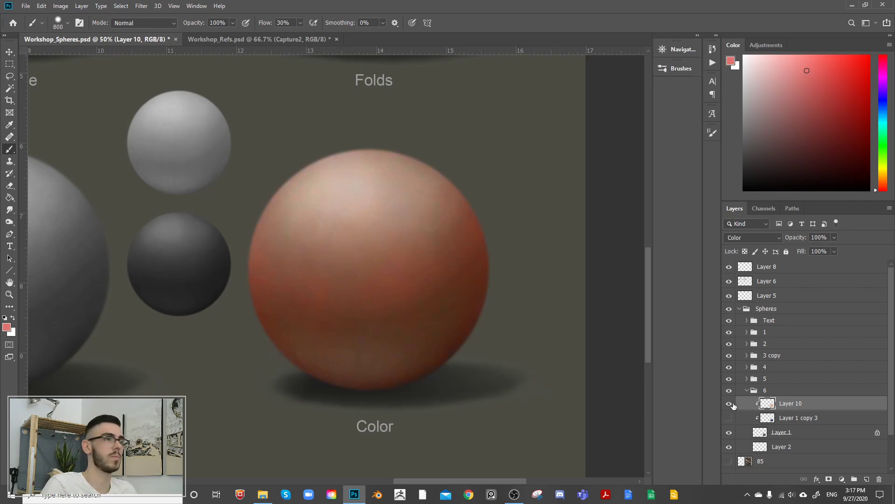
click(730, 419)
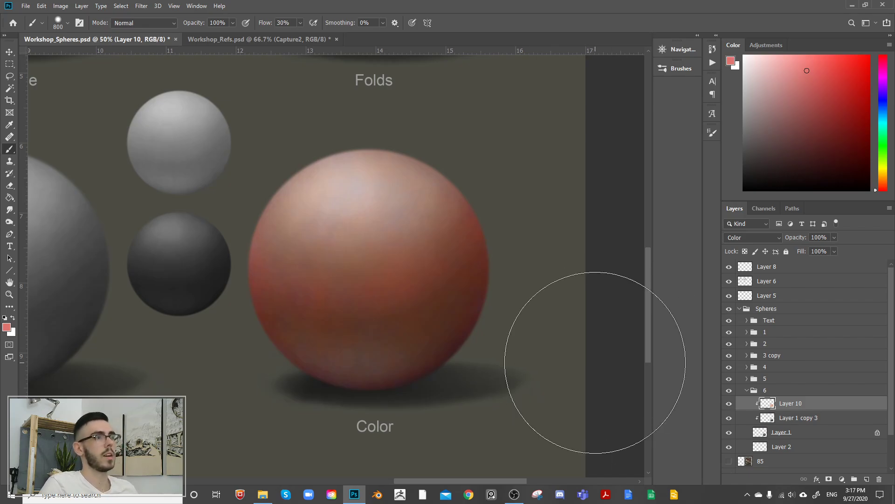
Step: Try a Hue/Saturation hue shift of -180 on Layer 1 copy 3 with the whole sphere sheet in view, and discard it
key(ctrl+minus)
key(ctrl+minus)
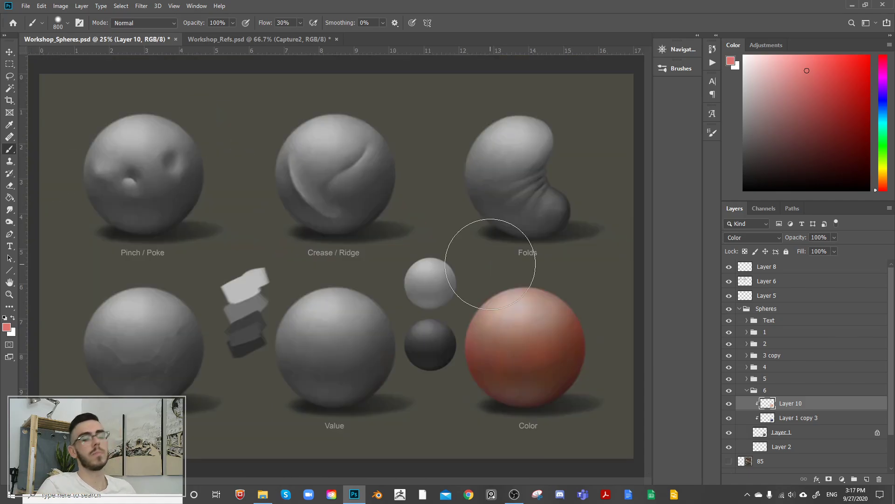
click(774, 420)
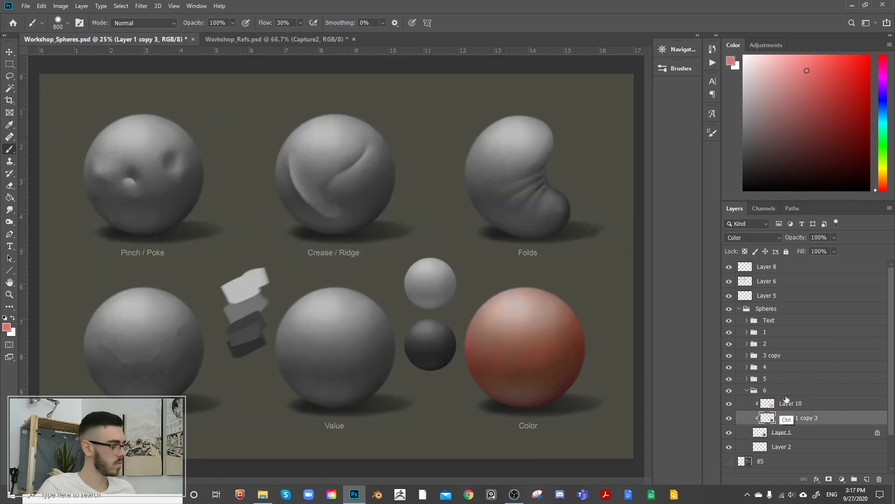
key(ctrl+u)
drag(720, 208, 676, 203)
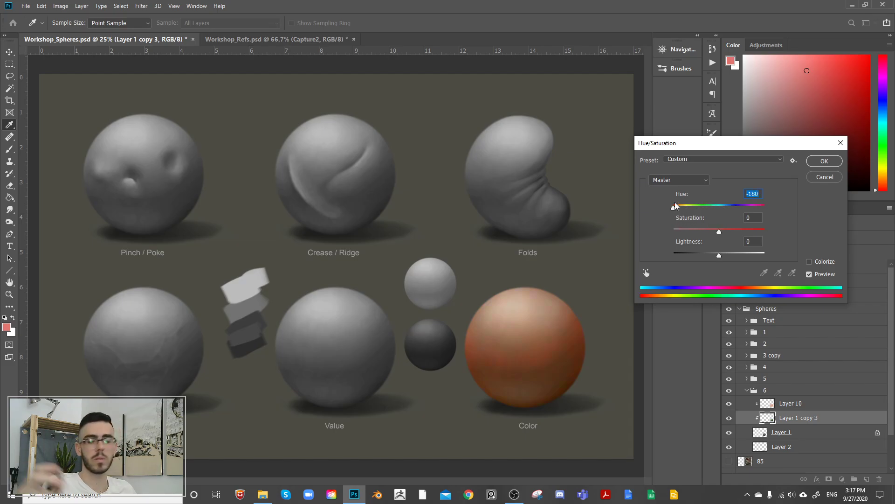
click(824, 161)
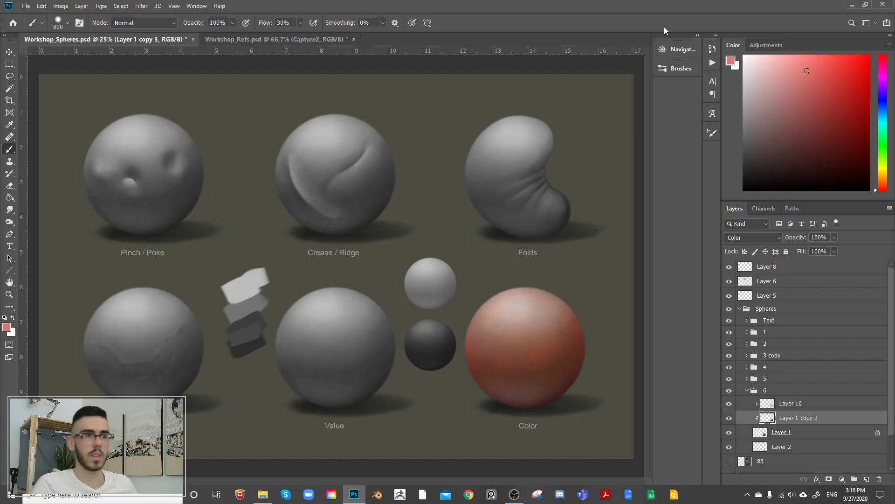
Step: Collapse group 6 and the Spheres group, and compare the canvas with the Spheres group hidden and shown
click(748, 390)
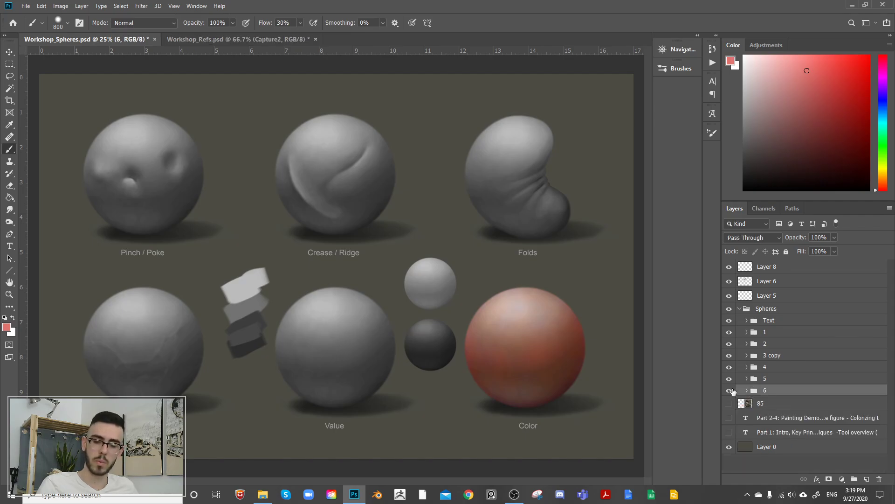
click(739, 308)
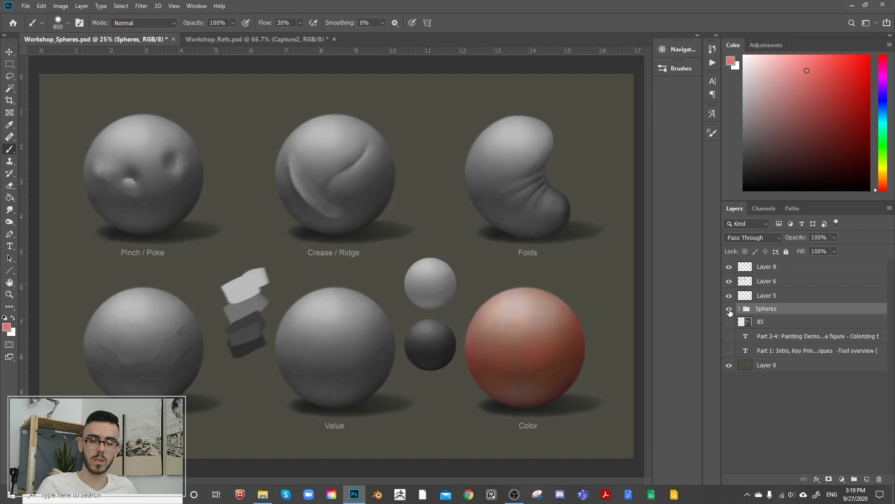
click(729, 310)
click(730, 309)
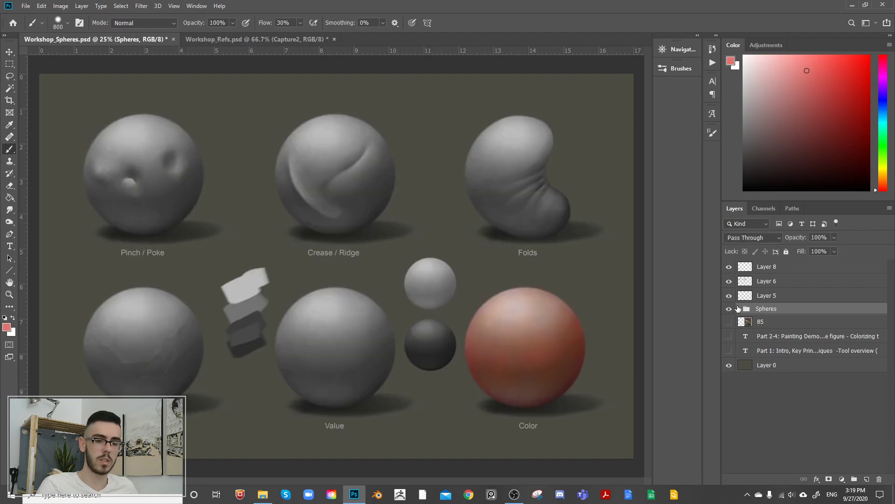